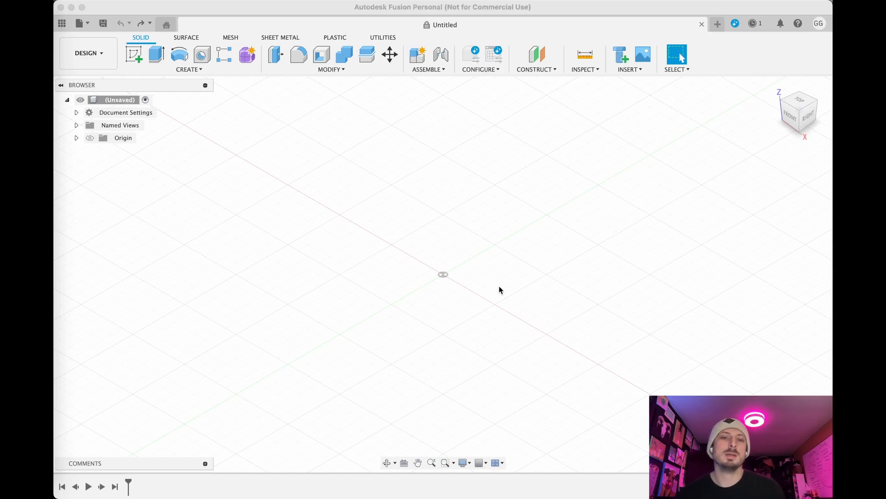
Insert photo-output.PNG from the computer's Downloads folder as a canvas on the front XZ origin plane
mouse_move(476, 306)
middle_down()
mouse_move(475, 293)
mouse_move(482, 308)
middle_up()
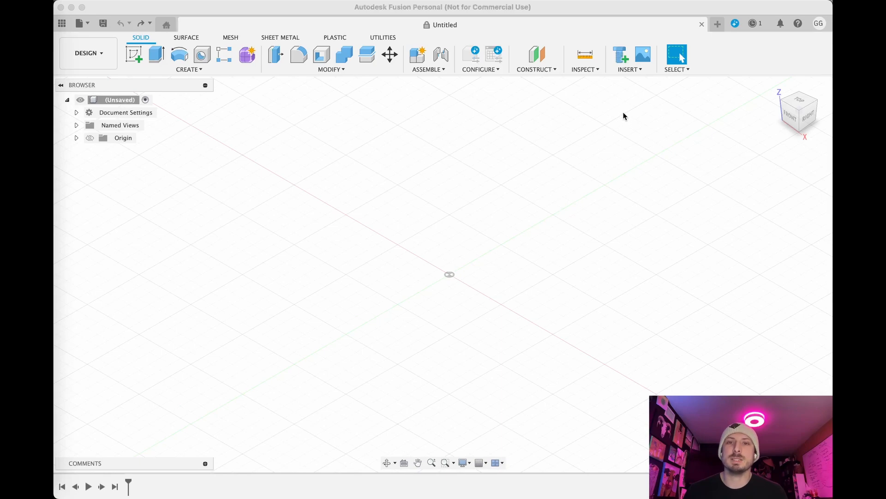
click(635, 70)
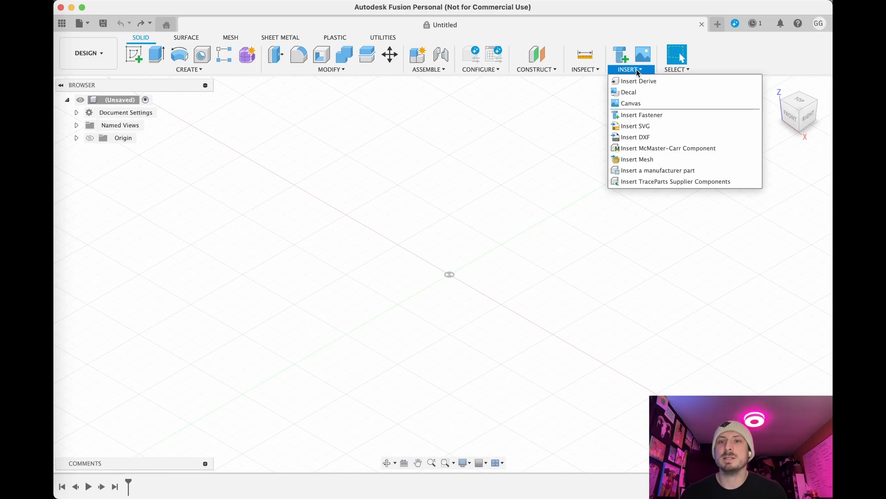
click(654, 104)
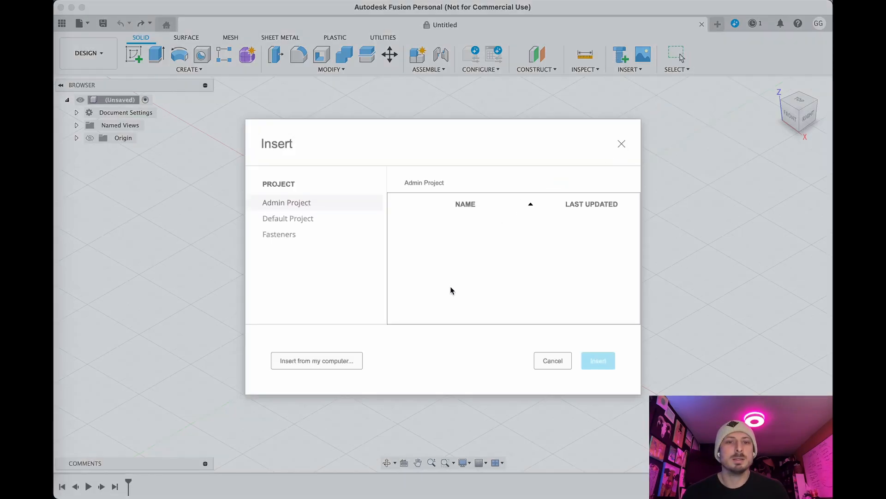
click(336, 360)
scroll(370, 223, down, 10)
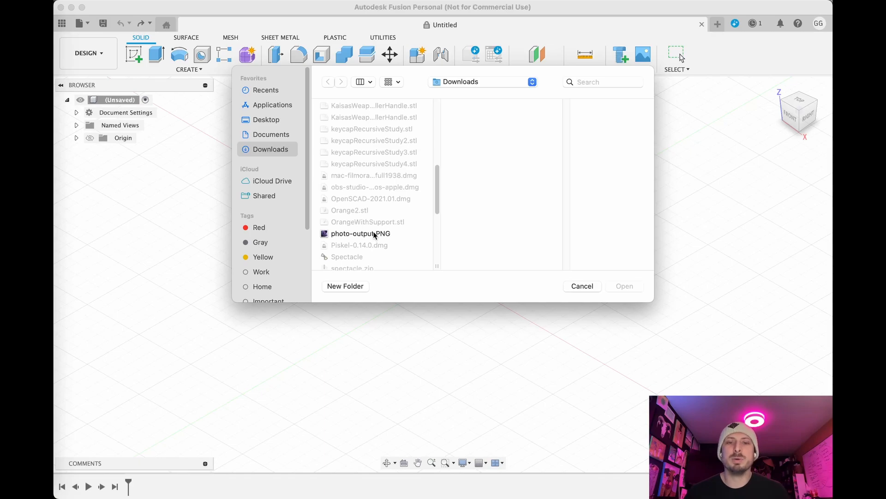
click(374, 233)
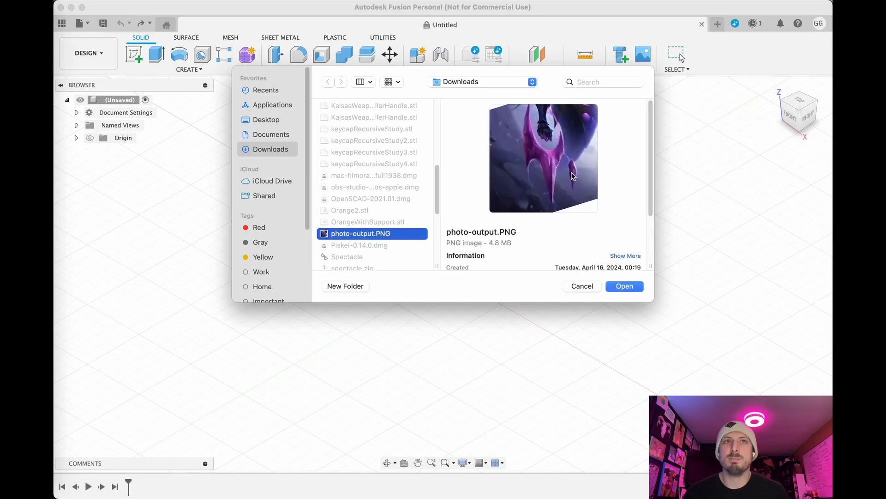
click(625, 286)
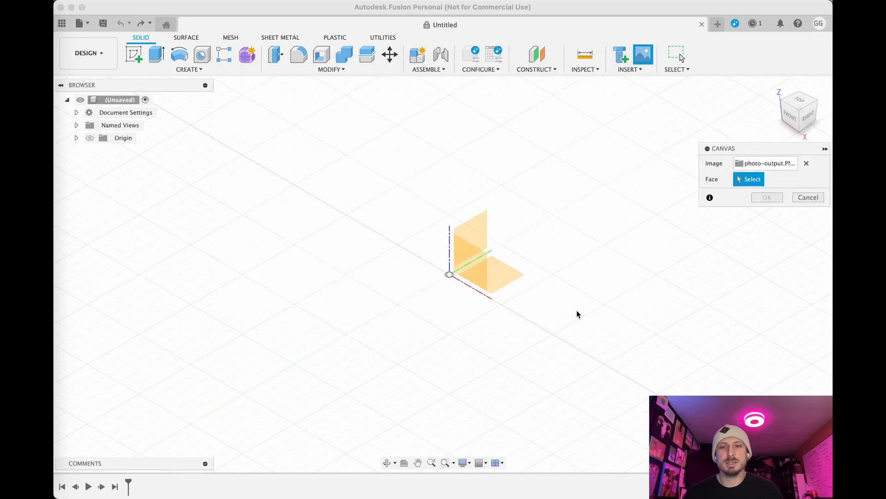
shift+middle_drag(491, 364, 520, 342)
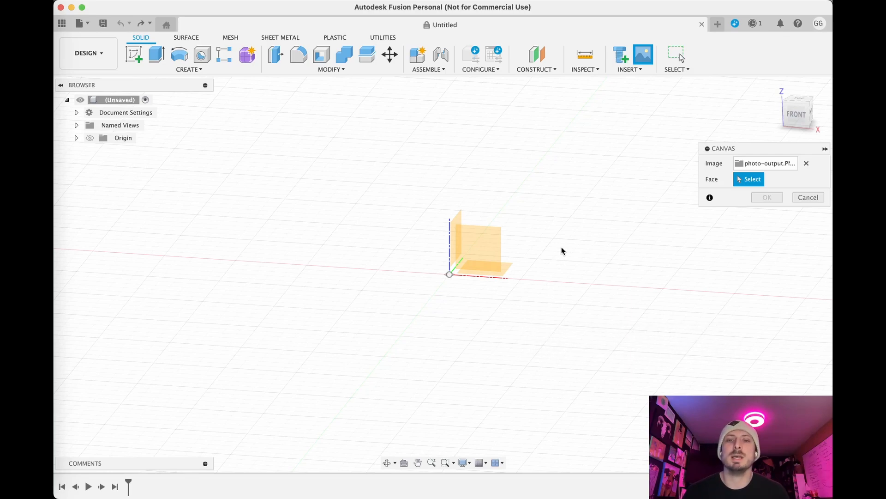
click(491, 237)
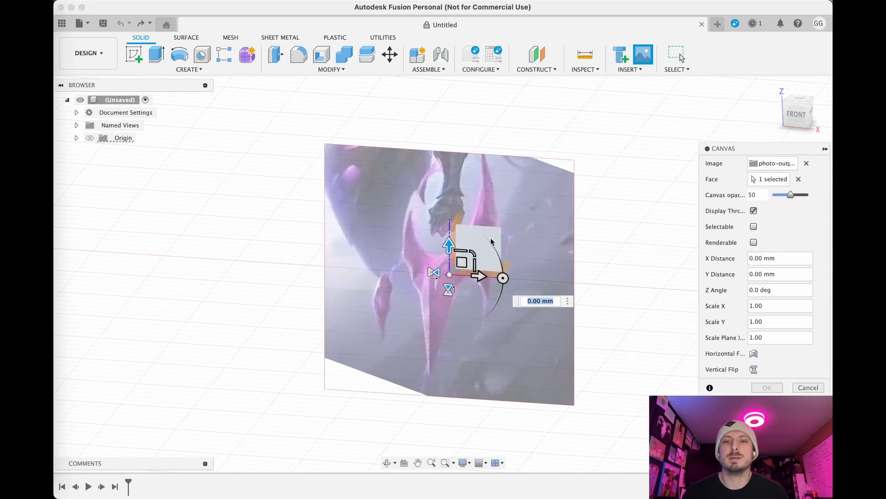
Move the canvas up 5 mm plus another 2 mm and shift it right so the weapon's lower tip sits near the origin
shift+middle_drag(609, 320, 622, 320)
drag(501, 226, 446, 178)
middle_drag(617, 277, 619, 295)
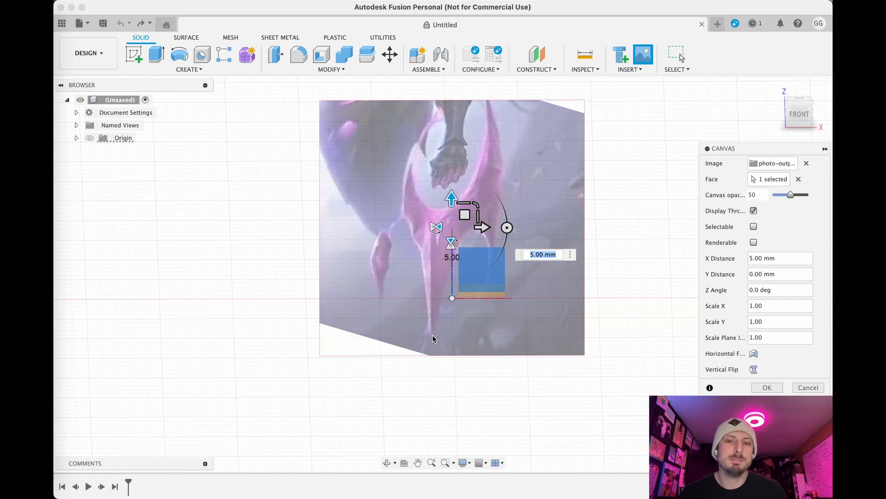
drag(485, 227, 503, 226)
drag(465, 198, 461, 171)
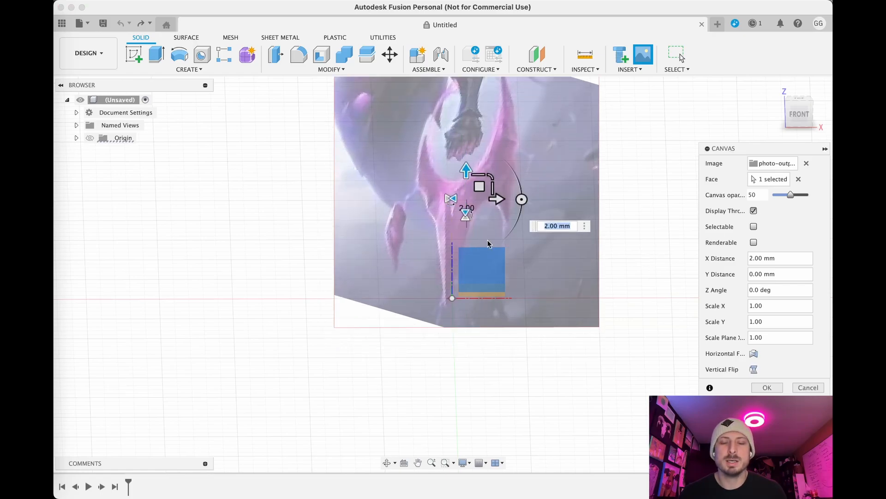
middle_drag(604, 330, 597, 375)
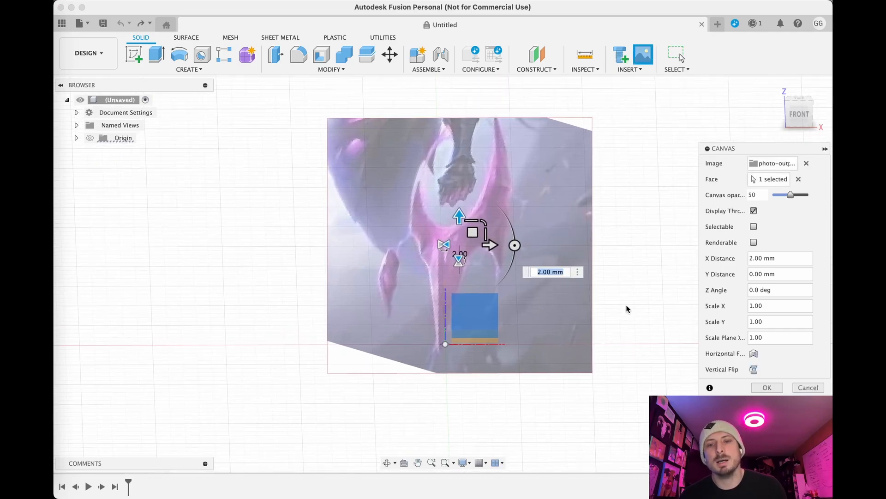
click(764, 386)
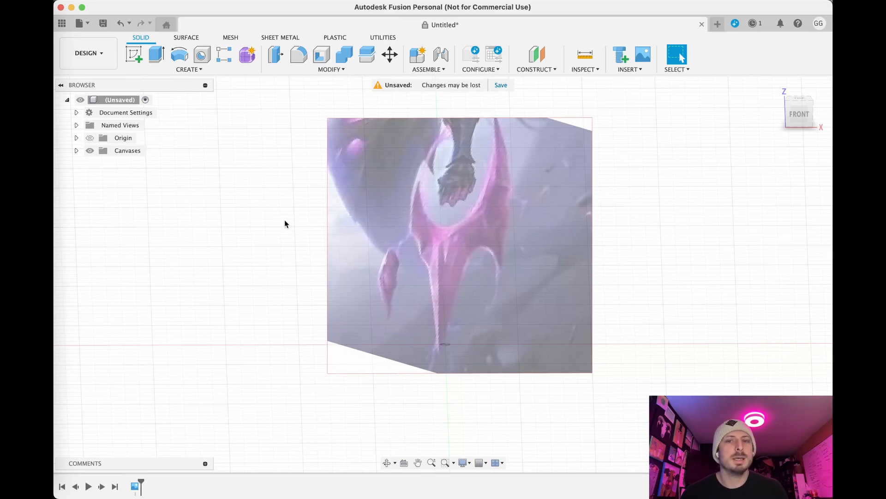
Calibrate the photo-output canvas to 500 mm between the weapon's lower tip and the top end of its tall right prong
click(76, 150)
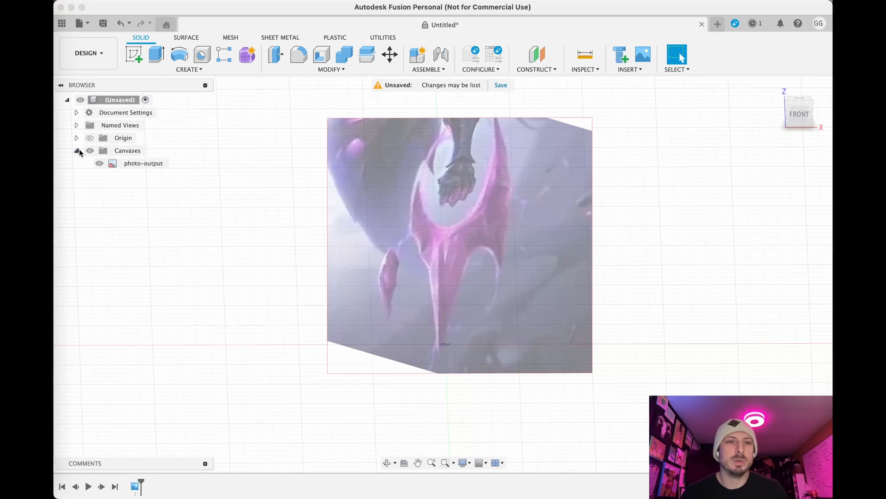
right_click(141, 162)
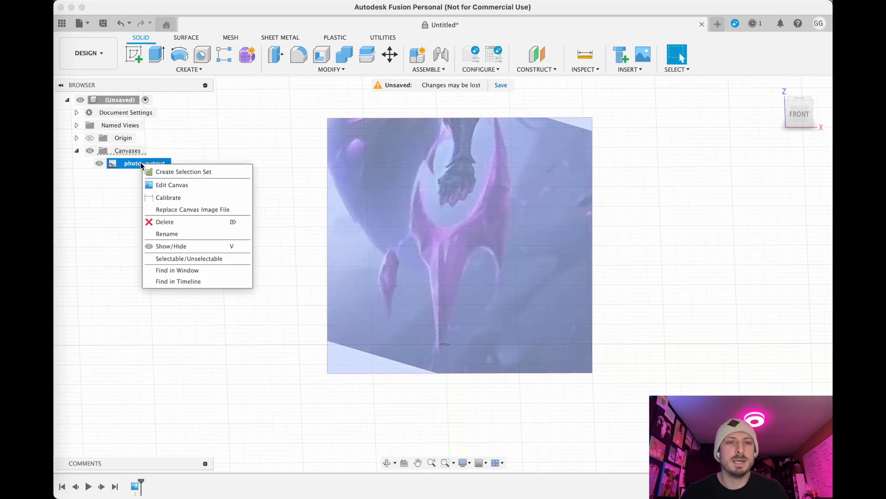
click(188, 199)
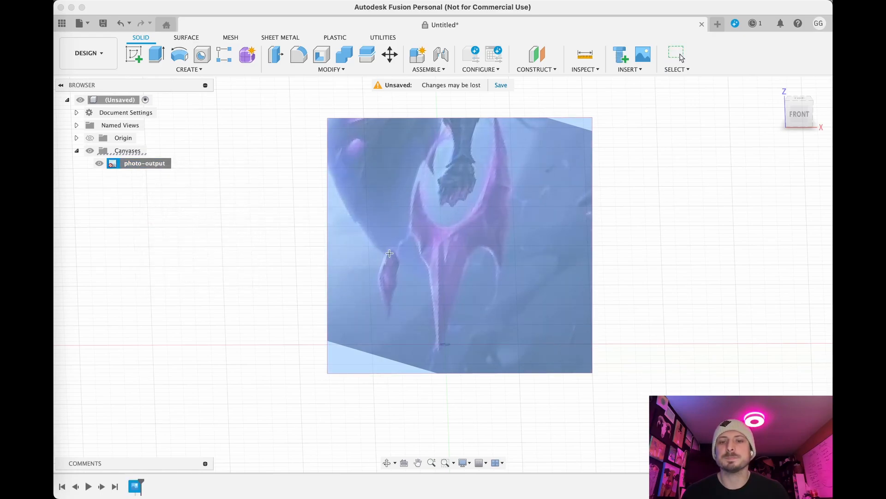
click(440, 349)
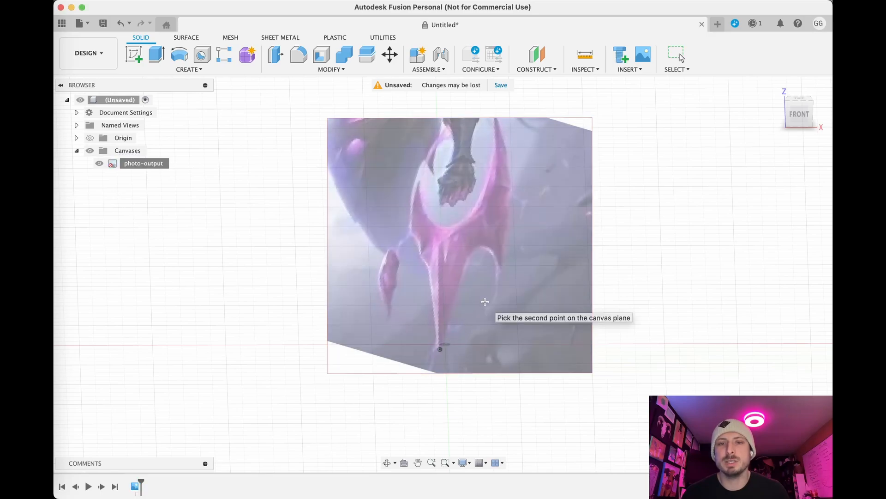
click(494, 118)
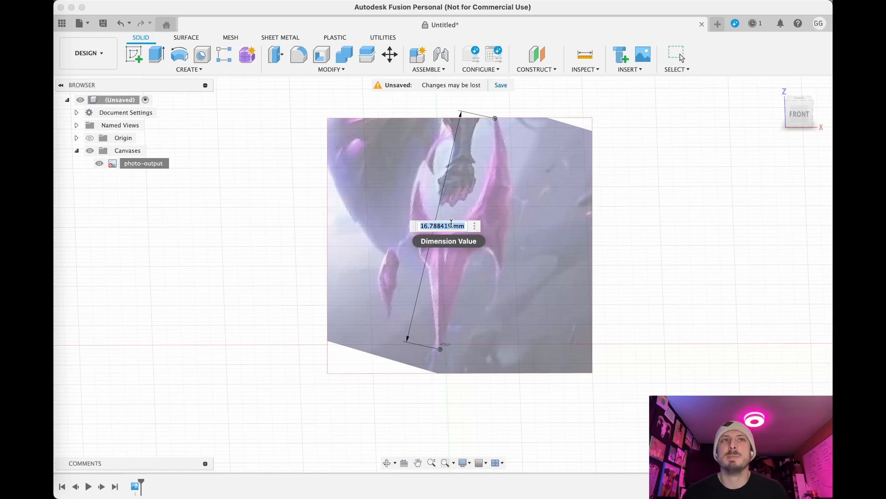
scroll(521, 252, up, 1)
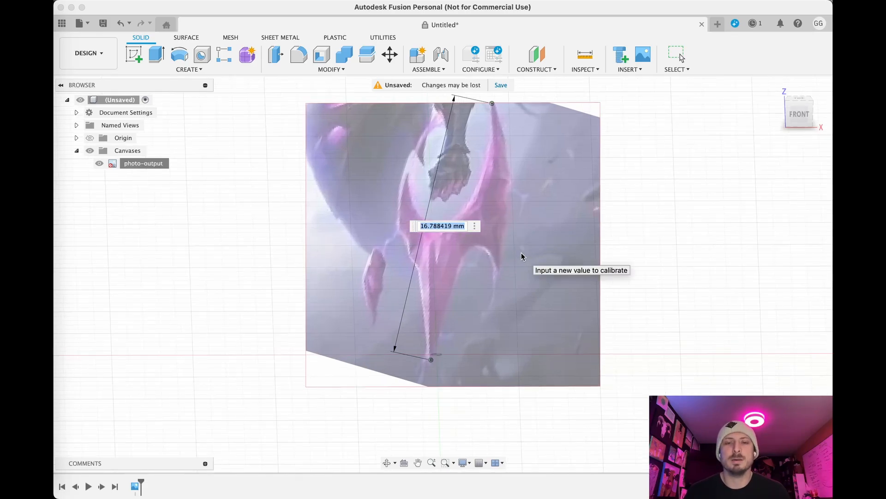
scroll(522, 253, down, 1)
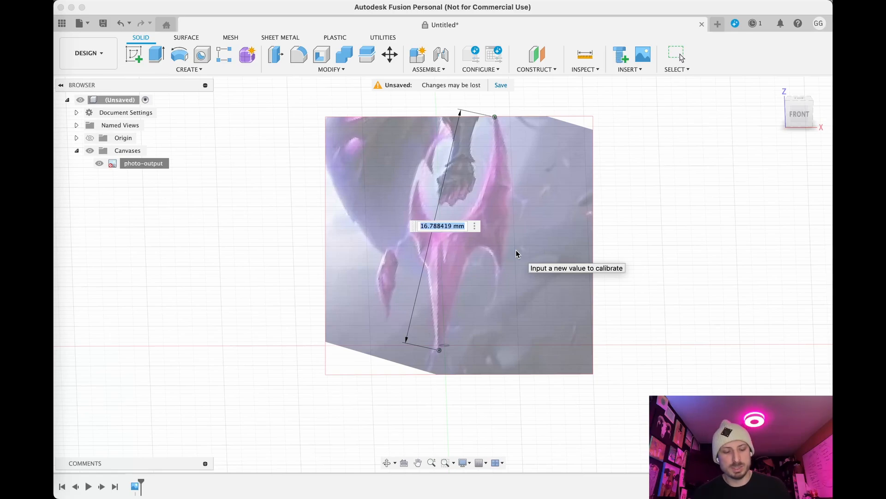
text(500)
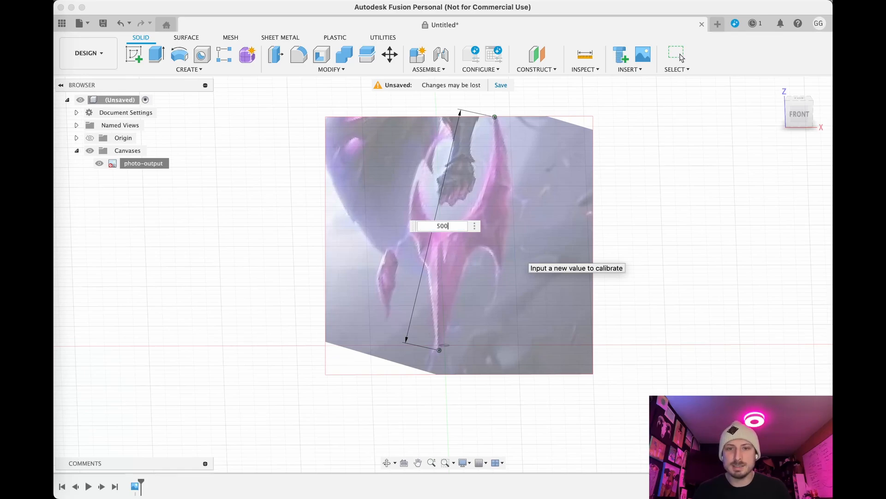
text( mm)
key(Return)
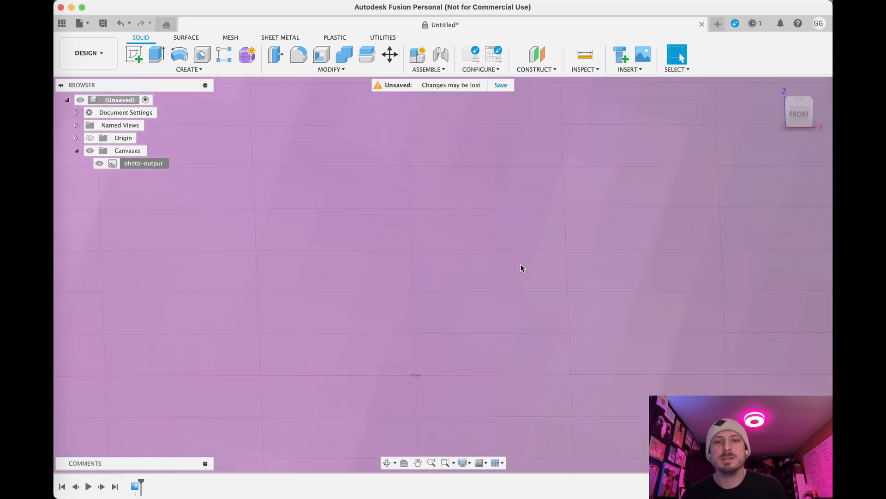
Edit the calibrated canvas placement, moving it up and 50 mm to the right to bring the weapon's lower tip towards the origin
scroll(521, 264, down, 8)
scroll(525, 265, down, 5)
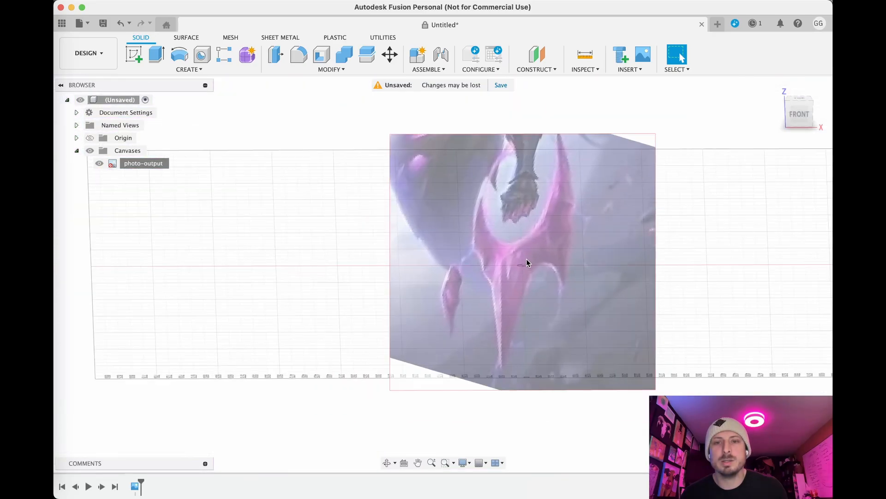
scroll(508, 261, up, 4)
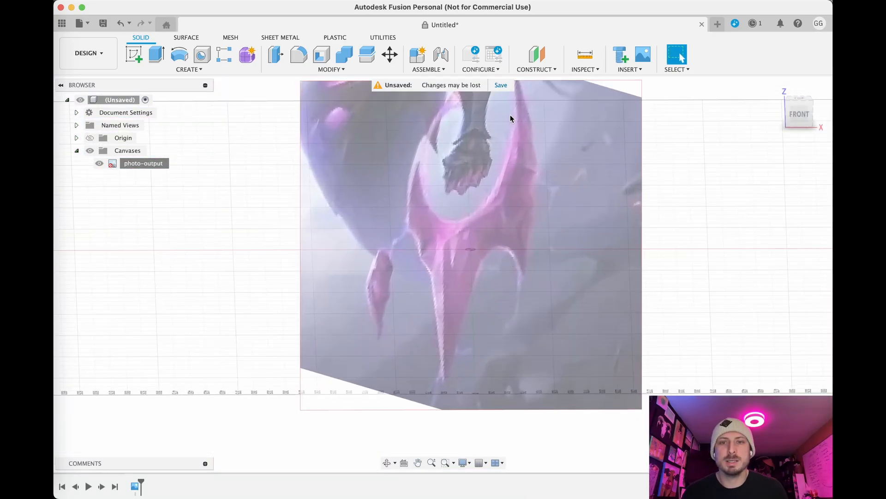
scroll(501, 252, up, 4)
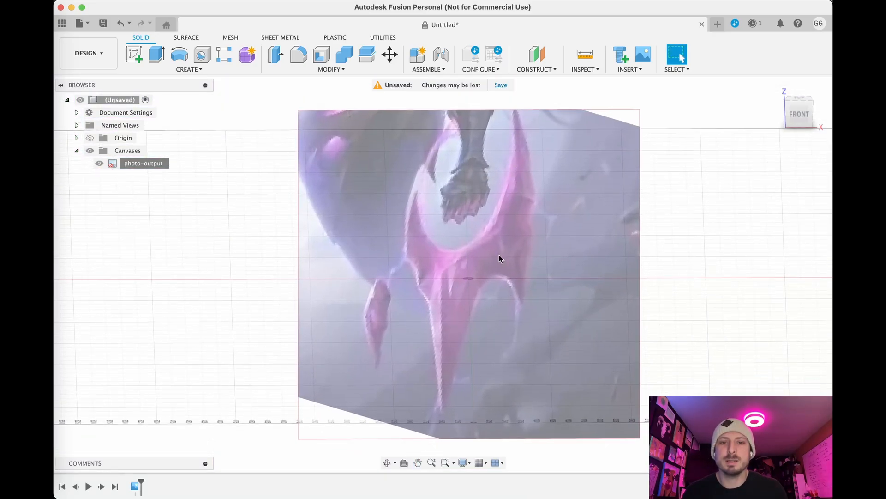
scroll(496, 265, down, 3)
scroll(539, 246, down, 2)
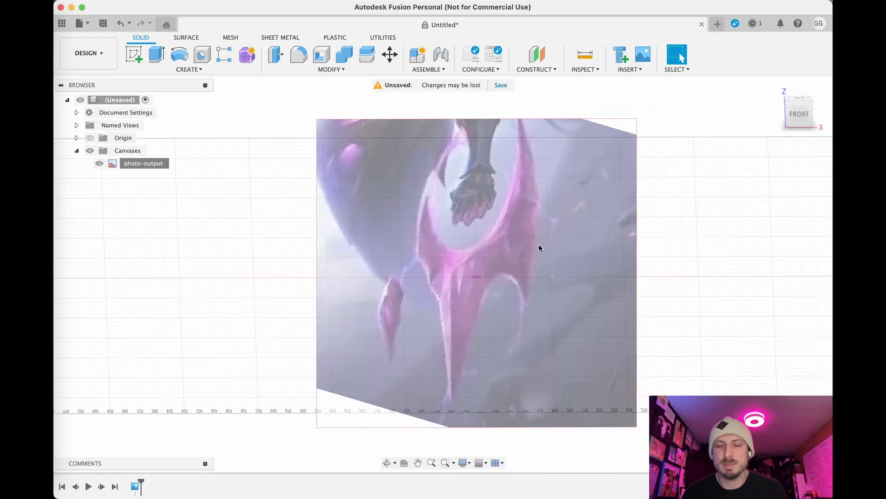
right_click(148, 163)
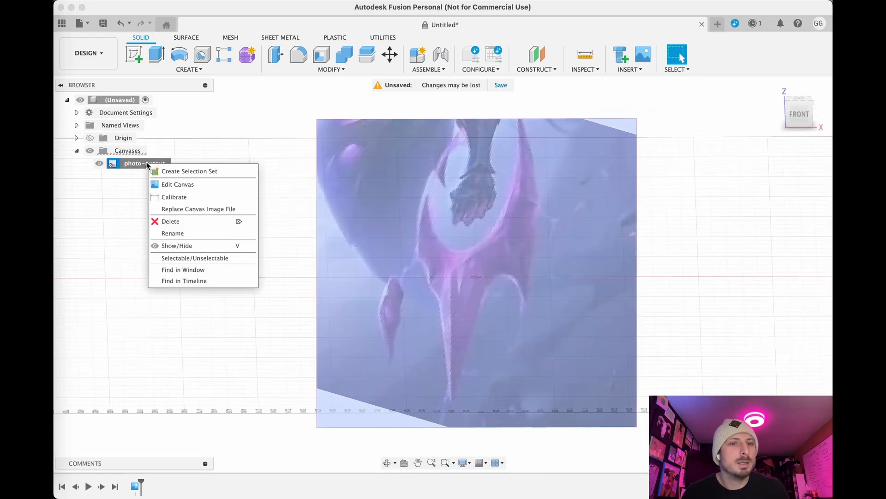
click(214, 184)
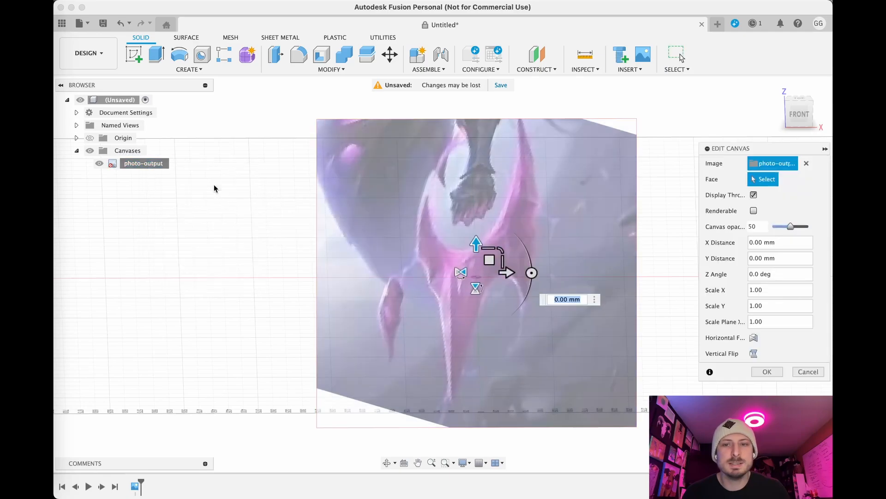
drag(475, 245, 478, 160)
middle_drag(519, 254, 502, 357)
drag(458, 263, 458, 235)
drag(492, 268, 519, 267)
Fine-tune the canvas with small upward and leftward shifts and a final 10 mm upward move, placing the weapon's tip on the origin
middle_drag(468, 381, 479, 347)
scroll(456, 337, up, 5)
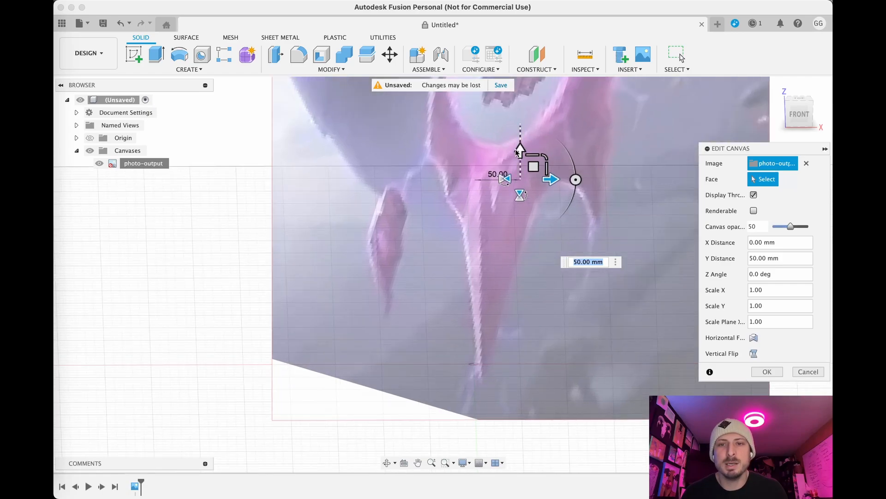
drag(519, 152, 519, 141)
drag(554, 171, 545, 175)
middle_drag(550, 255, 548, 282)
drag(510, 167, 511, 156)
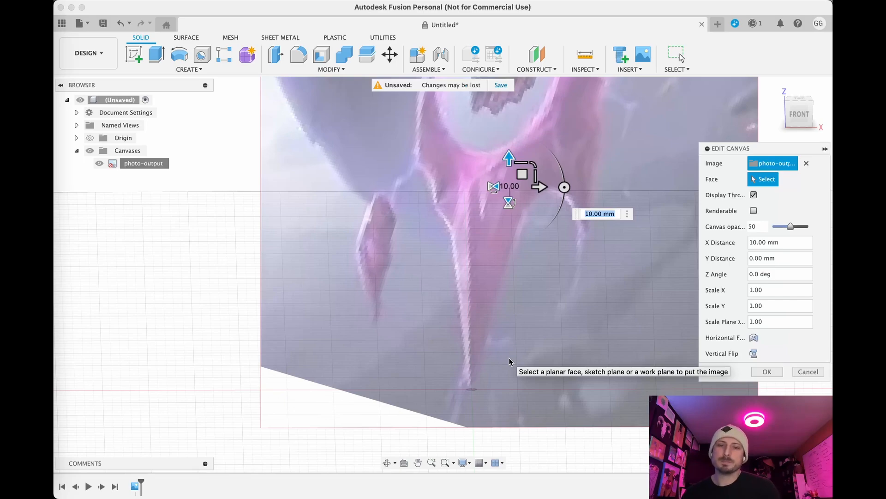
click(768, 372)
middle_drag(777, 303, 680, 343)
scroll(698, 338, down, 8)
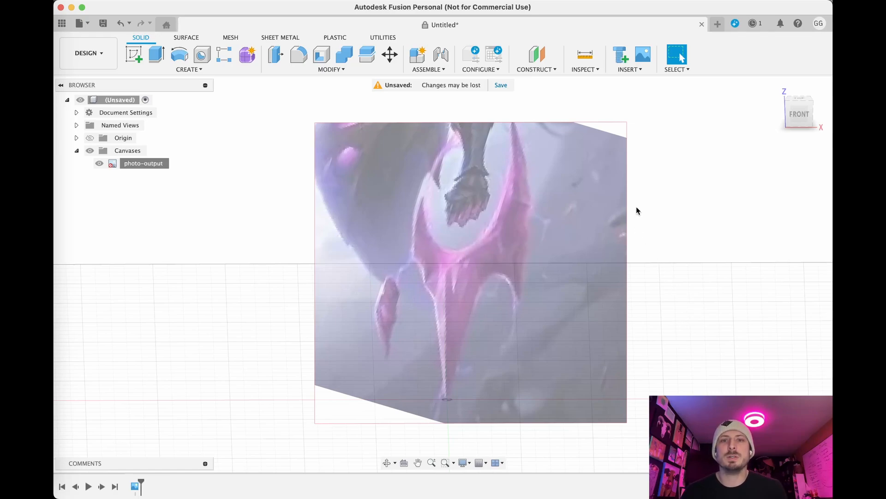
Create a new internal standard component named KaisasWeapon and make it the active component
click(435, 70)
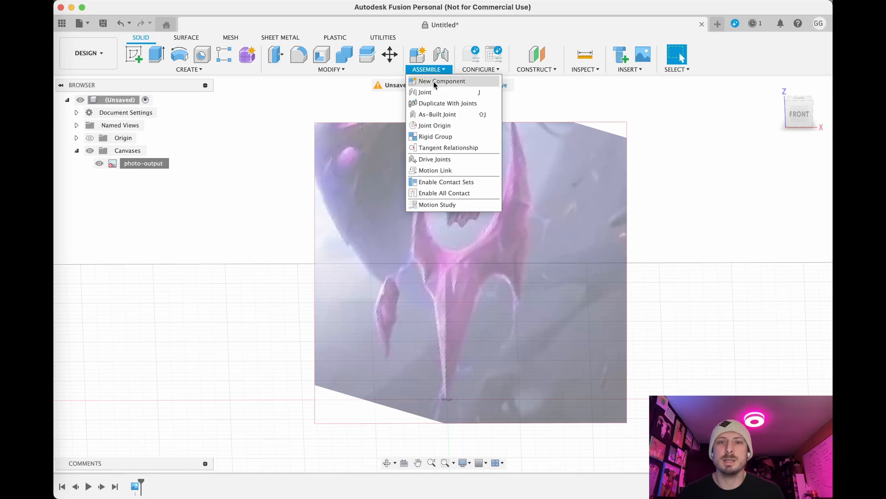
click(440, 81)
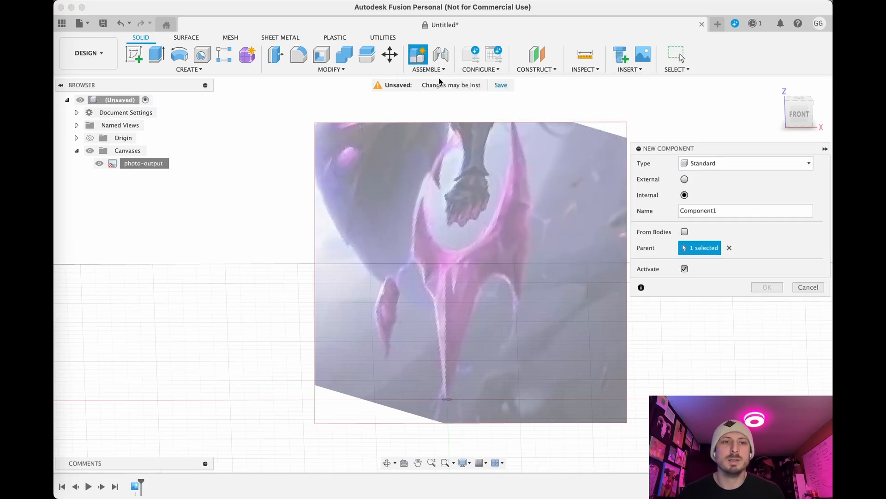
click(727, 210)
double_click(726, 211)
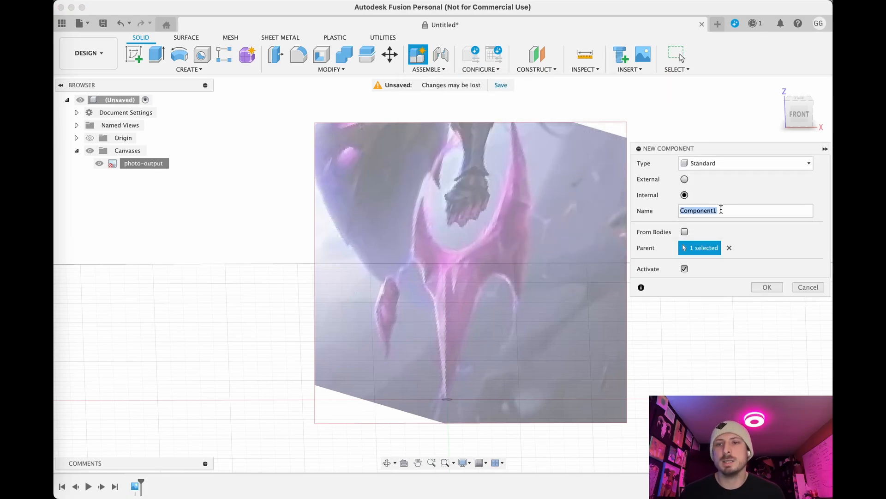
text(Kais)
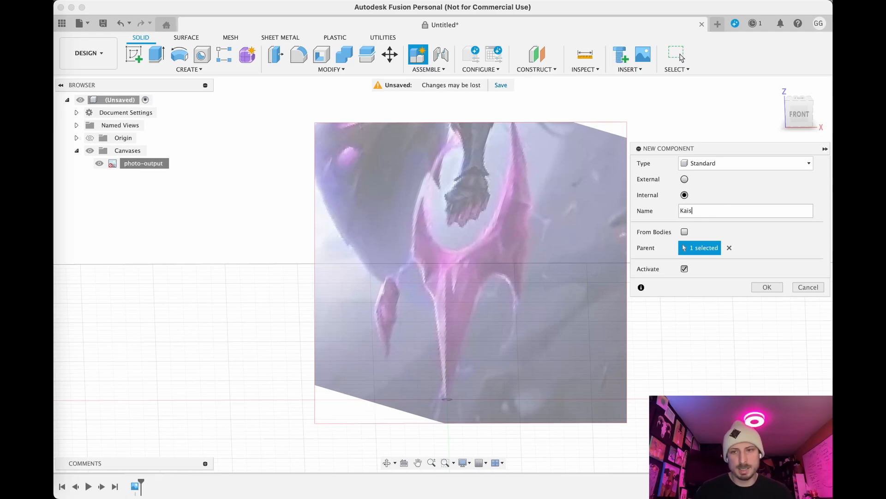
text(asWeapo)
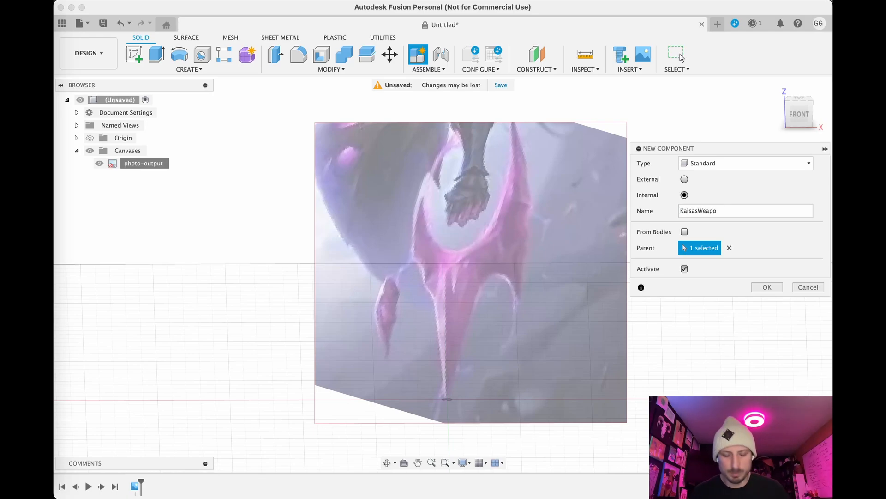
text(n)
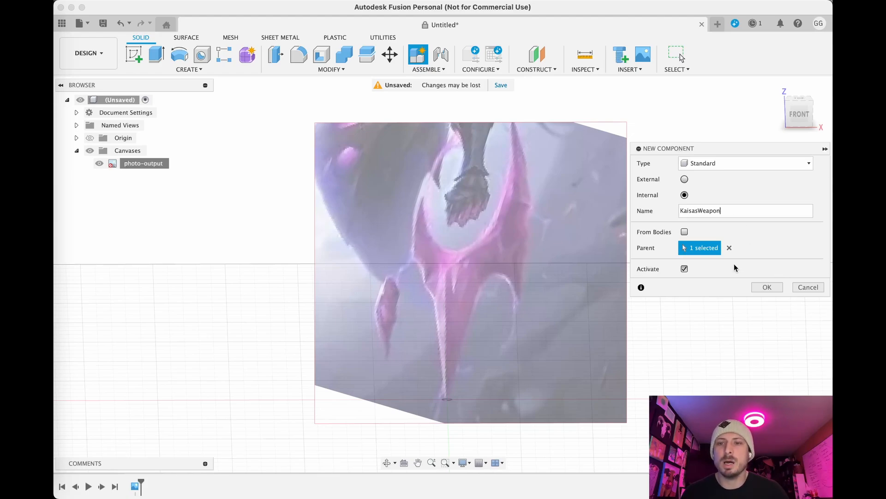
click(765, 288)
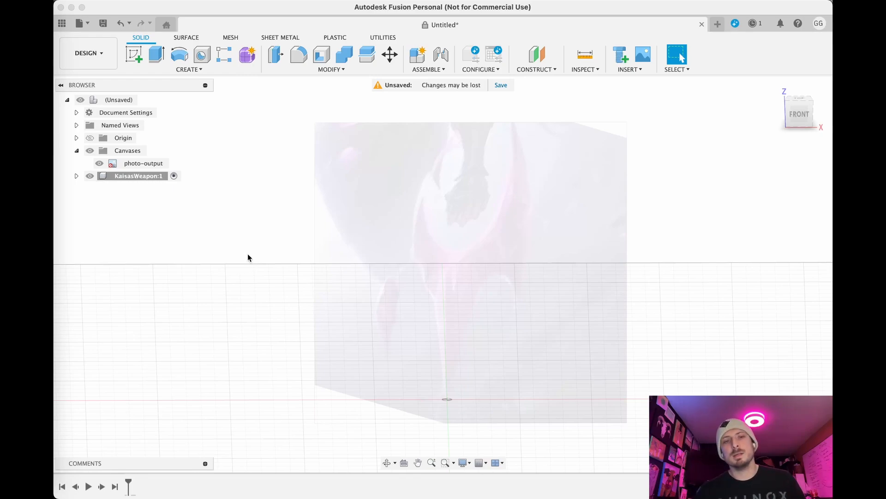
Start a new sketch on the front XZ origin plane, facing the weapon's reference image
middle_drag(224, 257, 170, 265)
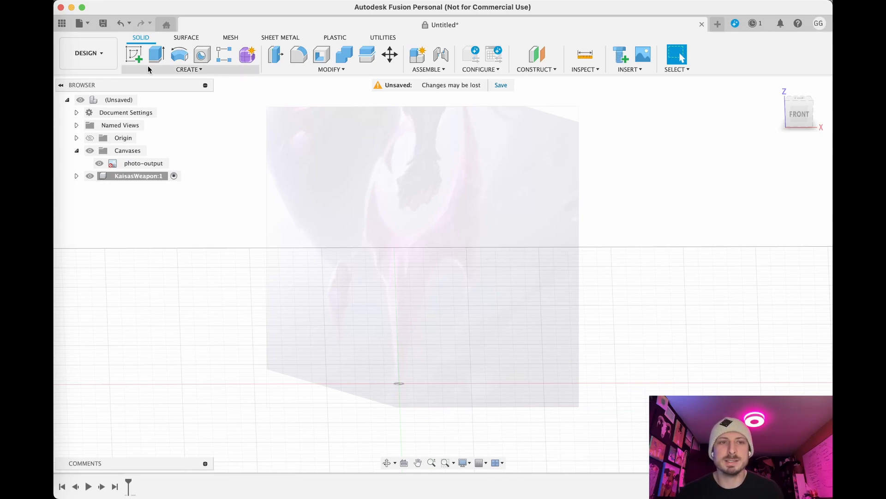
click(131, 63)
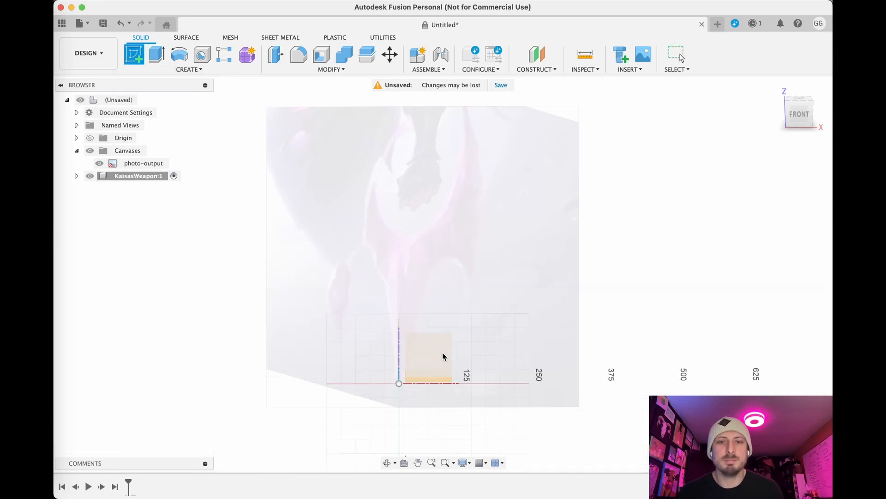
click(416, 368)
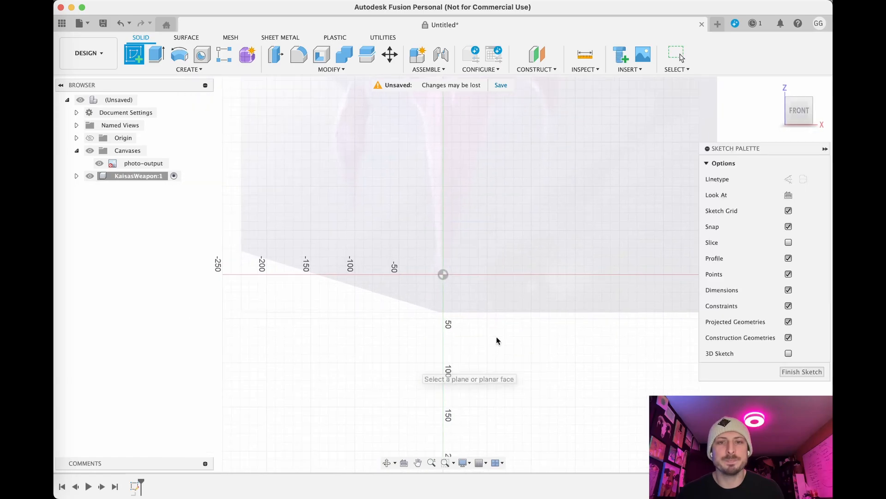
scroll(539, 394, up, 5)
scroll(525, 323, down, 2)
scroll(525, 316, down, 3)
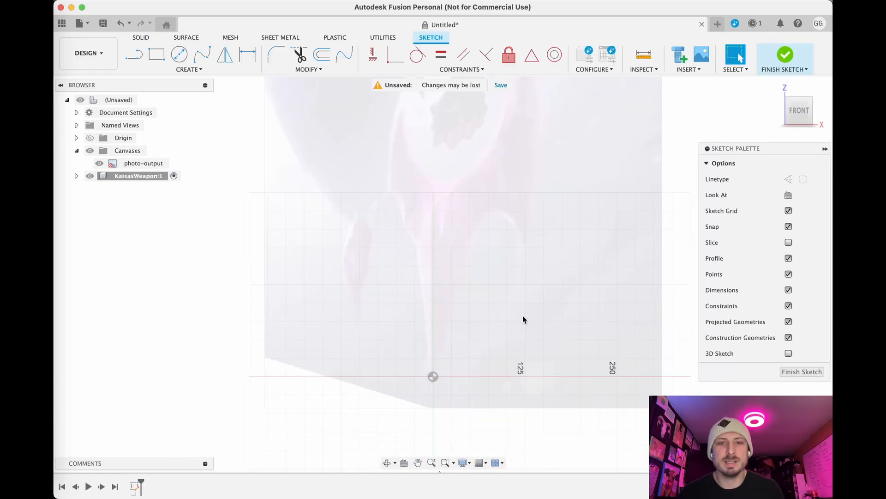
scroll(522, 318, up, 3)
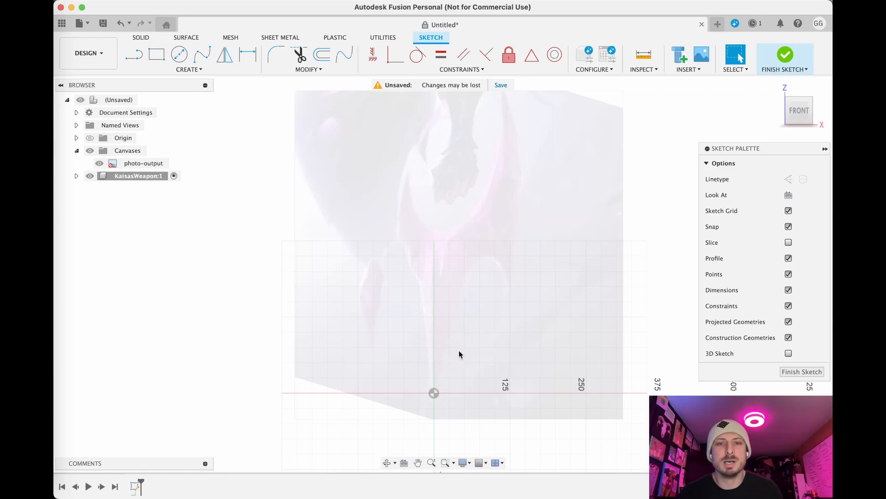
Draw a line about 173 mm long from the origin at about 74 degrees, along the right edge of the weapon's lower spike
click(134, 54)
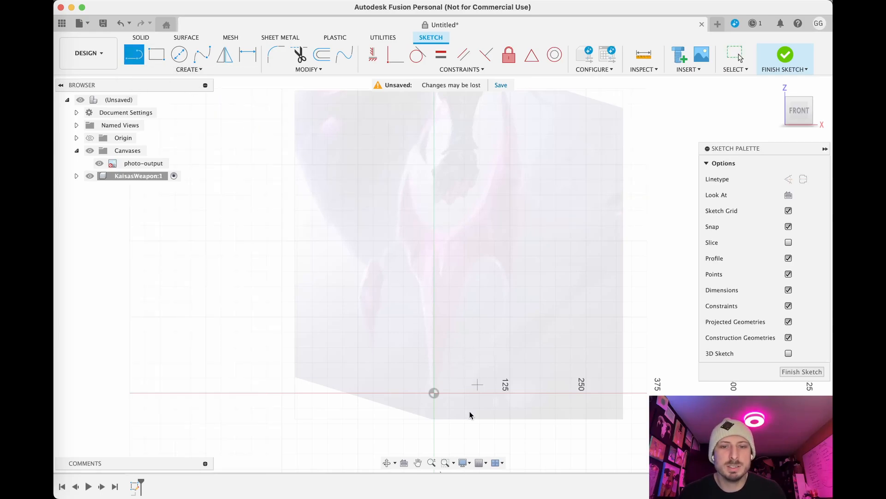
click(434, 393)
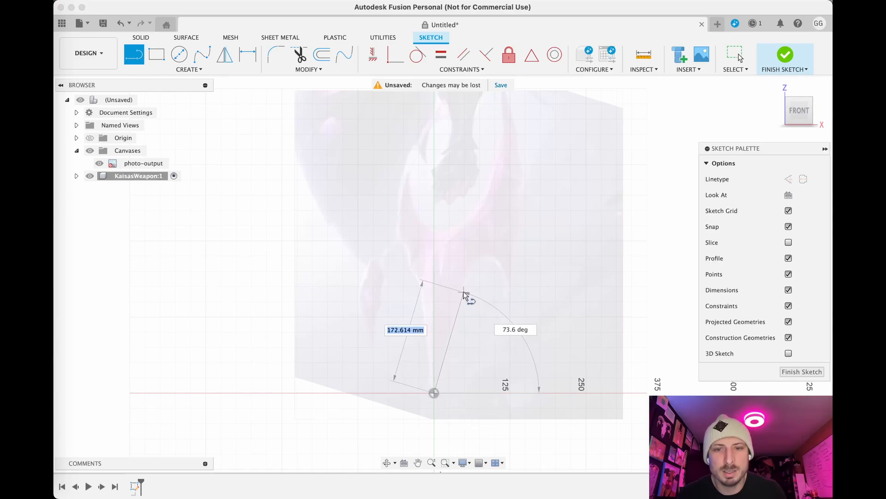
click(463, 292)
drag(464, 293, 474, 264)
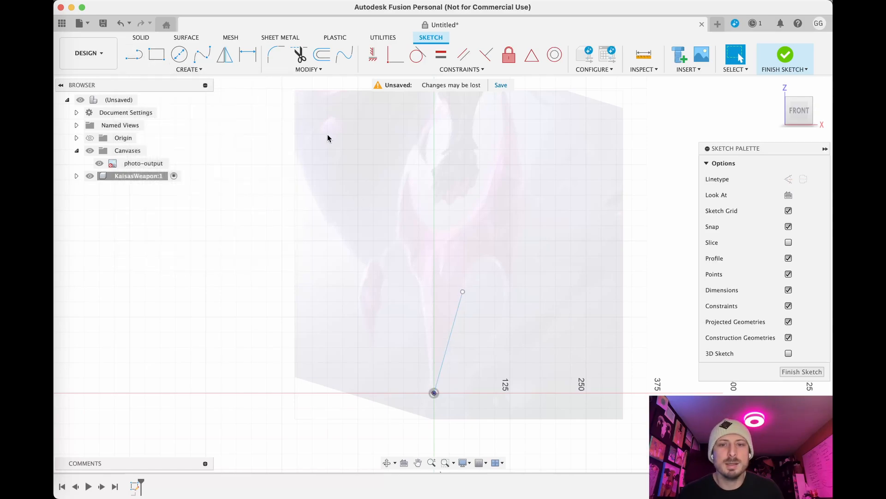
Draw a six-point fit point spline from the line's upper end over the arch right of the spike and down its far side
click(203, 57)
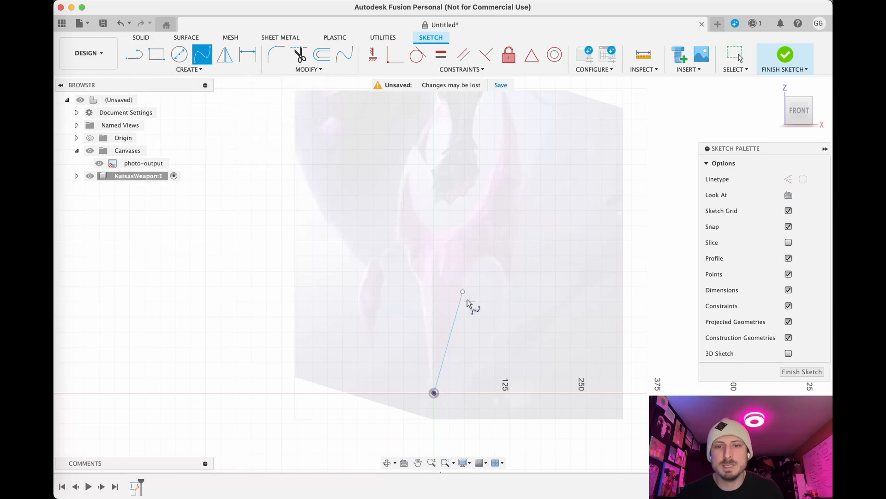
scroll(467, 299, up, 4)
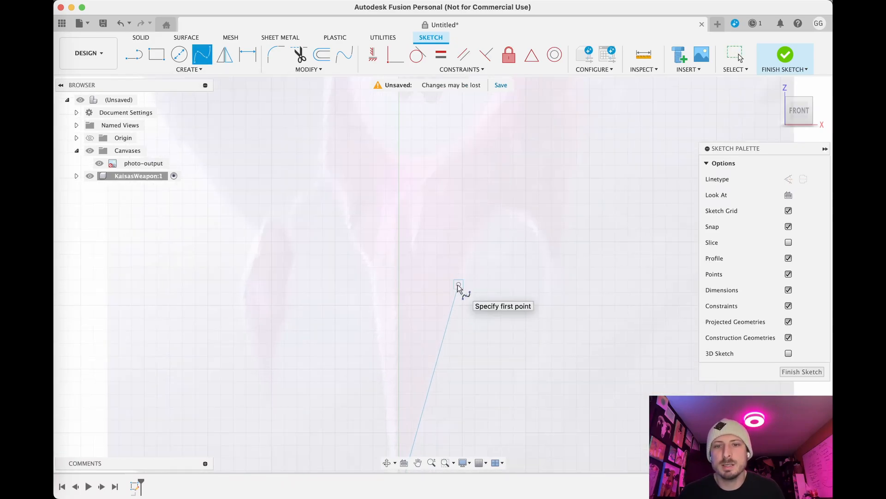
click(475, 241)
click(496, 215)
click(528, 219)
click(545, 259)
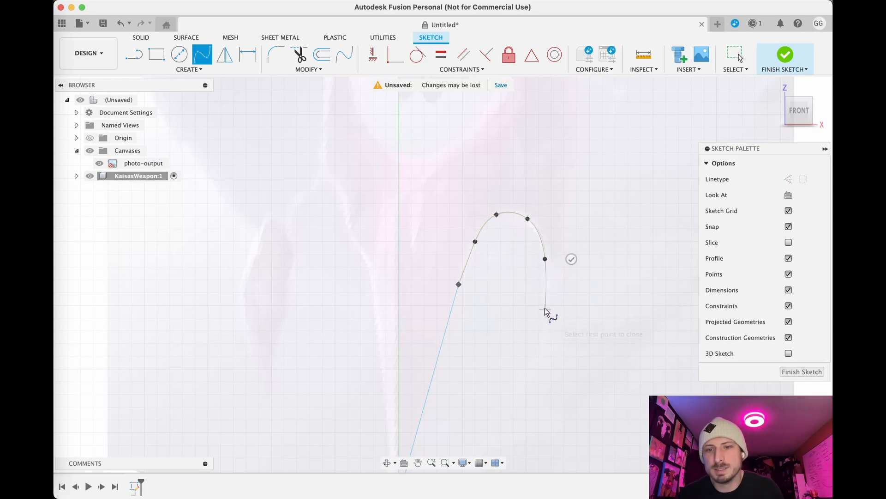
click(545, 298)
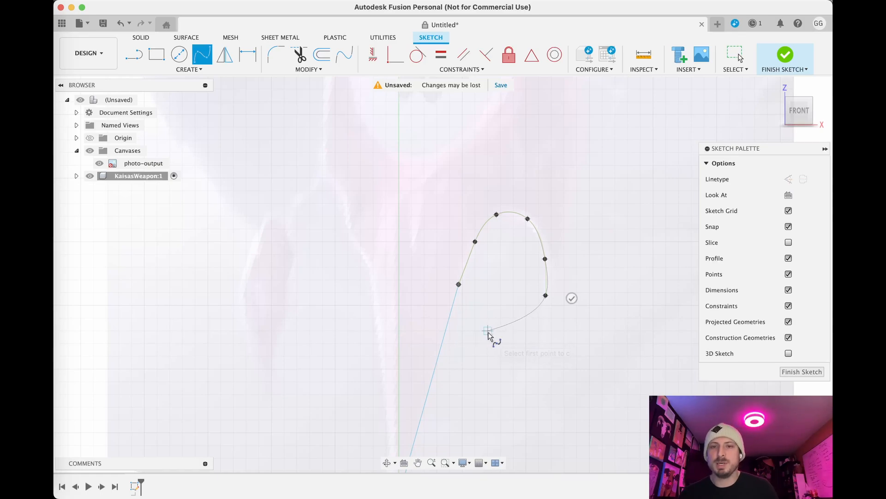
key(Escape)
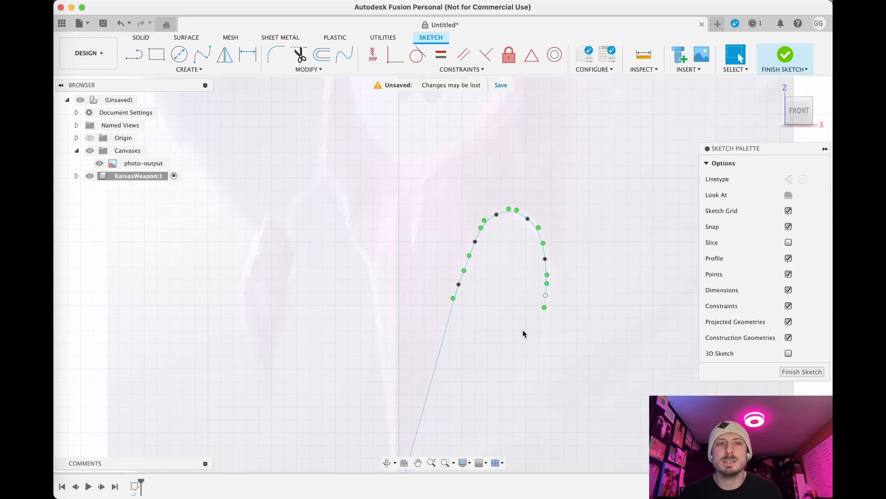
Nudge the arch spline's fit points and its free end so the curve follows the arch in the reference image
middle_drag(498, 288, 488, 307)
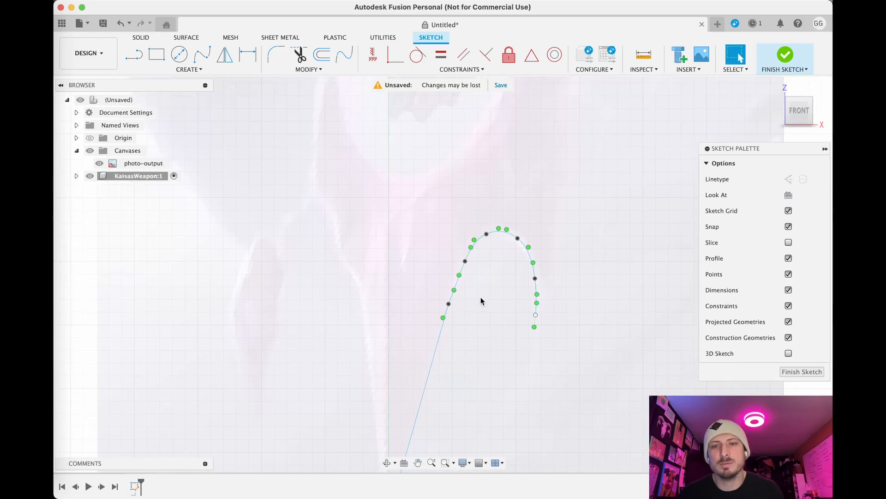
scroll(470, 277, up, 5)
middle_drag(476, 273, 451, 292)
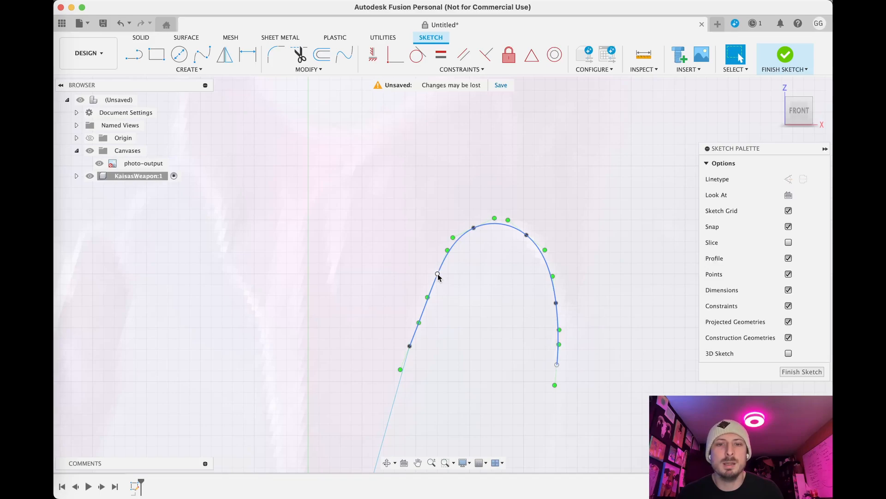
click(436, 274)
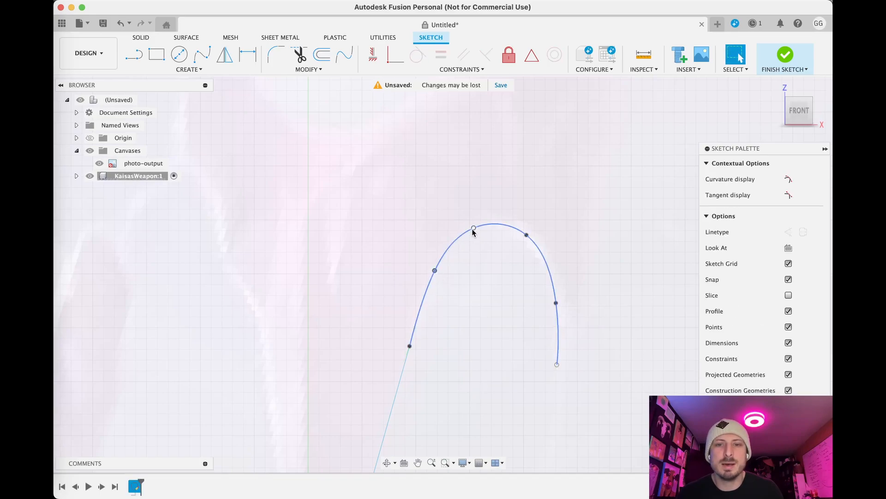
drag(473, 228, 475, 224)
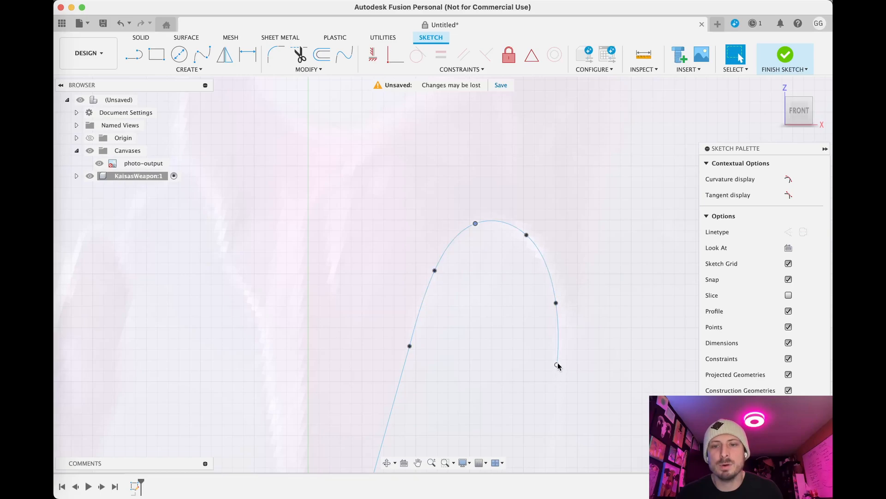
drag(556, 365, 555, 370)
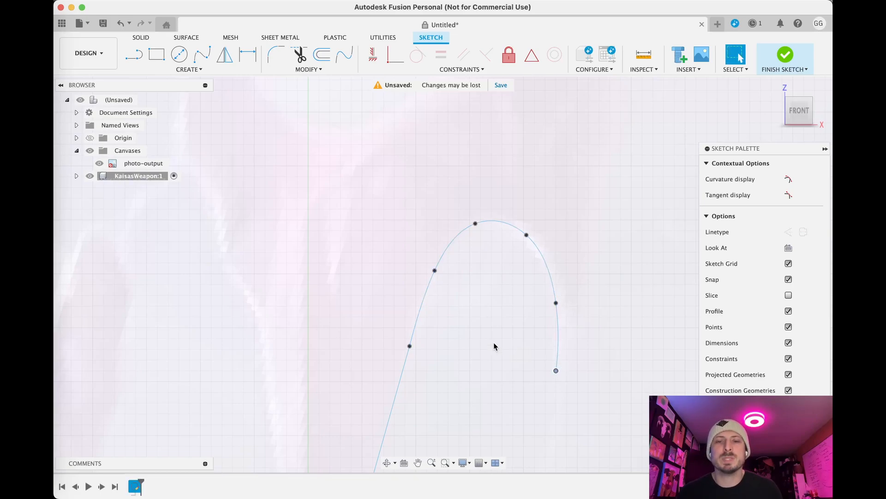
scroll(494, 343, down, 1)
key(Escape)
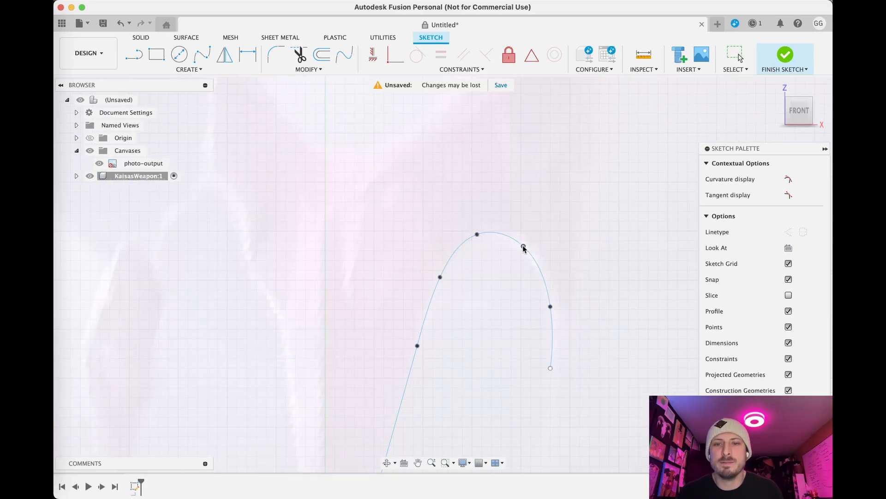
click(523, 248)
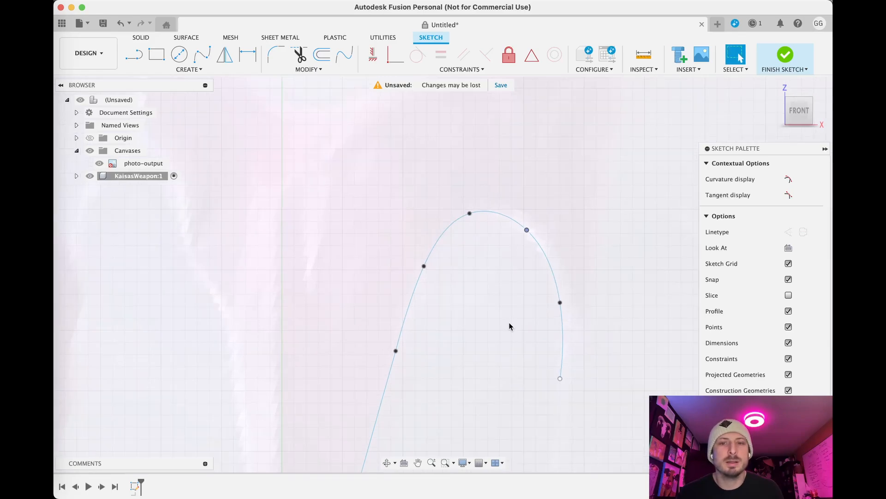
Draw a fit point spline from the arch's free end up the right prong's outer edge to its tip, then nudge the tip point slightly upward
scroll(509, 323, down, 5)
scroll(453, 340, down, 4)
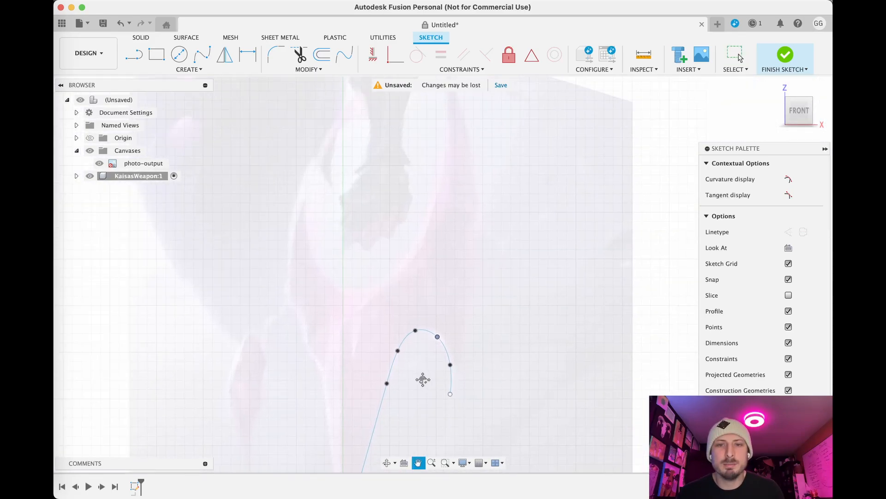
click(201, 54)
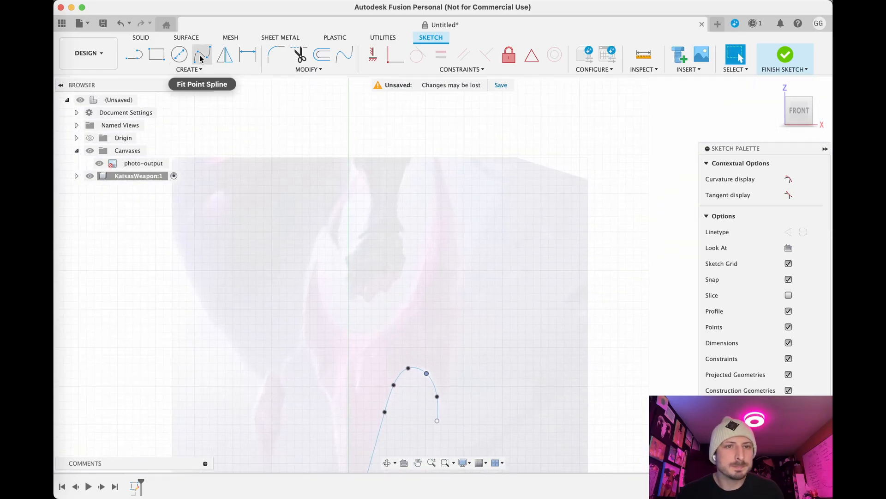
scroll(438, 424, up, 3)
click(438, 420)
scroll(462, 416, down, 4)
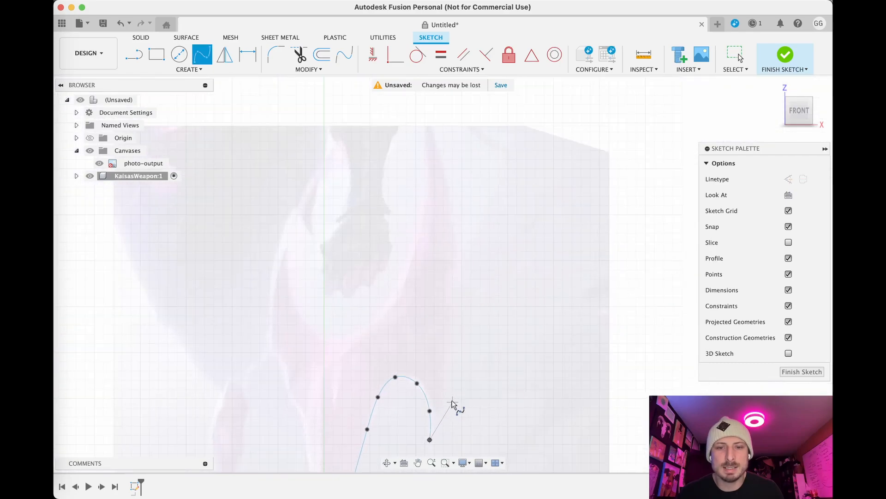
click(445, 394)
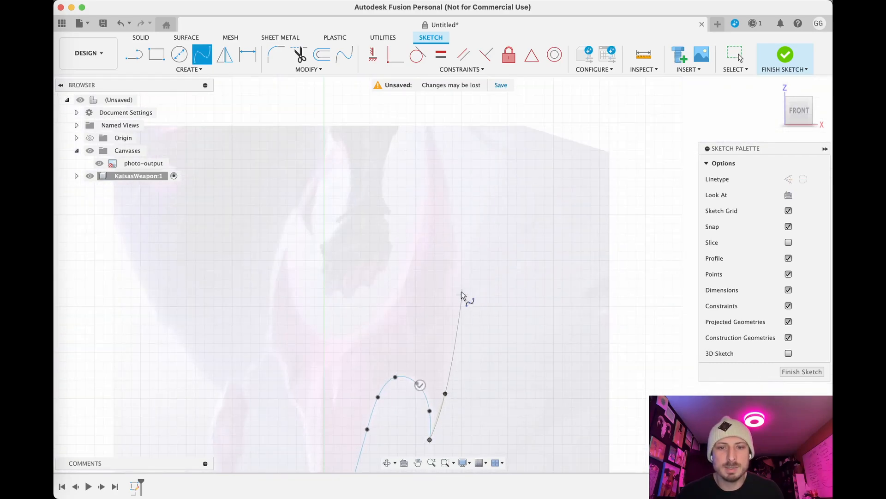
click(459, 267)
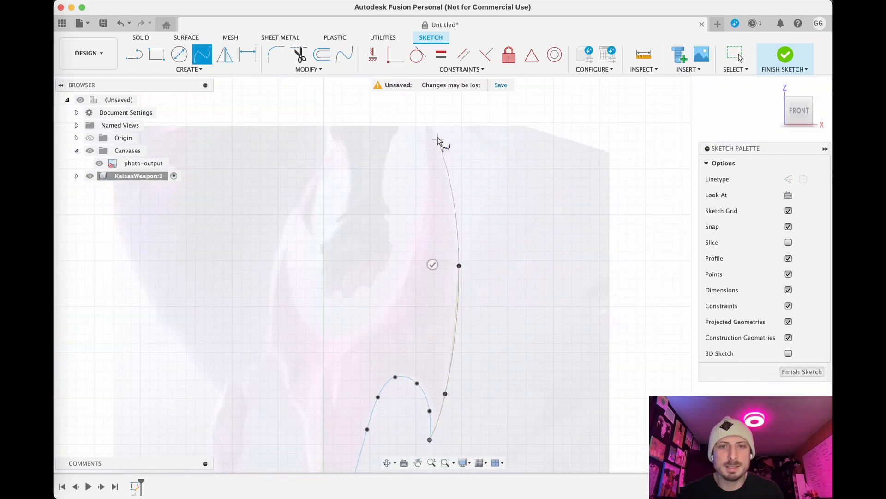
click(429, 121)
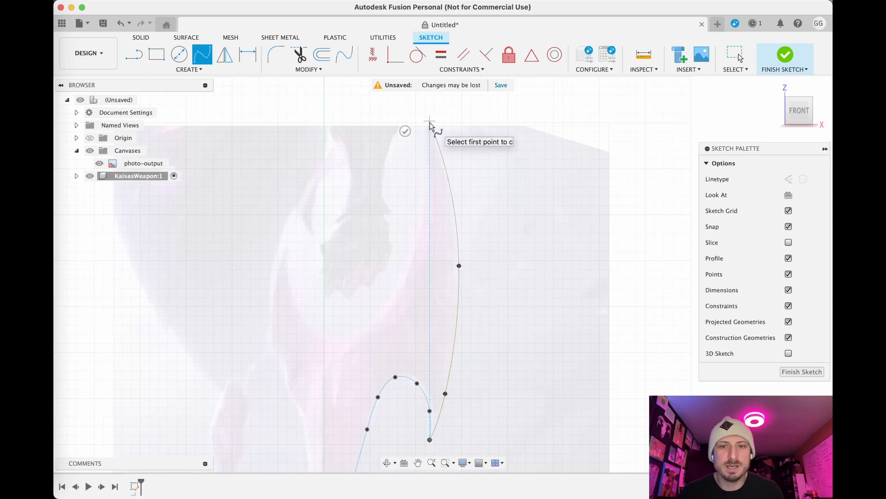
key(Escape)
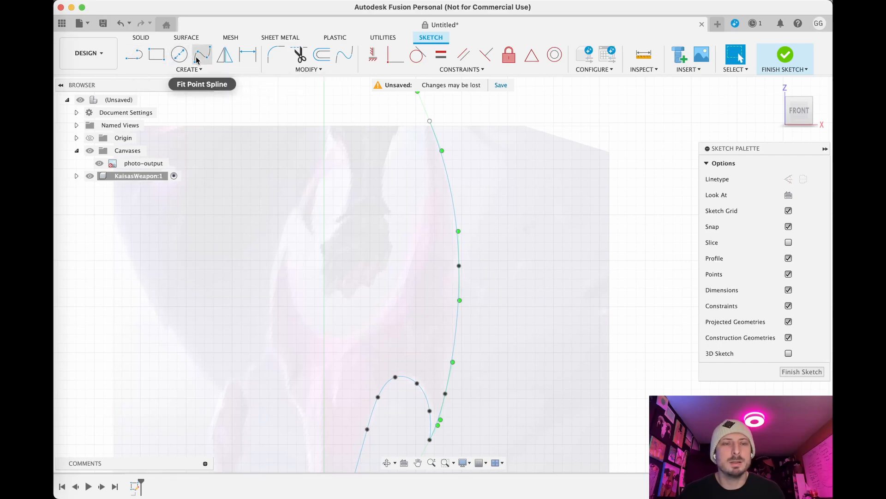
click(430, 121)
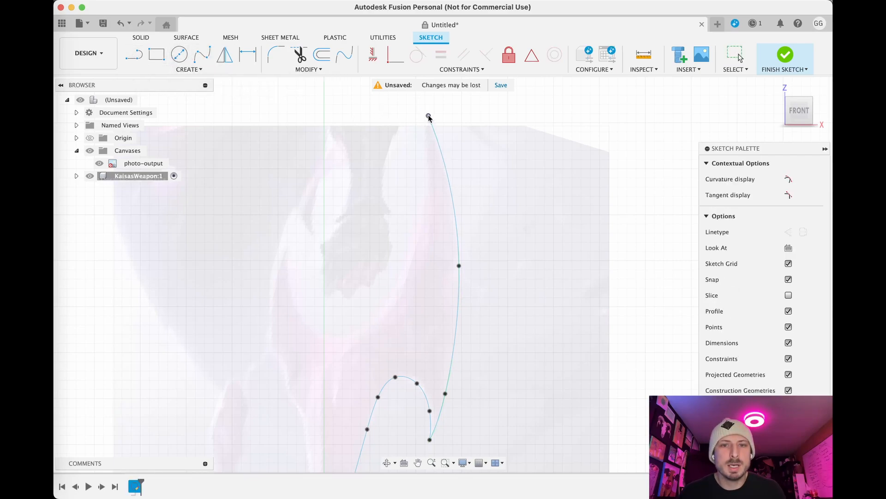
Draw a four-point fit point spline from the right prong's tip down its inner edge to the vertical axis
click(201, 54)
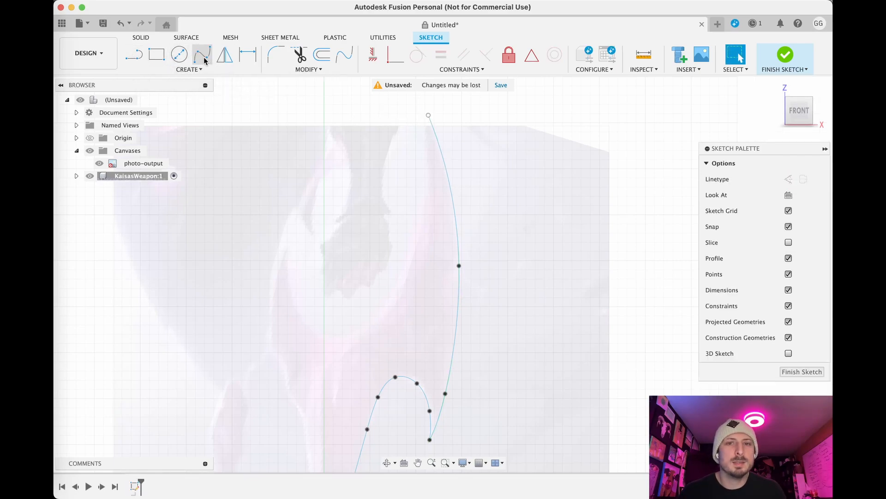
click(428, 115)
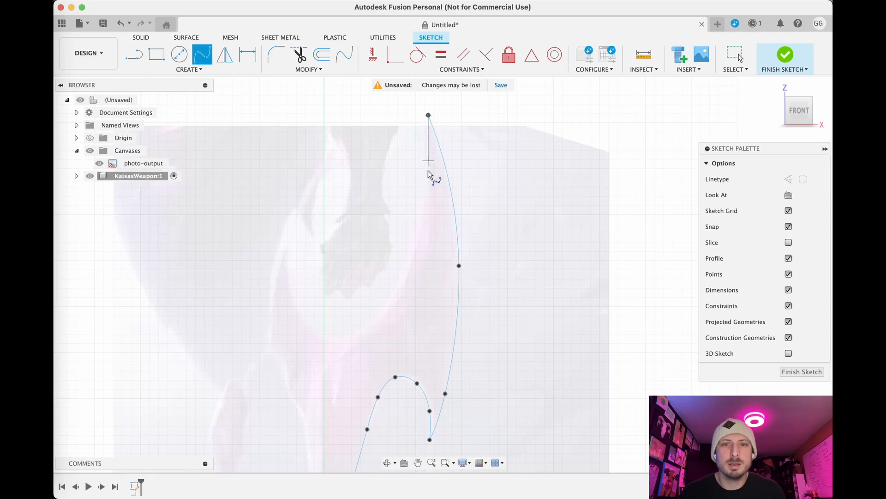
click(429, 201)
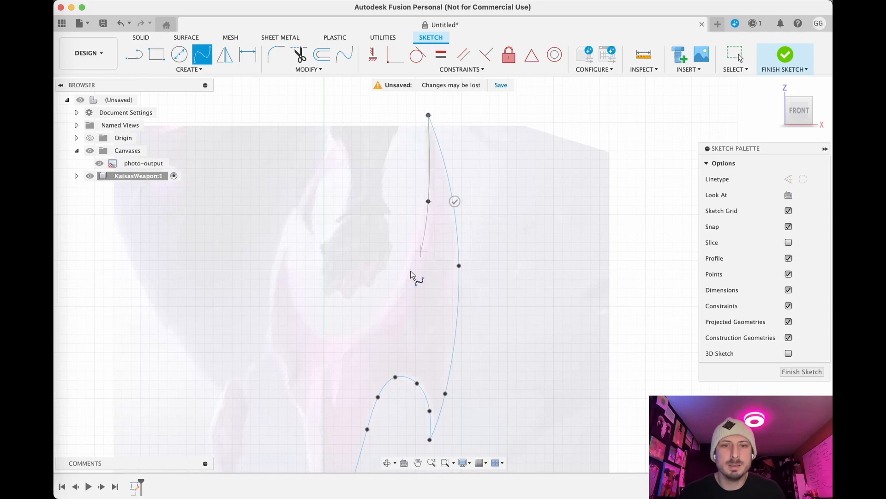
click(374, 317)
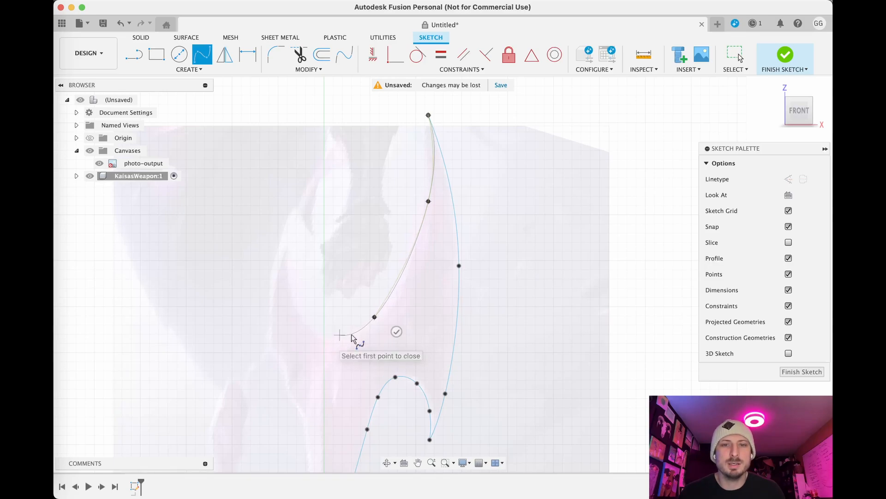
scroll(329, 340, up, 2)
scroll(328, 341, up, 5)
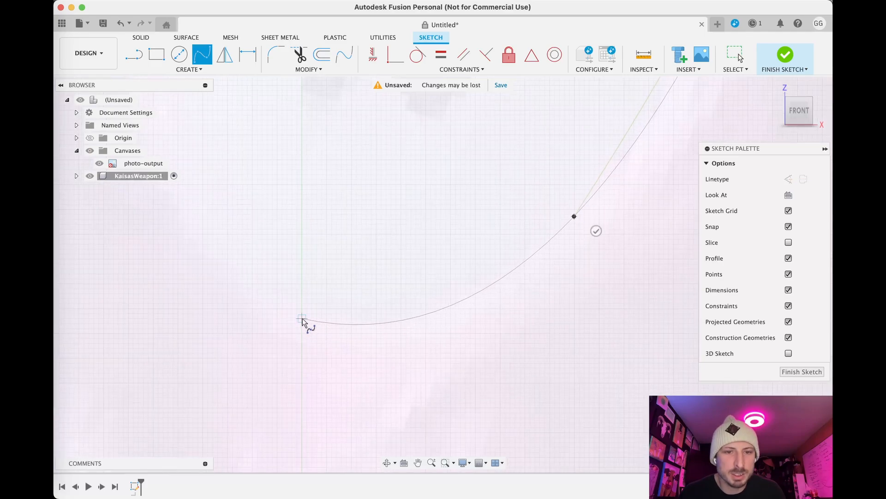
click(303, 320)
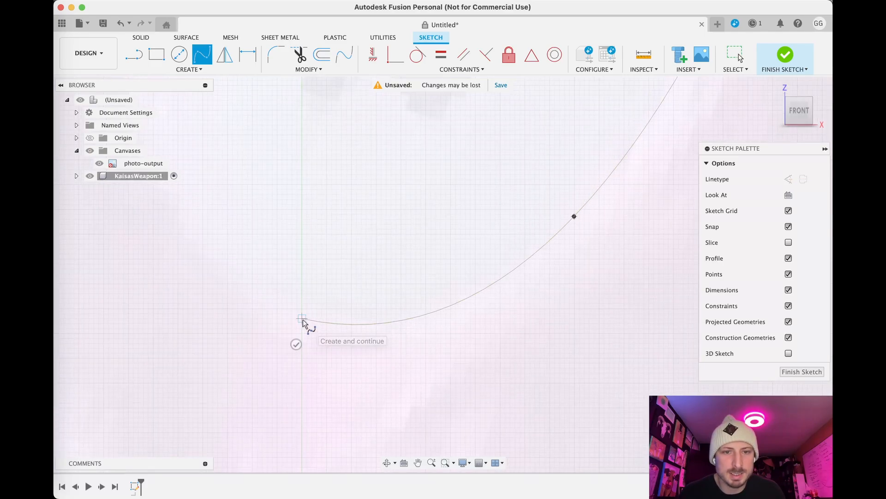
scroll(303, 319, down, 2)
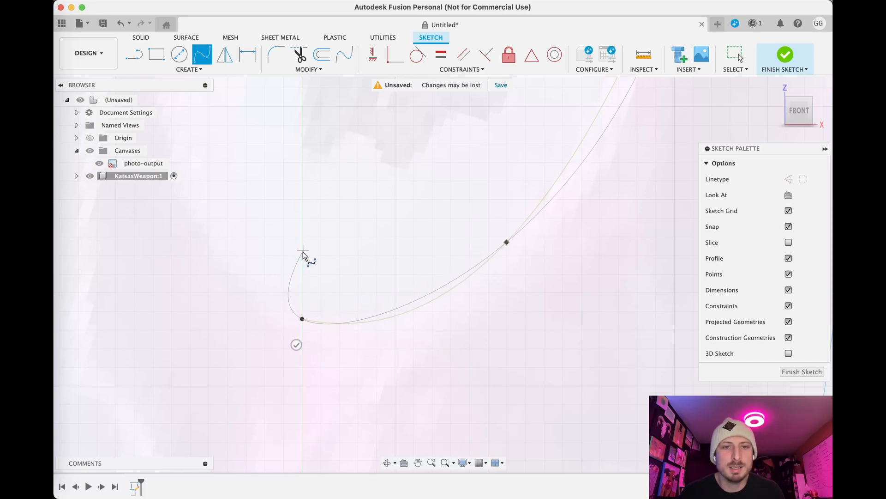
scroll(303, 264, up, 5)
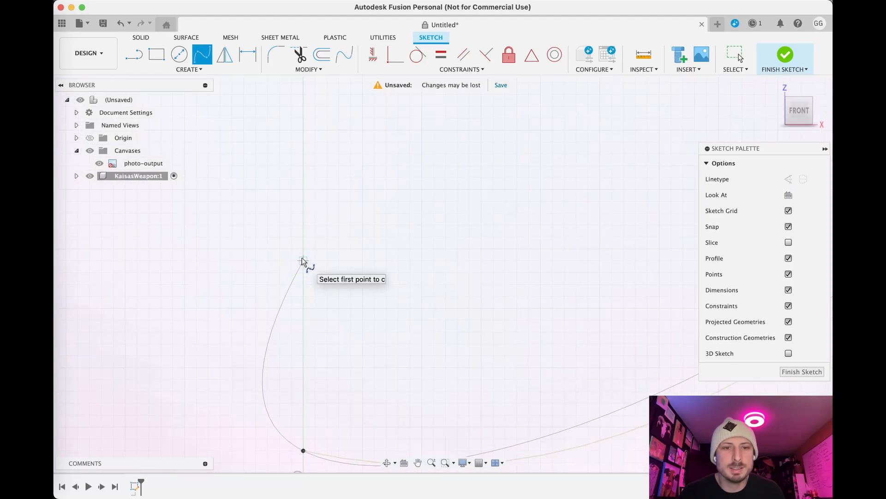
scroll(304, 260, down, 3)
scroll(304, 260, down, 5)
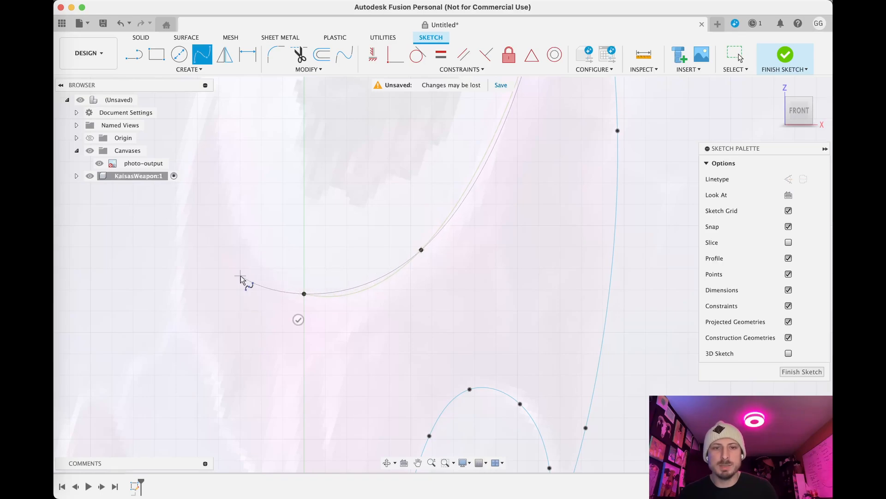
key(Escape)
Adjust the inner spline's upper tangent handle to follow the prong's inner edge, and nudge the prong tip slightly outward from the curve
middle_drag(444, 315, 408, 357)
scroll(416, 342, down, 4)
middle_drag(432, 319, 430, 371)
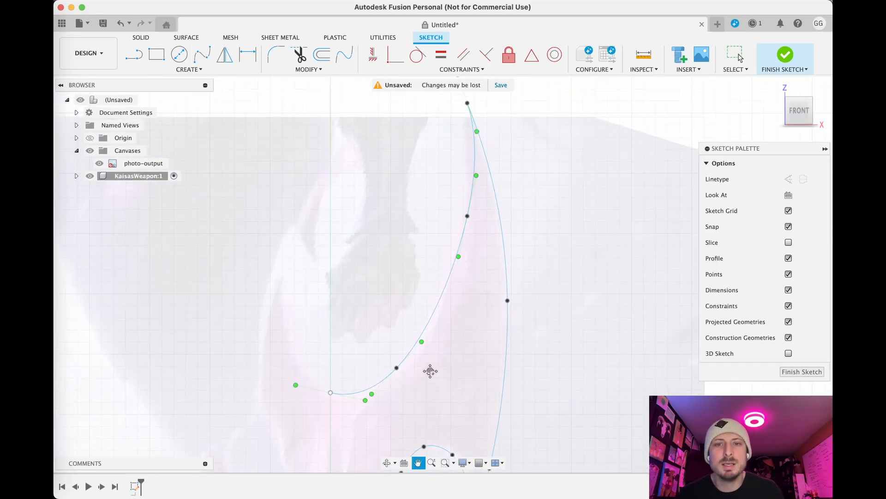
scroll(465, 330, up, 3)
middle_drag(476, 248, 457, 377)
scroll(472, 301, up, 2)
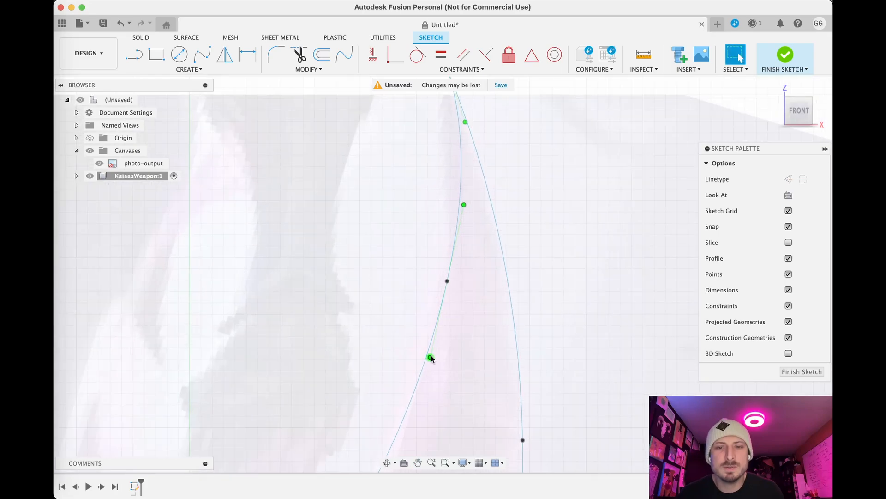
mouse_move(430, 358)
mouse_down()
mouse_move(441, 357)
mouse_move(434, 358)
mouse_move(441, 301)
mouse_move(436, 348)
mouse_up()
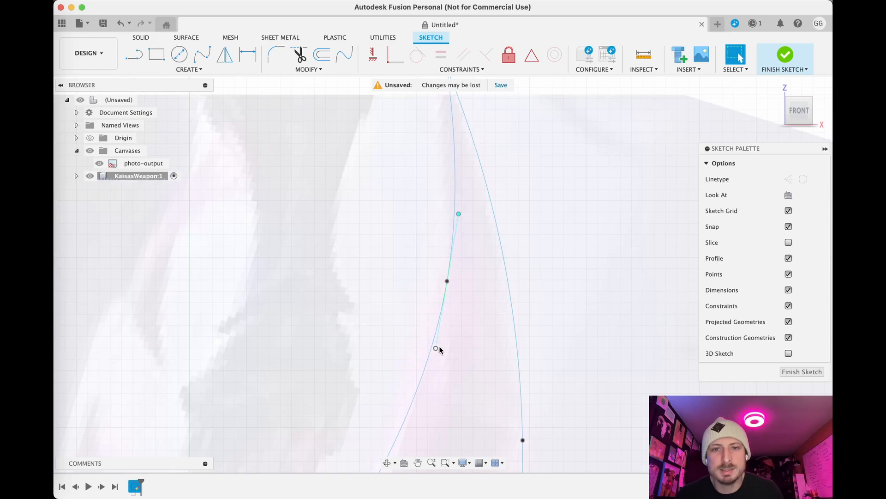
scroll(439, 349, down, 2)
scroll(439, 350, down, 2)
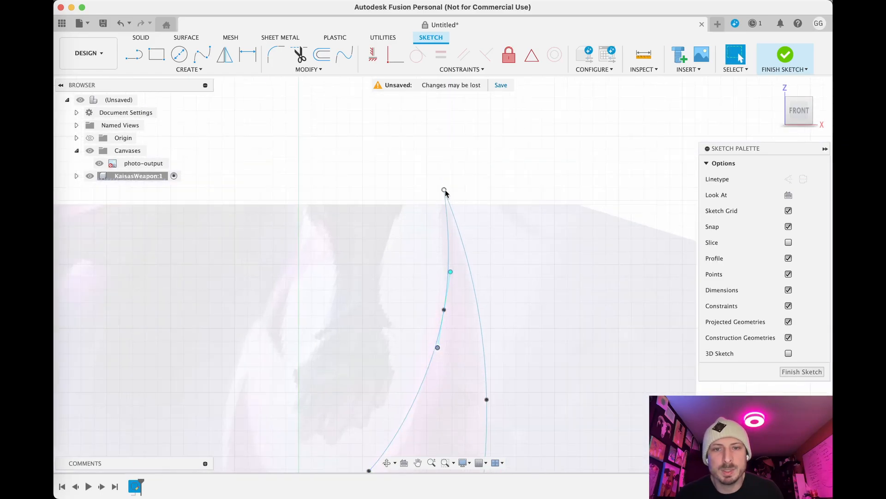
drag(444, 191, 439, 189)
Flatten the tangent at the inner spline's lower fit point, and shift its upper fit point slightly toward the vertical axis
middle_drag(453, 309, 493, 167)
click(410, 329)
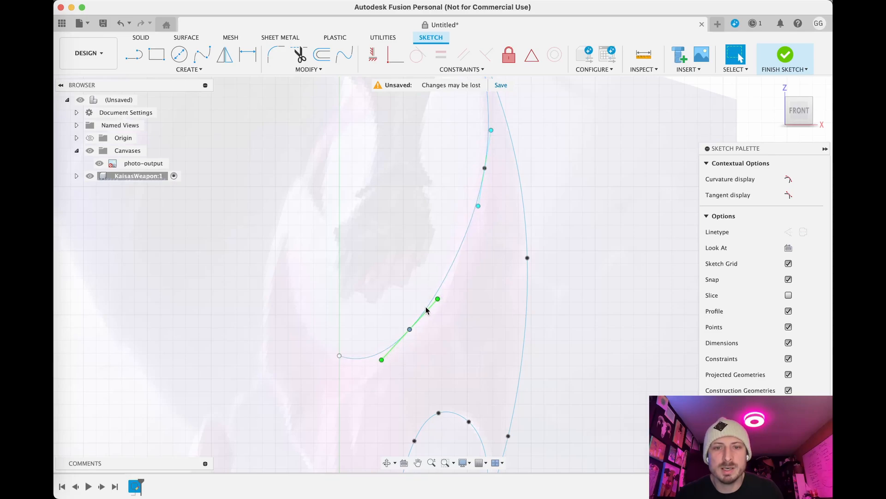
drag(439, 300, 441, 306)
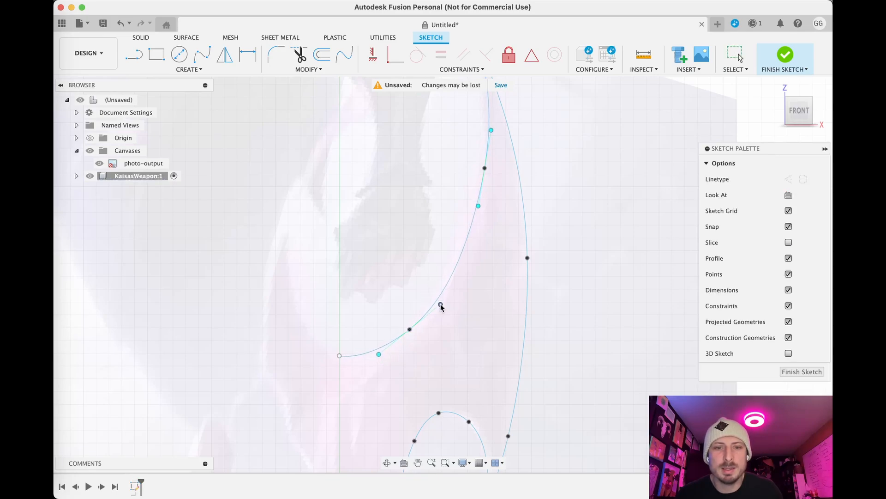
middle_drag(419, 255, 402, 356)
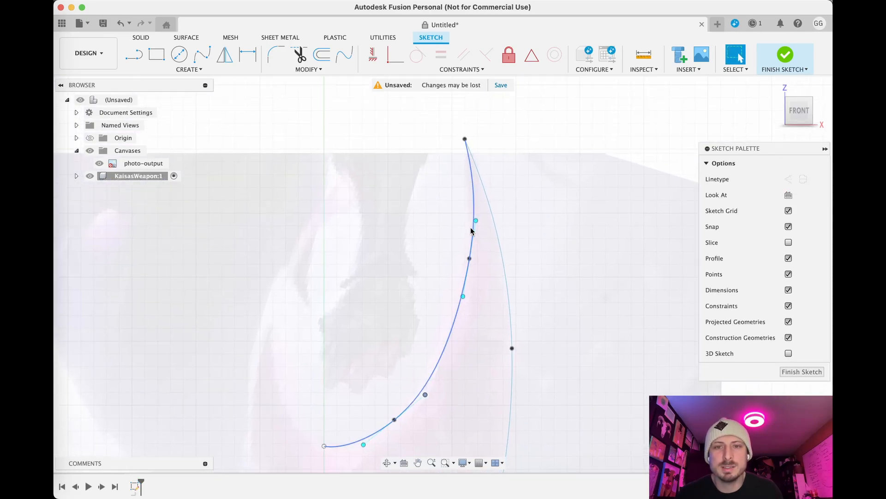
drag(470, 259, 463, 259)
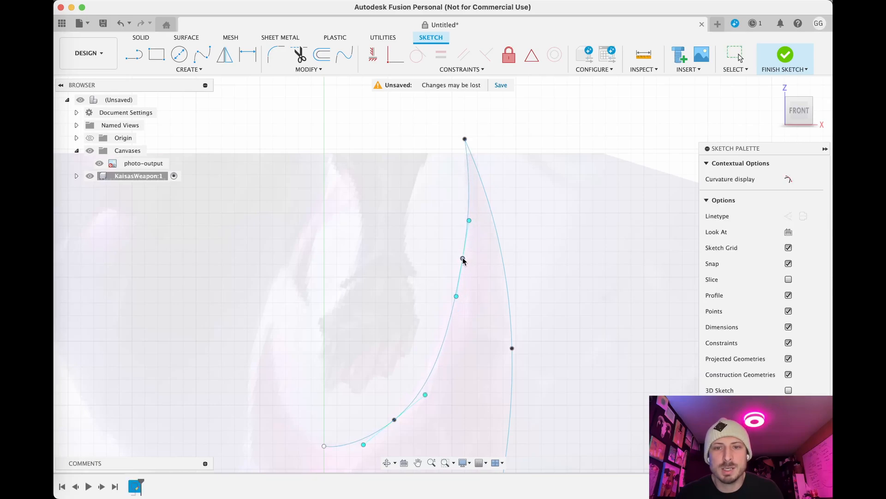
Examine the traced right half of the weapon outline against the reference image, from the prong tip to the origin
middle_drag(443, 392, 487, 269)
middle_drag(435, 345, 499, 221)
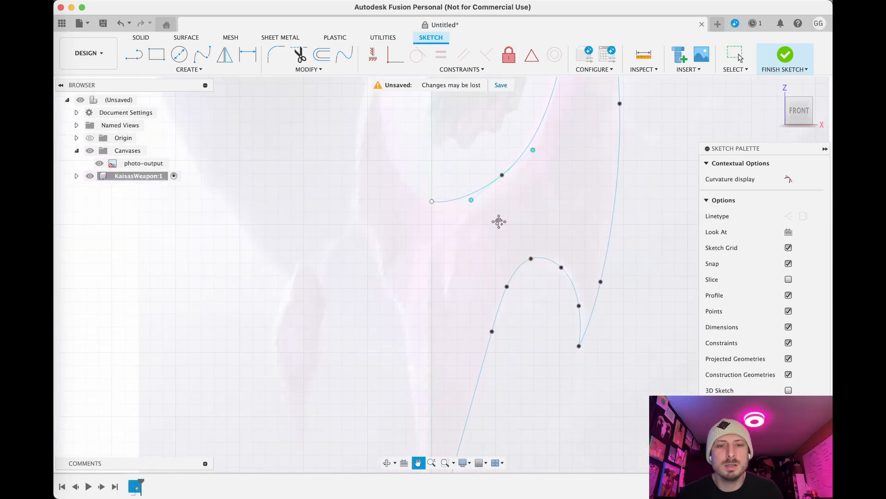
scroll(467, 260, down, 2)
scroll(467, 260, down, 2)
mouse_move(460, 287)
middle_down()
mouse_move(433, 270)
mouse_move(449, 243)
mouse_move(429, 287)
mouse_move(437, 245)
mouse_move(434, 336)
mouse_move(423, 313)
middle_up()
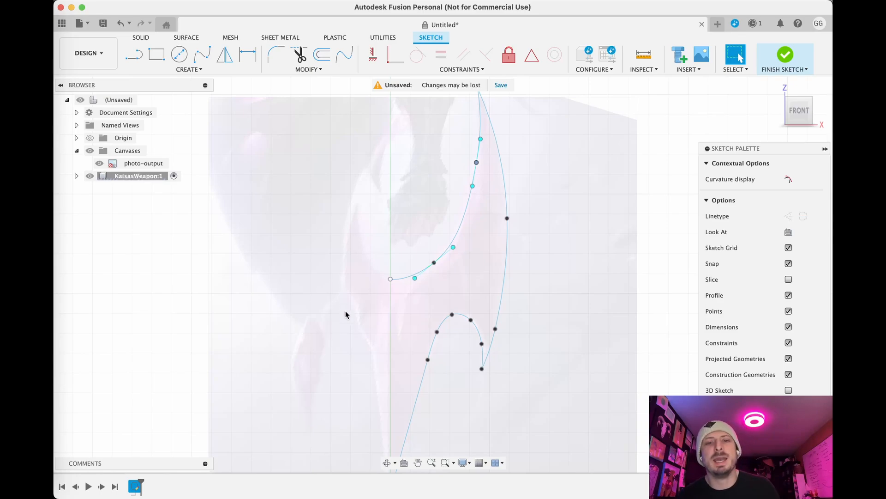
mouse_move(365, 365)
middle_down()
mouse_move(305, 339)
mouse_move(291, 356)
middle_up()
scroll(301, 344, down, 3)
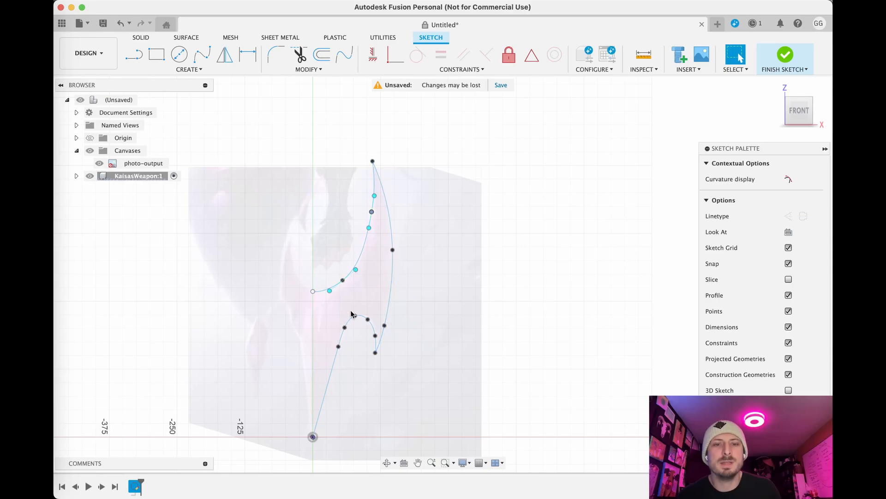
Draw a short vertical construction line upward from the origin along the vertical axis
middle_drag(349, 407, 415, 359)
scroll(413, 356, up, 3)
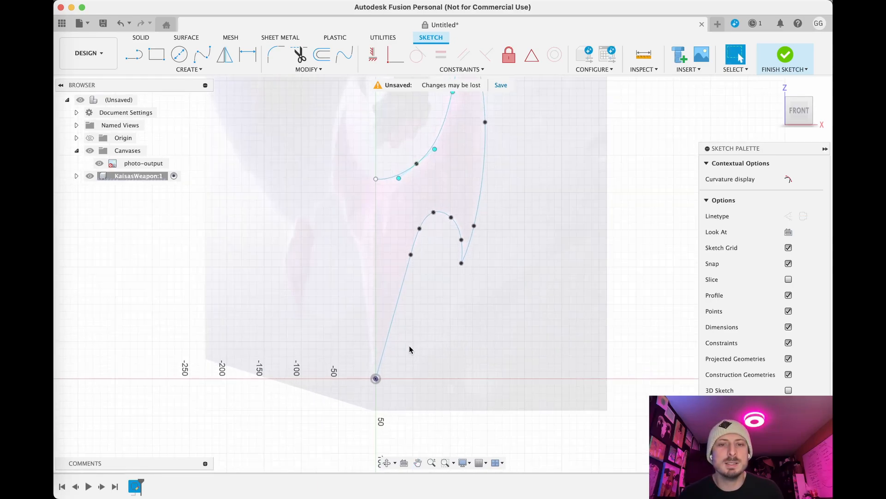
middle_drag(414, 319, 433, 337)
click(134, 54)
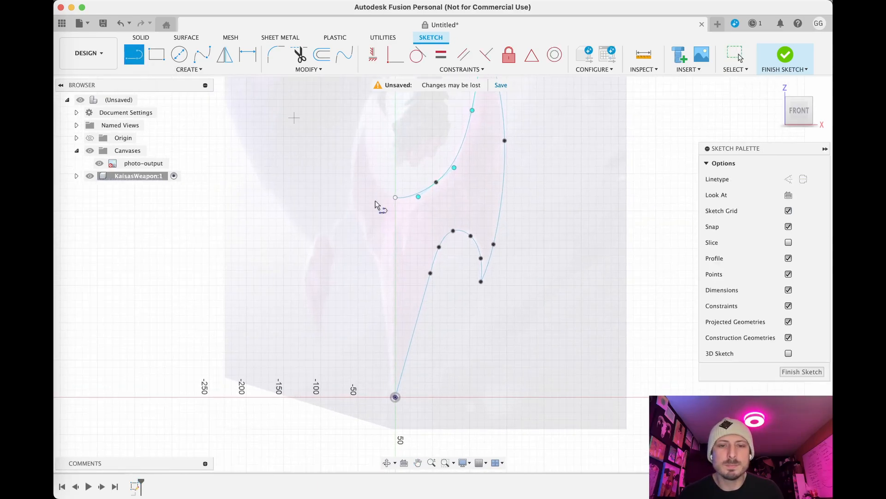
click(789, 179)
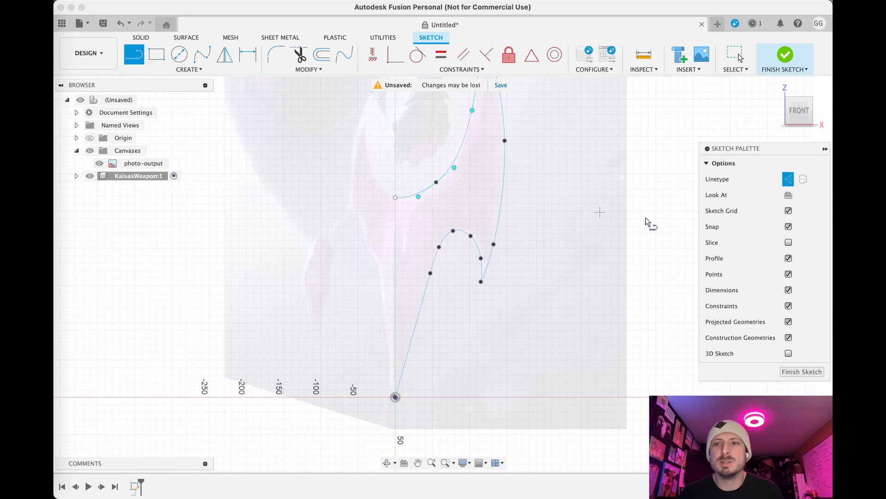
click(789, 183)
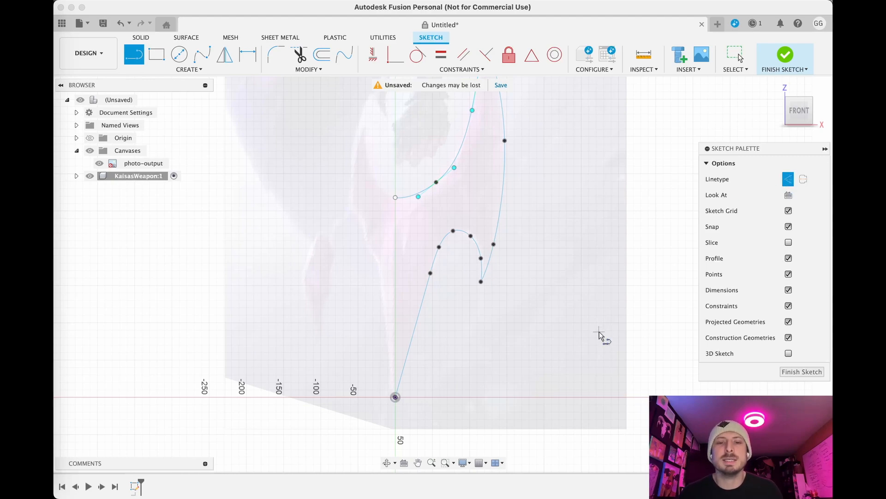
scroll(396, 398, up, 5)
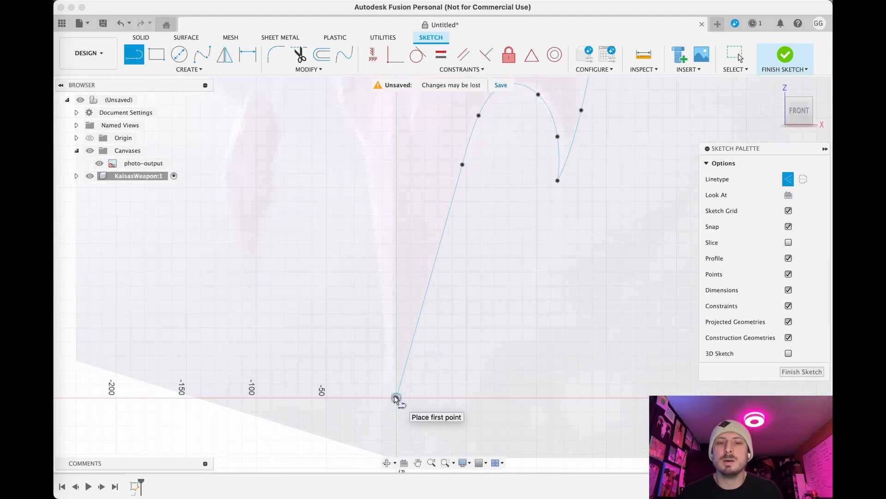
click(398, 399)
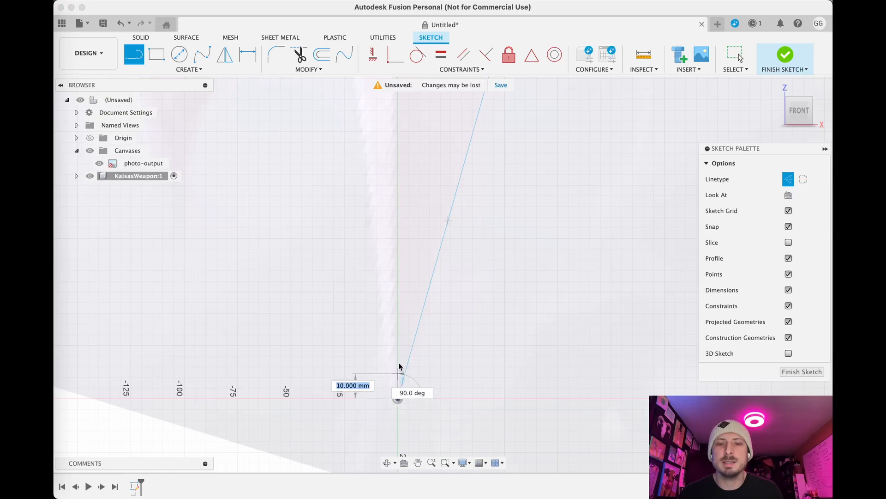
click(397, 308)
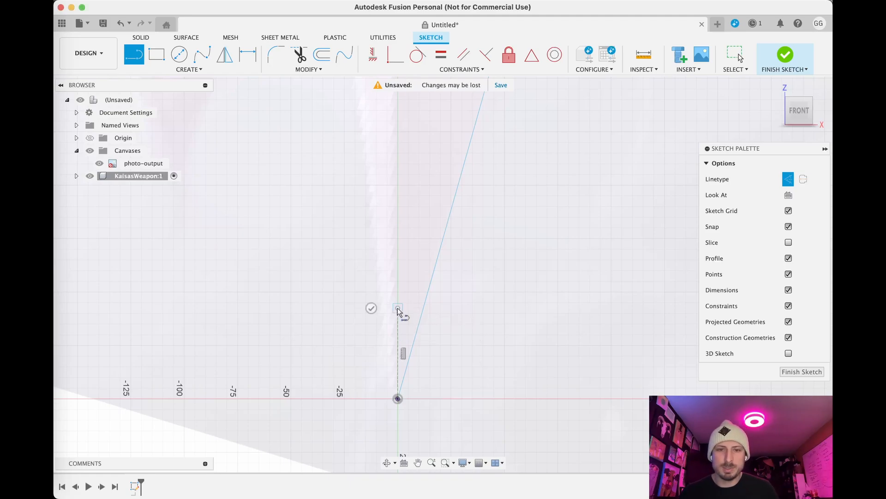
key(Escape)
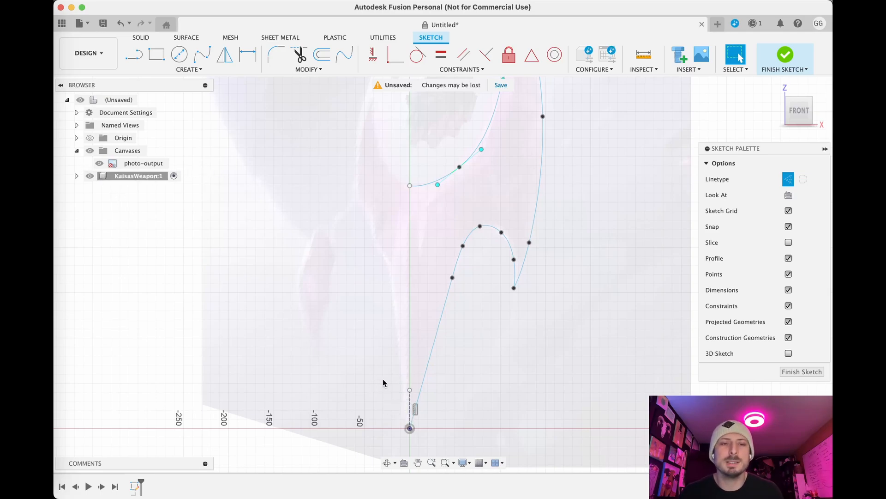
Mirror the traced right half of the weapon outline, both outer splines, lower line and inner spline, across the vertical construction line
click(77, 138)
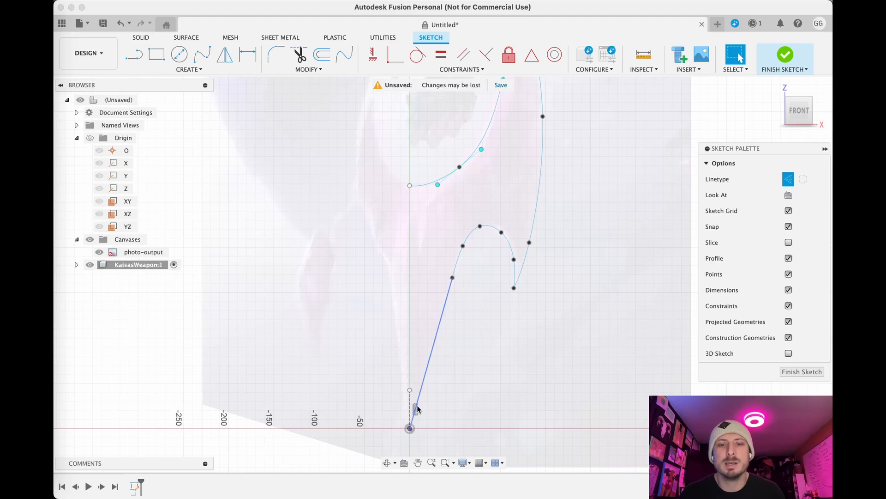
click(226, 60)
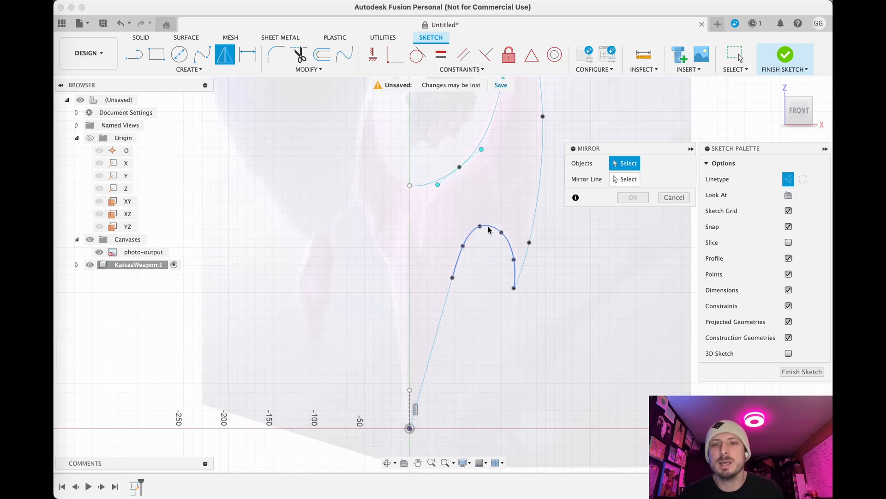
click(437, 334)
click(458, 262)
click(534, 201)
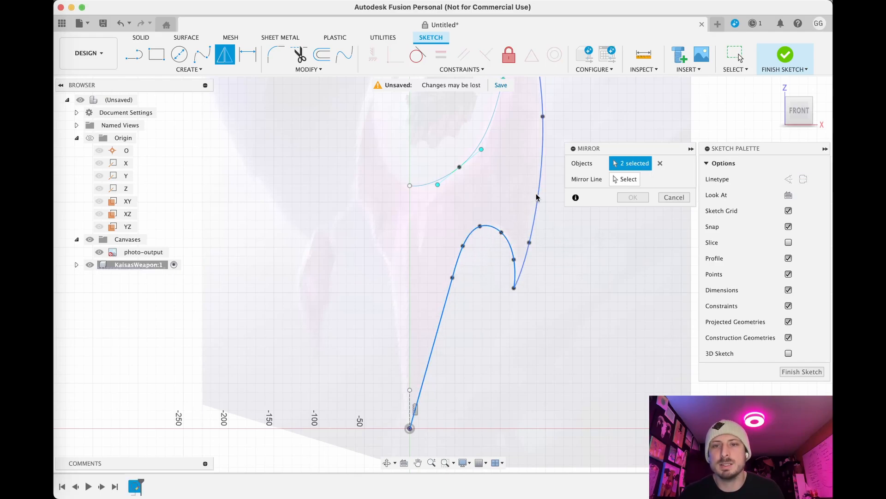
click(490, 138)
mouse_move(512, 133)
middle_down()
mouse_move(459, 315)
mouse_move(477, 158)
mouse_move(497, 167)
middle_up()
click(627, 183)
middle_drag(533, 339, 609, 202)
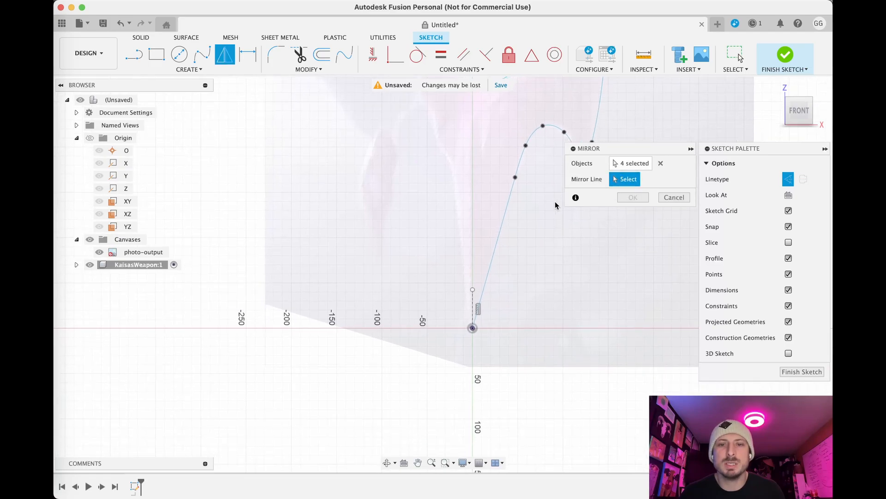
click(473, 307)
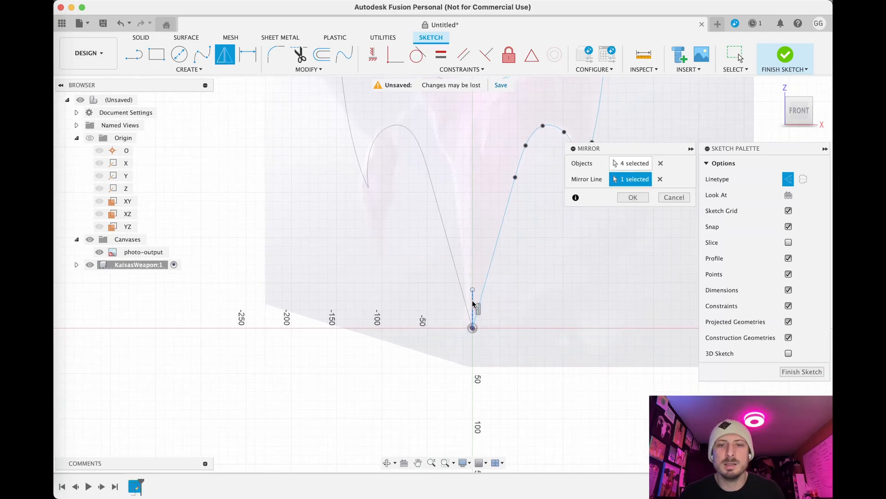
middle_drag(540, 270, 541, 407)
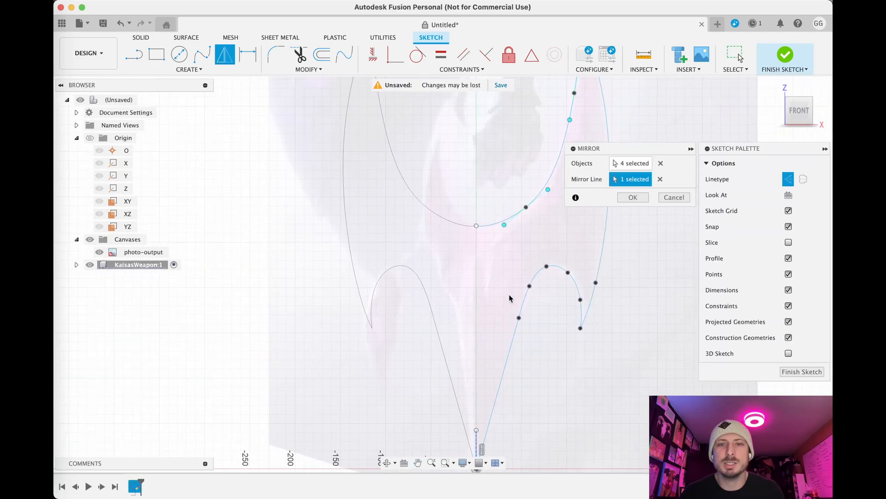
scroll(509, 298, down, 3)
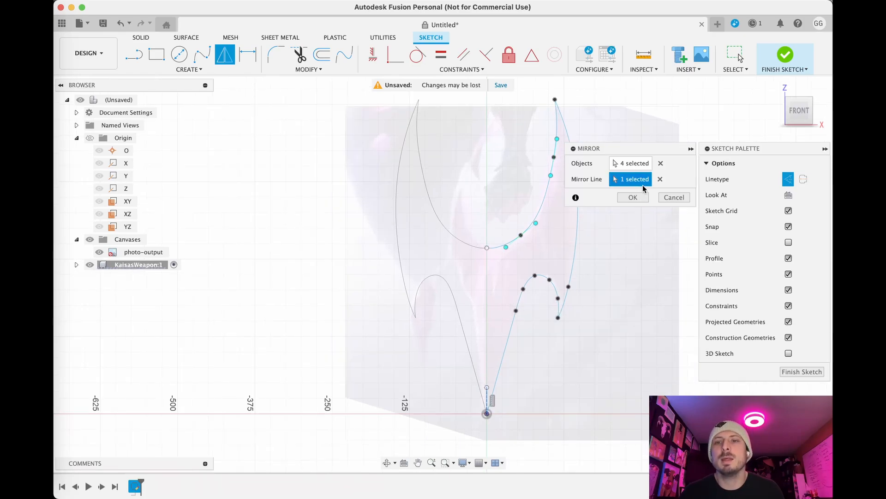
click(636, 199)
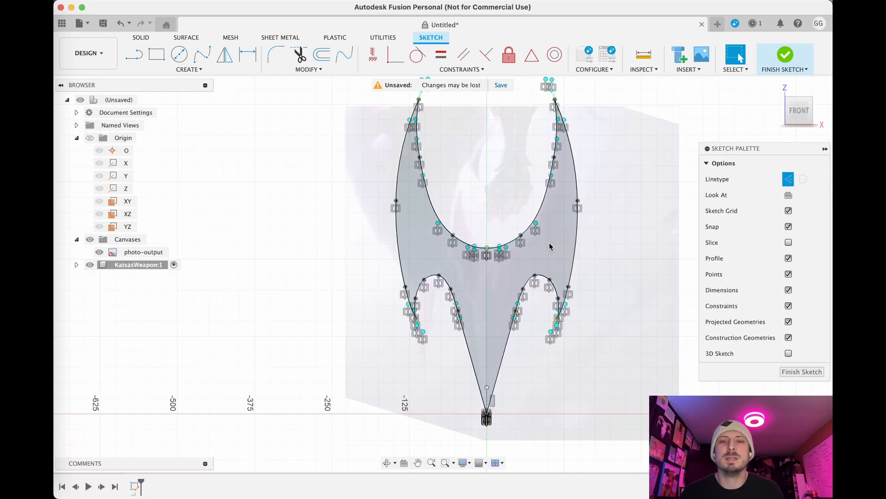
Finish the weapon outline sketch
click(529, 243)
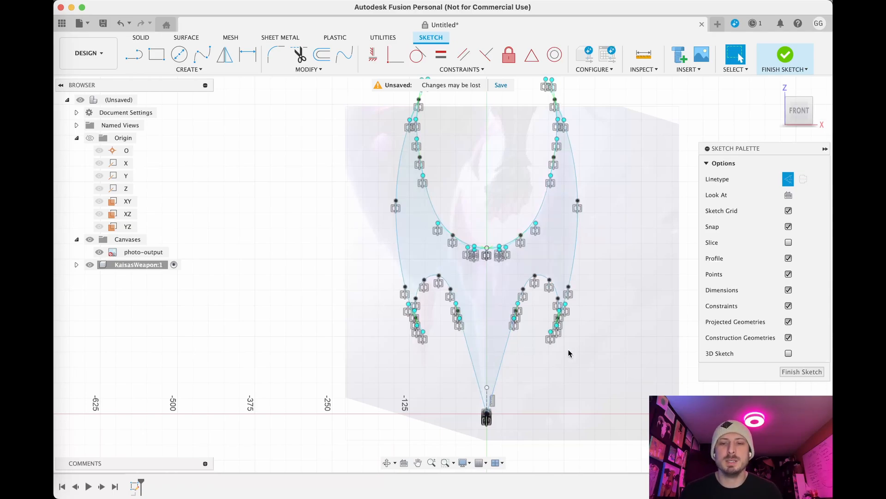
scroll(636, 373, down, 1)
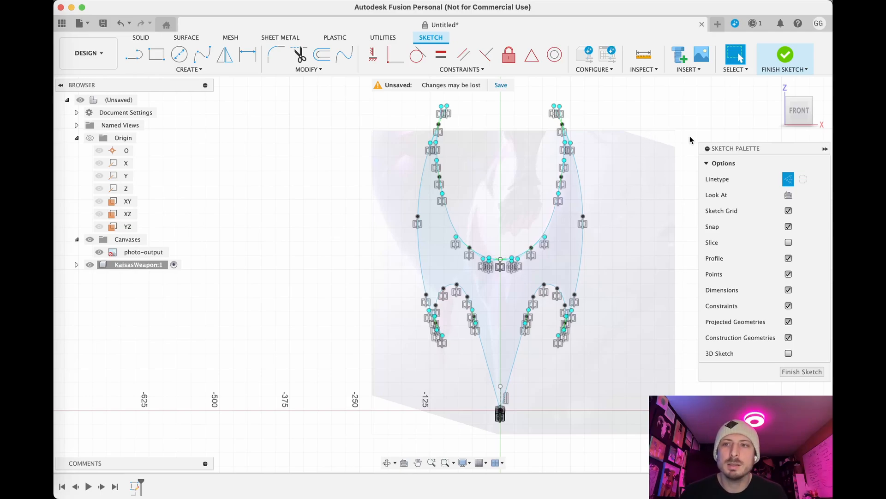
click(784, 56)
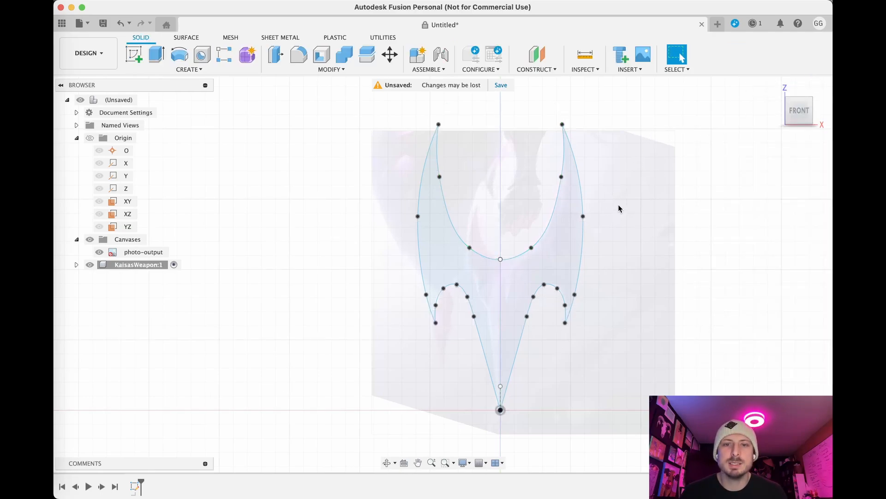
Extrude the closed weapon profile as a new body with Symmetric direction and a distance of 50 mm
shift+middle_drag(700, 251, 671, 273)
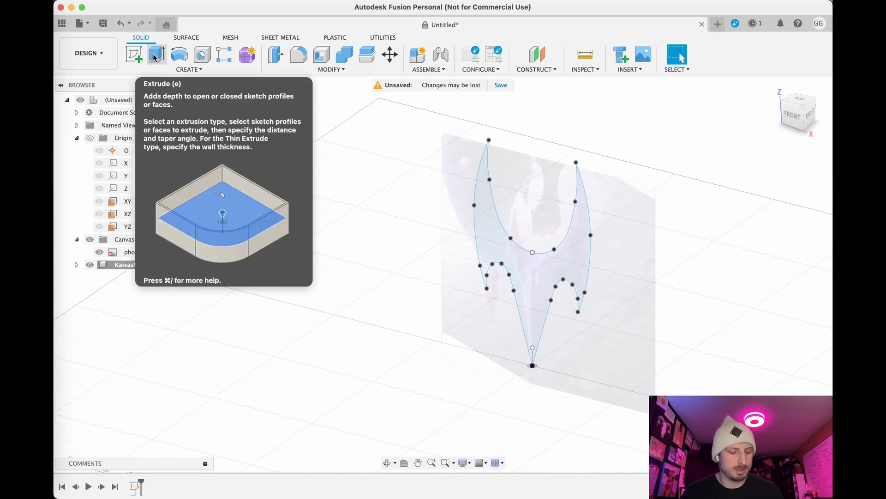
key(e)
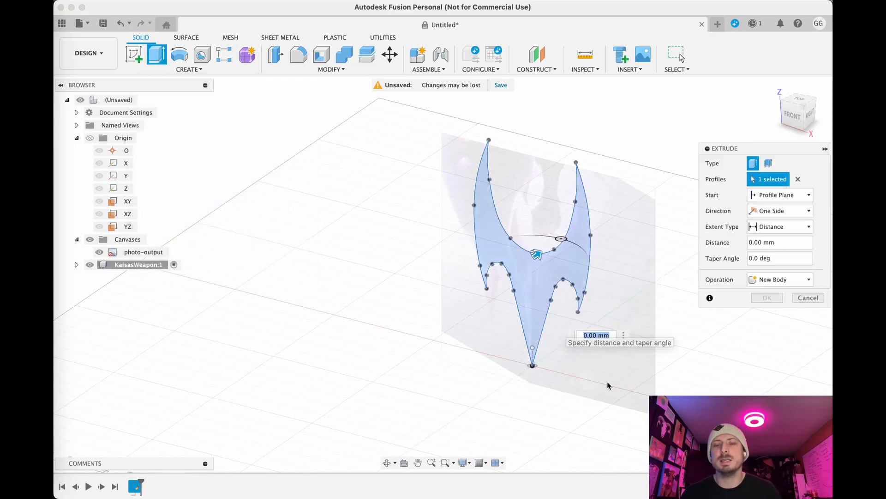
scroll(571, 382, up, 3)
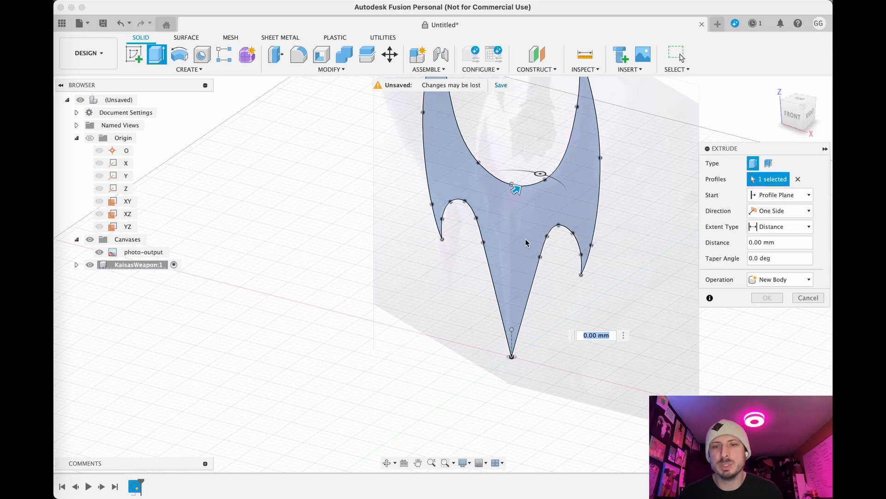
click(497, 211)
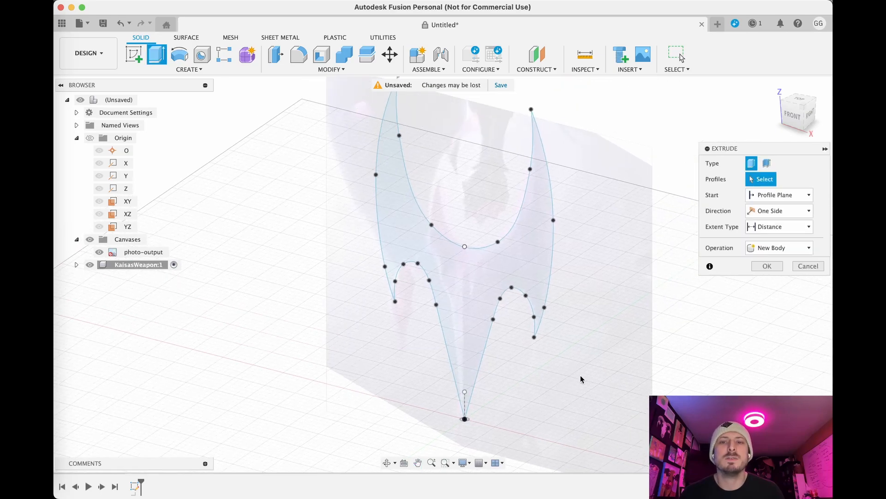
shift+middle_drag(604, 395, 555, 387)
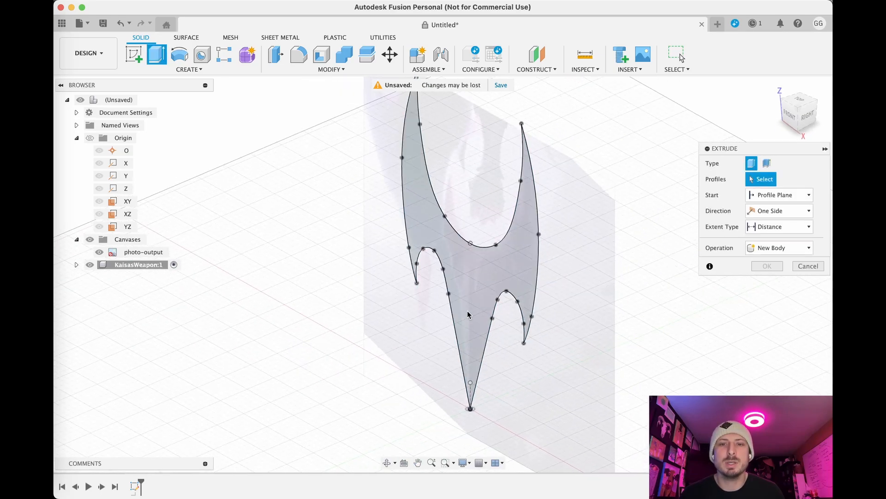
click(472, 292)
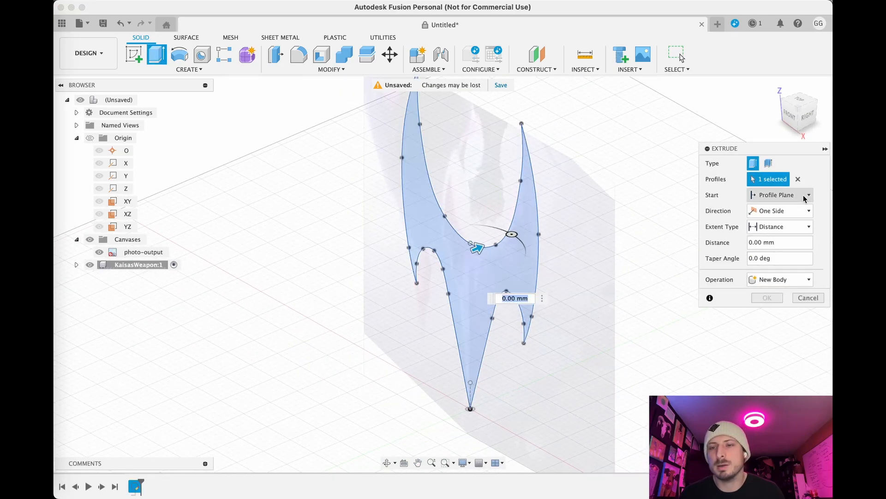
click(809, 212)
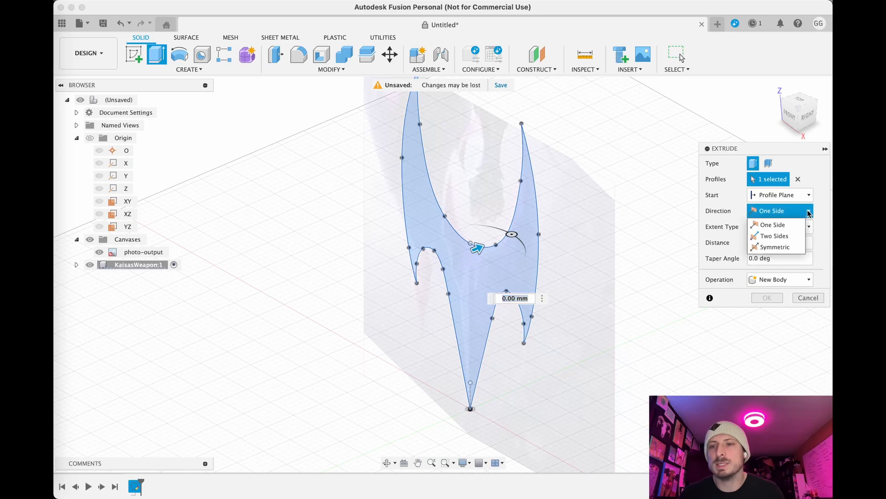
click(776, 247)
scroll(647, 296, down, 5)
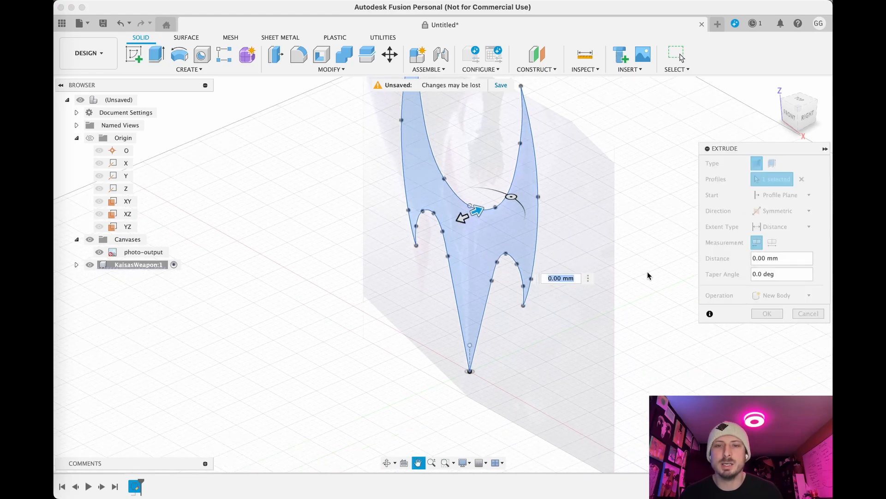
scroll(569, 295, up, 3)
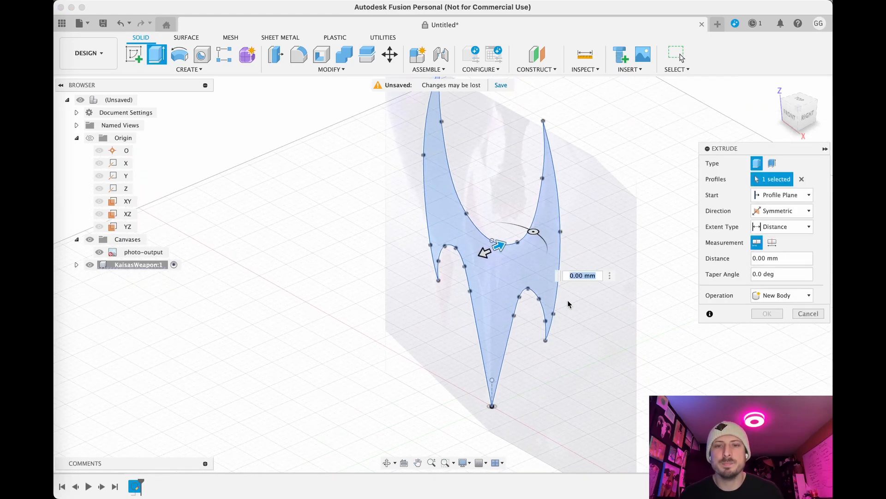
mouse_move(544, 370)
shift+middle_down()
mouse_move(558, 368)
mouse_move(513, 367)
shift+middle_up()
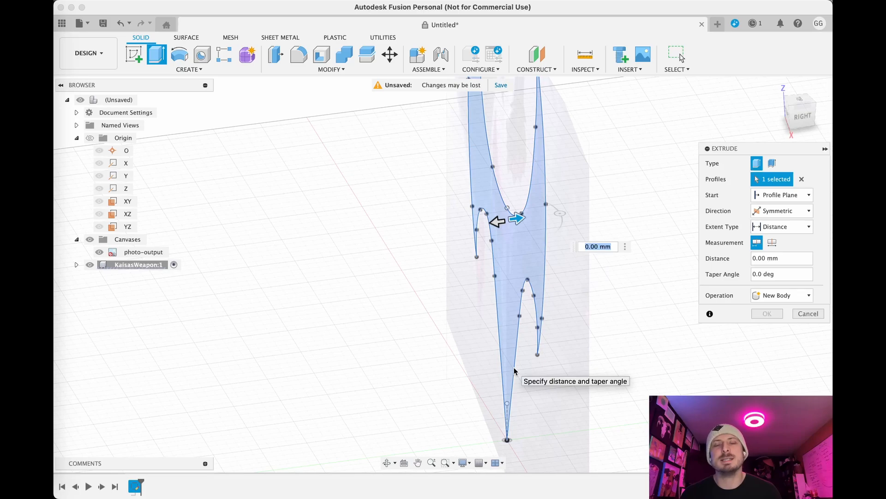
text(50)
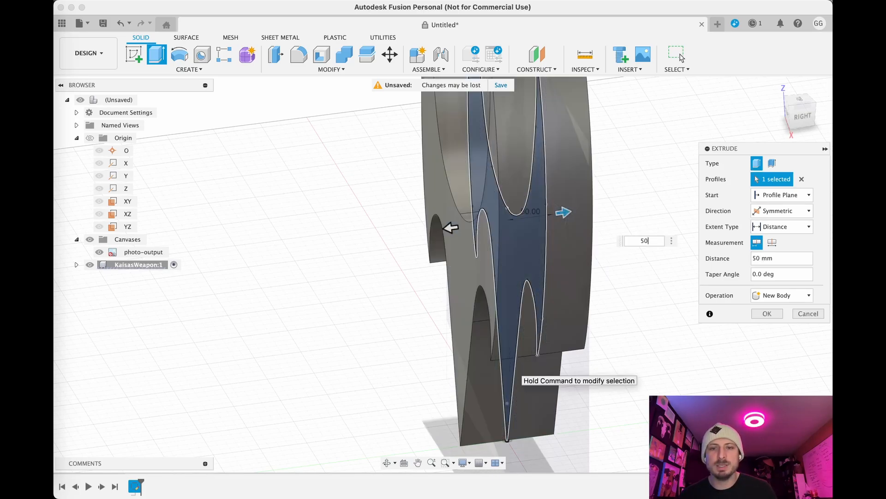
key(Return)
Delete the photo-output canvas from the design
shift+middle_drag(642, 352, 669, 315)
scroll(620, 377, up, 3)
middle_drag(623, 372, 637, 413)
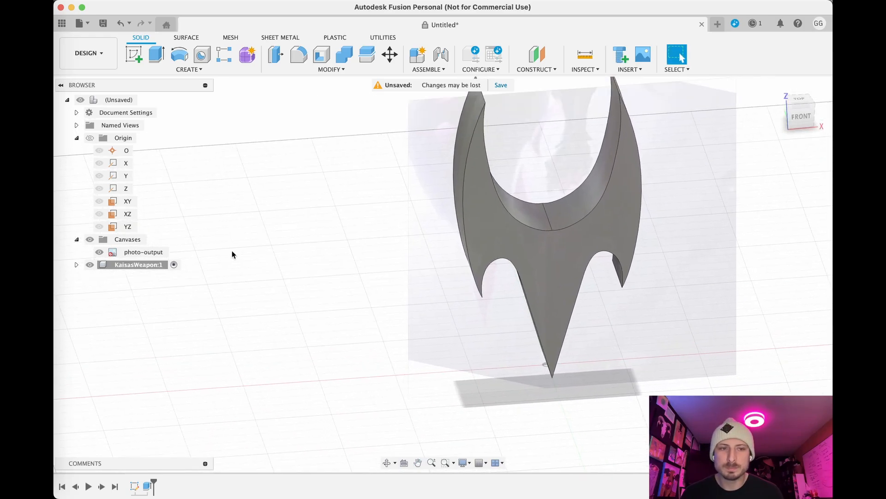
right_click(119, 239)
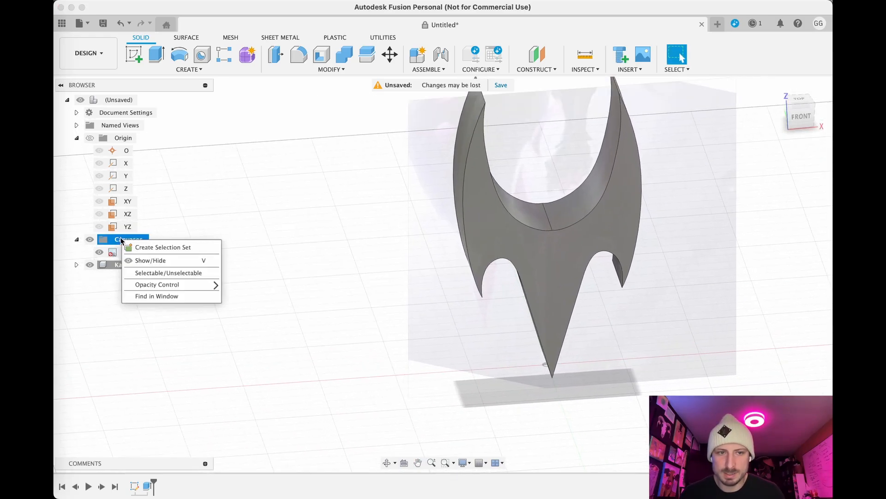
click(117, 251)
right_click(118, 253)
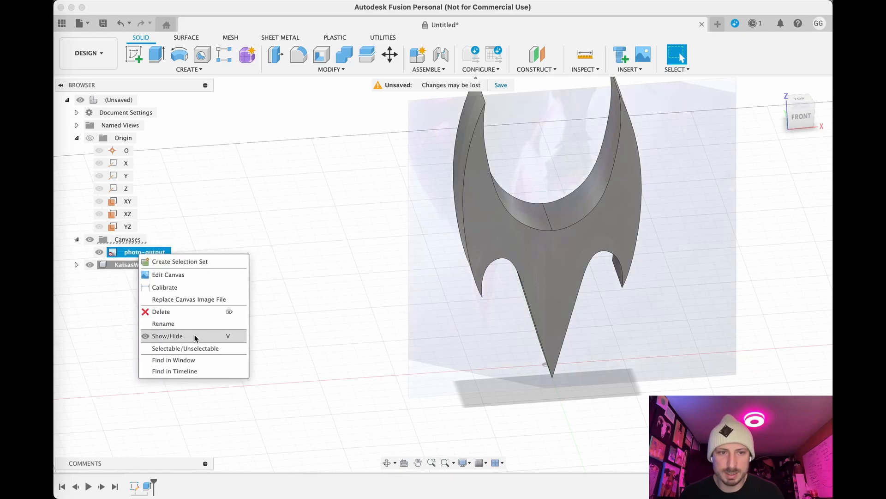
click(178, 311)
shift+middle_drag(513, 365, 435, 384)
key(Escape)
scroll(443, 361, down, 5)
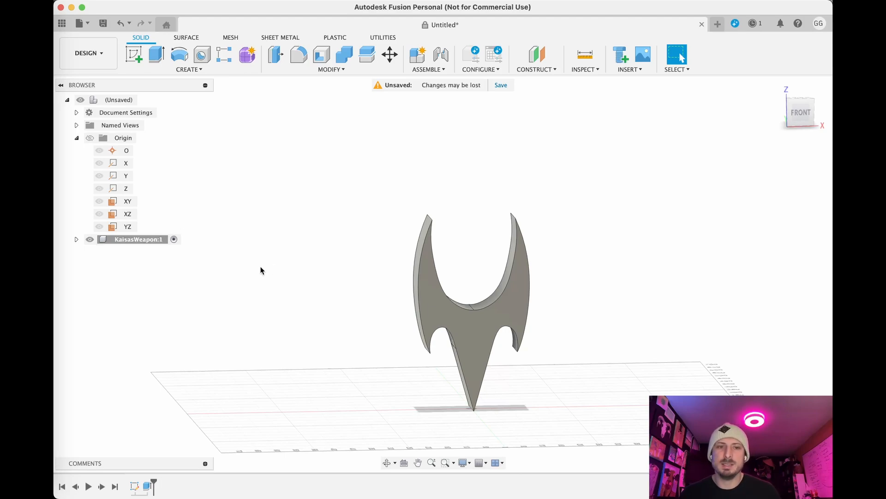
Rename the KaisasWeapon component to KaisasWeaponRefrerence
click(152, 239)
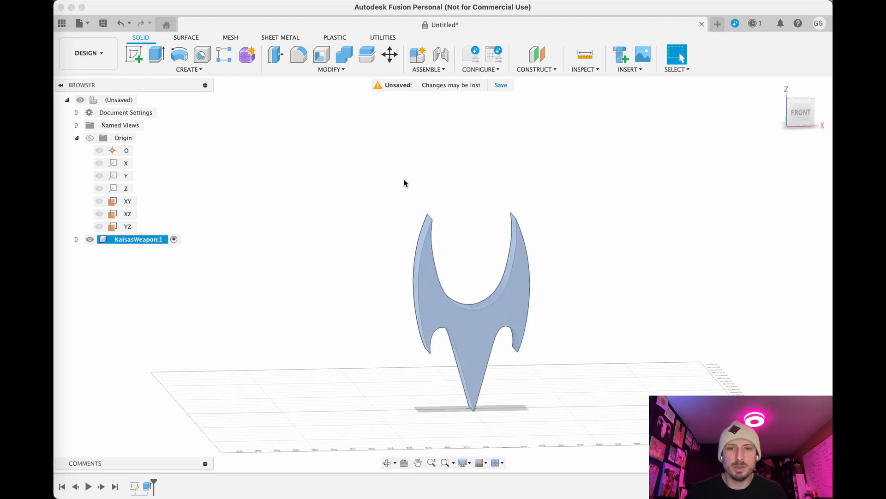
click(343, 274)
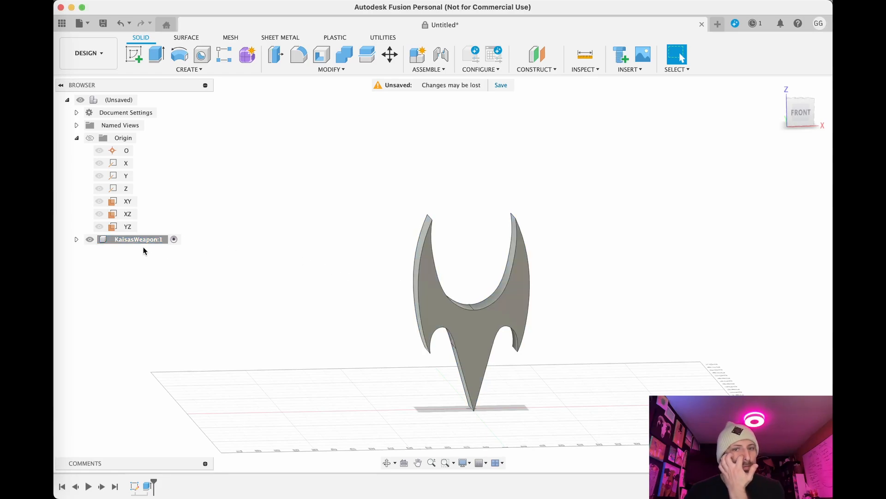
click(127, 240)
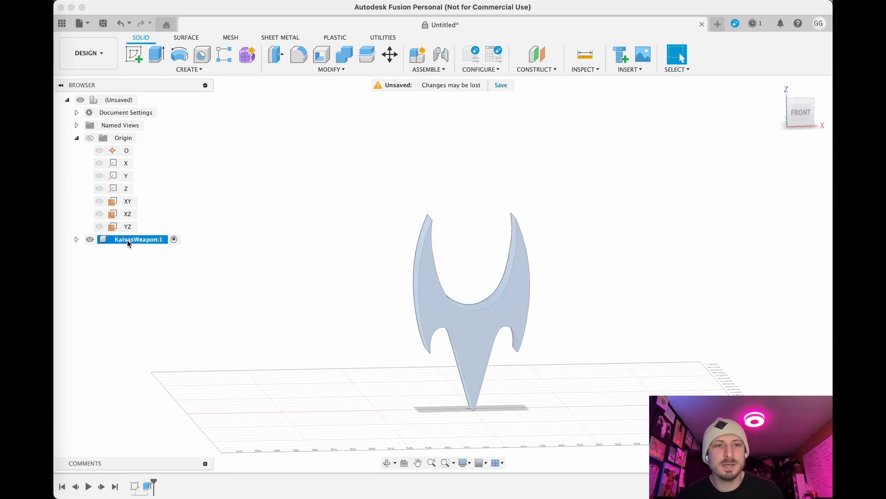
click(137, 240)
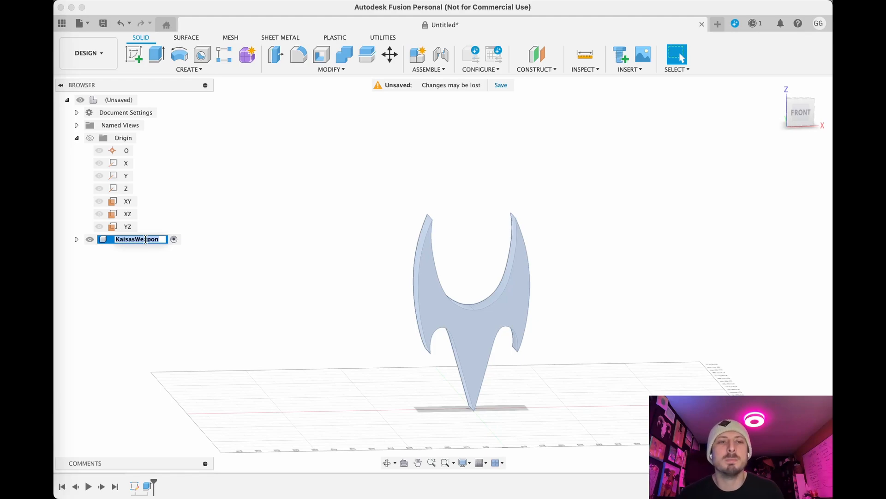
key(Right)
text(Refer)
text(rence)
key(Return)
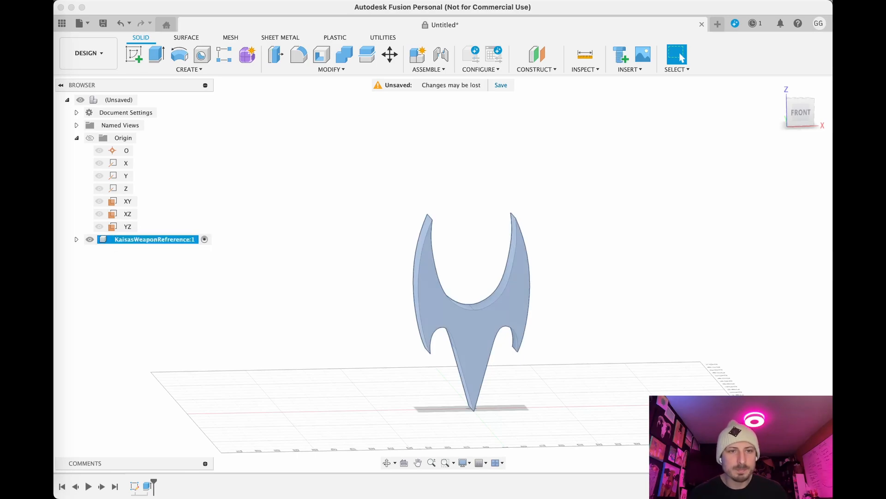
click(258, 193)
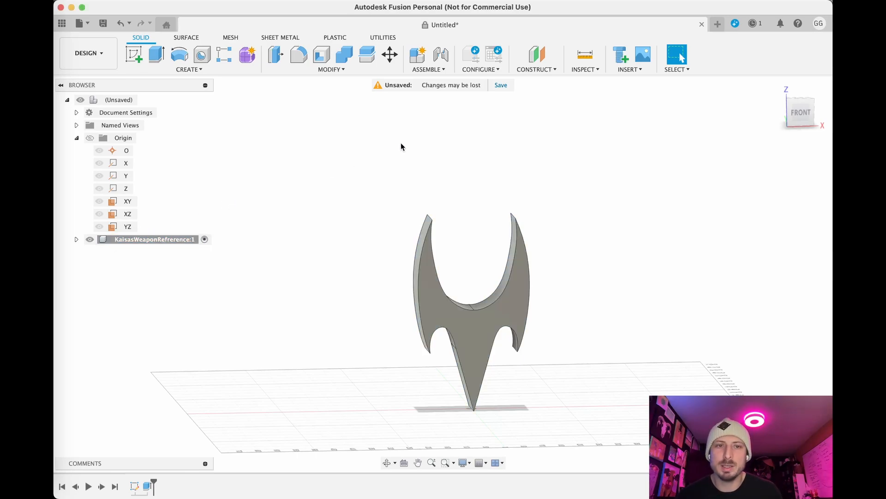
Create an internal standard component named KaisasWeapon inside the KaisasWeaponRefrerence component
click(433, 70)
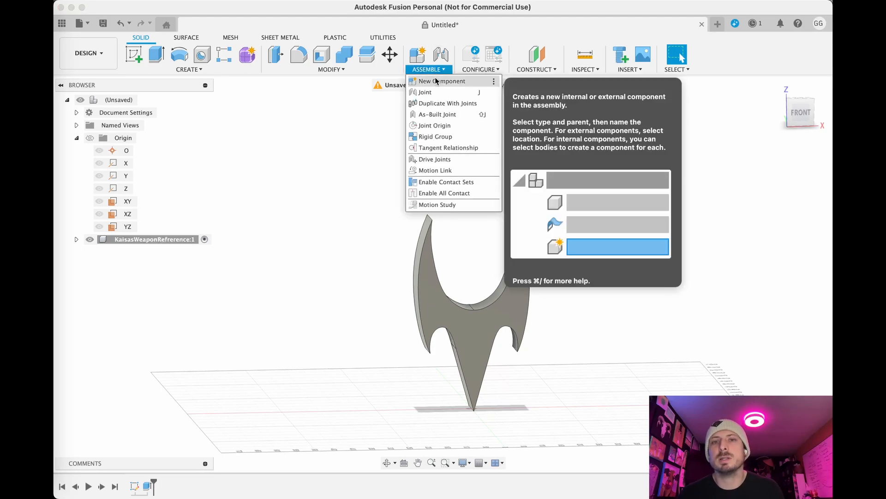
click(436, 81)
double_click(725, 210)
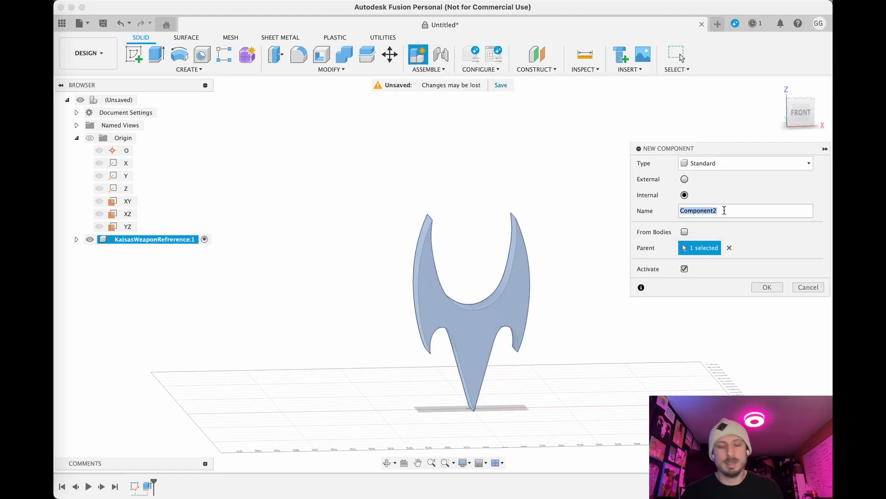
text(Weap)
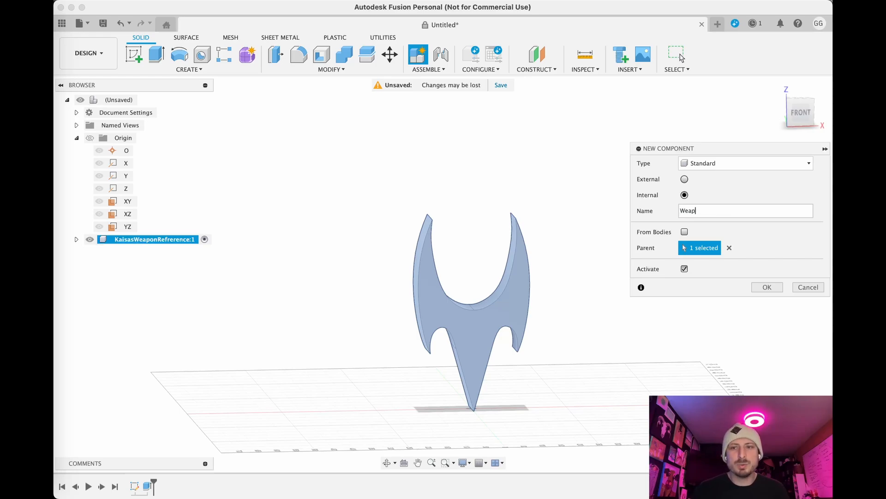
text(aisaWe)
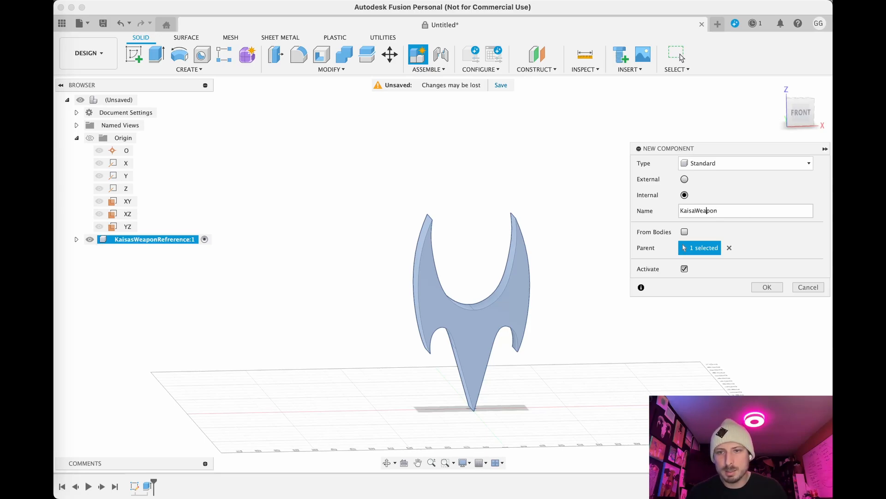
text(s)
key(Return)
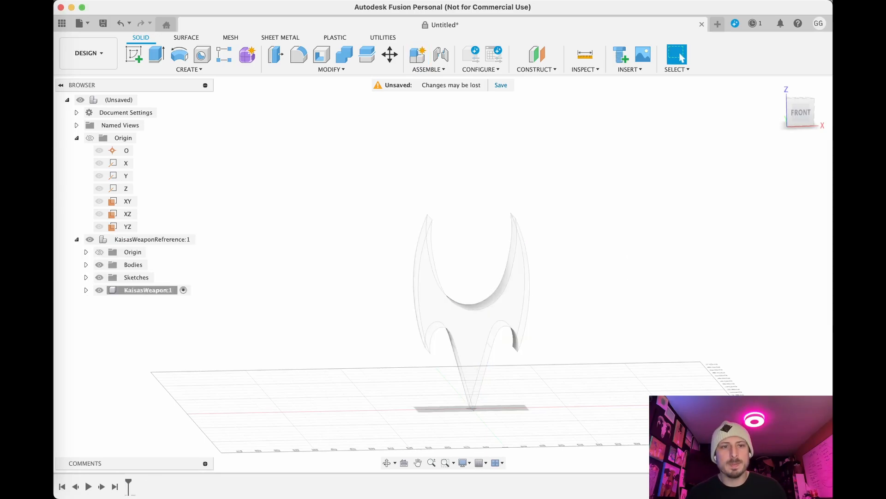
middle_drag(287, 342, 261, 353)
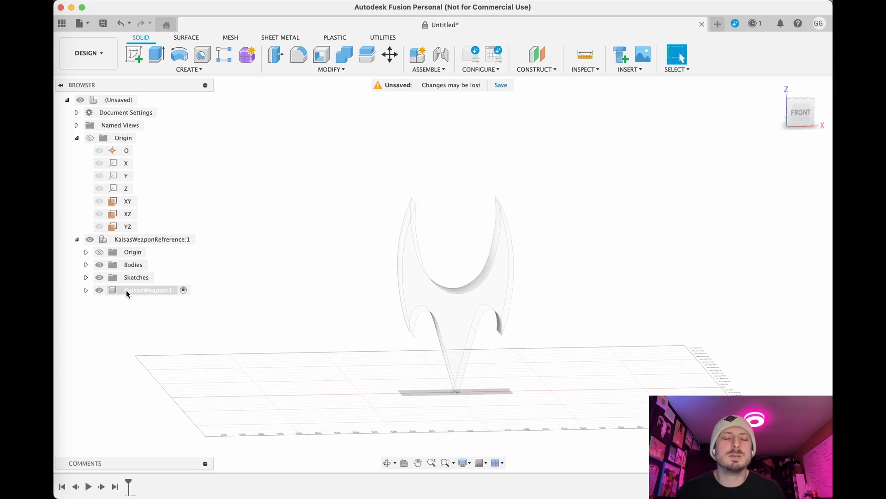
Delete the KaisasWeapon component nested inside KaisasWeaponRefrerence
mouse_move(178, 240)
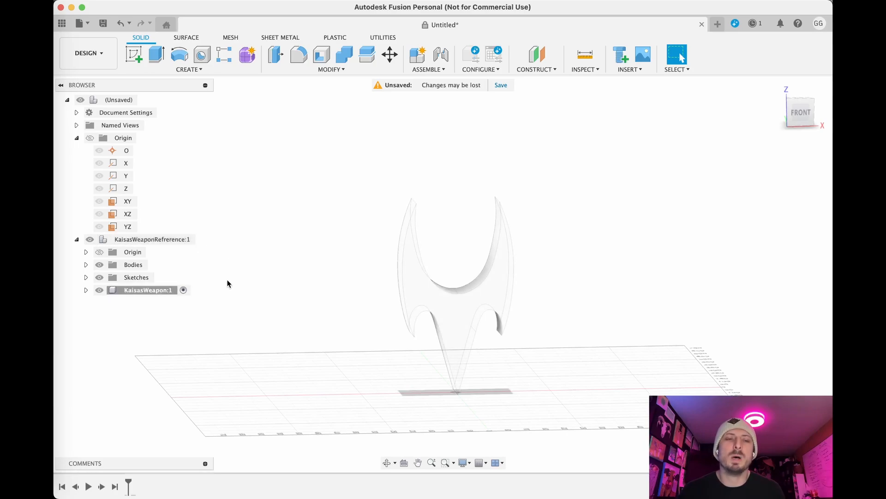
right_click(151, 288)
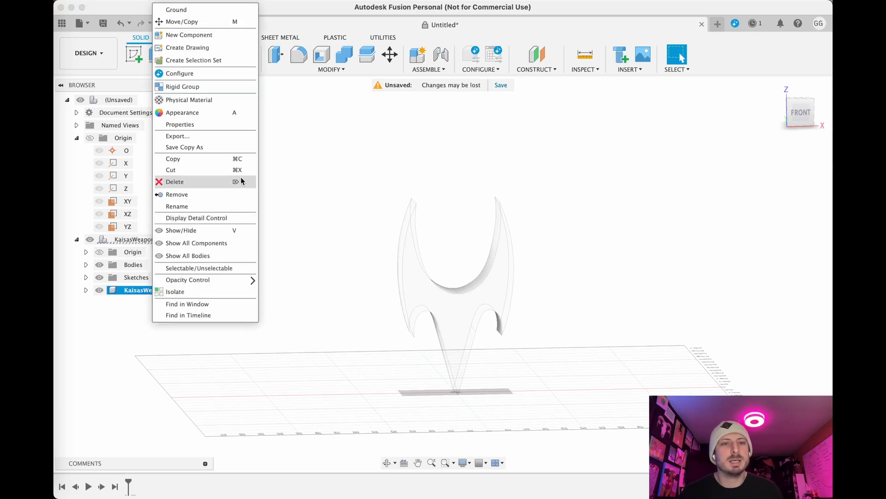
click(212, 182)
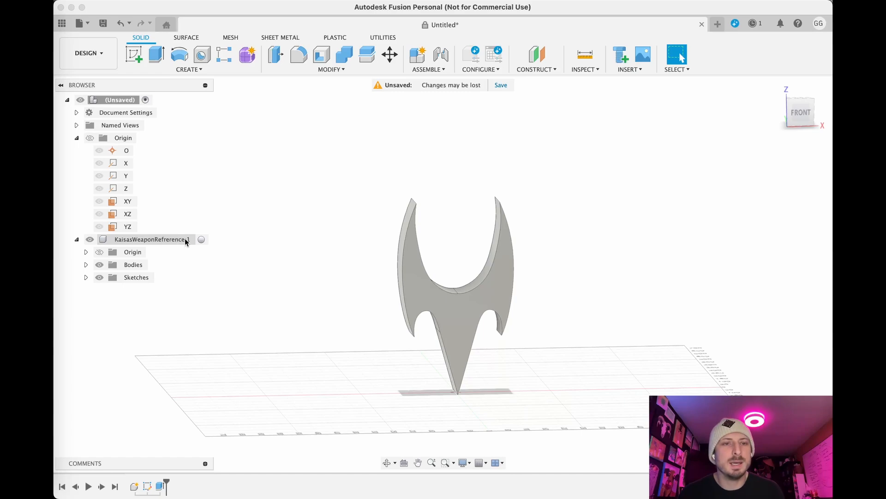
click(198, 238)
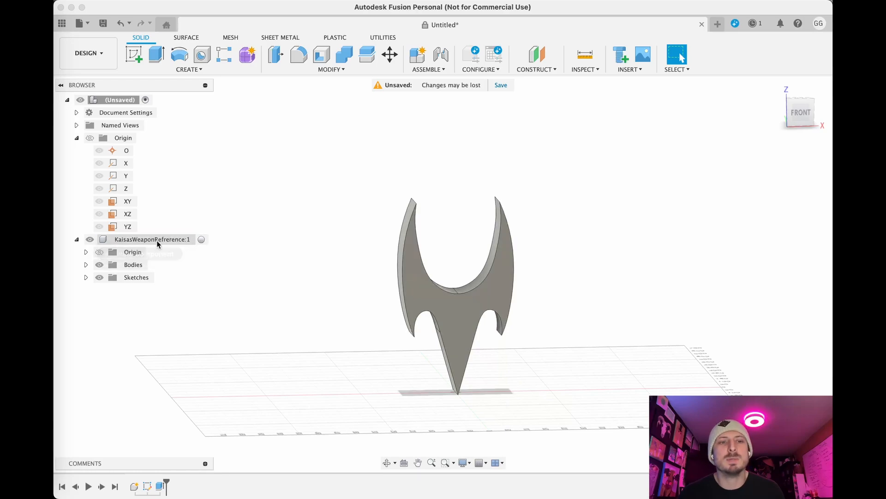
click(90, 239)
click(90, 239)
click(90, 239)
click(90, 239)
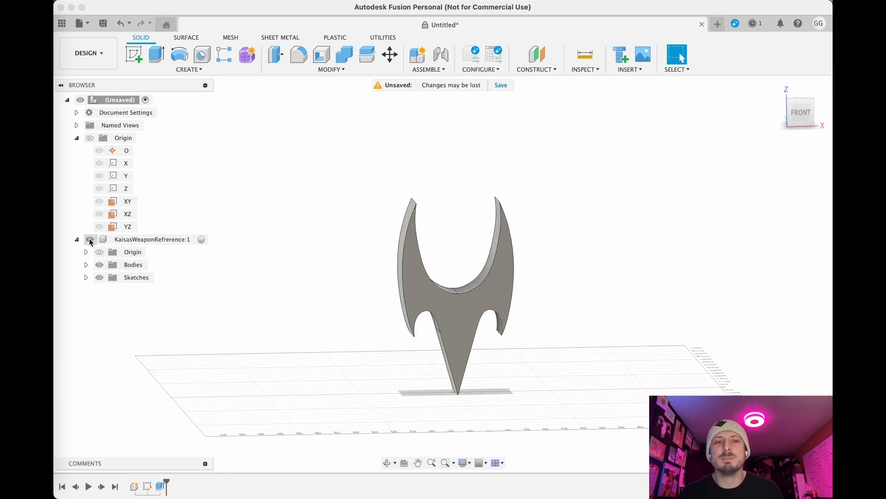
click(130, 239)
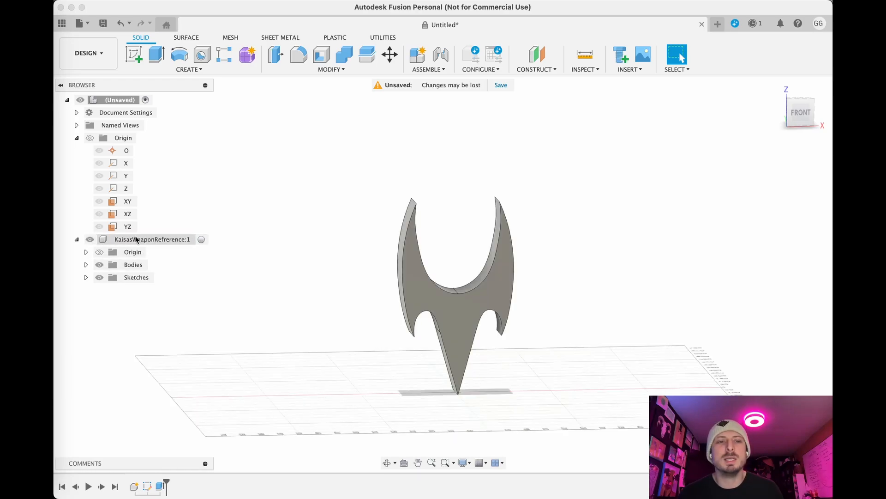
click(203, 239)
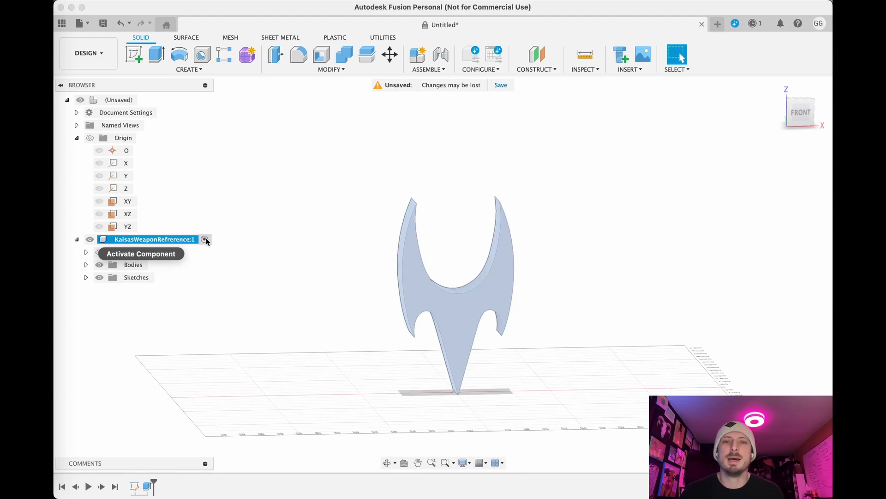
click(204, 239)
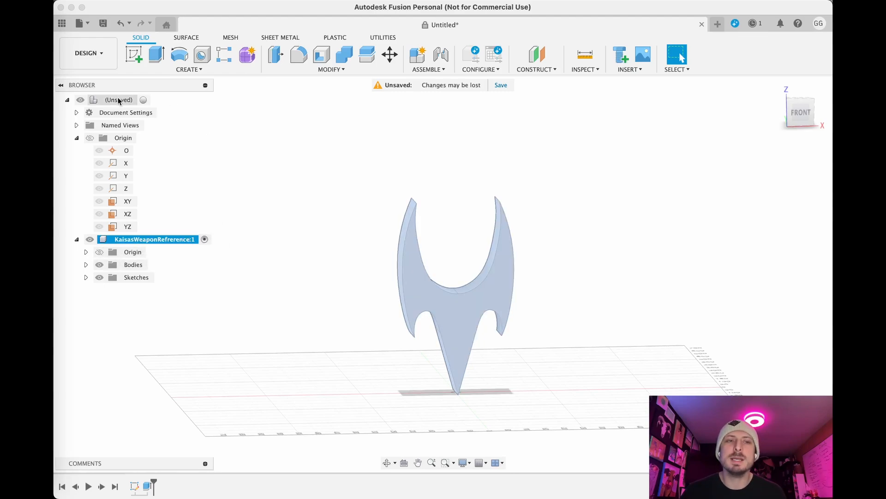
click(144, 101)
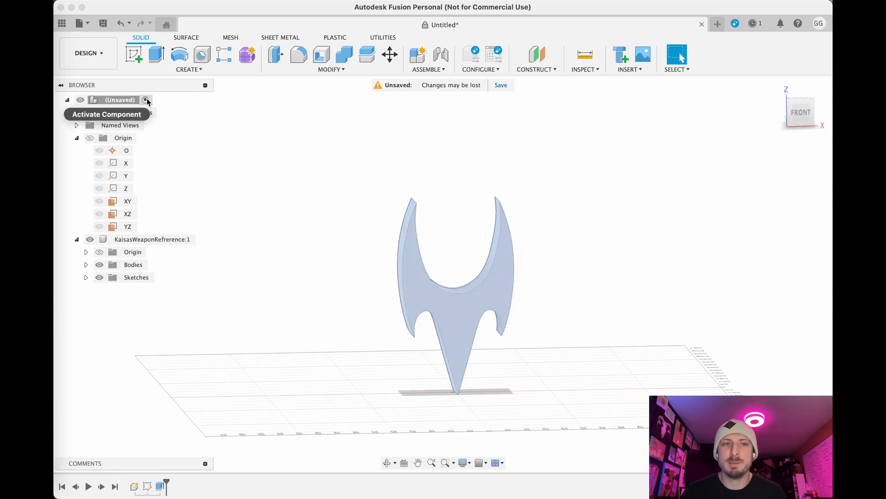
Create an active internal component named KaisasWeapon directly under the top-level design and collapse the reference component's contents
click(428, 69)
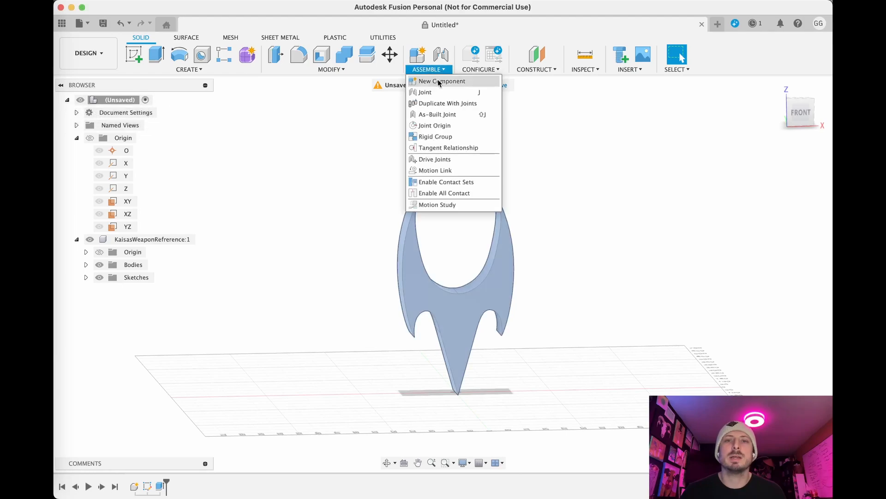
click(429, 80)
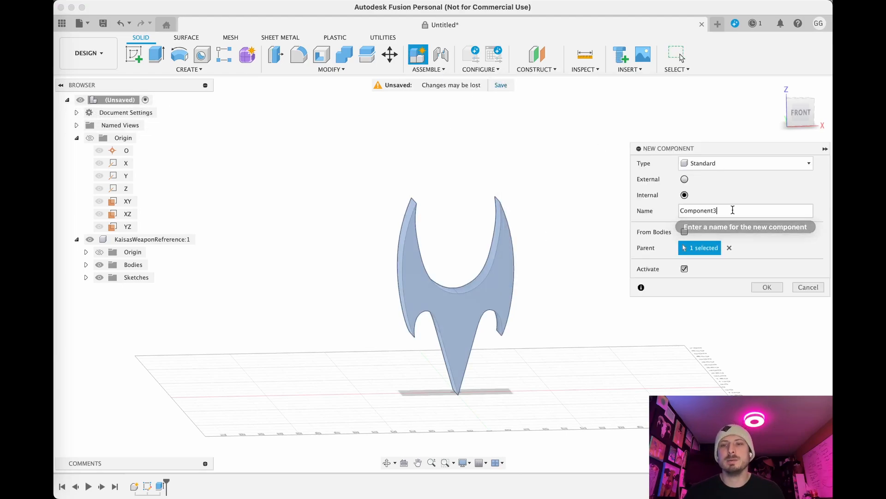
double_click(732, 210)
text(Kaisas)
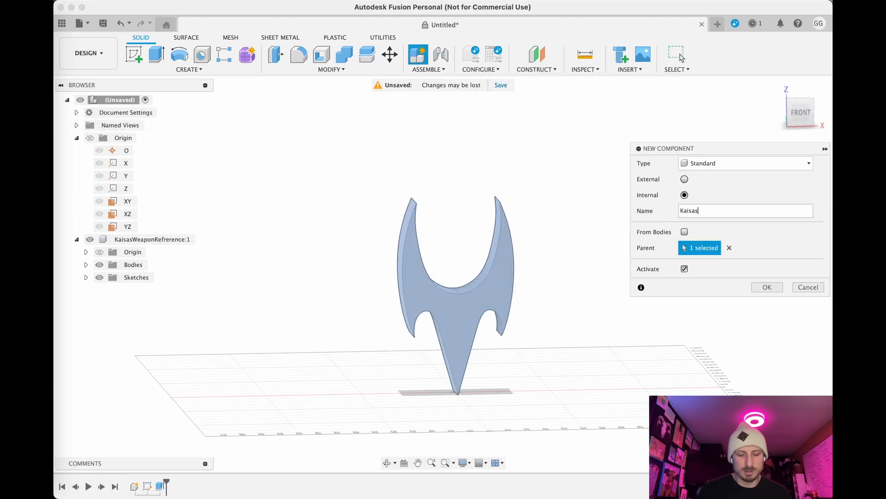
text(Weapon)
key(Return)
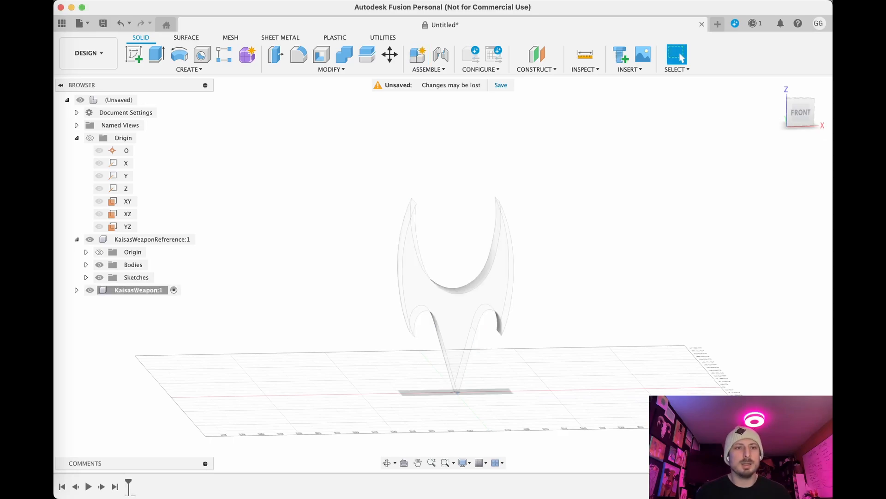
click(77, 239)
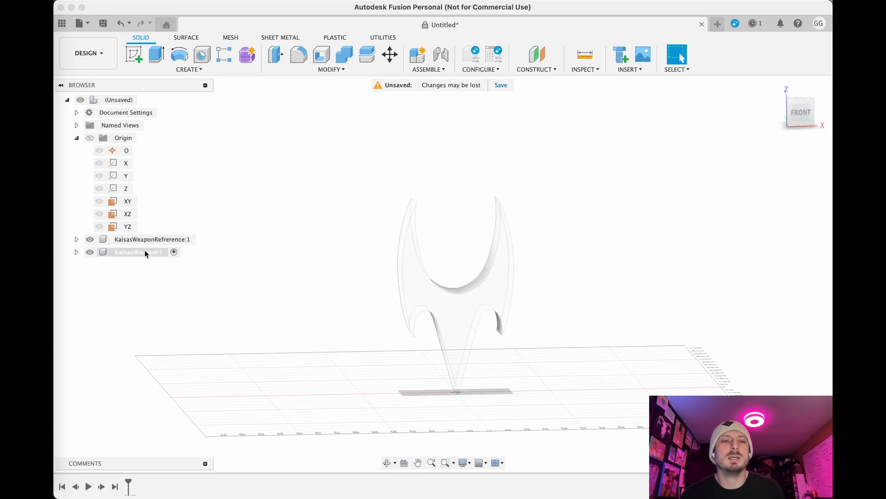
click(162, 252)
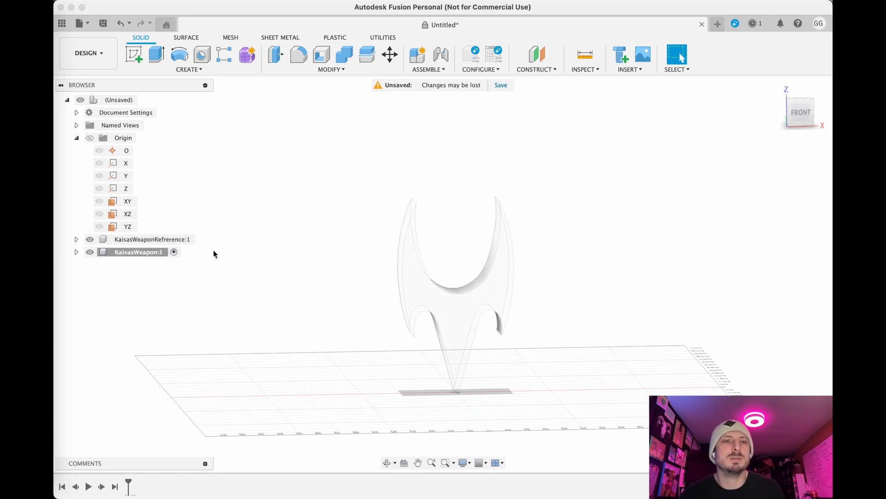
click(174, 252)
Examine the reference body's pointed lower tip and its footprint around the origin from several angles
mouse_move(373, 356)
shift+middle_down()
mouse_move(364, 377)
mouse_move(364, 285)
mouse_move(363, 326)
mouse_move(380, 329)
mouse_move(364, 368)
shift+middle_up()
scroll(398, 334, up, 3)
middle_drag(397, 334, 341, 390)
scroll(364, 352, down, 2)
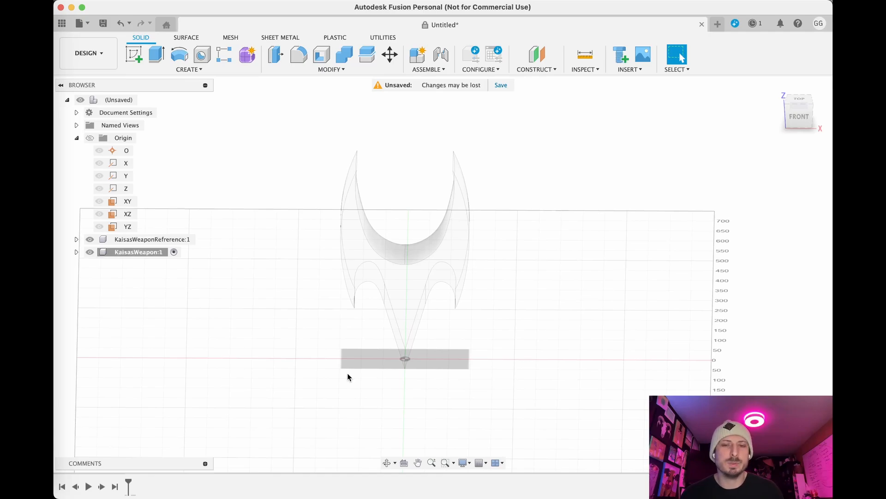
scroll(364, 367, up, 5)
middle_drag(368, 366, 324, 314)
scroll(339, 379, up, 3)
scroll(328, 299, down, 1)
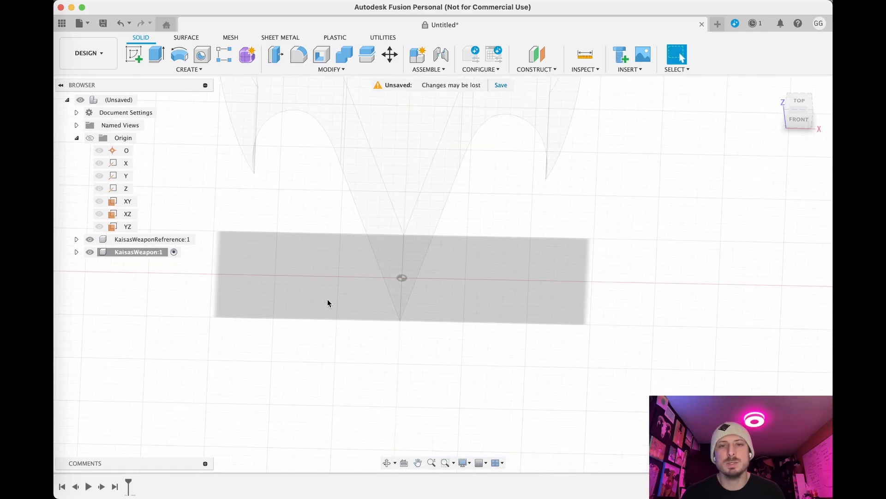
scroll(328, 298, down, 4)
shift+middle_drag(297, 280, 259, 331)
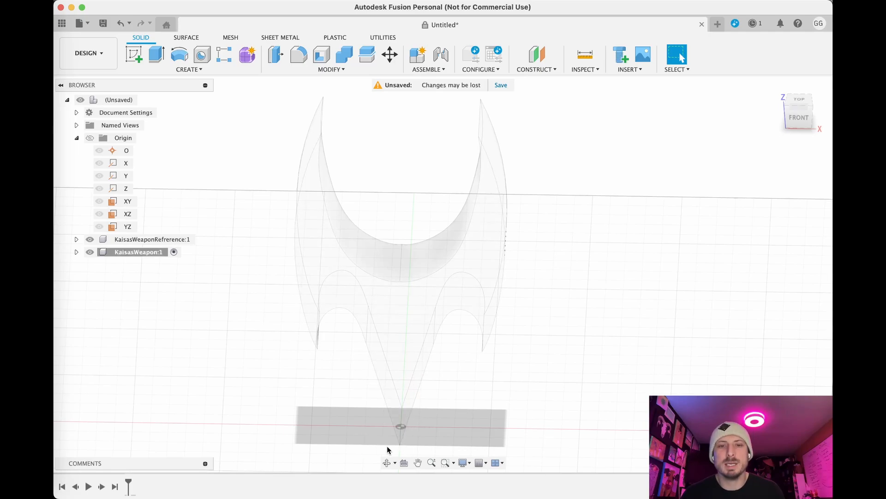
middle_drag(462, 417, 445, 296)
Start a new sketch in the KaisasWeapon component on the horizontal XY origin plane
click(133, 57)
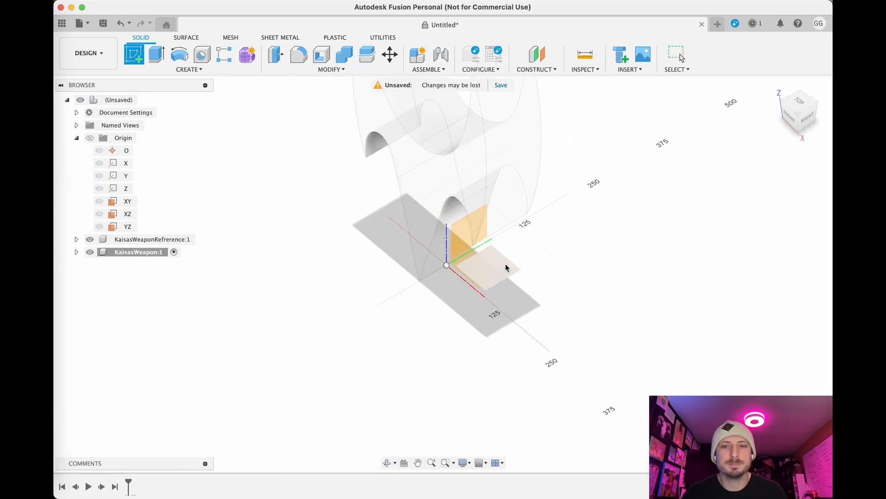
click(507, 268)
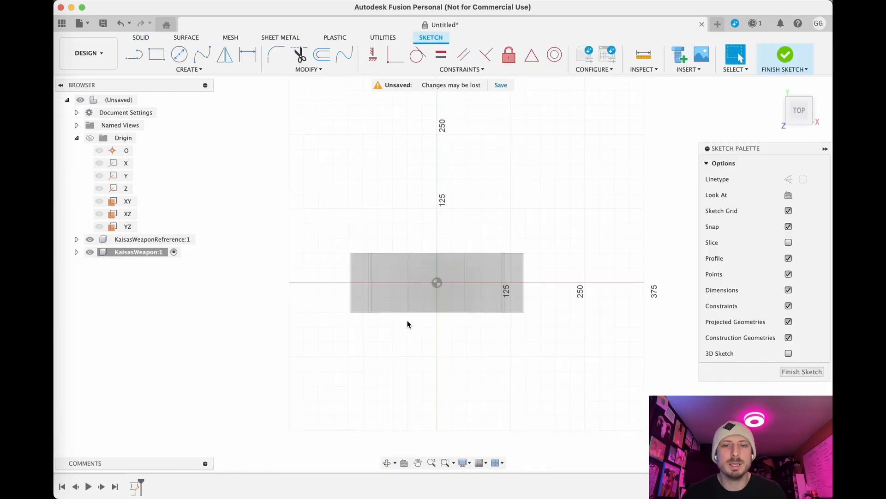
scroll(407, 323, up, 6)
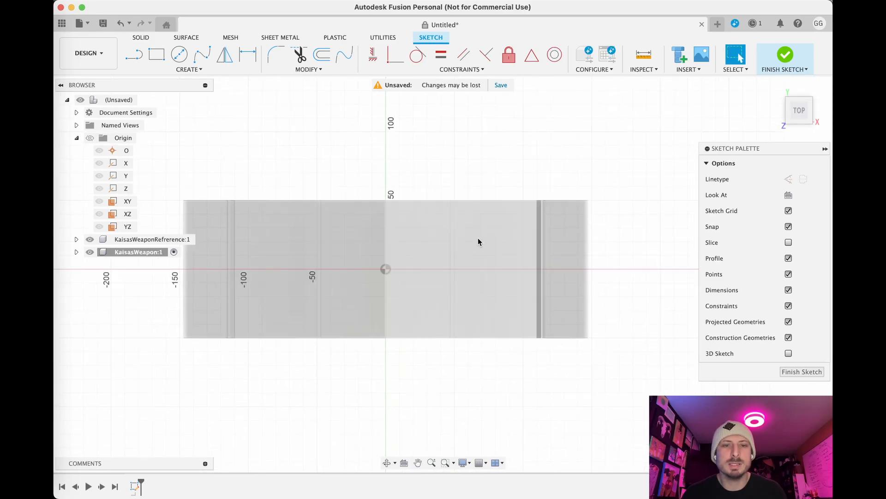
Hide the KaisasWeaponRefrerence component so the sketch area around the origin is clear
click(90, 239)
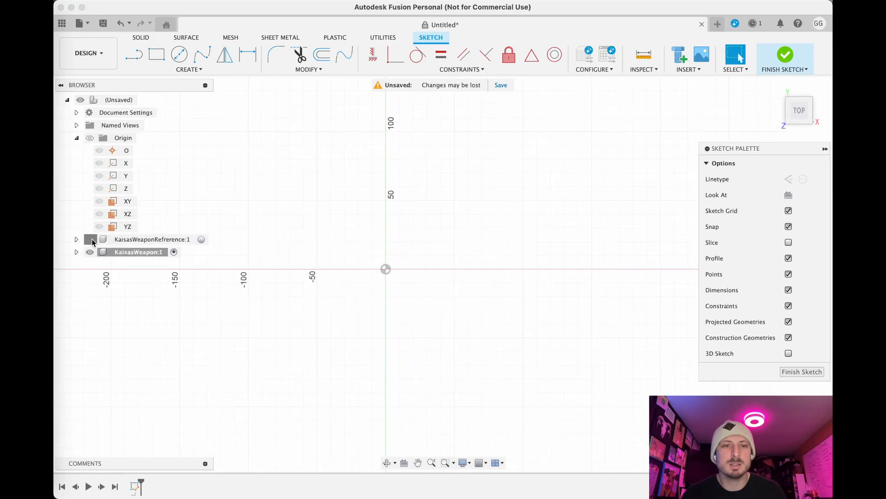
click(91, 239)
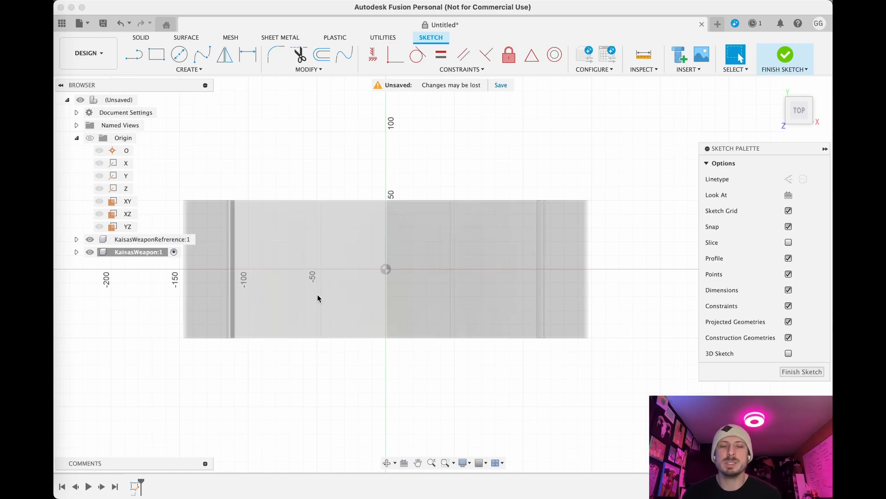
click(90, 239)
scroll(332, 355, up, 3)
middle_drag(389, 285, 354, 361)
scroll(356, 337, up, 3)
middle_drag(372, 307, 362, 334)
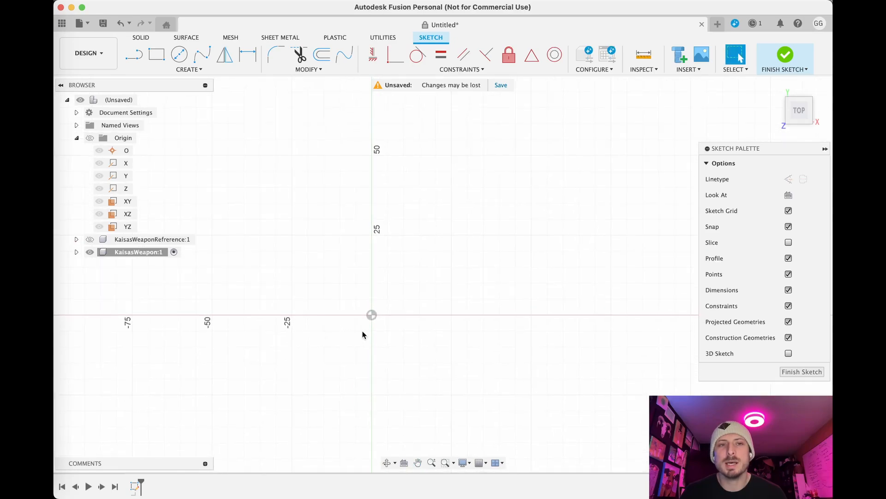
Draw a four-sided circumscribed polygon centred on the origin, using construction linetype and a 5 mm inner radius
click(134, 55)
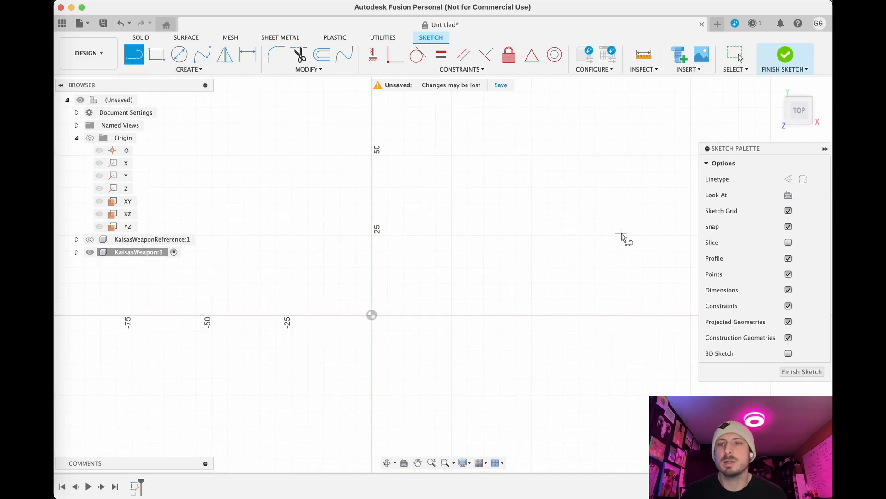
click(788, 178)
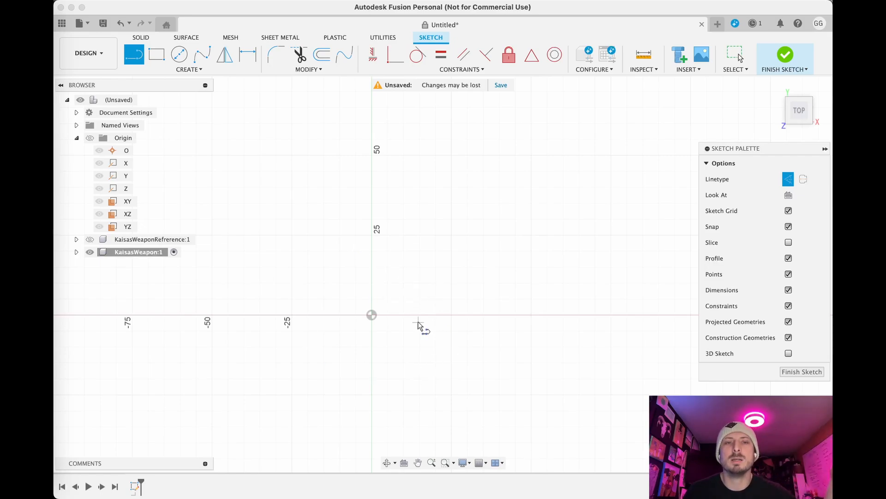
click(196, 70)
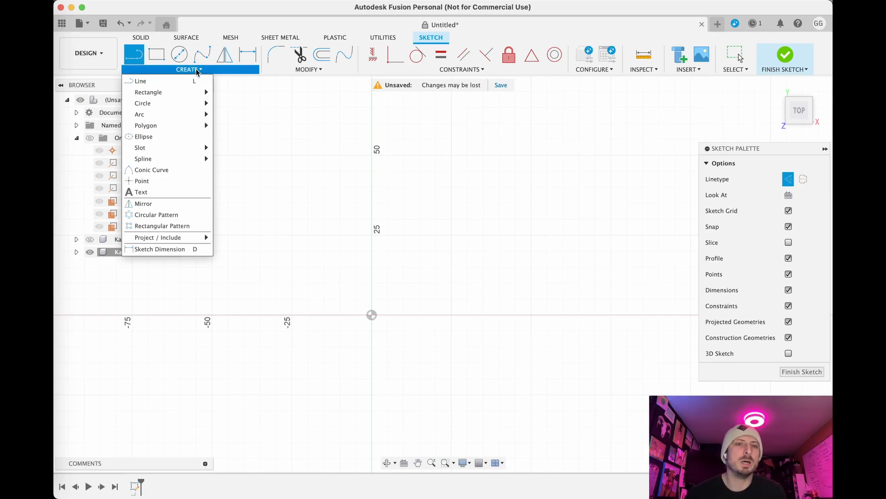
mouse_move(178, 130)
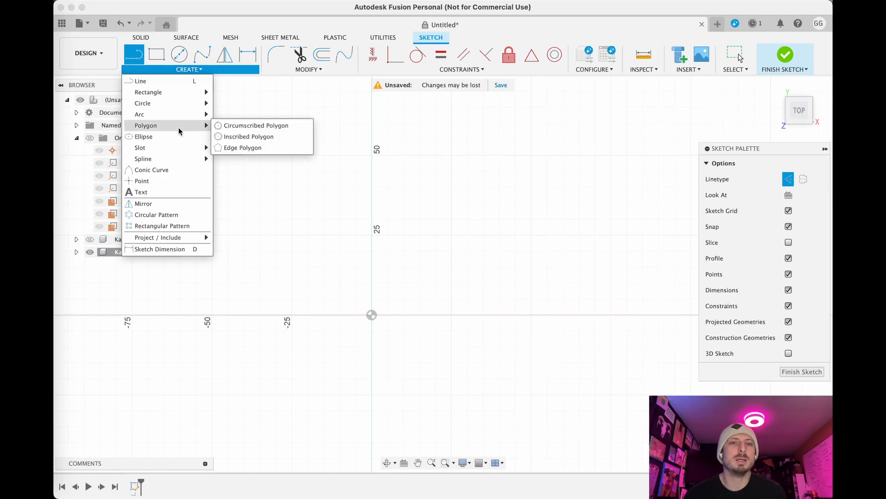
click(248, 126)
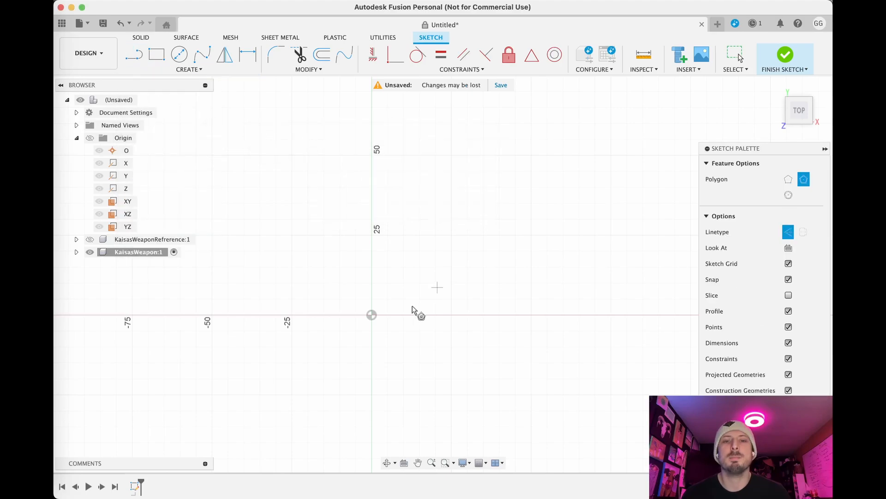
click(372, 316)
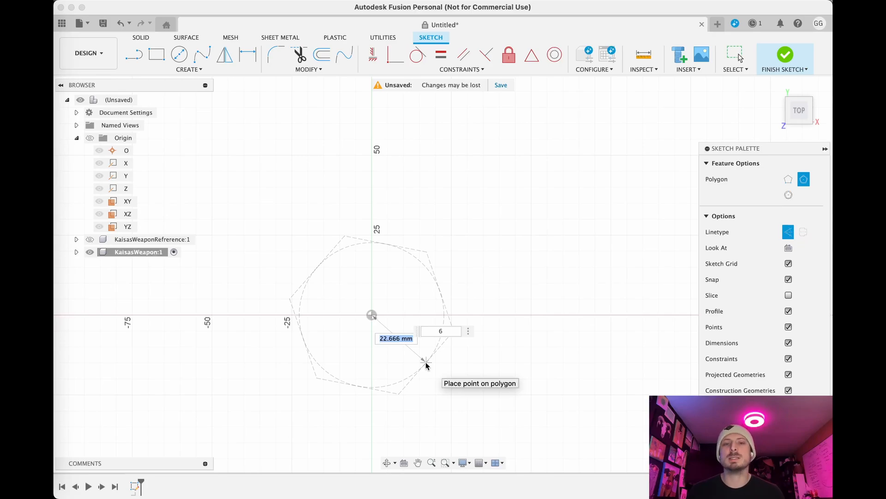
text(5)
key(Tab)
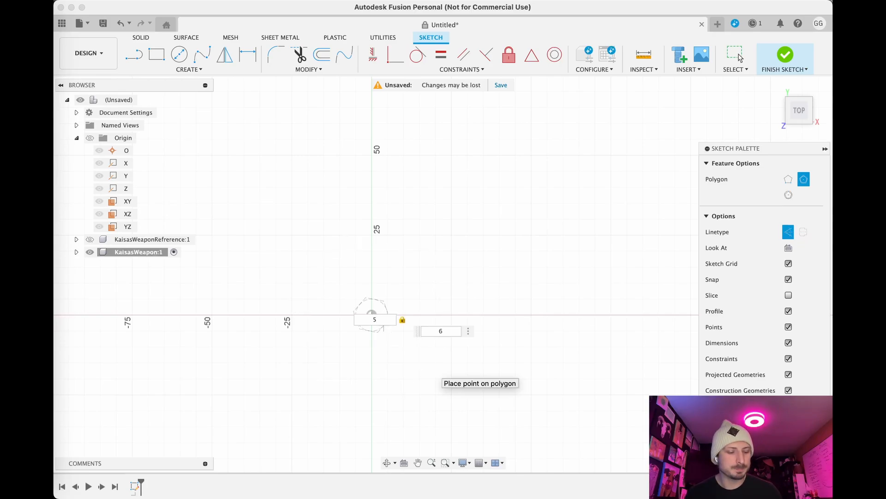
key(Tab)
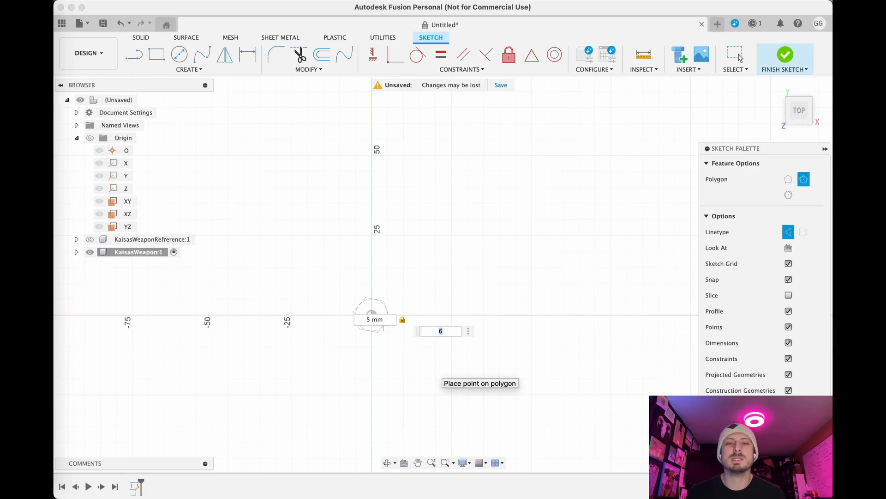
key(Tab)
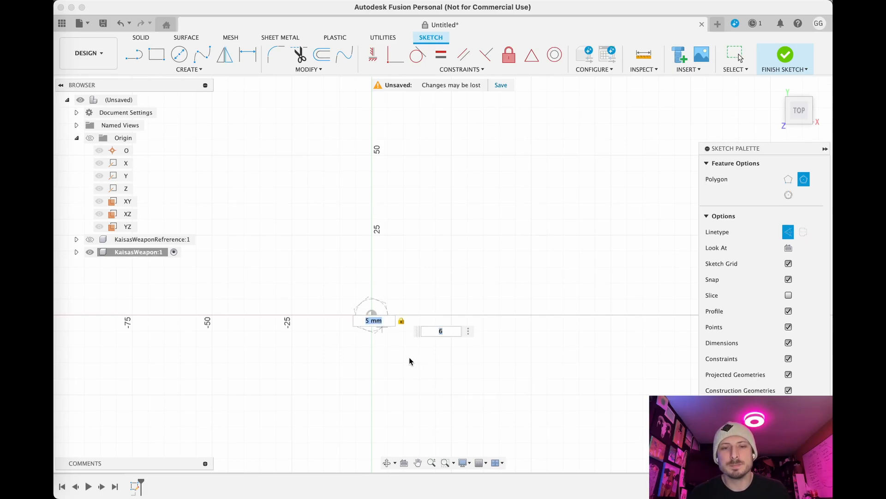
scroll(390, 359, up, 2)
scroll(385, 337, up, 2)
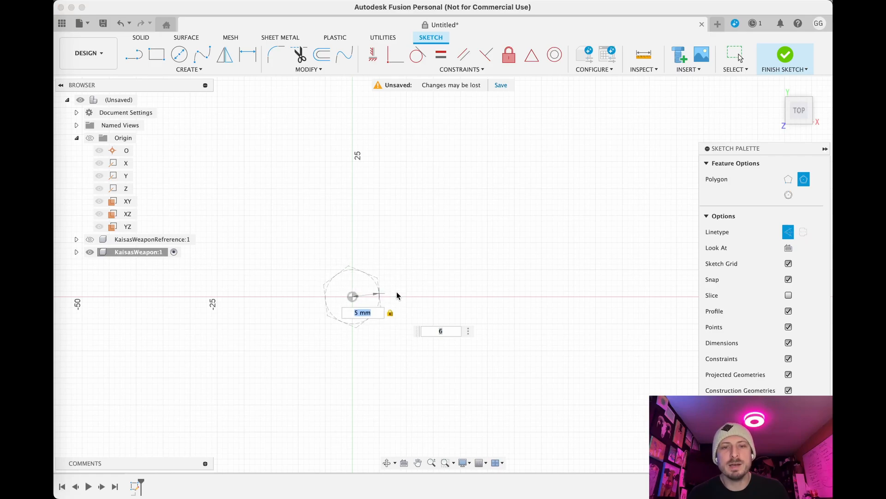
scroll(389, 302, up, 5)
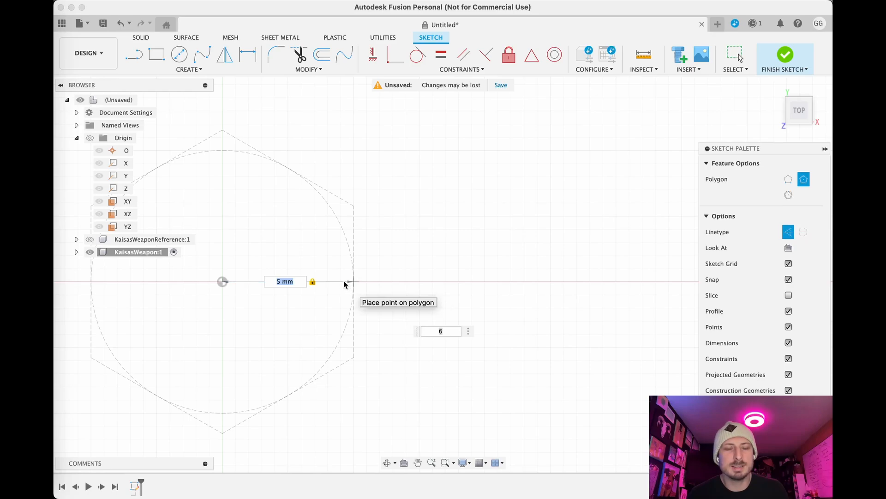
scroll(325, 356, down, 3)
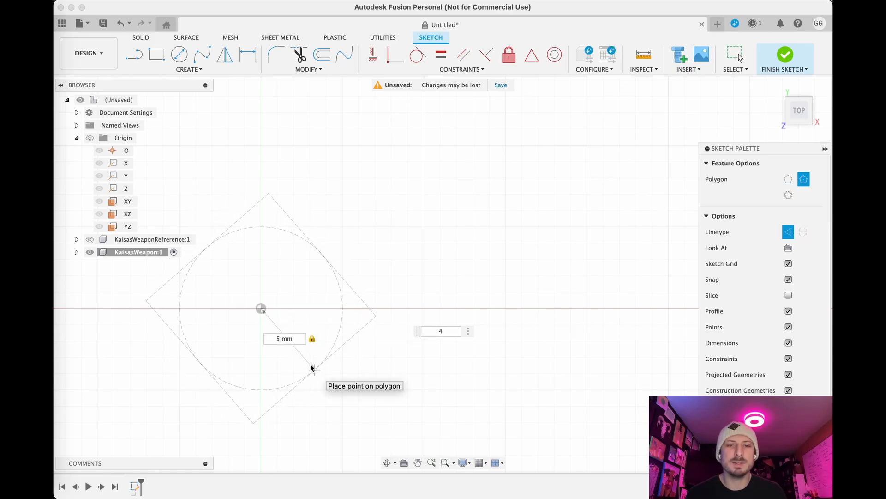
click(311, 368)
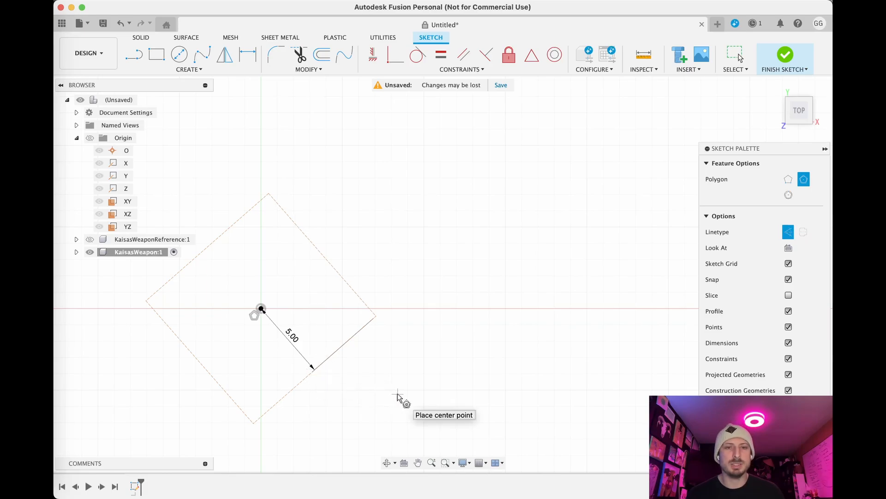
key(Escape)
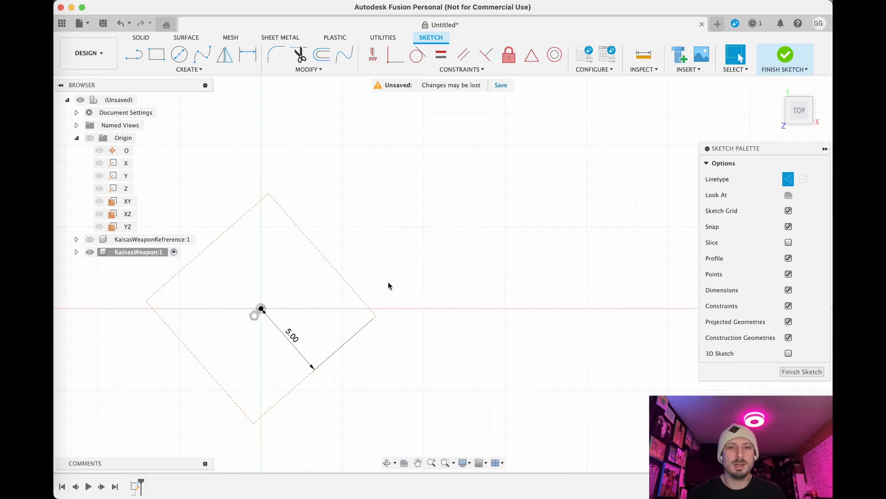
Convert all four sides of the polygon from construction lines to normal sketch lines
click(359, 296)
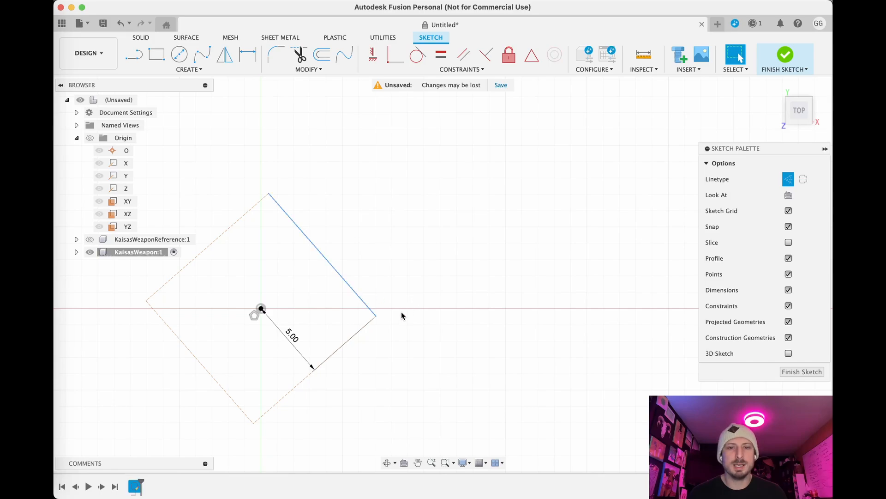
click(334, 360)
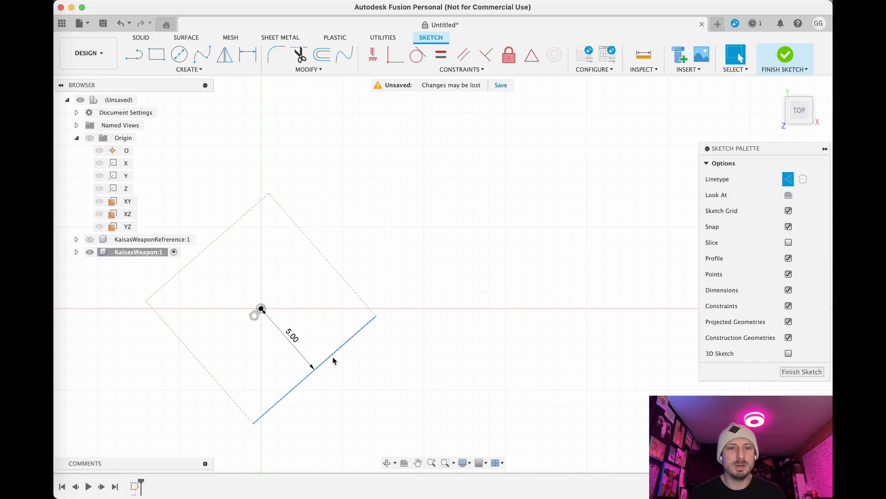
shift+click(202, 368)
shift+click(211, 250)
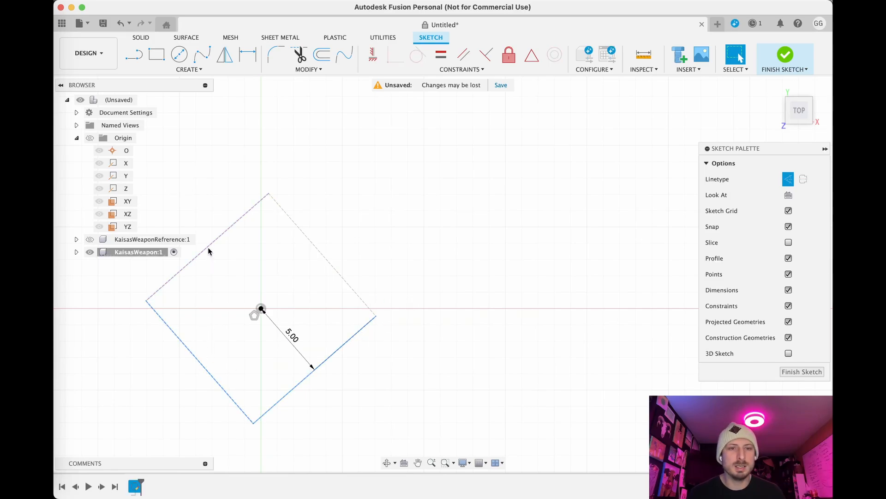
shift+click(319, 253)
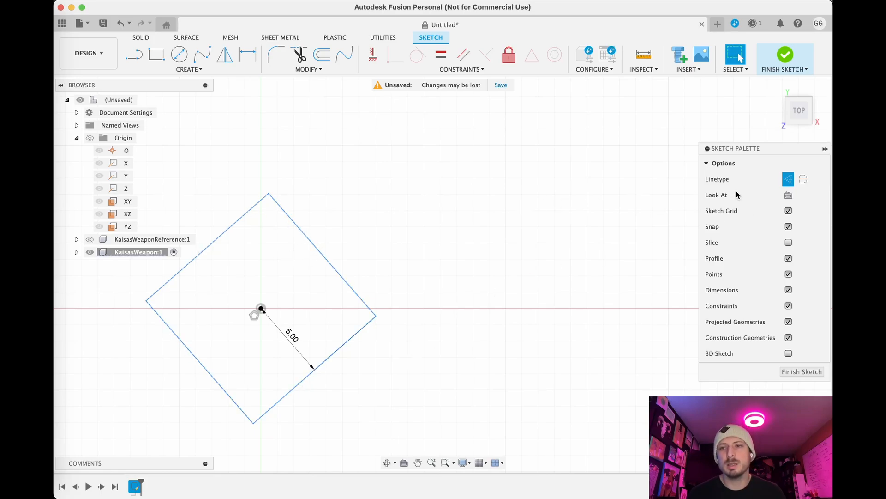
click(789, 180)
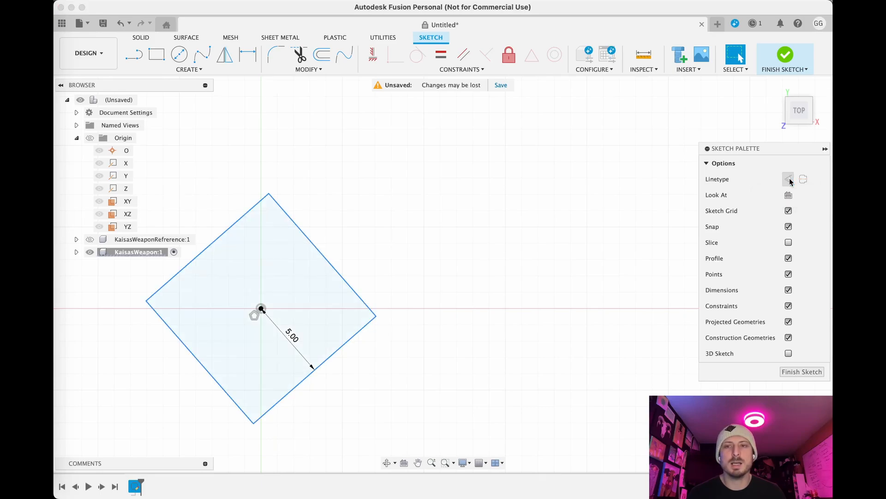
mouse_move(400, 368)
middle_down()
mouse_move(481, 319)
mouse_move(437, 323)
mouse_move(484, 361)
middle_up()
scroll(464, 340, up, 2)
scroll(484, 361, down, 2)
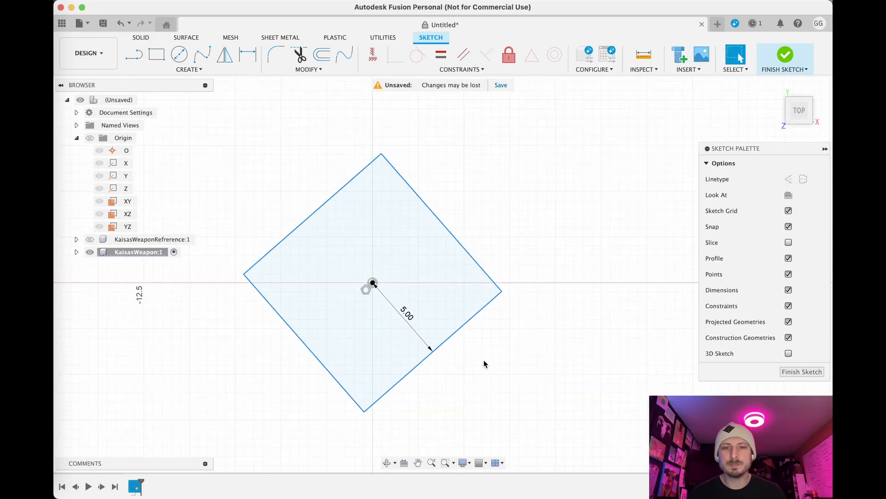
click(506, 359)
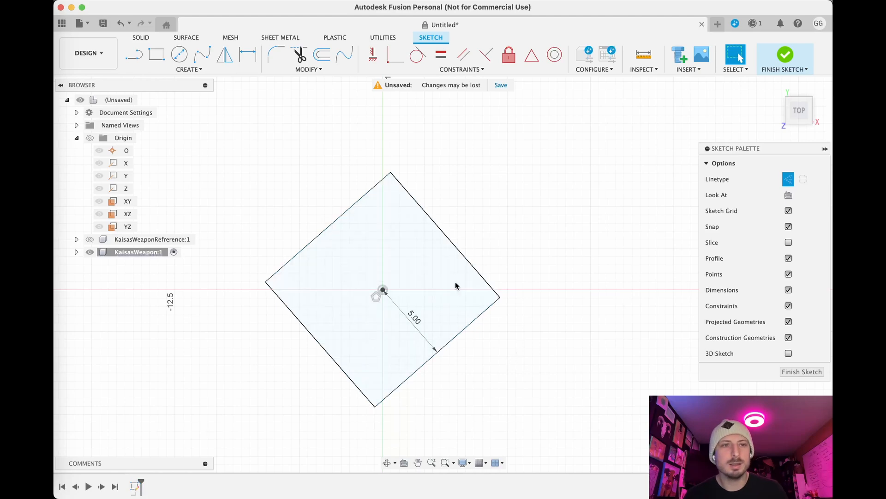
Draw a 1 mm horizontal construction line from the origin along the positive X direction
click(133, 54)
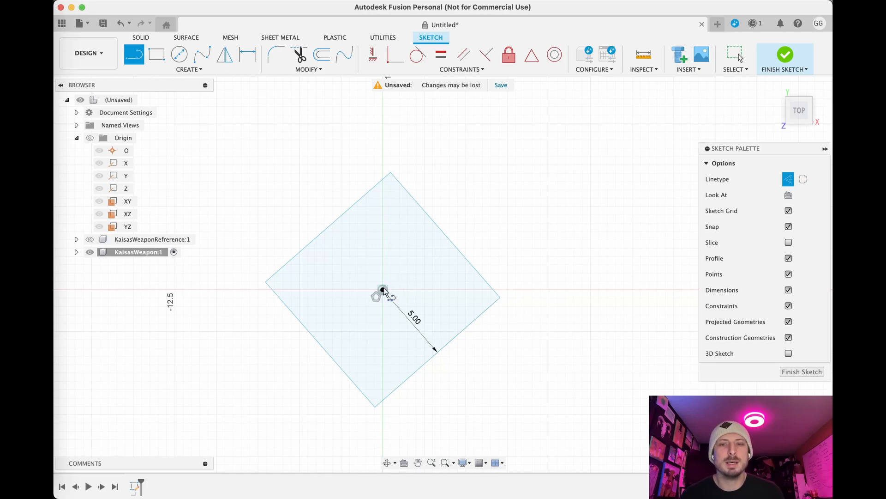
click(789, 180)
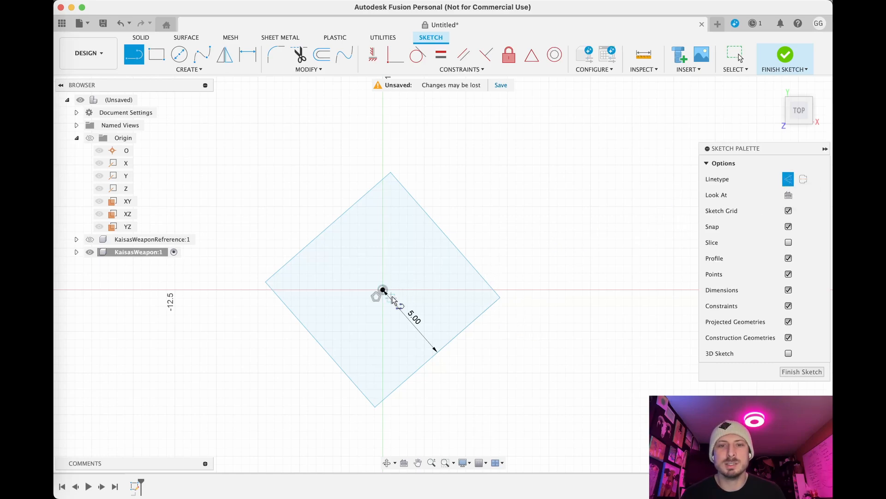
scroll(383, 291, up, 5)
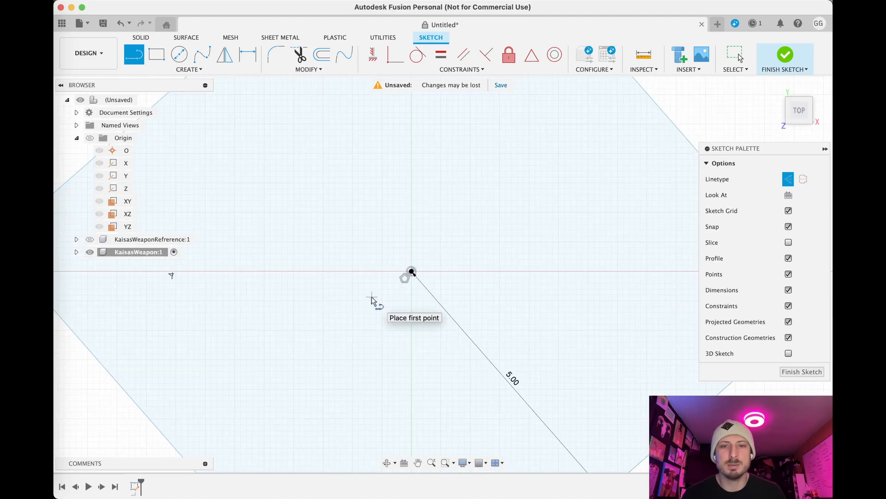
click(412, 272)
scroll(554, 277, down, 2)
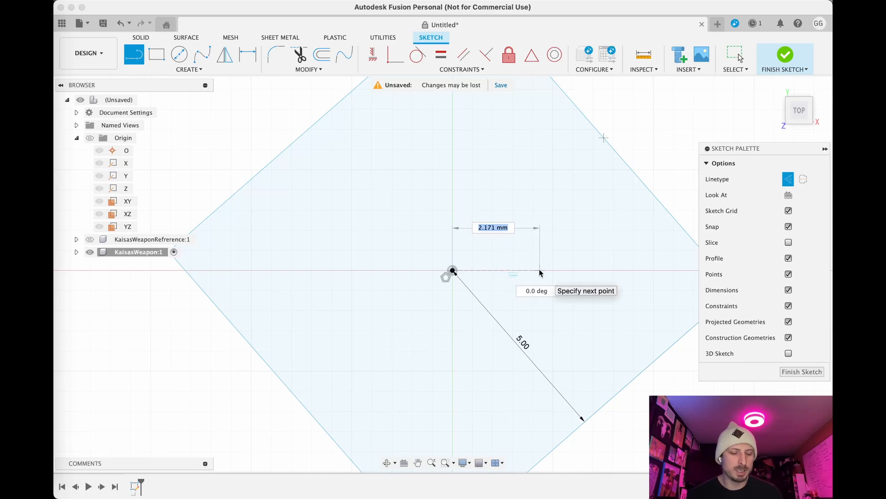
text(1)
key(Tab)
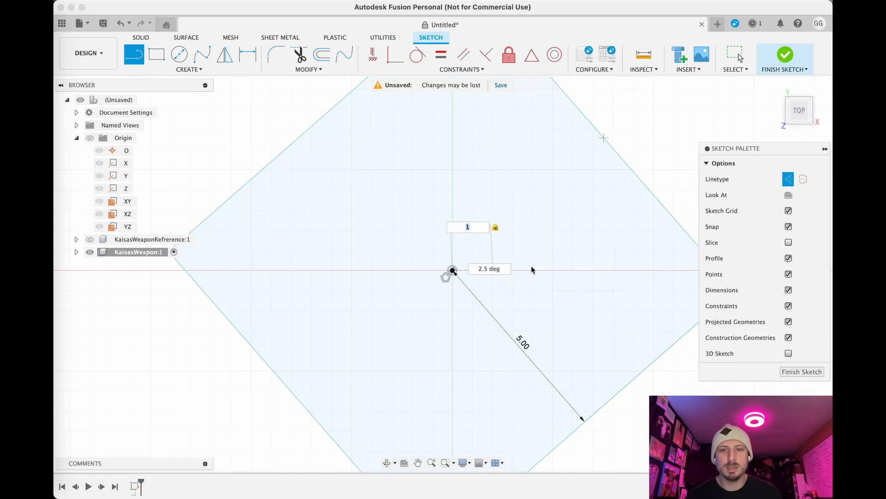
scroll(531, 270, up, 10)
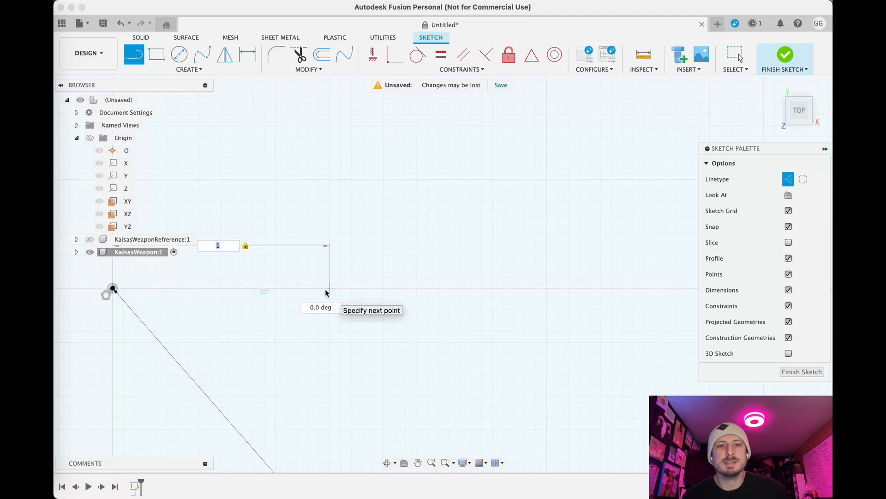
click(325, 289)
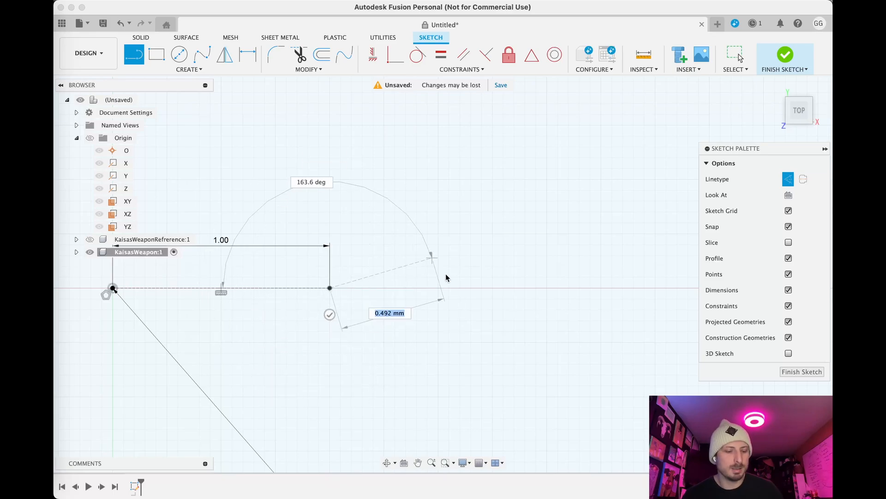
key(Escape)
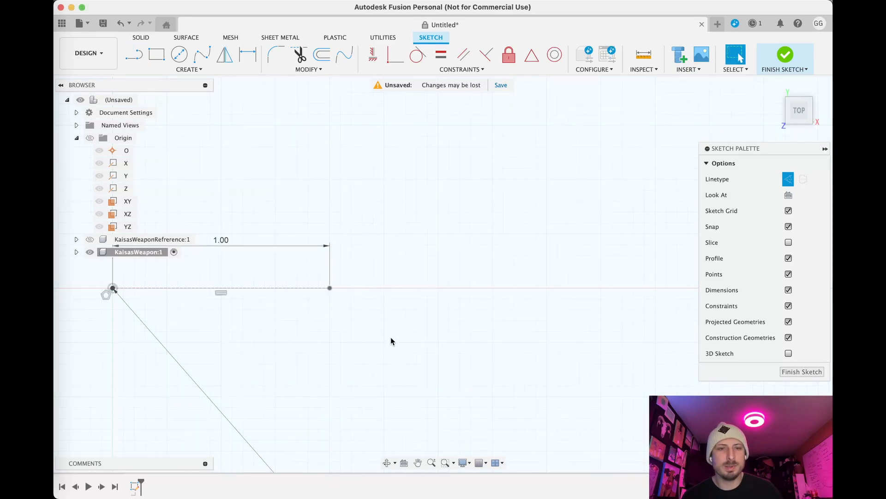
Examine the short horizontal construction line and its position relative to the surrounding four-sided polygon
click(213, 287)
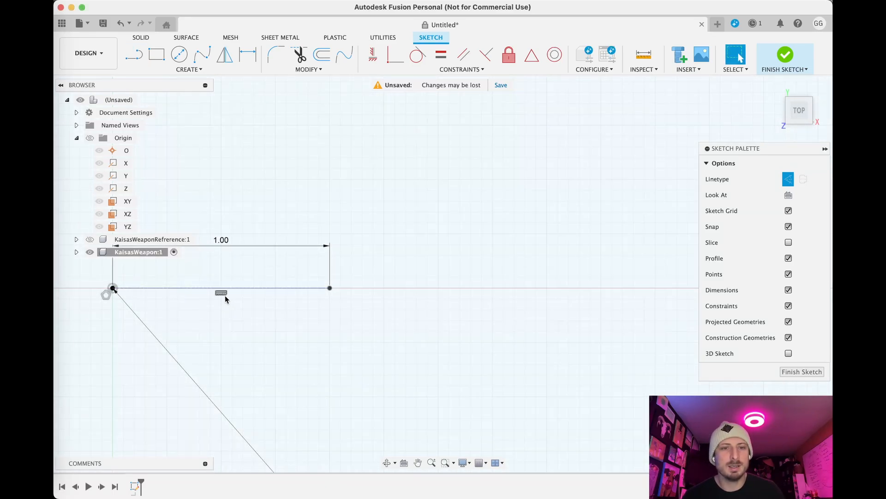
scroll(279, 312, down, 5)
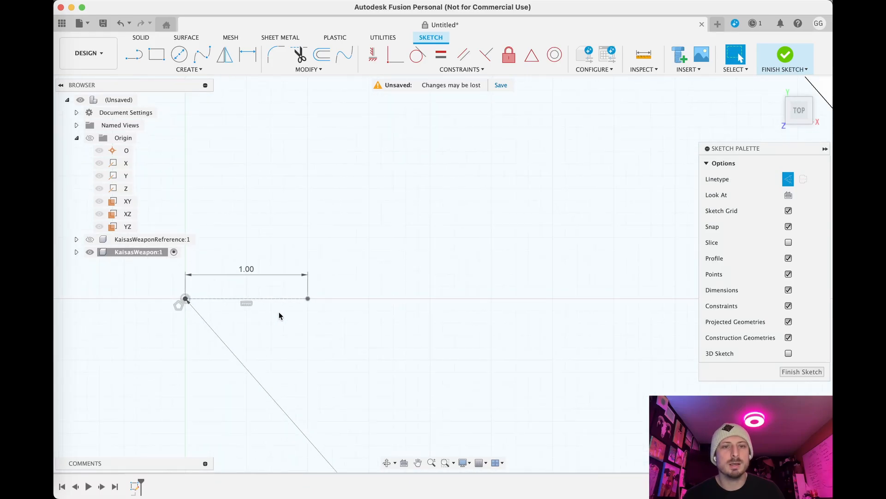
middle_drag(299, 340, 330, 306)
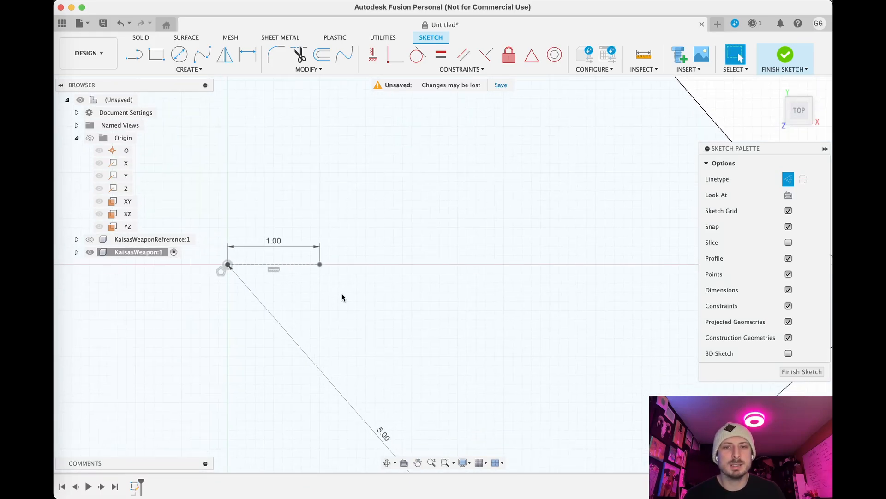
scroll(335, 293, down, 4)
mouse_move(407, 315)
middle_down()
mouse_move(382, 309)
mouse_move(390, 312)
middle_up()
scroll(398, 315, down, 1)
scroll(397, 314, down, 1)
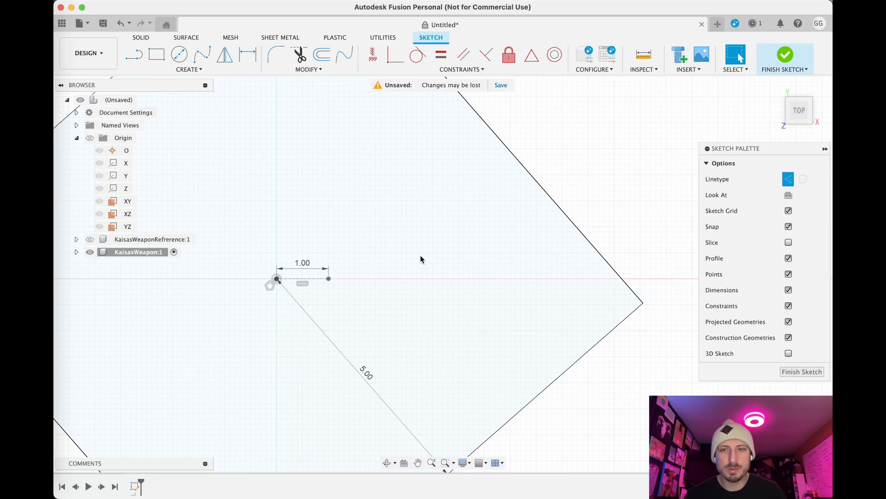
scroll(420, 255, down, 1)
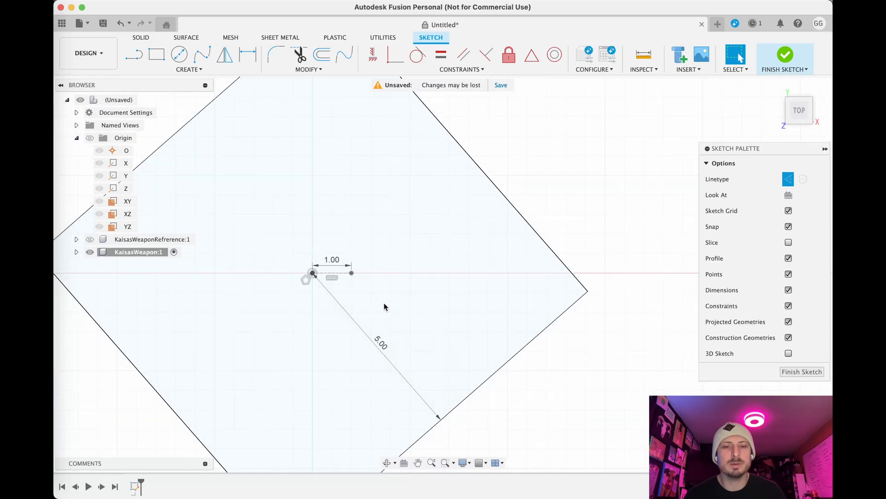
scroll(358, 302, up, 3)
middle_drag(350, 289, 412, 319)
scroll(413, 318, down, 3)
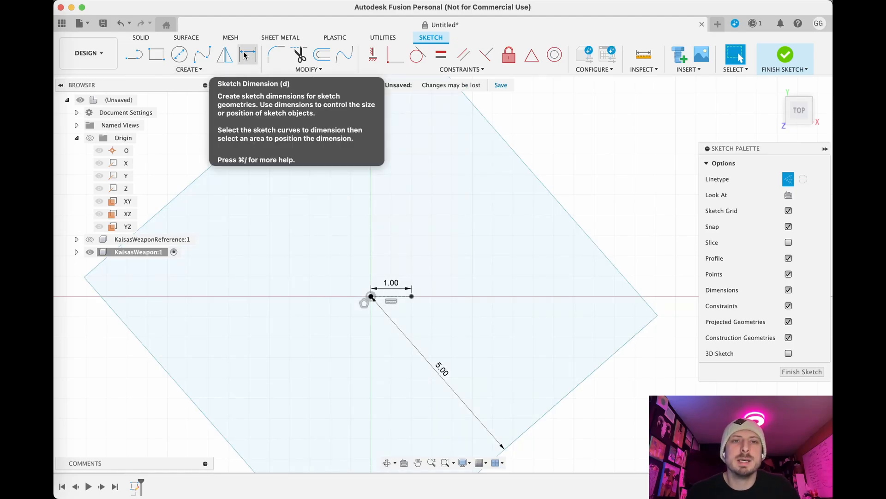
scroll(435, 204, down, 3)
middle_drag(463, 251, 460, 242)
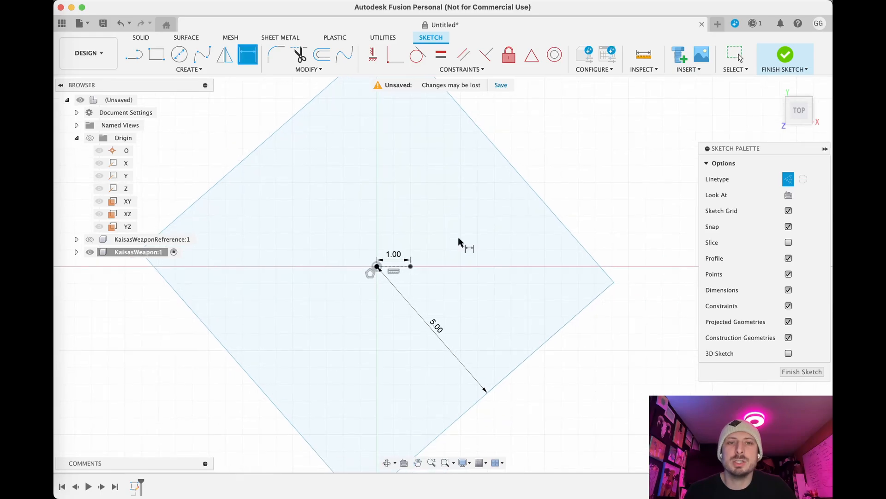
scroll(434, 255, up, 5)
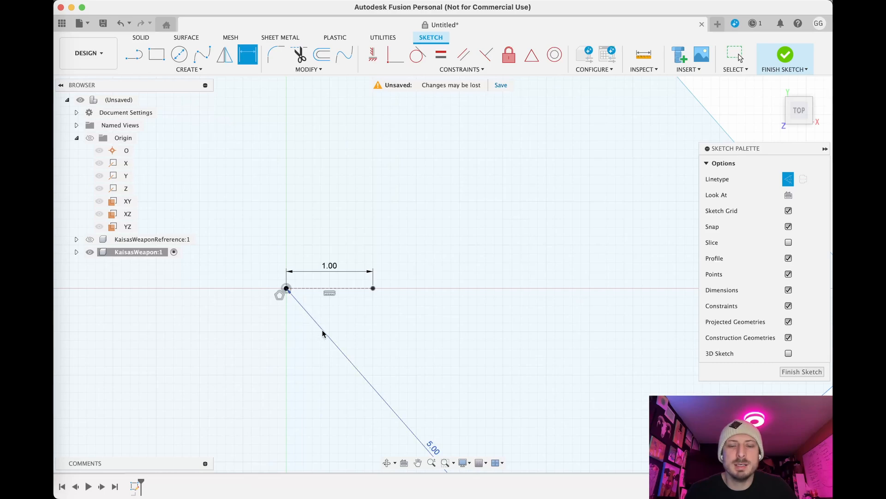
click(317, 328)
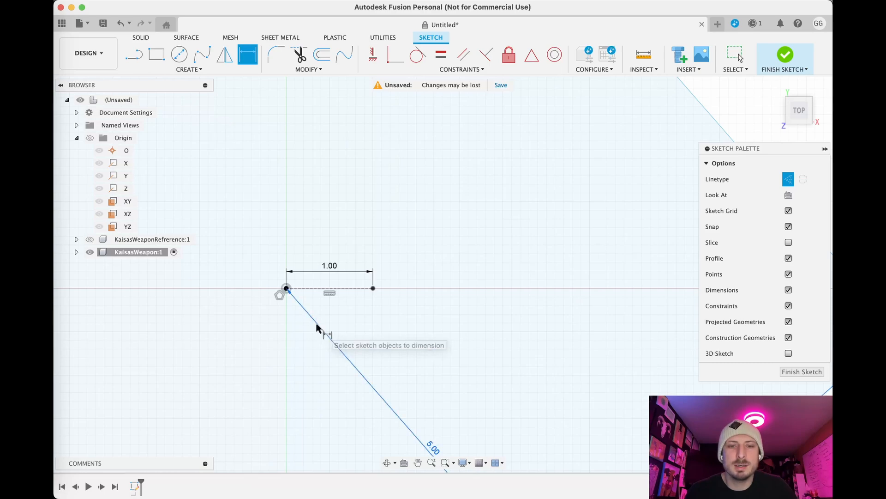
click(312, 288)
scroll(312, 290, down, 5)
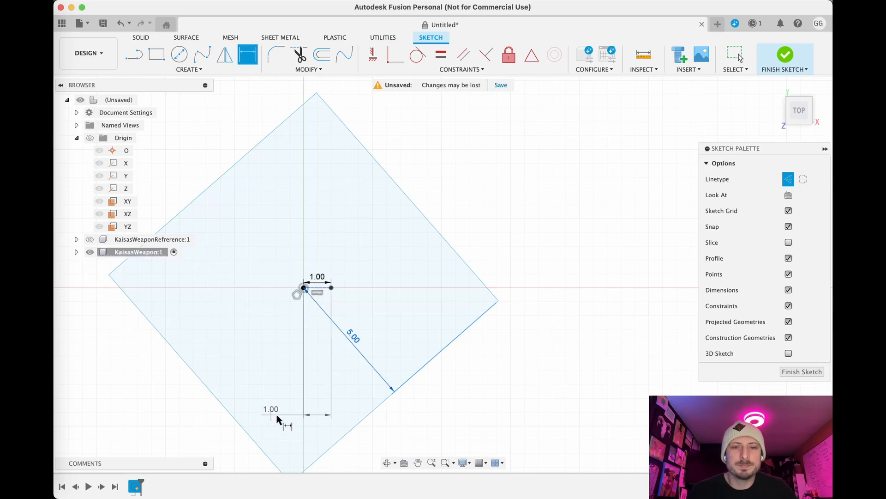
scroll(392, 334, up, 5)
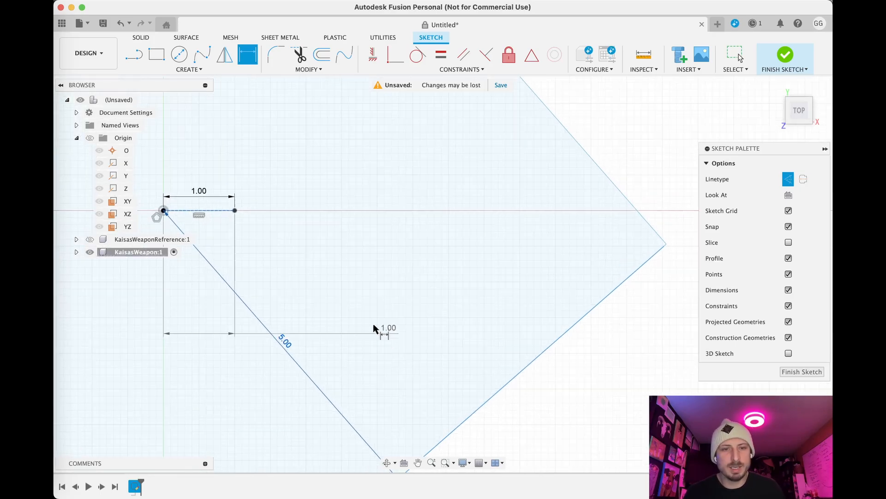
scroll(453, 323, up, 5)
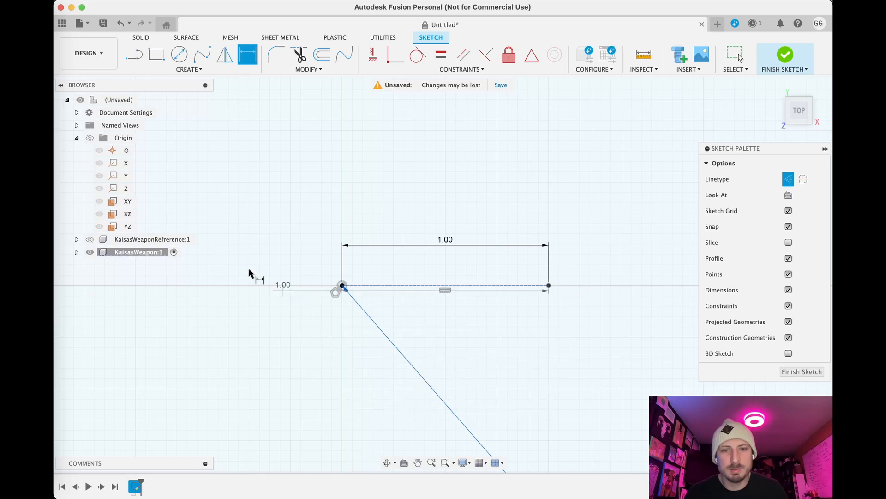
scroll(614, 393, down, 2)
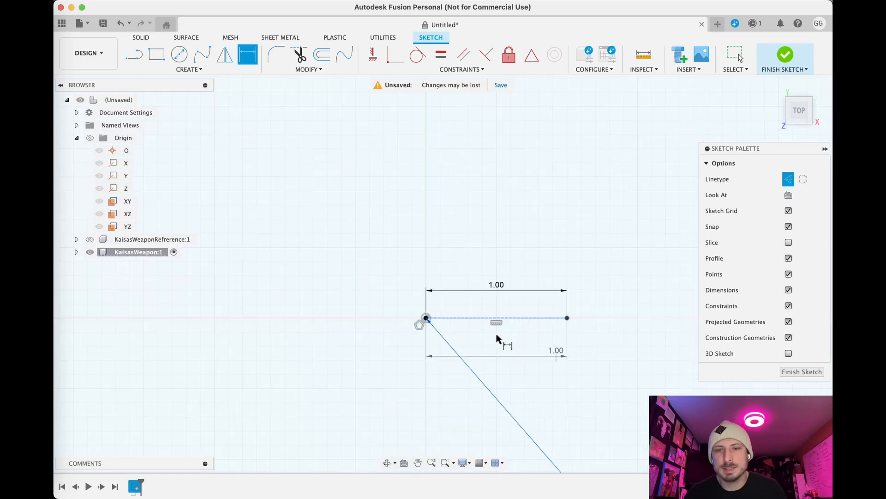
key(Escape)
scroll(537, 389, down, 2)
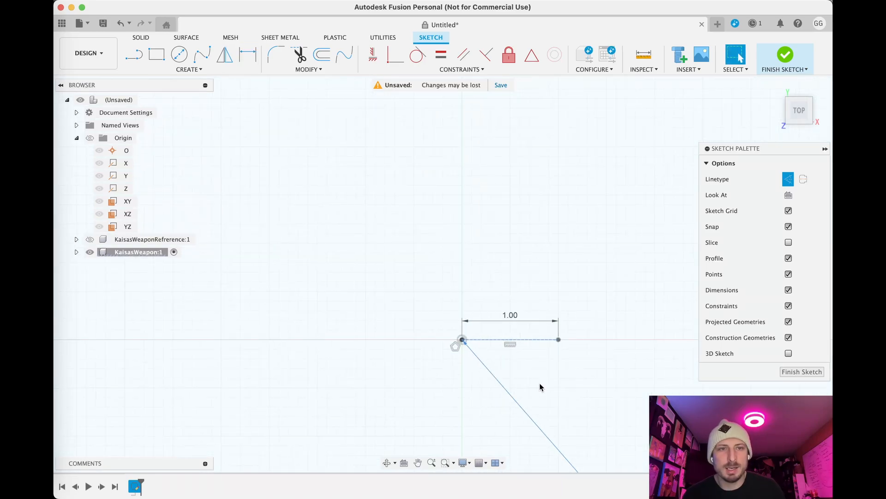
click(248, 54)
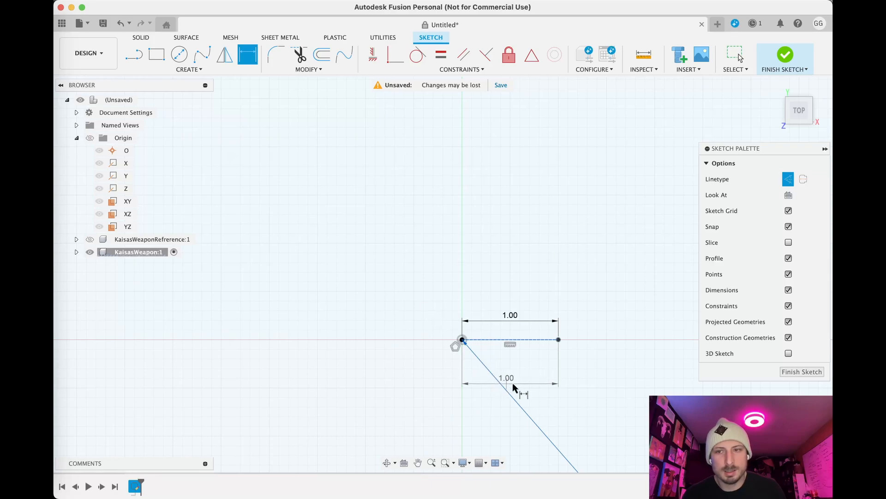
key(Escape)
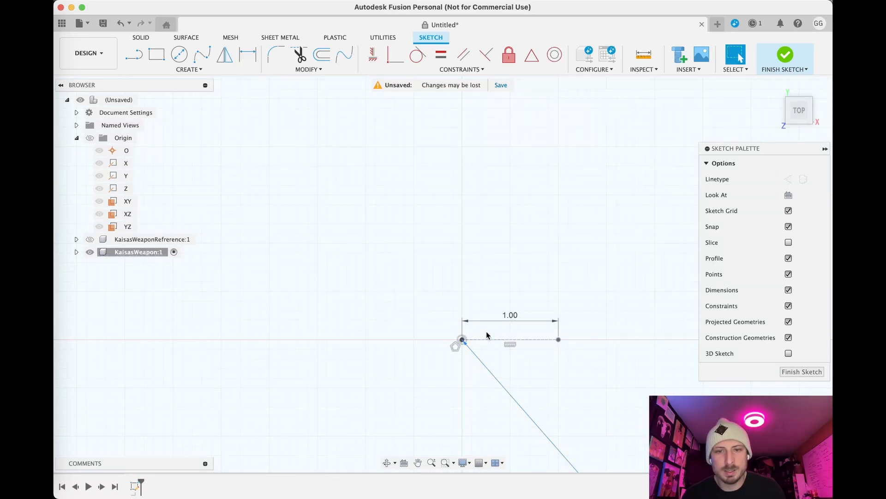
click(248, 55)
click(508, 340)
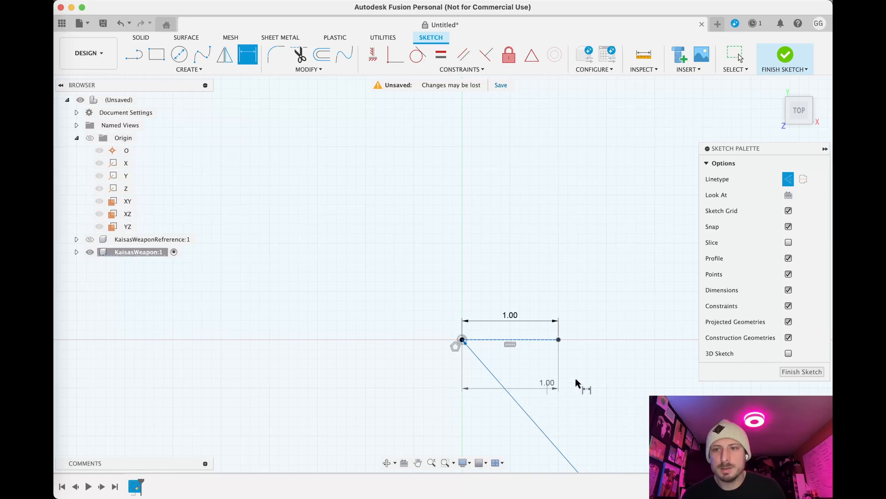
key(Escape)
Examine the polygon's 5 mm inner-radius dimension line beside the short horizontal construction line at the origin
mouse_move(570, 406)
middle_down()
mouse_move(497, 290)
mouse_move(498, 308)
middle_up()
scroll(499, 291, down, 5)
scroll(499, 309, down, 3)
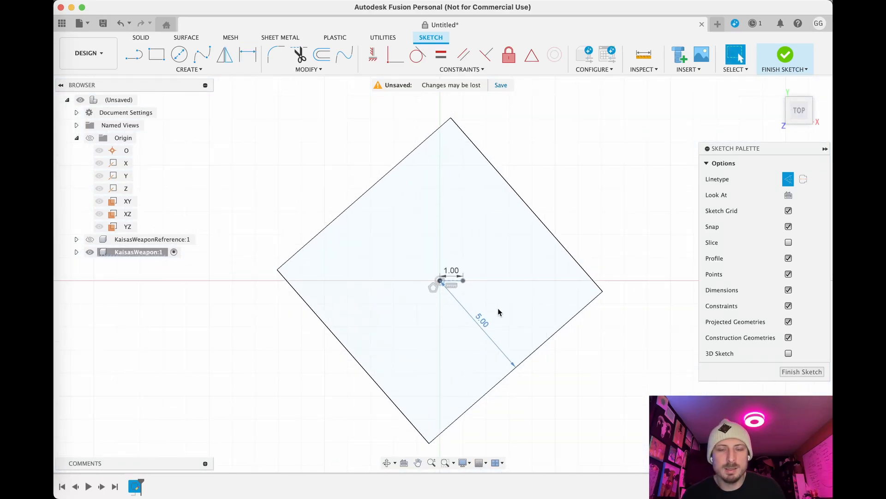
drag(516, 328, 325, 90)
scroll(488, 260, up, 6)
middle_drag(461, 306, 461, 292)
key(Escape)
scroll(467, 249, down, 2)
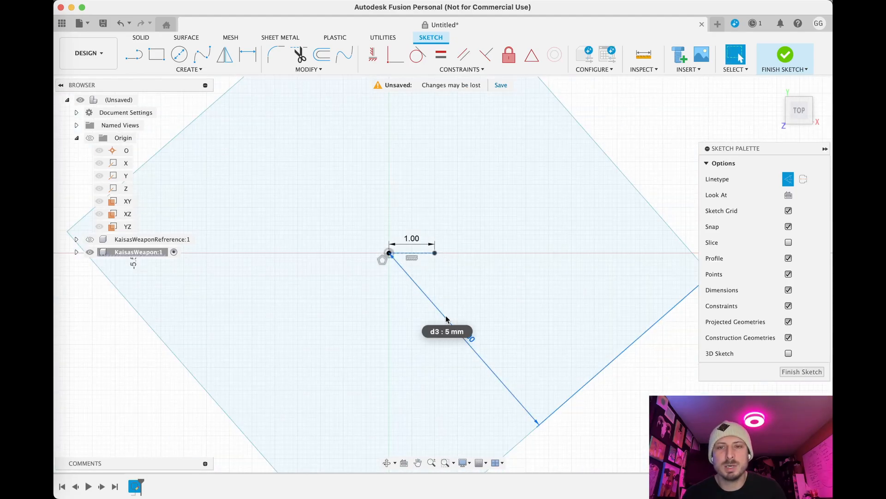
scroll(488, 264, down, 5)
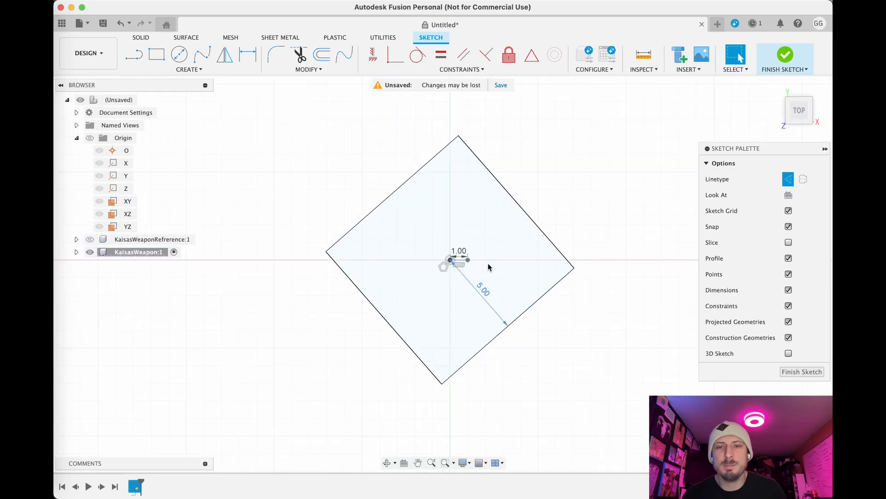
scroll(489, 264, up, 5)
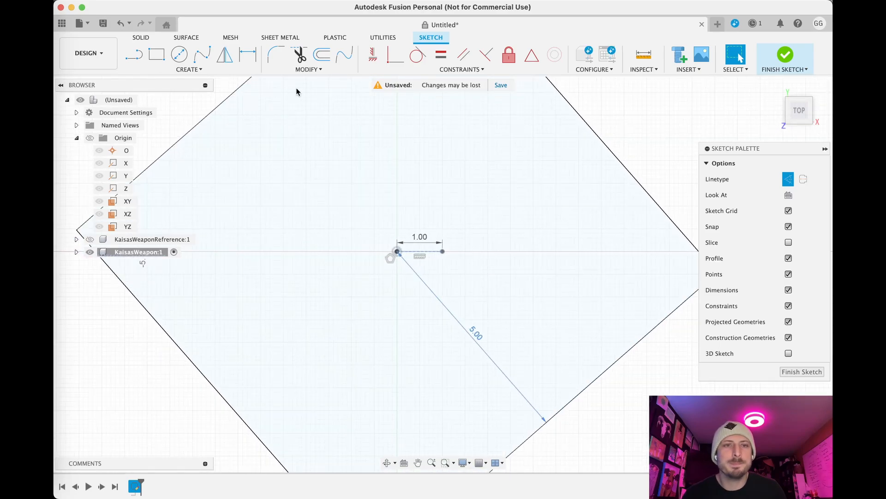
Draw a 1 mm construction line from the origin, sloping down to the right at about 34° below the horizontal construction line
click(134, 54)
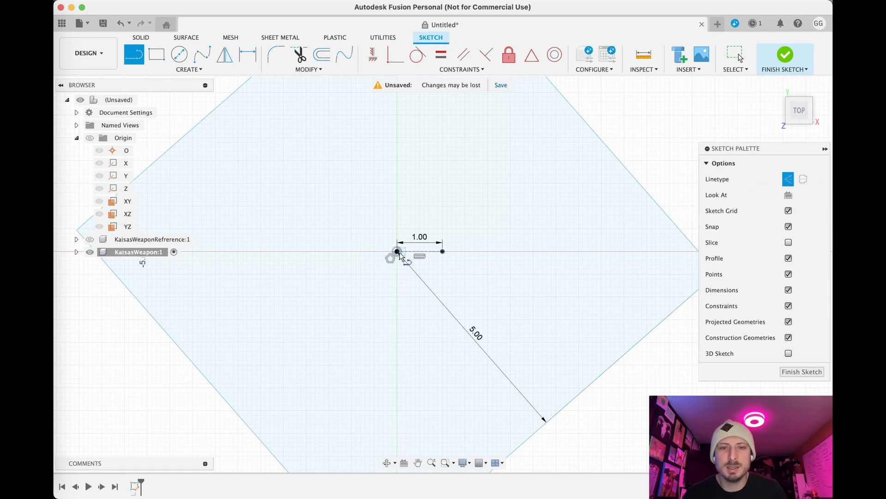
scroll(398, 251, up, 7)
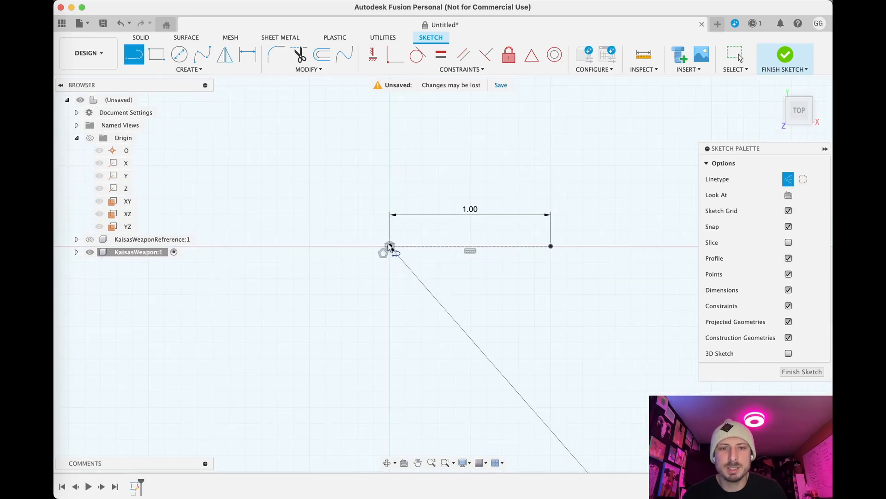
click(390, 247)
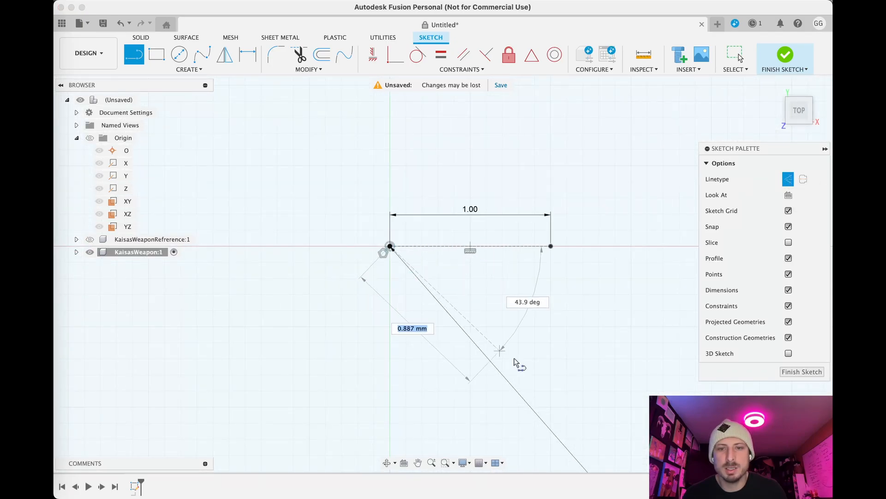
text(1)
key(Return)
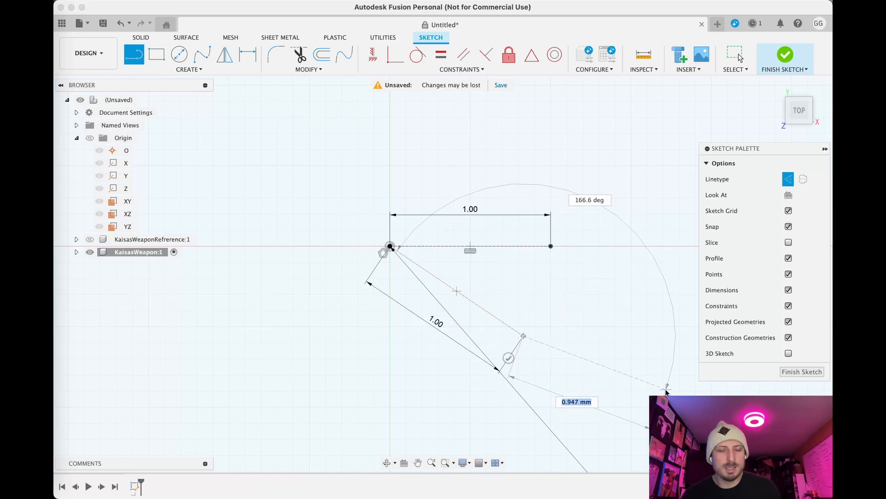
key(Escape)
Dimension the angle between the sloping and horizontal construction lines at 45°
key(d)
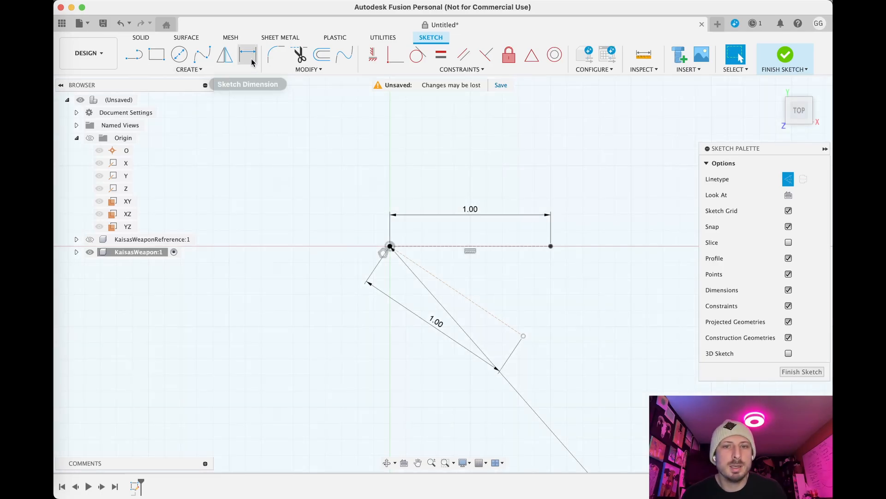
click(471, 301)
click(441, 247)
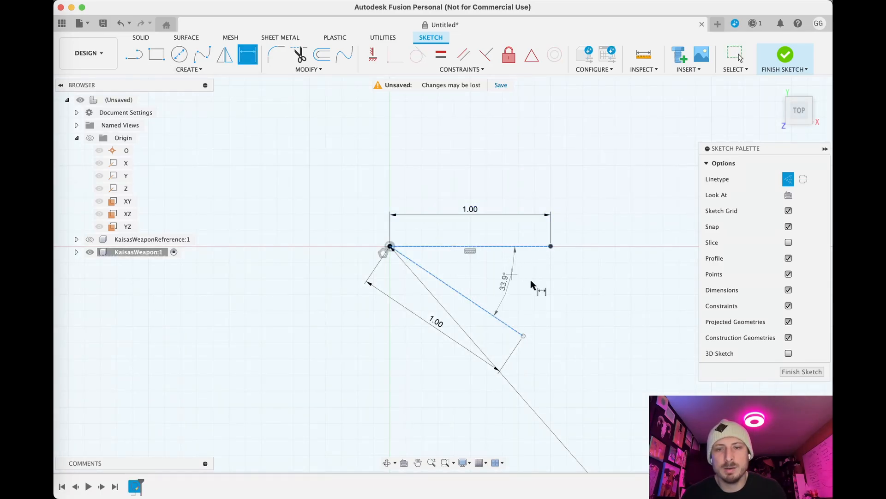
scroll(585, 314, down, 1)
scroll(585, 313, down, 3)
middle_drag(608, 322, 396, 247)
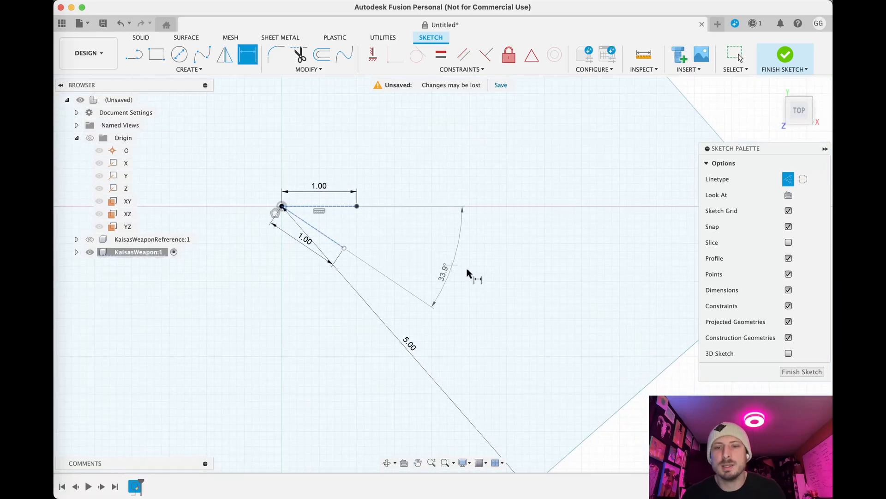
scroll(467, 272, down, 1)
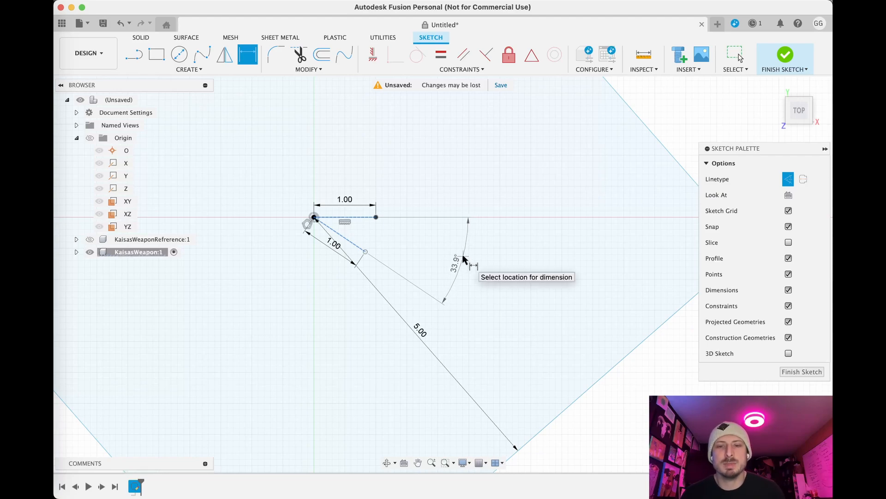
scroll(464, 259, up, 1)
scroll(464, 259, down, 1)
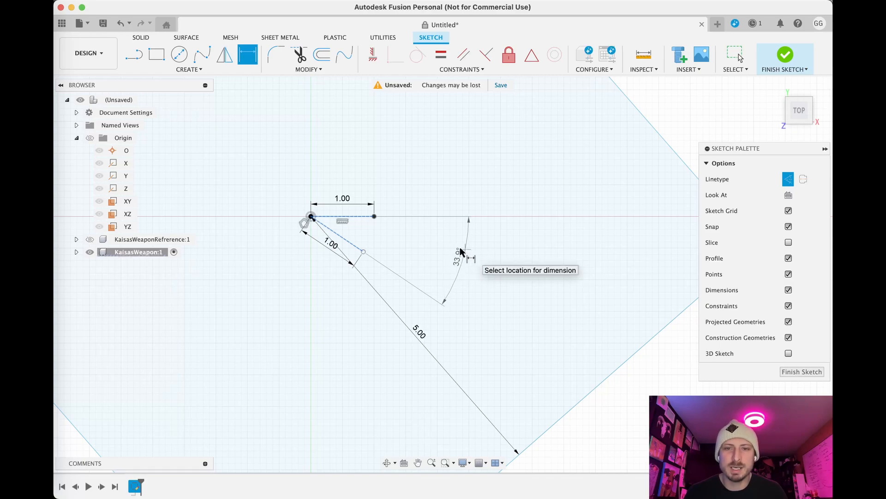
click(459, 252)
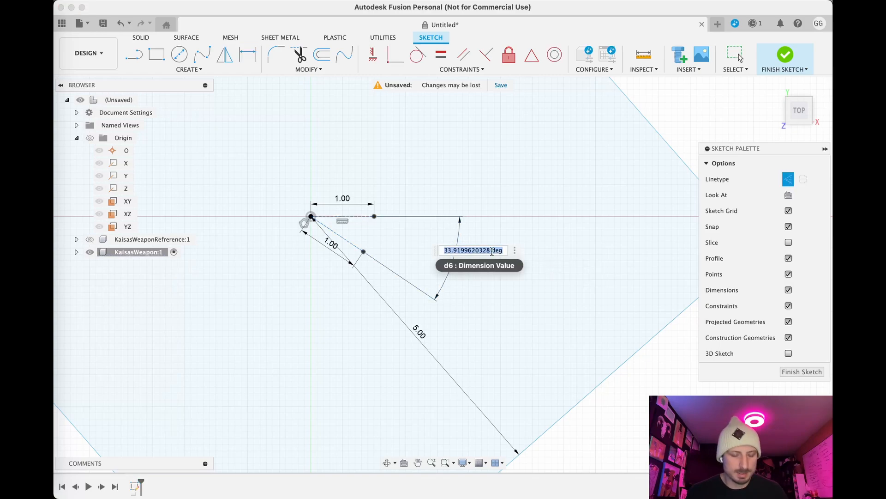
text(4)
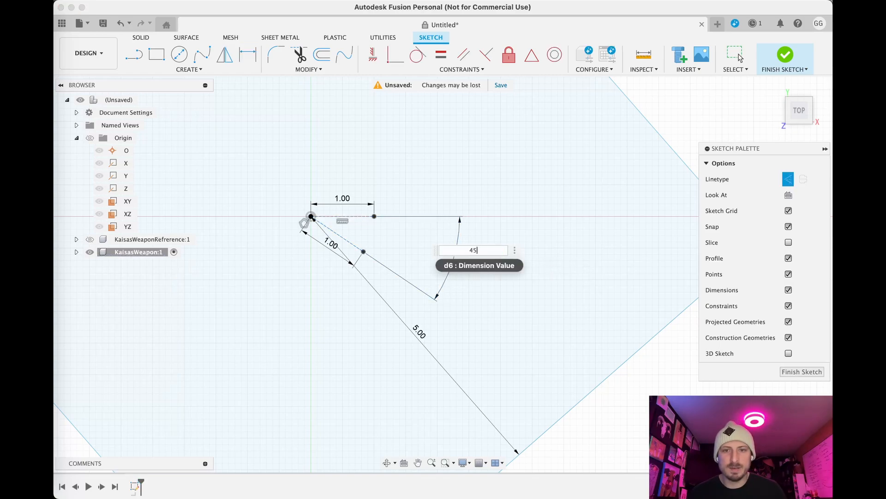
text(5)
key(Return)
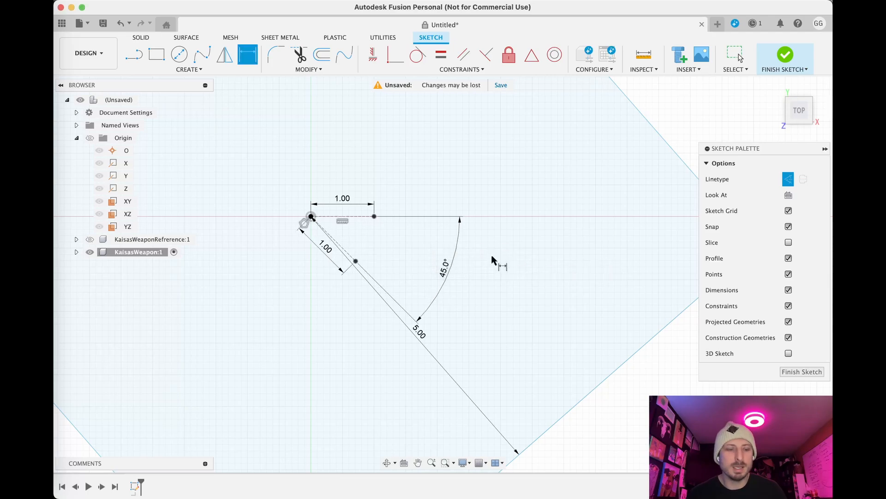
key(Escape)
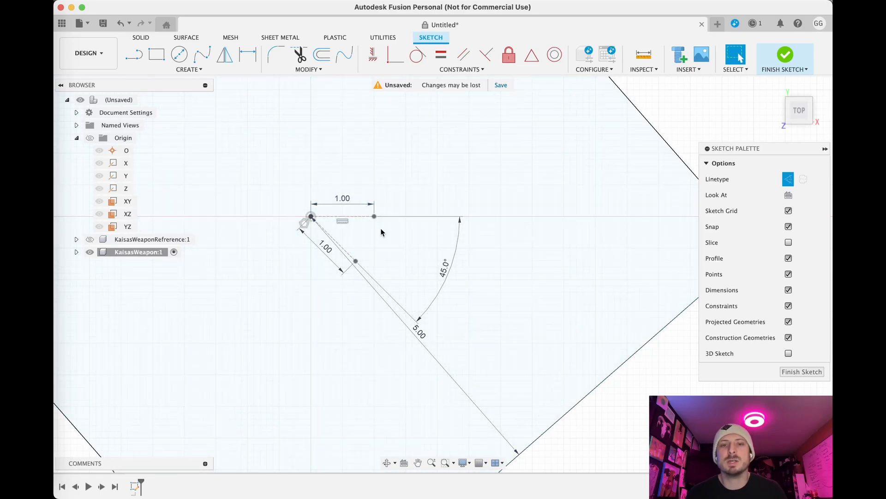
Constrain the polygon's upper-right side parallel to the 45° construction line
scroll(427, 267, down, 3)
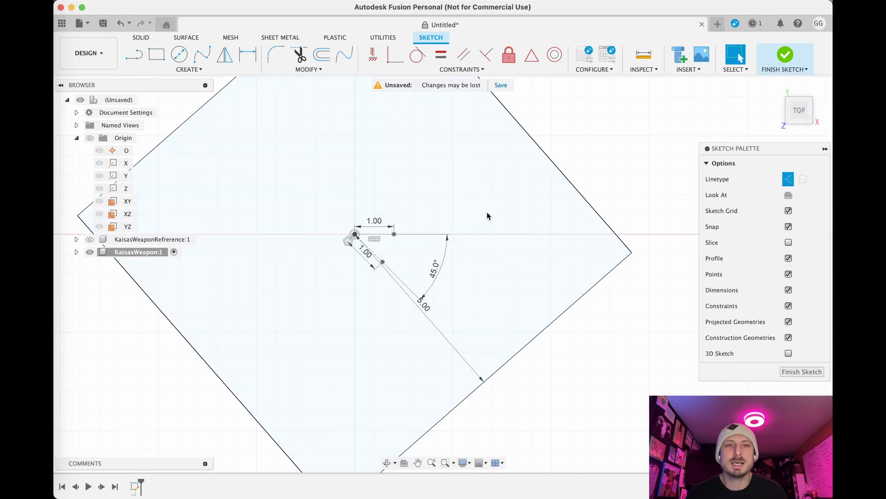
scroll(487, 216, up, 2)
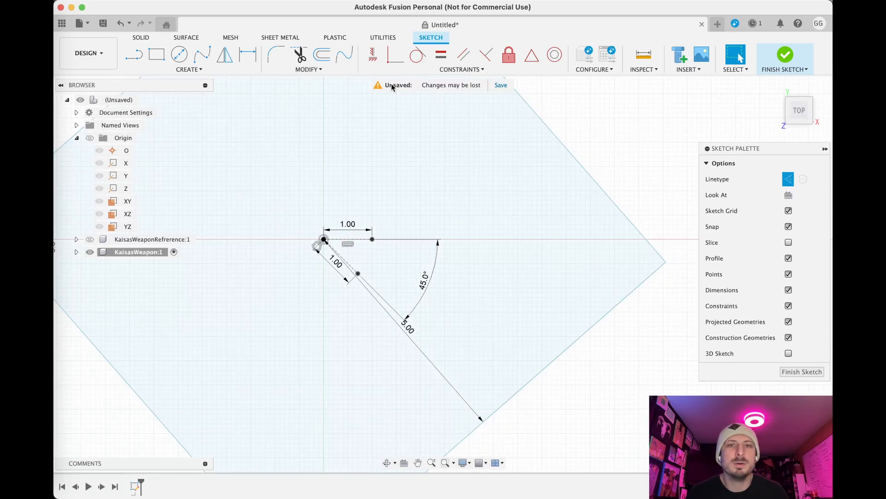
click(461, 58)
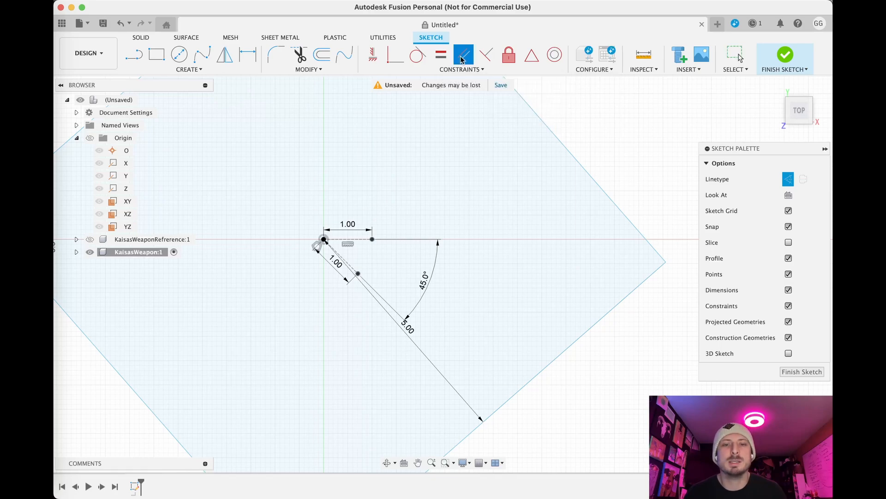
click(352, 268)
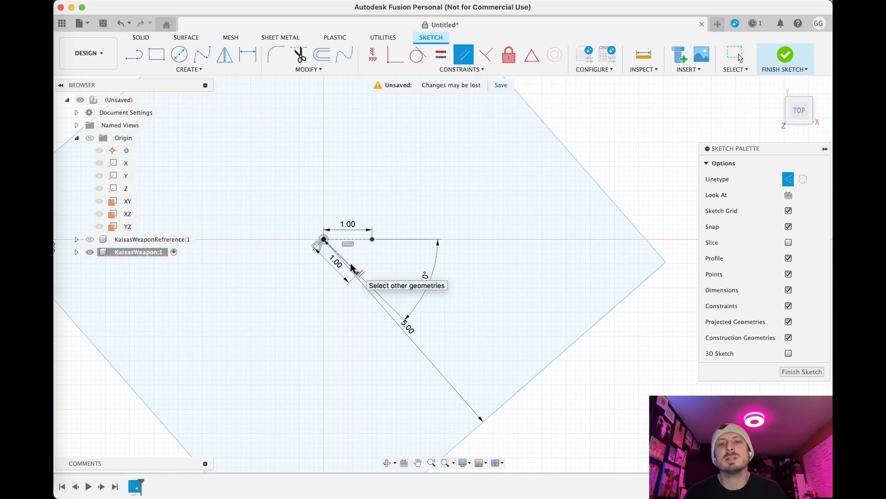
click(557, 141)
scroll(507, 228, down, 2)
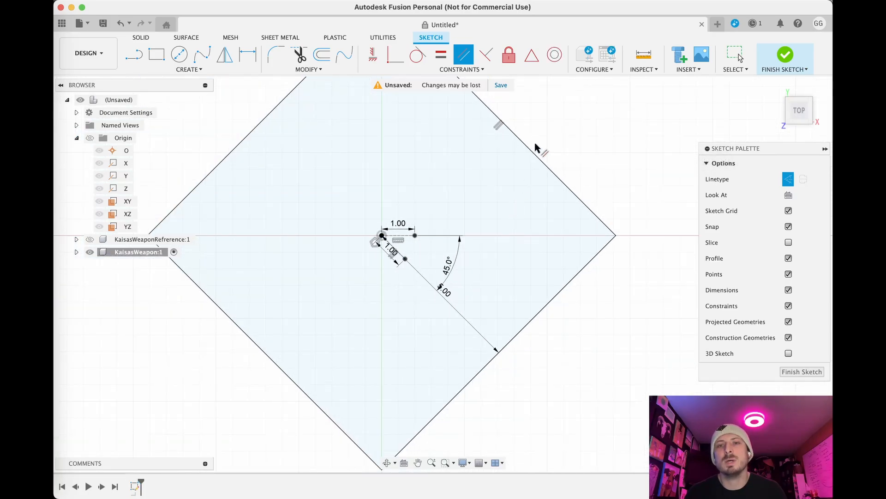
scroll(533, 148, down, 5)
key(Escape)
mouse_move(560, 140)
middle_down()
mouse_move(501, 195)
mouse_move(498, 240)
mouse_move(524, 196)
middle_up()
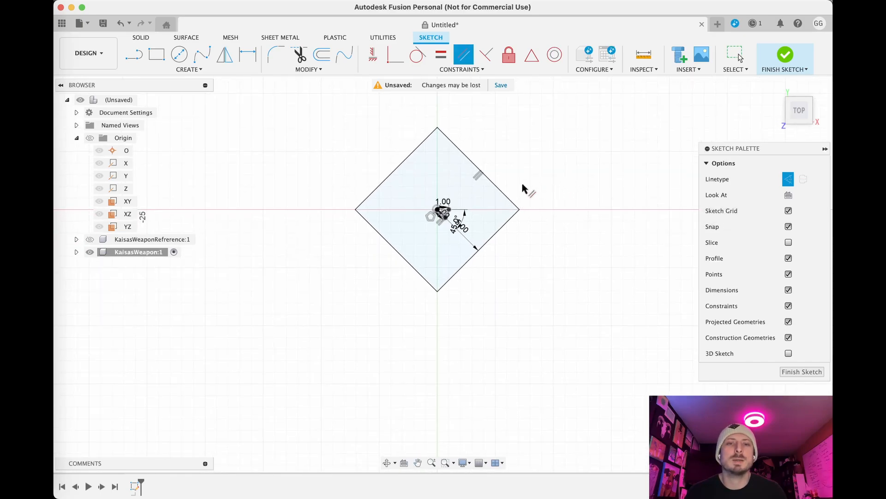
scroll(531, 194, up, 3)
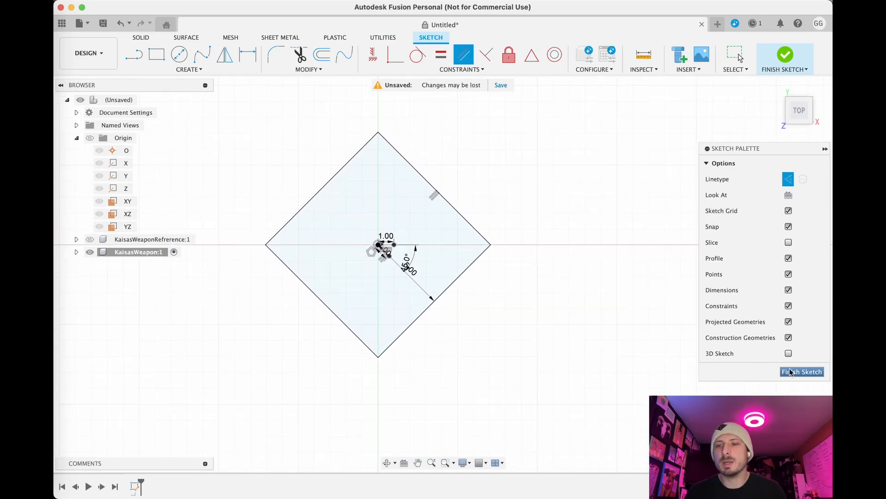
Finish the fully constrained polygon sketch
scroll(497, 204, down, 2)
middle_drag(501, 205, 556, 206)
scroll(561, 207, down, 2)
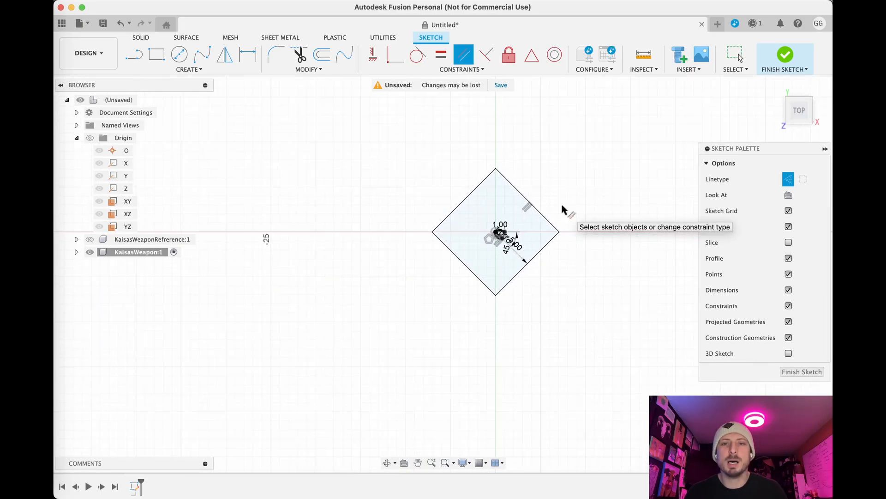
click(796, 372)
scroll(614, 206, down, 4)
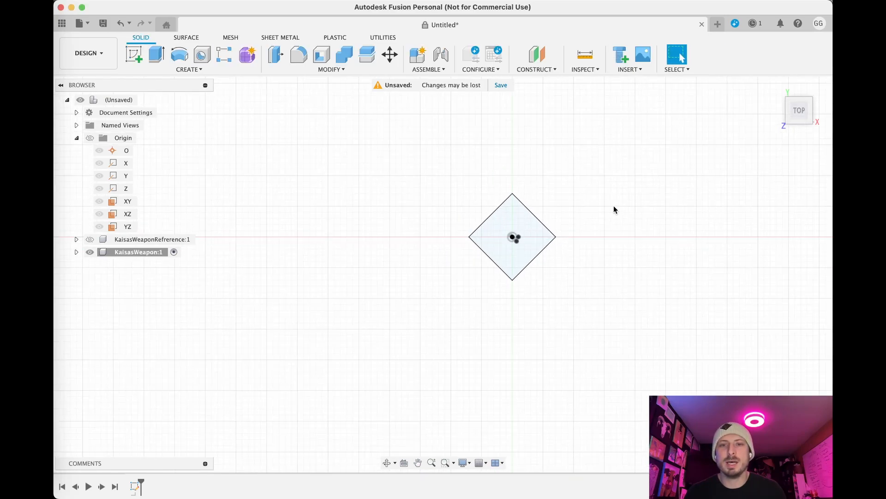
shift+middle_drag(628, 229, 621, 212)
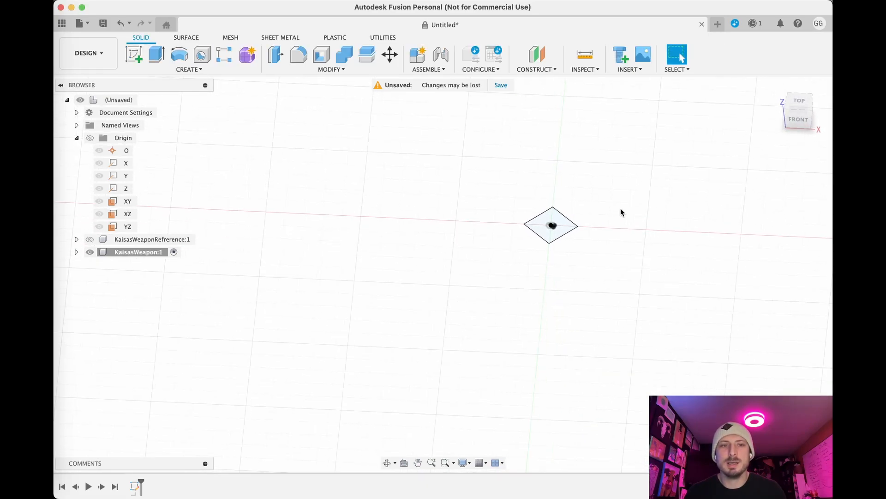
Show the KaisasWeaponRefrerence component and examine its lower tip and side arches in relation to the polygon
click(90, 239)
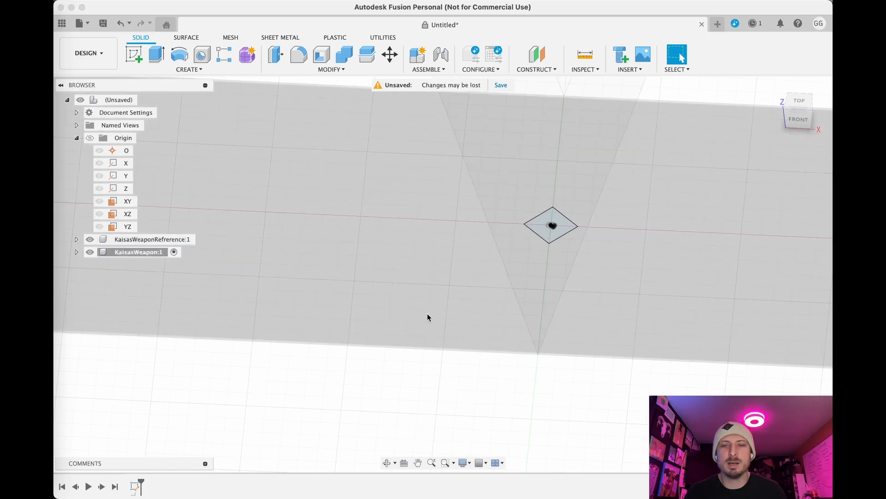
scroll(444, 313, down, 2)
shift+middle_drag(374, 357, 426, 311)
scroll(426, 311, down, 1)
middle_drag(386, 281, 326, 339)
scroll(382, 343, up, 3)
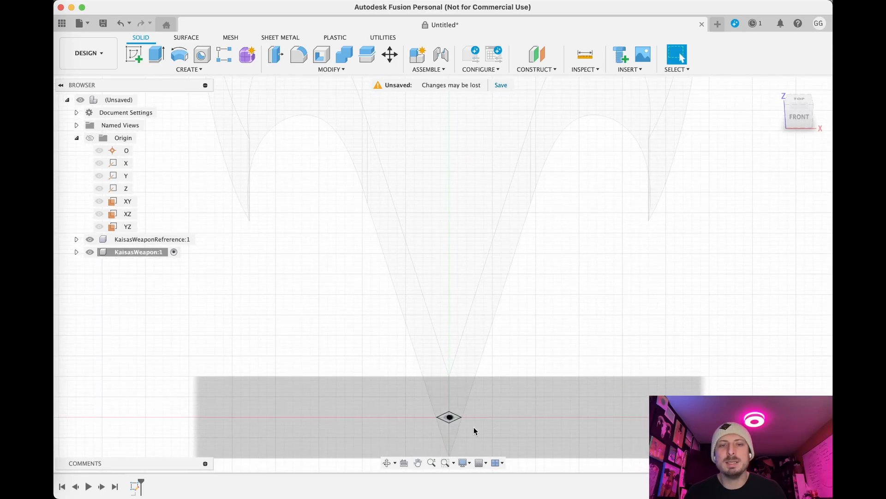
scroll(506, 411, down, 1)
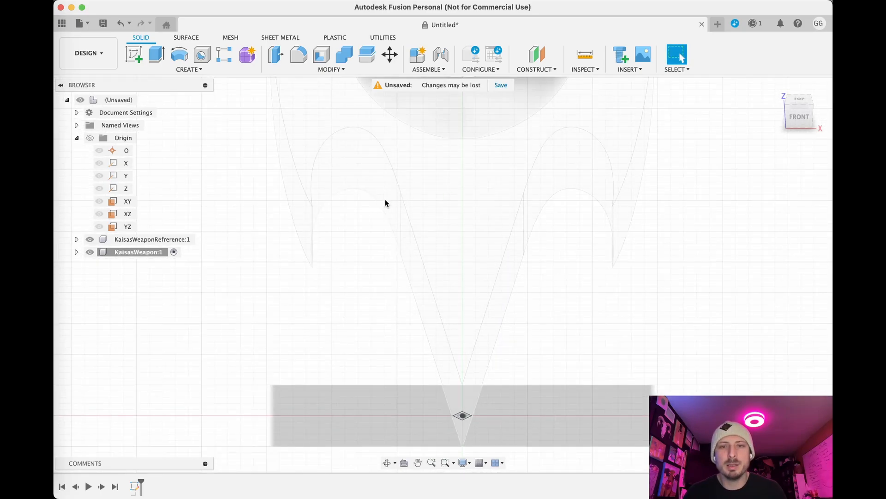
middle_drag(564, 342, 518, 348)
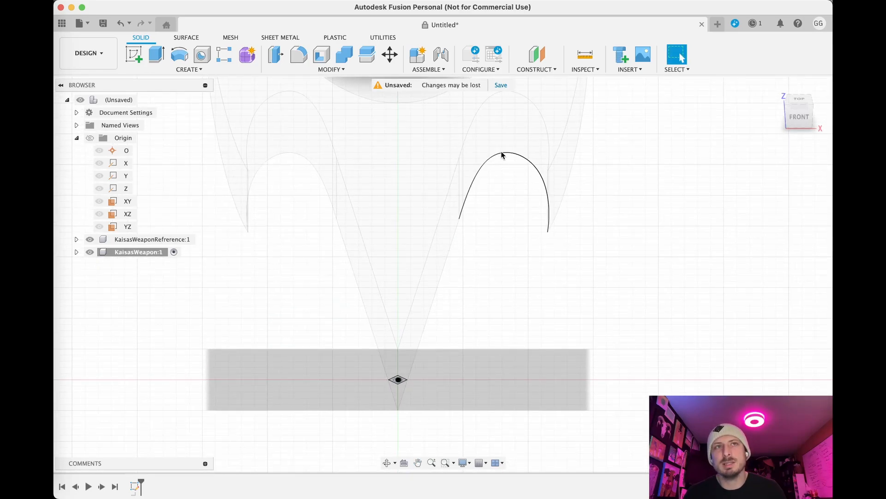
Start an offset plane from the XY origin plane and pull it 180 mm up along the reference
click(539, 69)
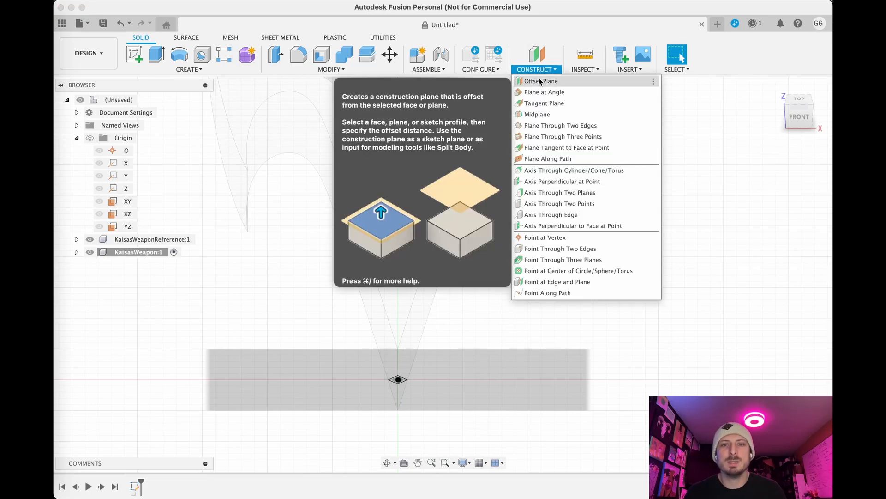
click(539, 82)
shift+middle_drag(548, 362, 480, 369)
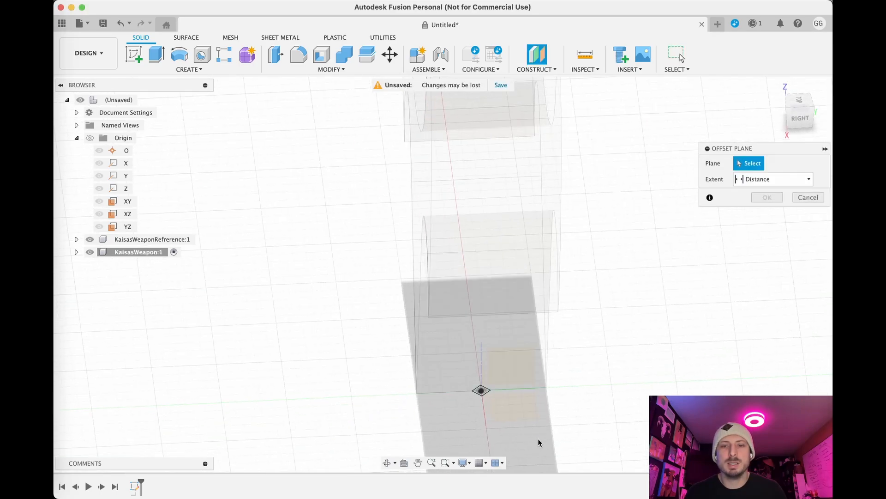
click(519, 408)
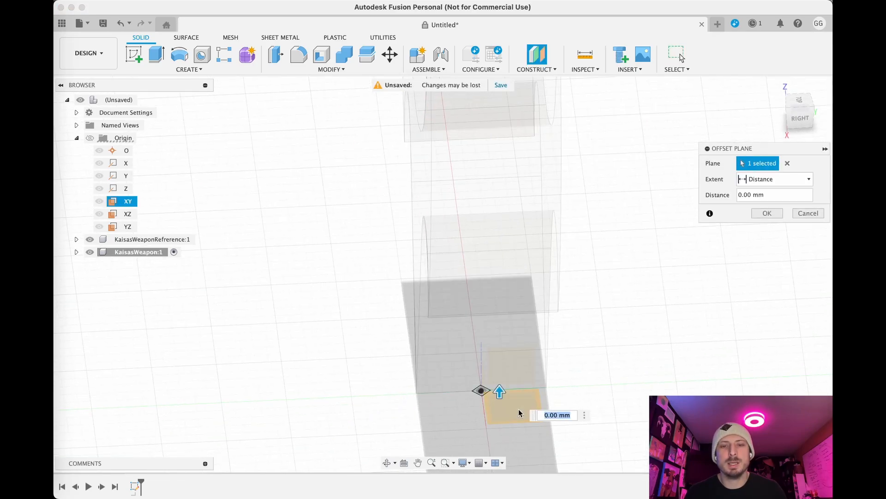
middle_drag(403, 402, 421, 401)
shift+middle_drag(368, 314, 410, 383)
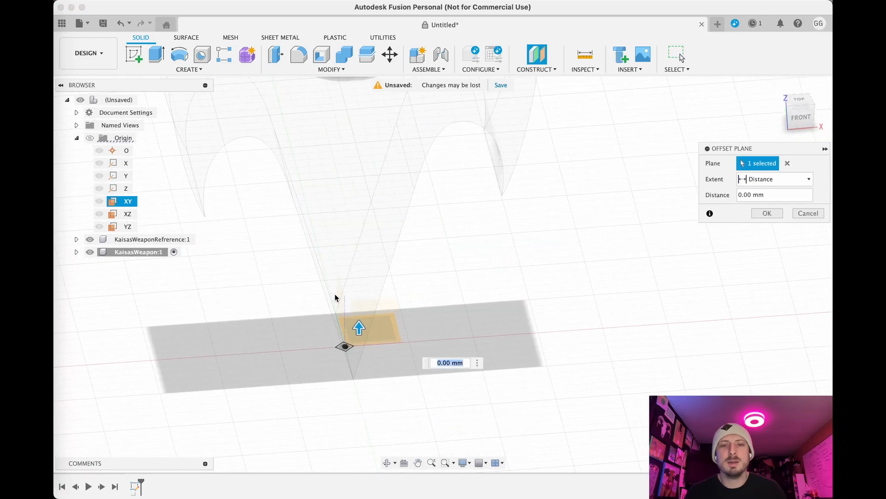
drag(359, 327, 358, 125)
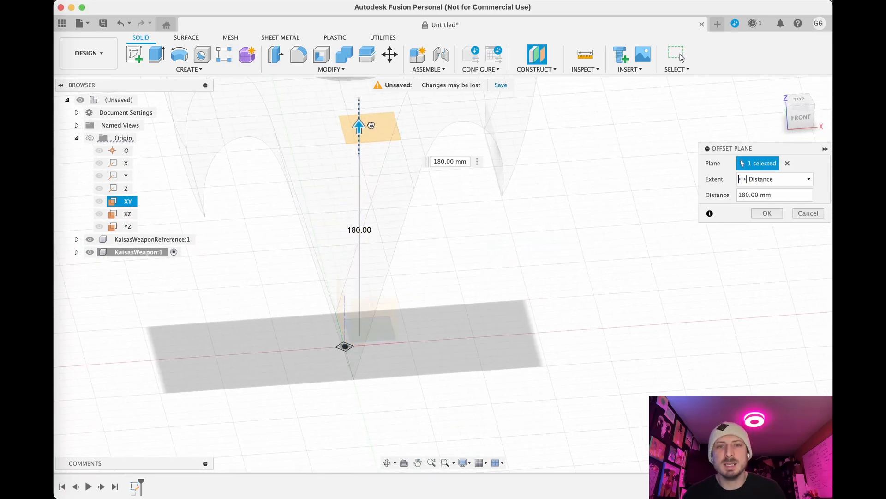
shift+middle_drag(467, 277, 501, 259)
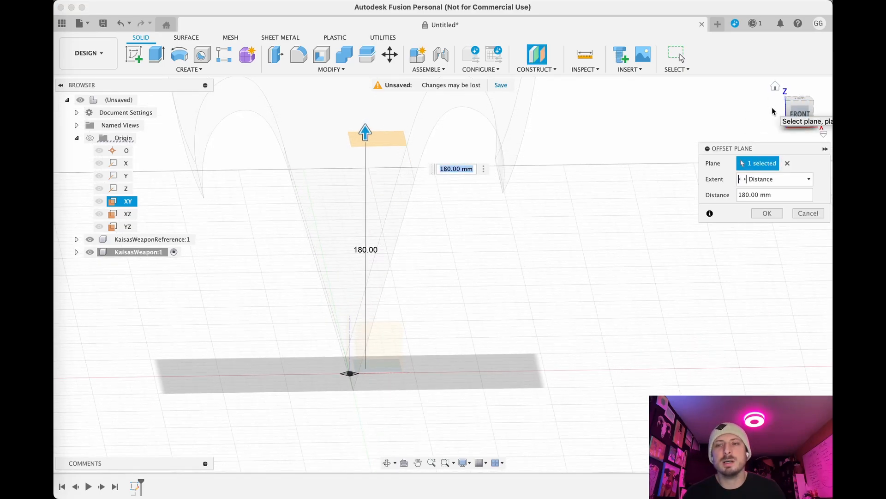
Set the offset plane's distance to 225 mm, level with the tops of the reference's side arches, and create it
click(798, 116)
middle_drag(514, 179, 554, 315)
drag(360, 310, 360, 258)
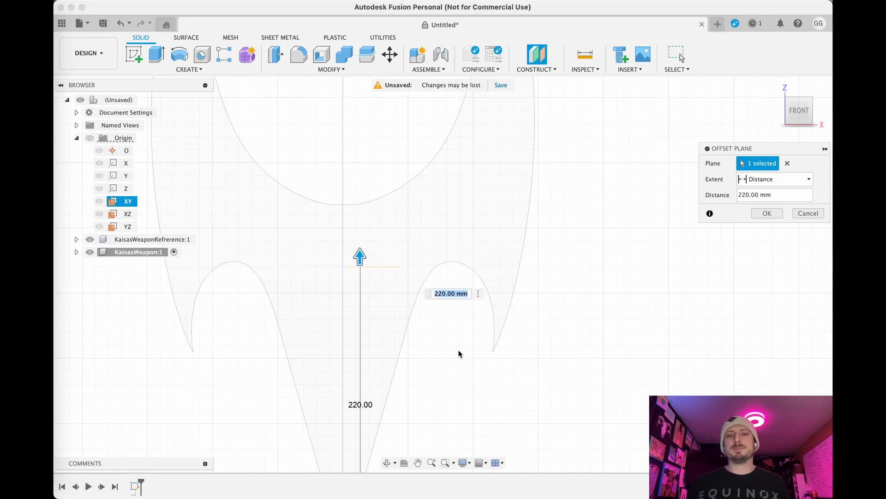
scroll(454, 349, up, 3)
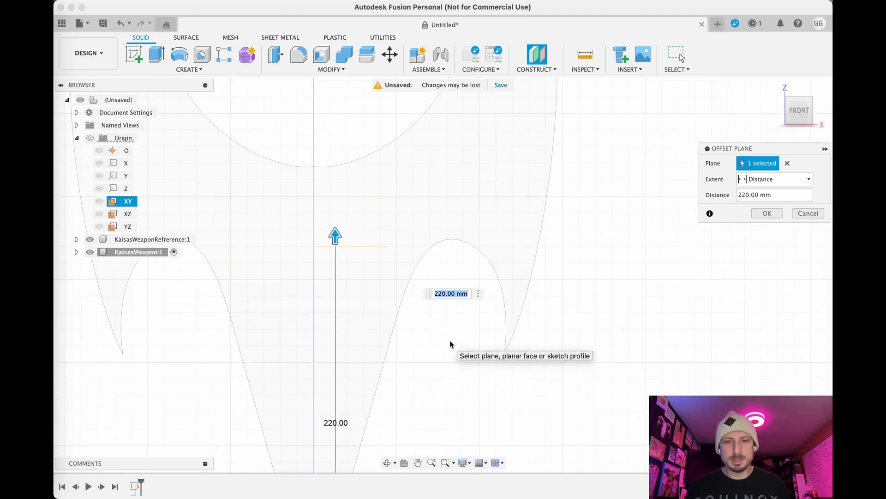
click(440, 294)
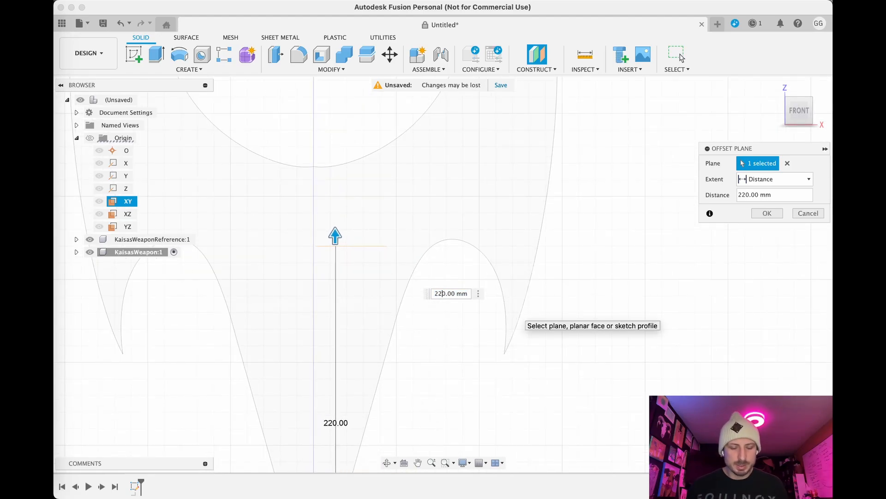
key(BackSpace)
text(3)
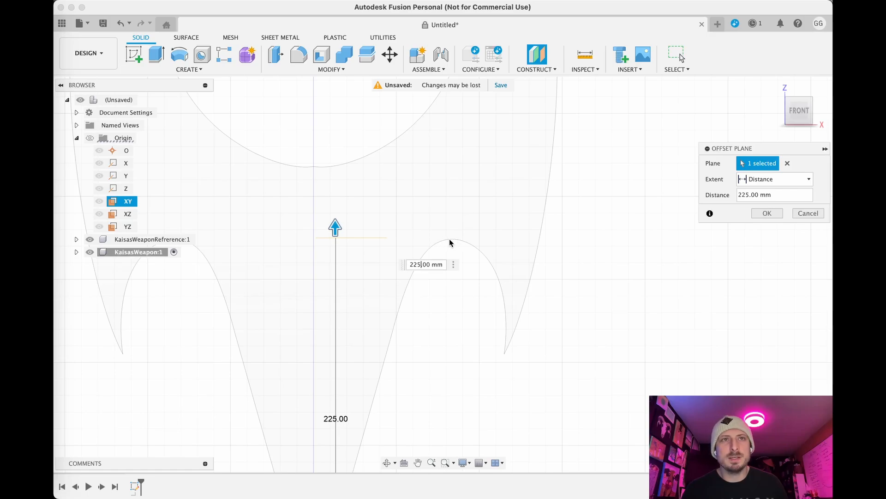
scroll(456, 358, down, 3)
middle_drag(485, 405, 466, 309)
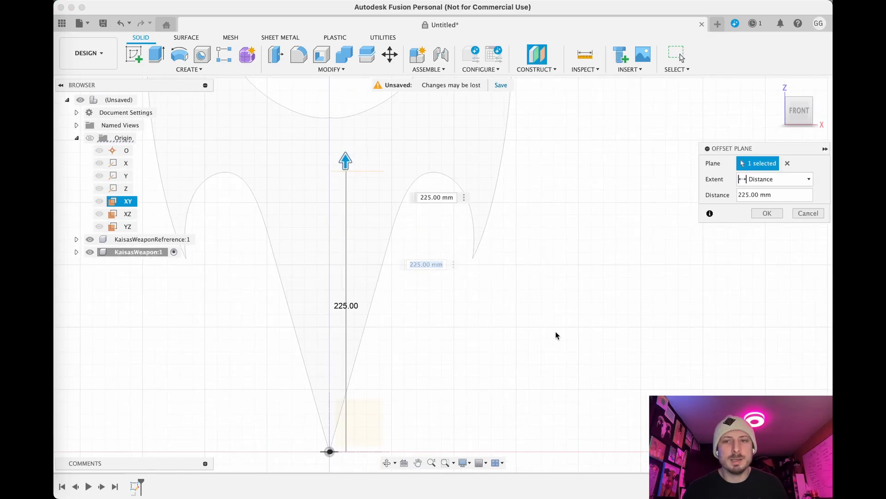
click(764, 213)
Hide the KaisasWeaponRefrerence component and start a new sketch on the offset plane
shift+middle_drag(614, 285, 598, 300)
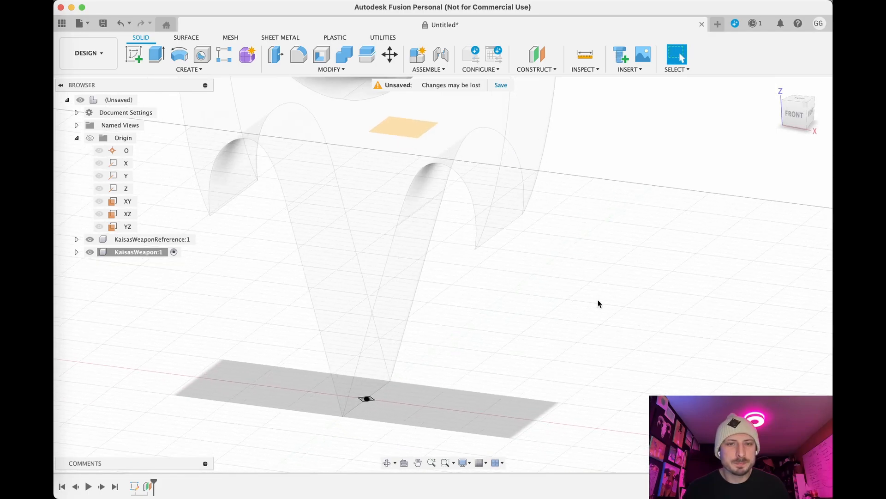
click(133, 54)
scroll(414, 129, up, 3)
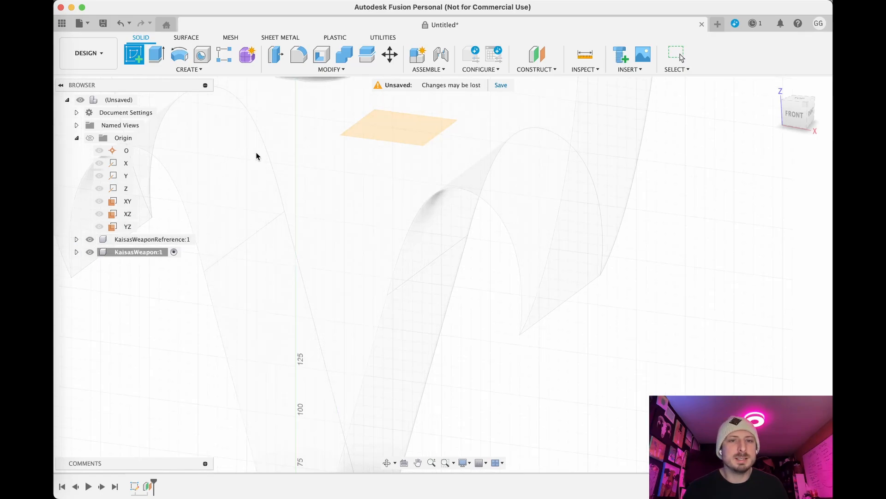
click(90, 239)
double_click(145, 251)
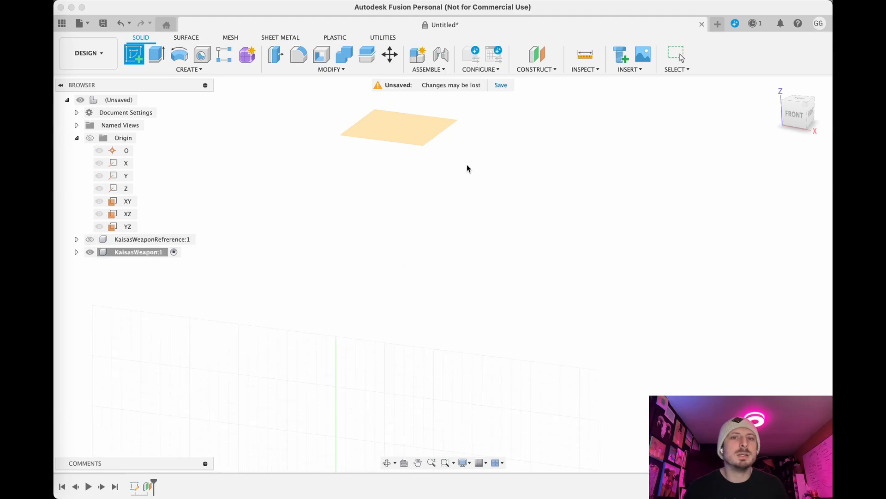
click(415, 126)
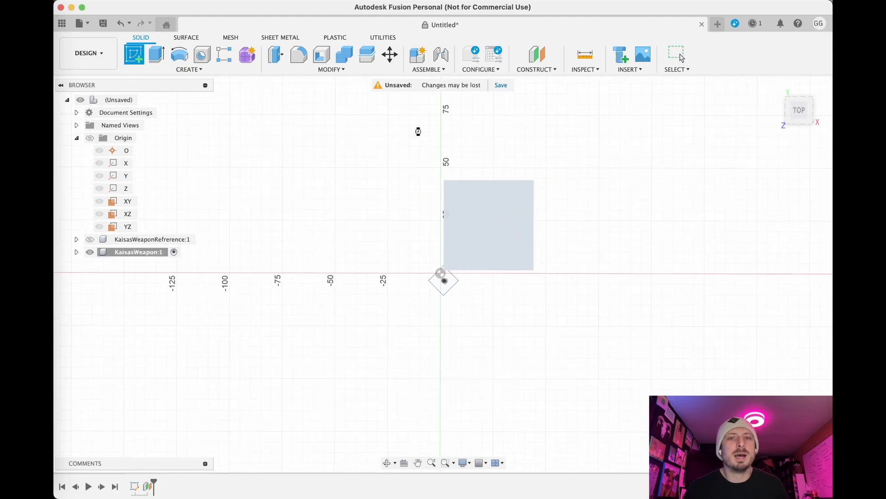
Examine the new sketch plane's position relative to the lower polygon, from an angle and from directly above
scroll(370, 193, down, 5)
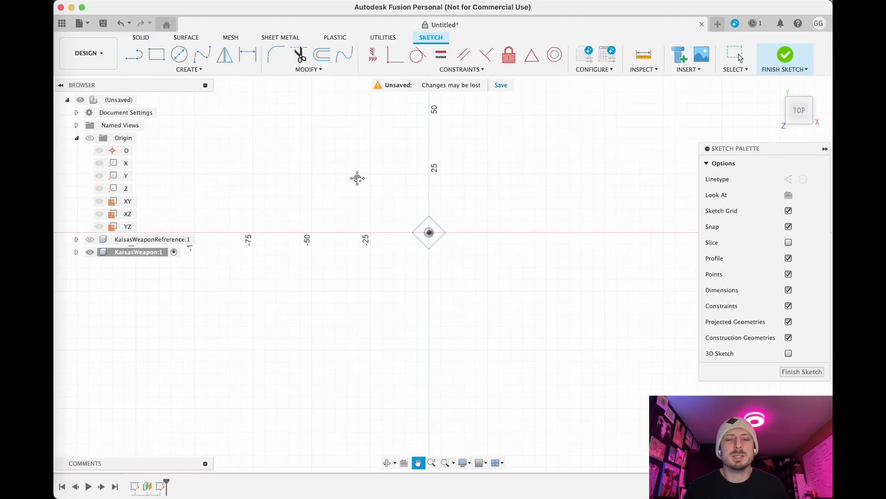
mouse_move(352, 186)
shift+middle_down()
mouse_move(382, 247)
mouse_move(372, 277)
mouse_move(371, 218)
mouse_move(370, 245)
shift+middle_up()
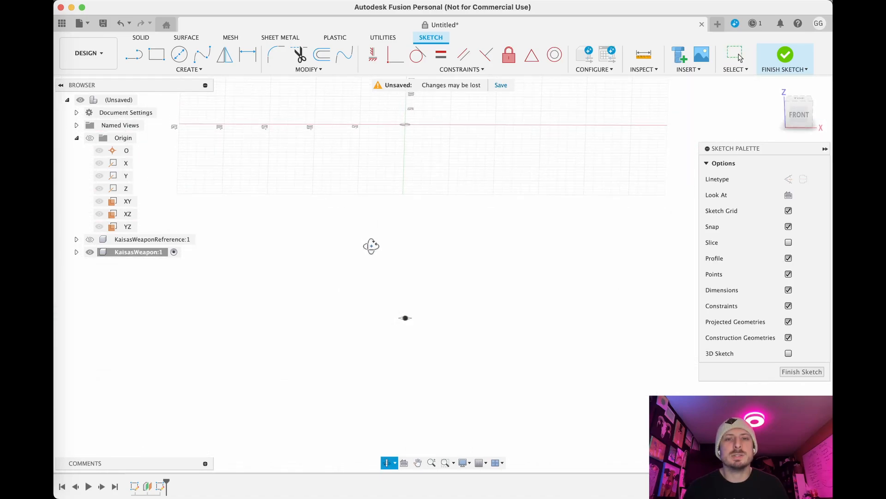
shift+middle_drag(414, 215, 415, 243)
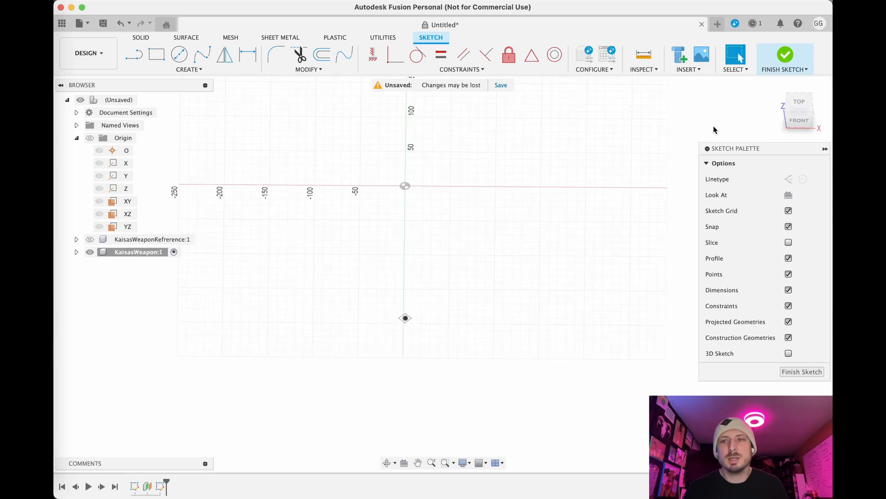
click(800, 105)
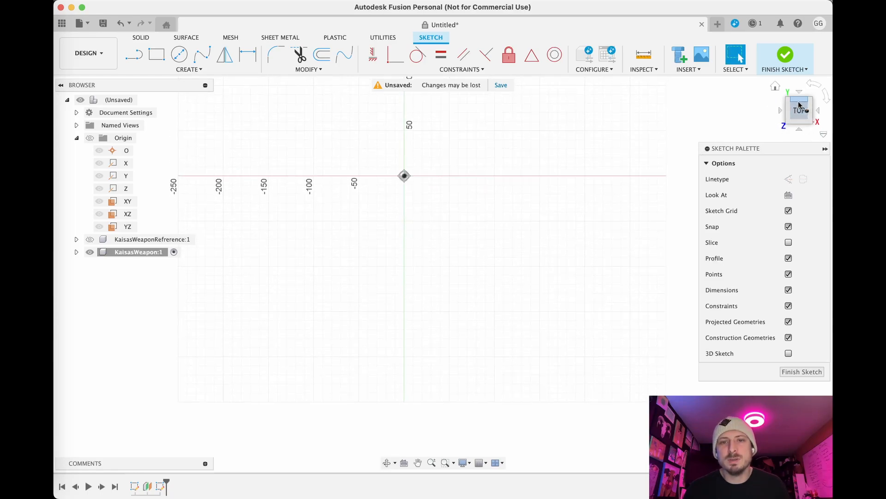
scroll(440, 182, up, 4)
mouse_move(377, 182)
middle_down()
mouse_move(489, 196)
mouse_move(518, 210)
middle_up()
scroll(518, 203, up, 3)
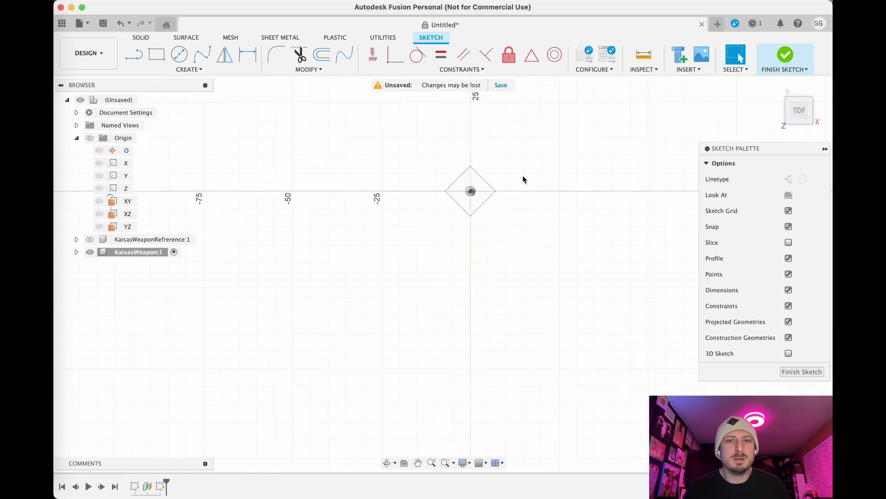
middle_drag(535, 163, 514, 223)
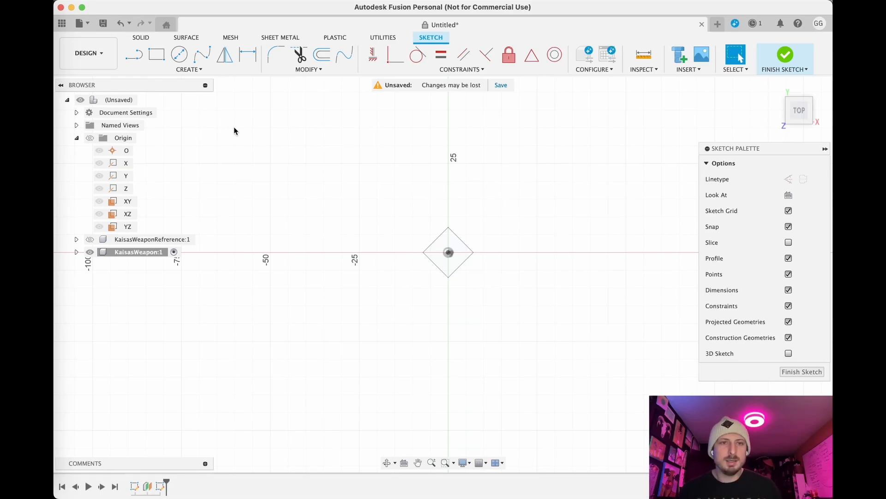
Project the four edges of the lower polygon into the new sketch as construction lines and finish the sketch
click(325, 58)
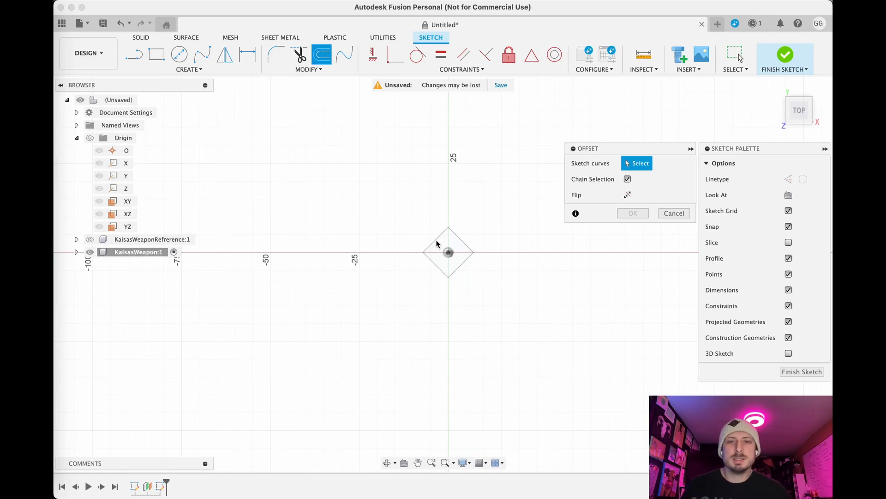
key(Escape)
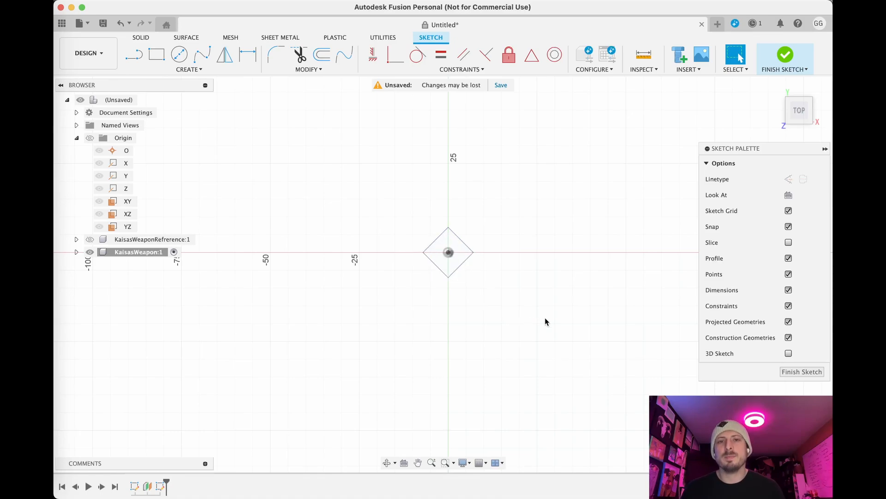
key(p)
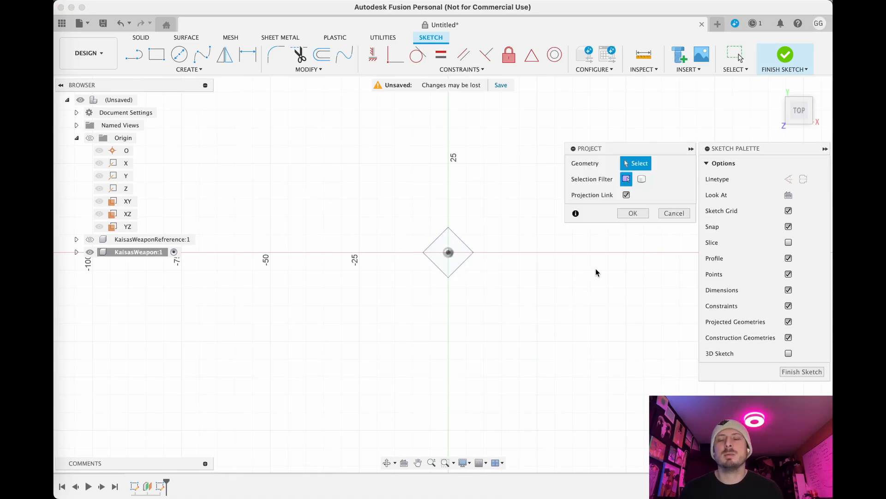
click(463, 246)
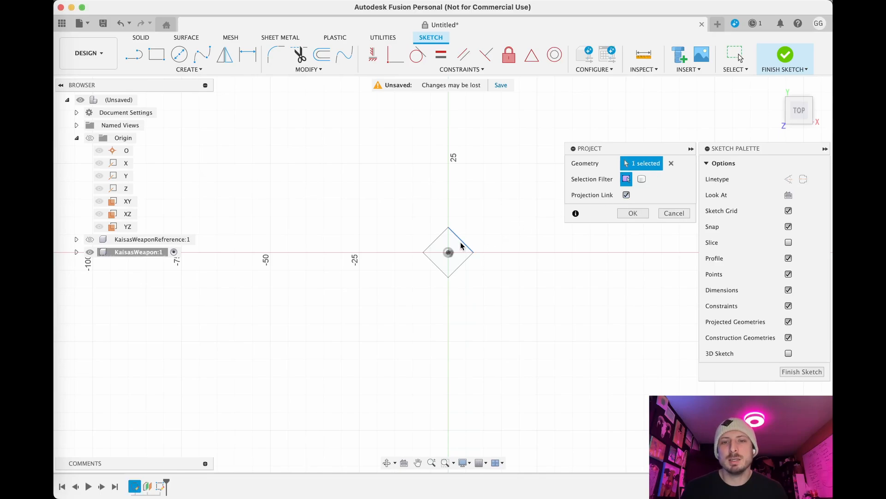
click(430, 248)
click(433, 260)
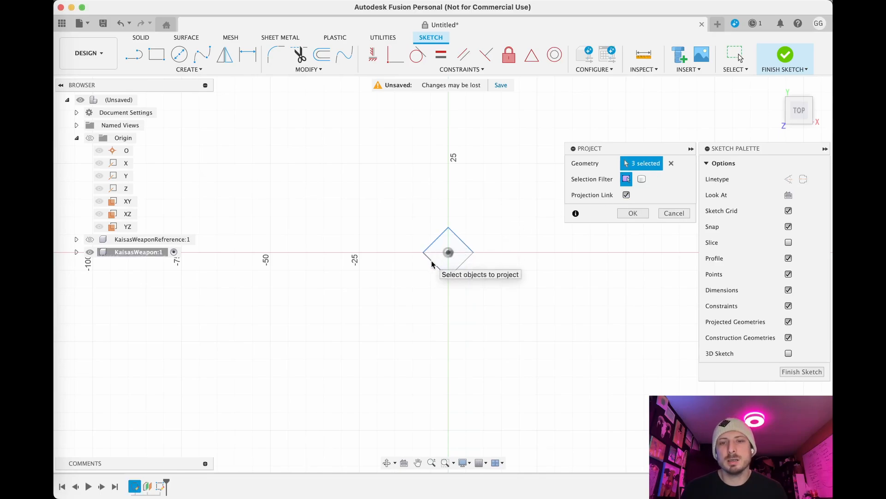
click(464, 265)
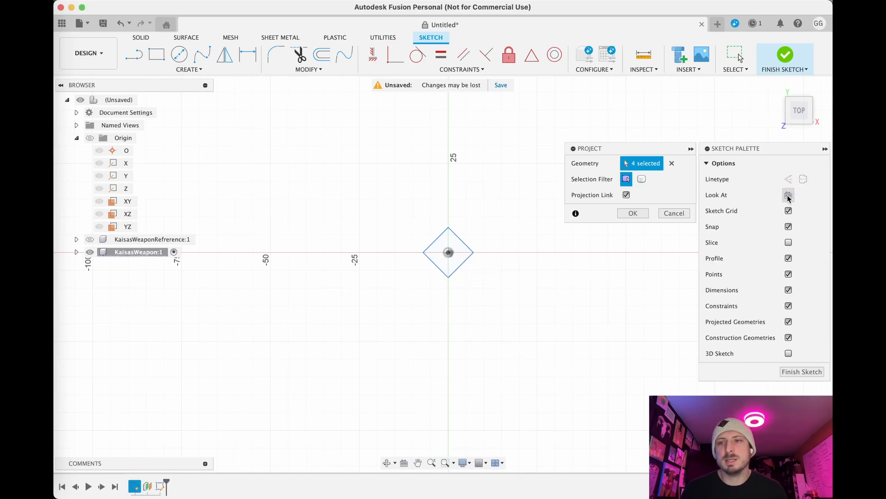
click(788, 179)
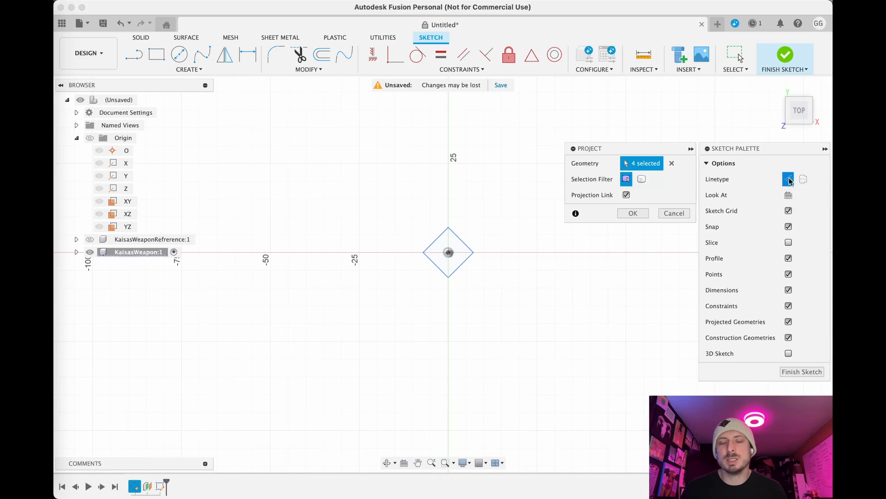
click(807, 372)
mouse_move(547, 308)
shift+middle_down()
mouse_move(548, 295)
mouse_move(550, 305)
shift+middle_up()
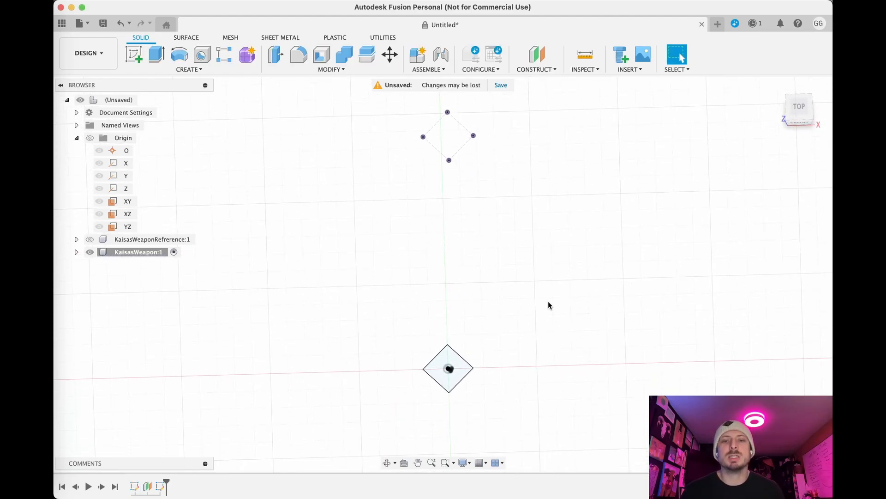
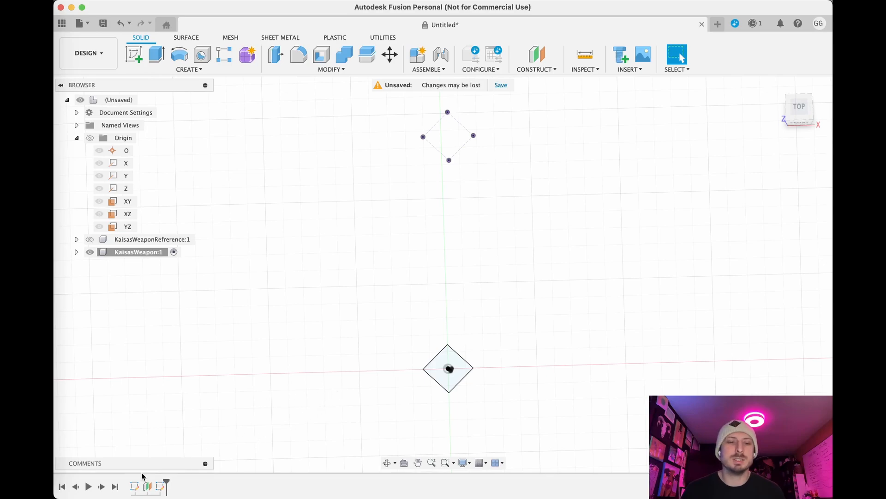
Reopen the upper plane's sketch and start an outward offset of the projected polygon at about 16.7 mm
right_click(163, 488)
click(228, 367)
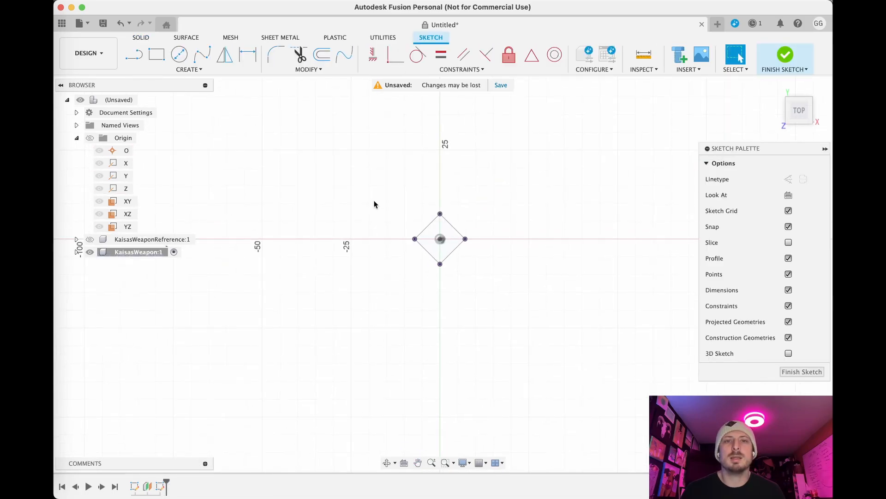
click(321, 56)
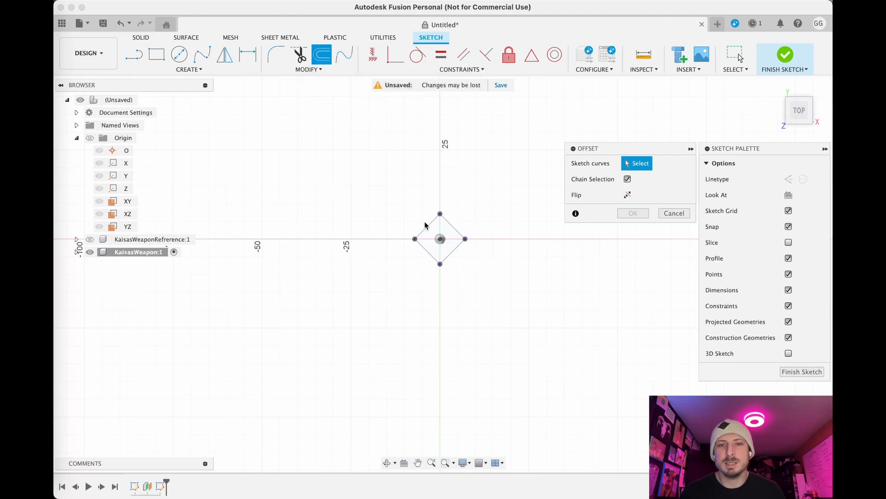
scroll(428, 226, up, 5)
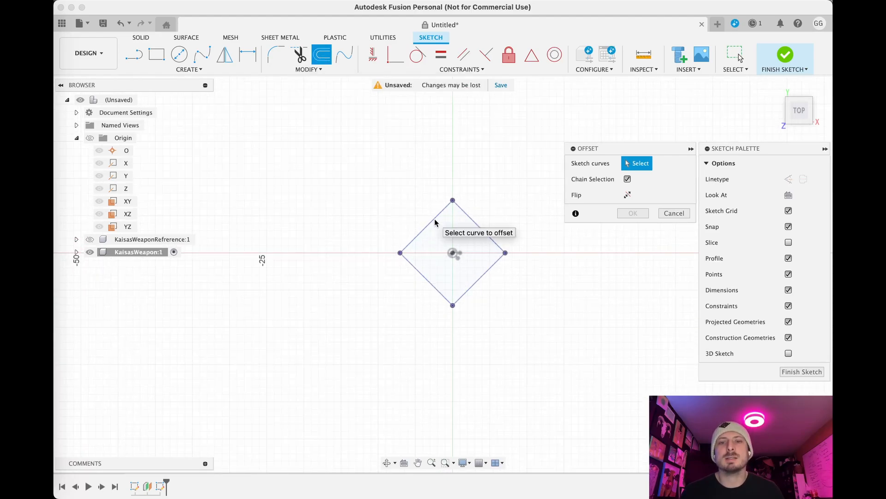
click(435, 222)
scroll(435, 220, down, 3)
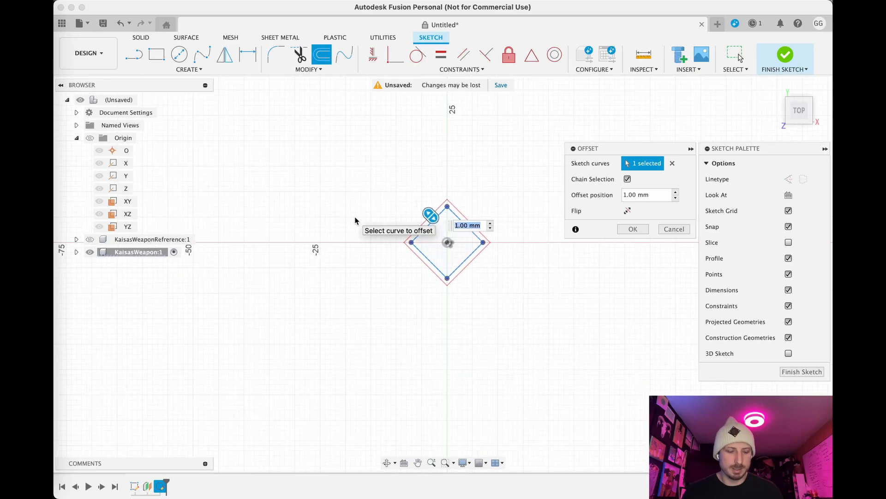
drag(434, 217, 362, 175)
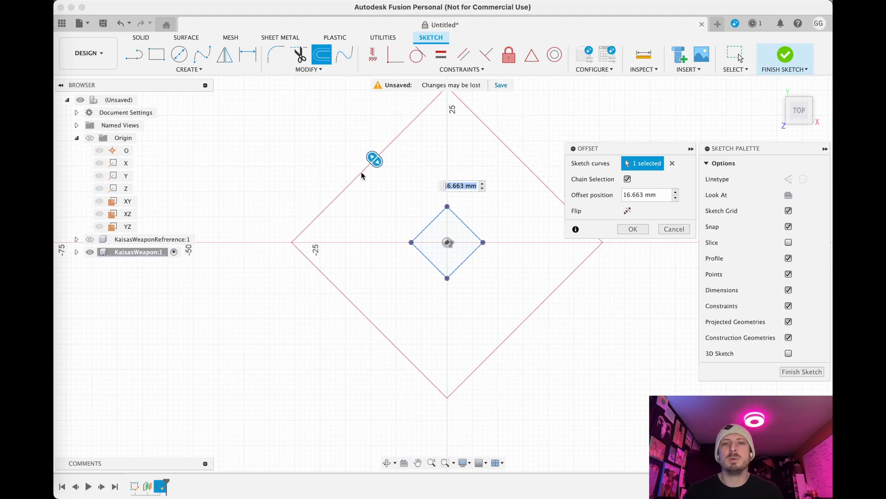
Show the KaisasWeaponRefrerence component for comparison, set the polygon's outward offset to 40 mm and finish the sketch
scroll(362, 175, down, 5)
shift+middle_drag(497, 306, 485, 283)
middle_drag(386, 317, 341, 442)
click(89, 239)
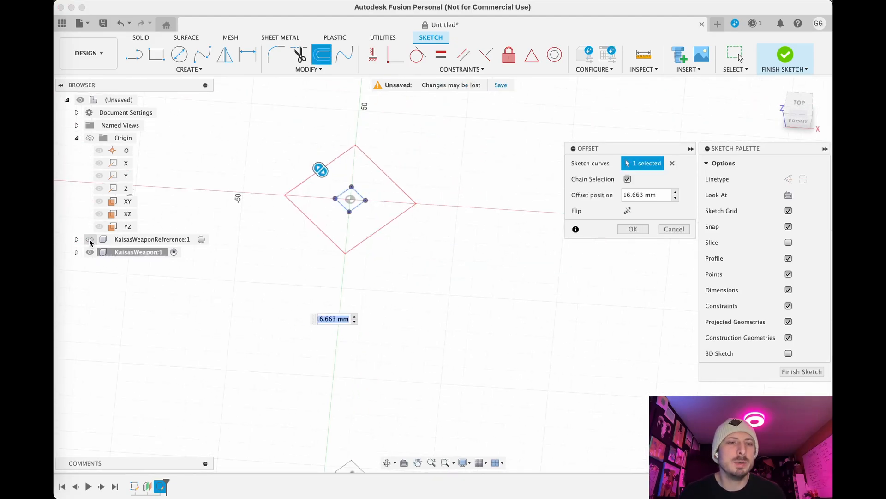
scroll(287, 292, down, 4)
shift+middle_drag(456, 391, 423, 367)
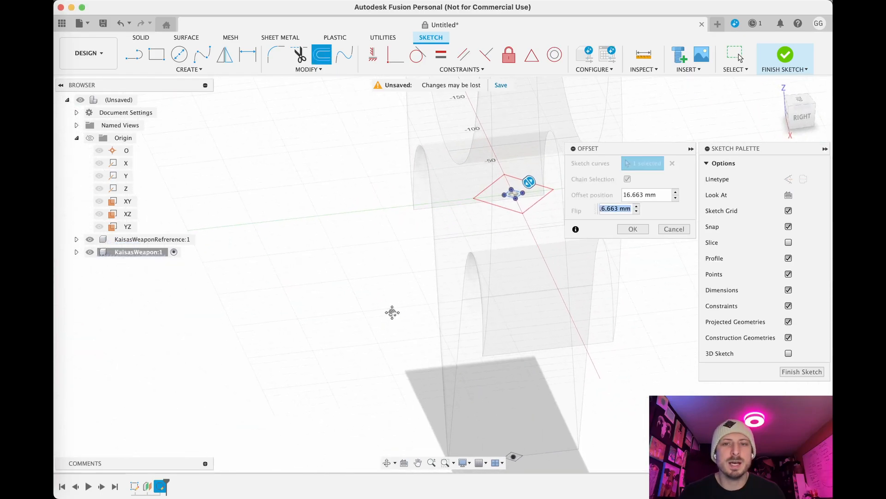
middle_drag(397, 310, 313, 369)
drag(446, 238, 463, 226)
text(40)
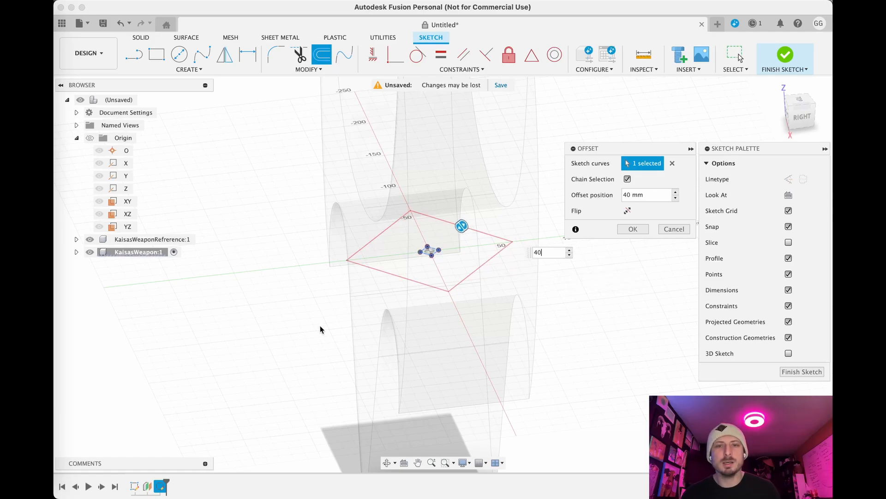
click(639, 228)
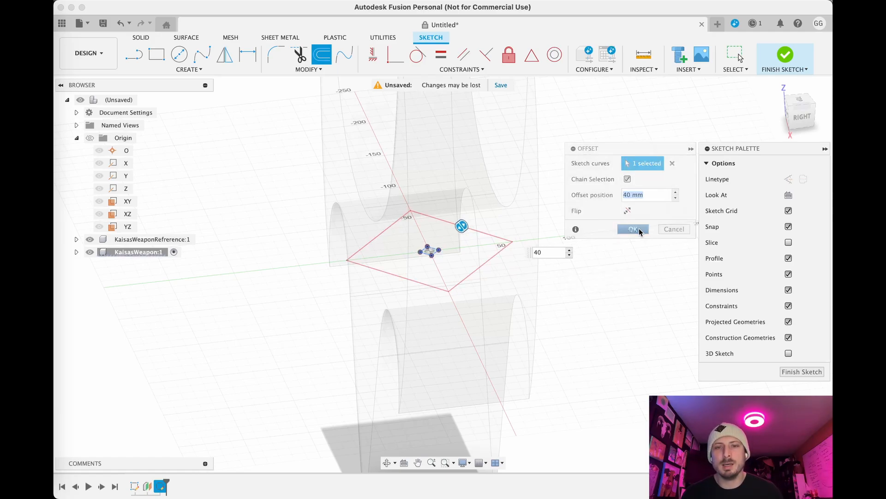
click(776, 55)
mouse_move(624, 247)
shift+middle_down()
mouse_move(671, 255)
mouse_move(636, 248)
mouse_move(596, 297)
mouse_move(597, 327)
mouse_move(472, 378)
shift+middle_up()
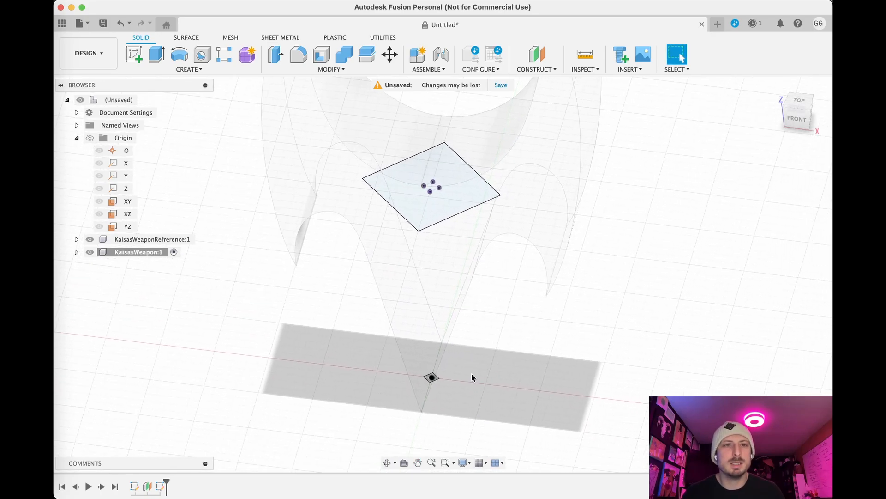
click(182, 71)
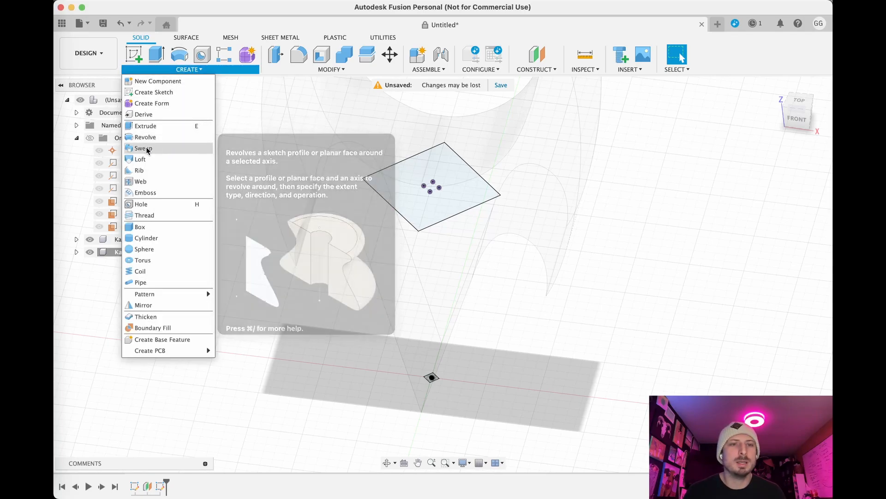
click(201, 68)
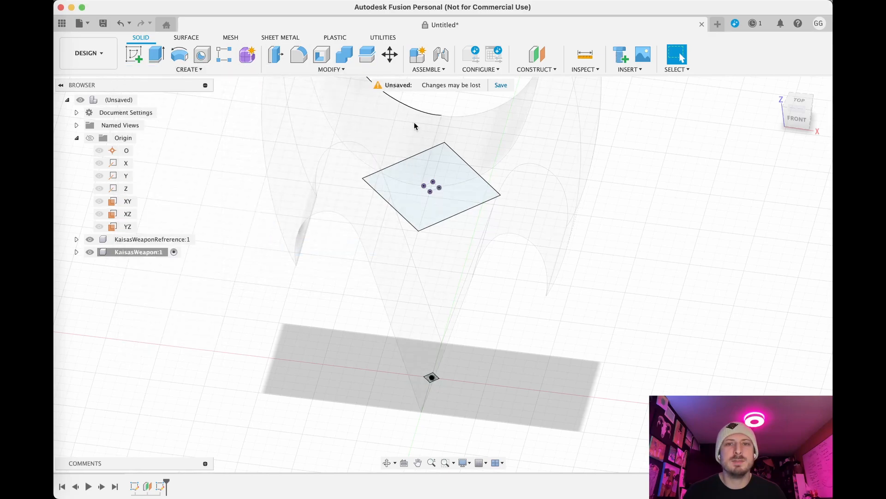
middle_drag(229, 172, 199, 226)
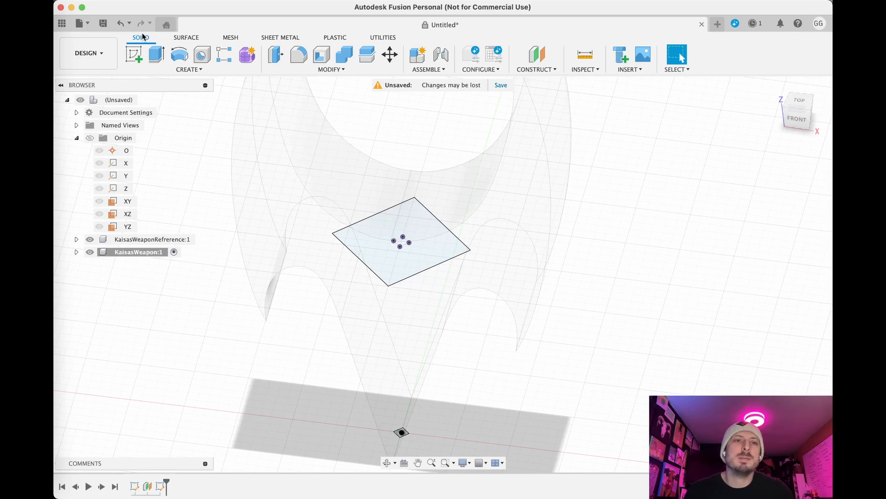
Start a Loft and pick the small polygon at the origin as the first profile
click(194, 70)
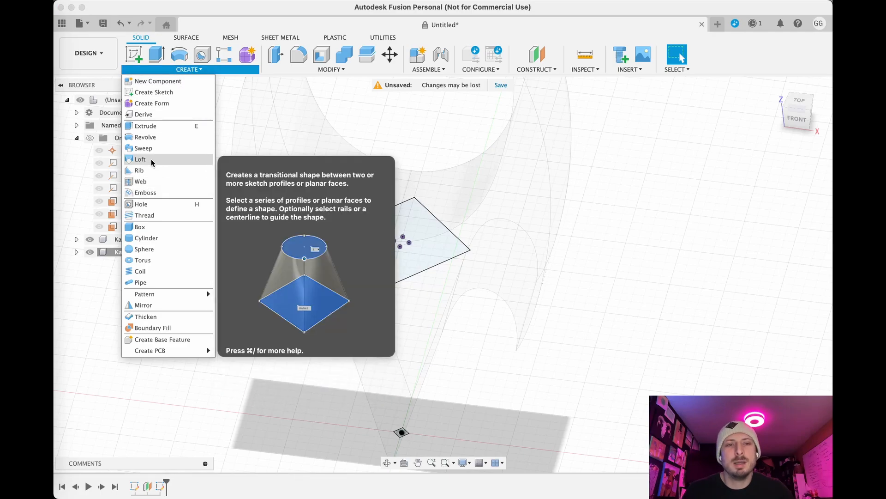
click(151, 158)
middle_drag(251, 348, 180, 223)
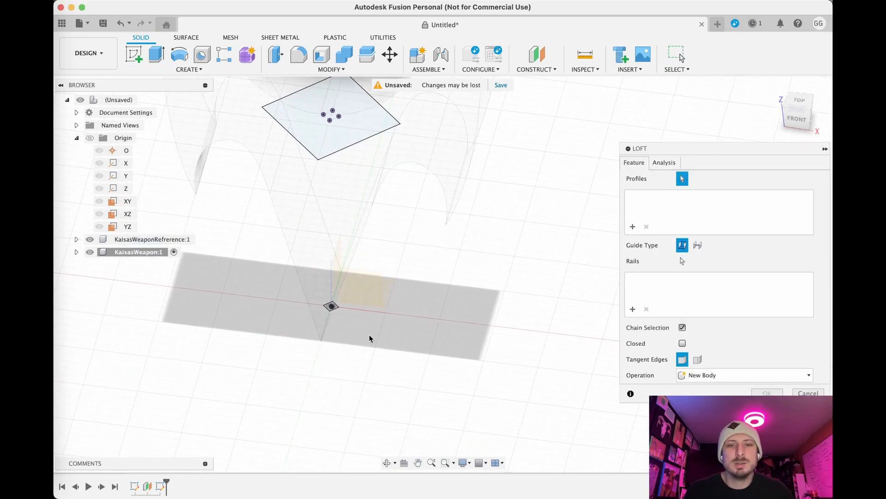
middle_drag(376, 342, 403, 367)
scroll(403, 366, up, 3)
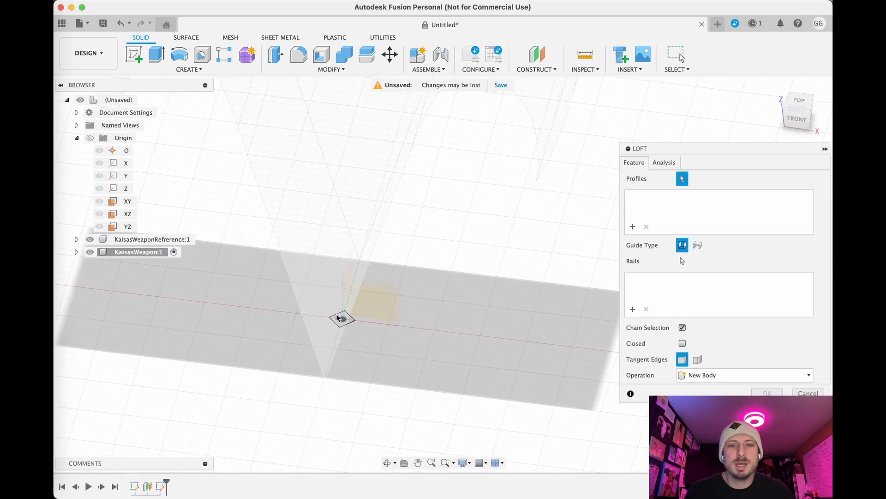
shift+middle_drag(429, 359, 367, 332)
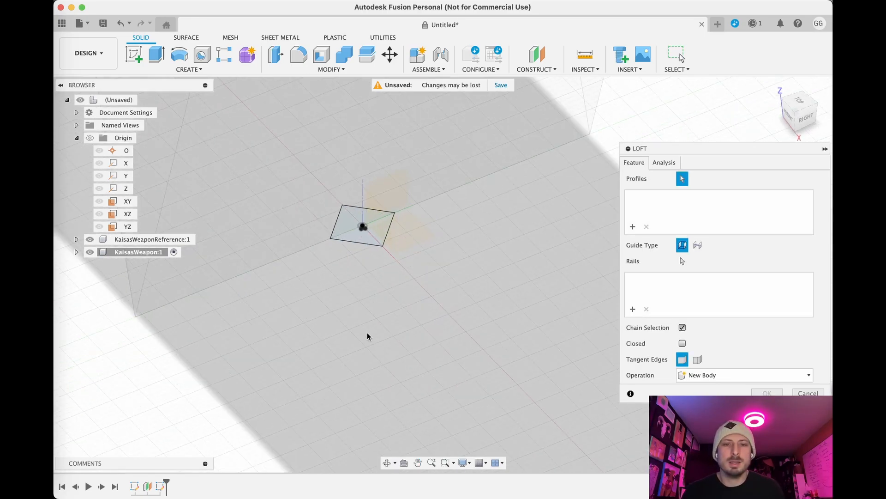
click(378, 234)
Hide the KaisasWeaponRefrerence component and add the large polygon on the upper plane as the second loft profile
scroll(353, 295, down, 10)
middle_drag(442, 290, 515, 471)
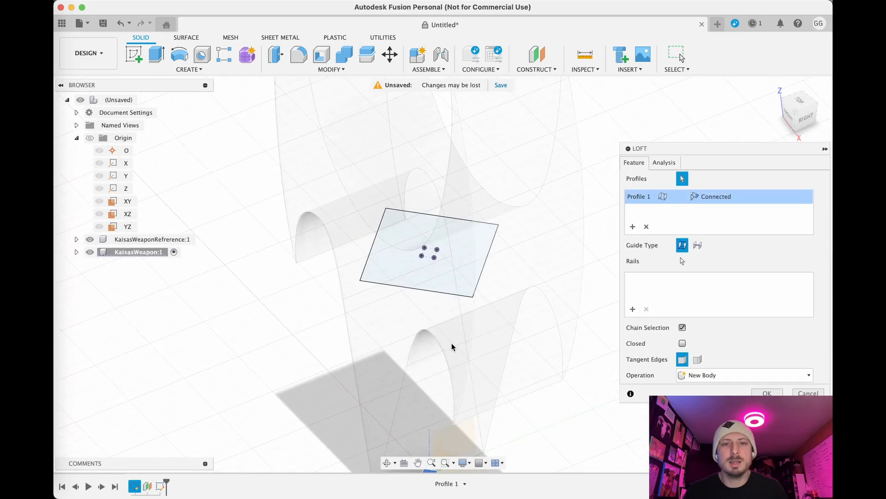
click(90, 240)
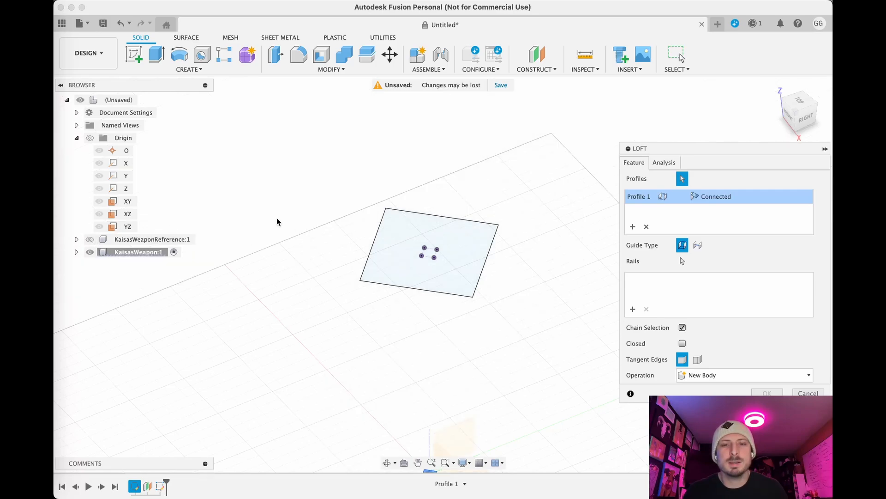
click(393, 264)
shift+middle_drag(393, 264, 492, 314)
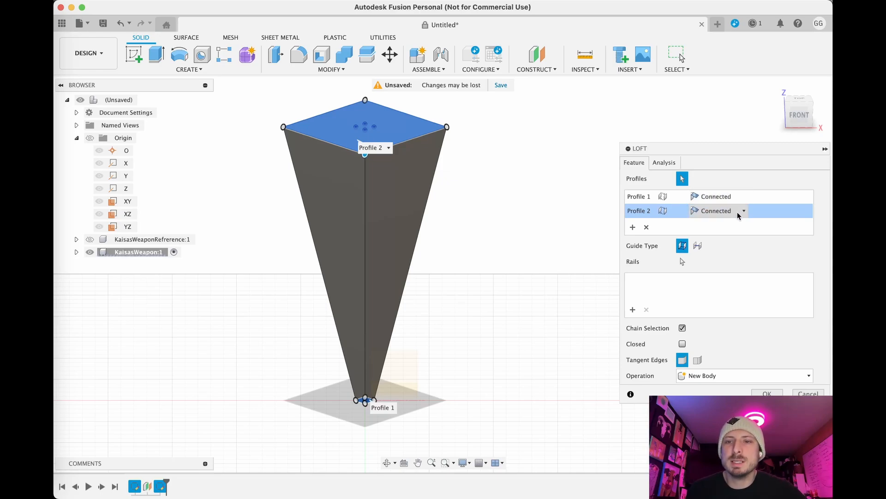
Try the Direction condition on both loft profiles, keeping it on Profile 2 and returning Profile 1 to Connected
click(738, 196)
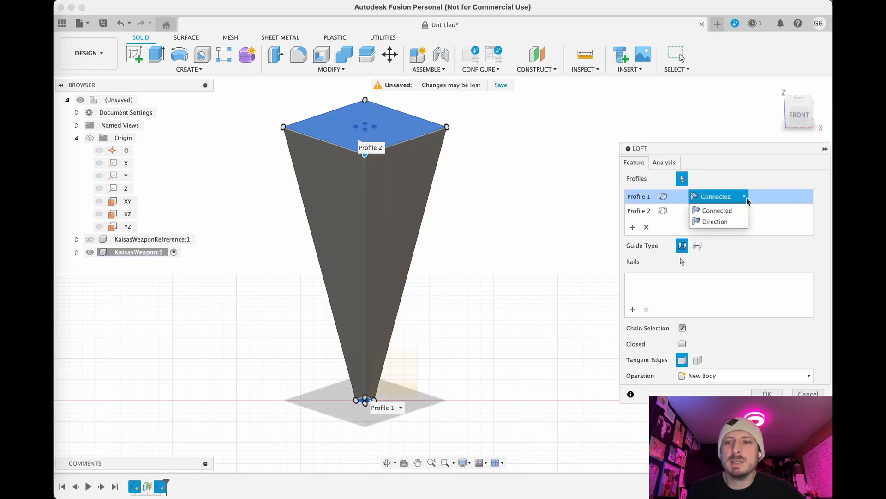
click(734, 222)
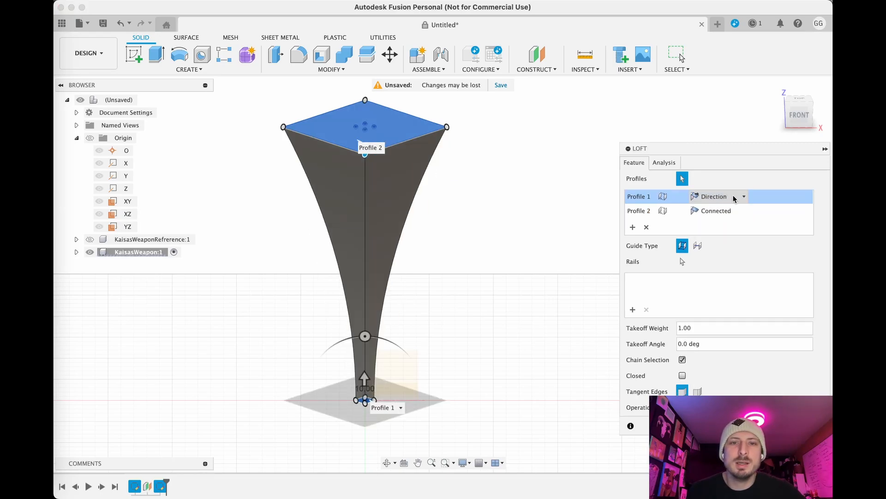
click(743, 211)
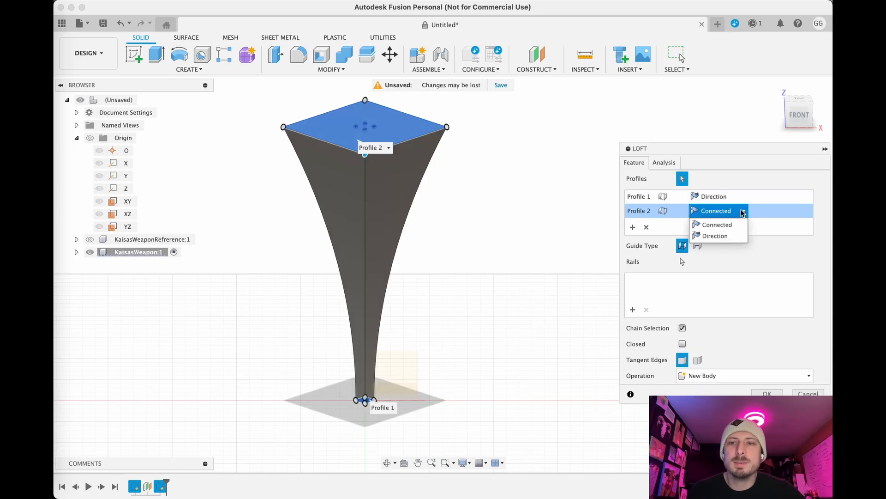
click(735, 236)
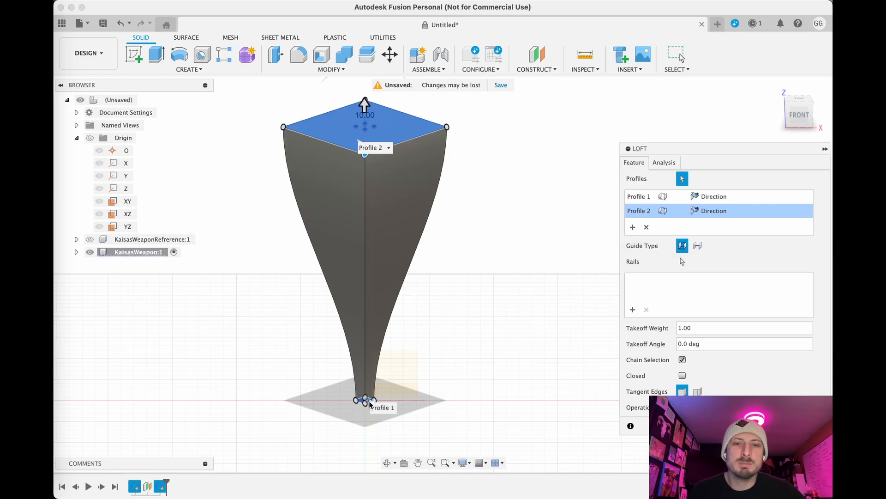
click(731, 196)
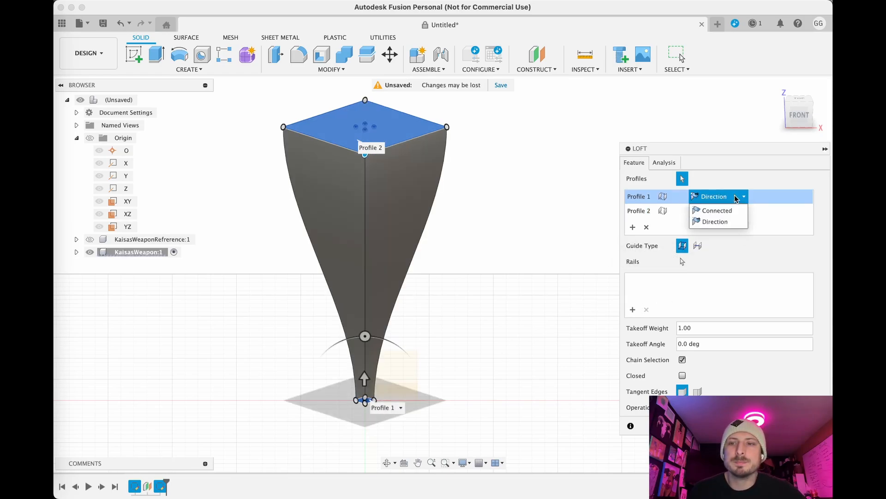
click(728, 210)
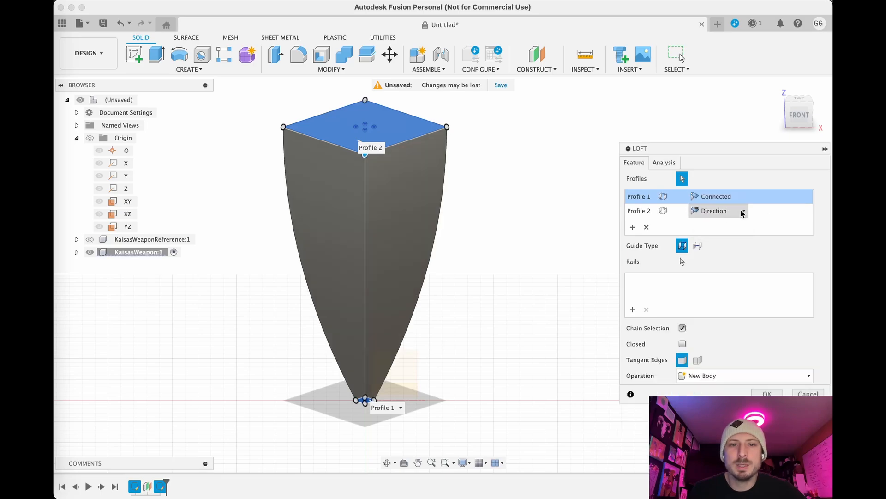
Return Profile 2 to the Connected condition and complete the loft between the two polygons as a new body
click(743, 213)
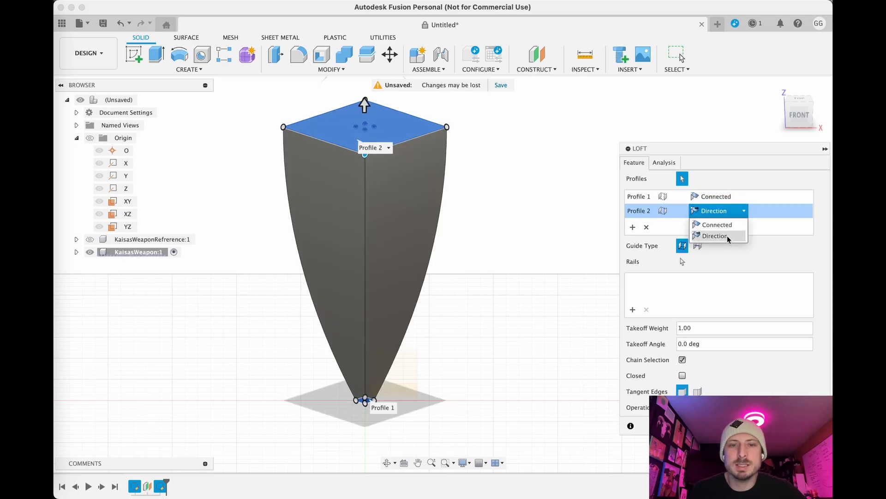
click(728, 237)
click(729, 212)
click(731, 239)
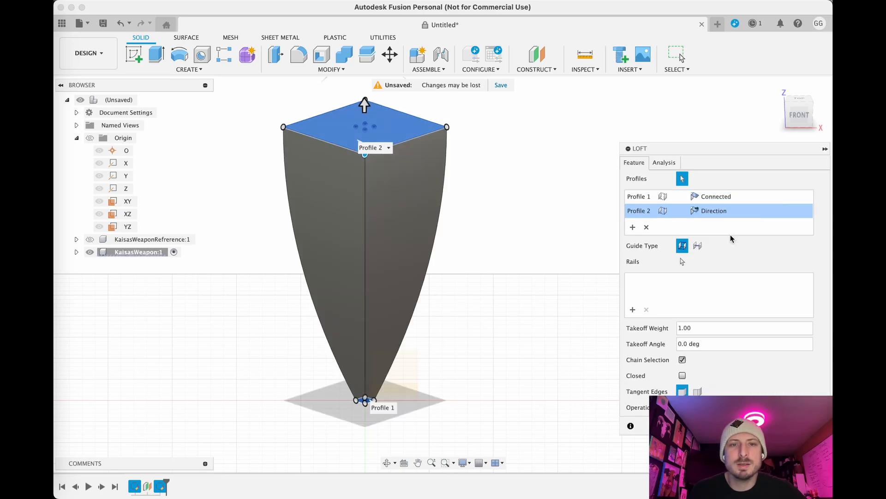
click(731, 212)
click(730, 225)
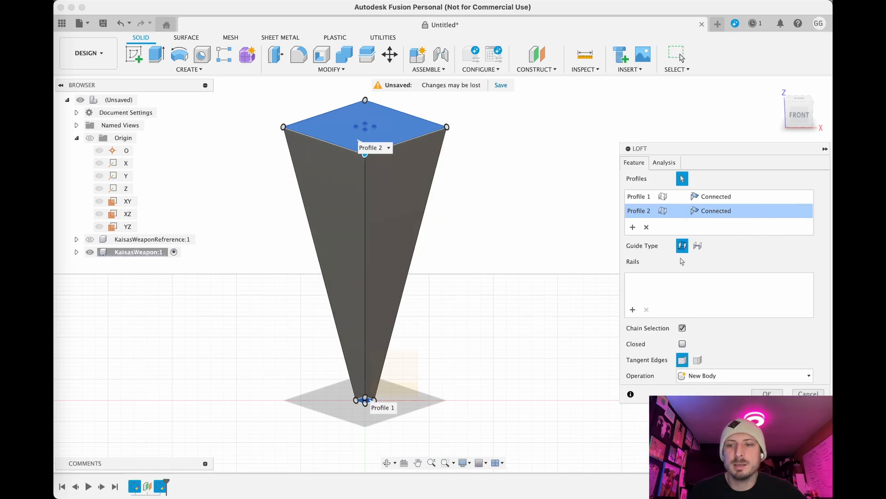
key(Return)
scroll(549, 301, down, 3)
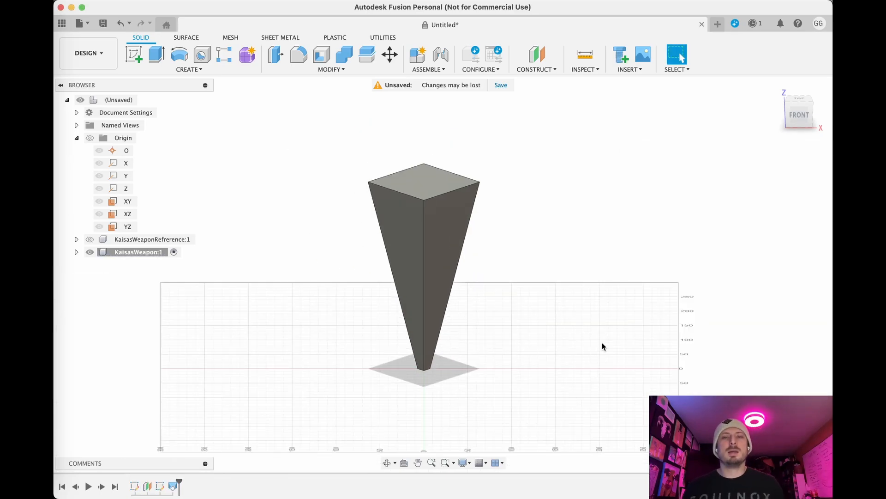
Show the KaisasWeaponRefrerence component and compare its outline with the lofted body from the front
click(90, 239)
shift+middle_drag(342, 349, 353, 396)
scroll(345, 345, down, 3)
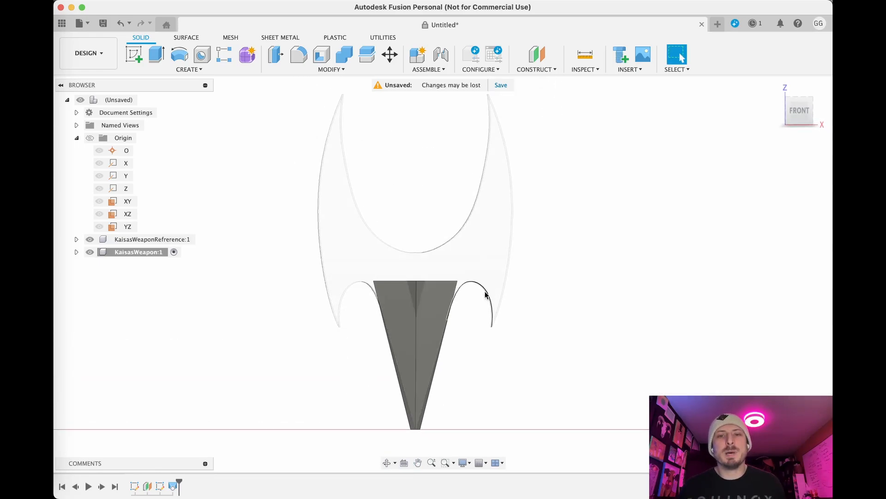
scroll(540, 347, up, 3)
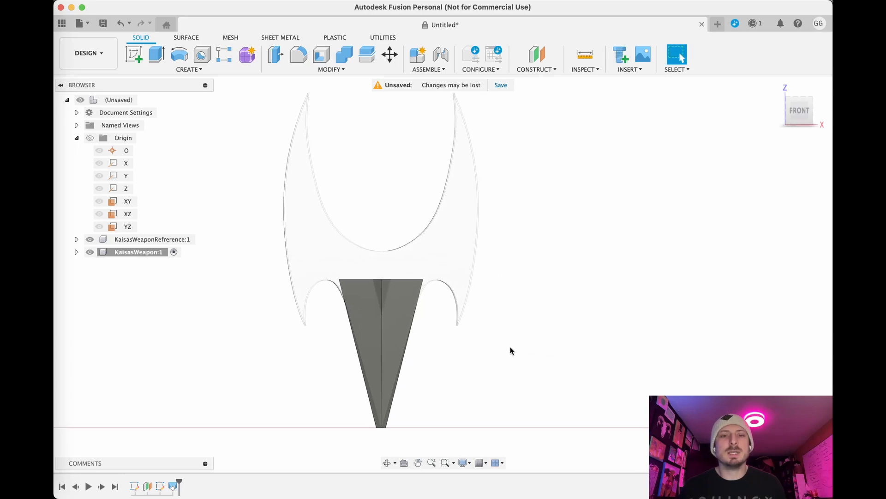
middle_drag(479, 362, 539, 364)
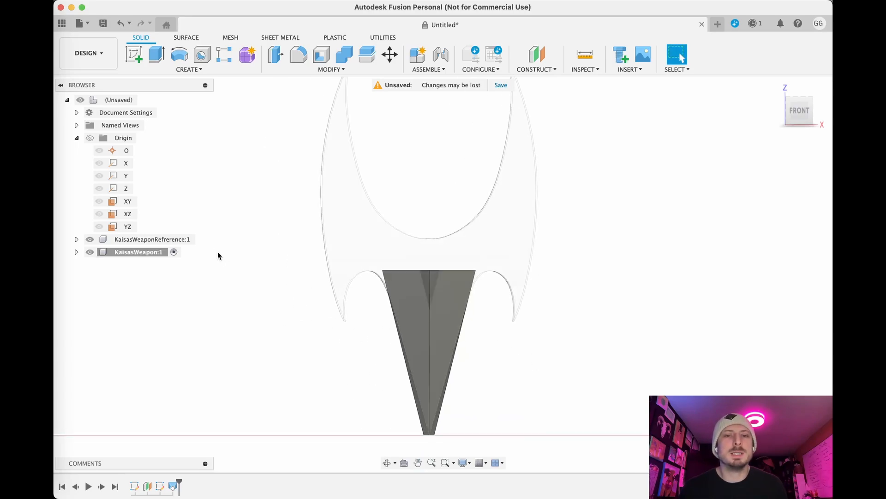
middle_drag(261, 289, 242, 271)
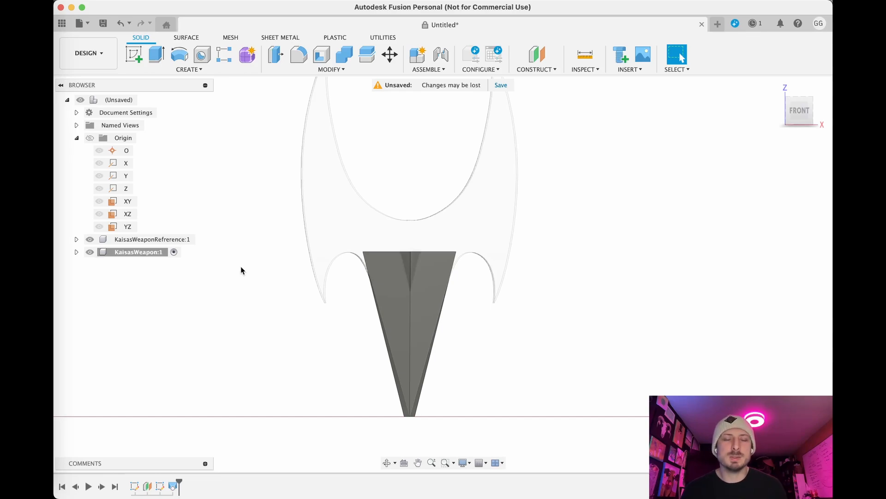
middle_drag(252, 290, 231, 309)
scroll(238, 302, down, 2)
scroll(240, 301, up, 3)
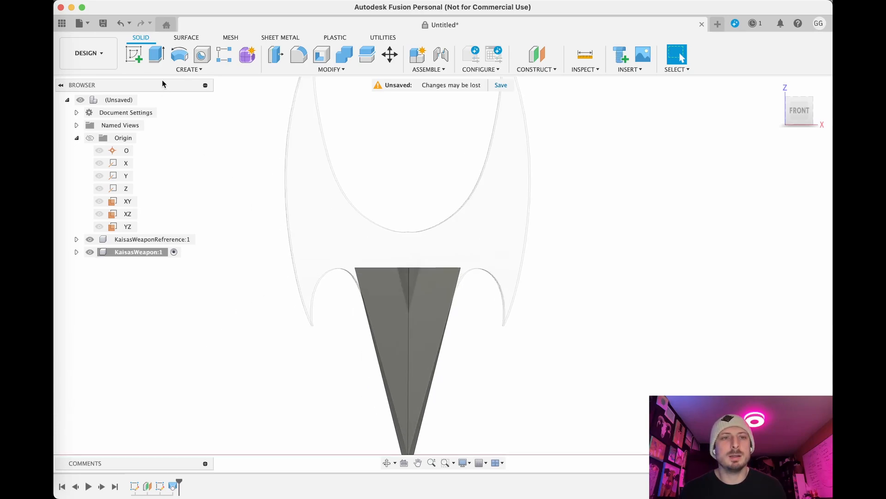
Start a new sketch on the XZ origin plane, facing the front of the weapon
click(131, 54)
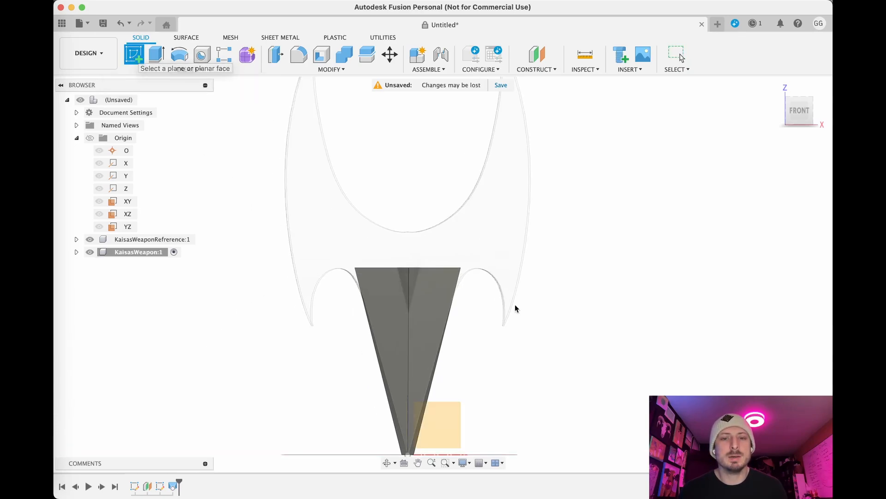
mouse_move(577, 412)
shift+middle_down()
mouse_move(552, 396)
mouse_move(548, 426)
mouse_move(554, 341)
mouse_move(544, 351)
shift+middle_up()
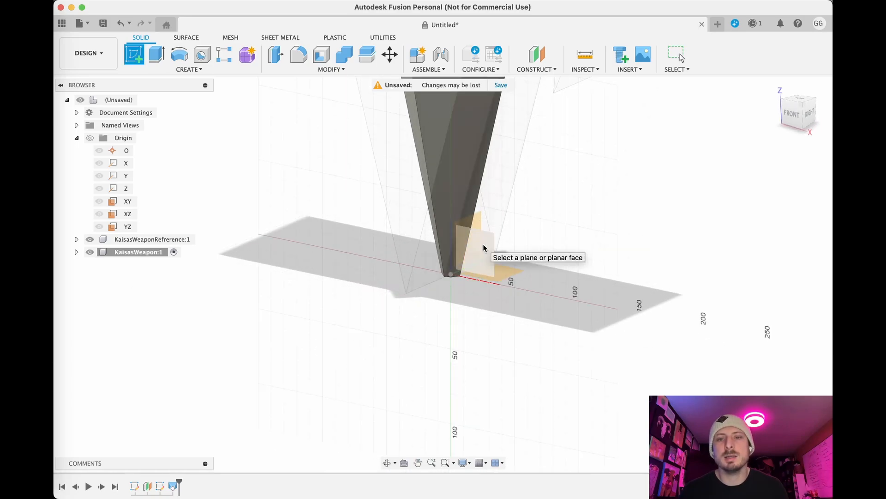
scroll(483, 244, down, 5)
shift+middle_drag(414, 345, 450, 326)
middle_drag(313, 254, 292, 385)
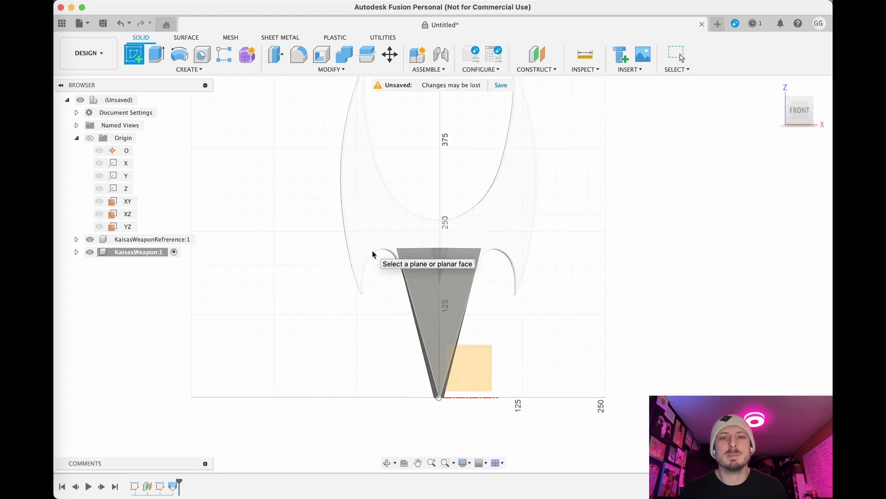
click(479, 361)
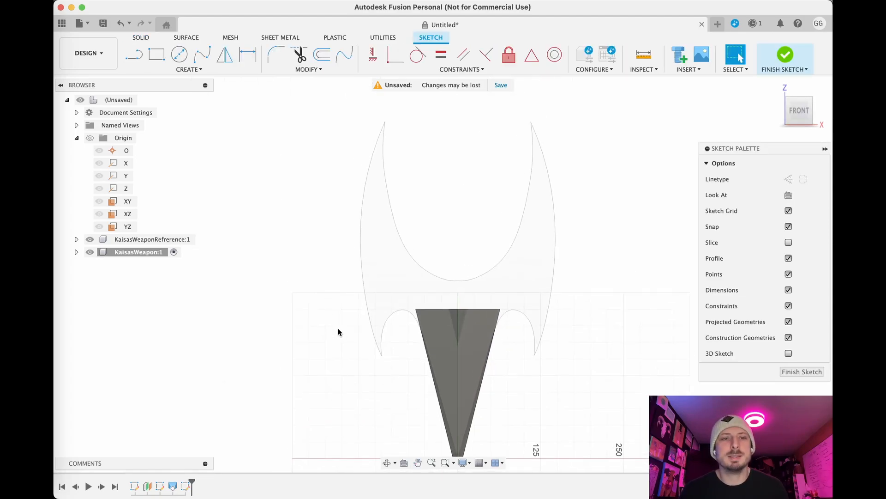
scroll(338, 328, up, 3)
mouse_move(338, 328)
middle_down()
mouse_move(297, 285)
mouse_move(229, 240)
middle_up()
shift+middle_drag(252, 388, 250, 387)
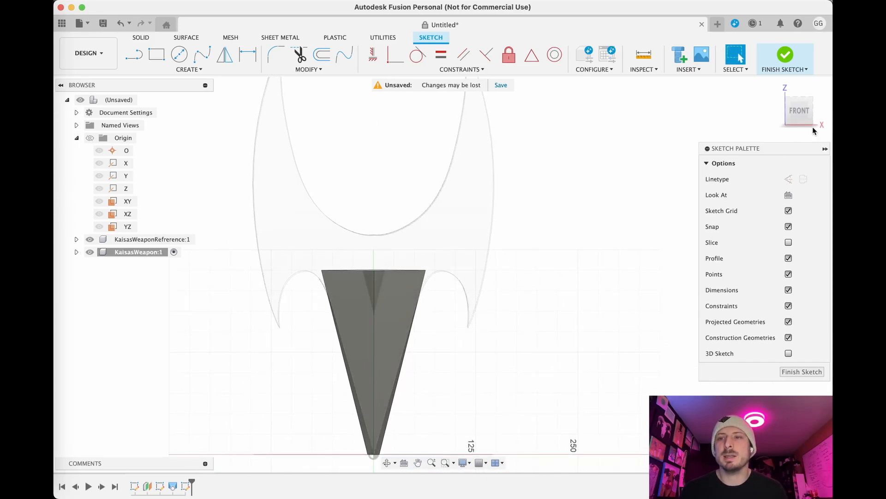
click(803, 114)
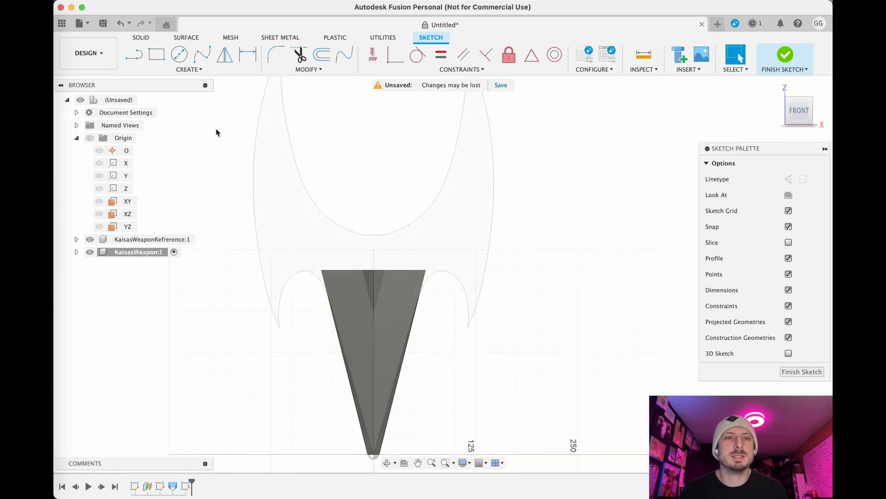
Begin a fit point spline at the lower tip of the reference's left blade
click(202, 59)
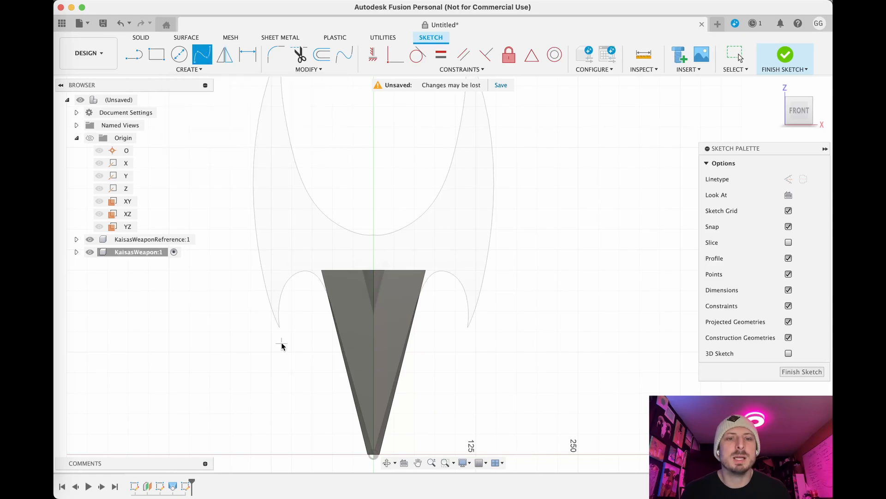
scroll(284, 346, up, 10)
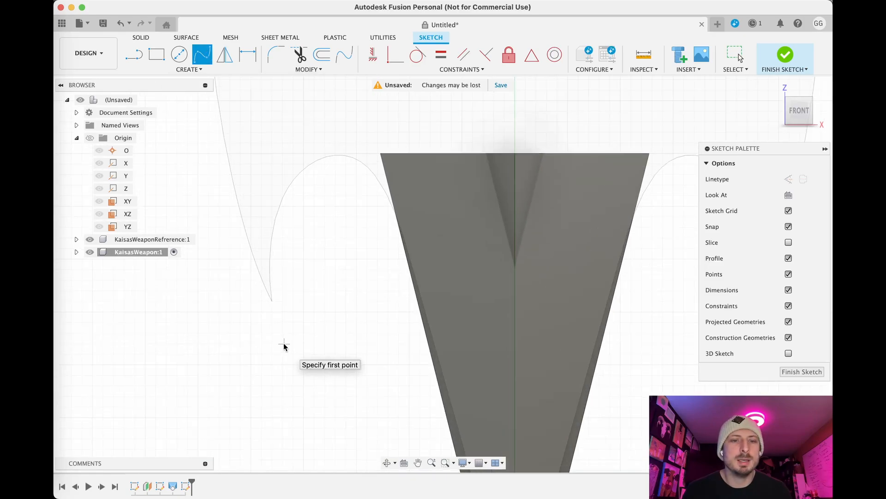
middle_drag(242, 291, 326, 400)
scroll(354, 395, up, 4)
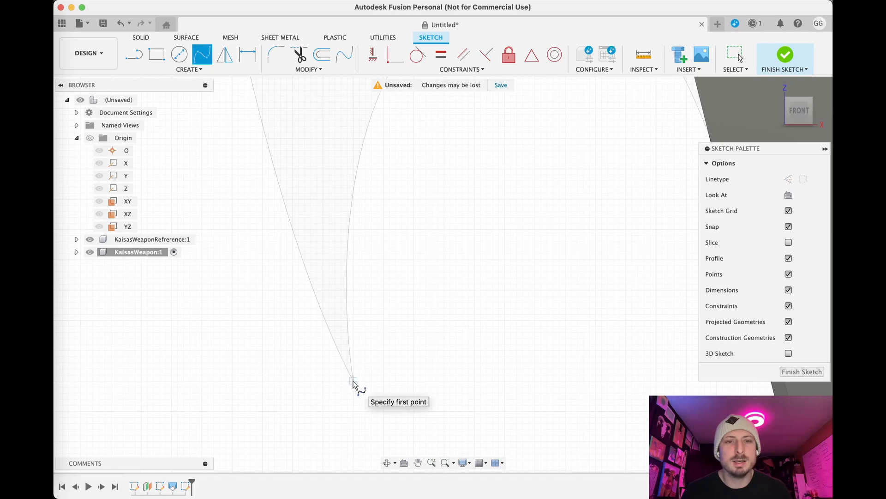
scroll(390, 404, down, 5)
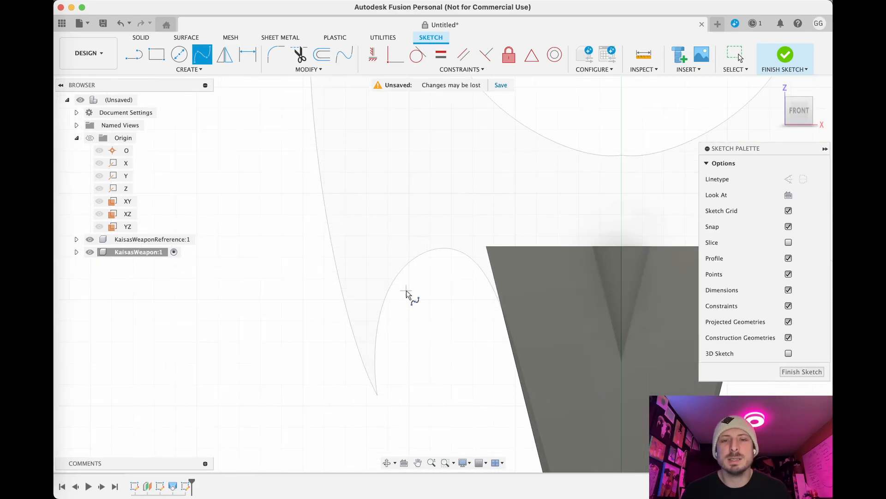
scroll(407, 359, down, 2)
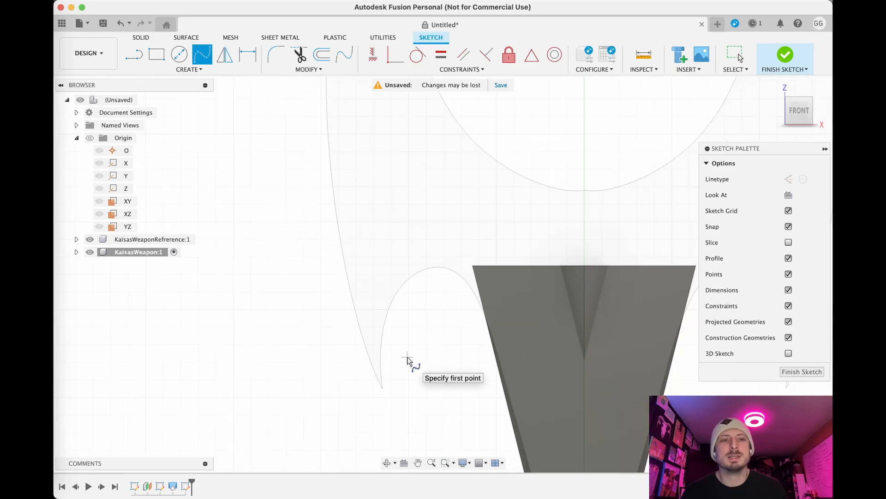
scroll(411, 359, down, 2)
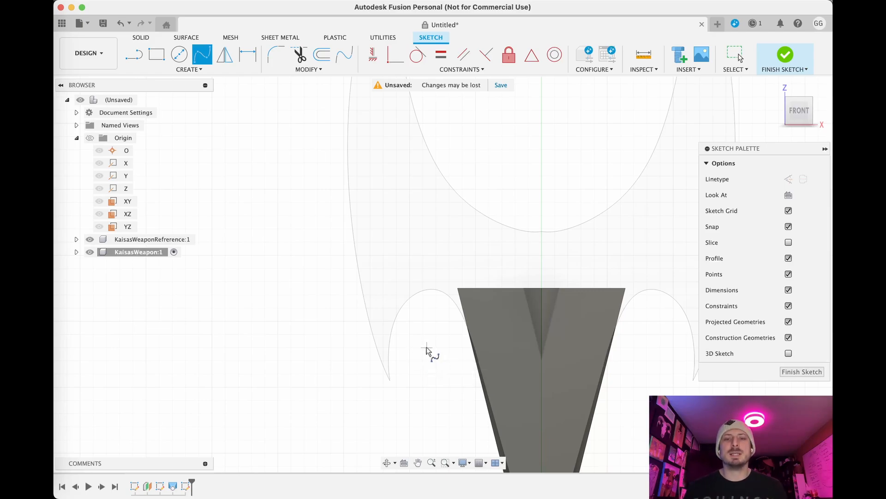
scroll(426, 344, down, 1)
scroll(425, 345, down, 1)
scroll(411, 362, up, 2)
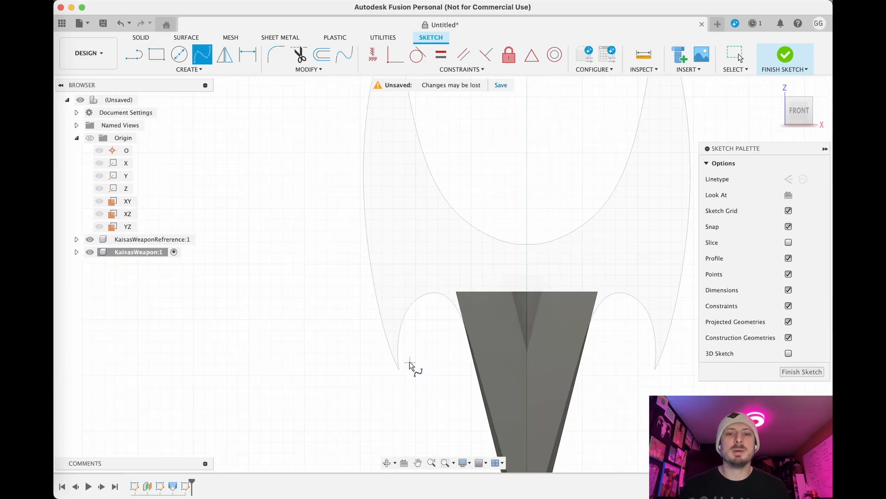
scroll(410, 358, up, 2)
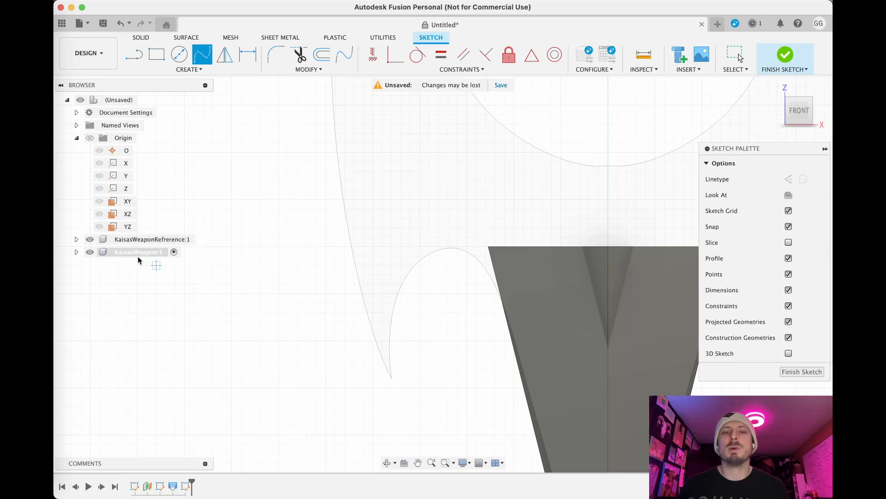
scroll(394, 412, up, 4)
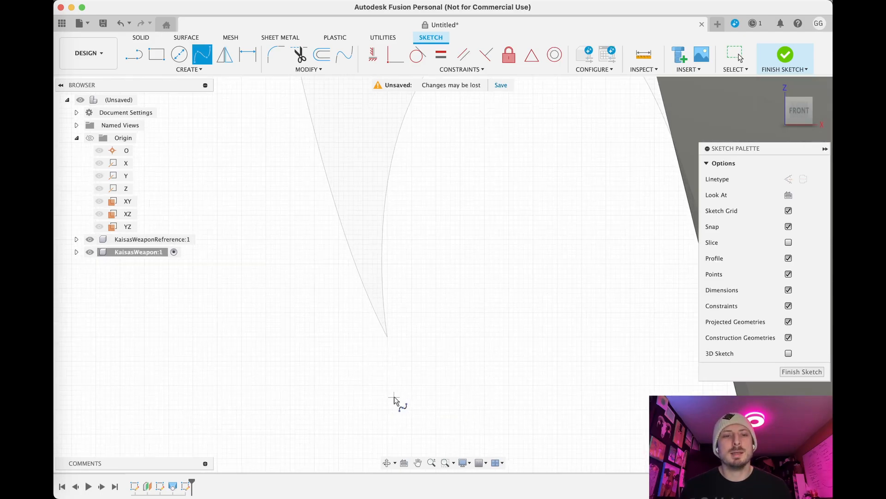
scroll(390, 368, up, 3)
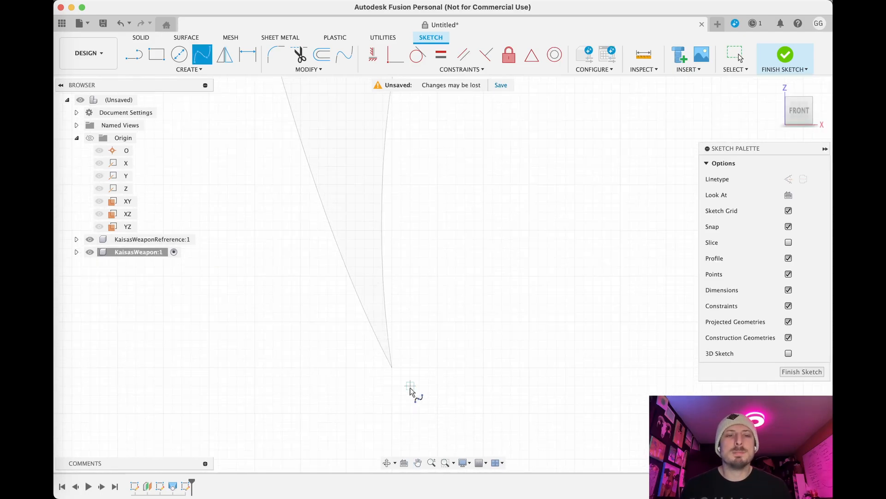
scroll(391, 368, up, 2)
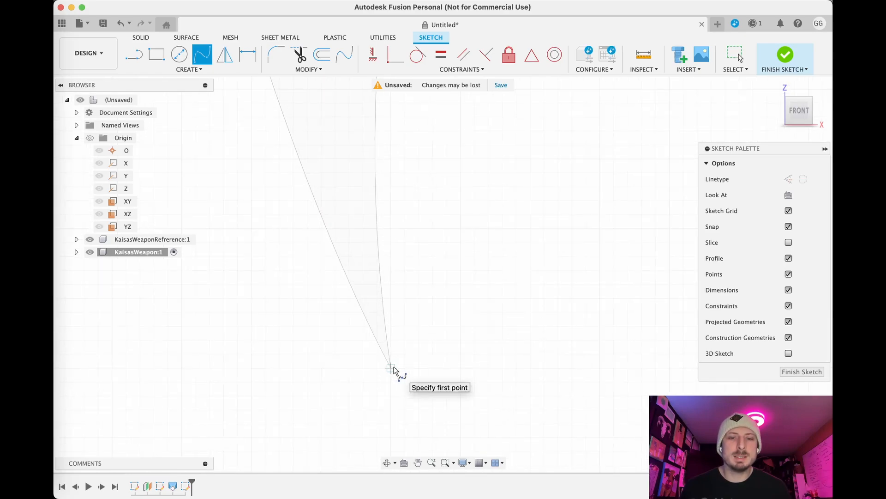
click(391, 368)
scroll(390, 368, down, 3)
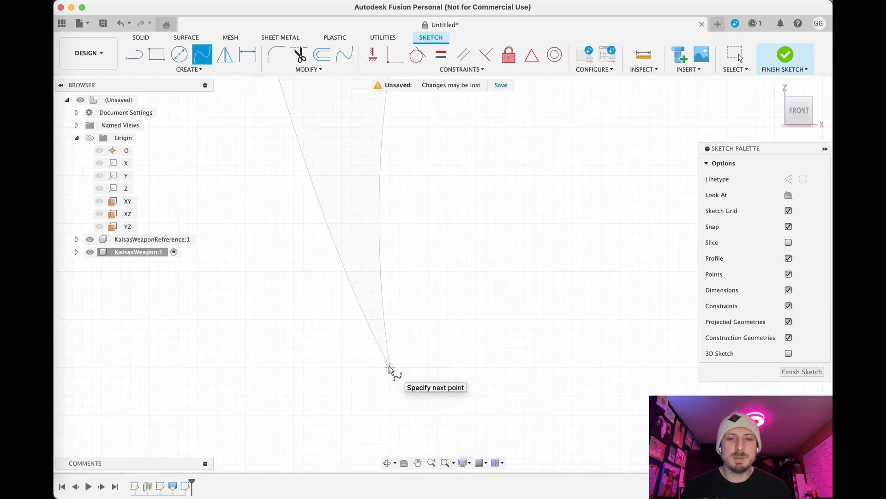
scroll(390, 368, up, 3)
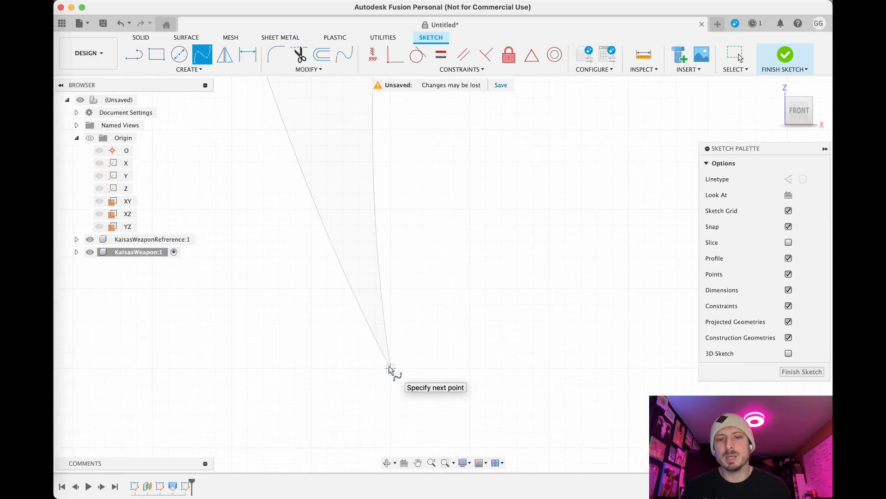
scroll(390, 368, down, 4)
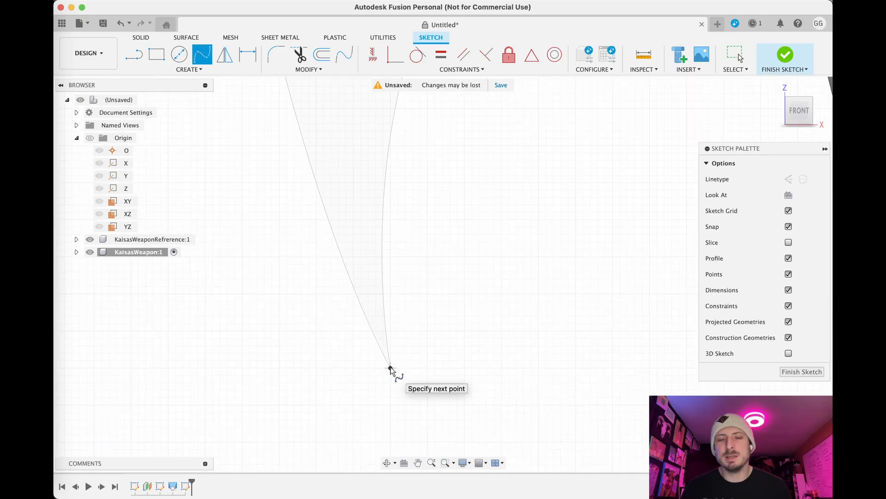
scroll(390, 368, down, 4)
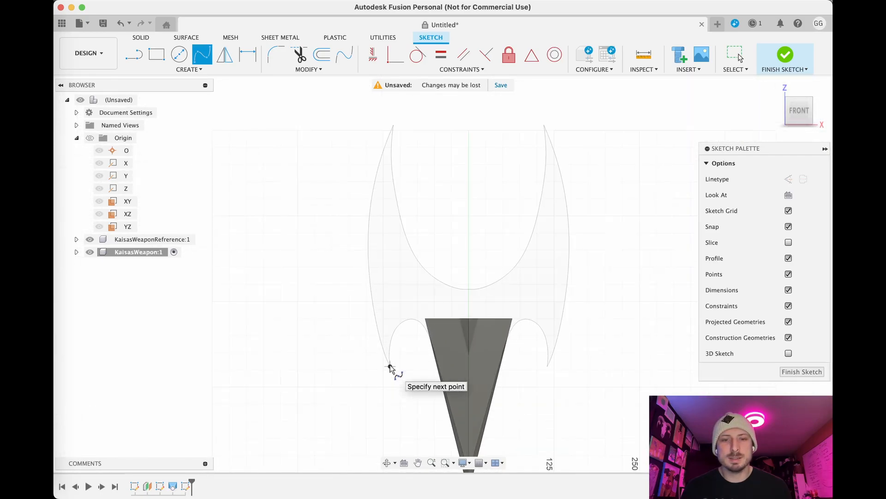
scroll(387, 337, up, 2)
scroll(386, 337, up, 3)
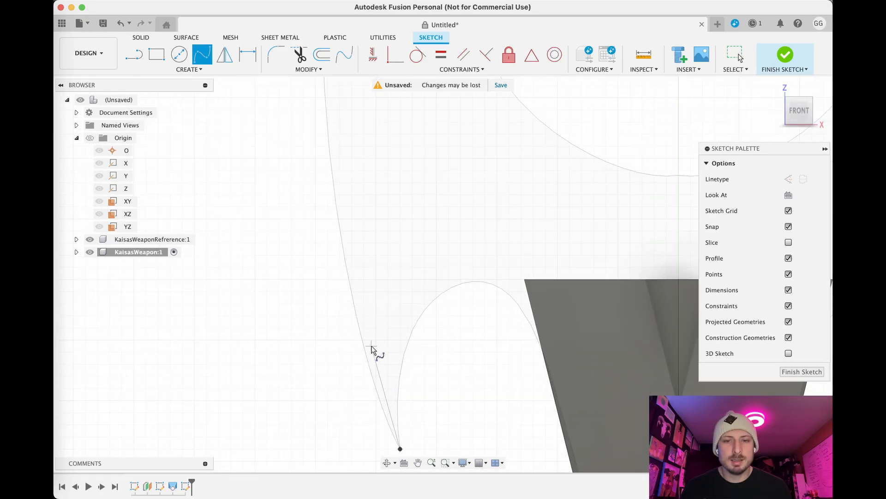
Place three spline points up the inside of the left blade outline and end the spline at the blade's upper tip
click(373, 310)
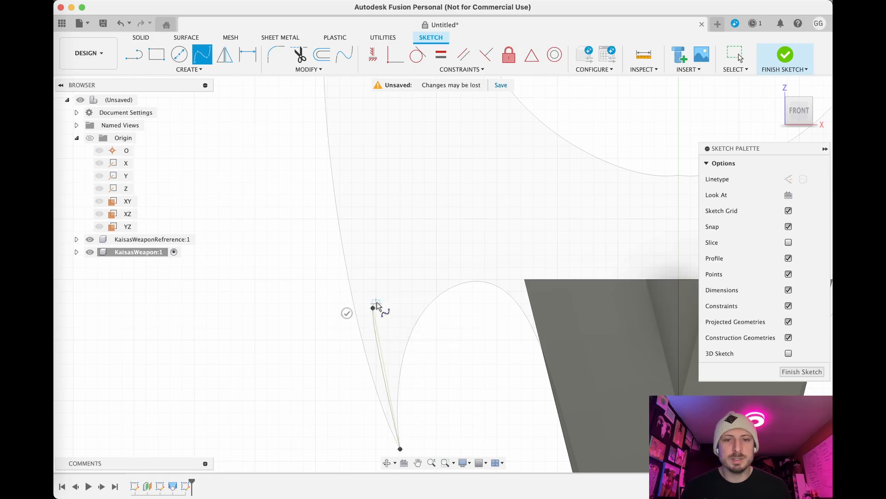
scroll(366, 311, down, 3)
scroll(366, 338, down, 2)
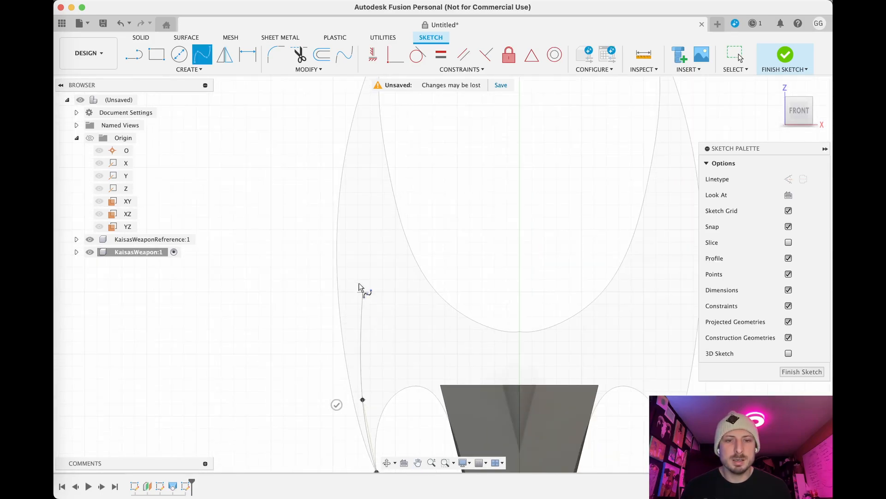
click(352, 268)
middle_drag(354, 259, 341, 360)
click(349, 227)
middle_drag(376, 172, 358, 271)
scroll(364, 263, up, 3)
middle_drag(331, 205, 358, 306)
scroll(350, 205, up, 4)
click(351, 254)
scroll(389, 284, down, 5)
key(Escape)
Examine how the new spline runs within the left blade outline of the reference, from tip to tip
middle_drag(470, 351, 417, 213)
scroll(422, 269, down, 5)
scroll(424, 277, down, 5)
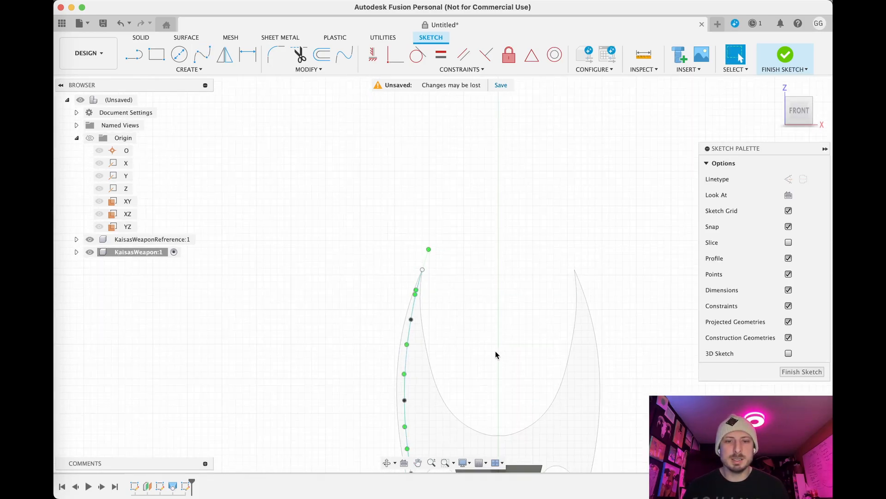
middle_drag(494, 349, 414, 193)
middle_drag(422, 258, 421, 220)
scroll(350, 271, up, 3)
middle_drag(360, 206, 360, 260)
scroll(361, 260, up, 3)
scroll(349, 305, up, 1)
scroll(333, 344, down, 3)
scroll(334, 343, down, 2)
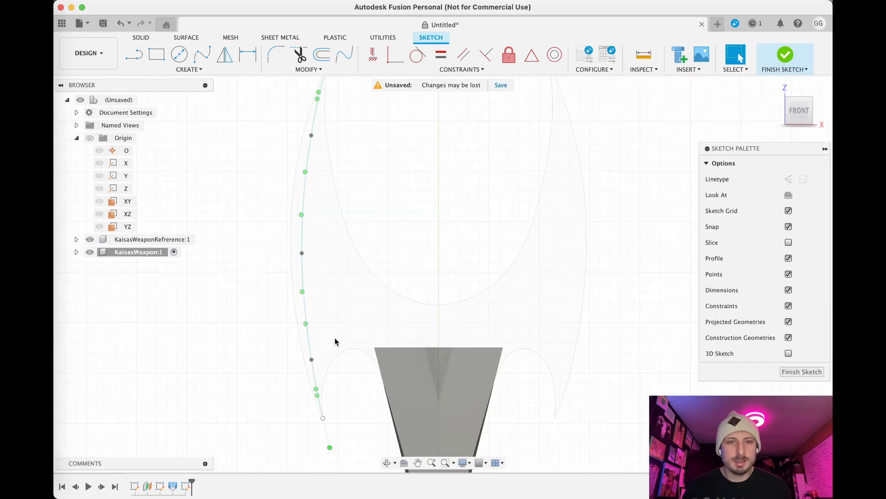
Shift the three interior fit points of the left blade spline slightly inward, toward the weapon's centre, to refine its curve
drag(302, 252, 307, 251)
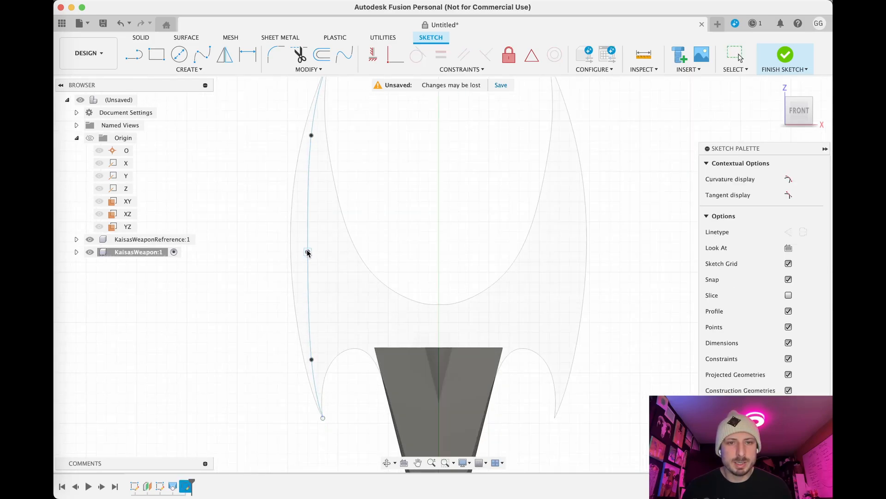
drag(311, 360, 315, 358)
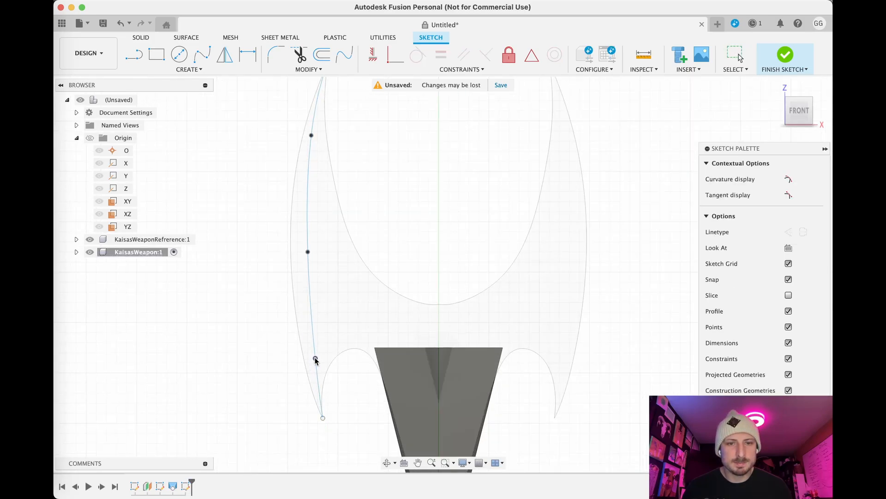
drag(311, 136, 315, 139)
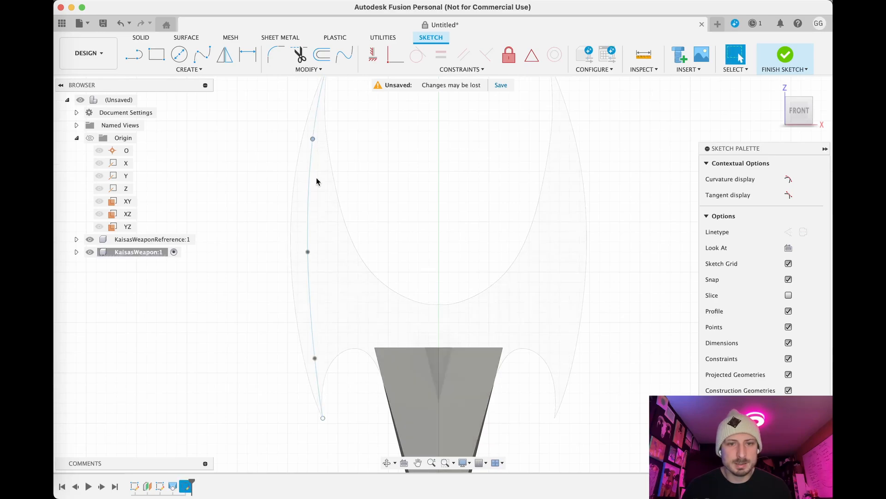
middle_drag(417, 212, 418, 151)
click(203, 54)
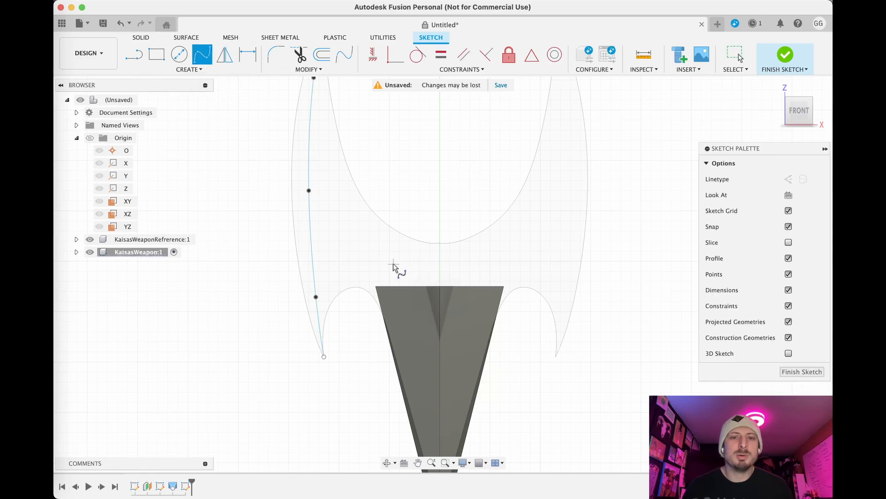
scroll(326, 385, up, 3)
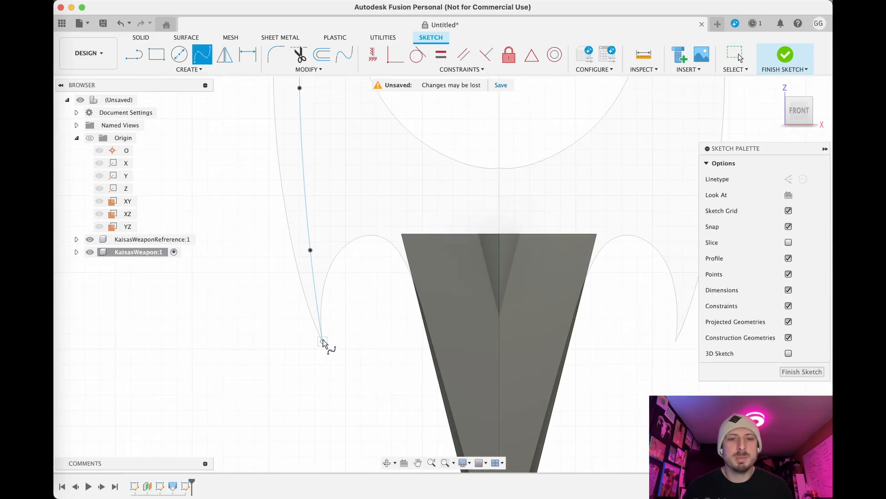
click(323, 341)
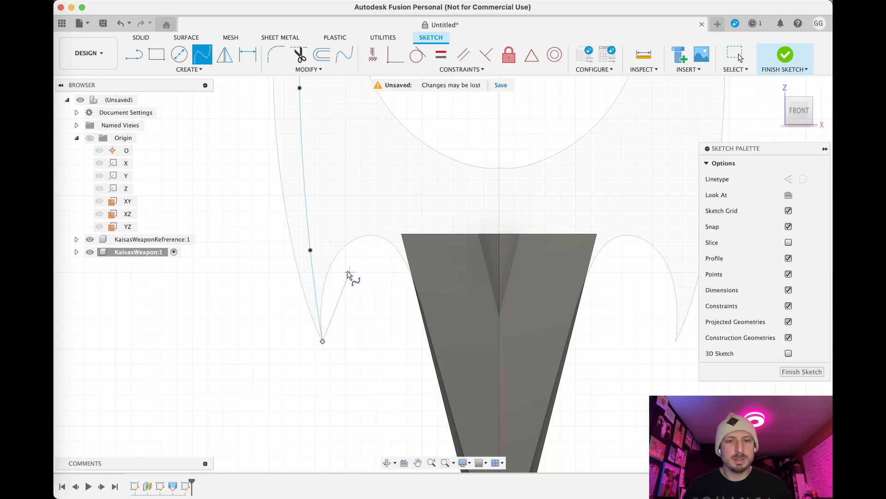
click(315, 241)
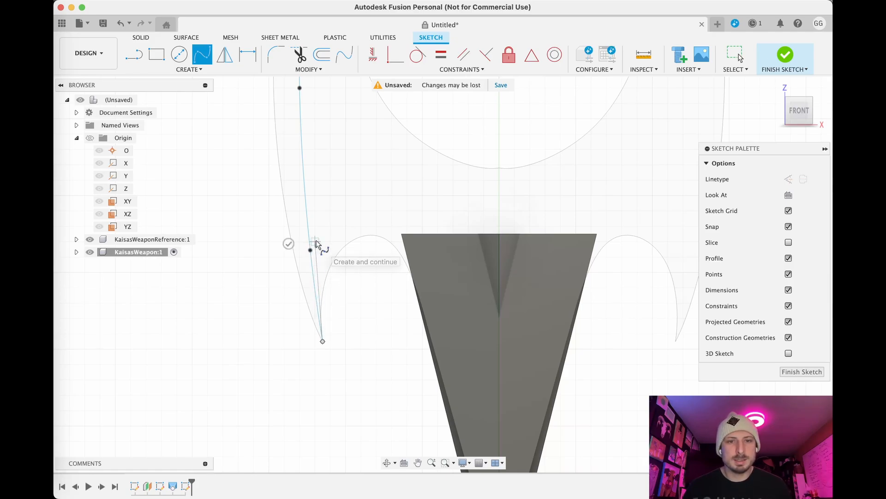
click(346, 193)
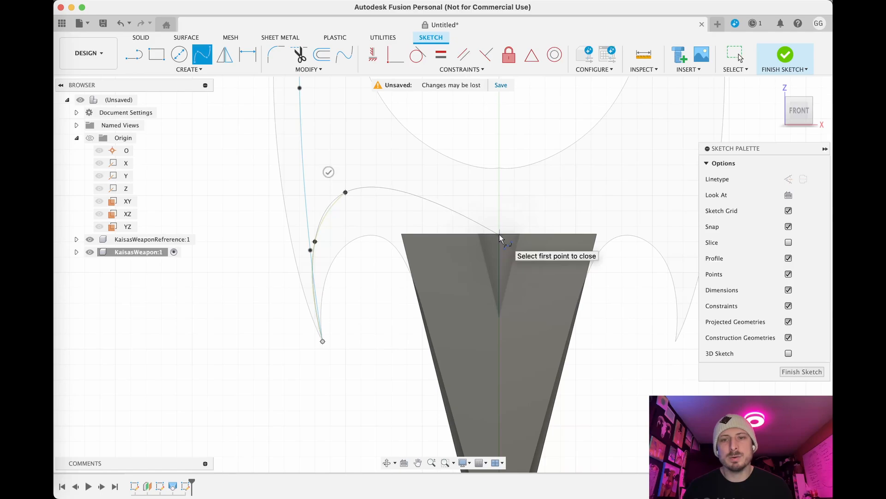
scroll(499, 234, up, 5)
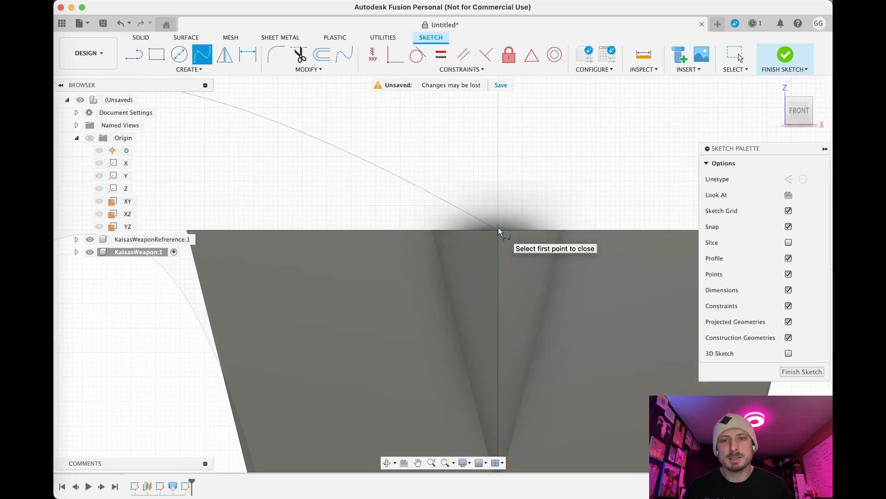
scroll(497, 227, down, 5)
key(Escape)
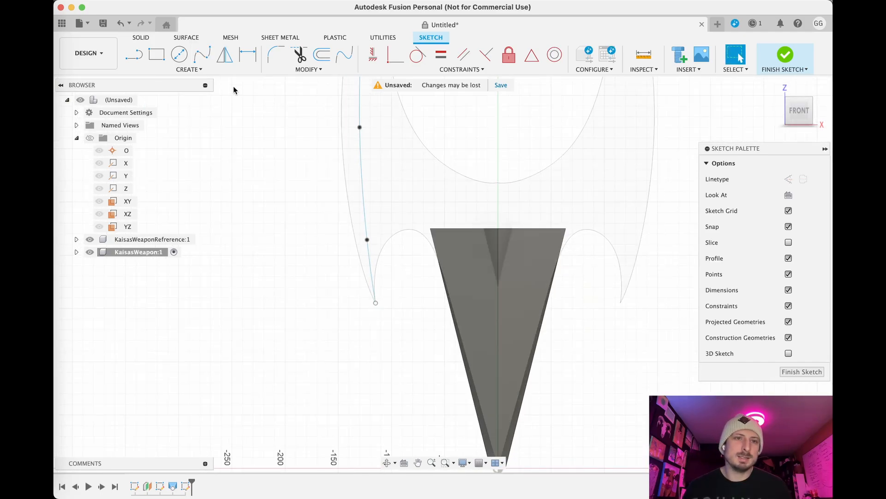
Draw a spline from the left blade's lower tip through two intermediate points to the top centre of the grip
click(202, 55)
scroll(387, 337, up, 8)
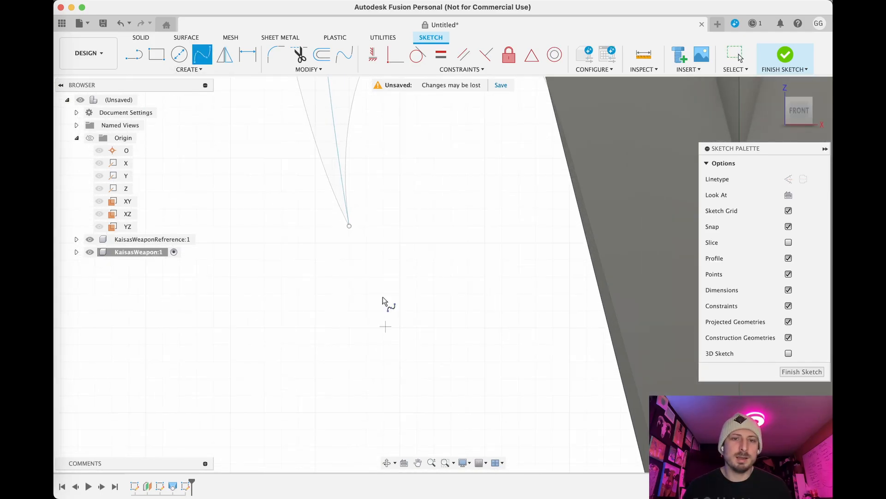
scroll(386, 301, down, 4)
click(360, 354)
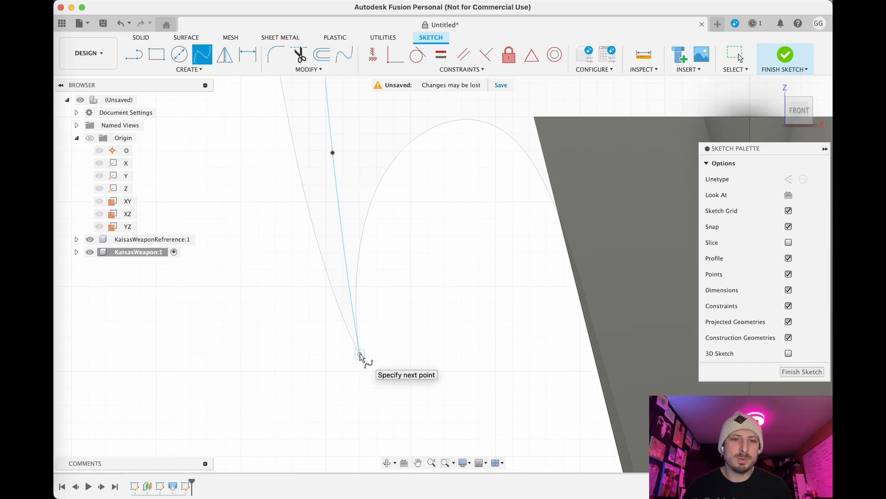
click(336, 153)
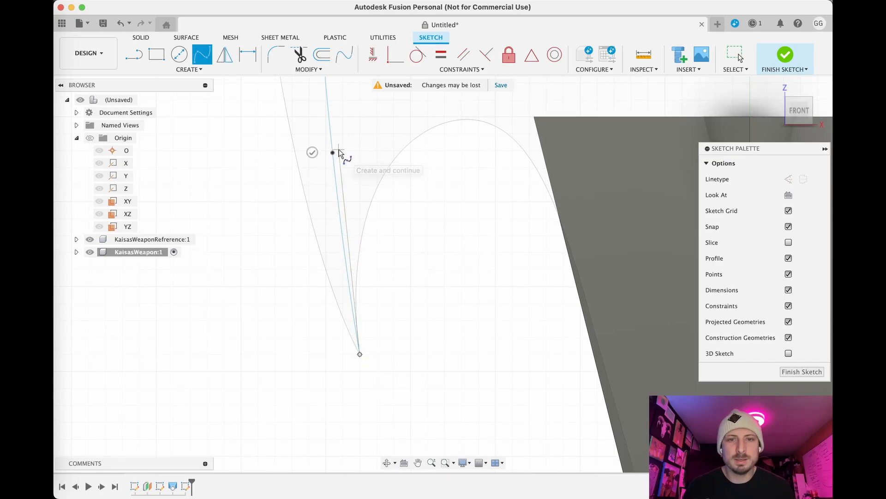
scroll(337, 153, up, 6)
click(428, 236)
middle_drag(535, 268, 305, 214)
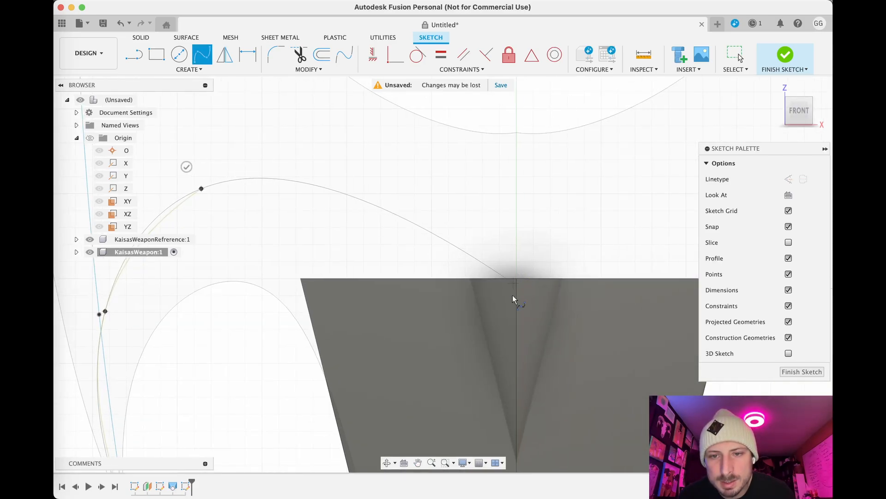
scroll(513, 298, up, 5)
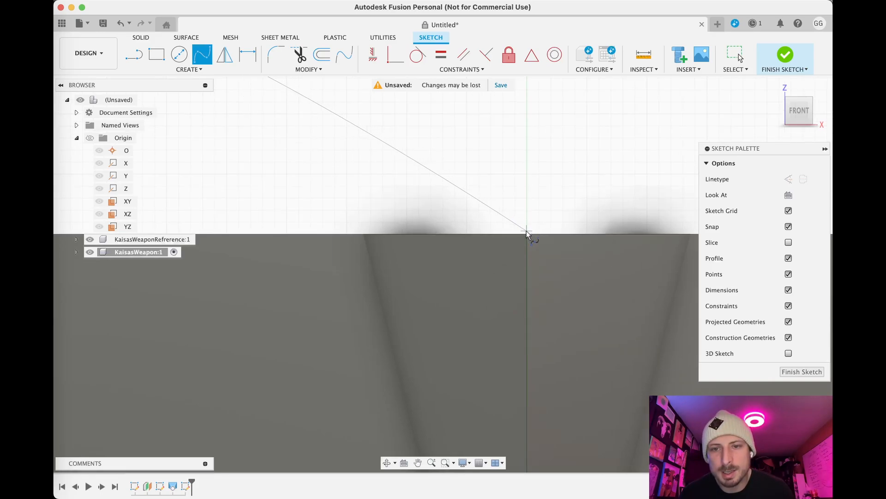
click(526, 233)
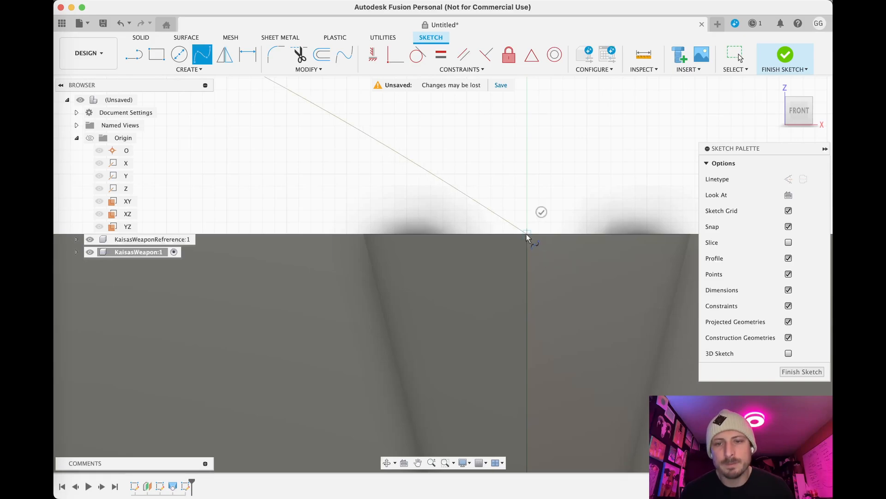
scroll(526, 234, down, 5)
key(Escape)
scroll(501, 238, down, 1)
scroll(501, 238, down, 6)
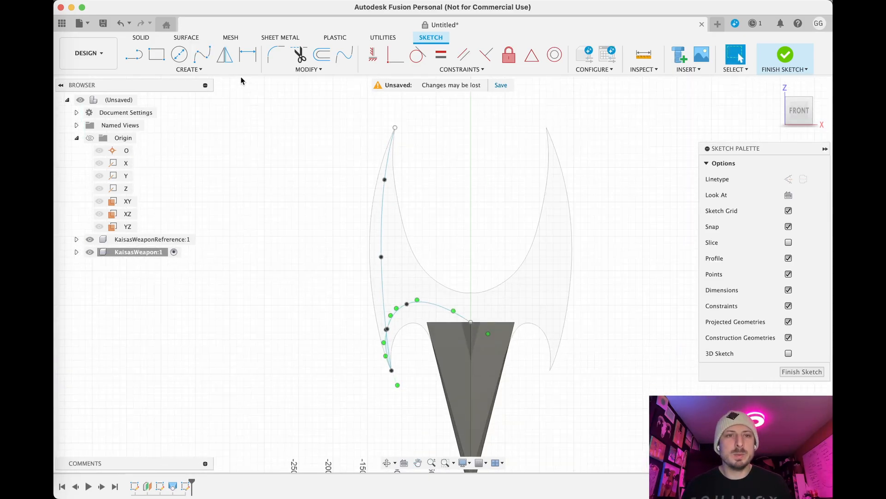
Draw an inner spline from the left blade's upper tip through three intermediate points to the vertical axis just above the grip
click(202, 54)
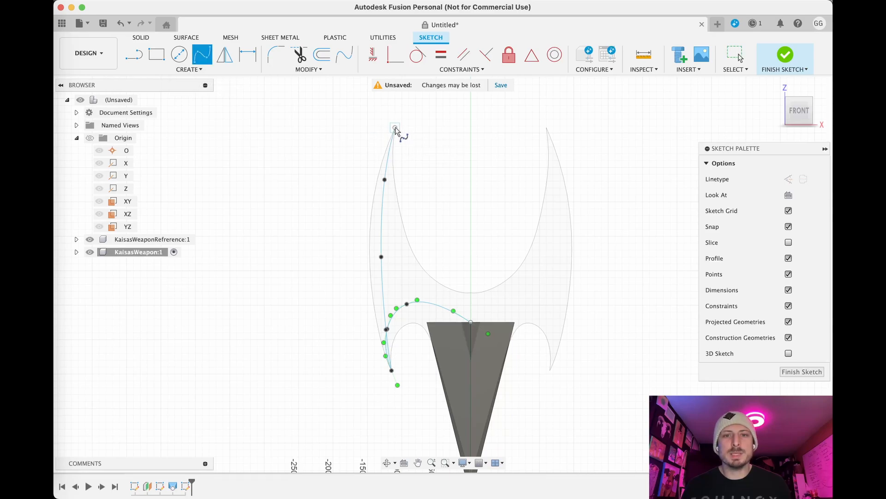
scroll(395, 131, up, 8)
key(Escape)
middle_drag(403, 245, 340, 121)
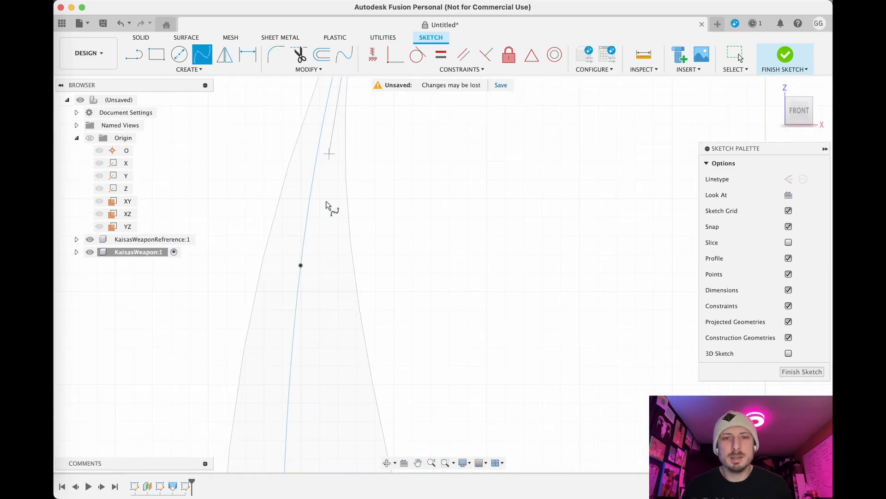
click(309, 265)
scroll(298, 279, down, 6)
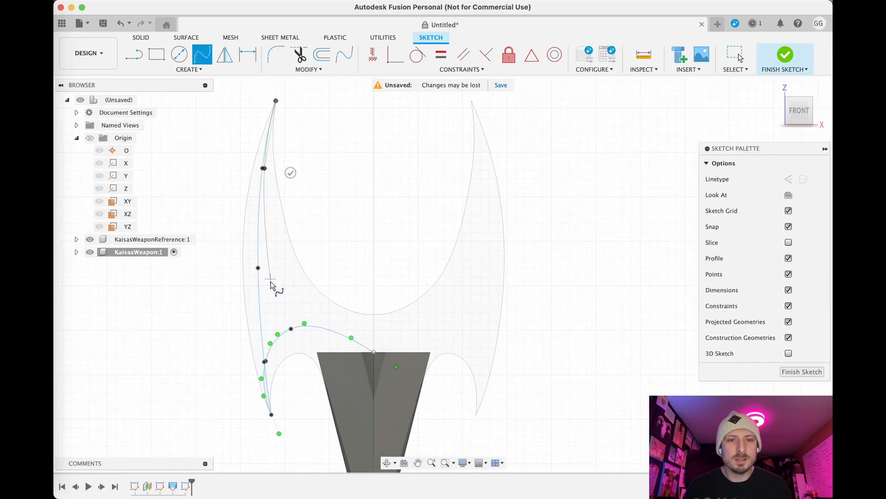
scroll(271, 281, up, 4)
click(272, 259)
click(315, 328)
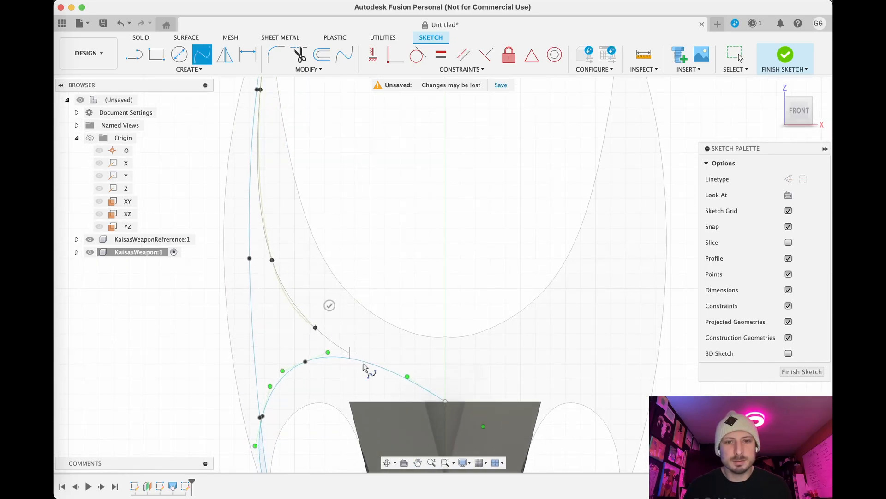
scroll(444, 369, up, 5)
click(447, 366)
key(Escape)
scroll(447, 368, down, 5)
scroll(447, 368, down, 4)
Examine the splines near the left blade's lower tip, including where the lower spline and the long outer spline cross
middle_drag(530, 430, 506, 360)
scroll(506, 359, up, 4)
middle_drag(307, 303, 403, 372)
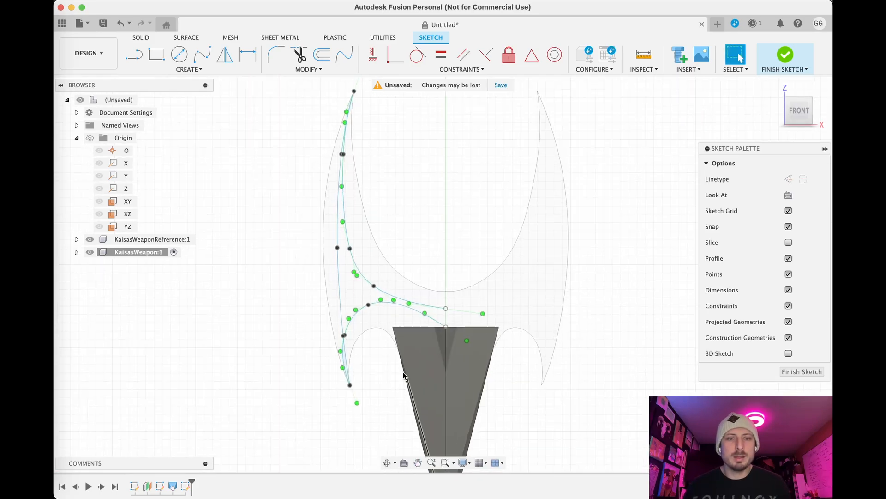
scroll(403, 375, up, 8)
scroll(394, 402, up, 3)
scroll(393, 400, down, 5)
scroll(394, 406, up, 3)
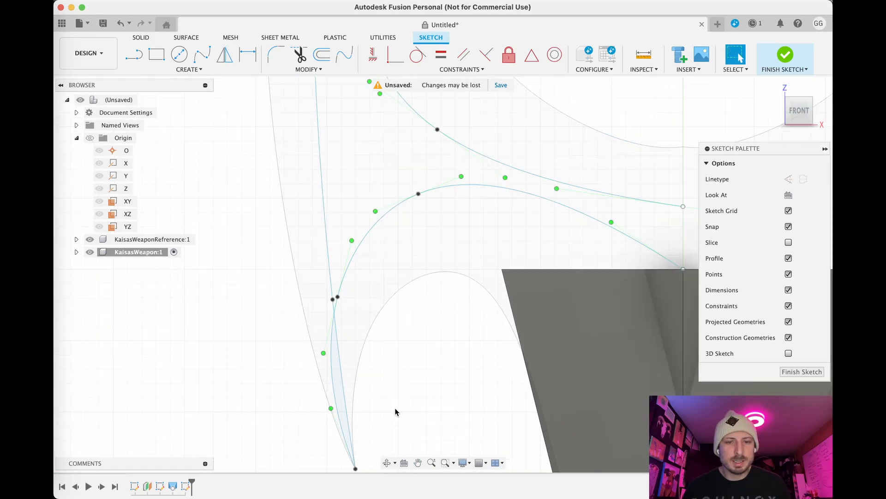
scroll(395, 409, down, 2)
scroll(343, 339, up, 4)
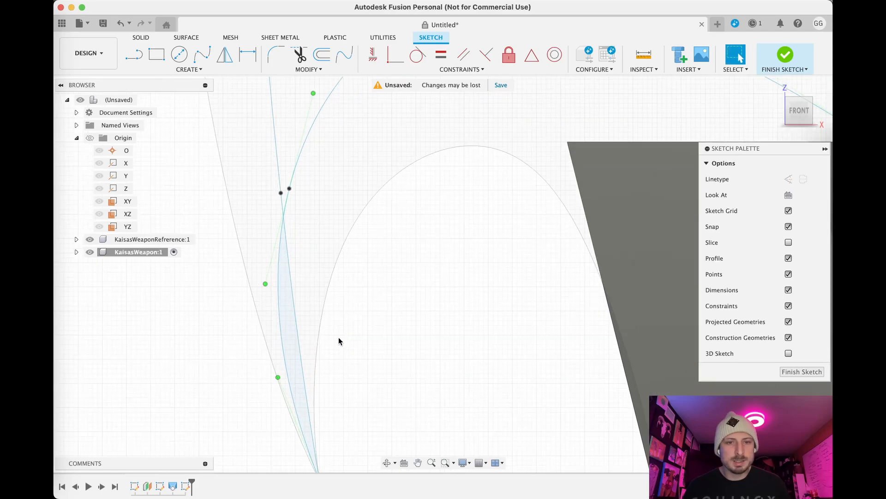
scroll(340, 341, down, 5)
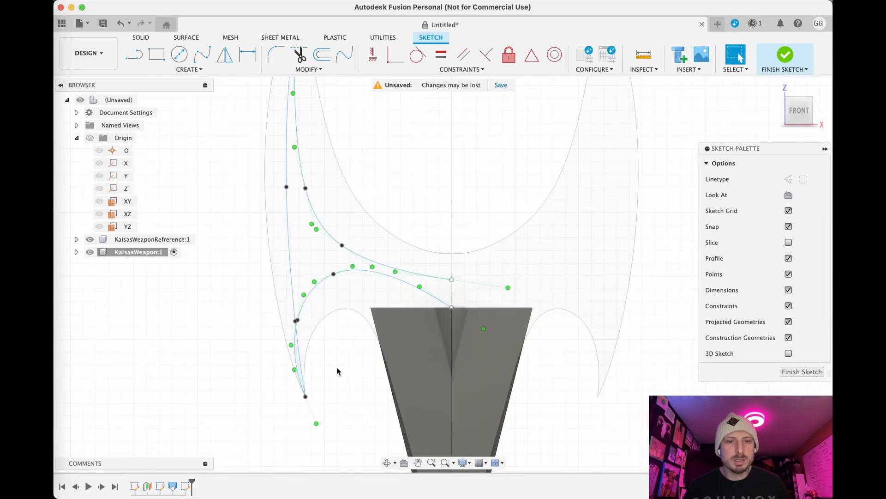
scroll(339, 371, down, 2)
Finish the blade path sketch
click(784, 63)
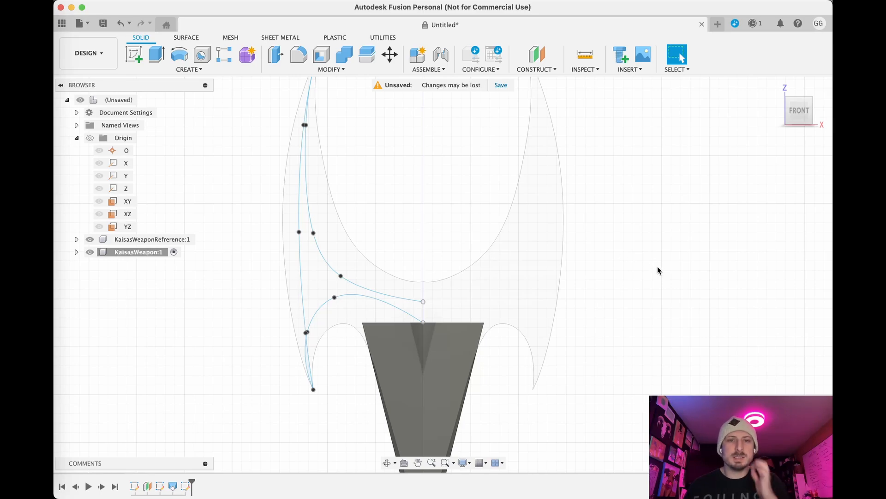
mouse_move(619, 293)
shift+middle_down()
mouse_move(616, 273)
mouse_move(619, 286)
shift+middle_up()
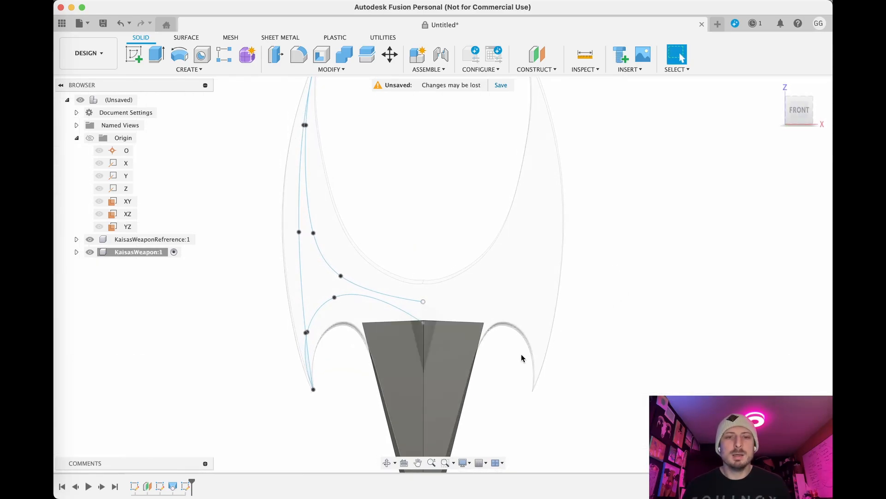
scroll(589, 351, down, 1)
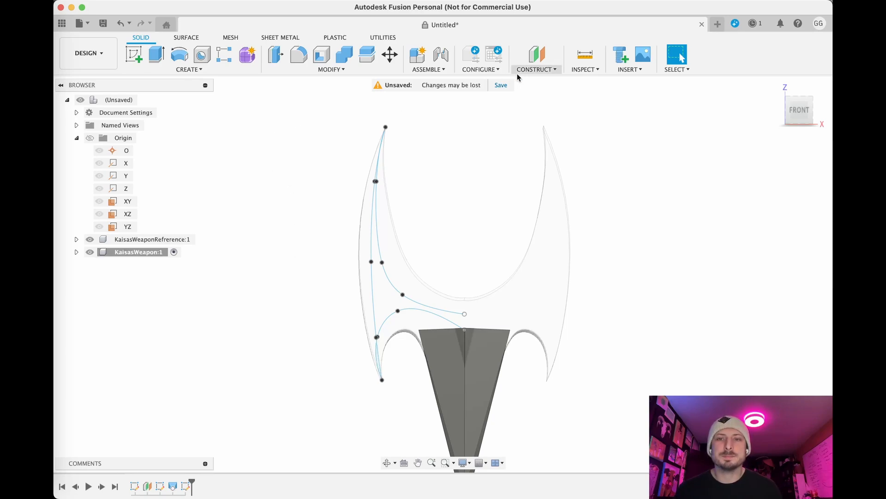
Create a plane along the left blade's outer spline path at a proportional distance of 0.358, with Tangent Chain enabled
click(536, 66)
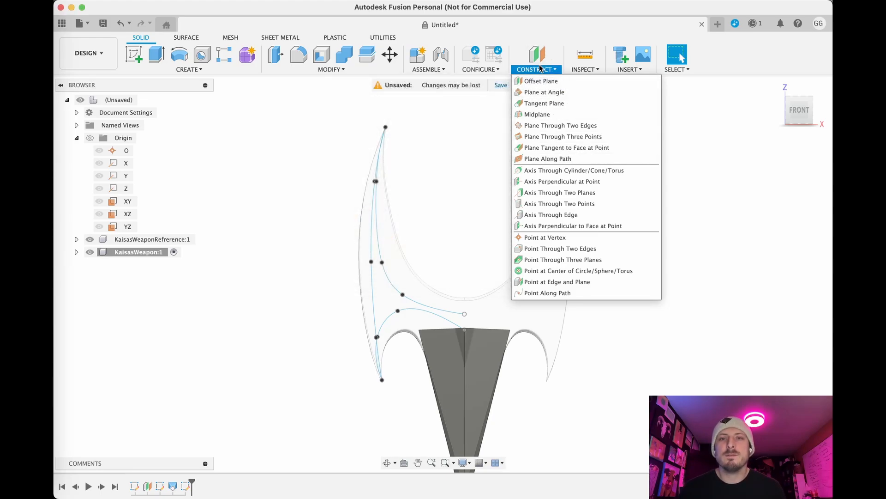
click(572, 159)
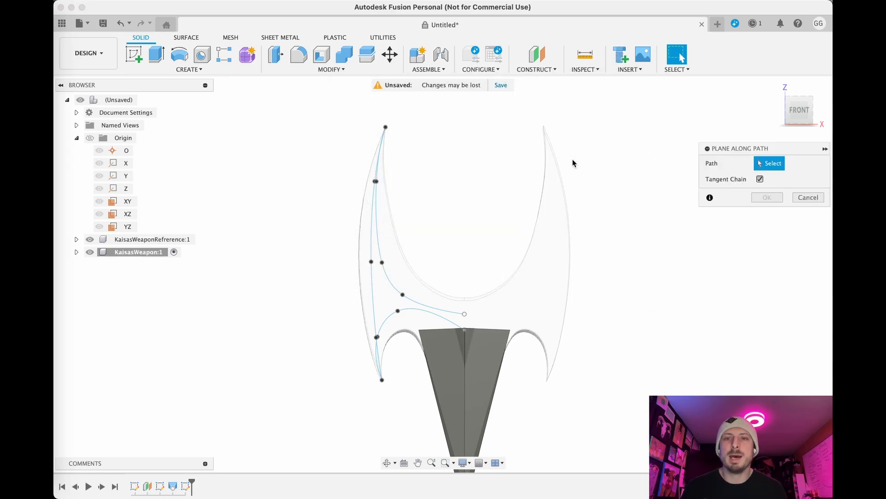
click(372, 287)
mouse_move(370, 277)
mouse_down()
mouse_move(370, 260)
mouse_move(371, 306)
mouse_move(372, 289)
mouse_up()
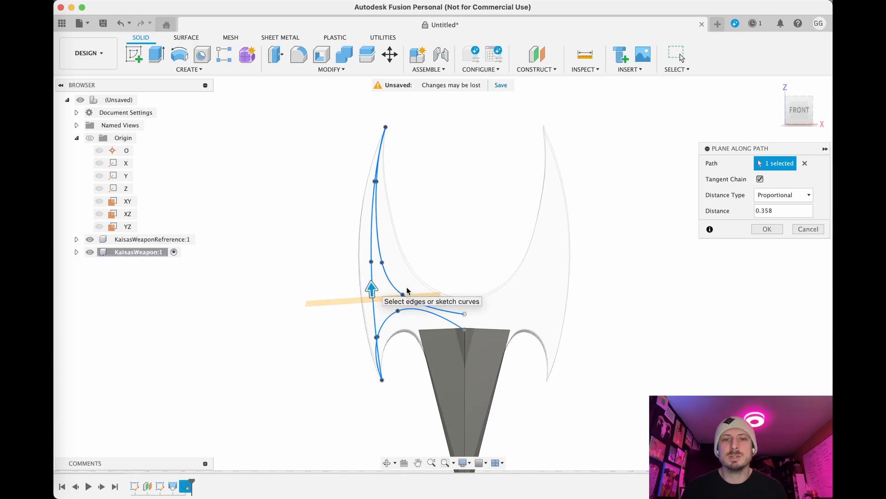
click(766, 229)
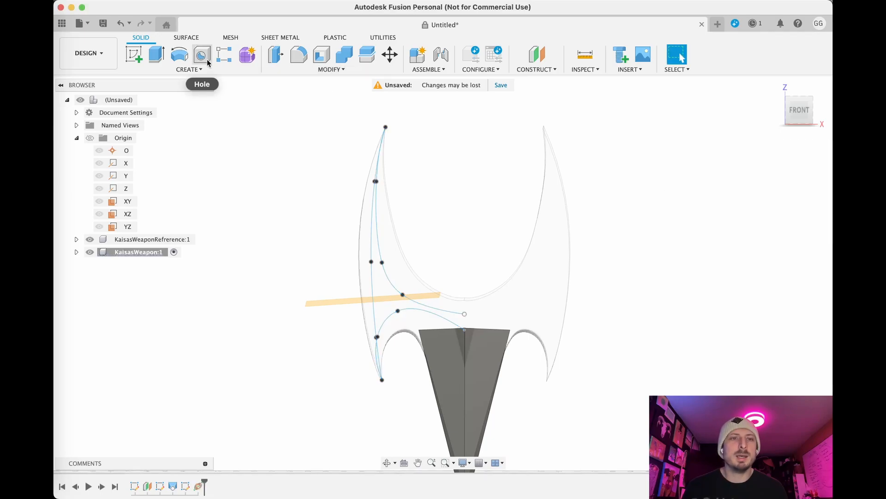
Start a sketch on the new plane that crosses the left blade's path
shift+middle_drag(303, 211, 306, 230)
click(329, 304)
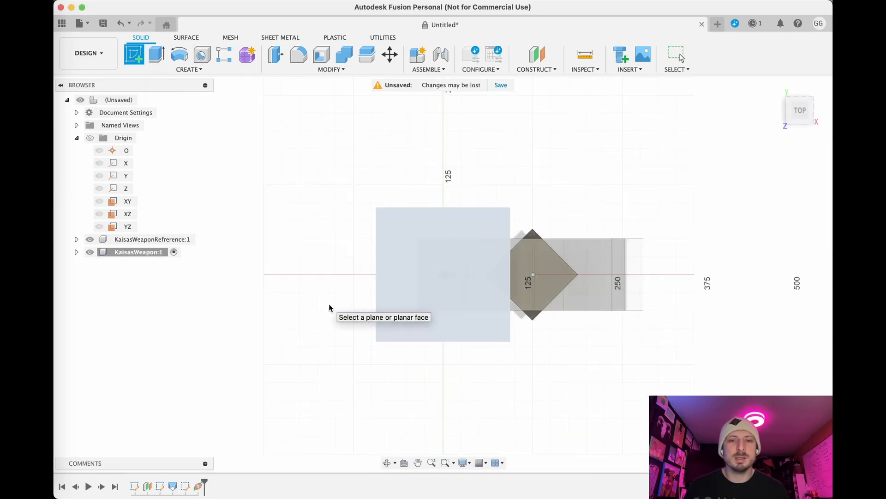
scroll(394, 292, down, 3)
scroll(389, 287, up, 7)
middle_drag(395, 278, 263, 272)
scroll(342, 272, up, 3)
middle_drag(386, 266, 287, 291)
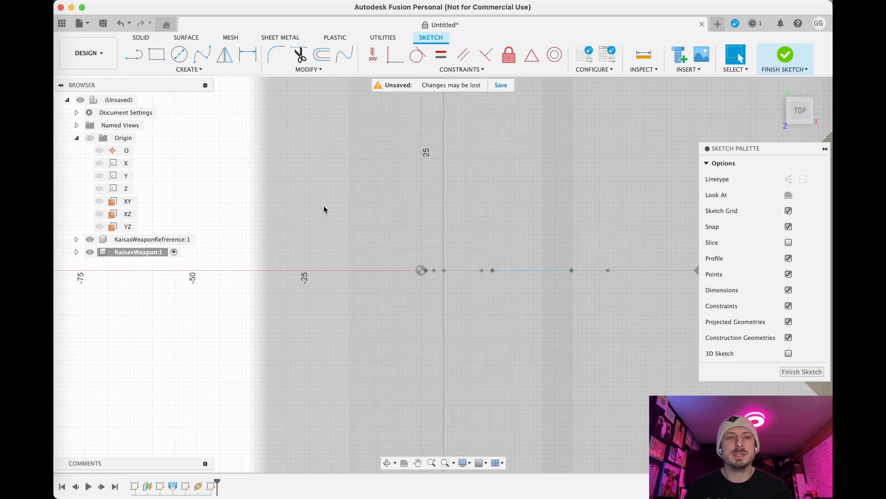
Start a six-sided circumscribed polygon centred on the sketch origin, on the blade path
click(199, 69)
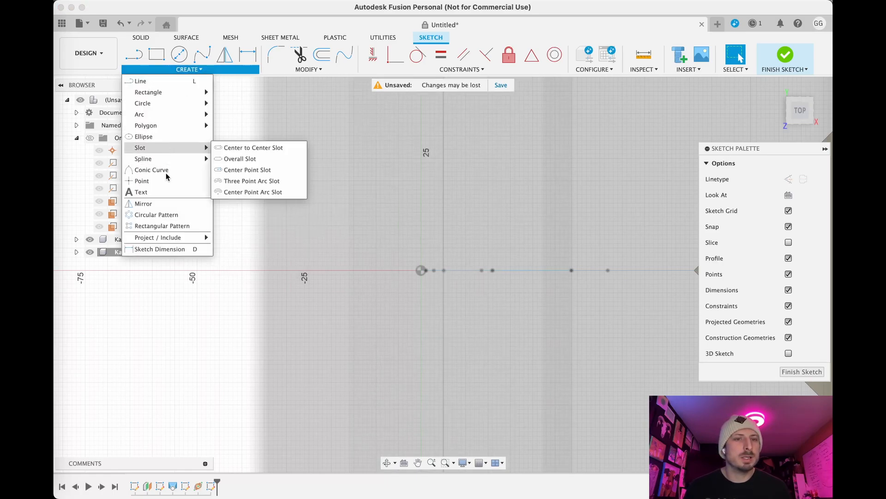
mouse_move(158, 126)
click(249, 126)
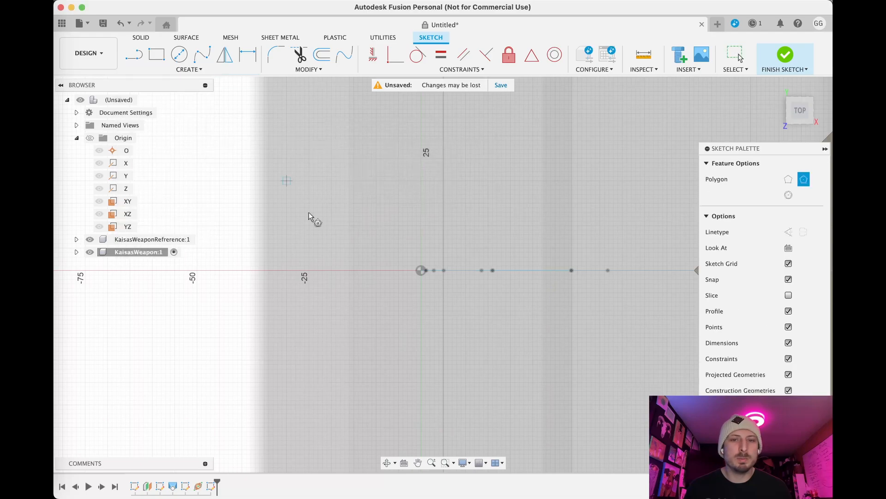
click(420, 270)
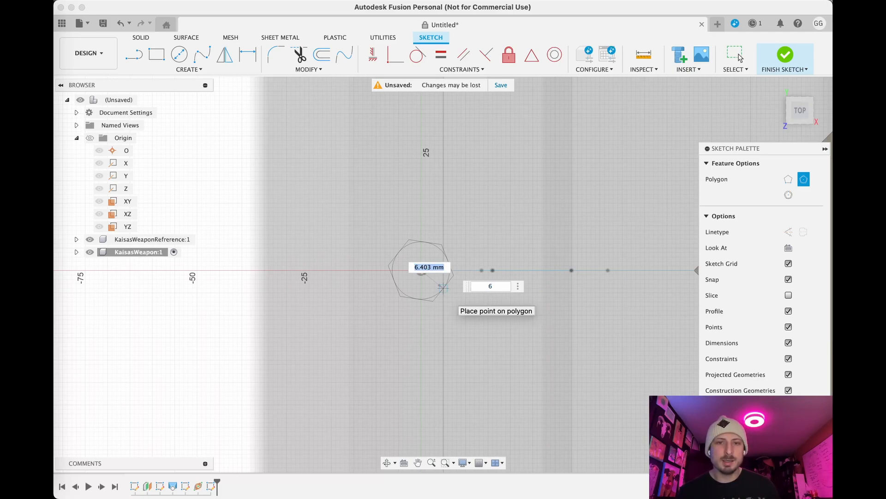
Complete the six-sided circumscribed polygon around the sketch origin with a radius of 50 mm
scroll(501, 330, down, 3)
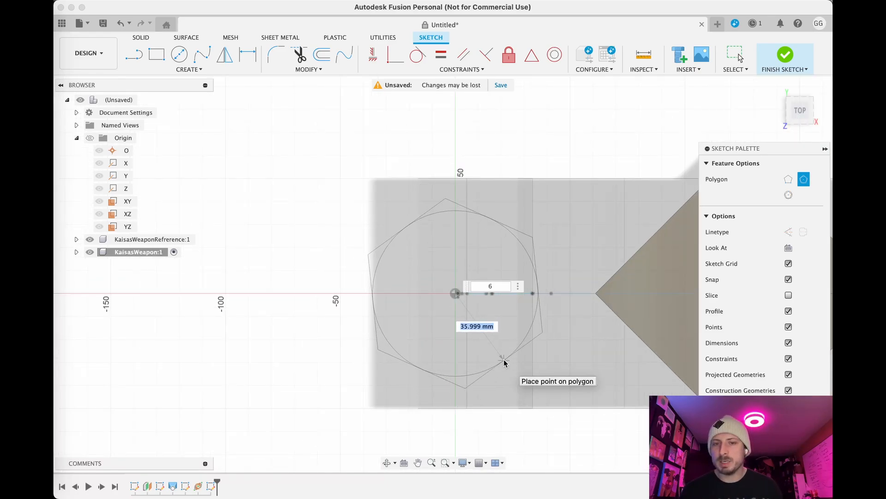
mouse_move(504, 362)
middle_down()
mouse_move(503, 336)
mouse_move(460, 342)
mouse_move(379, 263)
mouse_move(394, 326)
mouse_move(435, 314)
mouse_move(455, 328)
mouse_move(451, 373)
mouse_move(418, 303)
mouse_move(422, 310)
middle_up()
key(Tab)
scroll(421, 312, up, 3)
shift+middle_drag(437, 362, 442, 367)
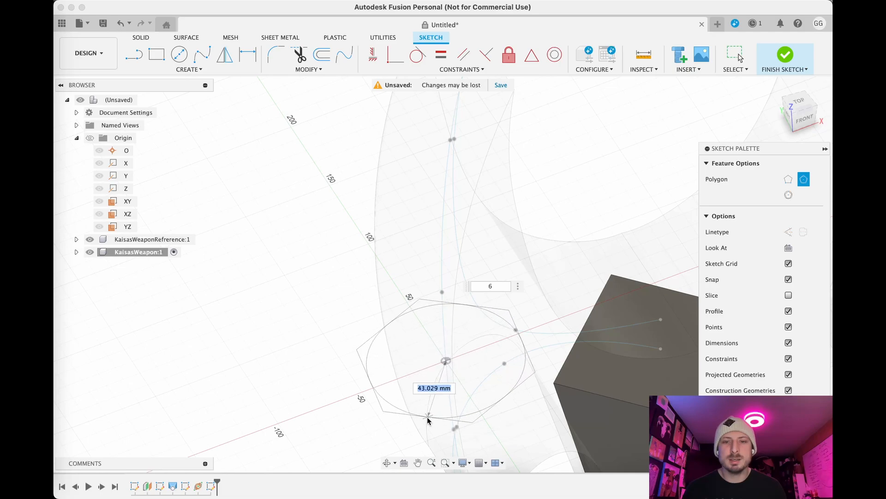
shift+middle_drag(432, 416, 429, 412)
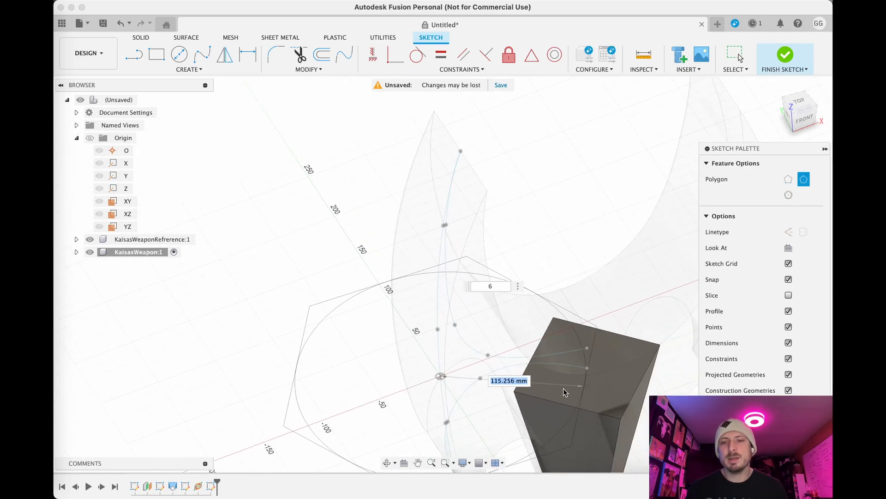
scroll(564, 390, up, 5)
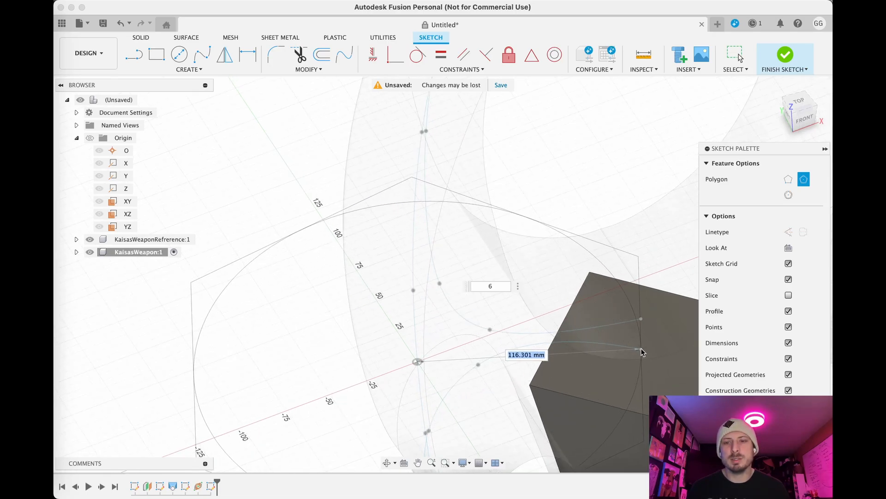
scroll(600, 358, down, 5)
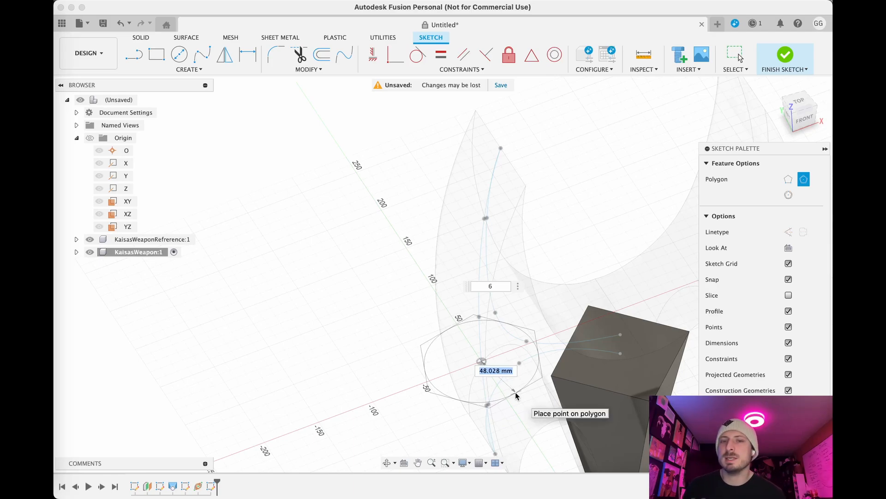
scroll(515, 395, up, 5)
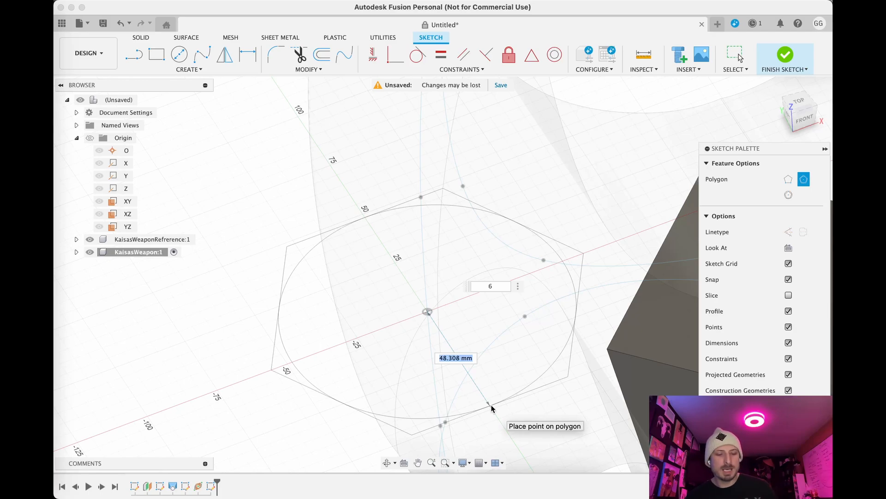
text(0)
key(Tab)
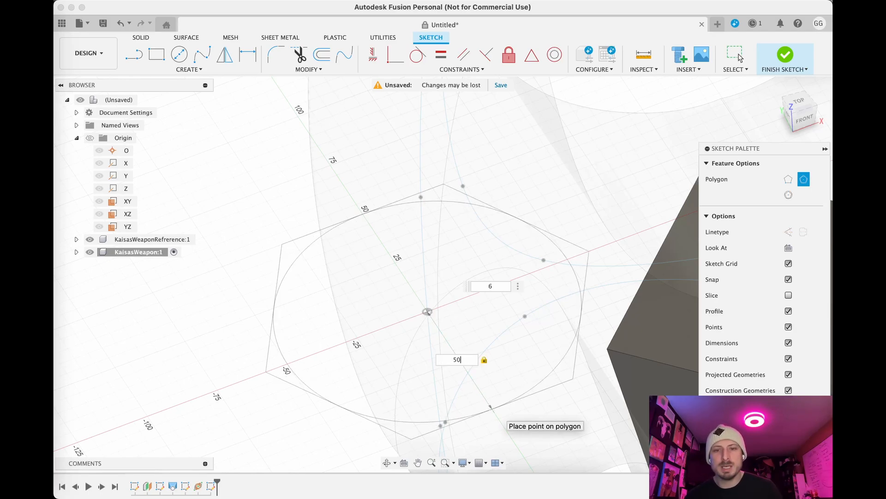
key(Tab)
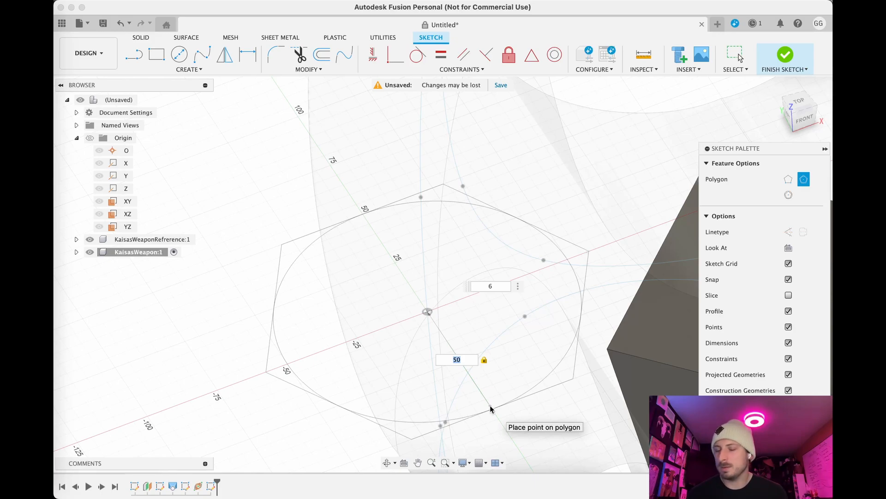
click(491, 407)
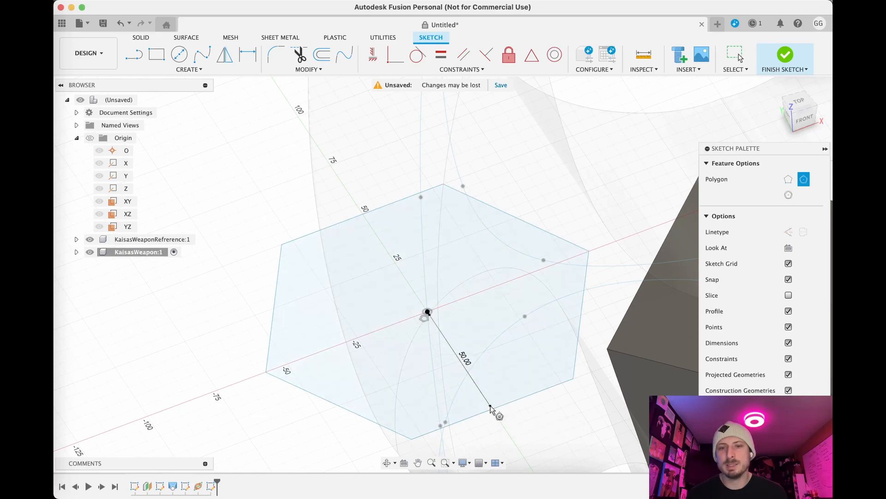
Finish the polygon profile sketch
scroll(612, 423, down, 6)
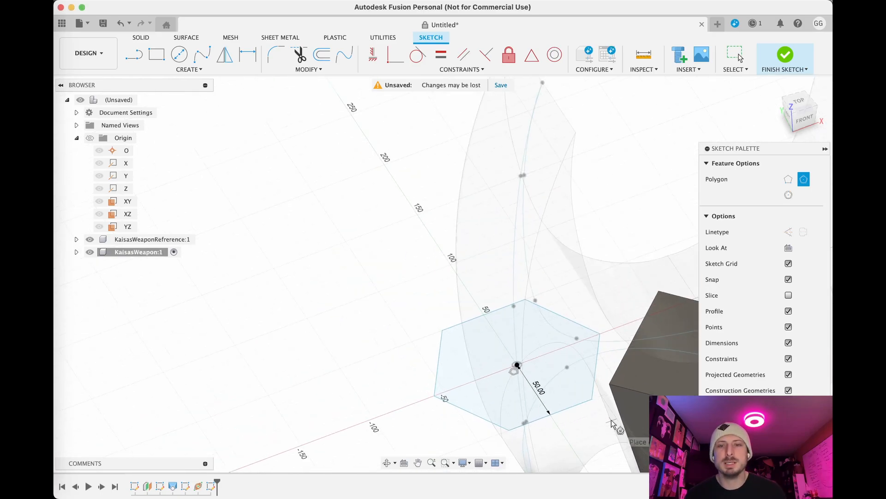
middle_drag(612, 422, 459, 361)
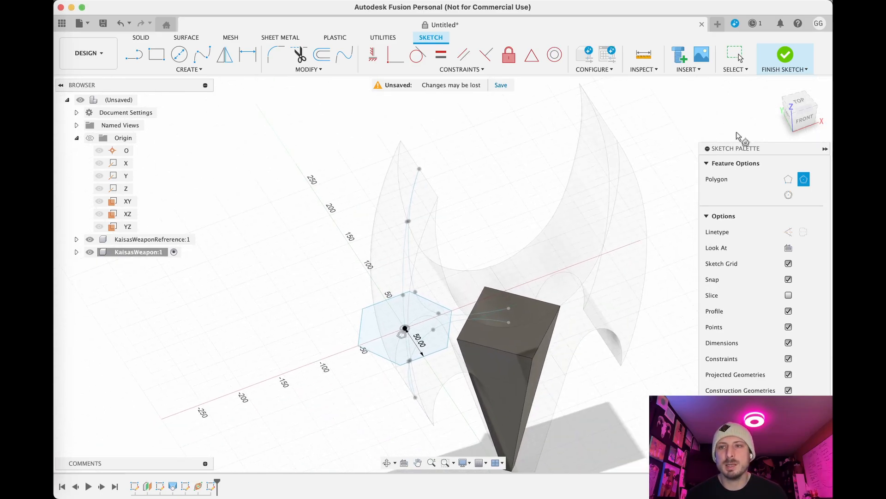
click(786, 56)
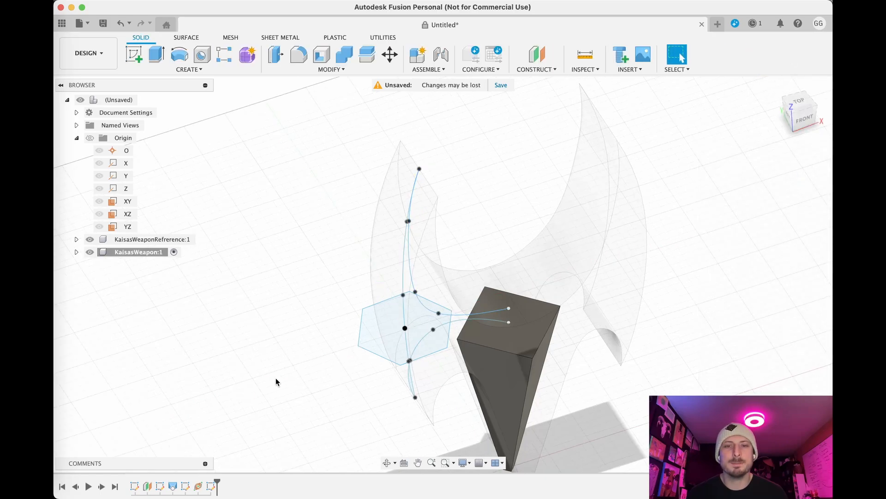
Start a single-path Sweep of the hexagon profile along the left blade's spline path, with Chain Selection enabled
scroll(253, 370, up, 8)
mouse_move(275, 305)
shift+middle_down()
mouse_move(327, 335)
mouse_move(314, 331)
mouse_move(313, 312)
mouse_move(338, 295)
mouse_move(354, 313)
mouse_move(345, 330)
mouse_move(323, 330)
shift+middle_up()
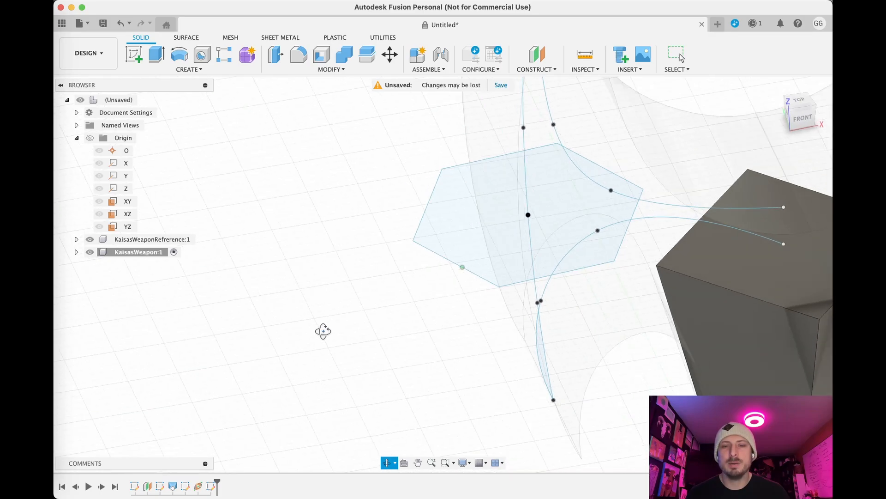
scroll(342, 315, down, 5)
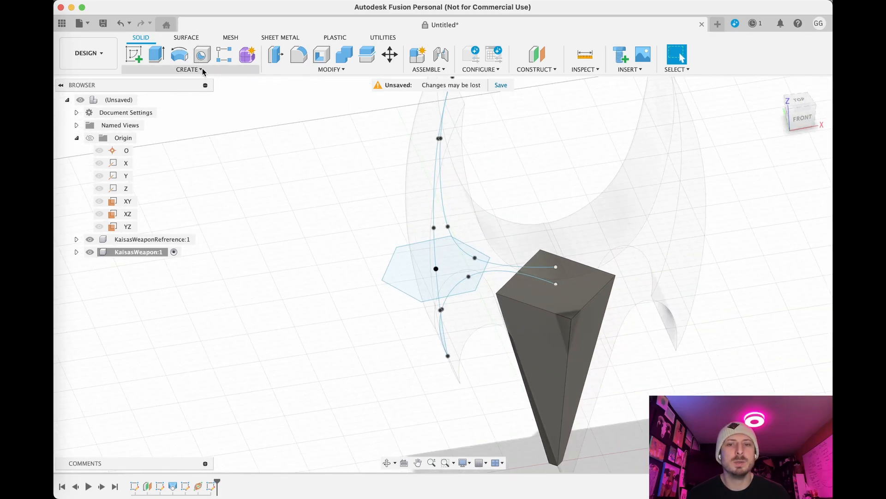
click(202, 68)
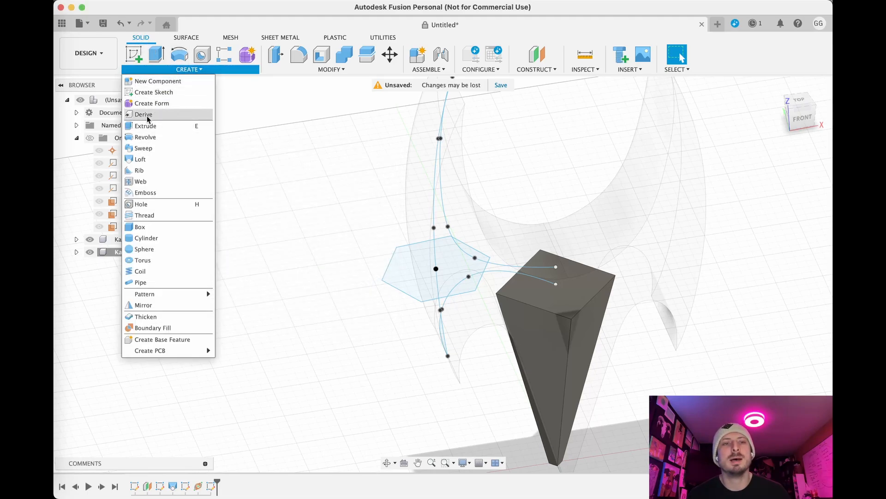
click(147, 149)
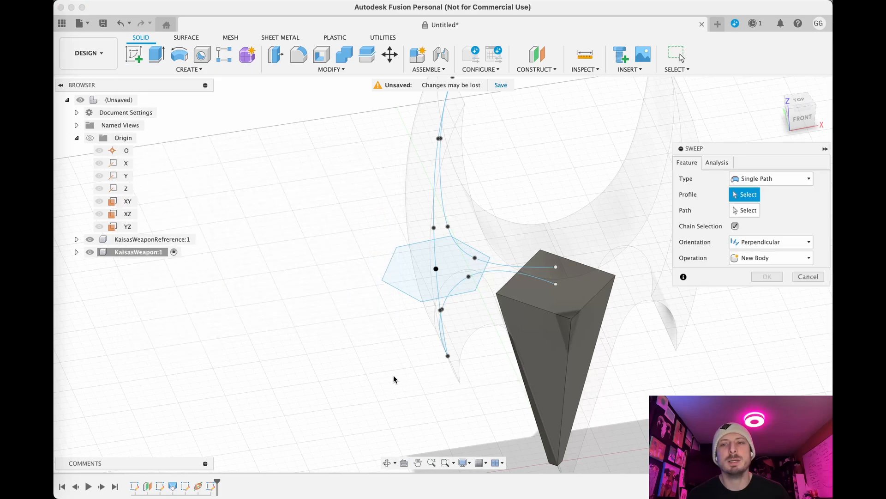
click(407, 277)
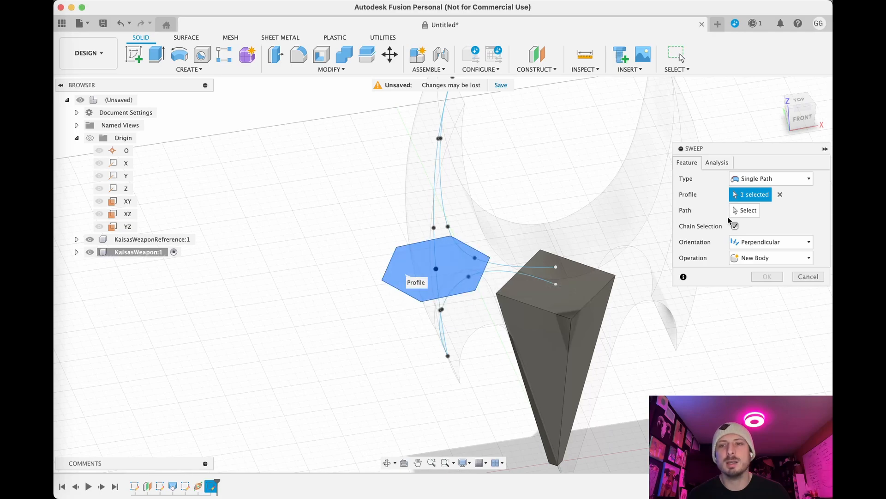
click(738, 211)
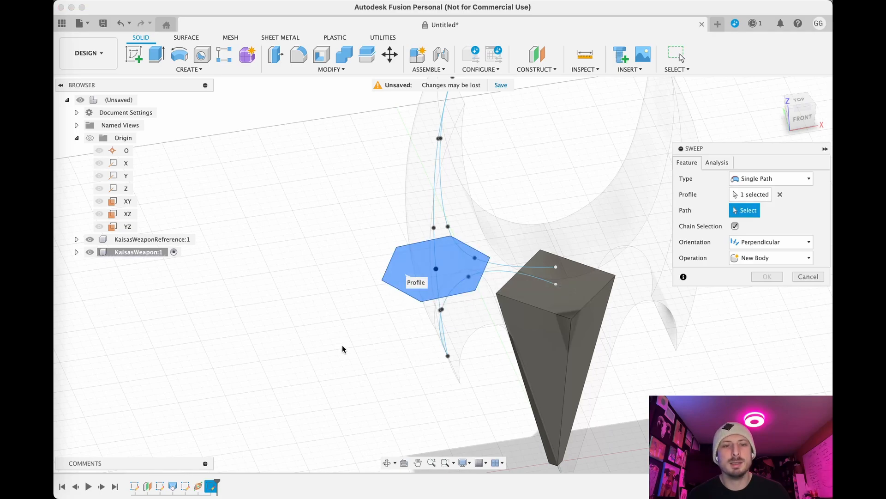
scroll(416, 342, up, 5)
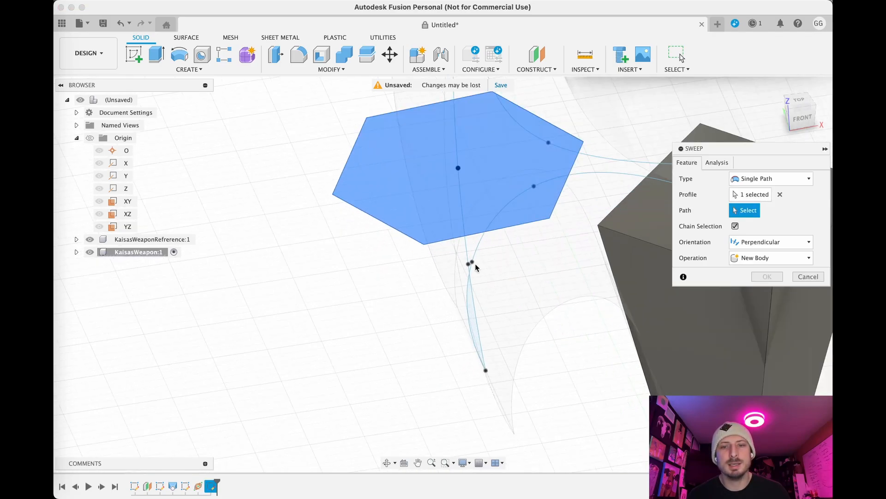
click(465, 245)
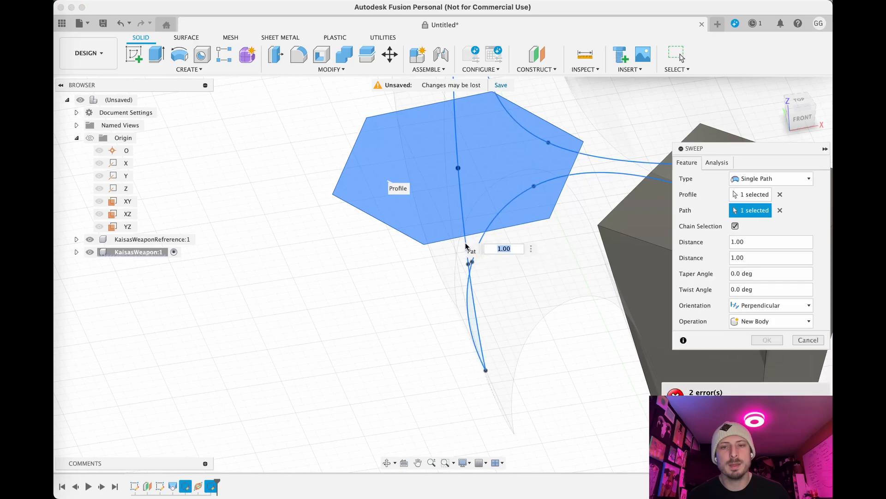
scroll(417, 359, down, 5)
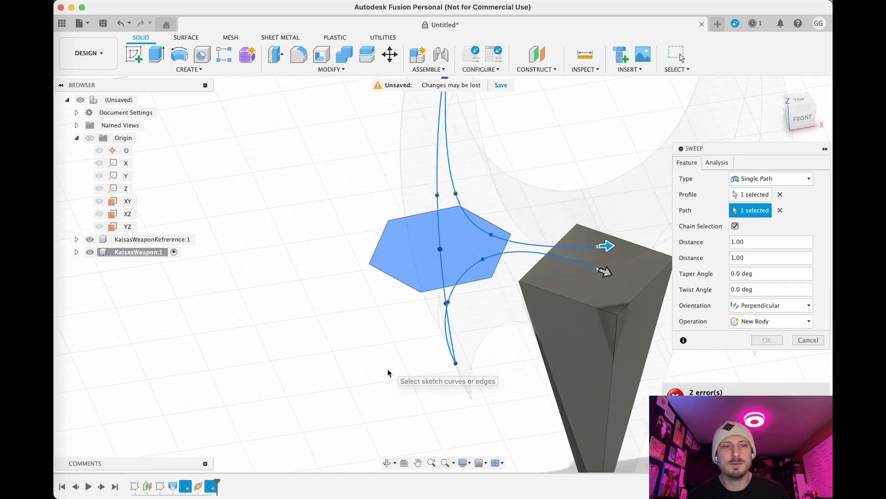
Hide the reference weapon component and shorten the sweep's distances to about 0.083 upward and 0.144 downward along the blade's outer path
click(90, 239)
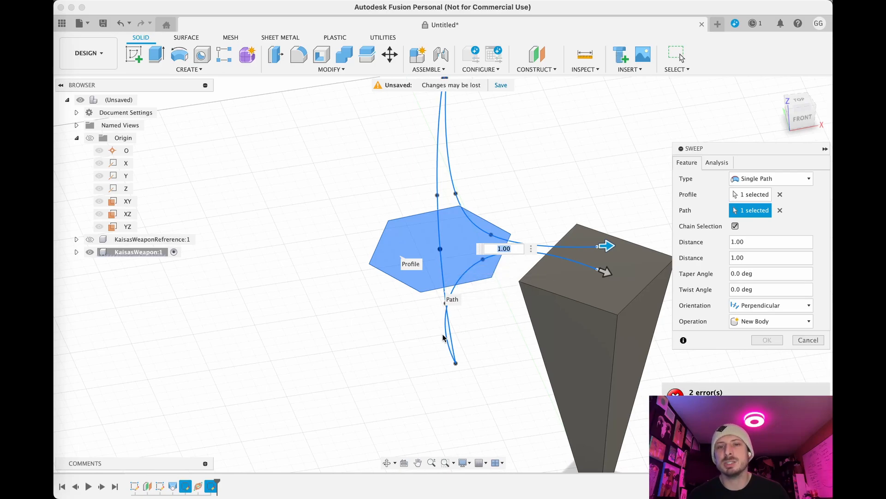
scroll(480, 323, up, 3)
scroll(521, 295, down, 3)
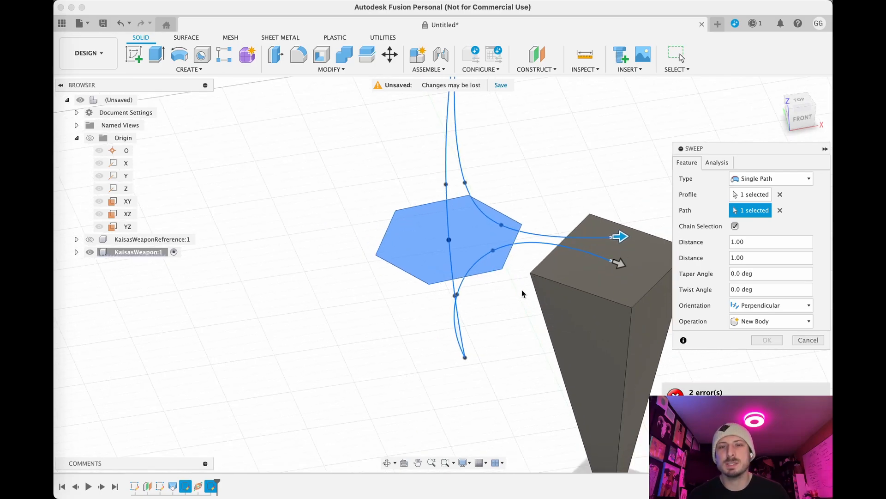
drag(619, 236, 446, 181)
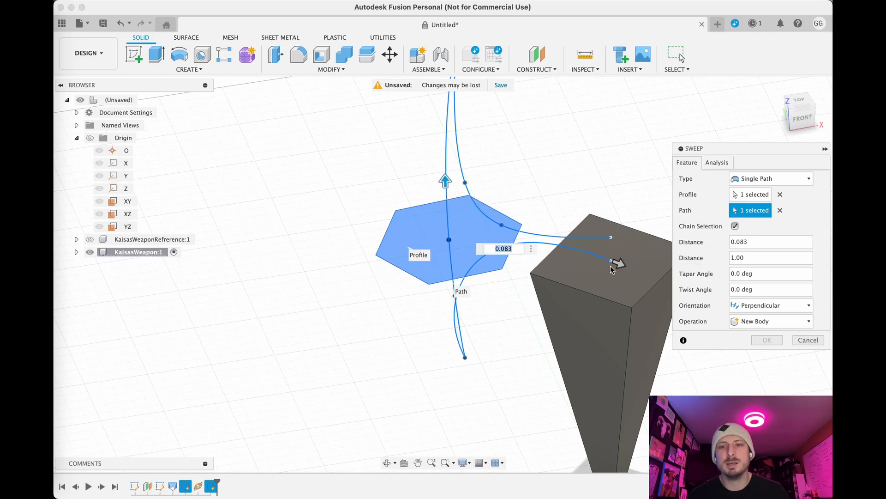
drag(610, 270, 443, 296)
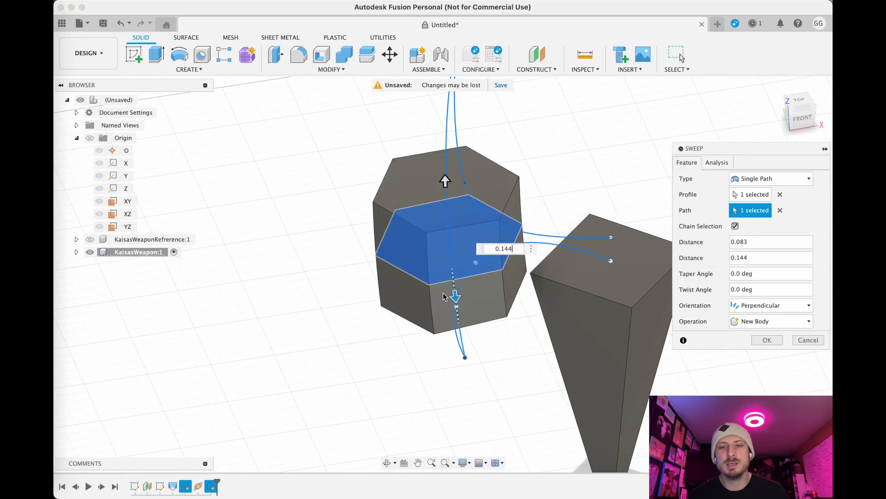
Extend the sweep's downward distance to about 0.331, close to the lower tip of the blade path
scroll(483, 359, up, 3)
mouse_move(495, 373)
shift+middle_down()
mouse_move(477, 364)
mouse_move(489, 383)
shift+middle_up()
scroll(478, 365, down, 3)
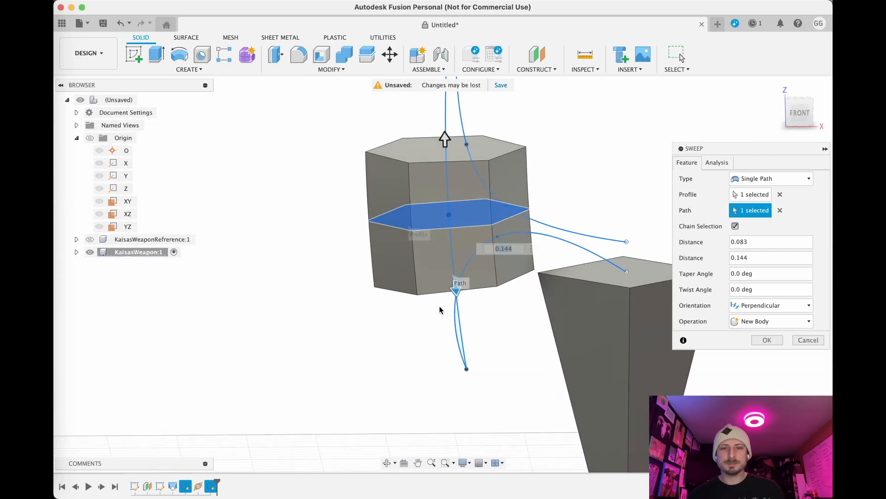
scroll(473, 285, up, 3)
drag(465, 273, 484, 401)
scroll(507, 345, down, 4)
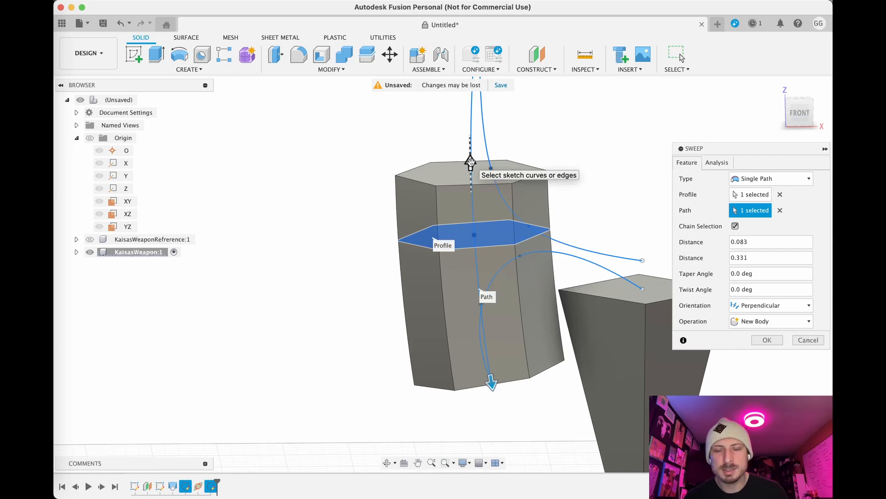
Set the sweep's upward distance to 0.00 so the body starts at the hexagon profile
scroll(470, 165, down, 2)
middle_drag(480, 164, 497, 256)
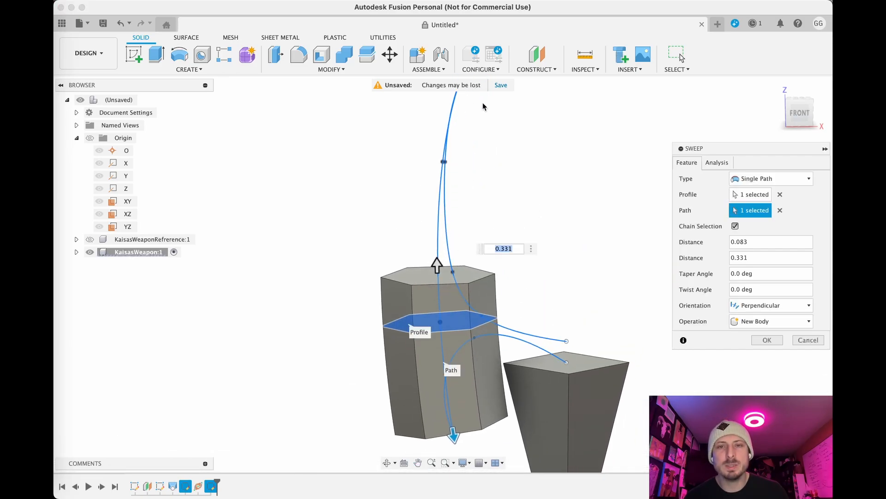
middle_drag(531, 217, 532, 161)
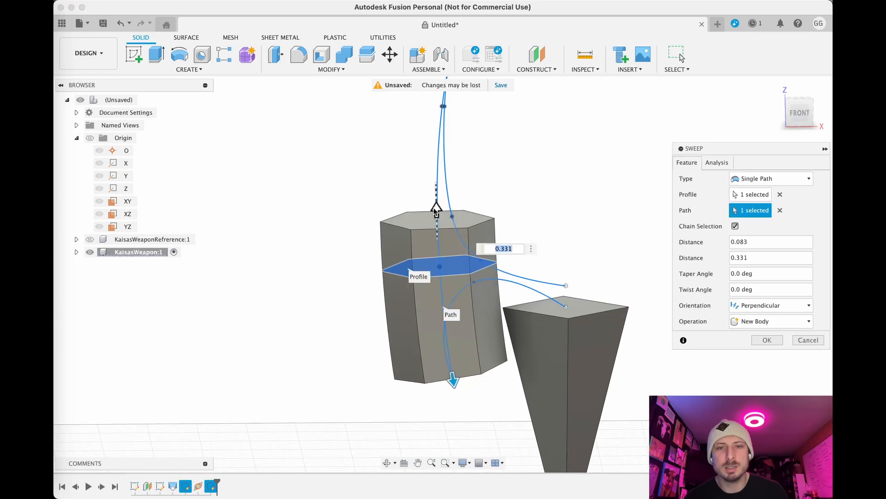
drag(436, 211, 439, 240)
key(BackSpace)
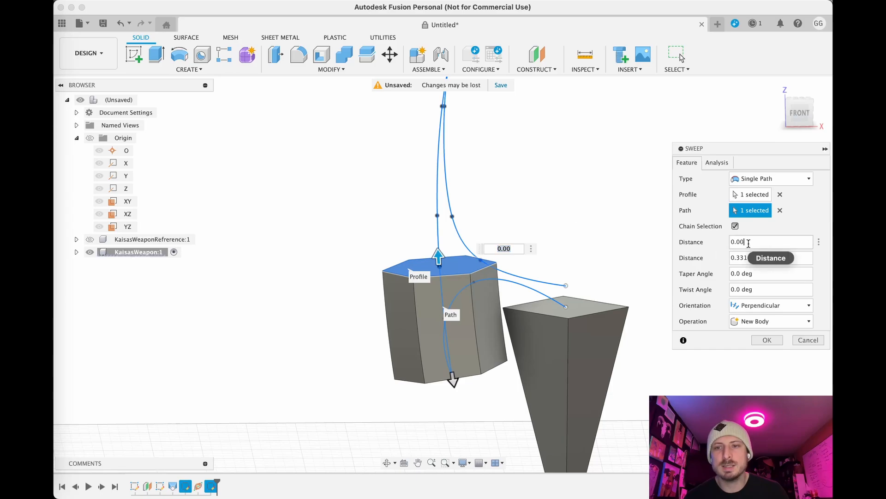
Set the sweep's taper angle to -25 deg so the body narrows toward the lower blade tip
click(759, 256)
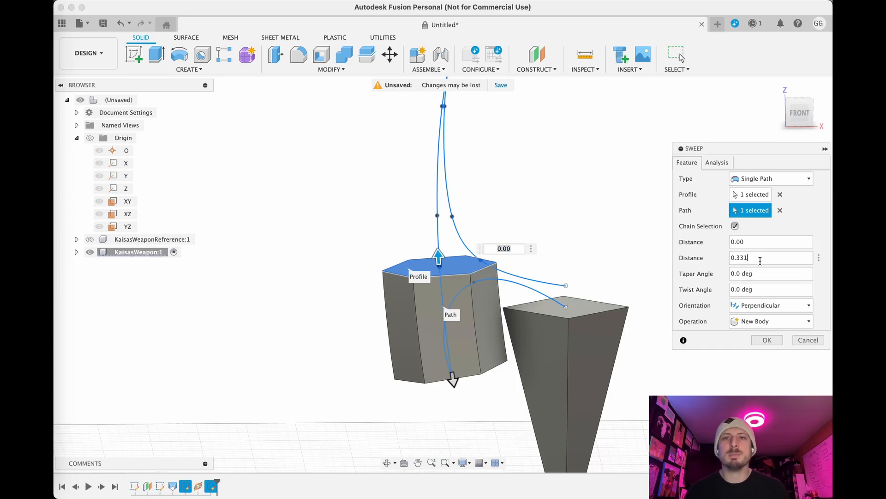
click(734, 273)
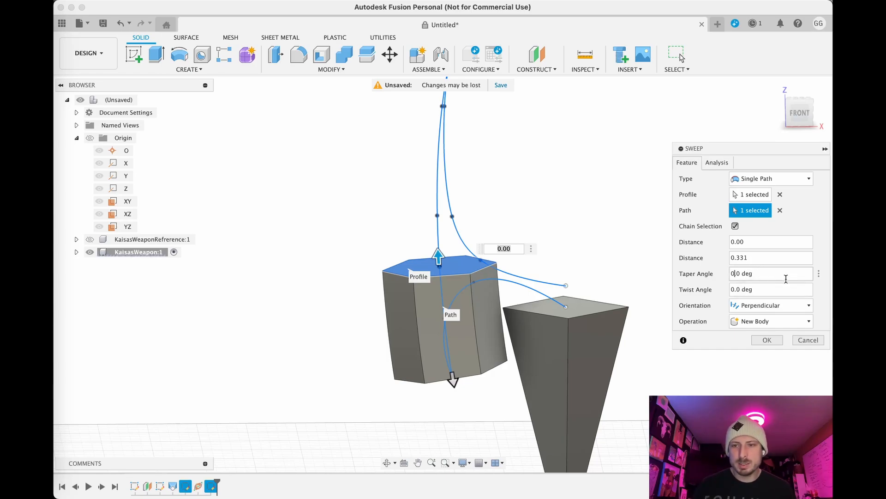
text(-)
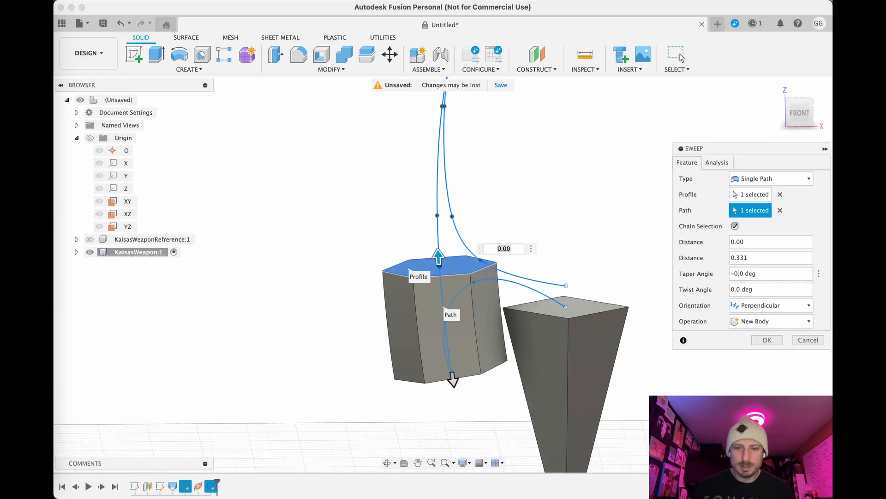
key(Delete)
text(1)
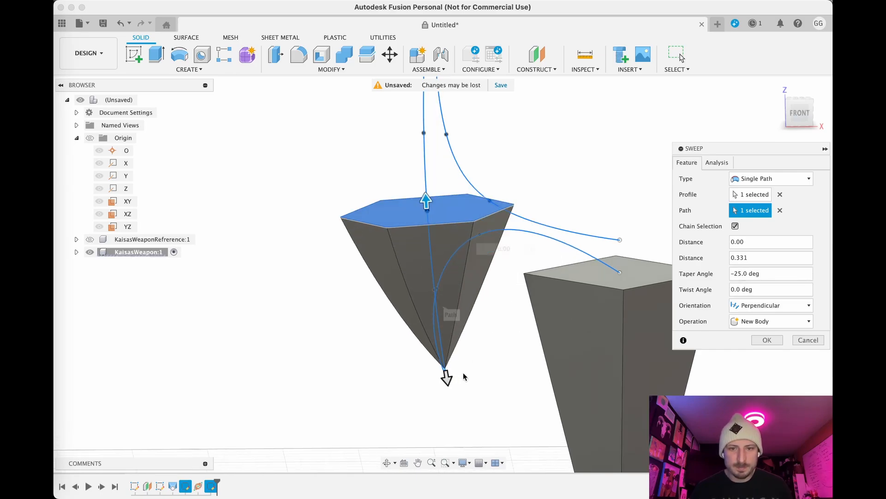
scroll(463, 371, up, 6)
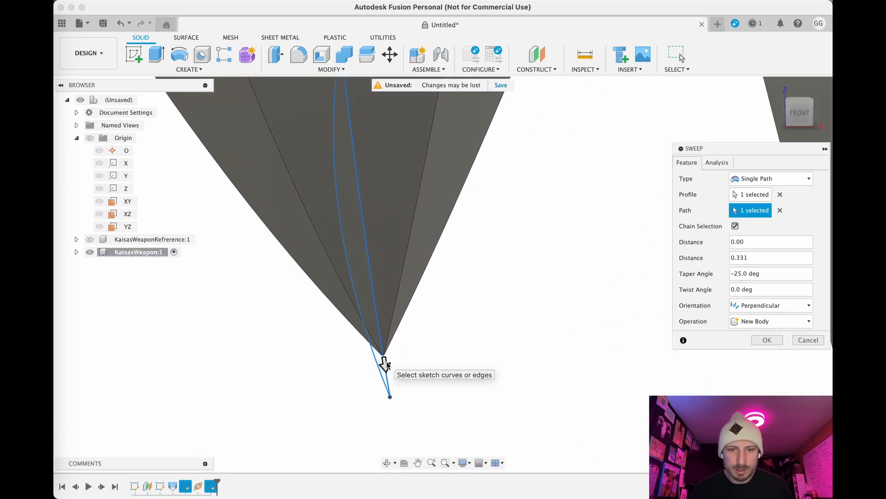
Extend the sweep's downward distance to 0.345 at the lower tip and set its taper angle to -20 deg
drag(385, 364, 395, 394)
scroll(401, 388, down, 5)
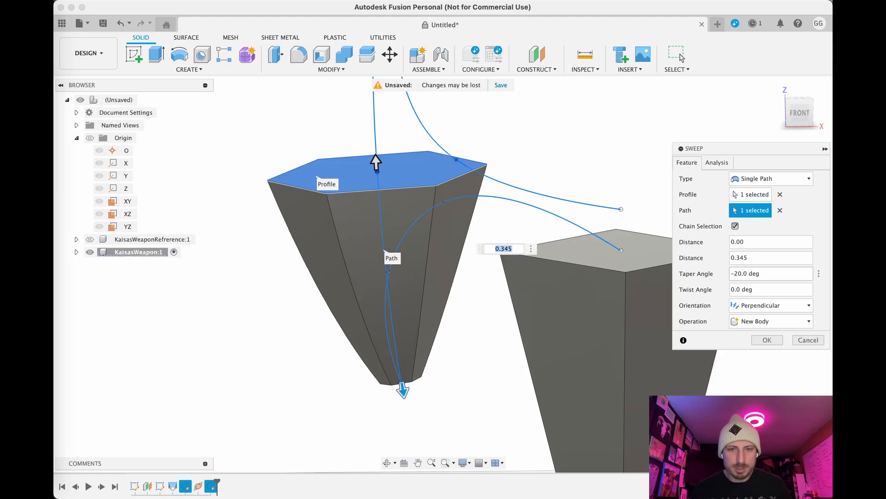
scroll(589, 315, down, 4)
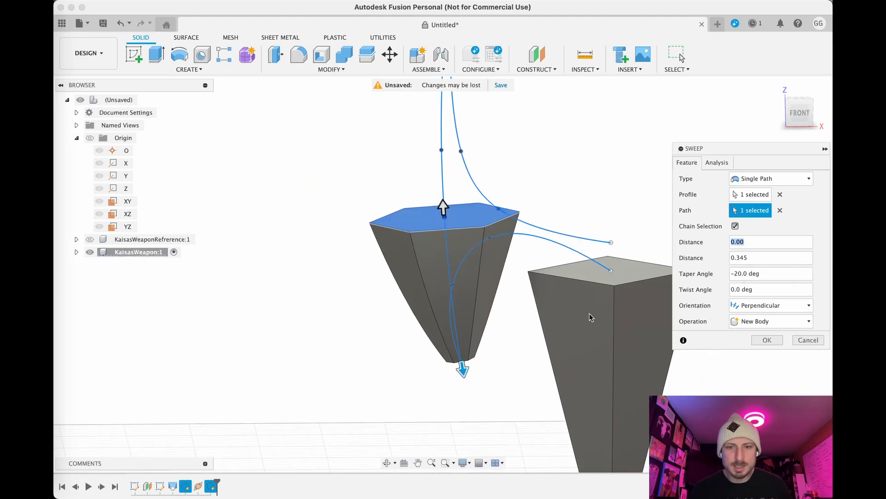
scroll(590, 316, up, 3)
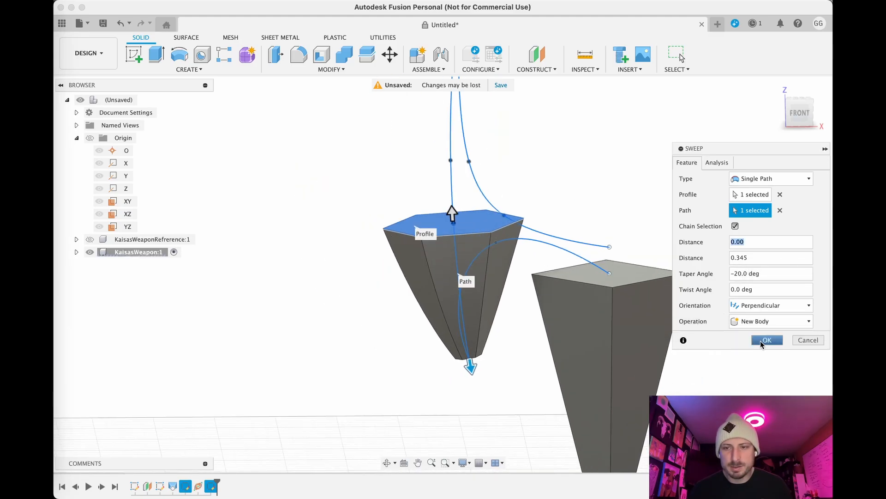
Set the sweep's operation to Join and finish the lower blade sweep
click(790, 323)
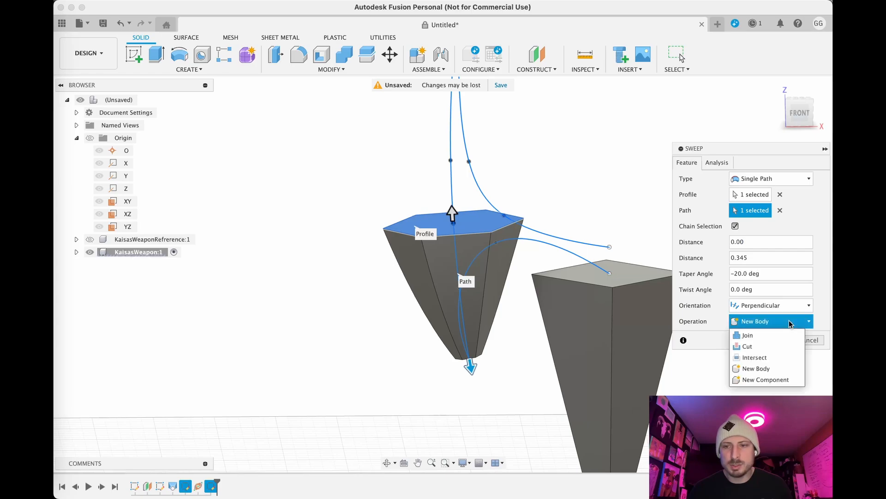
click(775, 335)
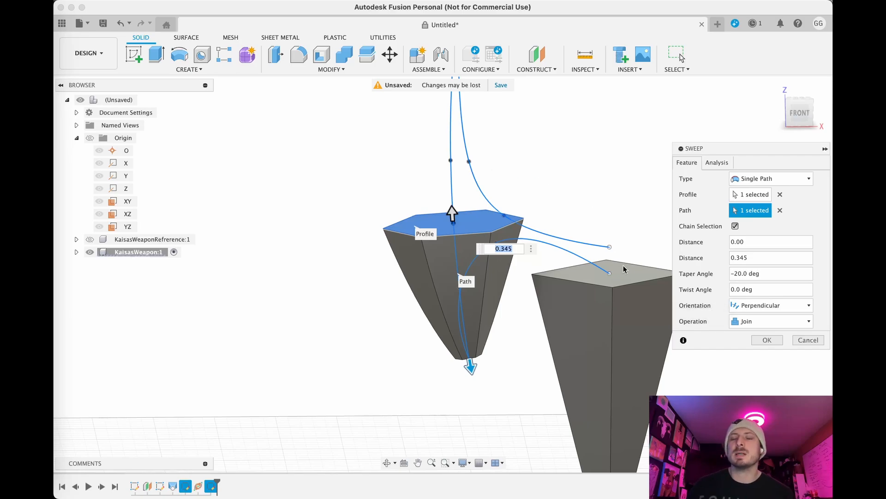
click(767, 341)
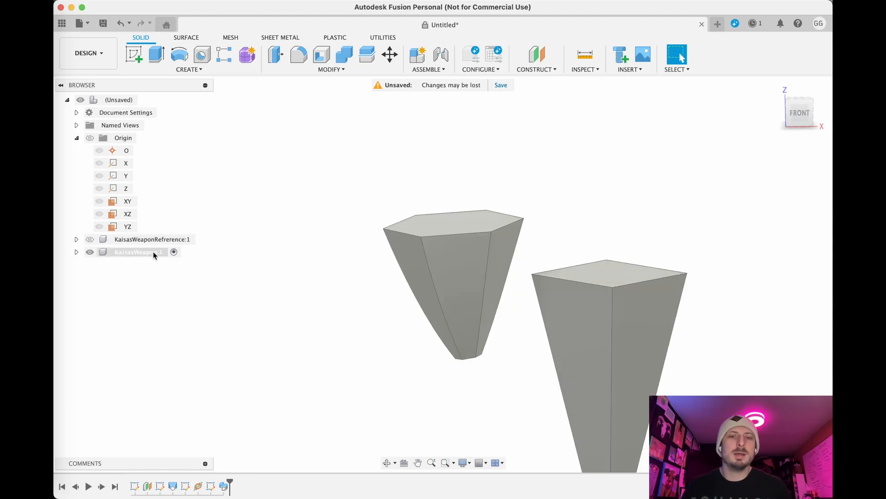
Expand the Bodies, Sketches and Construction folders of the KaisasWeapon component
click(77, 251)
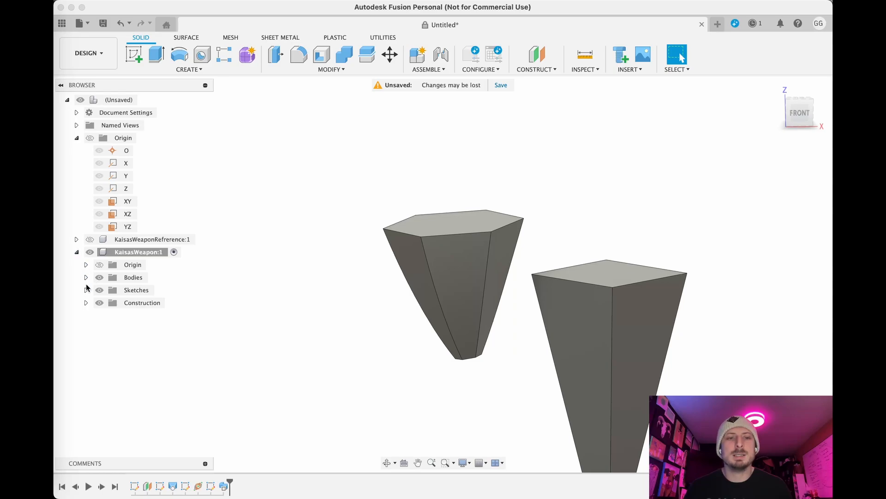
click(85, 302)
click(86, 290)
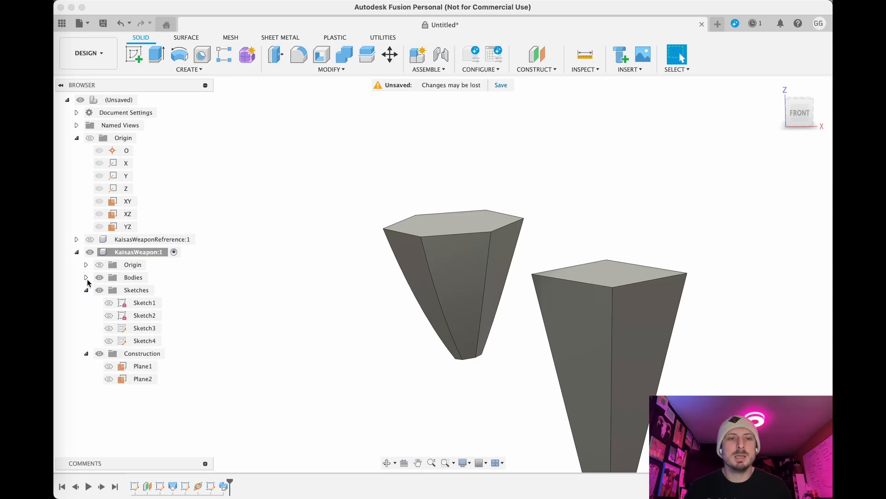
click(86, 278)
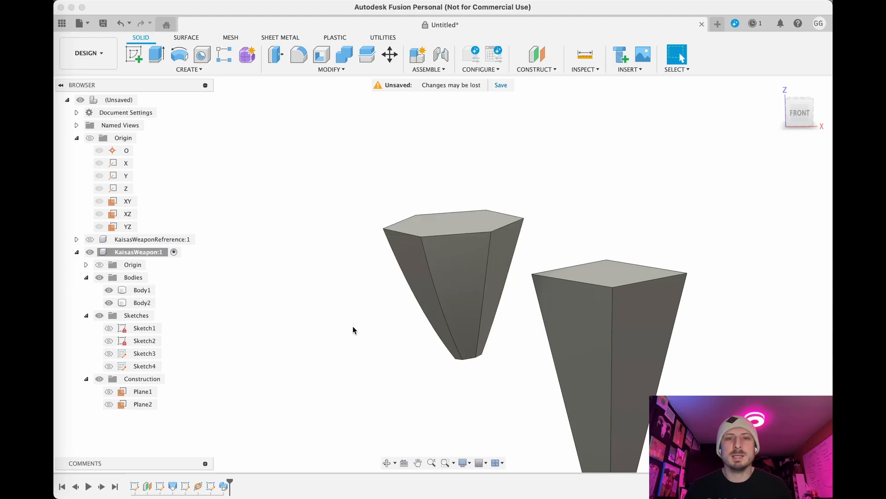
scroll(351, 325, down, 5)
middle_drag(352, 323, 286, 325)
scroll(317, 302, up, 3)
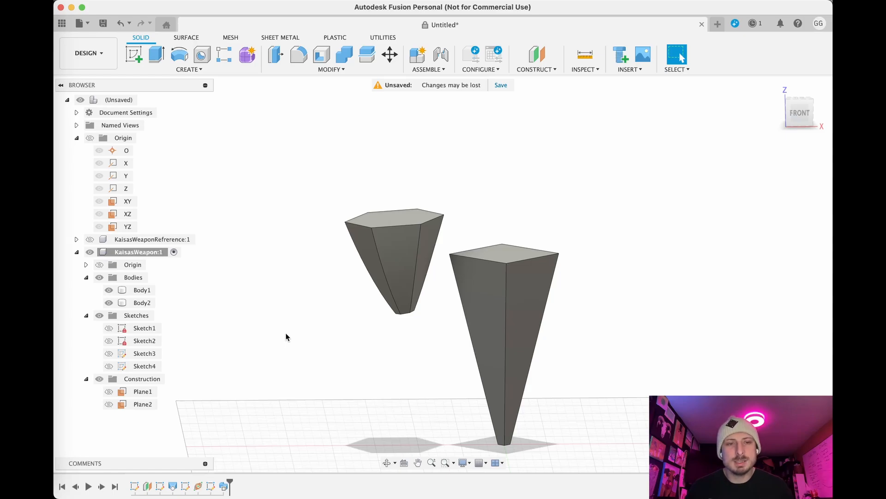
Show Sketch3 with the blade path splines and Sketch4 with the hexagon profile
click(110, 354)
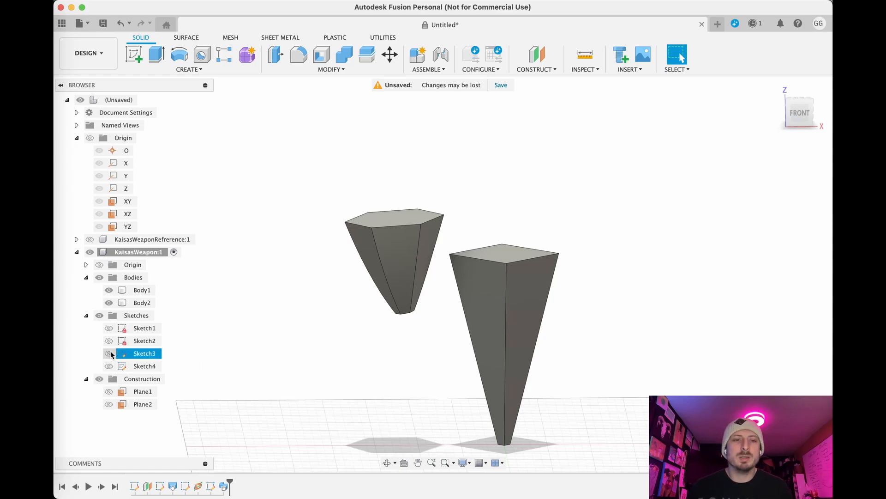
click(109, 353)
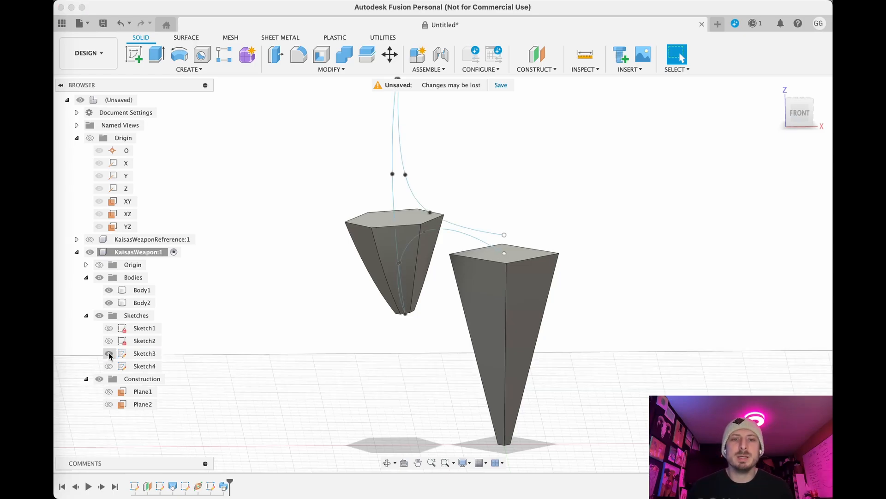
click(109, 354)
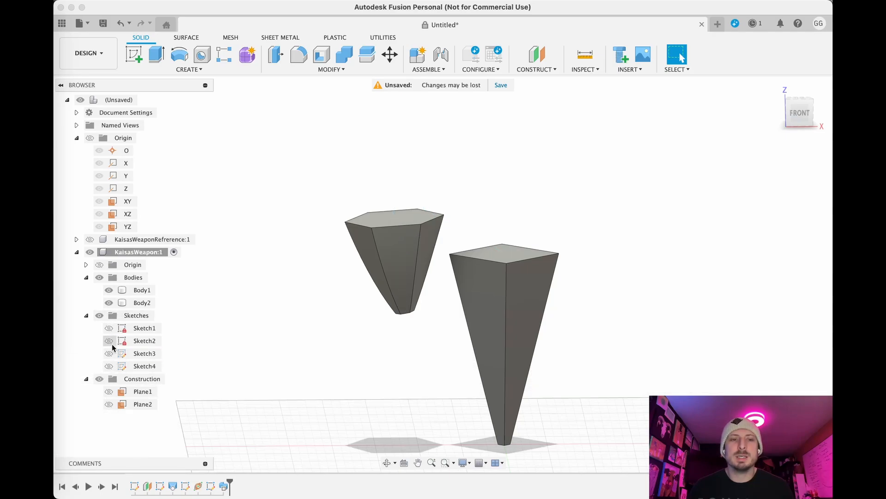
click(111, 354)
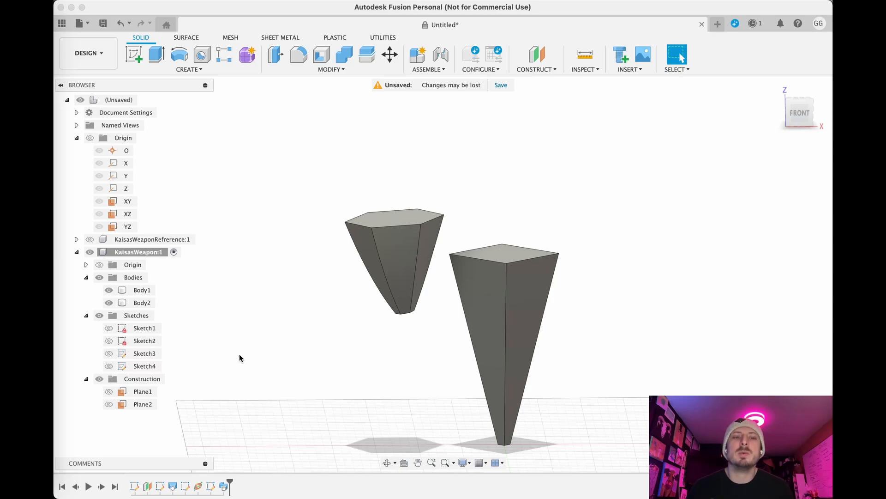
click(109, 353)
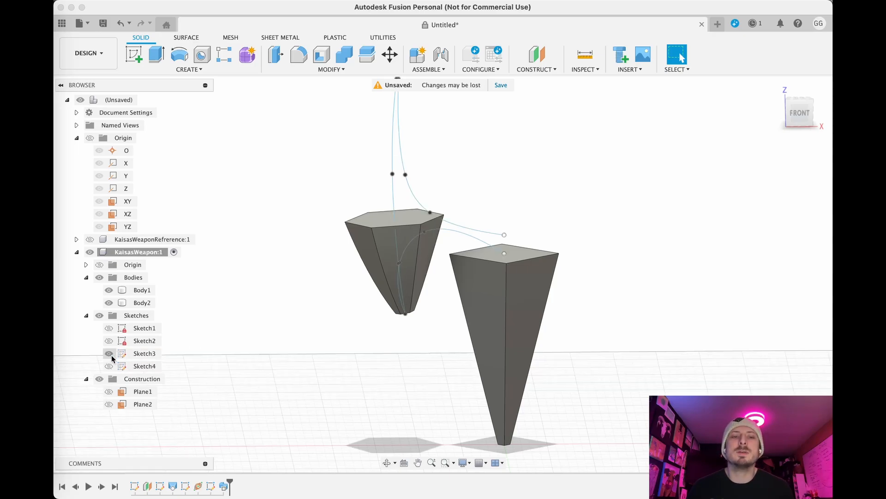
click(109, 365)
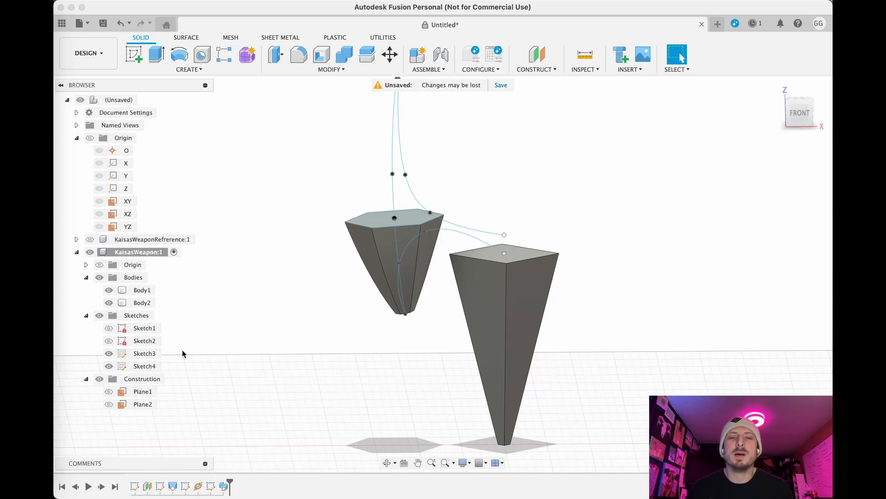
shift+middle_drag(282, 307, 158, 339)
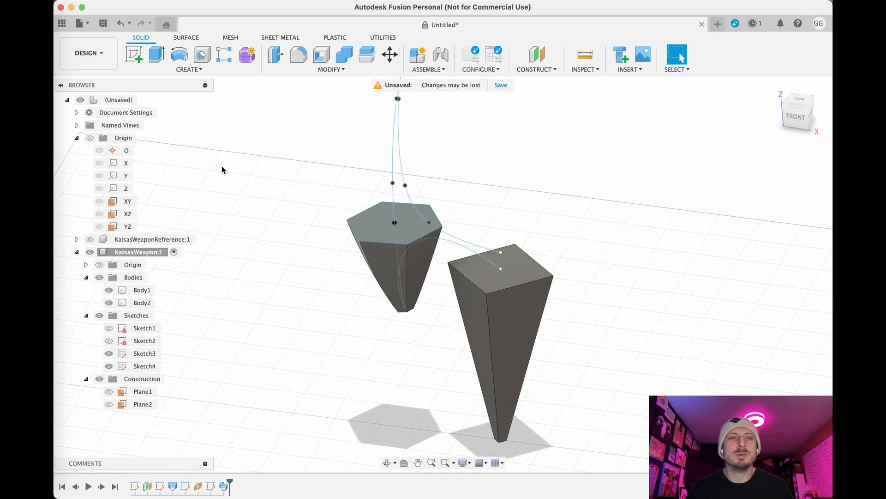
Set up a second sweep with the Sketch4 hexagon as profile and the blade spline in Sketch3 as path
click(166, 70)
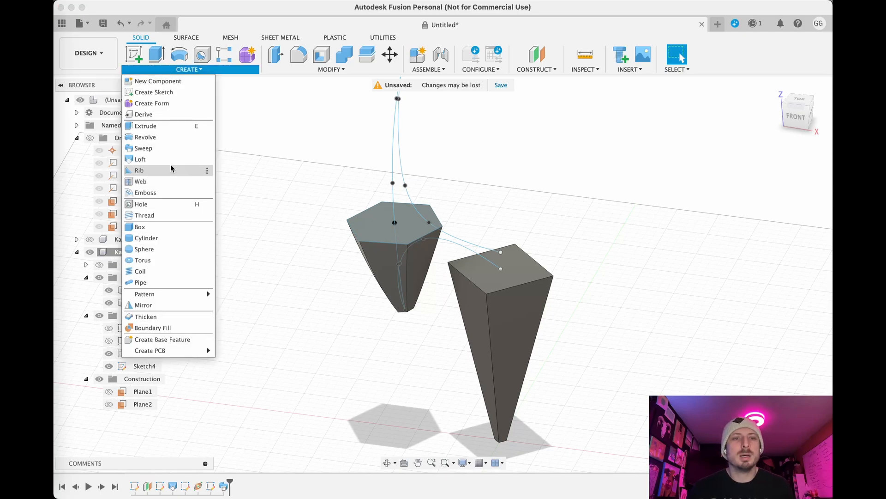
click(160, 148)
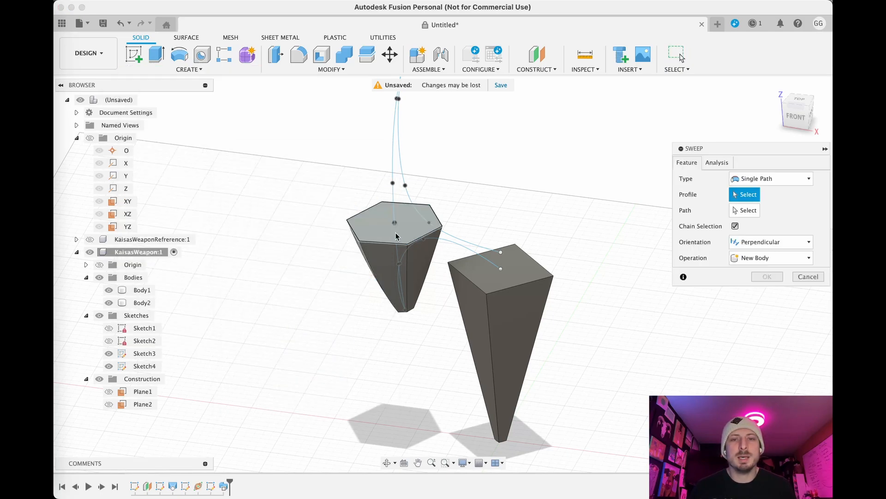
scroll(365, 231, up, 4)
click(371, 217)
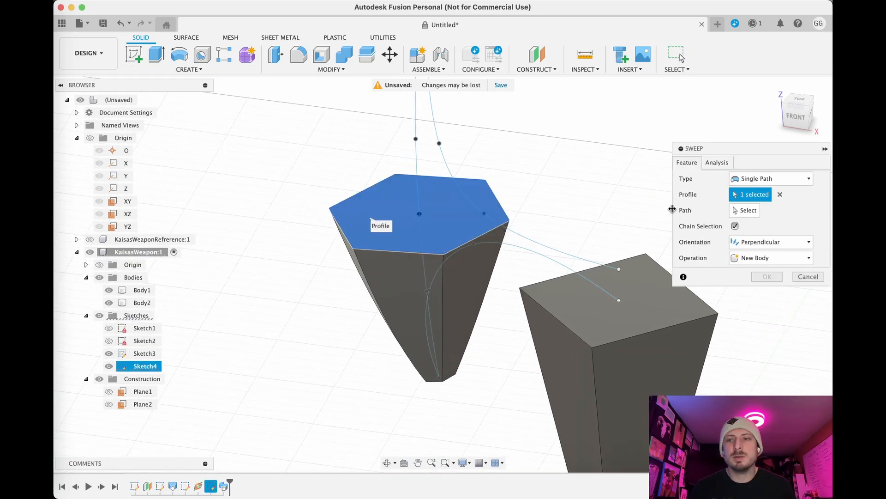
click(746, 210)
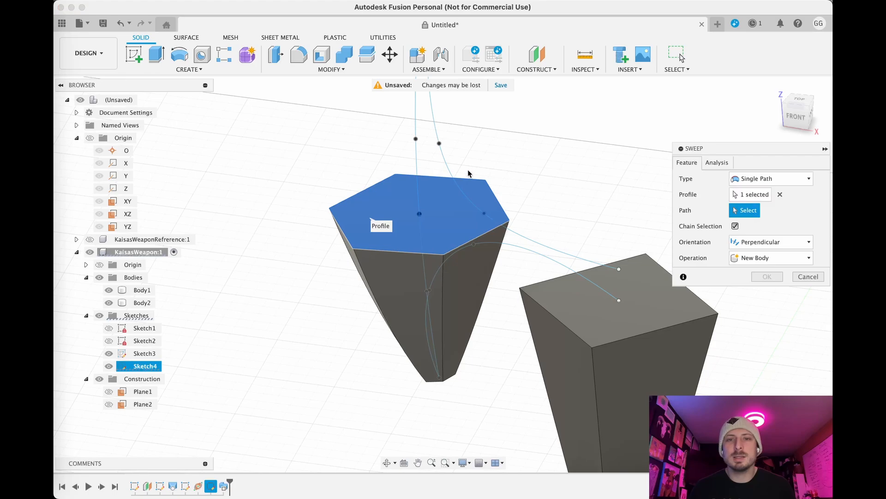
click(416, 158)
scroll(360, 171, down, 3)
shift+middle_drag(328, 306, 354, 282)
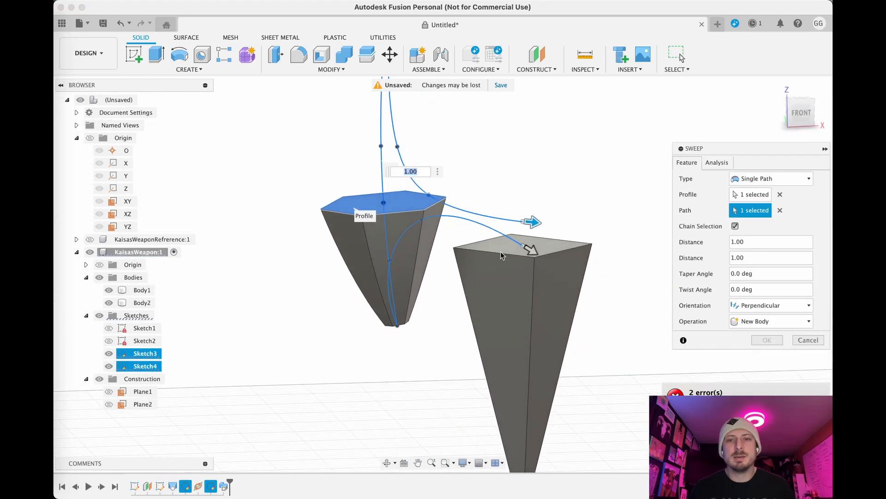
Set the sweep's downward distance to 0.00 and its upward distance to 0.414, reaching the upper tip of the blade path
drag(534, 251, 382, 204)
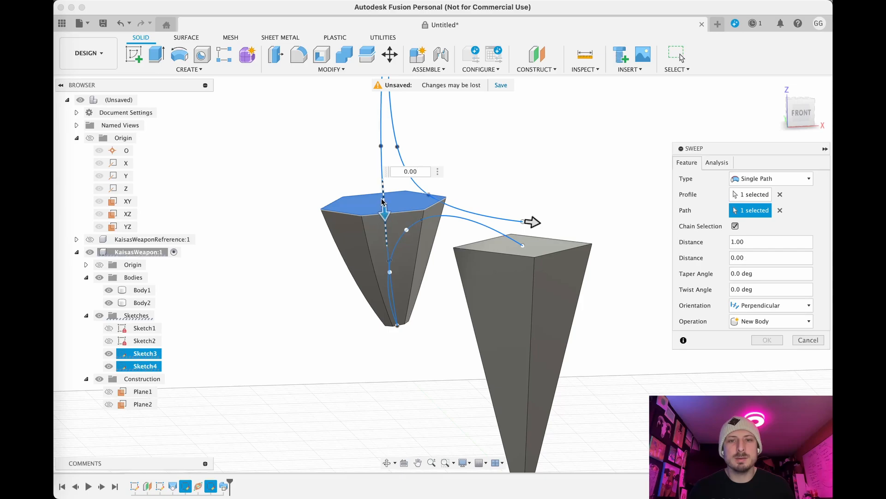
scroll(522, 166, down, 3)
middle_drag(522, 168, 506, 319)
drag(540, 365, 490, 125)
scroll(442, 193, up, 8)
middle_drag(491, 124, 431, 300)
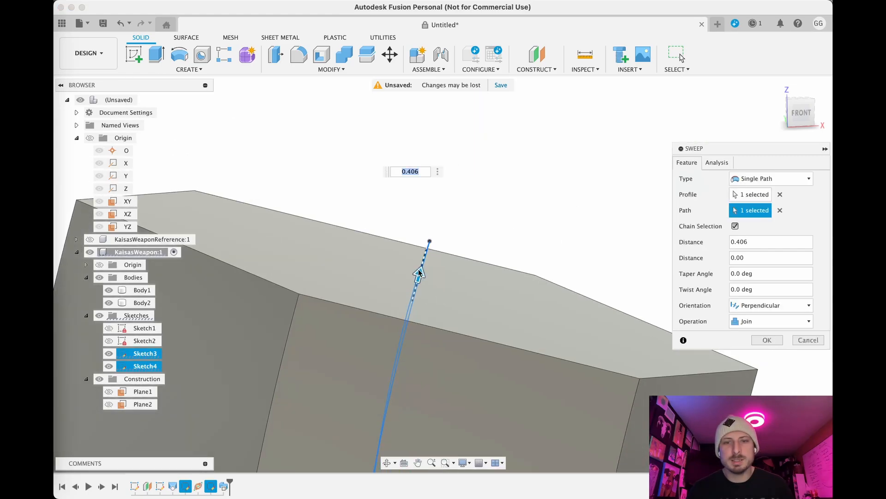
drag(419, 275, 443, 252)
scroll(443, 252, down, 6)
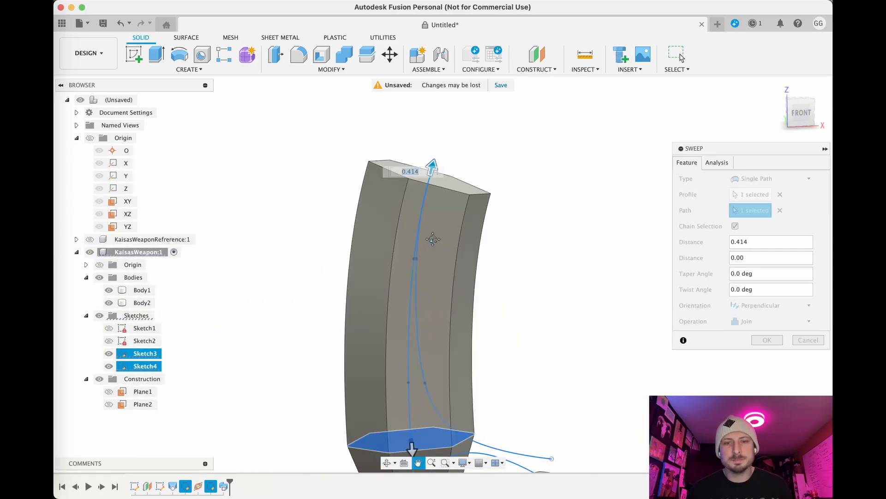
Try a taper angle of -20 deg on the upward sweep
scroll(461, 272, down, 5)
middle_drag(556, 309, 513, 279)
scroll(520, 282, up, 4)
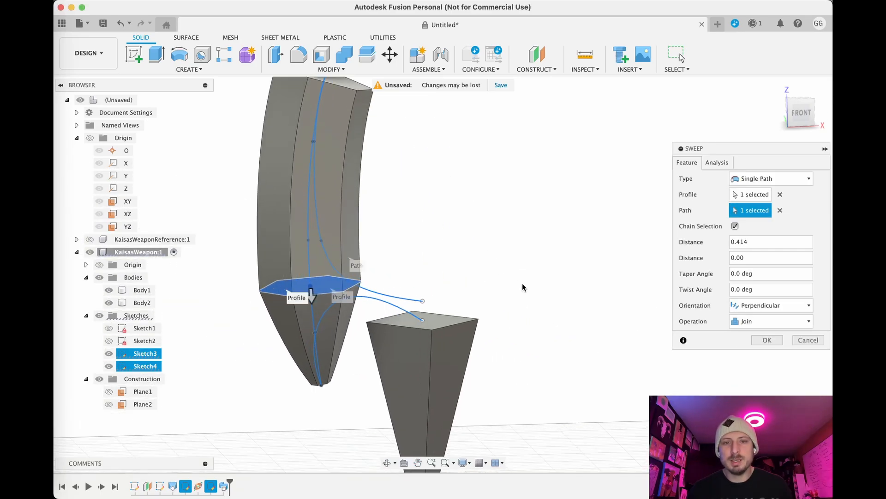
click(737, 274)
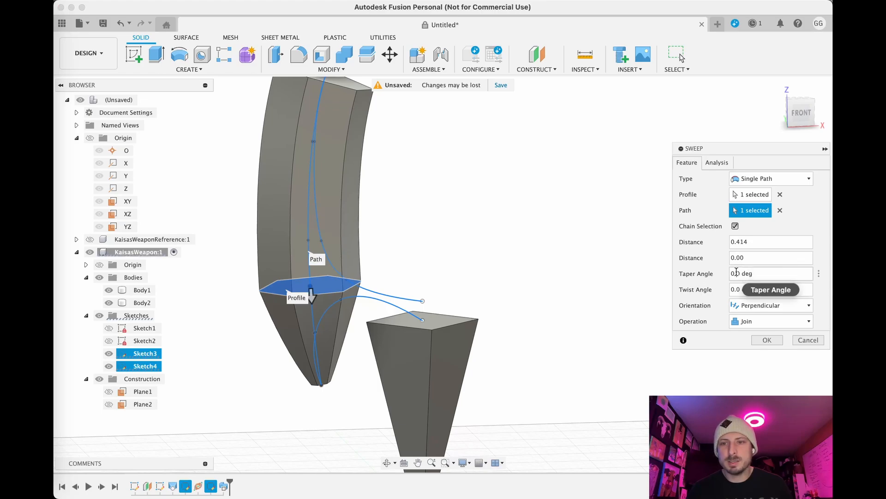
text(-)
key(Tab)
text(2)
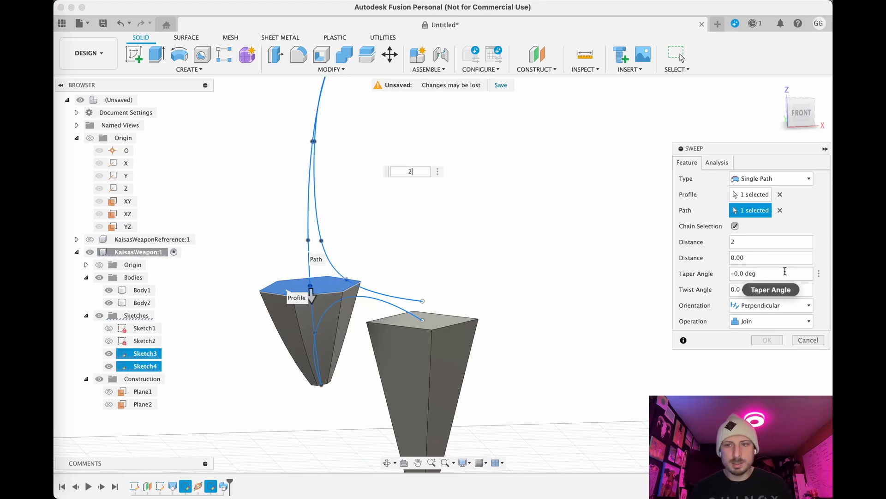
click(736, 273)
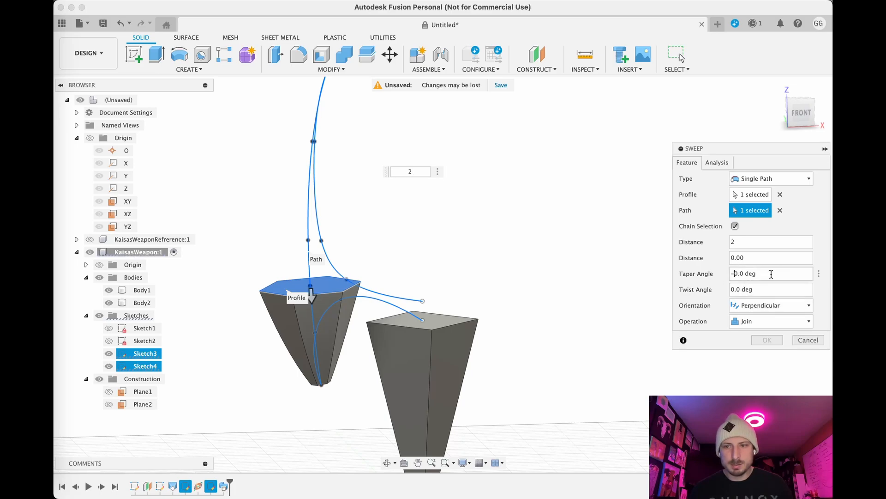
text(2)
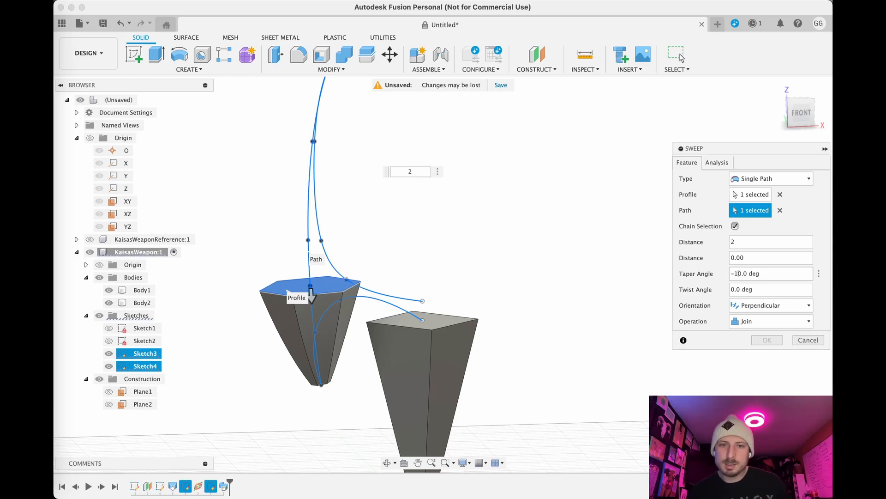
key(BackSpace)
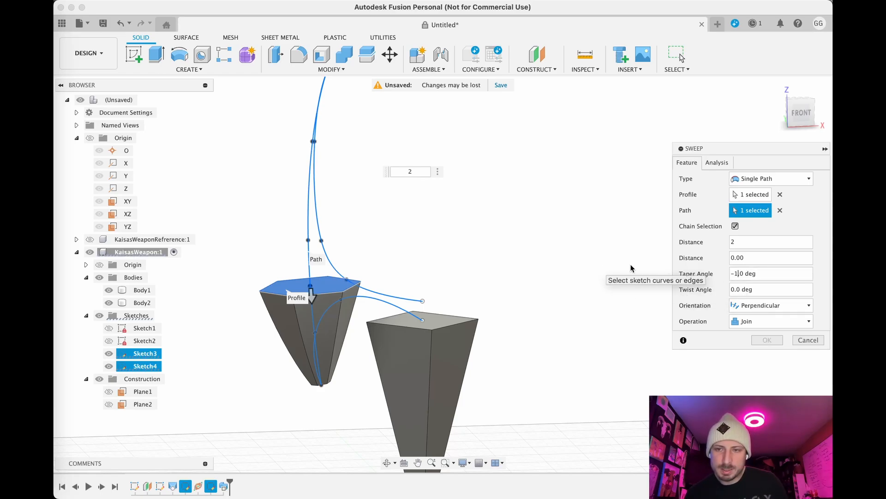
key(BackSpace)
text(20)
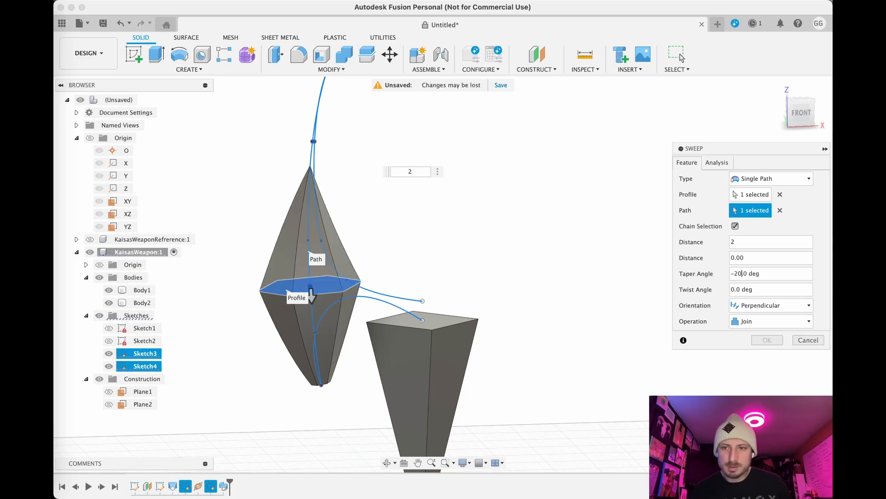
Reset the upward sweep's taper angle to 0.0 deg
scroll(511, 253, up, 5)
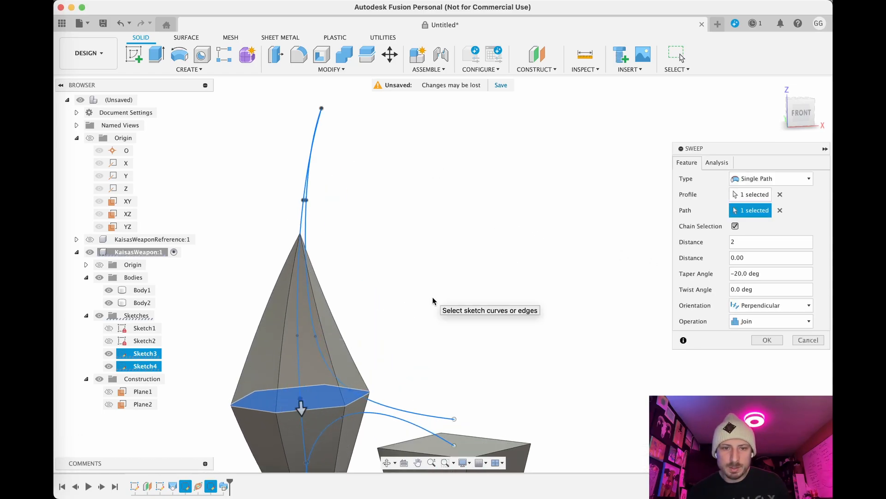
drag(738, 274, 712, 272)
key(BackSpace)
key(Return)
scroll(544, 316, up, 3)
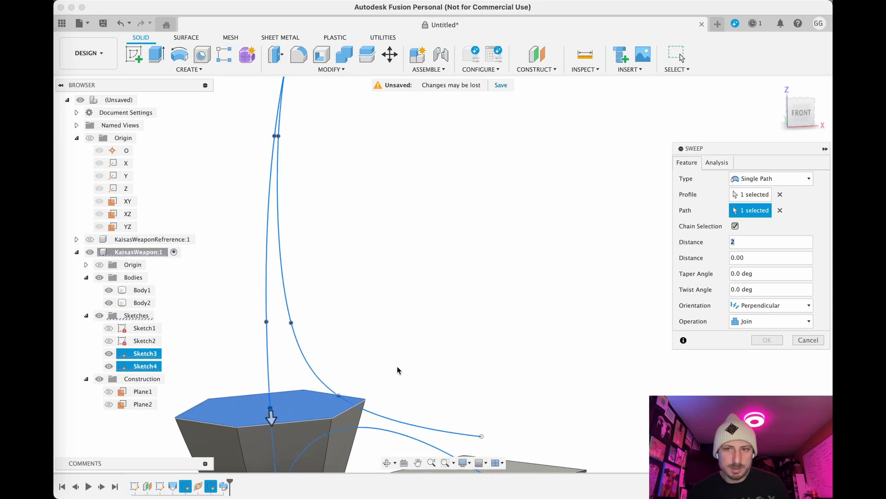
scroll(583, 305, down, 4)
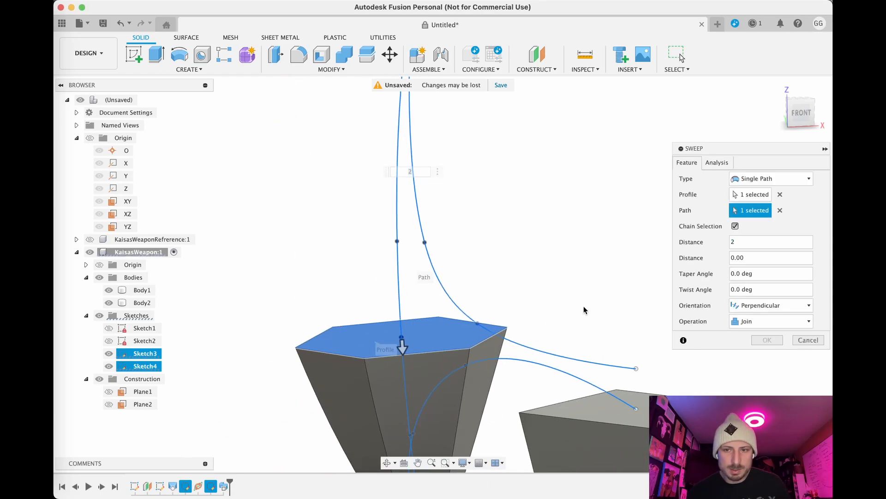
scroll(584, 304, down, 2)
middle_drag(625, 301, 600, 274)
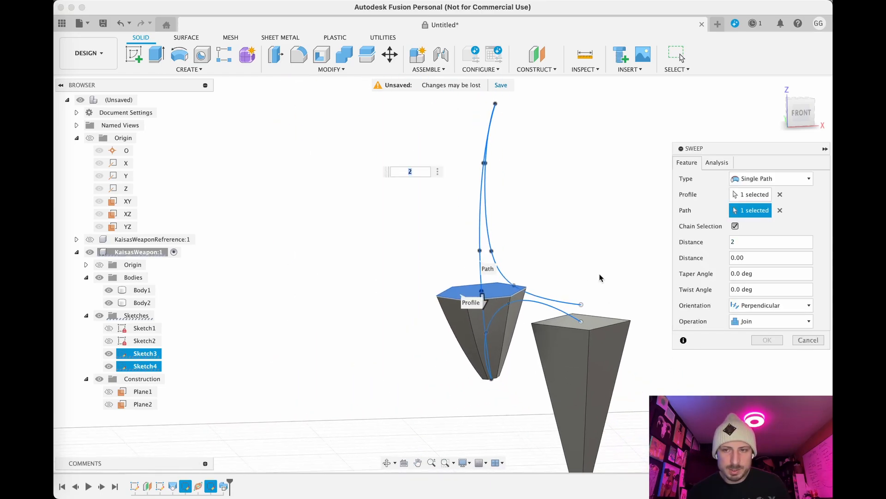
scroll(600, 273, up, 2)
scroll(600, 273, up, 1)
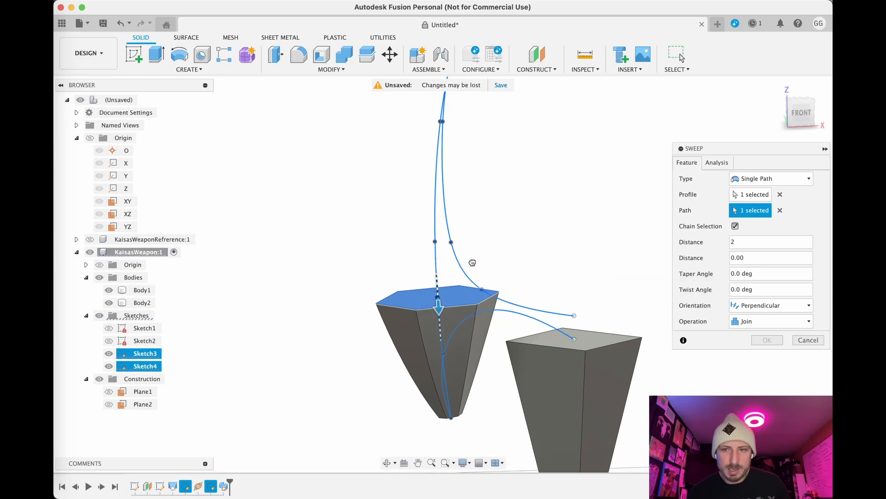
click(809, 340)
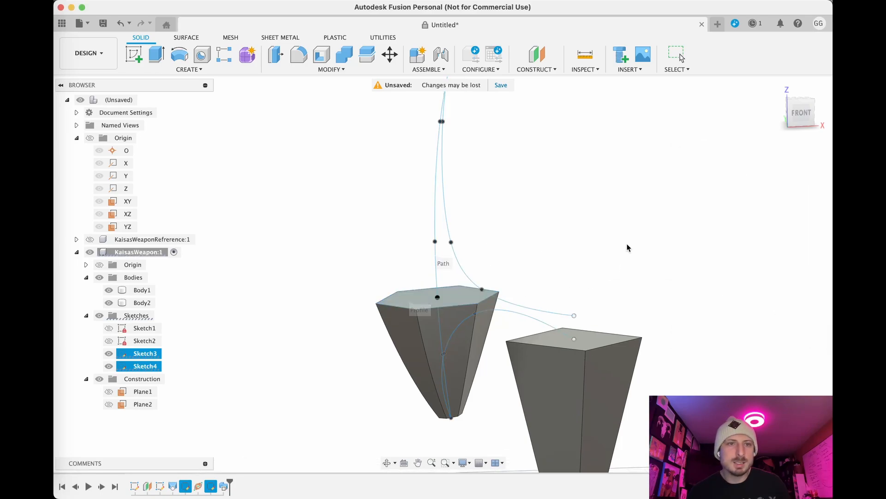
Set up a new sweep with the Sketch4 hexagon as profile and the left blade's Sketch3 spline as path
click(189, 69)
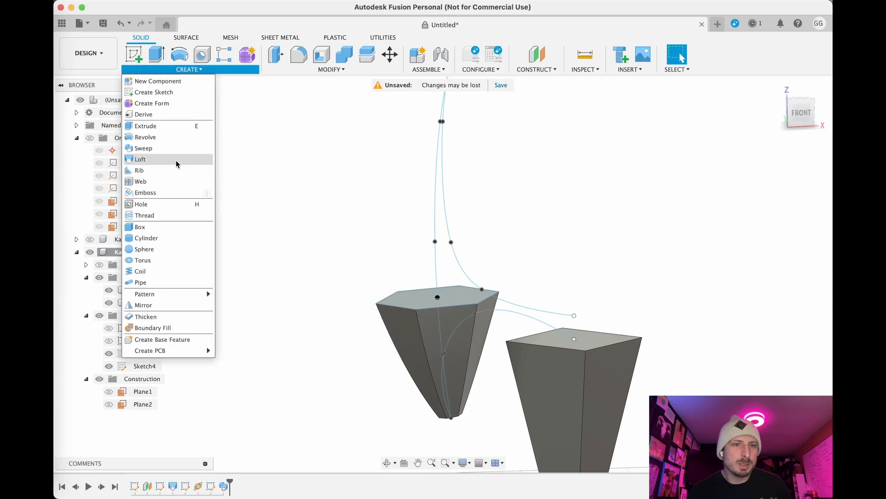
click(159, 148)
click(399, 304)
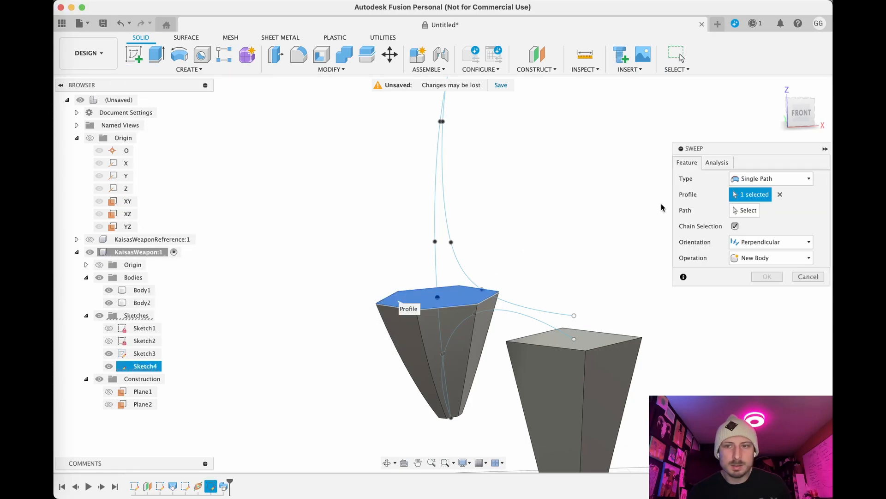
click(746, 210)
click(435, 204)
Set the sweep's downward distance to 0 and extend its upward distance to 0.405, near the upper tip of the path
drag(586, 343, 446, 304)
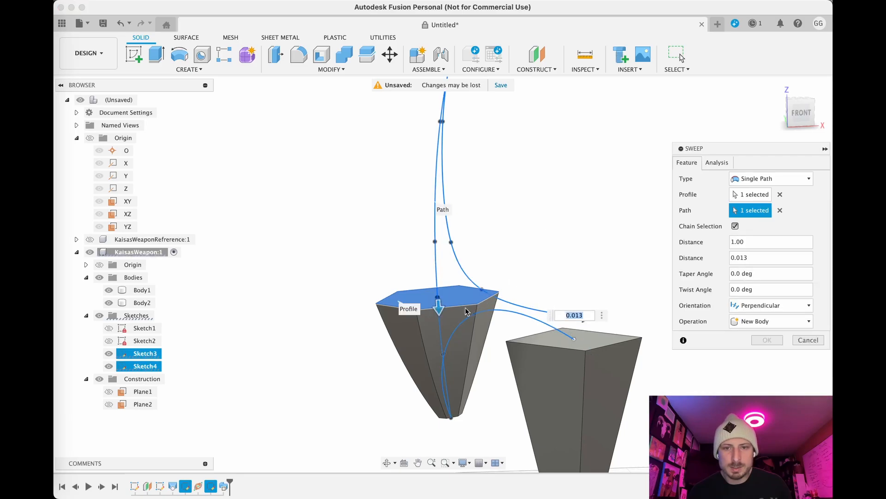
text(0)
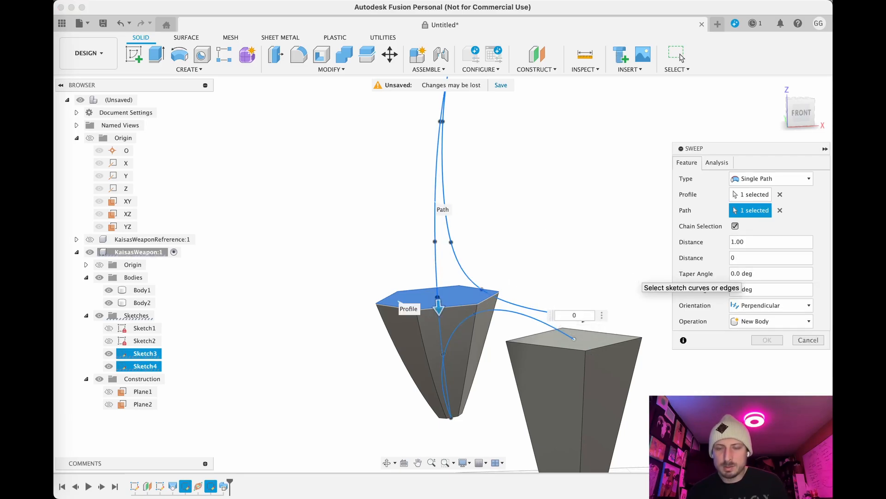
middle_drag(617, 320, 605, 271)
drag(572, 268, 414, 119)
middle_drag(524, 182, 570, 358)
scroll(511, 279, up, 5)
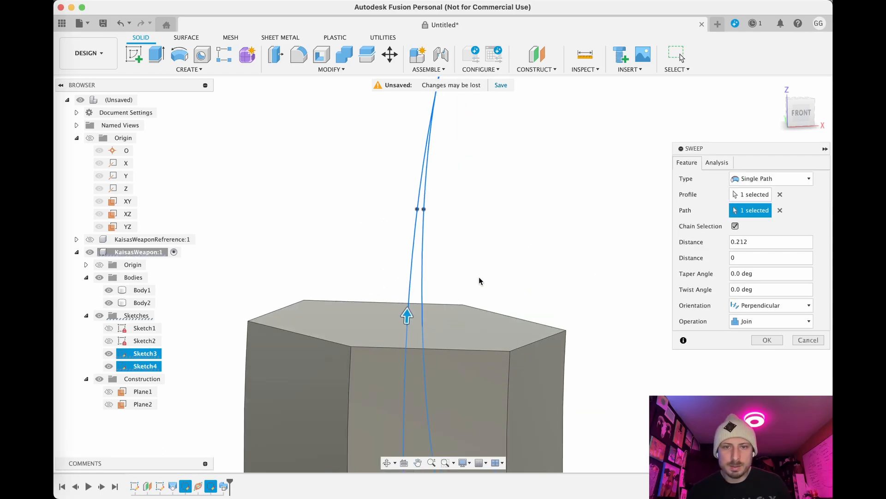
drag(407, 316, 470, 85)
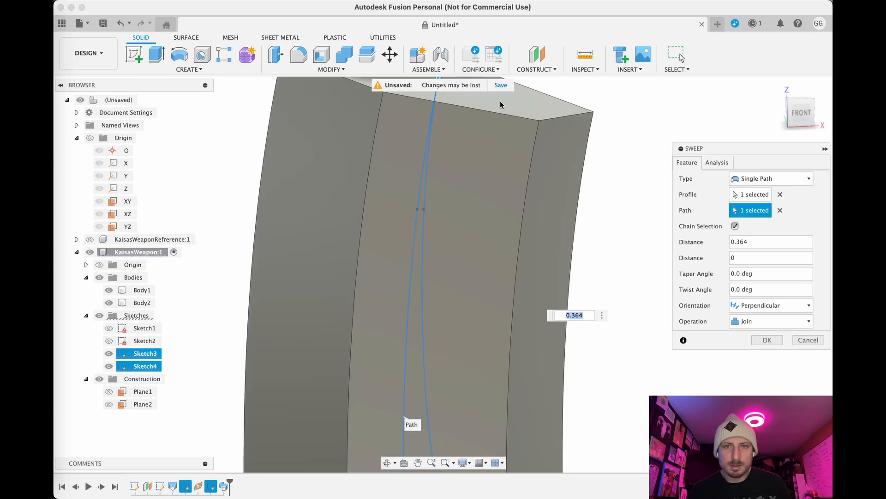
scroll(611, 180, down, 5)
drag(498, 227, 523, 183)
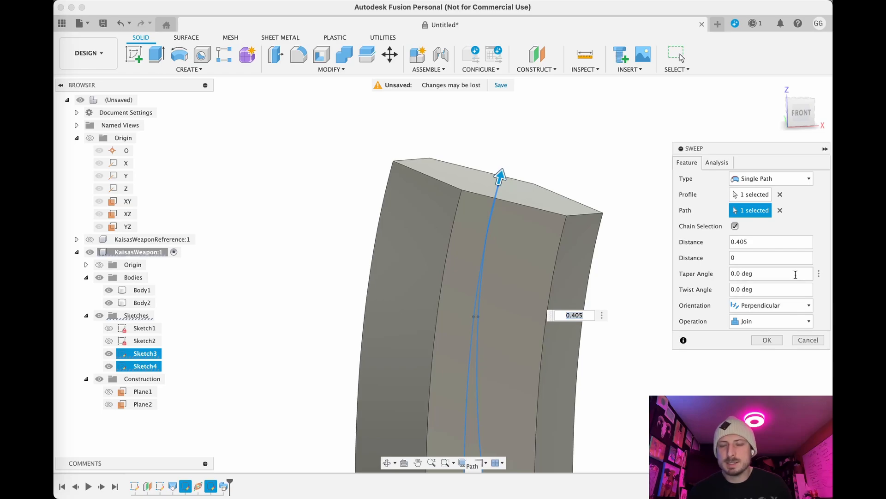
Taper the upward sweep by -10 deg and create it joined to the existing blade body
text(-10)
key(Return)
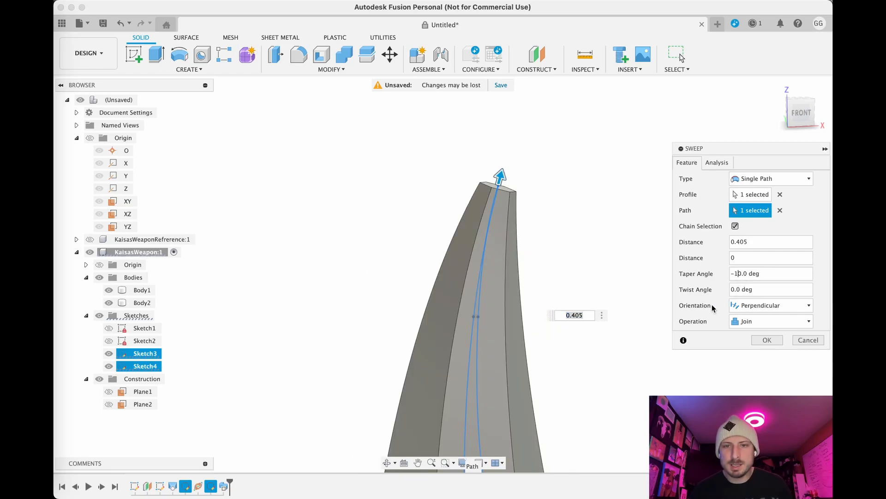
scroll(622, 371, down, 6)
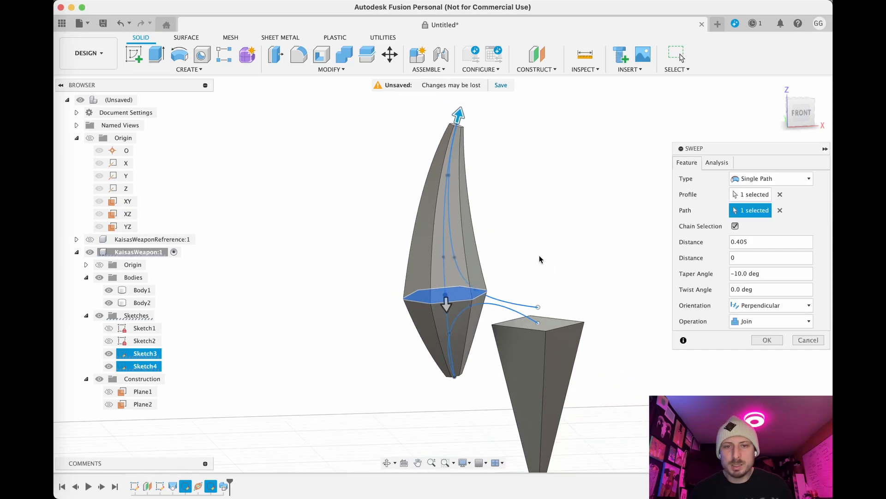
click(774, 342)
Create a plane along the upper connecting spline at proportional distance 1.00, at its free end above the right blade
middle_drag(621, 250, 634, 255)
scroll(708, 332, up, 3)
middle_drag(707, 314, 629, 252)
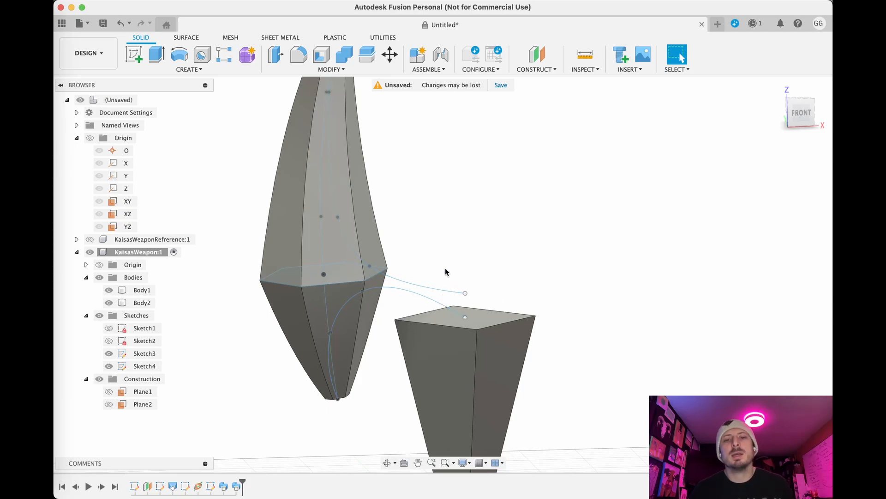
click(536, 70)
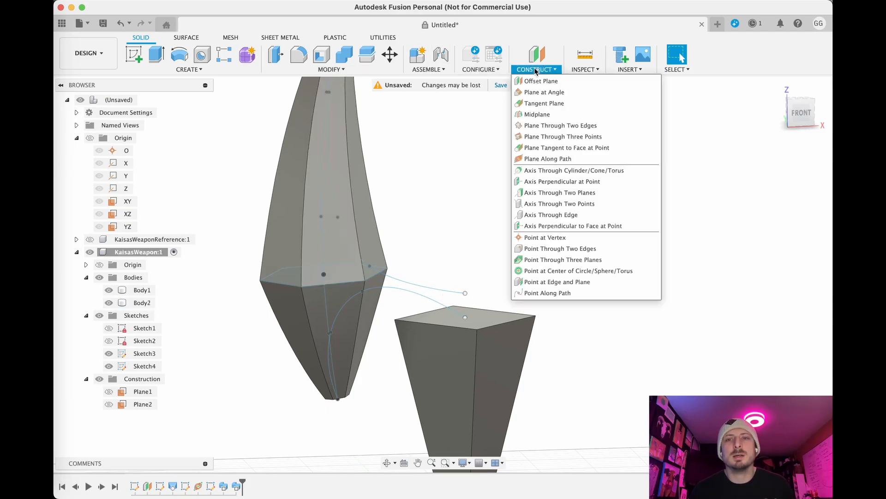
mouse_move(540, 71)
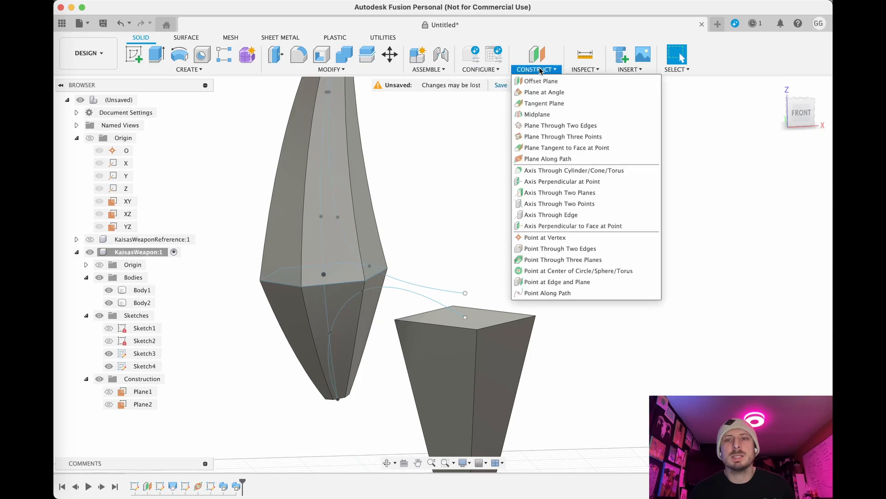
click(534, 159)
click(452, 289)
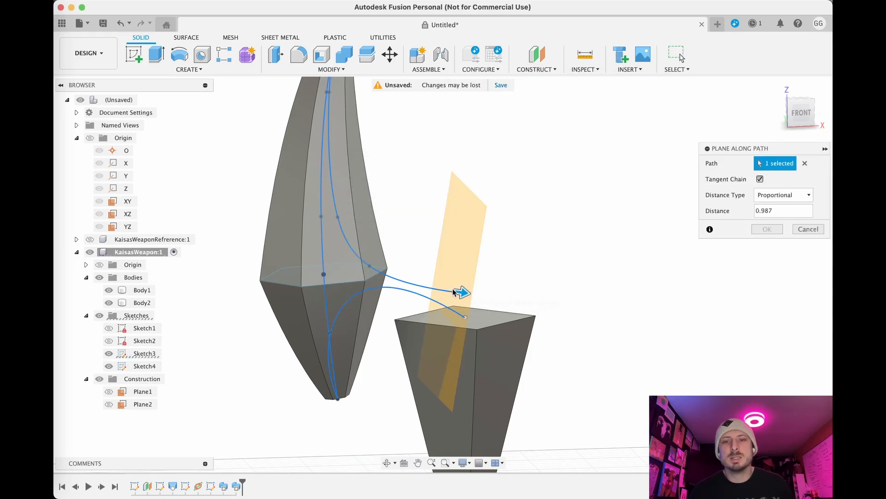
drag(464, 293, 552, 301)
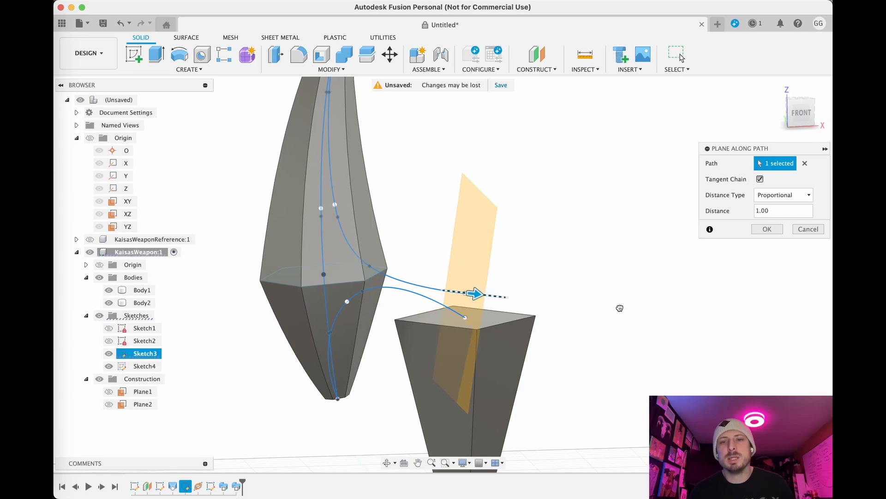
click(767, 230)
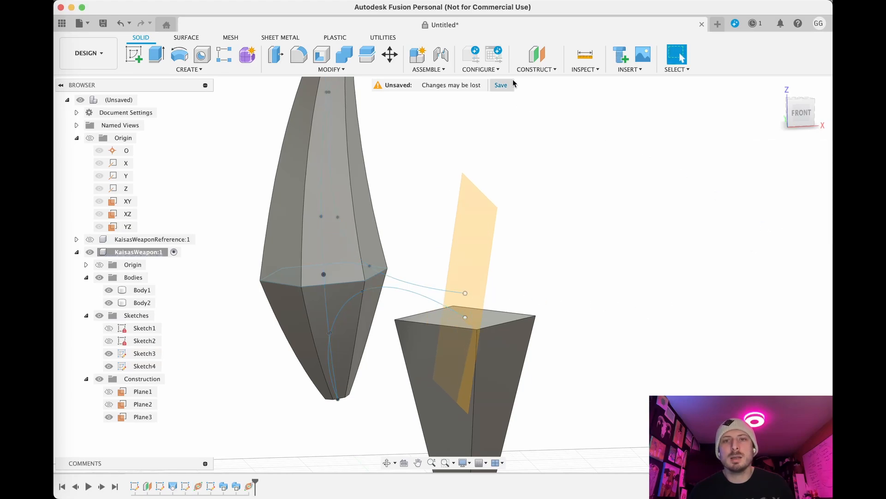
Create another plane along the lower connecting spline at proportional distance 1.00, at its end on the right blade
click(537, 70)
click(564, 158)
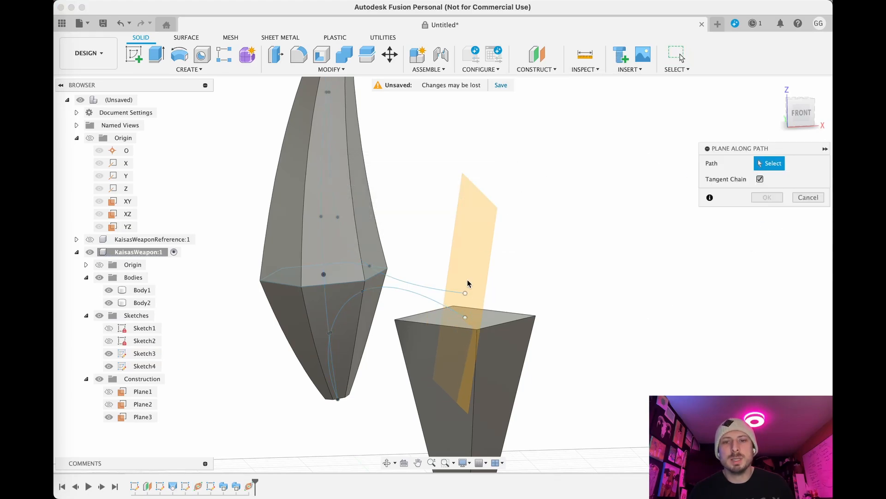
click(449, 310)
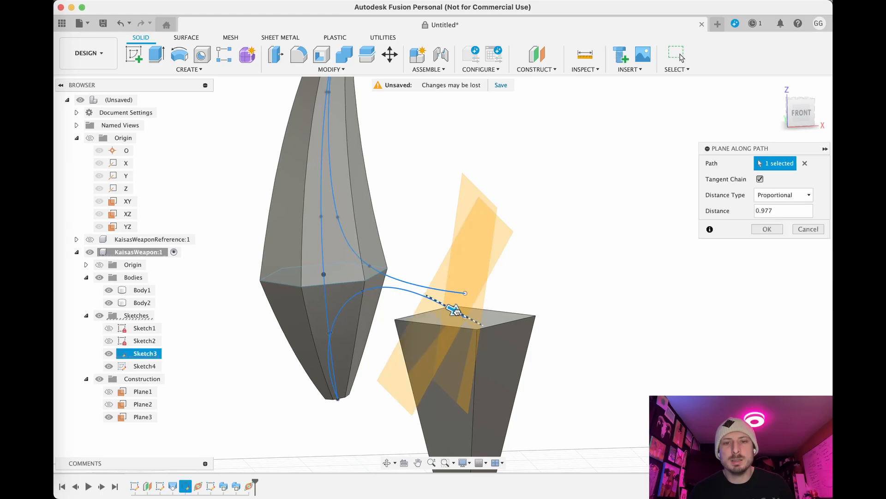
drag(456, 311, 517, 347)
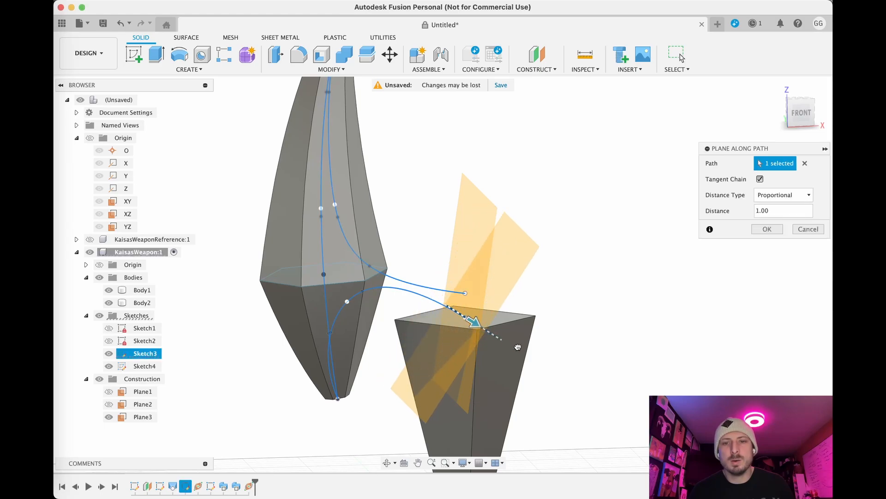
click(753, 229)
Start a sketch on Plane3 at the end of the upper connecting spline and hide Plane3 and Plane4
click(141, 56)
mouse_move(603, 277)
shift+middle_down()
mouse_move(550, 271)
mouse_move(478, 217)
shift+middle_up()
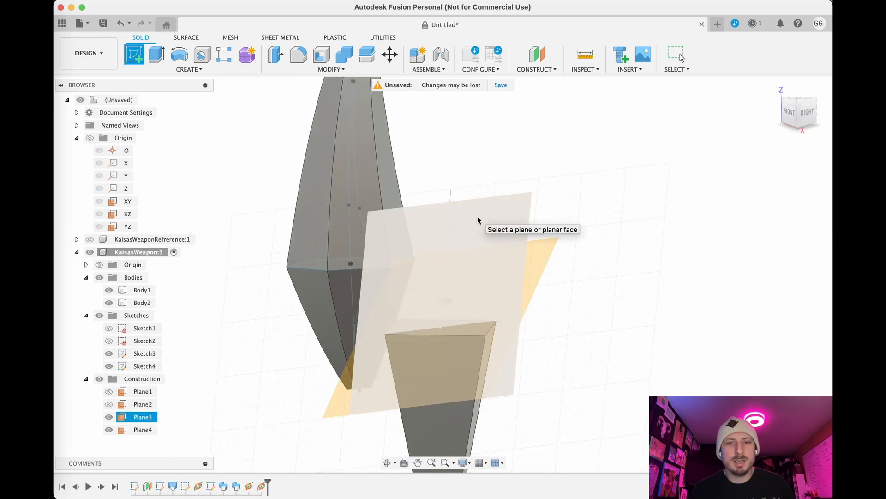
click(478, 217)
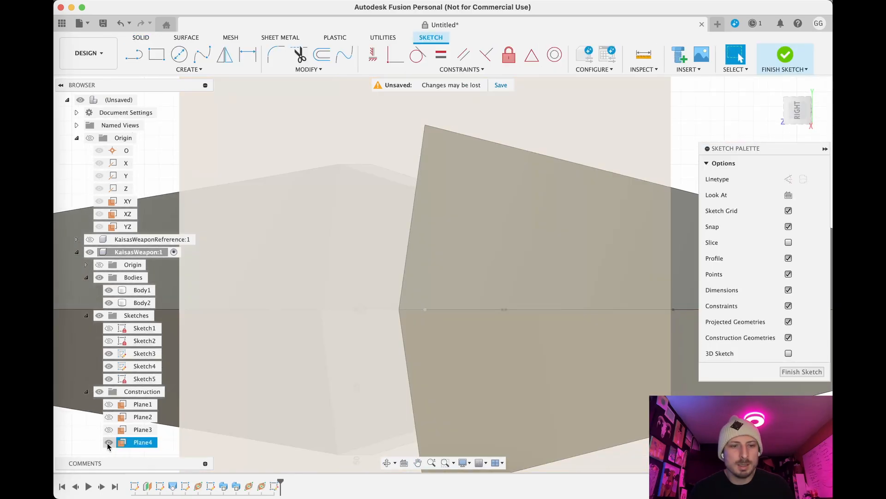
click(108, 443)
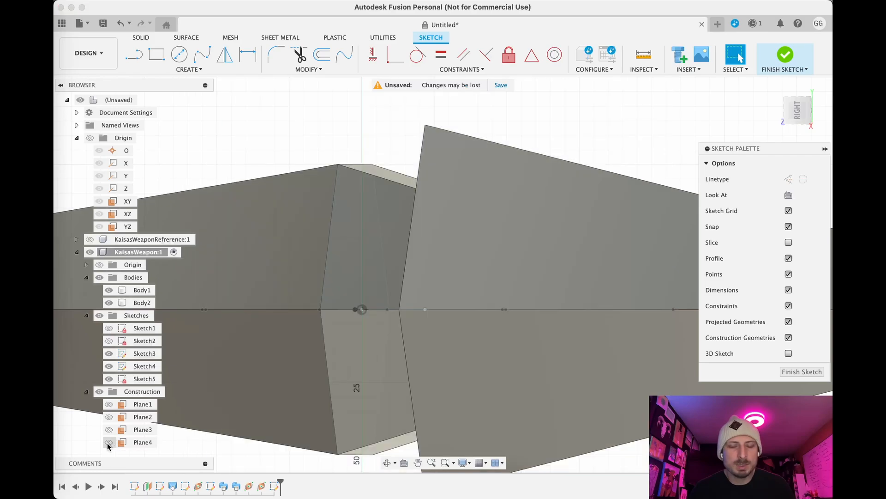
scroll(458, 281, down, 2)
middle_drag(343, 309, 375, 302)
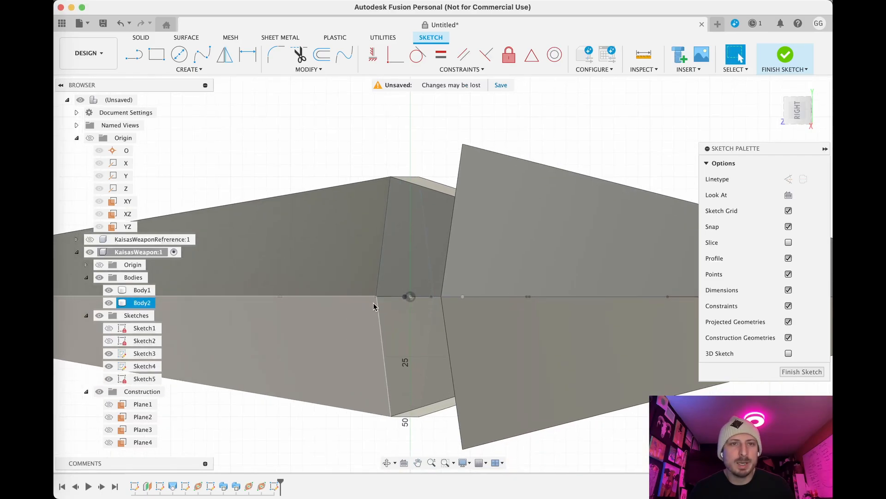
Sketch a six-sided circumscribed polygon with radius 50 centred on the upper spline's end point, aligned to the horizontal axis, and finish the sketch
click(189, 69)
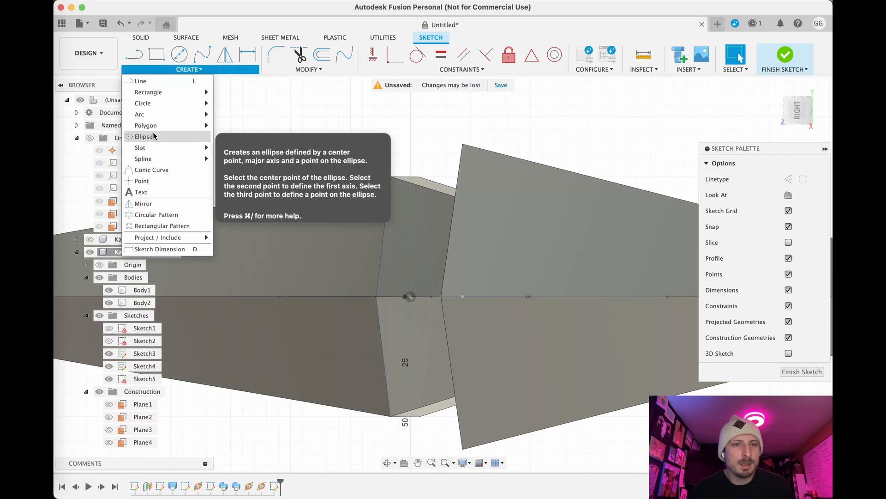
mouse_move(152, 125)
click(249, 125)
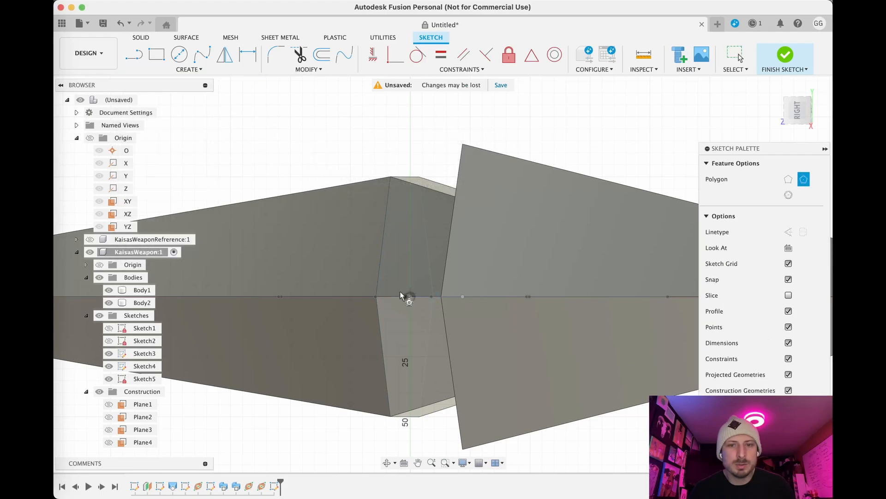
click(411, 297)
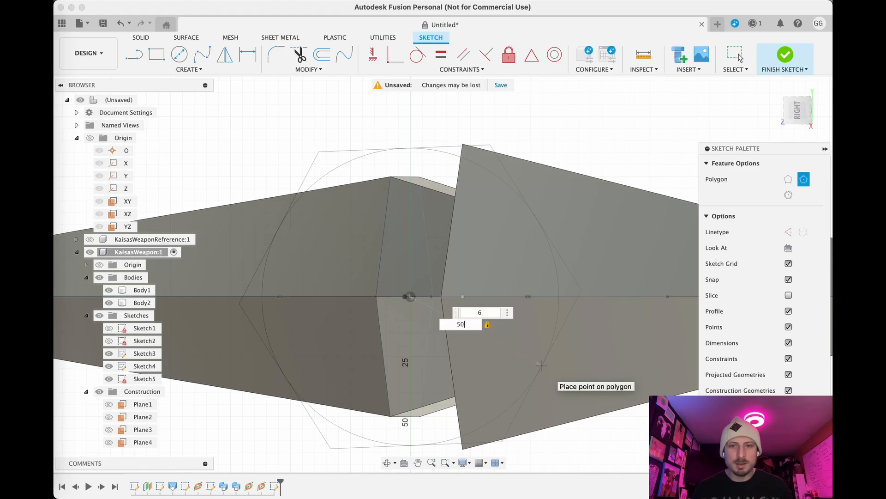
scroll(529, 351, down, 5)
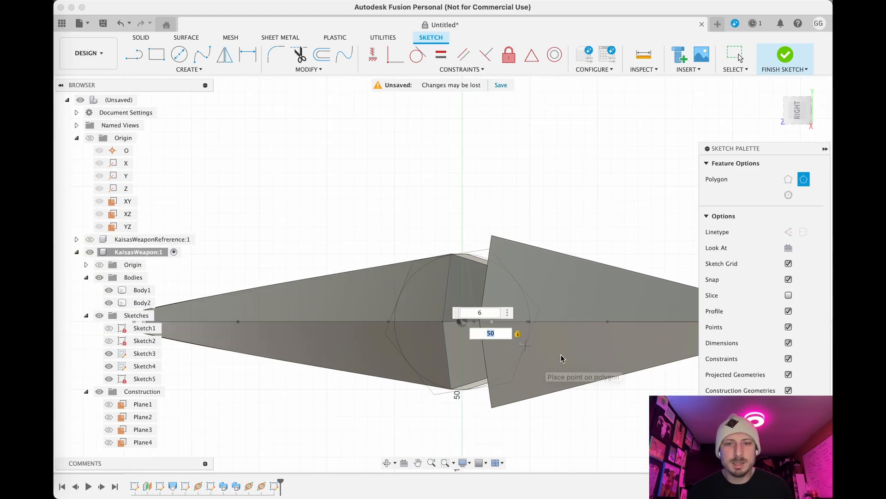
shift+middle_drag(551, 368, 458, 385)
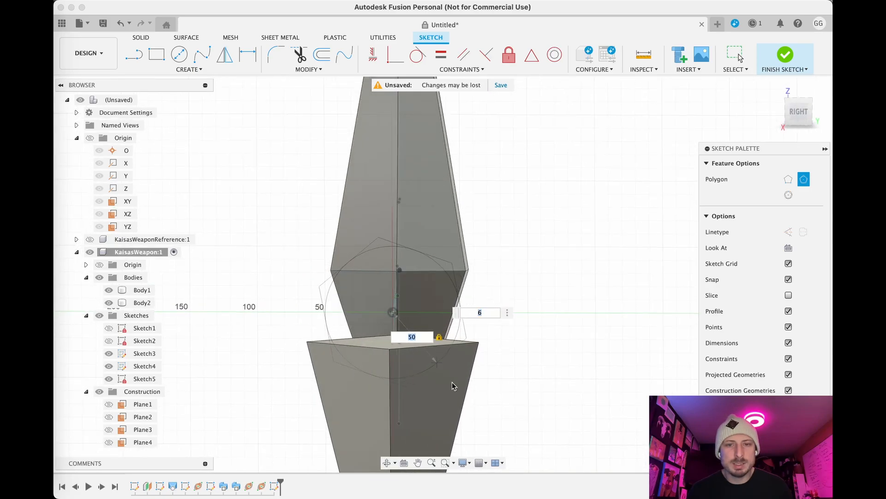
scroll(456, 386, up, 5)
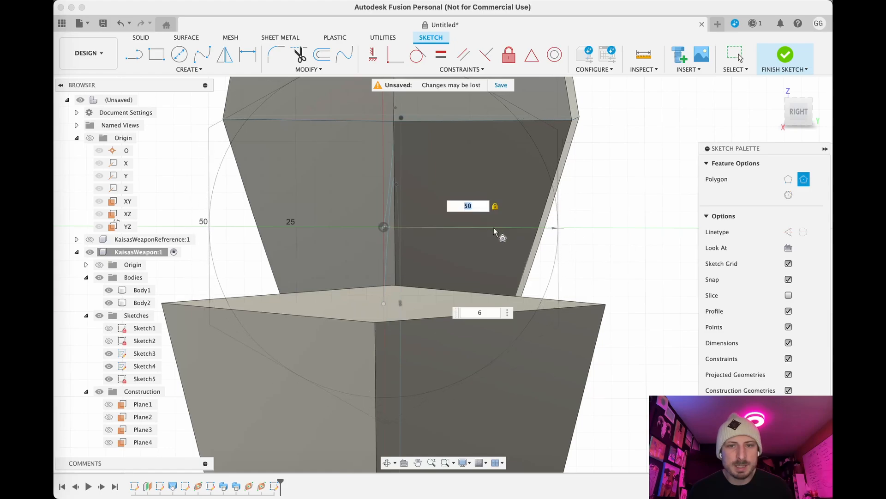
scroll(502, 231, up, 6)
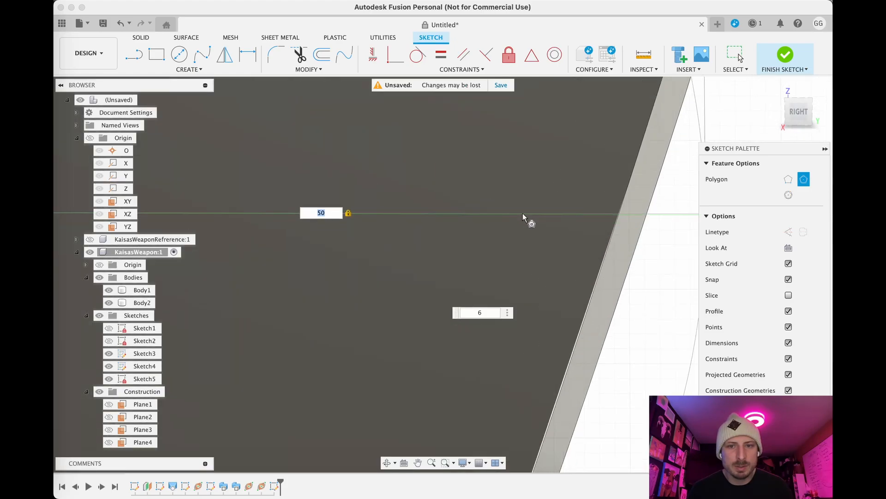
click(411, 212)
scroll(411, 212, down, 8)
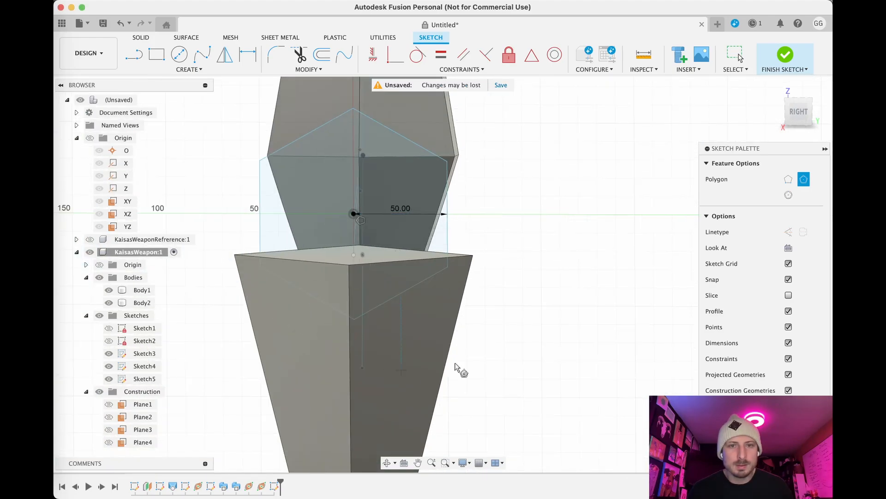
shift+middle_drag(495, 342, 564, 352)
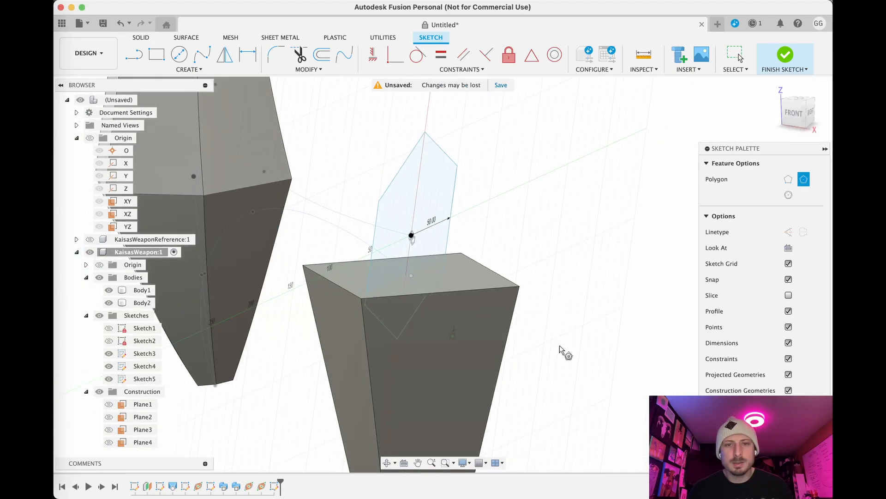
click(785, 54)
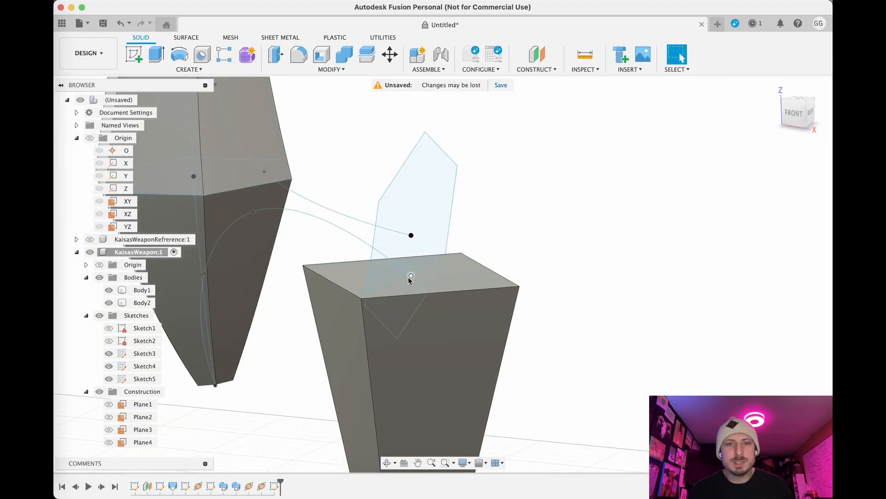
Show Plane4 at the end of the lower connecting spline and start a sketch on it
click(138, 55)
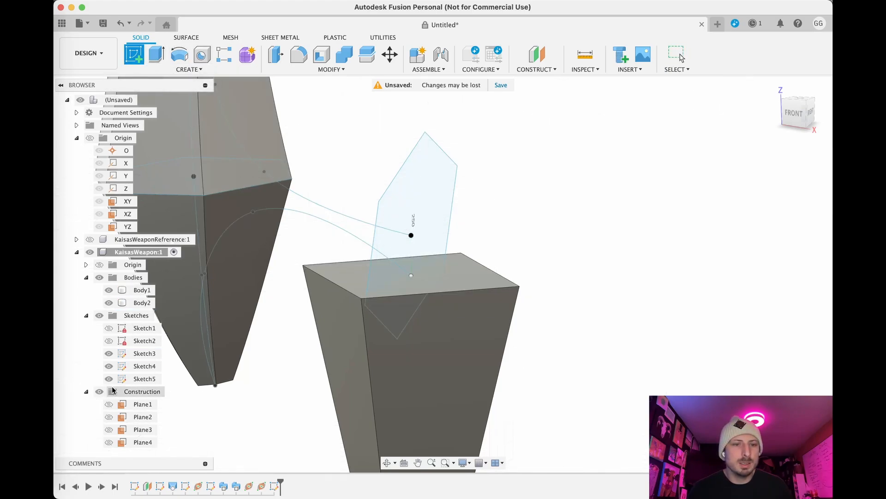
click(108, 442)
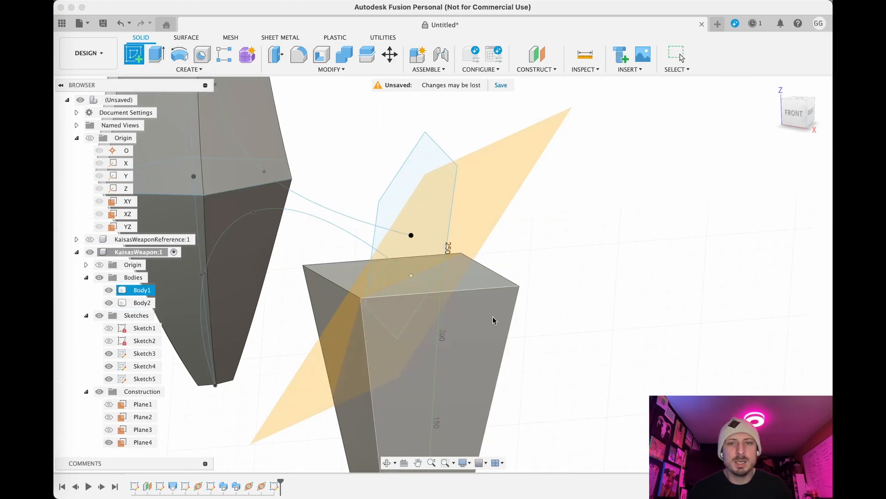
click(513, 169)
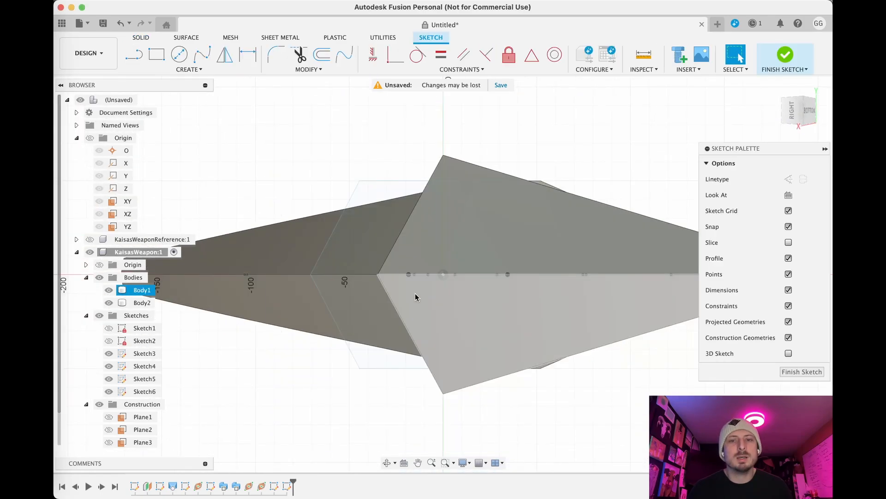
Sketch a six-sided circumscribed polygon with radius 35 centred on the lower spline's end point, with its edge point on the horizontal axis
click(189, 69)
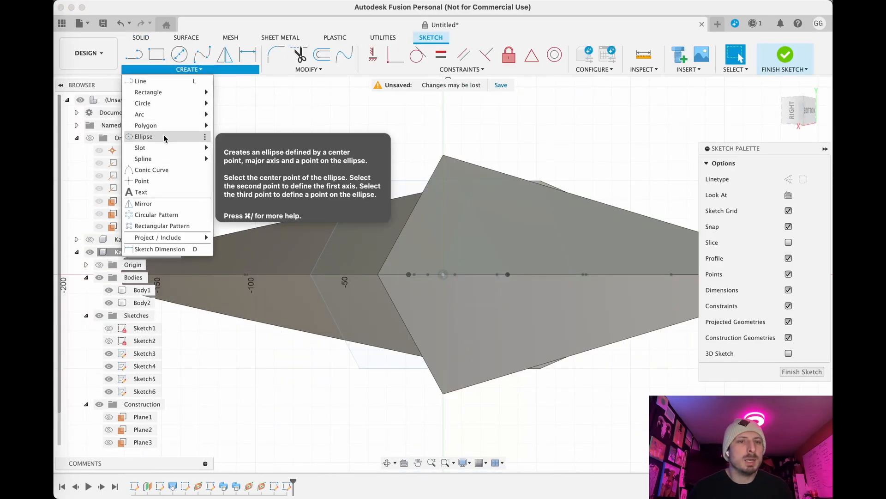
mouse_move(165, 131)
click(252, 126)
scroll(464, 310, up, 5)
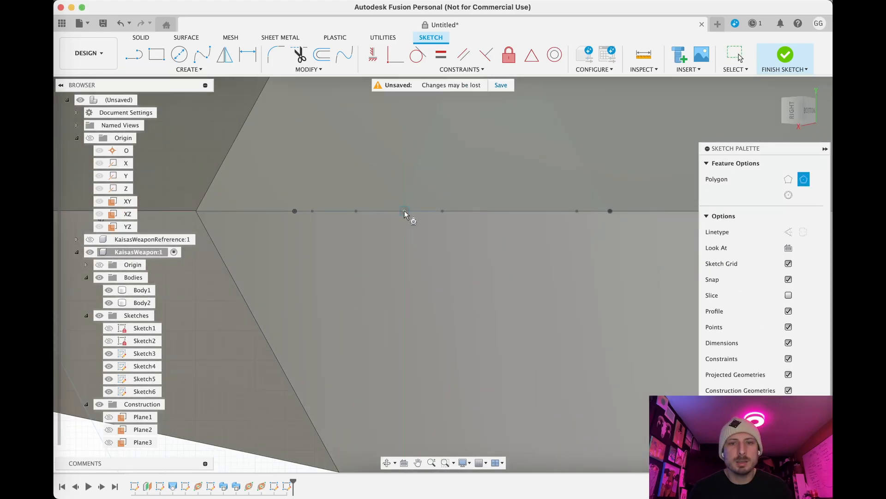
click(405, 211)
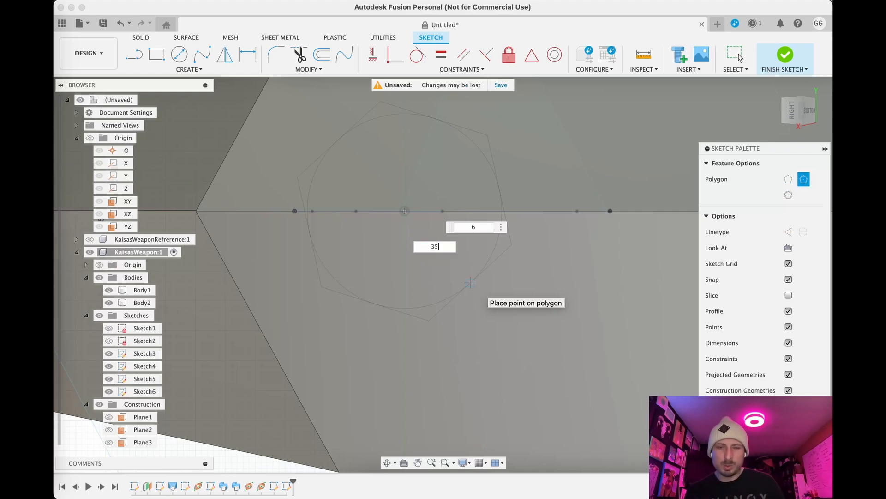
scroll(473, 280, down, 5)
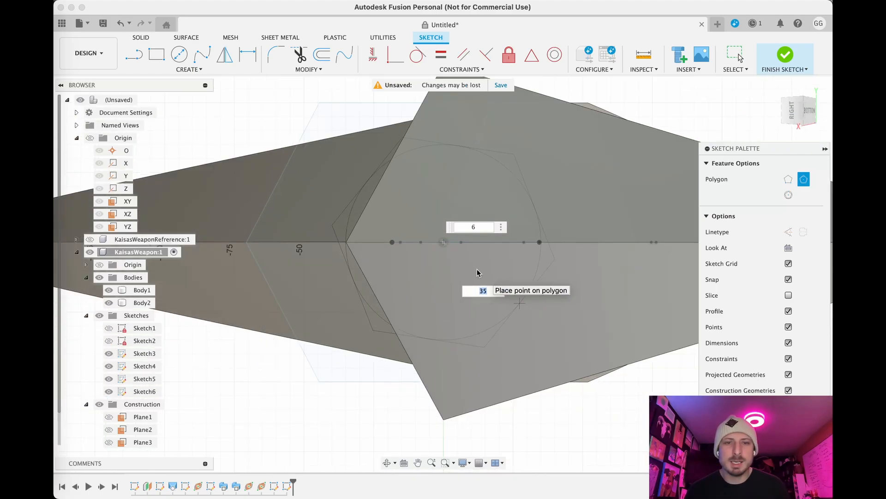
scroll(546, 242, up, 8)
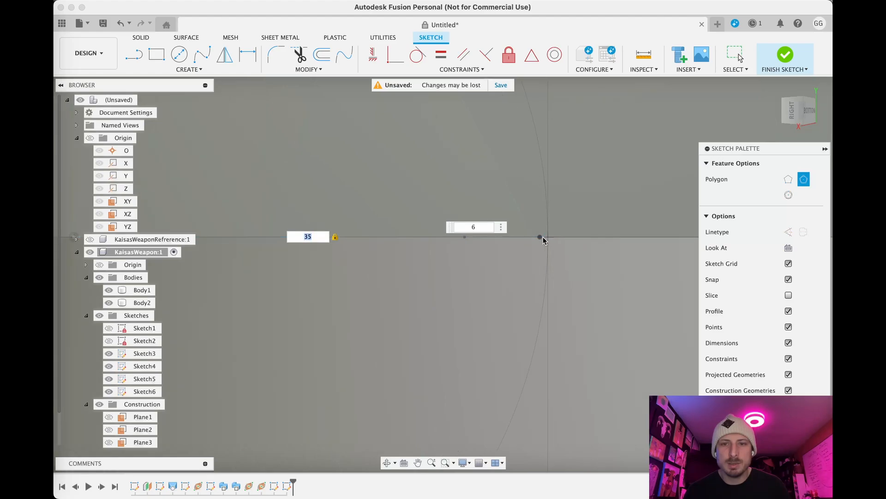
scroll(502, 242, up, 1)
scroll(502, 243, up, 4)
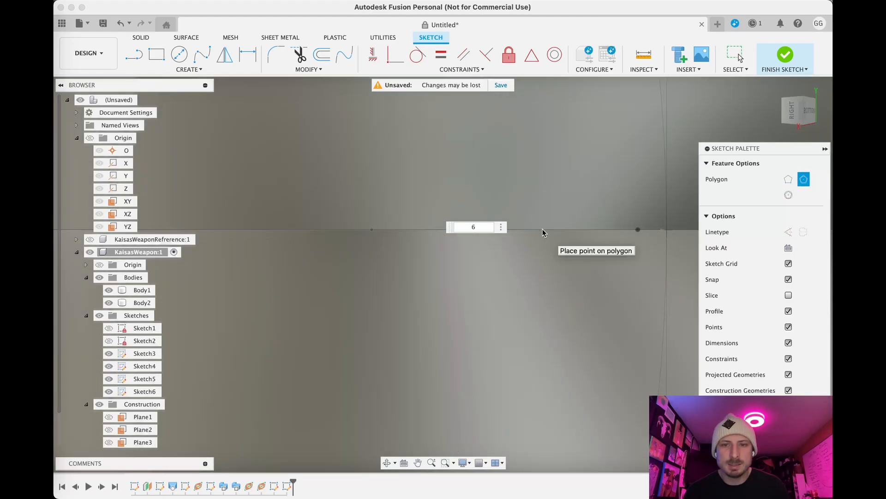
click(658, 230)
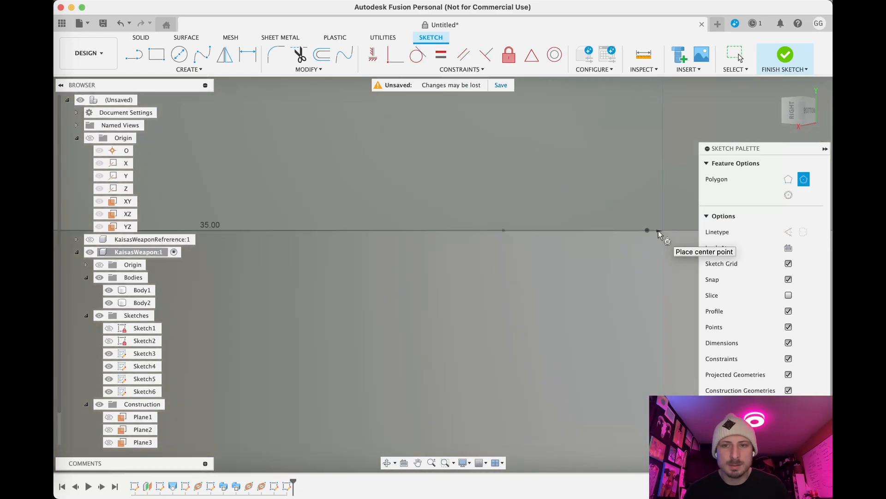
scroll(659, 233, up, 5)
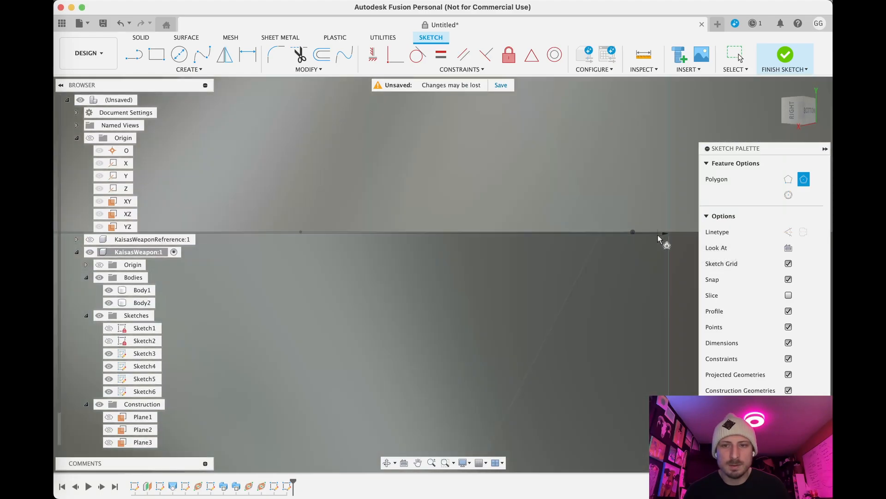
scroll(658, 235, down, 8)
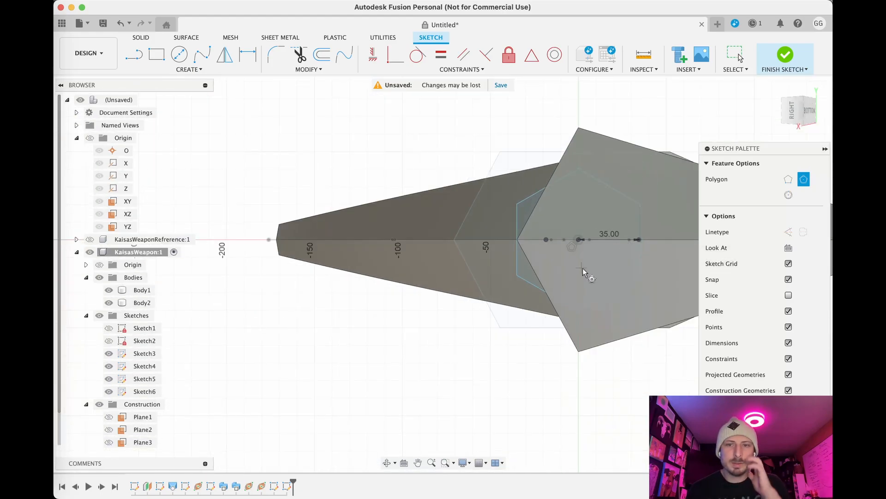
scroll(529, 287, up, 5)
scroll(480, 152, down, 3)
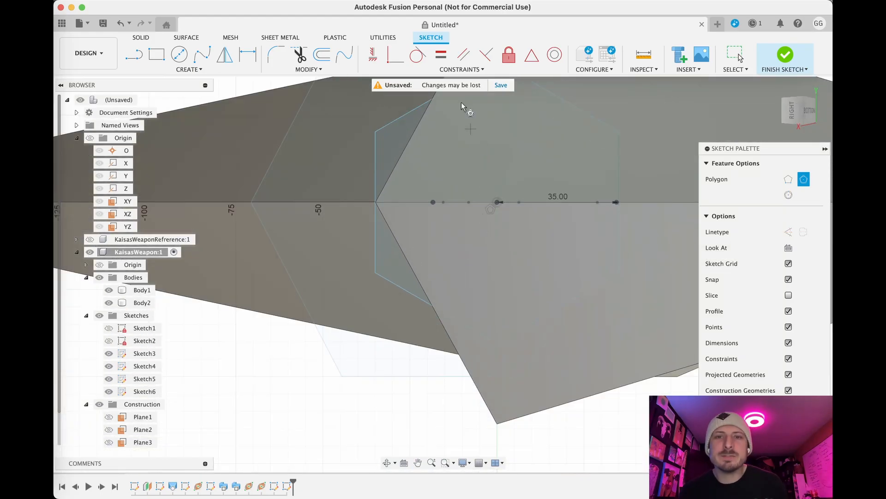
Draw a vertical construction line about 6 mm long upward from the 35 mm hexagon's centre point
click(462, 55)
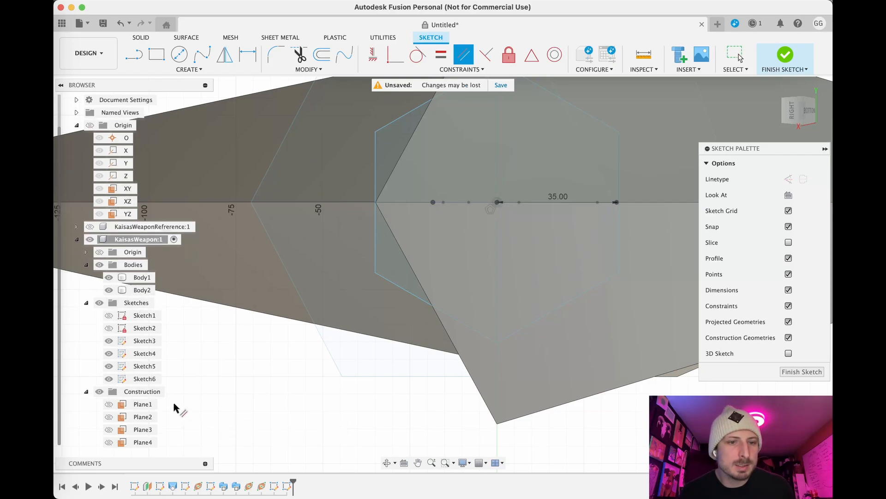
key(Escape)
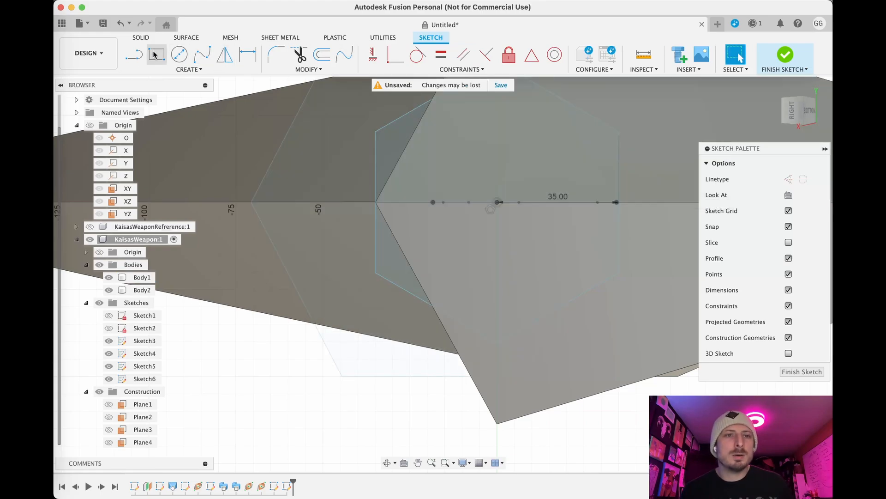
click(134, 56)
click(788, 179)
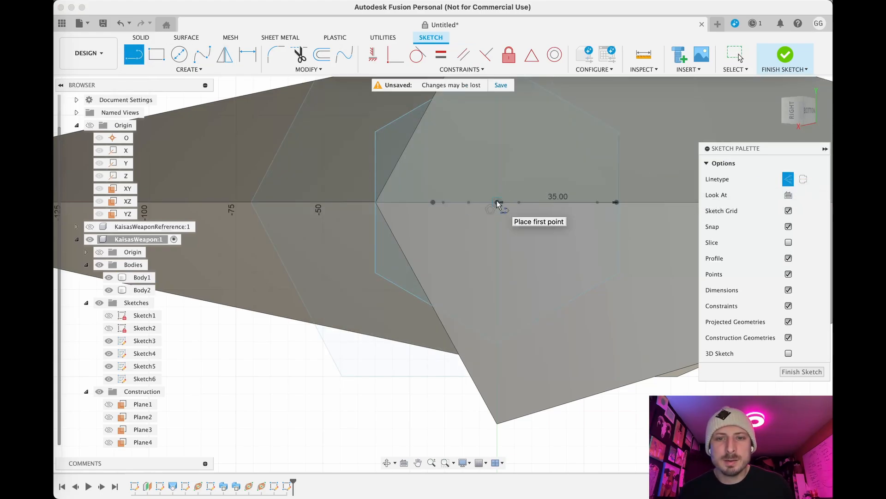
click(497, 203)
scroll(496, 194, up, 5)
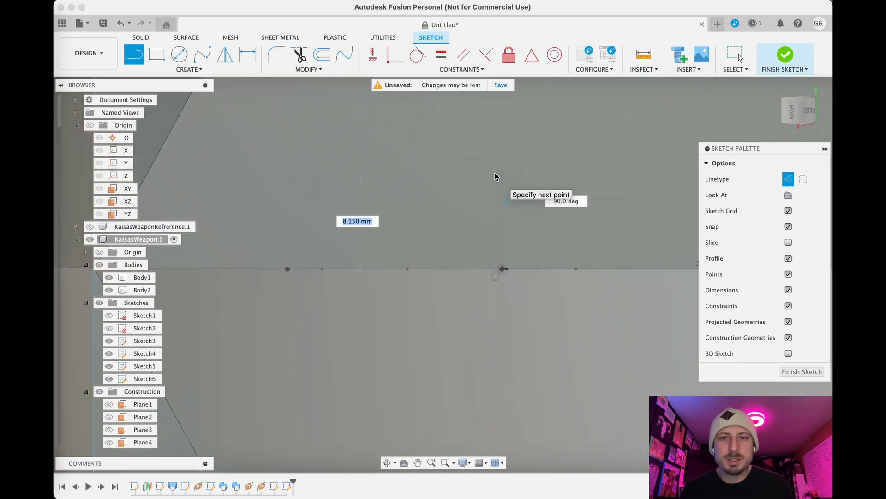
scroll(495, 177, up, 3)
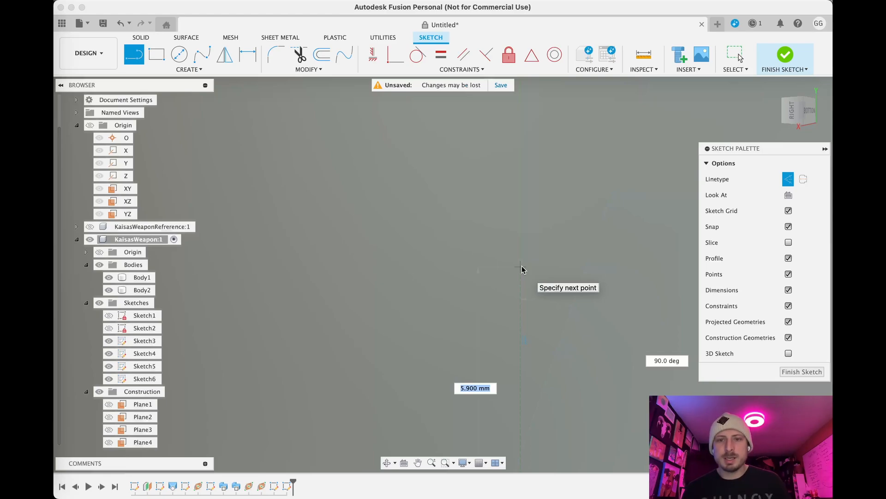
click(522, 267)
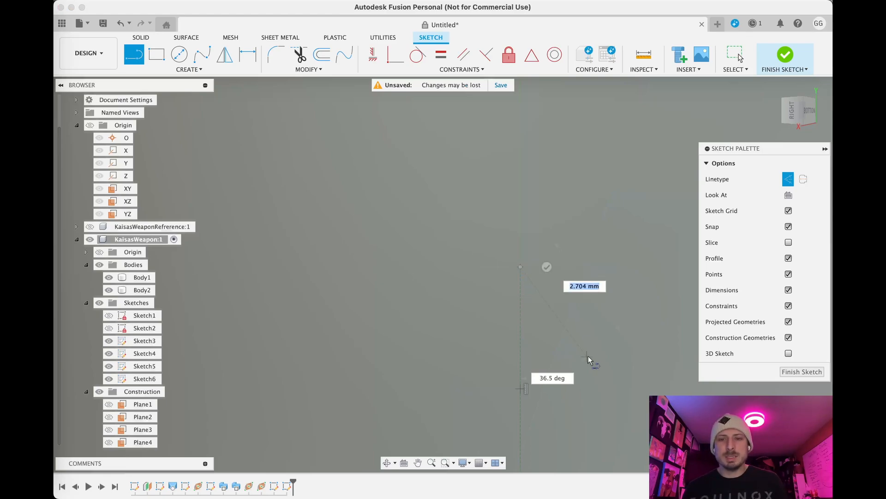
key(Escape)
scroll(423, 245, down, 5)
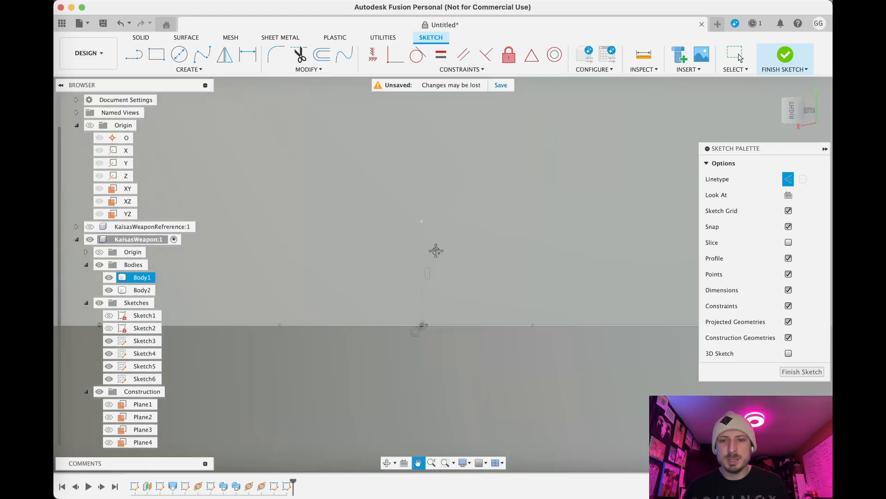
scroll(424, 250, down, 3)
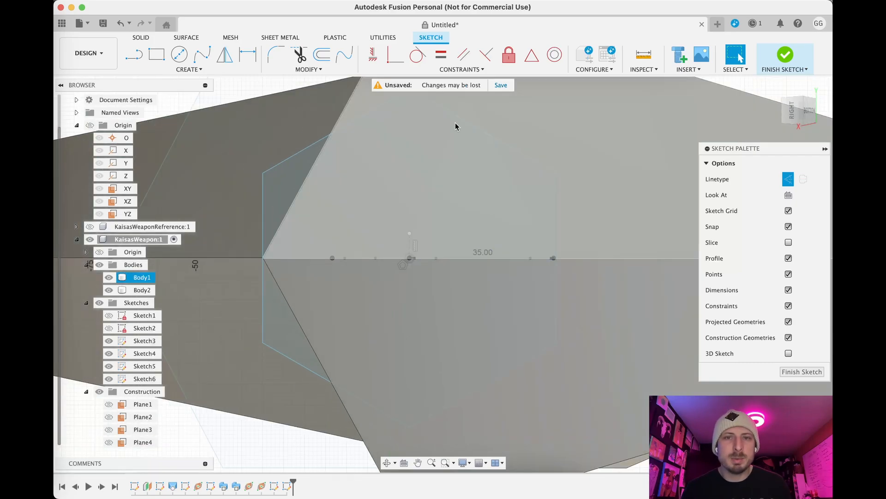
Constrain the 35 mm hexagon's vertical side parallel to the short construction line and finish the sketch
click(464, 55)
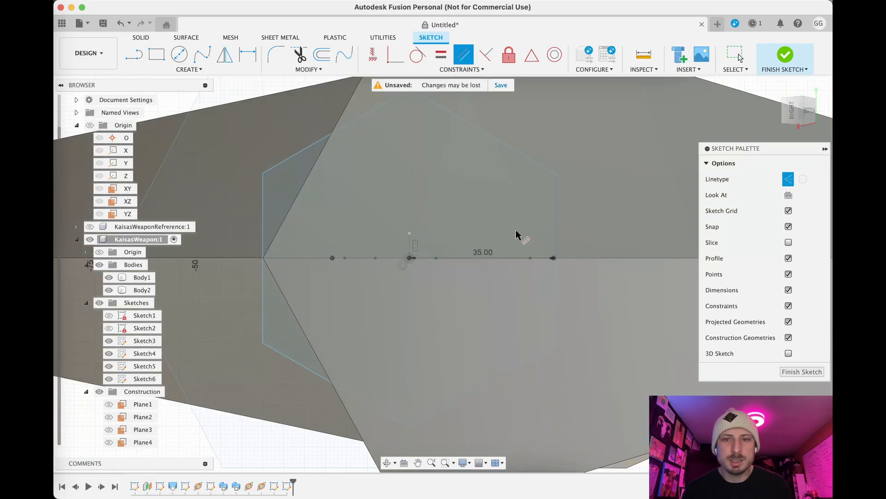
click(557, 228)
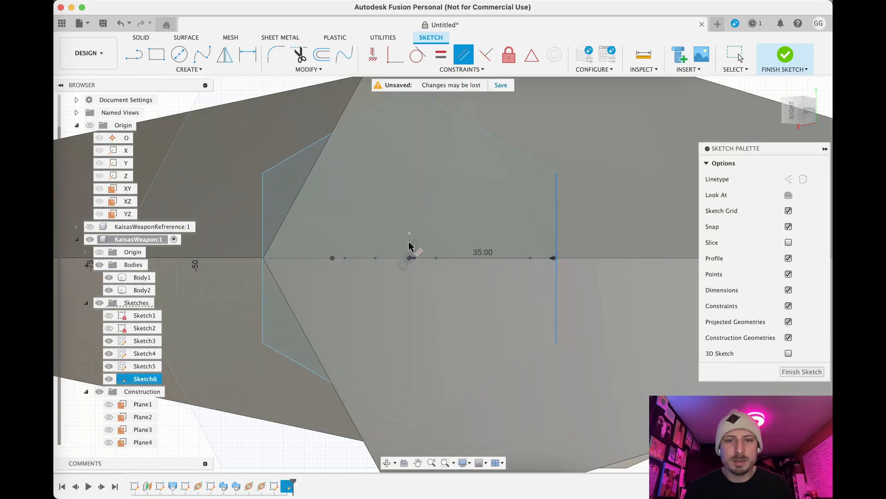
click(409, 242)
scroll(628, 300, down, 3)
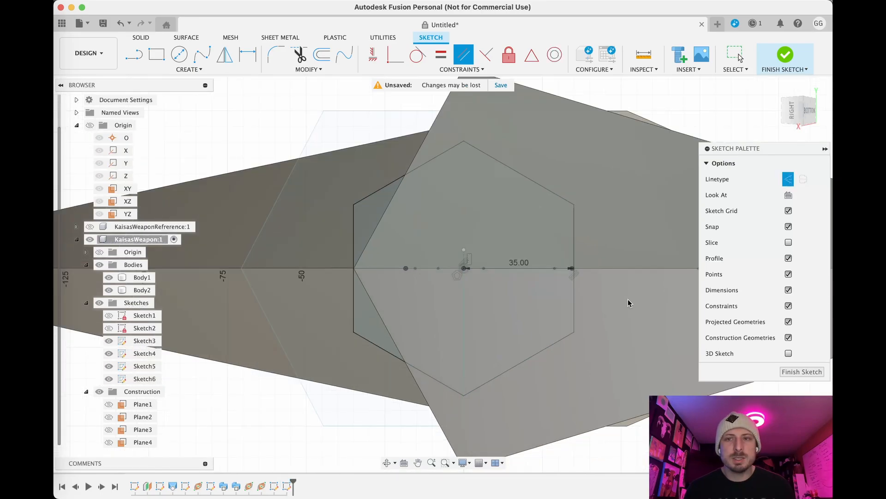
click(785, 56)
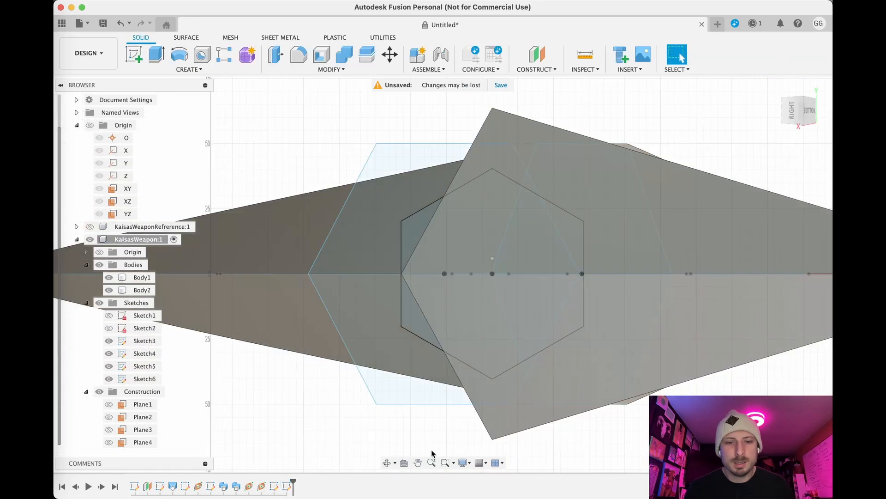
Reopen Sketch5 for editing and draw a short horizontal construction line from the 50 mm hexagon's centre towards its left corner
right_click(274, 487)
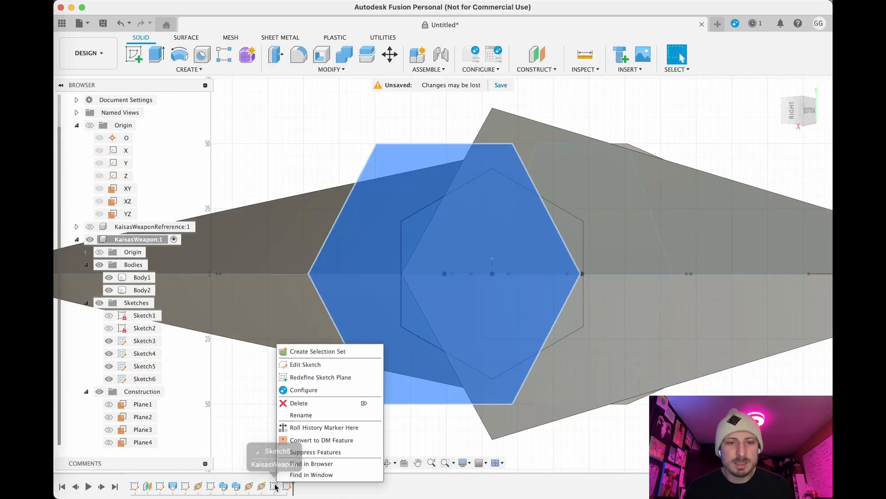
click(319, 365)
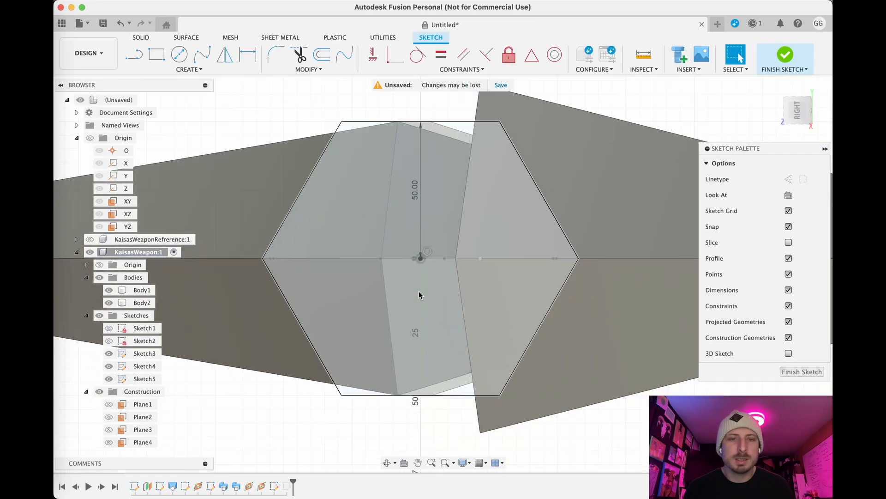
click(136, 56)
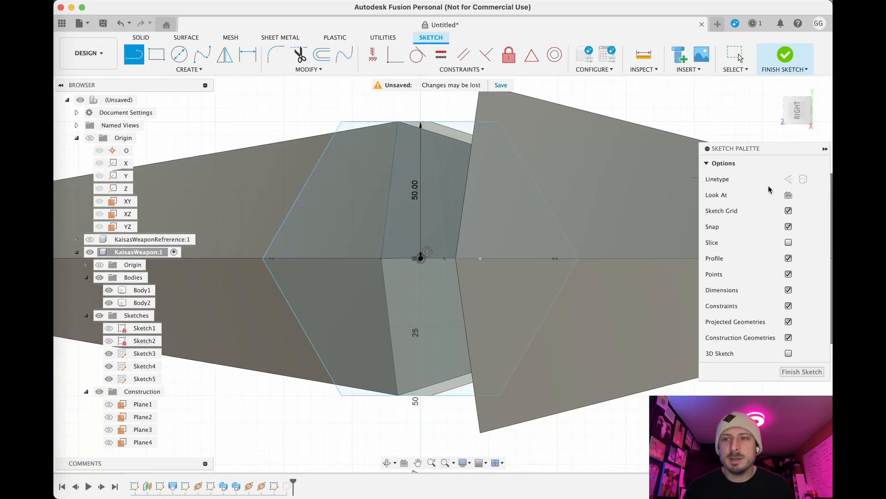
click(789, 179)
scroll(405, 297, up, 3)
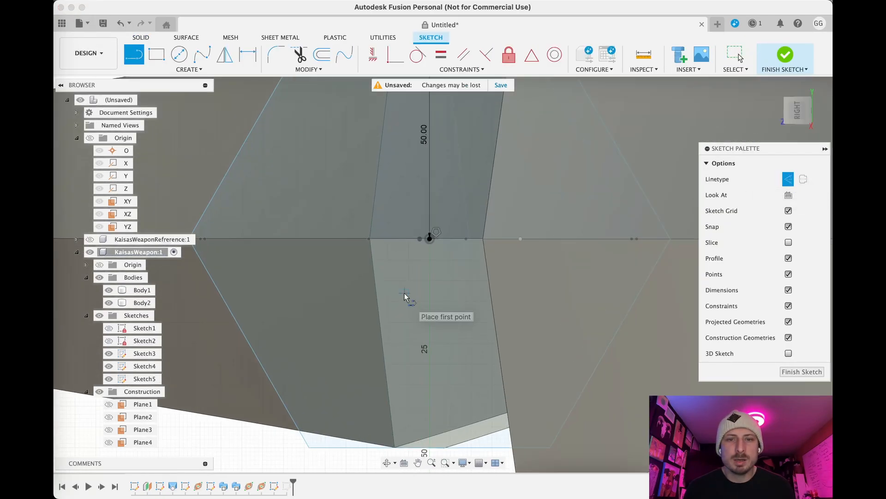
scroll(406, 297, up, 2)
click(443, 211)
scroll(357, 212, up, 3)
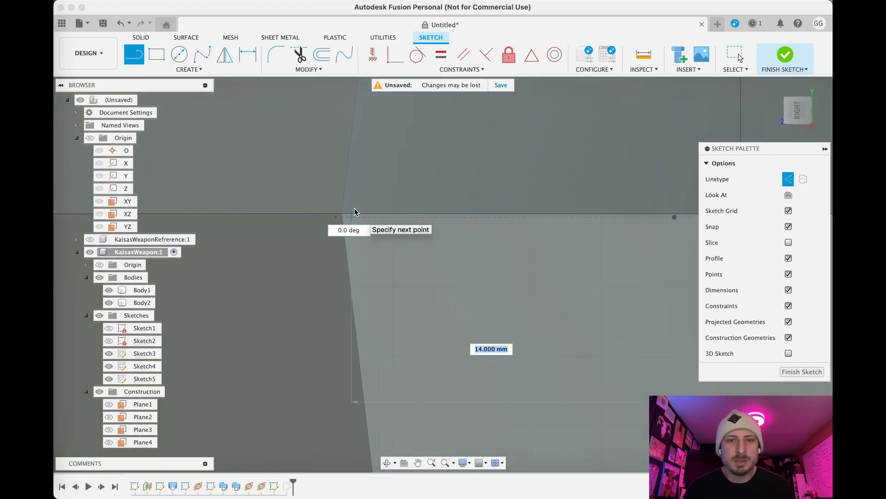
click(412, 219)
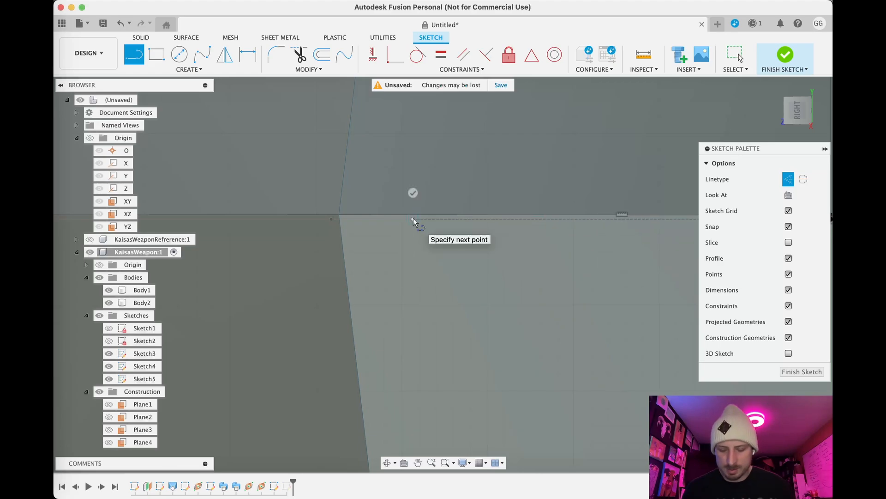
key(Escape)
scroll(412, 219, down, 5)
scroll(413, 218, down, 3)
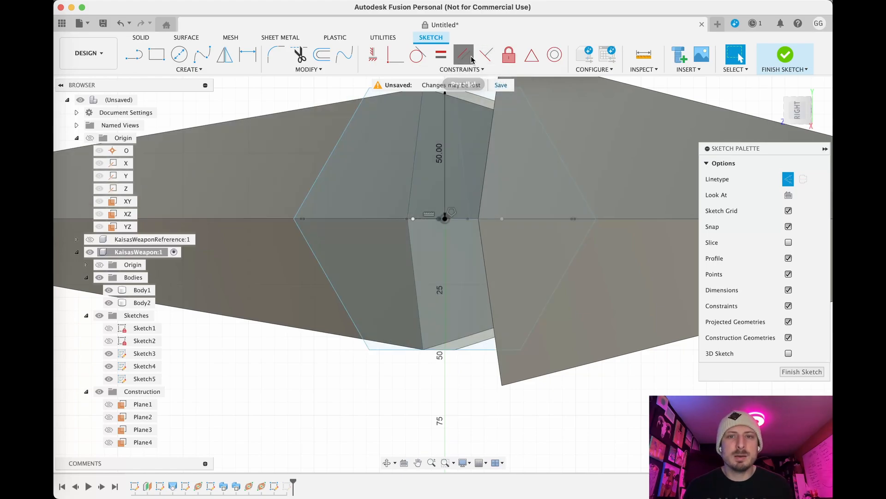
Constrain the 50 mm hexagon's upper horizontal side parallel to the short construction line and finish the sketch
click(464, 55)
click(426, 219)
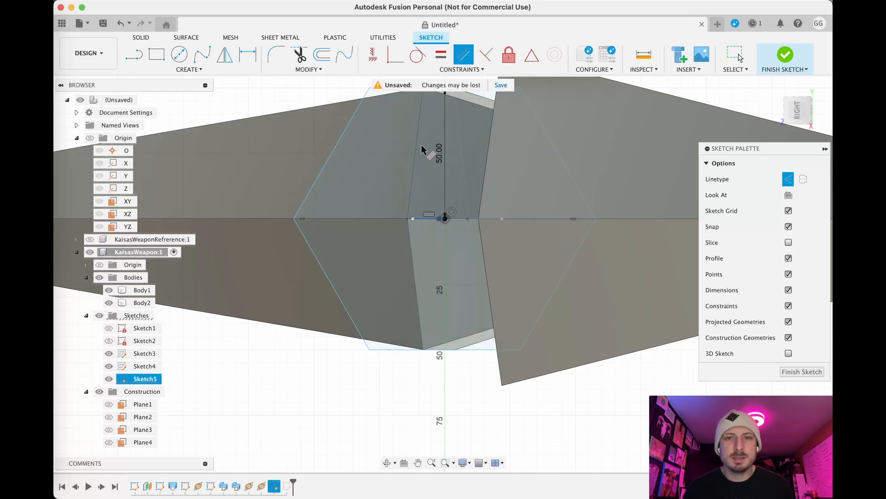
middle_drag(422, 147, 418, 206)
click(403, 147)
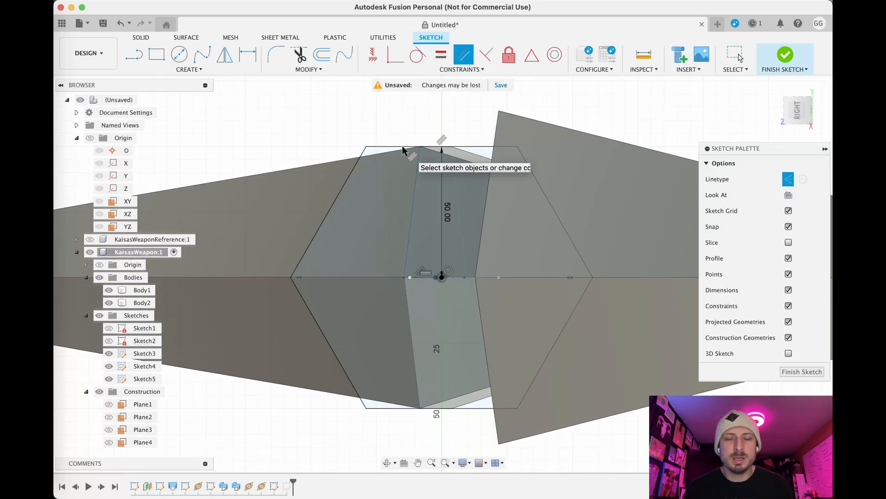
click(785, 55)
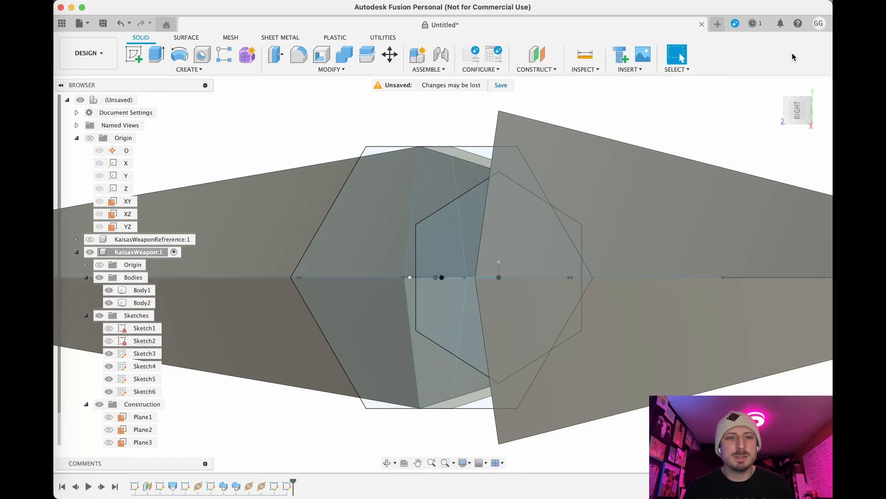
Start a single-path sweep with Sketch5's 50 mm hexagon as the profile and the upper connecting spline in Sketch3 as the path
scroll(442, 314, down, 3)
scroll(442, 315, down, 2)
shift+middle_drag(493, 322, 657, 379)
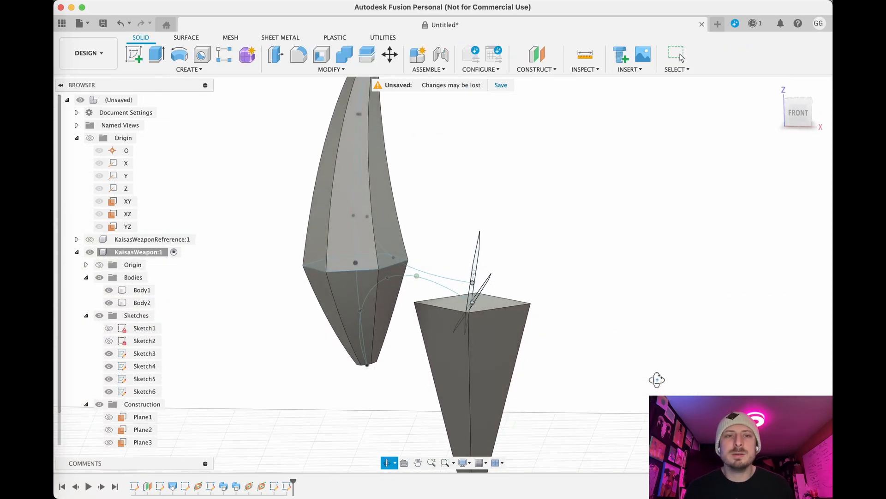
click(189, 69)
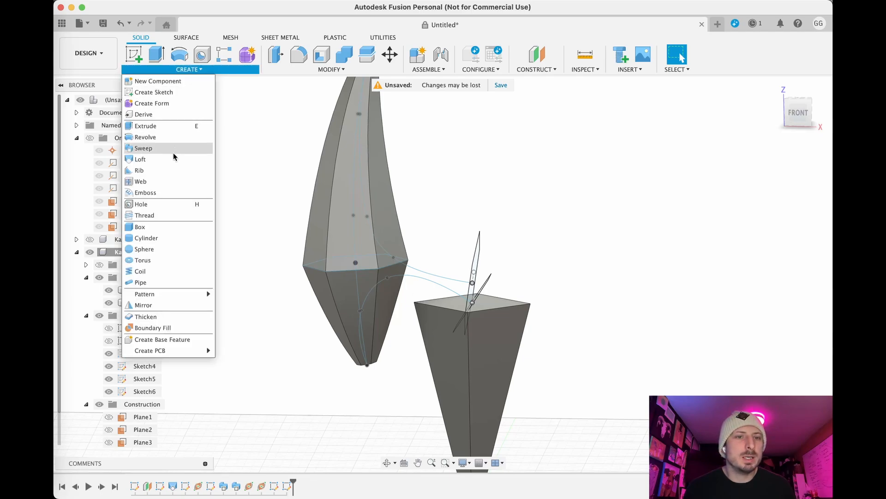
click(160, 148)
shift+middle_drag(573, 264, 601, 272)
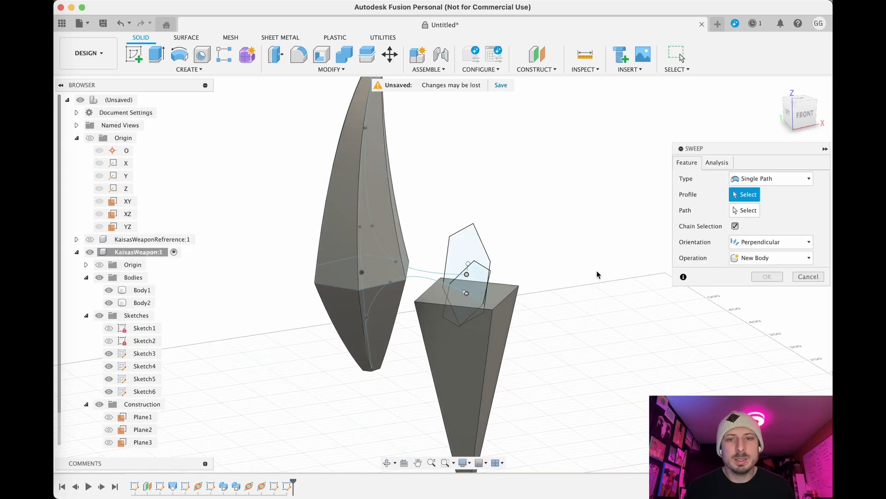
click(462, 247)
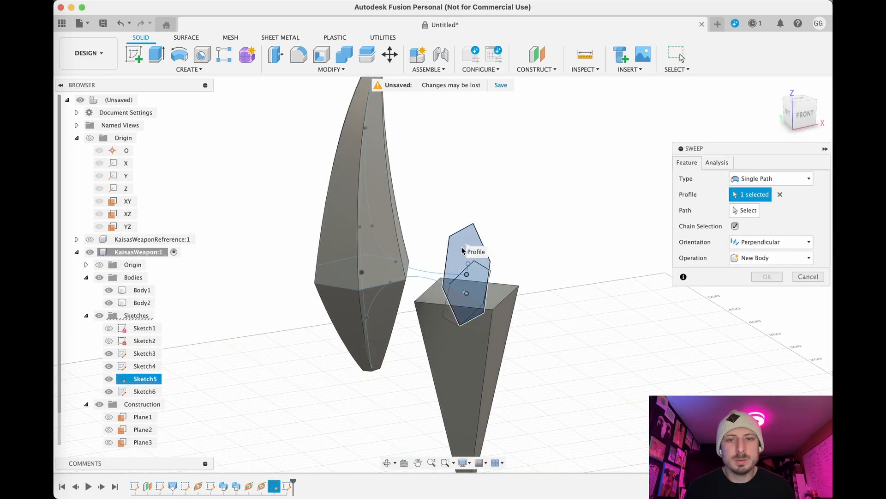
click(752, 213)
click(433, 274)
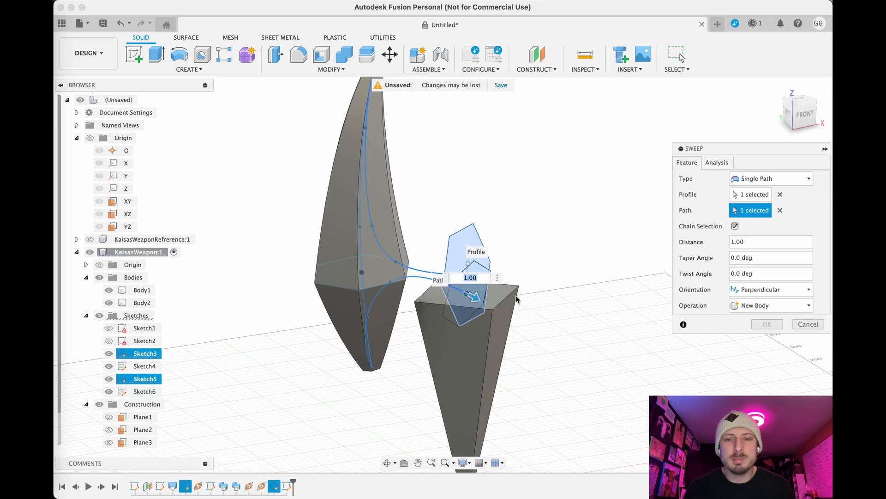
Extend the sweep along the spline into the curved blade to a distance of 0.151 and set its operation to Join
scroll(549, 322, up, 5)
drag(295, 243, 156, 162)
scroll(411, 282, down, 5)
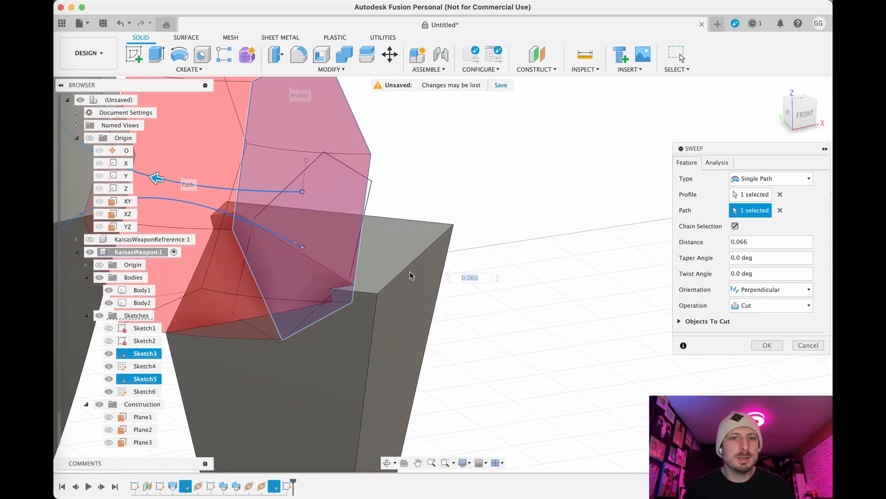
shift+middle_drag(522, 325, 436, 258)
drag(451, 258, 369, 193)
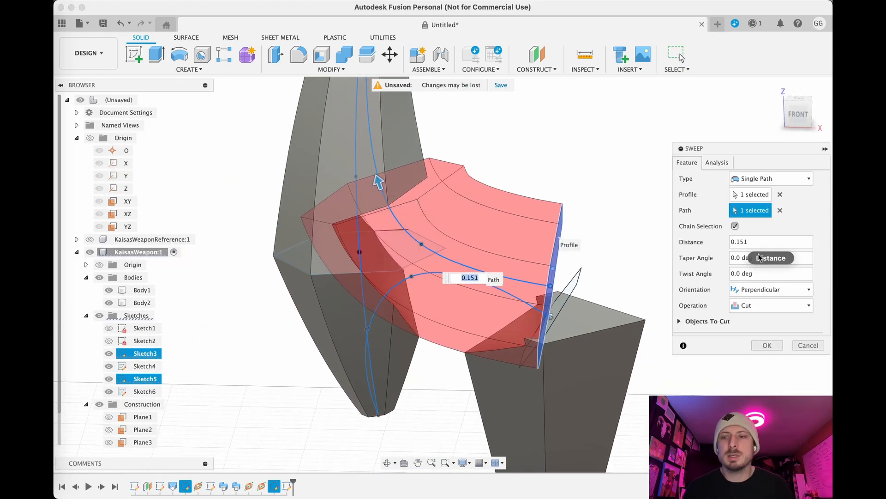
click(780, 289)
click(806, 306)
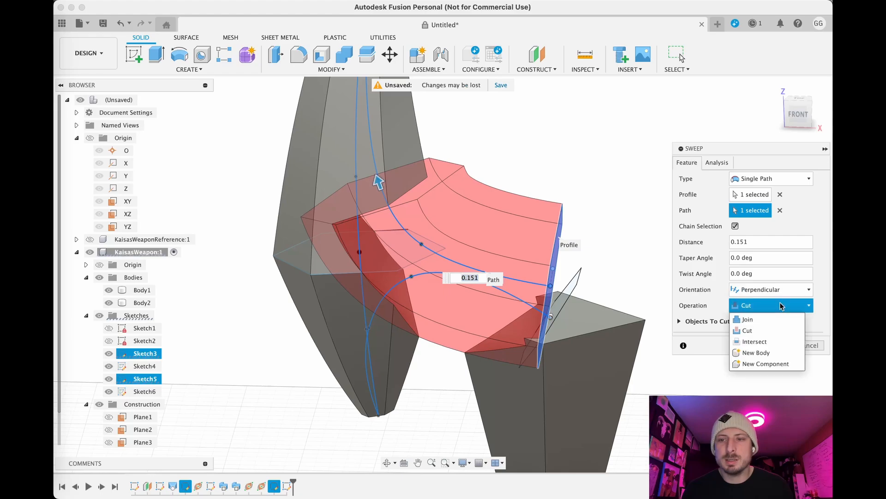
click(743, 318)
Set the sweep's taper angle to -10 degrees and complete the sweep
click(733, 257)
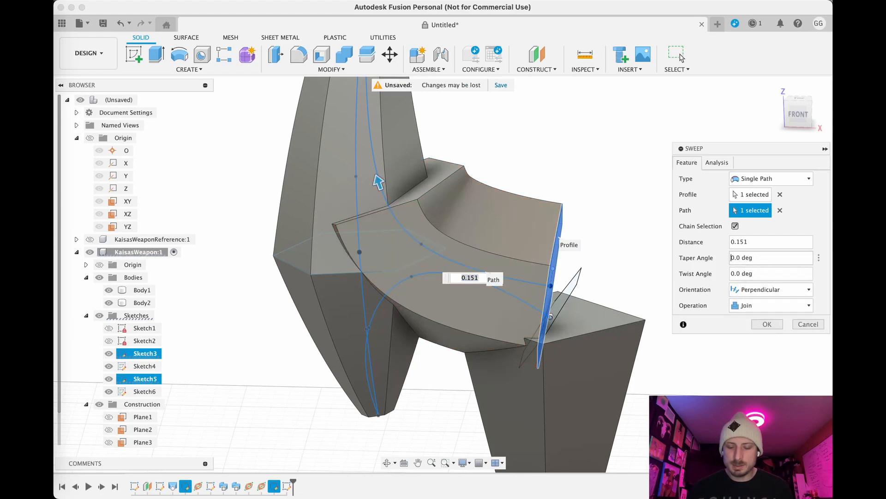
text(-5)
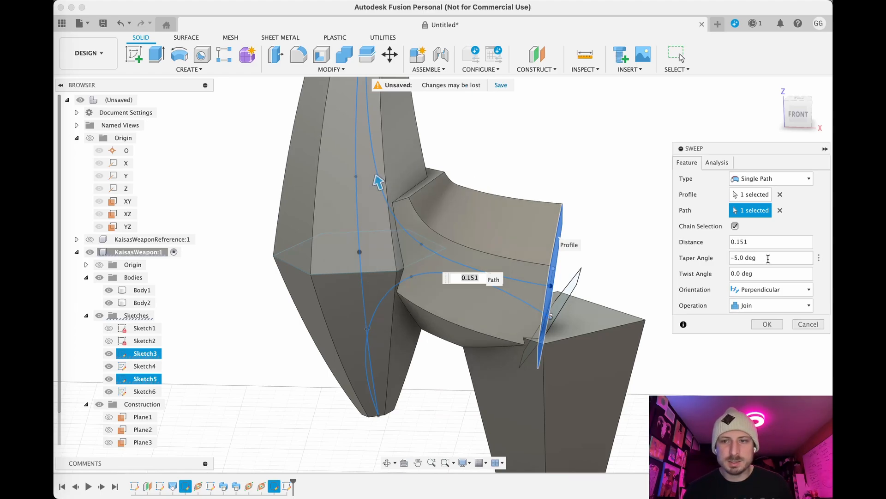
key(BackSpace)
text(10)
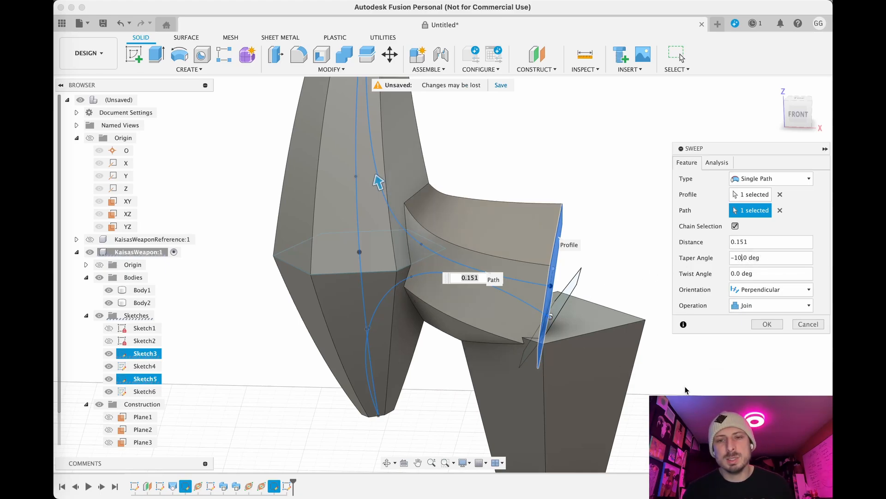
key(Return)
mouse_move(692, 384)
shift+middle_down()
mouse_move(705, 372)
mouse_move(708, 388)
mouse_move(696, 392)
mouse_move(661, 384)
mouse_move(692, 387)
mouse_move(699, 371)
shift+middle_up()
click(768, 325)
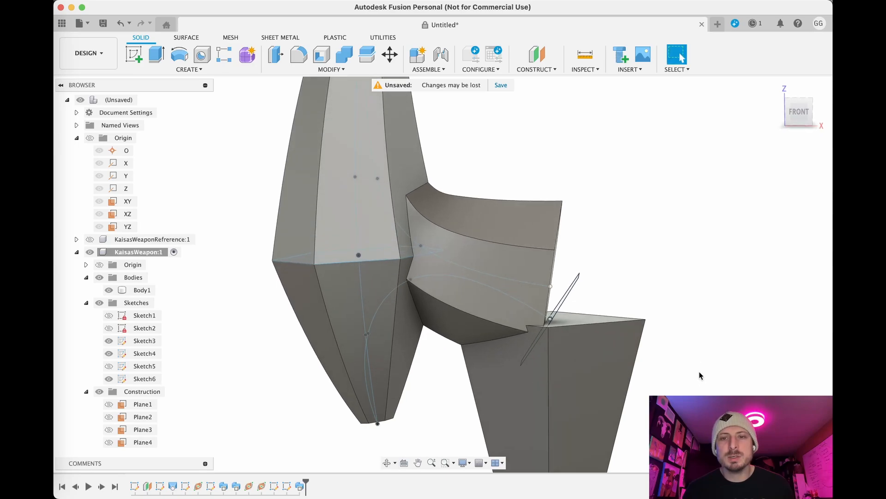
Reopen Sketch3, which holds the connecting splines, for editing
scroll(699, 371, up, 3)
scroll(699, 371, down, 3)
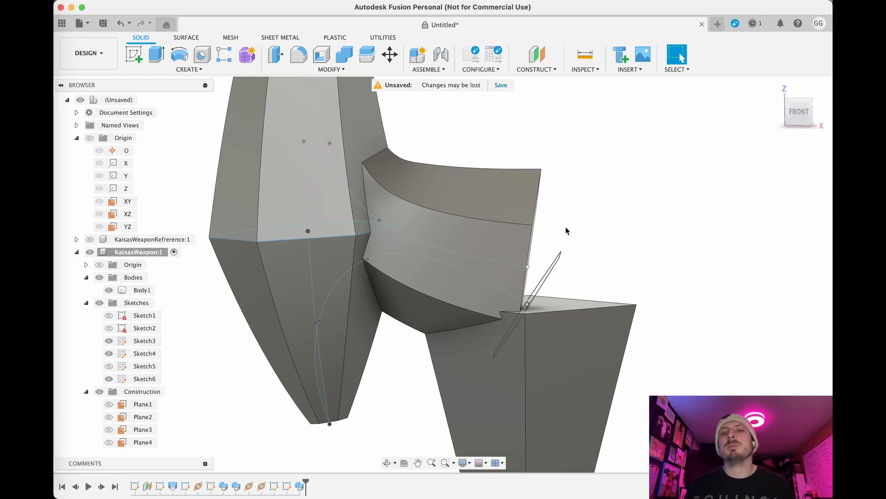
middle_drag(621, 219, 595, 193)
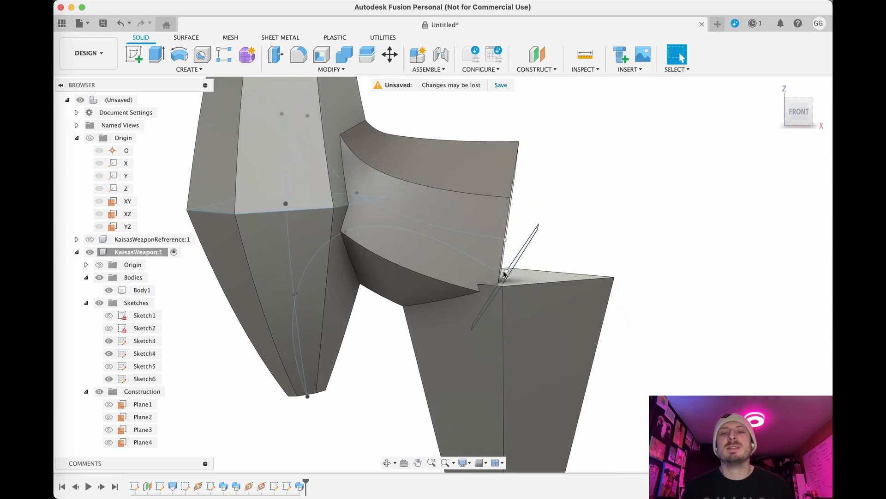
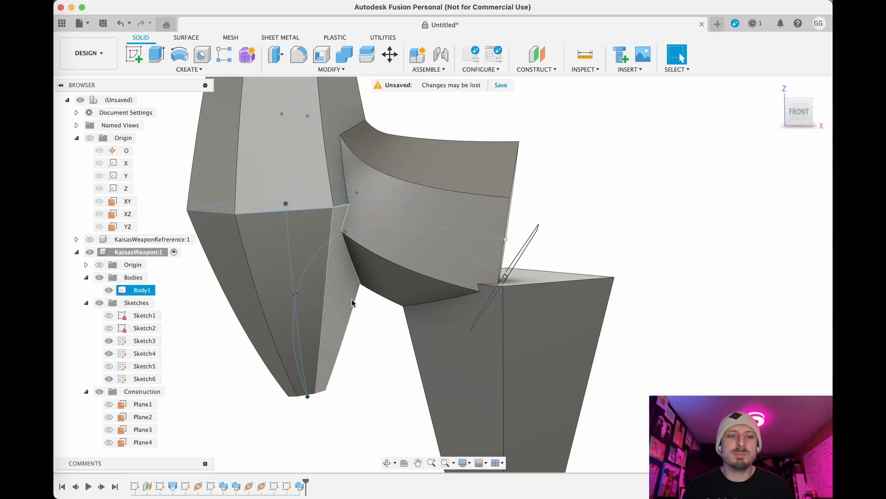
right_click(160, 489)
click(249, 465)
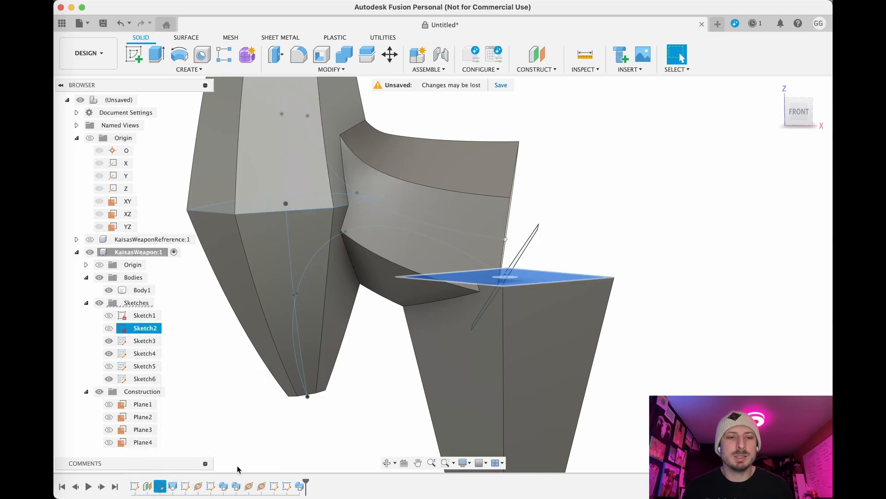
click(167, 485)
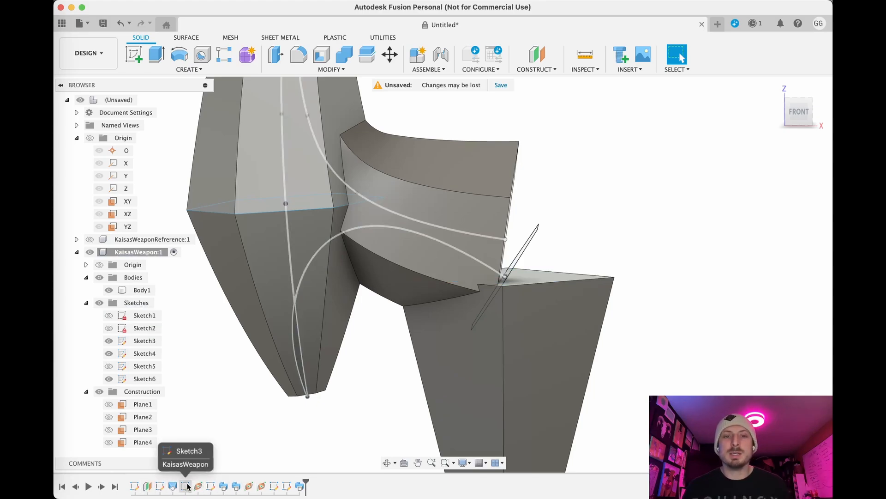
right_click(187, 486)
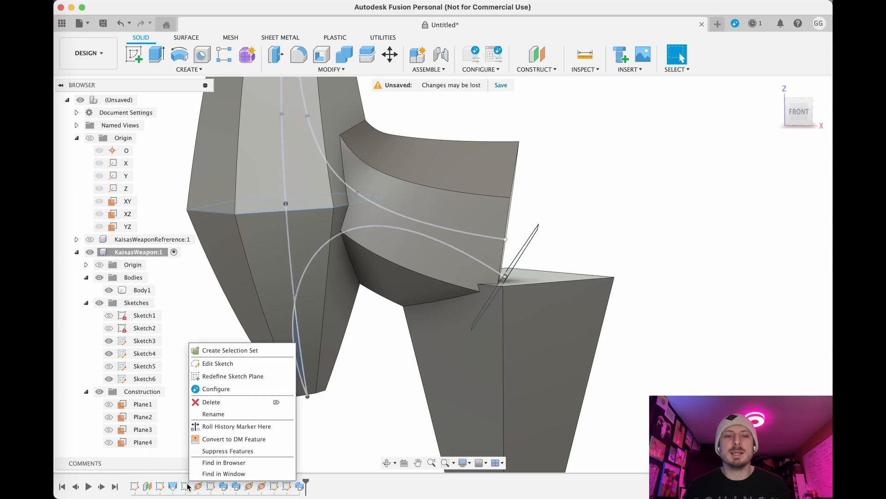
click(230, 364)
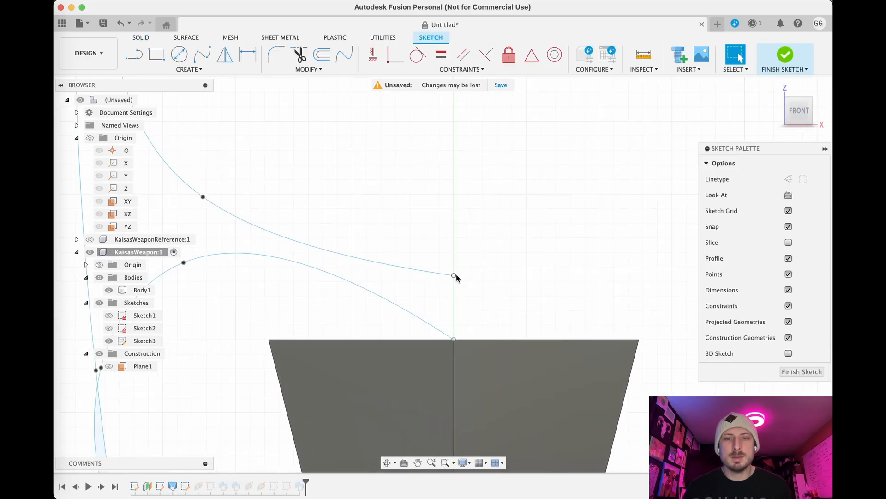
Draw a vertical construction line about 23 mm long upward from the upper connecting spline's endpoint
click(134, 55)
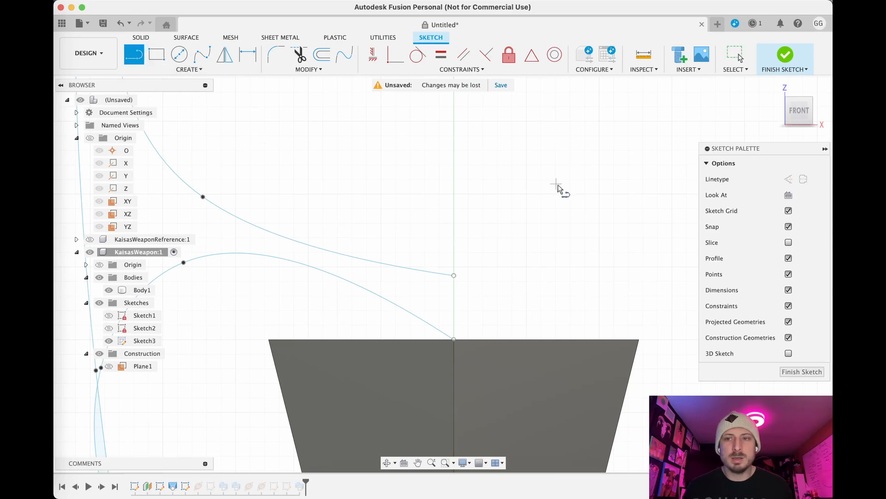
click(789, 179)
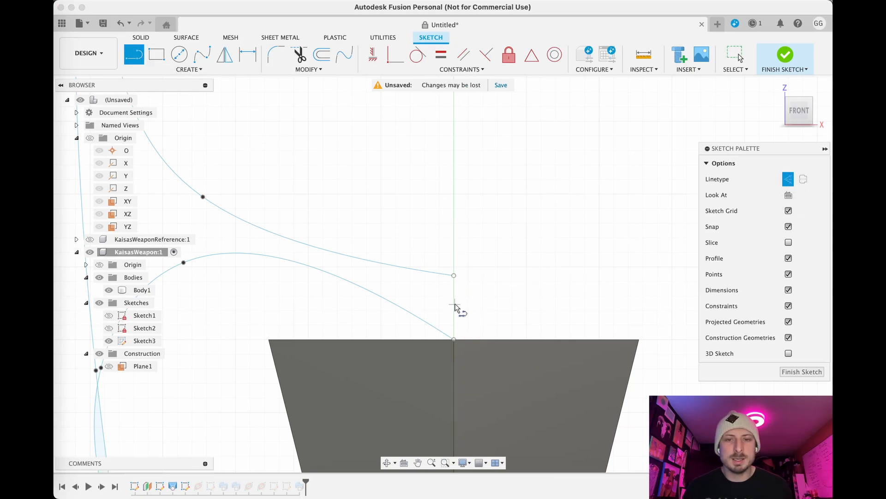
click(455, 275)
scroll(454, 210, up, 3)
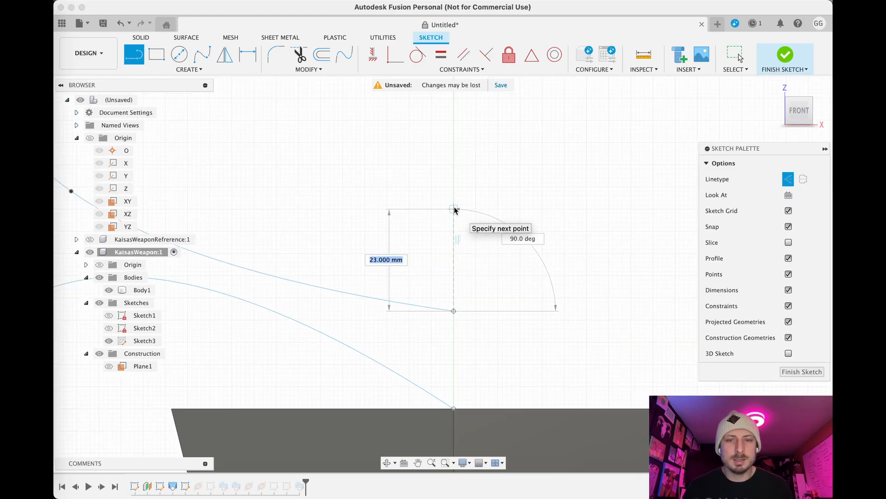
scroll(455, 210, up, 2)
click(455, 211)
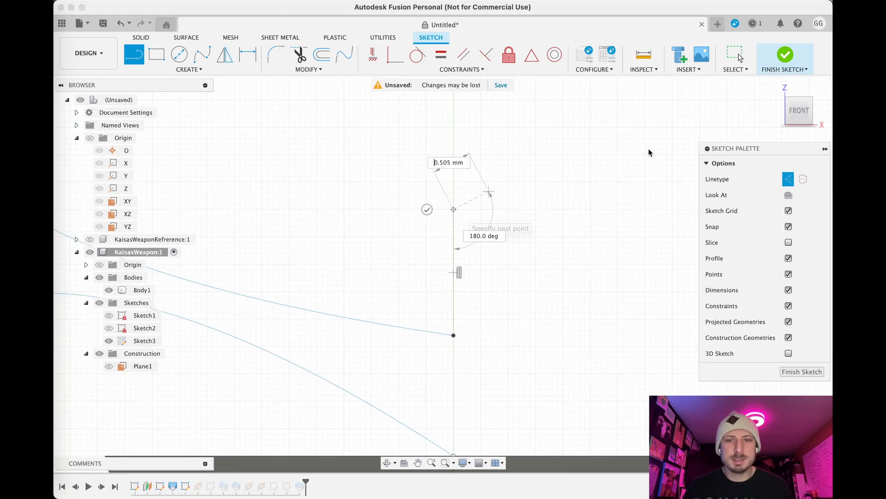
key(Escape)
Draw a short vertical construction line upward from the lower connecting spline's endpoint on the block's top edge
scroll(536, 387, down, 5)
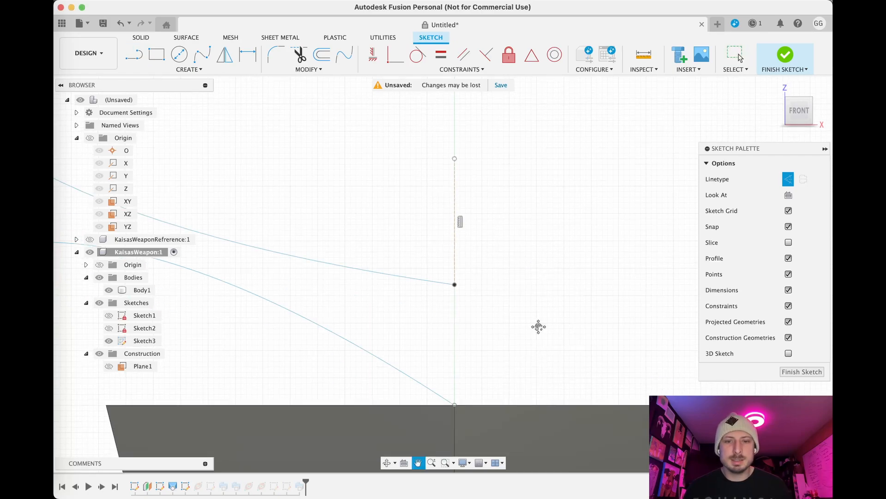
key(l)
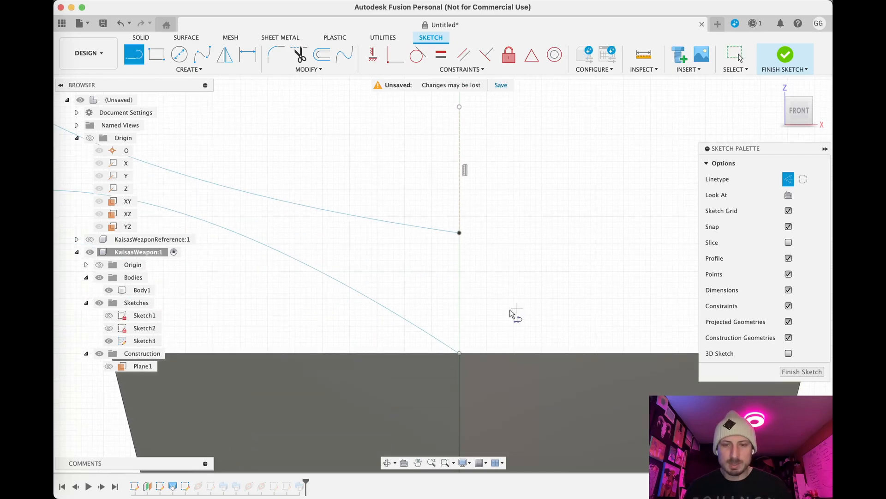
click(459, 353)
click(459, 304)
key(Escape)
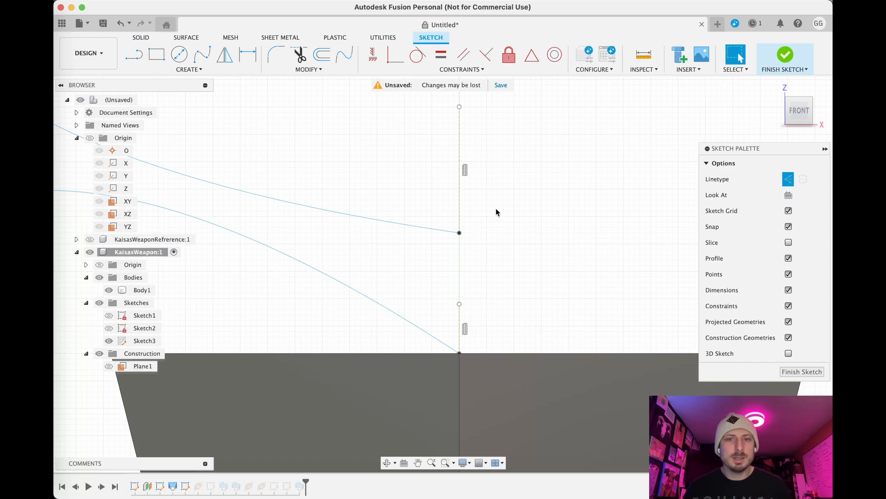
Show the upper spline's end tangent handle and draw a horizontal construction line about 17 mm long from that endpoint, away from the spline
click(459, 233)
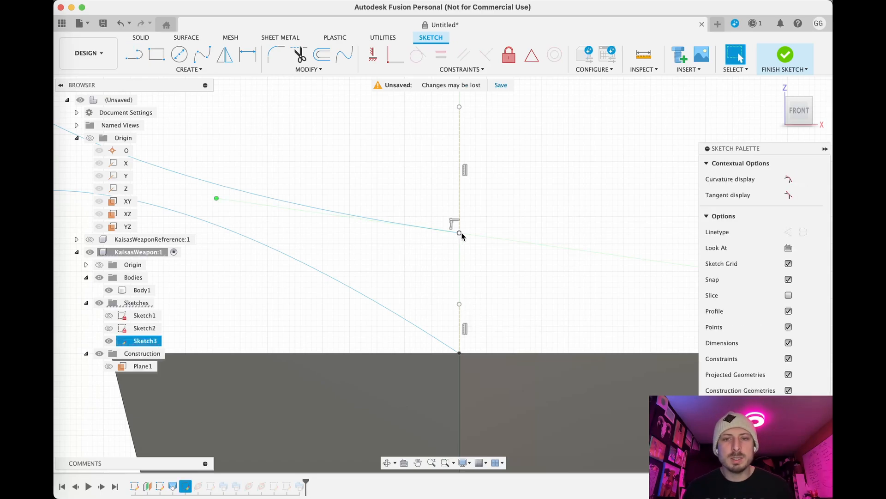
scroll(462, 235, down, 3)
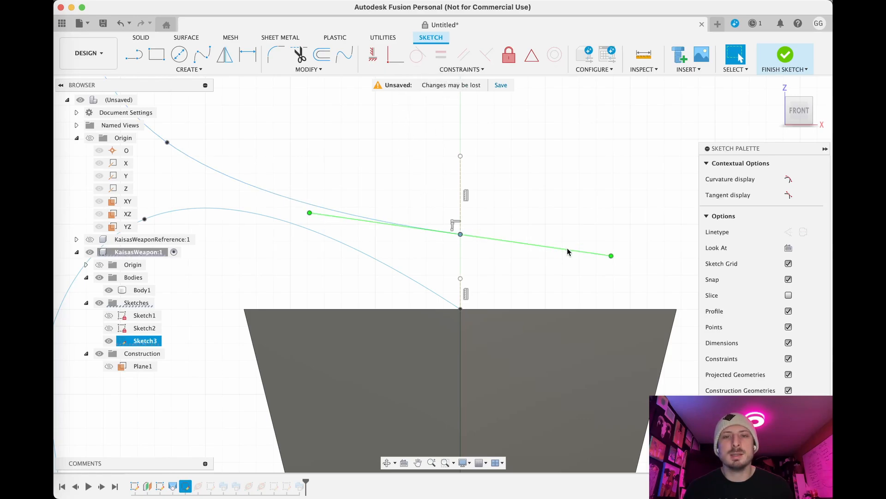
scroll(486, 227, up, 3)
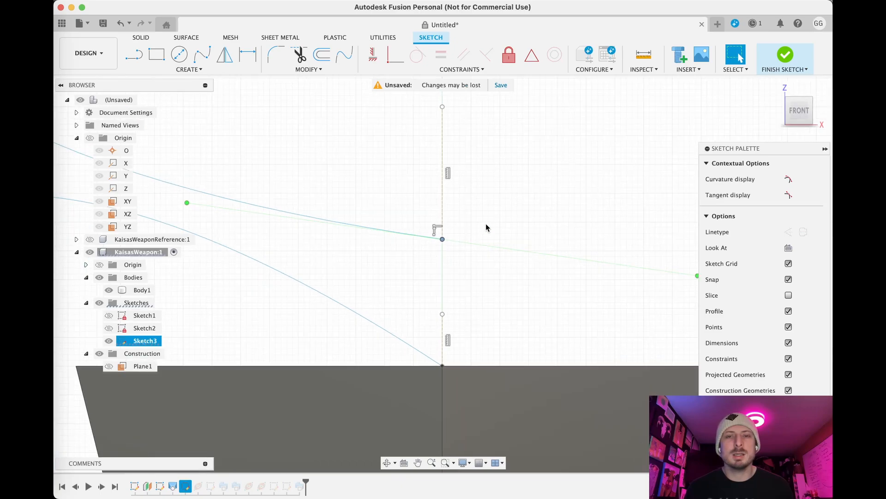
click(134, 54)
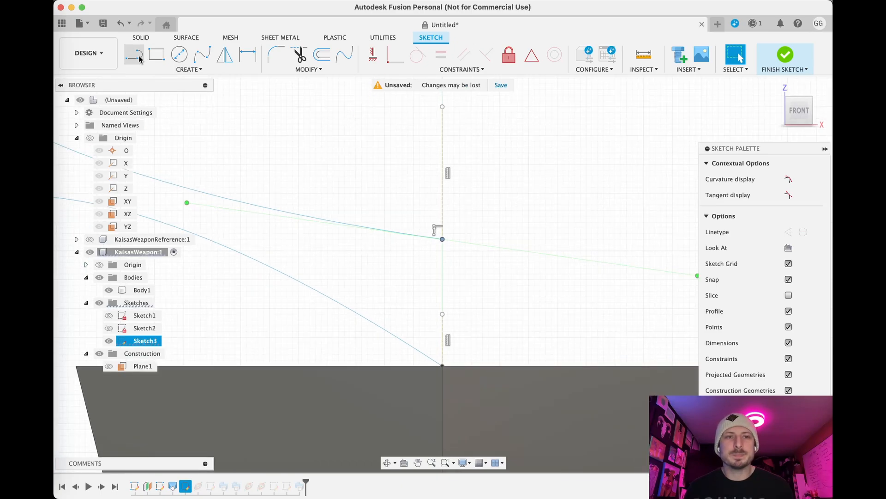
scroll(508, 285, up, 5)
middle_drag(341, 160, 423, 289)
scroll(424, 289, down, 4)
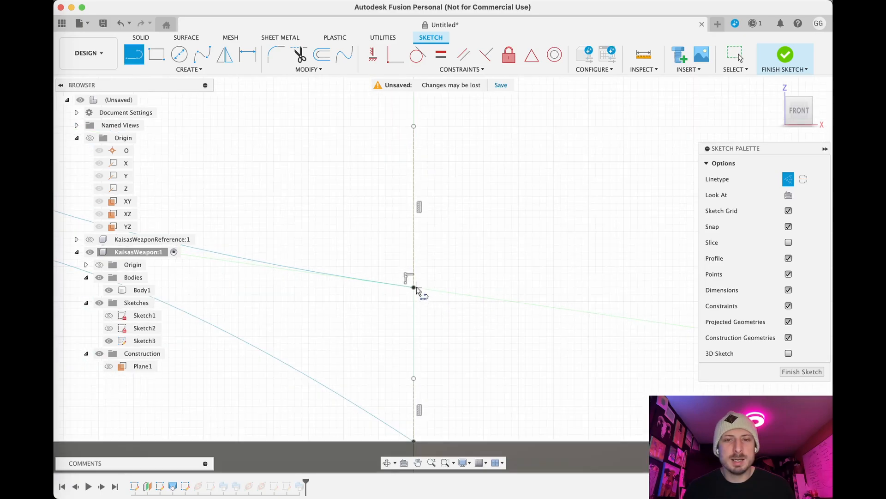
click(414, 287)
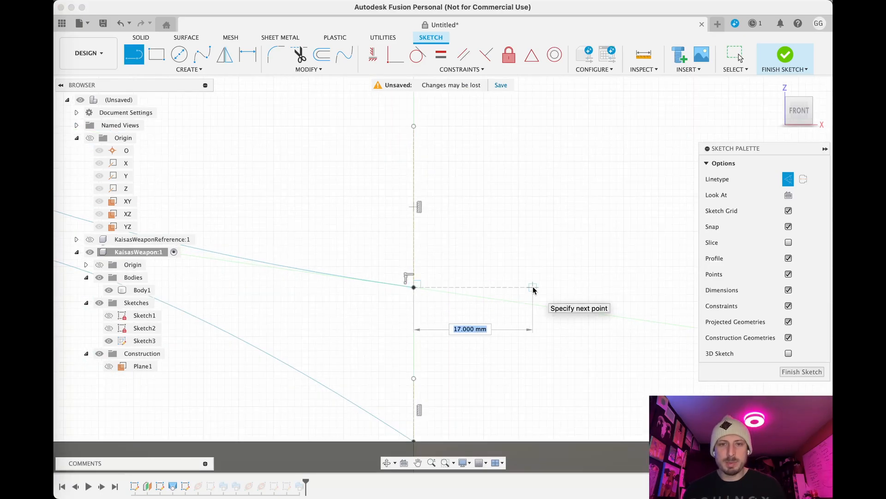
scroll(533, 290, down, 4)
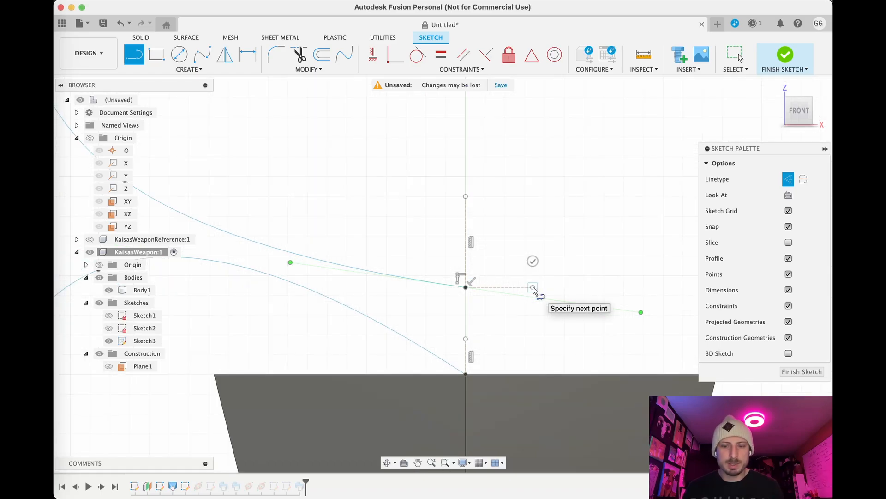
key(Escape)
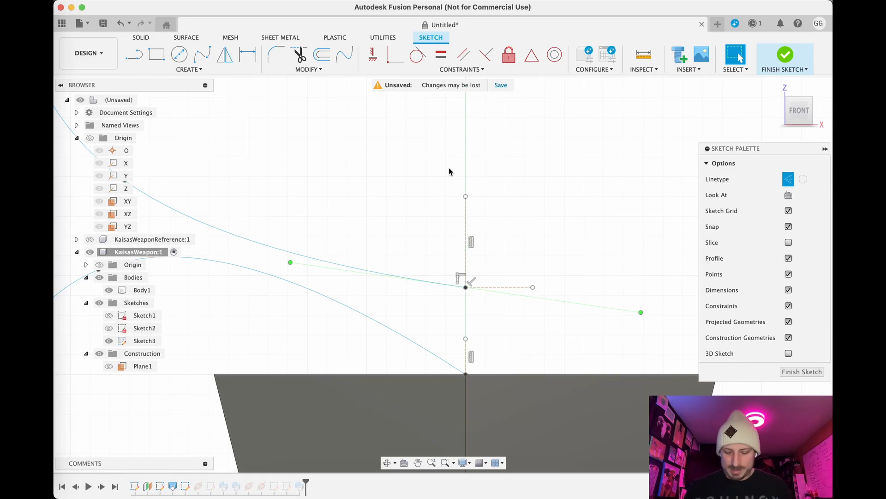
Draw a horizontal construction line from the lower spline's endpoint along the block's top edge, away from the spline
key(l)
scroll(463, 376, up, 3)
click(457, 374)
click(580, 375)
key(Escape)
scroll(459, 354, down, 2)
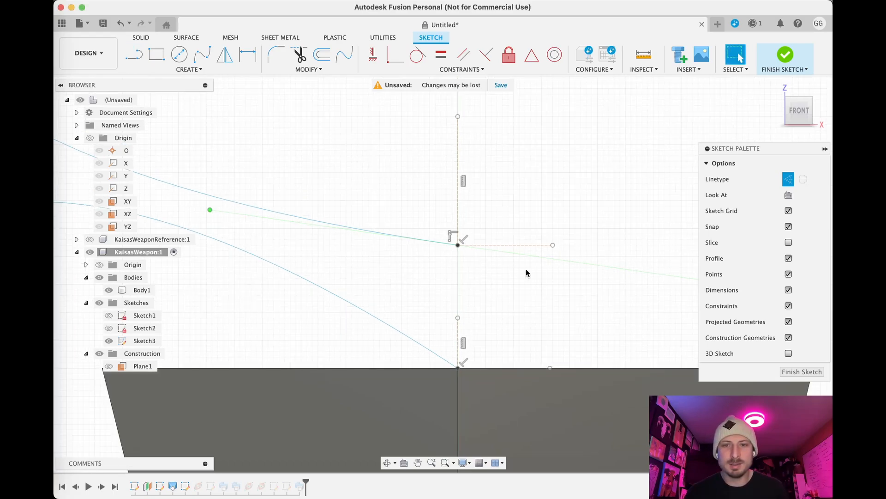
scroll(554, 266, up, 2)
click(599, 265)
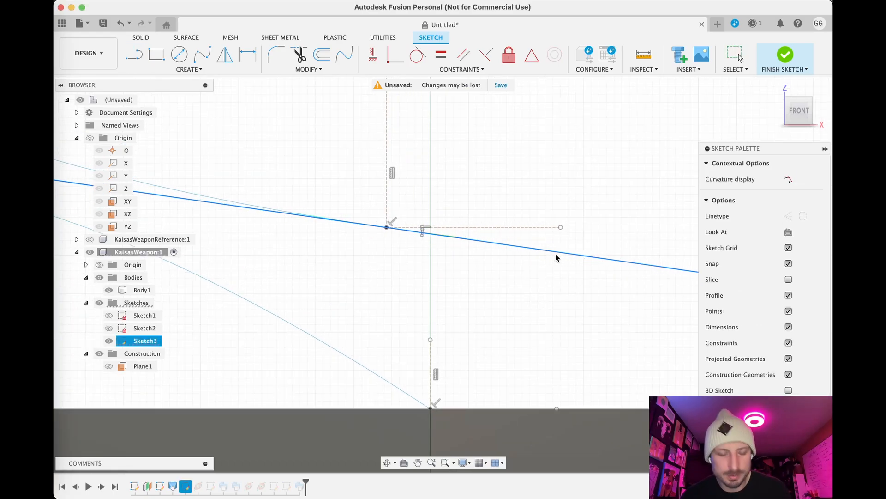
key(super+z)
Flatten the upper spline's end tangent handle slightly and make it parallel to the horizontal construction line
scroll(583, 294, down, 3)
middle_drag(565, 305, 402, 314)
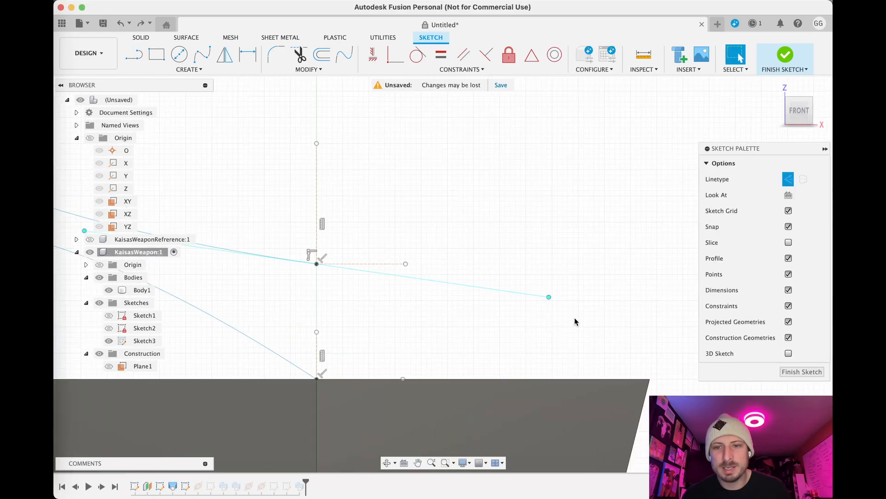
mouse_move(549, 298)
mouse_down()
mouse_move(541, 264)
mouse_move(540, 282)
mouse_up()
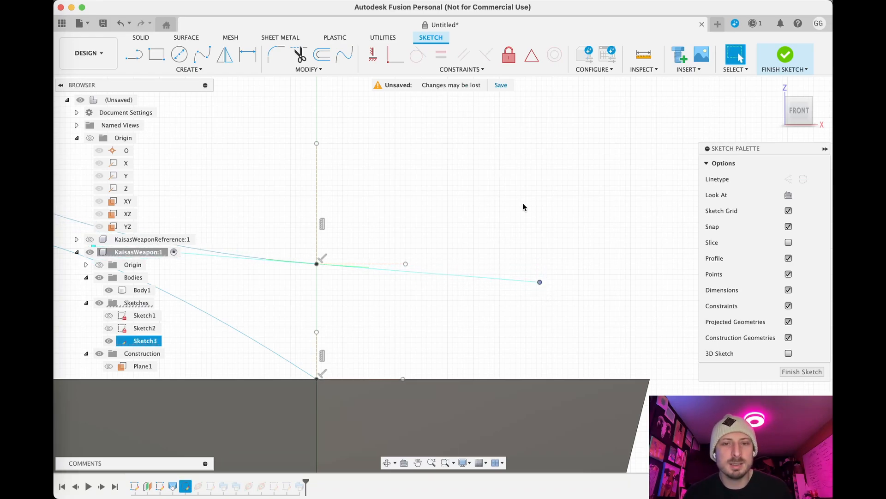
click(463, 54)
click(451, 277)
click(391, 264)
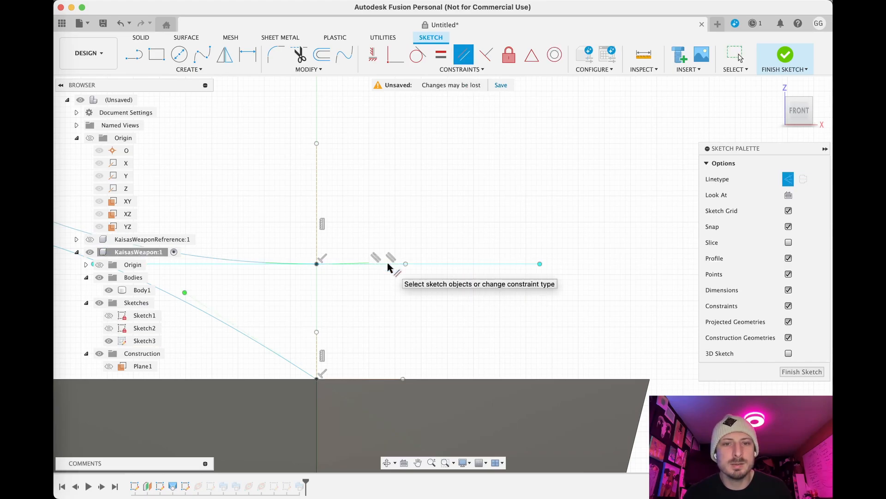
key(Escape)
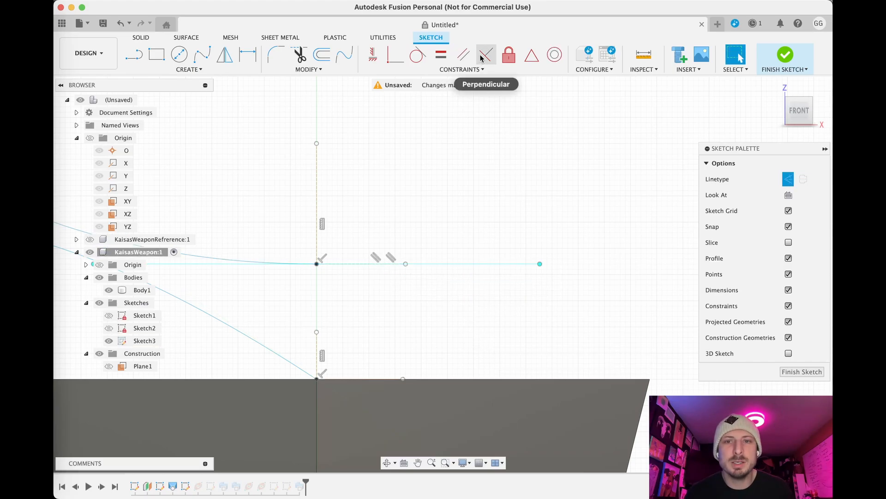
Make the lower spline's end tangent handle perpendicular to the vertical construction line at its endpoint, and finish the sketch
middle_drag(378, 307, 456, 285)
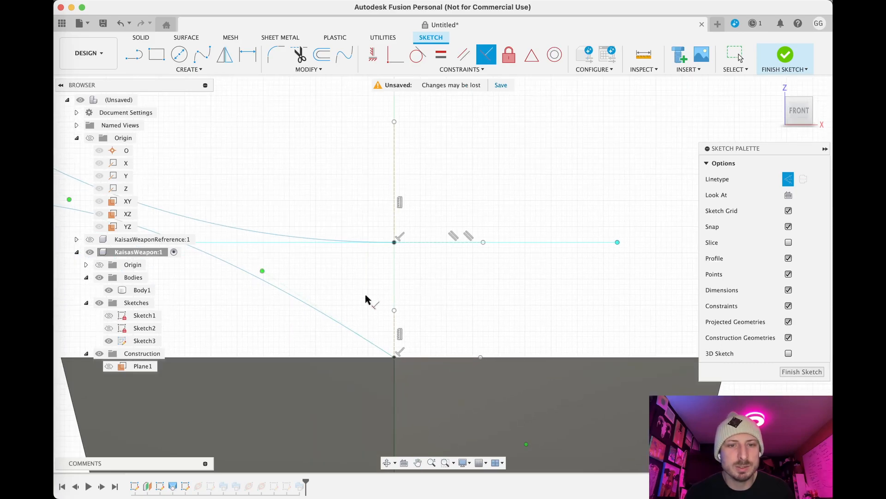
click(291, 290)
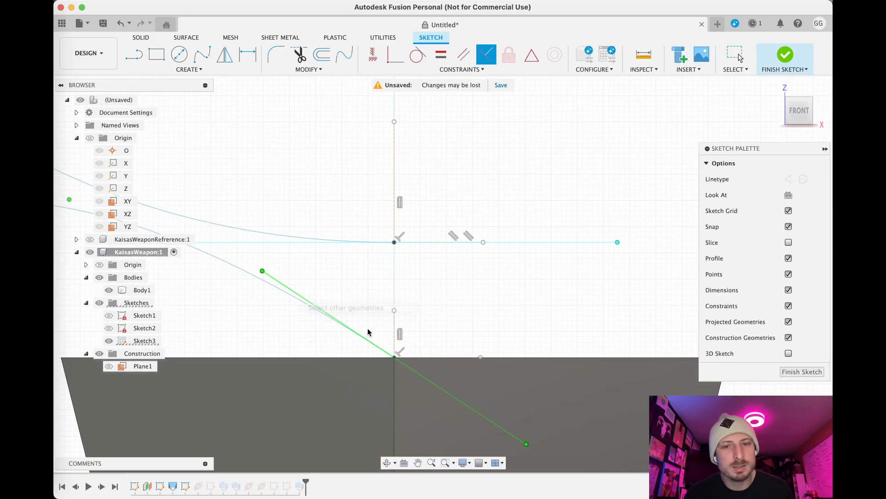
click(393, 318)
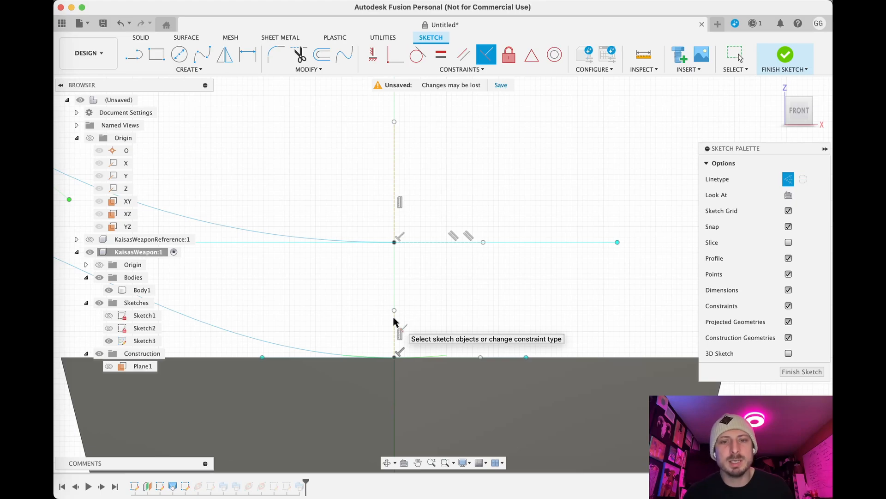
key(Escape)
click(400, 242)
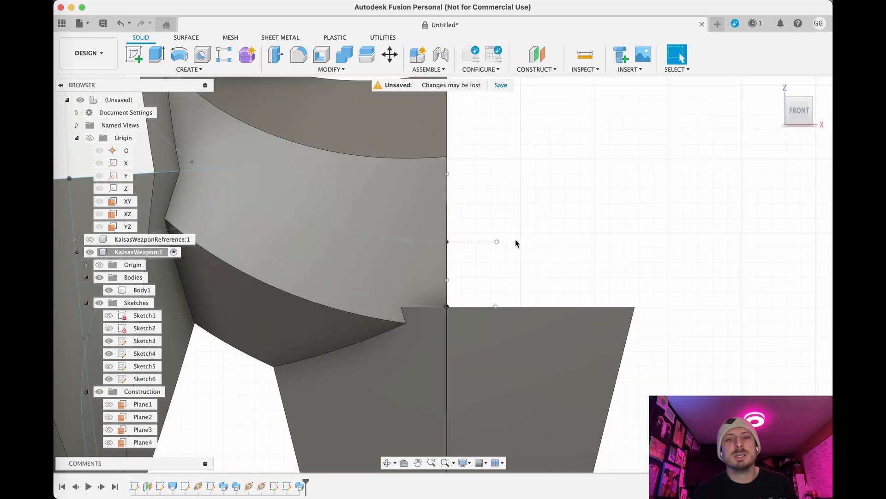
Examine how the upper connecting arm's end meets the block and the vertical axis in the front view
scroll(515, 239, down, 3)
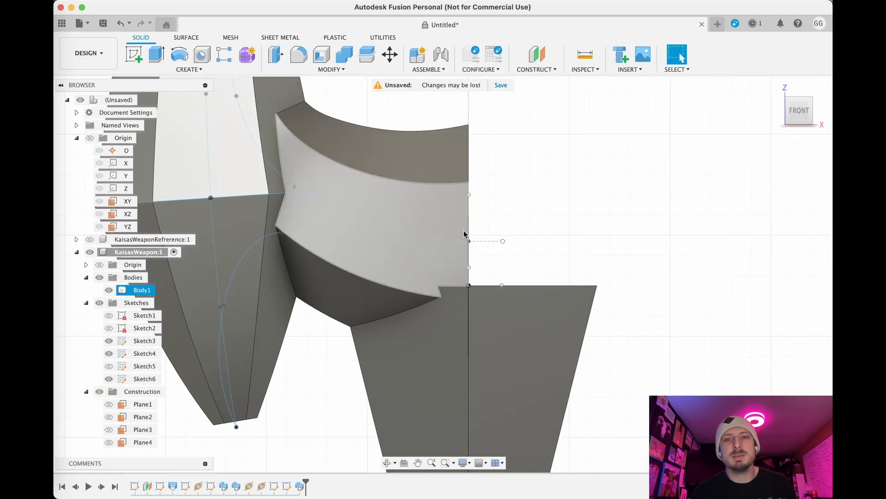
scroll(520, 185, down, 3)
scroll(519, 184, down, 3)
middle_drag(568, 163, 541, 231)
scroll(513, 260, up, 4)
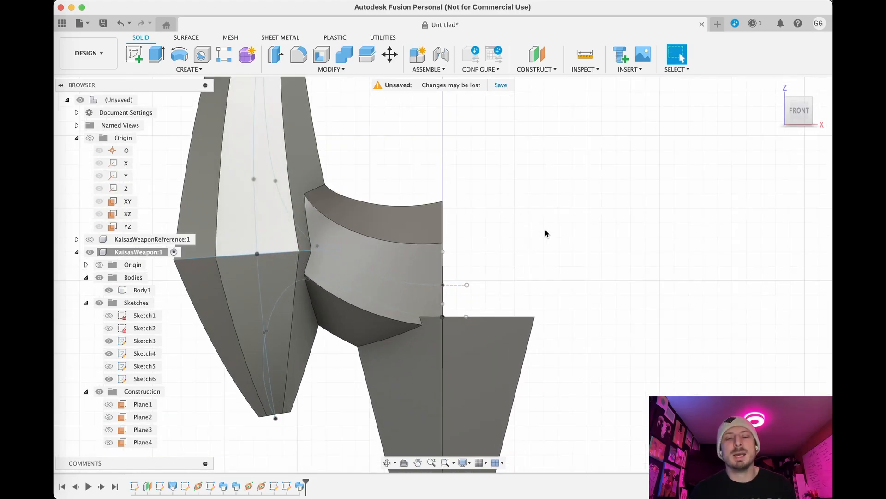
scroll(541, 248, down, 3)
middle_drag(574, 280, 609, 199)
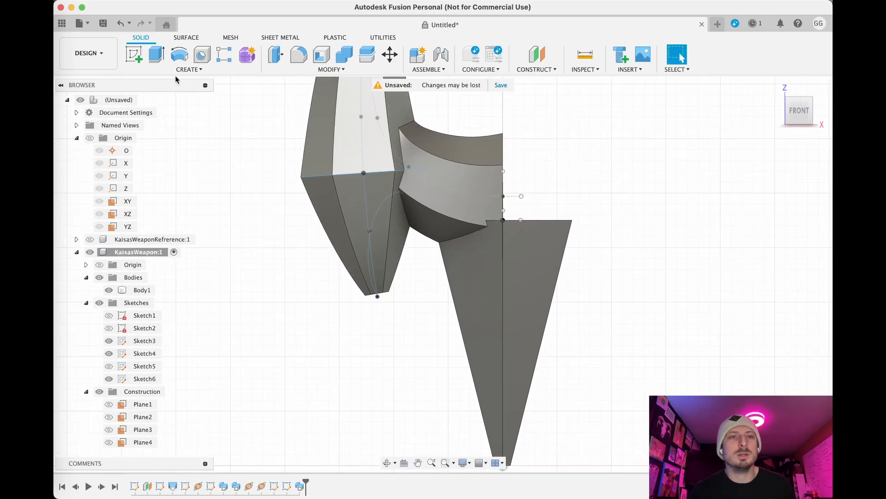
Set up a single-path sweep using the Sketch6 hexagon as the profile and the lower connecting spline as the path
click(187, 69)
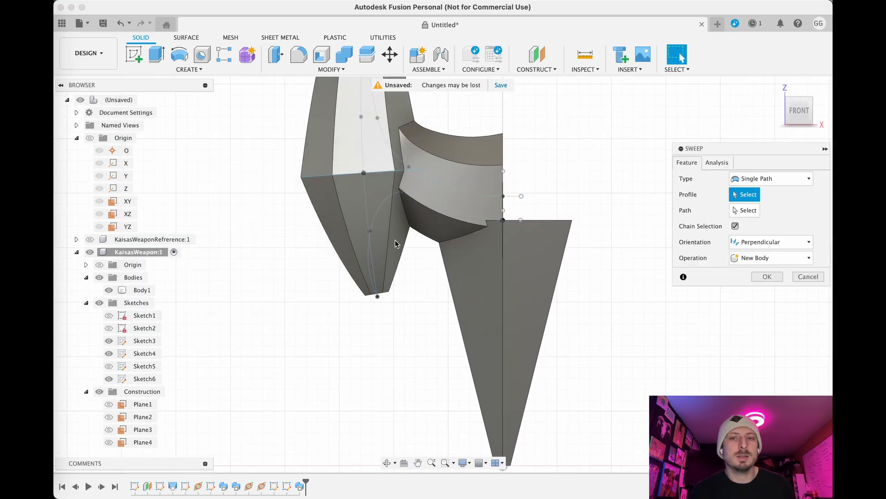
shift+middle_drag(411, 309, 380, 317)
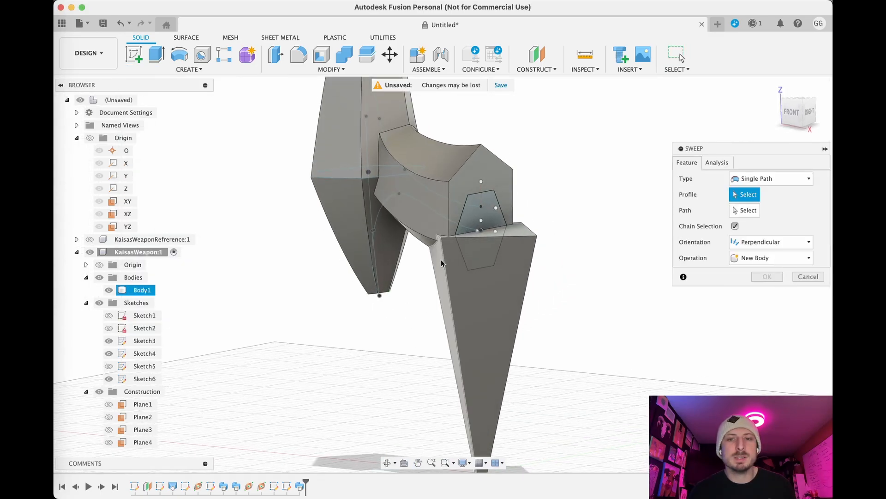
scroll(453, 232, up, 6)
click(490, 219)
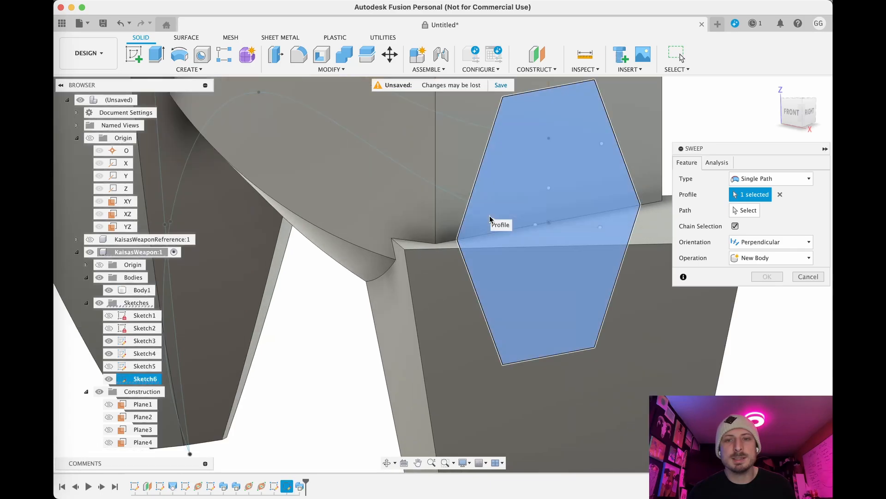
click(425, 185)
scroll(419, 186, down, 2)
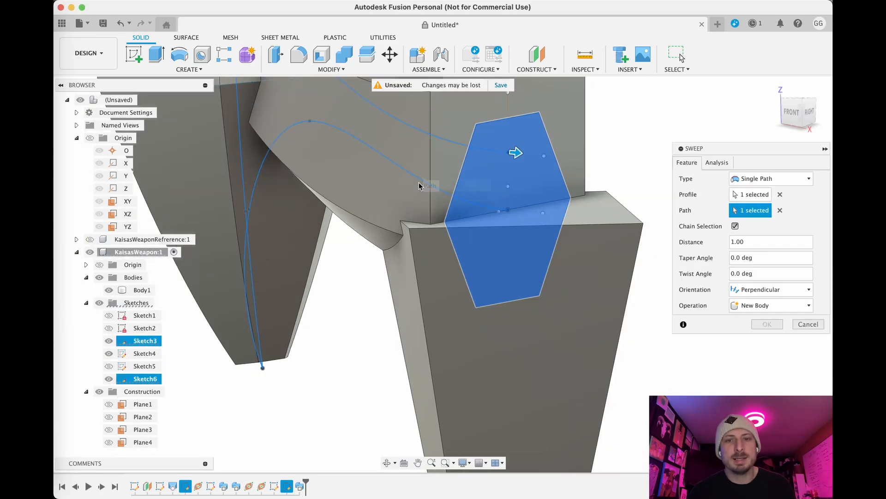
scroll(419, 186, down, 3)
shift+middle_drag(338, 295, 415, 272)
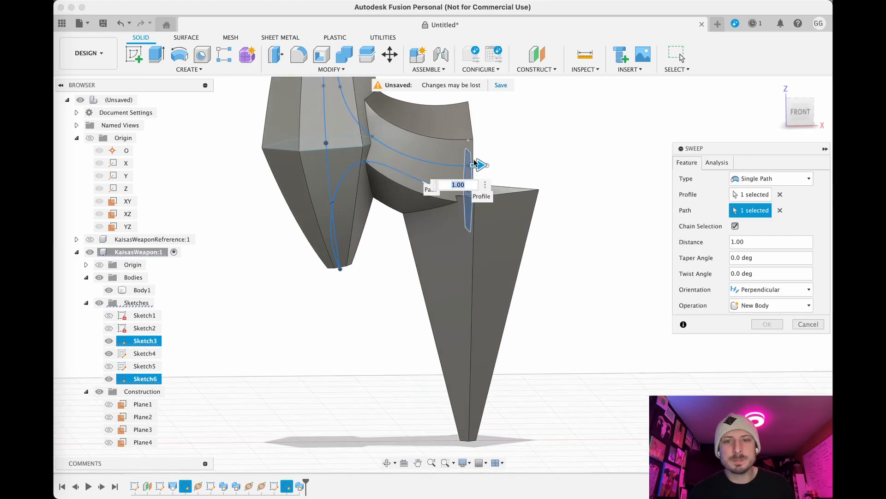
Try sweep distances of 0.14, 1 and 0.095 along the lower spline
drag(476, 164, 348, 175)
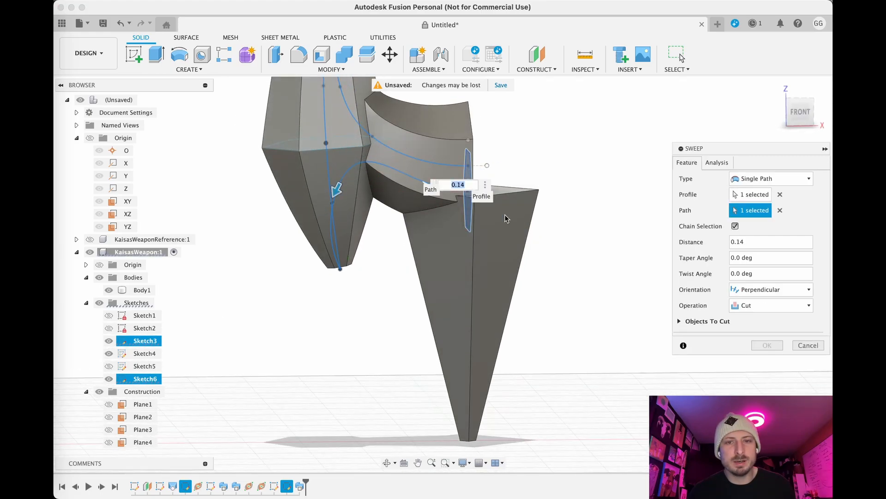
scroll(524, 210, up, 3)
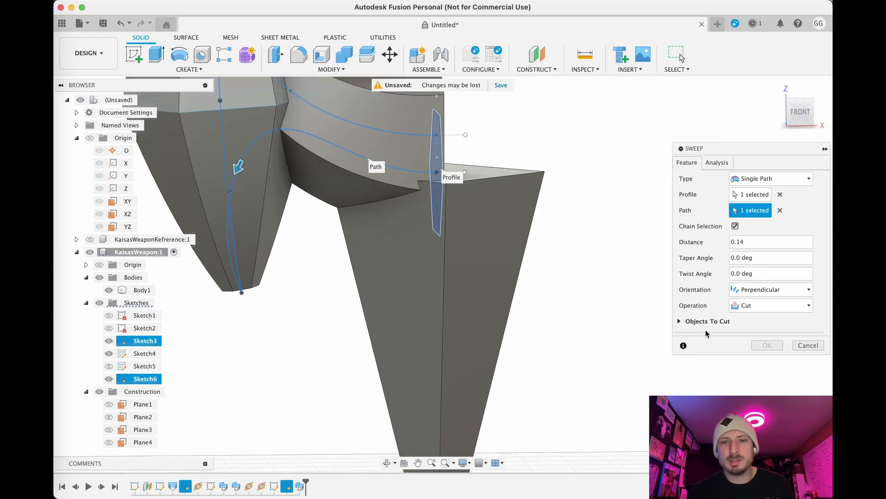
click(731, 259)
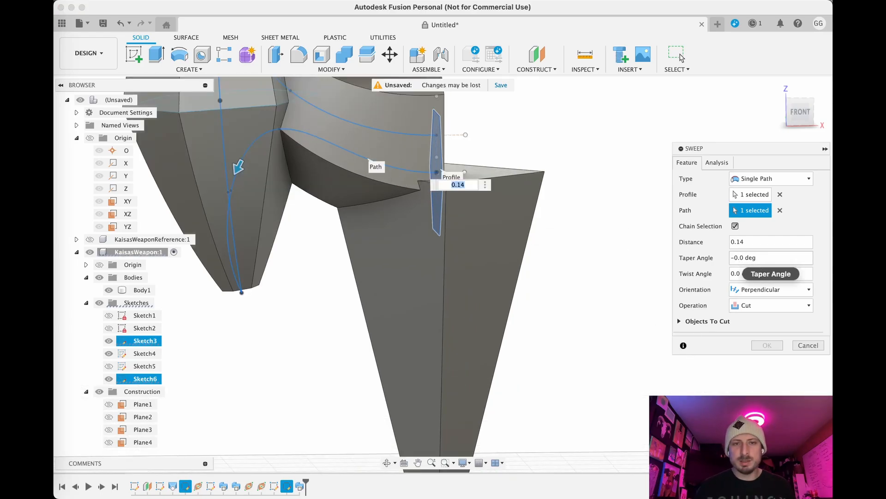
key(Return)
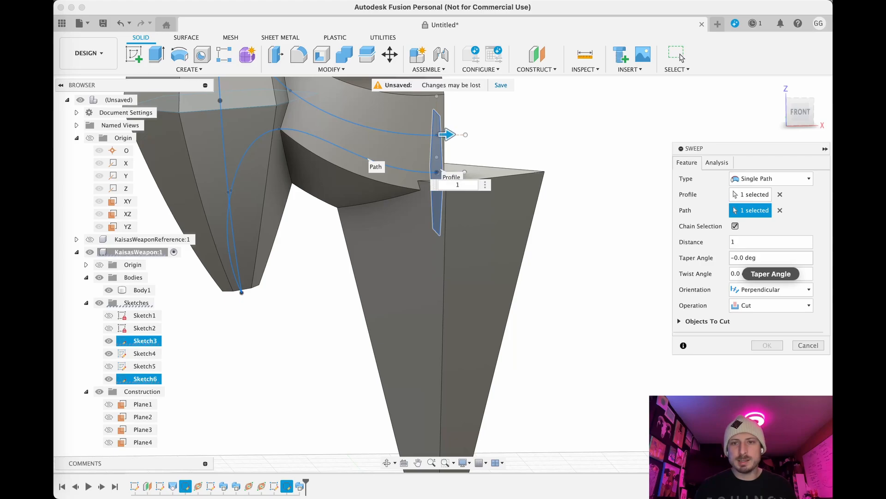
drag(446, 137, 296, 136)
mouse_move(301, 139)
mouse_down()
mouse_move(312, 141)
mouse_move(289, 131)
mouse_up()
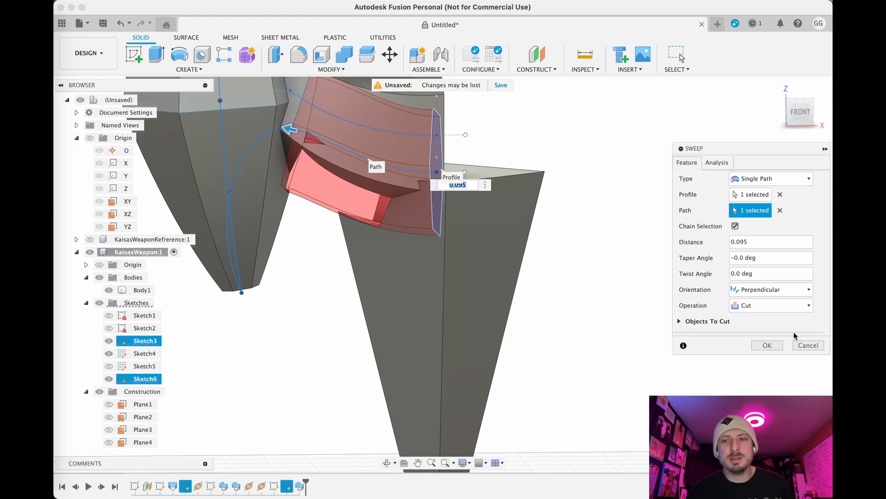
Create the lower arm's sweep as a Join with a taper angle of -10 deg and a distance of 0.132
click(780, 305)
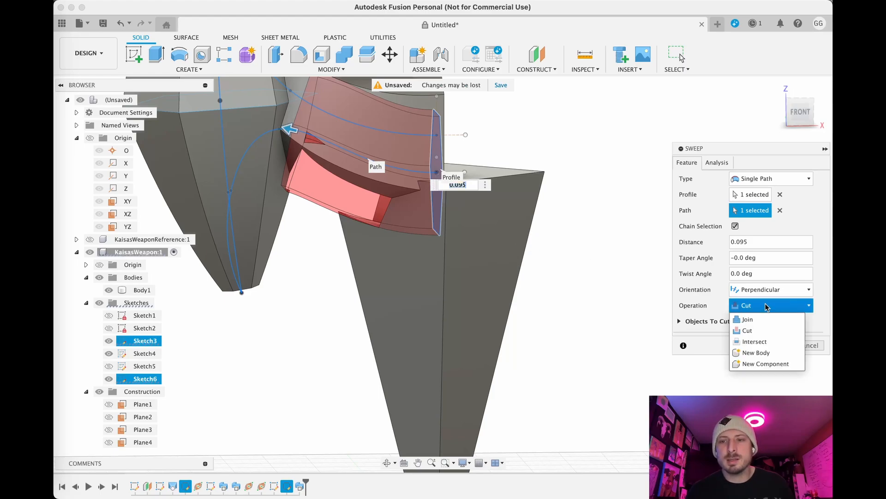
click(760, 320)
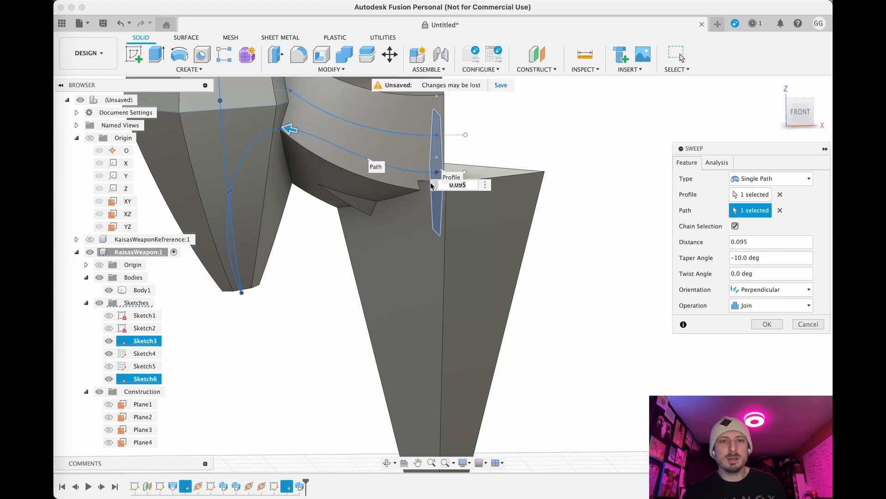
drag(293, 134, 255, 158)
scroll(345, 201, up, 2)
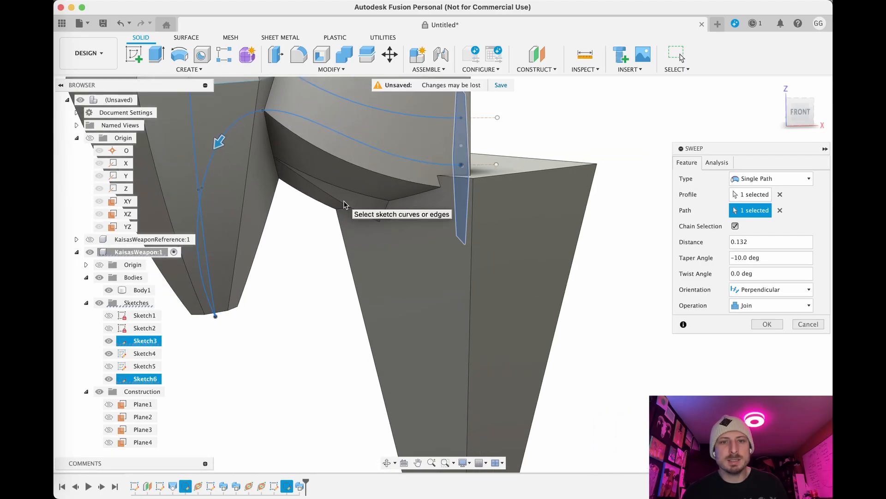
mouse_move(366, 284)
shift+middle_down()
mouse_move(394, 290)
mouse_move(337, 271)
mouse_move(312, 282)
mouse_move(353, 292)
mouse_move(352, 283)
shift+middle_up()
scroll(298, 206, up, 1)
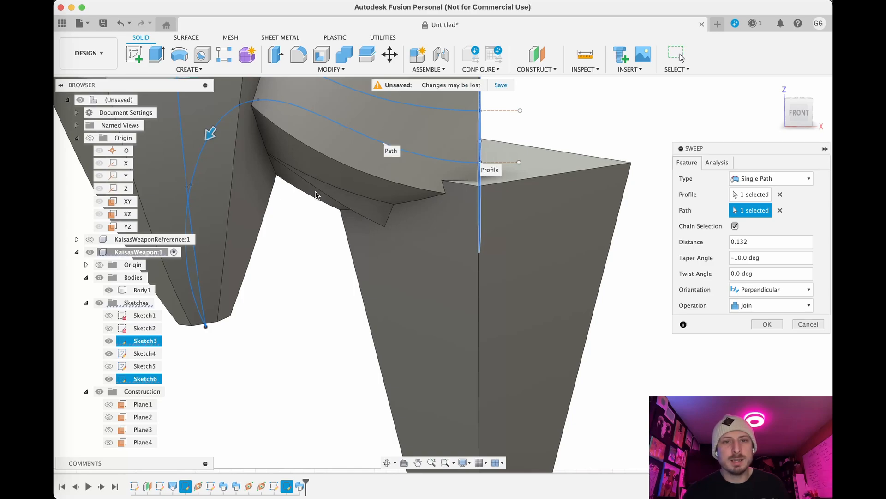
scroll(378, 218, down, 2)
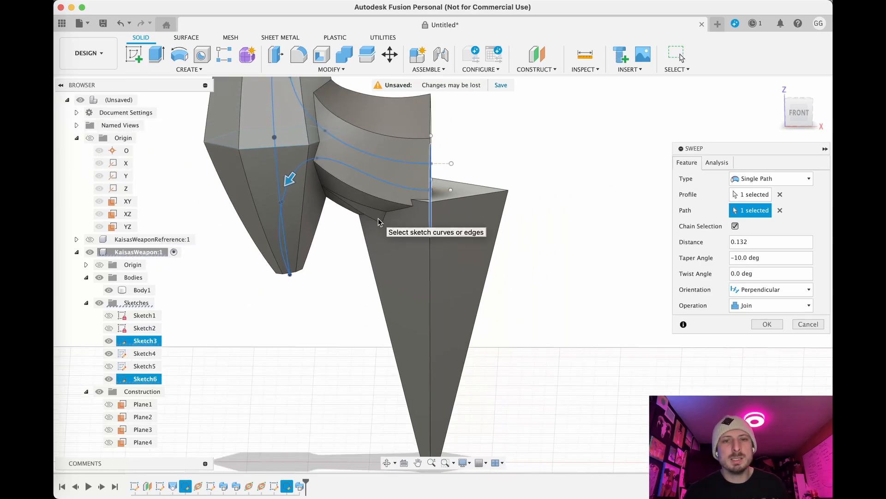
click(767, 324)
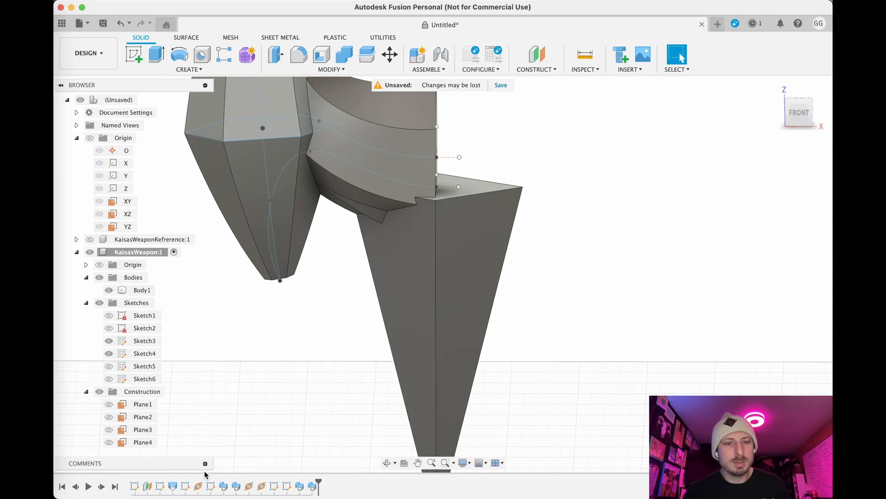
Edit Sketch3 to reshape the lower connecting spline, moving its two middle fit points downward and toward the block, and finish the sketch
right_click(185, 486)
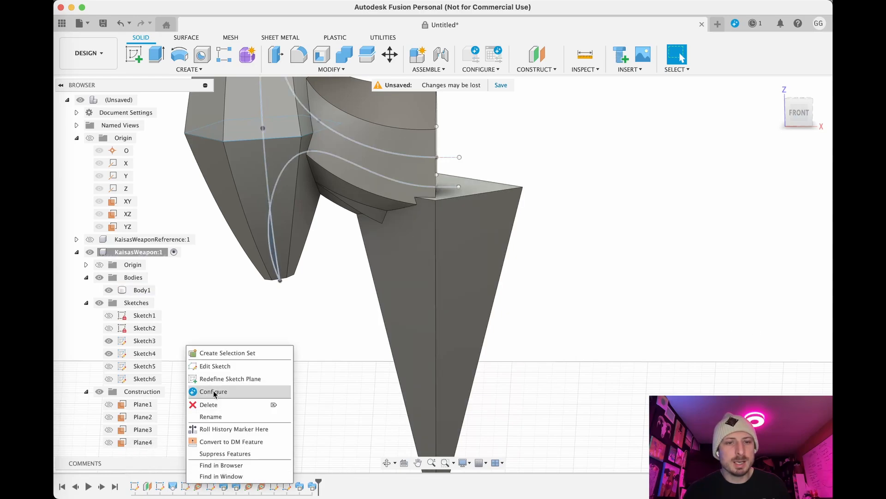
click(216, 366)
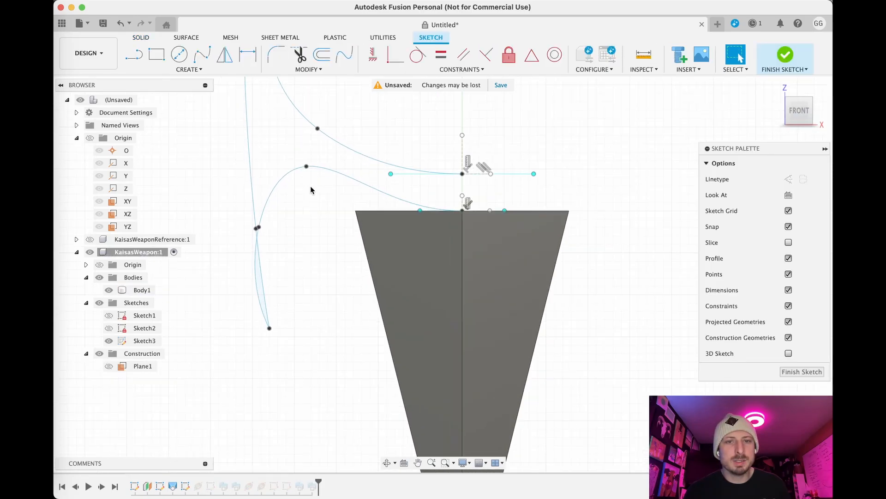
drag(307, 167, 322, 197)
scroll(255, 233, up, 3)
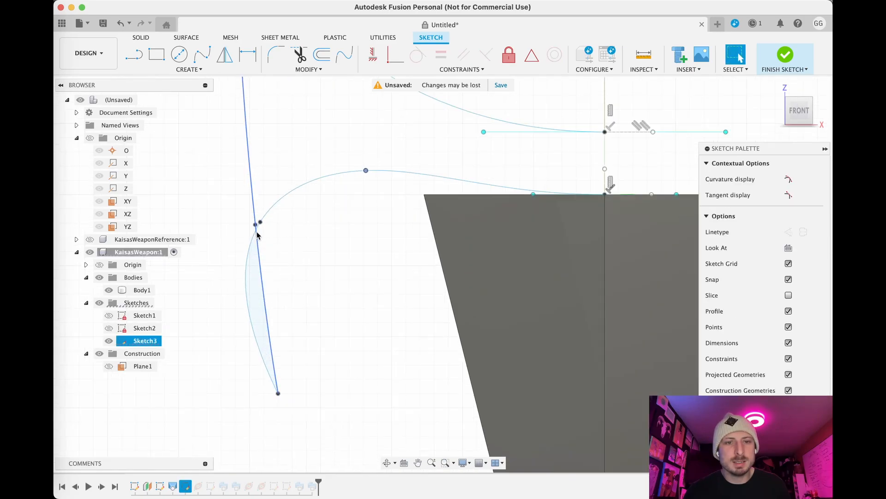
drag(260, 223, 298, 236)
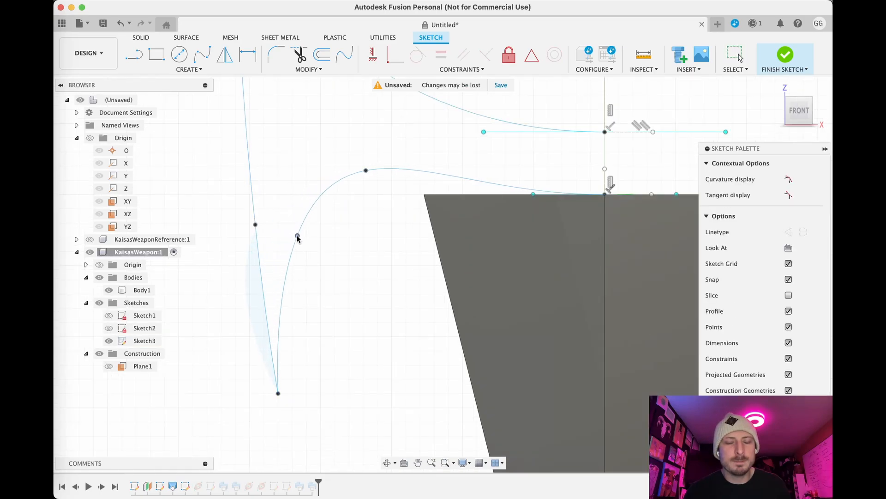
drag(365, 175, 368, 184)
drag(298, 236, 292, 251)
click(784, 55)
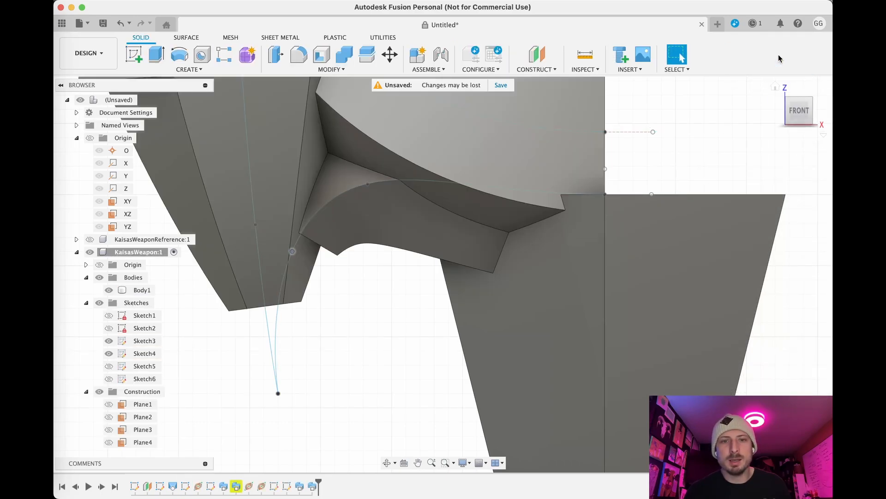
Edit the lower connecting arm's sweep and extend its distance to 0.171 along the reshaped spline
scroll(472, 299, down, 2)
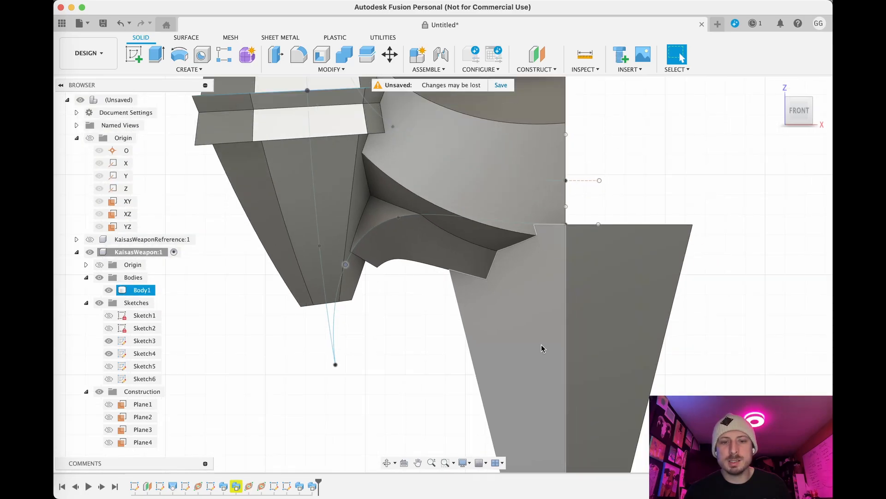
right_click(314, 484)
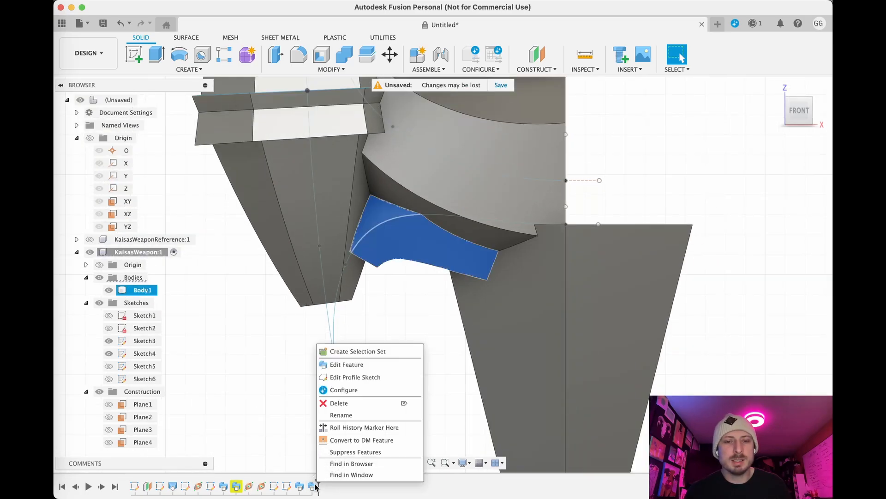
click(372, 364)
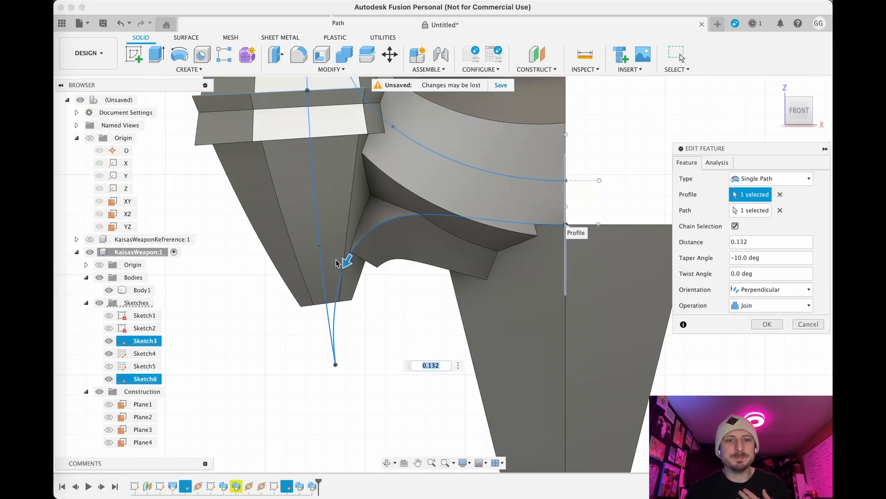
scroll(341, 260, up, 4)
drag(363, 252, 343, 385)
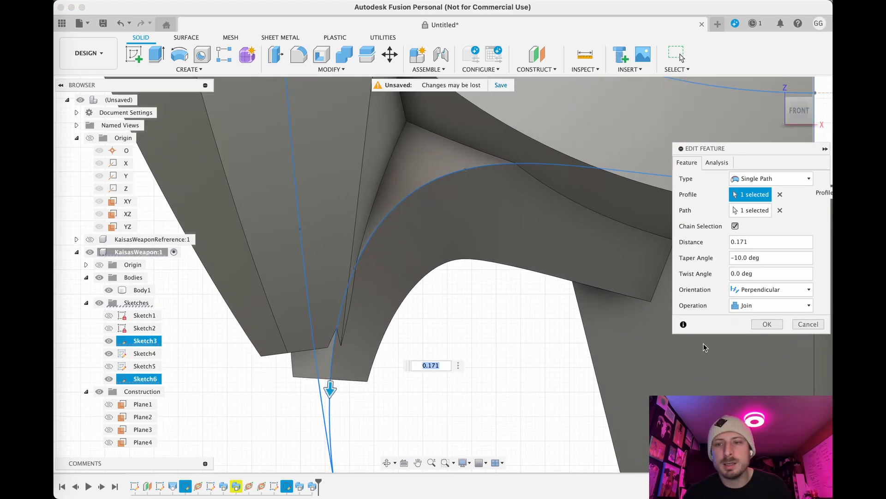
click(768, 325)
scroll(571, 316, down, 5)
scroll(569, 312, down, 2)
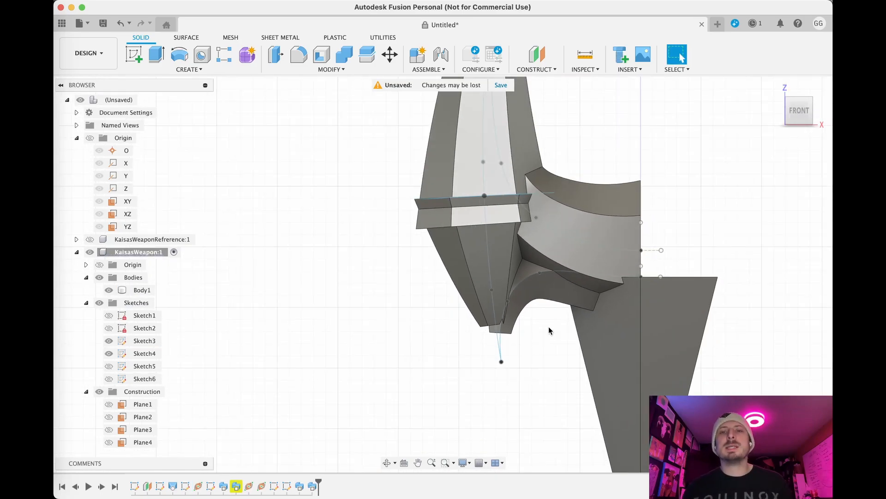
Edit the upper blade's sweep feature and try a first distance of 0.45
scroll(489, 380, down, 3)
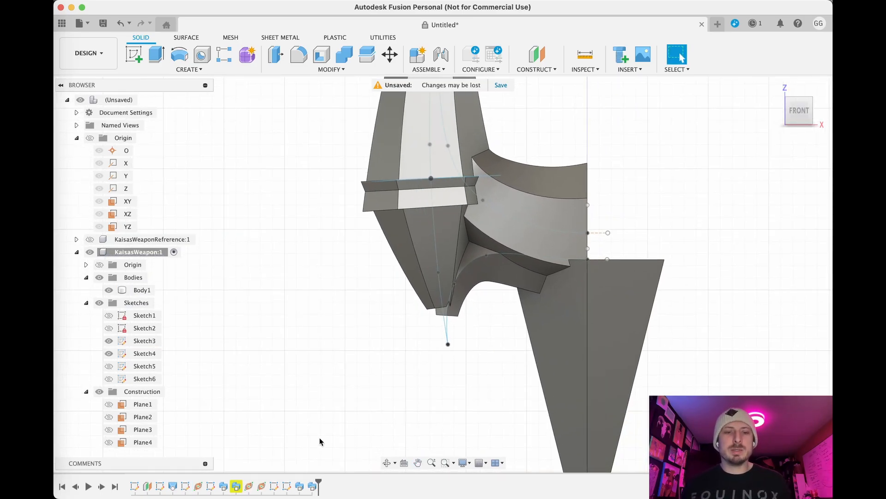
right_click(234, 488)
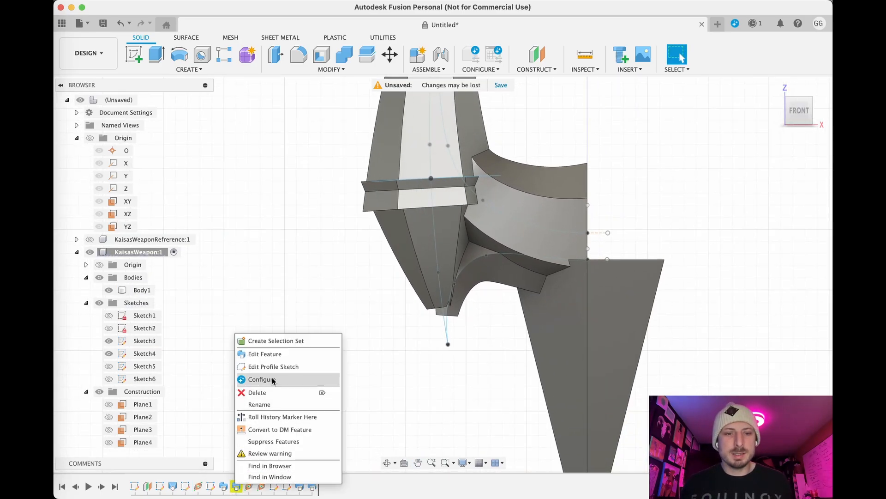
click(280, 357)
middle_drag(382, 310, 317, 317)
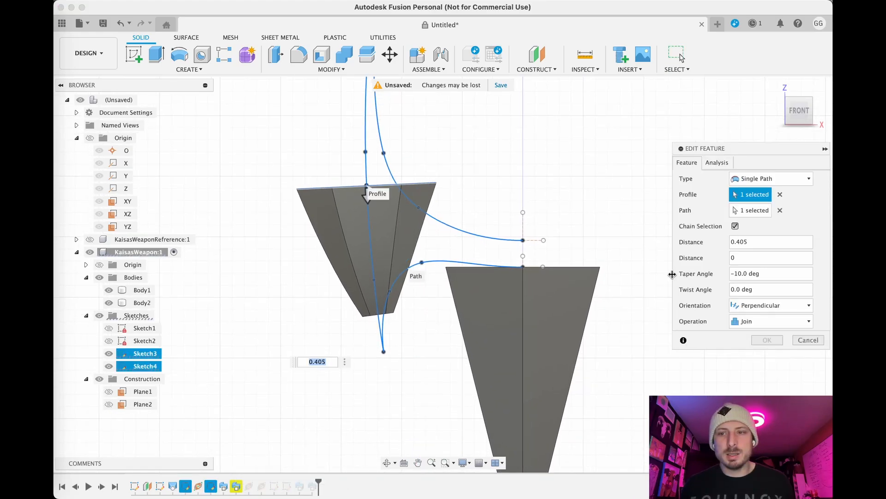
click(364, 200)
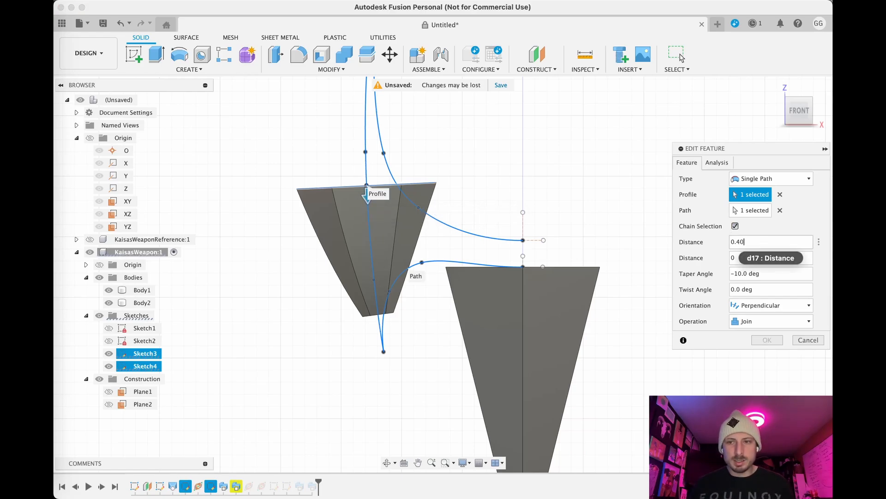
key(Return)
scroll(461, 331, up, 5)
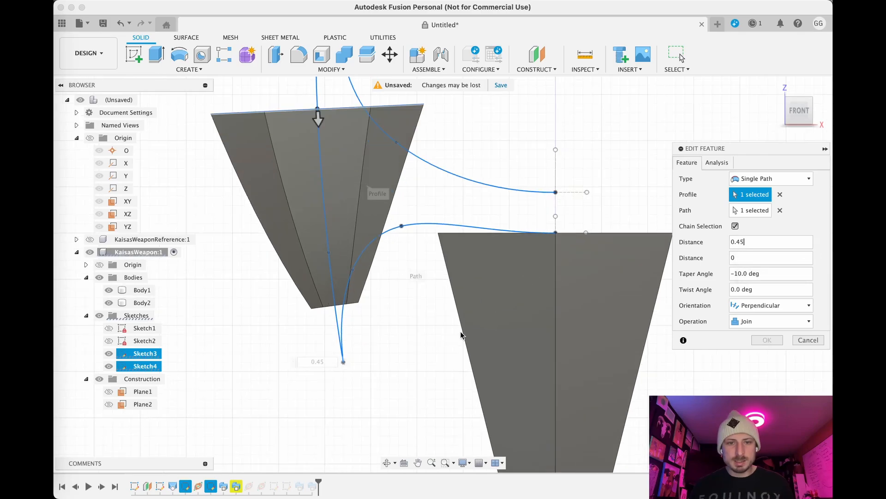
scroll(460, 331, down, 5)
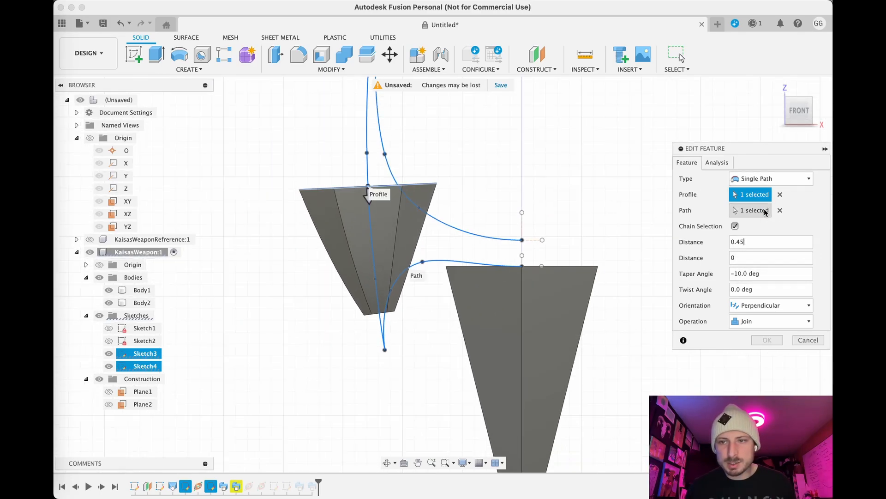
Reselect the Sketch4 hexagon as the upper blade sweep's profile and the blade spline as its path, setting the second distance to 0
click(779, 210)
click(780, 195)
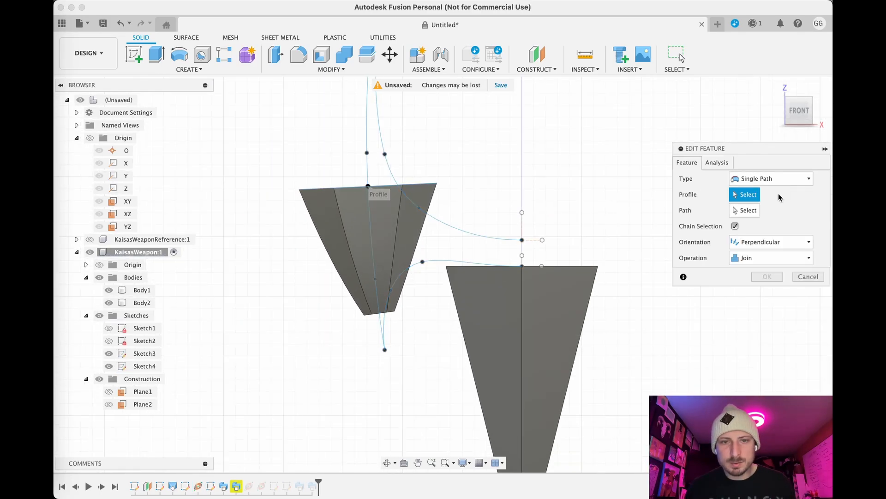
shift+middle_drag(319, 273, 336, 301)
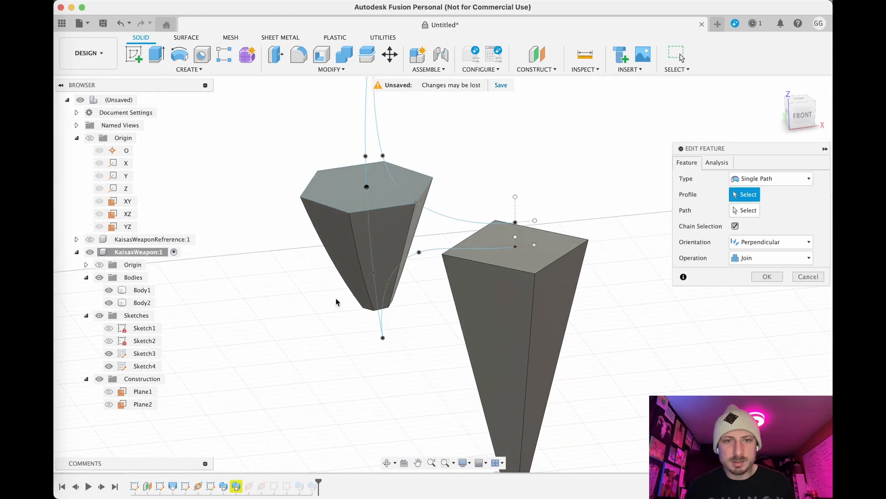
click(345, 198)
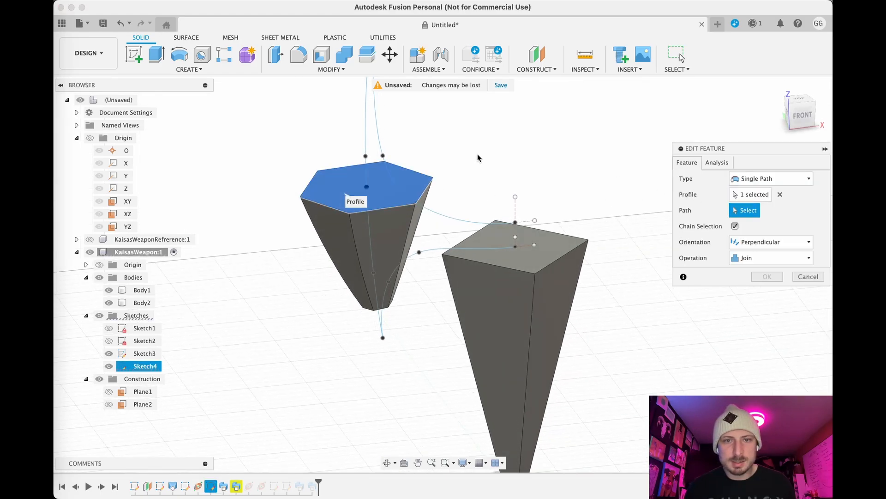
click(372, 143)
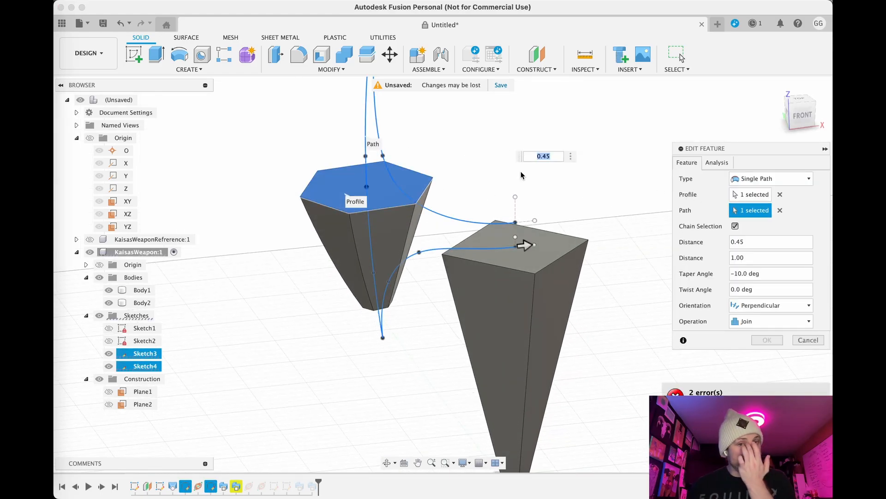
shift+middle_drag(470, 162, 511, 246)
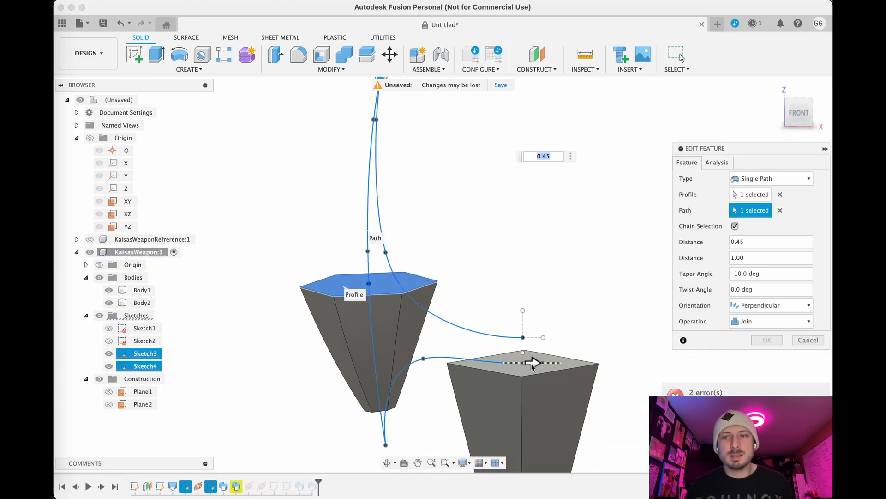
drag(531, 365, 356, 251)
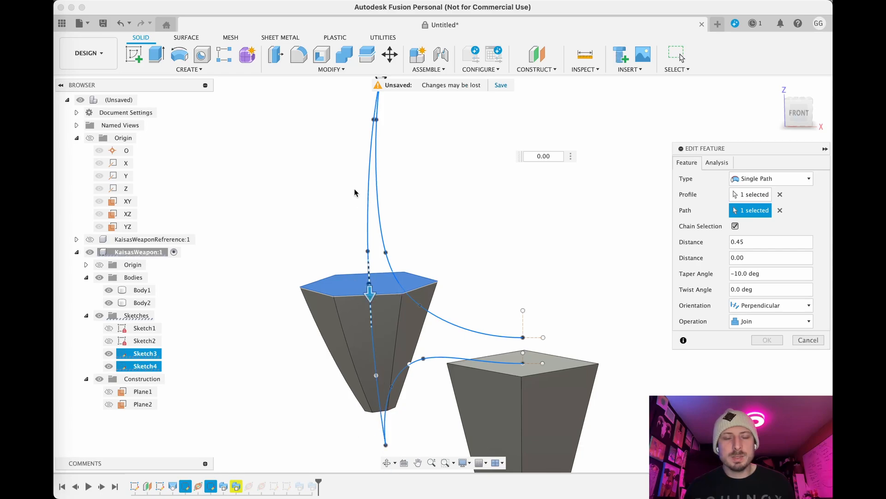
Set the upper blade sweep's first distance to 0.389 toward the blade tip and apply it as a Join
scroll(412, 203, down, 3)
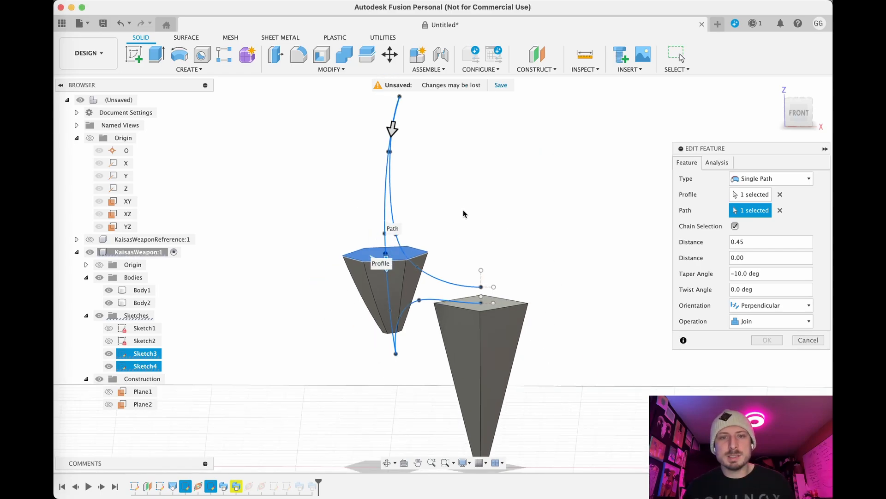
scroll(468, 216, up, 3)
drag(384, 170, 383, 165)
scroll(382, 165, up, 5)
middle_drag(415, 184, 382, 288)
scroll(378, 258, up, 2)
drag(353, 236, 413, 167)
scroll(535, 308, down, 6)
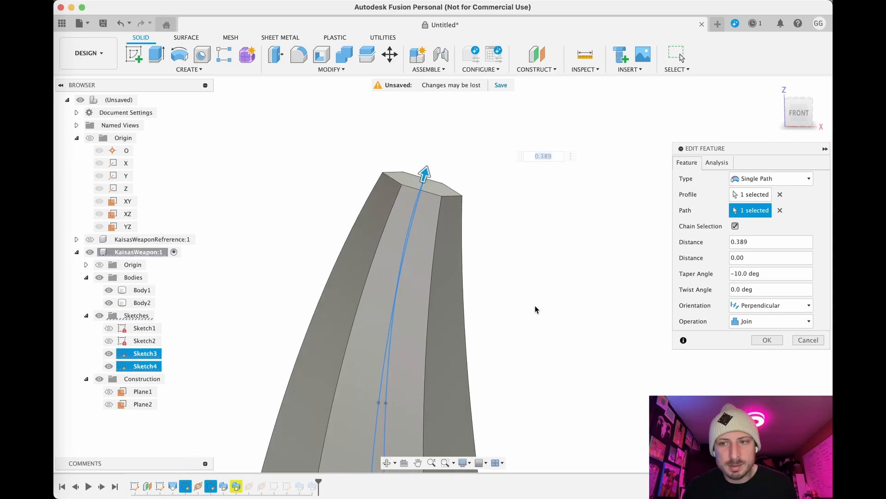
click(766, 340)
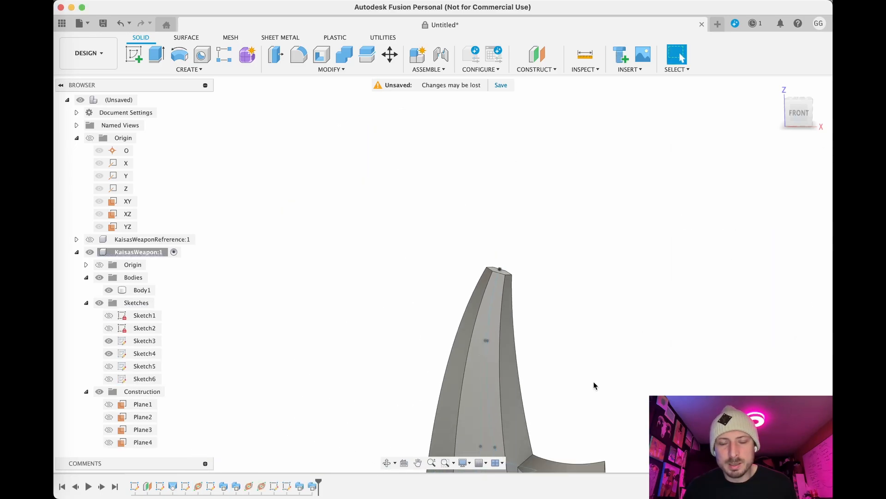
Edit the lower blade's sweep, extending its second distance to 0.417 and changing its operation to Join
scroll(550, 142, up, 4)
shift+middle_drag(403, 418, 447, 298)
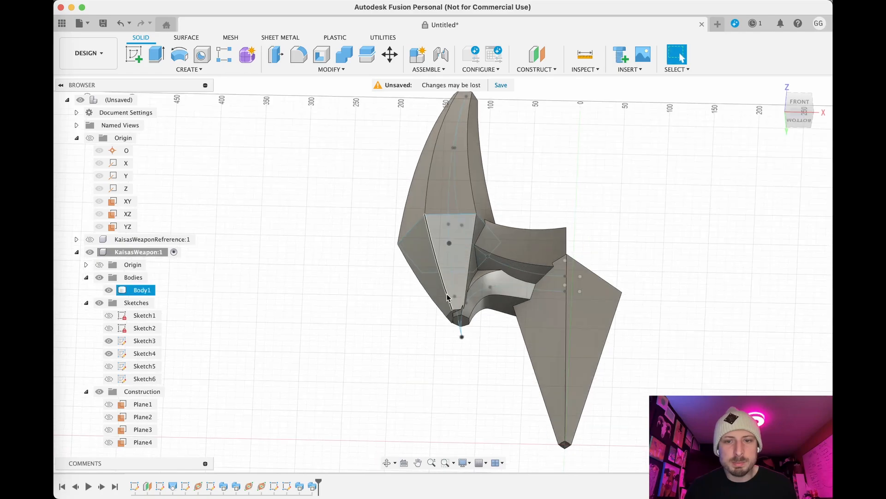
right_click(222, 486)
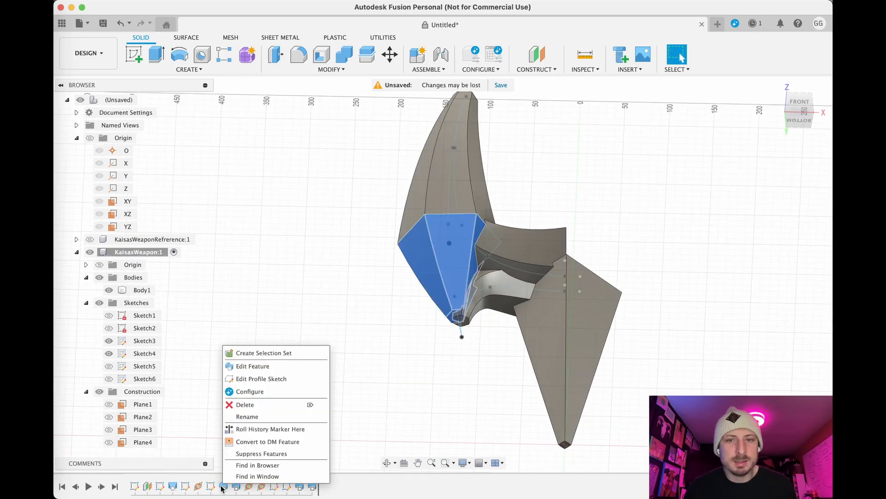
click(270, 367)
scroll(504, 328, up, 5)
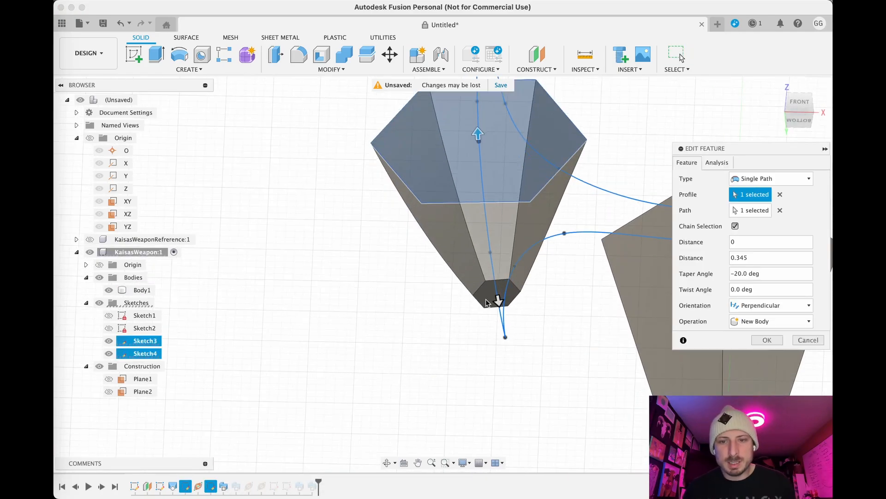
drag(499, 301, 497, 335)
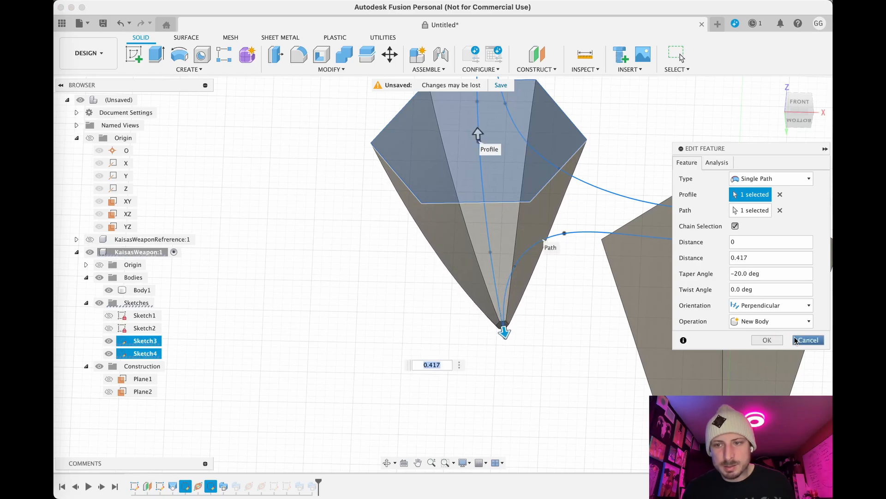
click(776, 321)
click(777, 315)
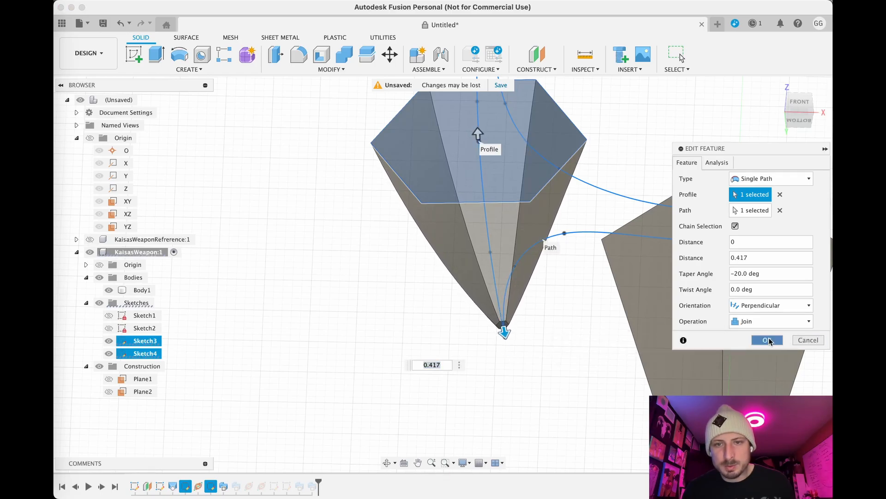
click(767, 340)
Edit the lower connecting arm's sweep, setting the taper angle to -11.2 deg and the distance to 0.172
shift+middle_drag(624, 356, 564, 342)
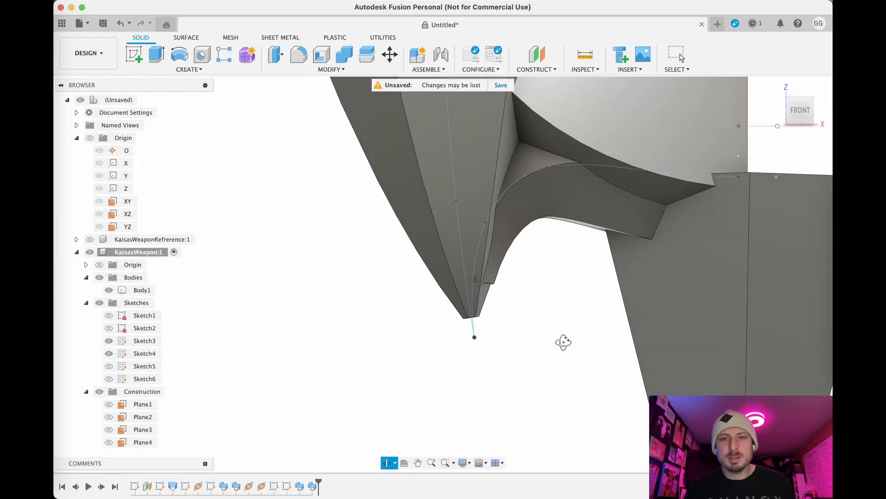
right_click(313, 486)
click(347, 366)
shift+middle_drag(544, 297, 448, 357)
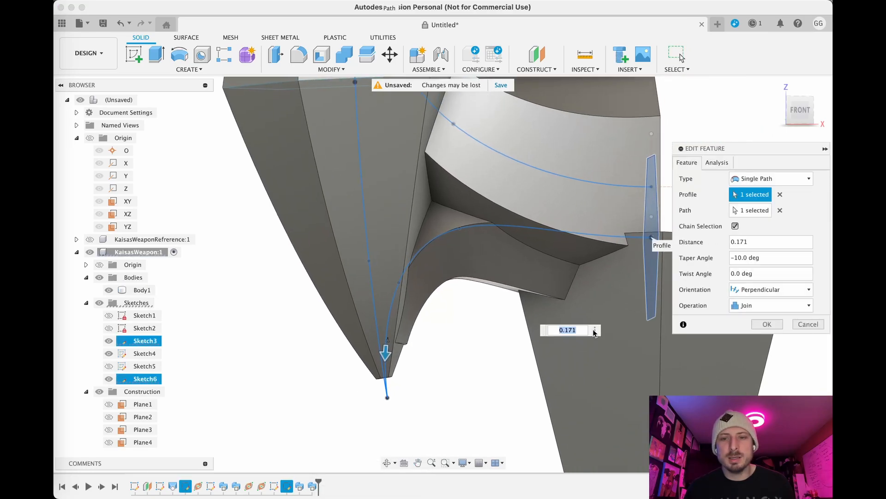
click(740, 257)
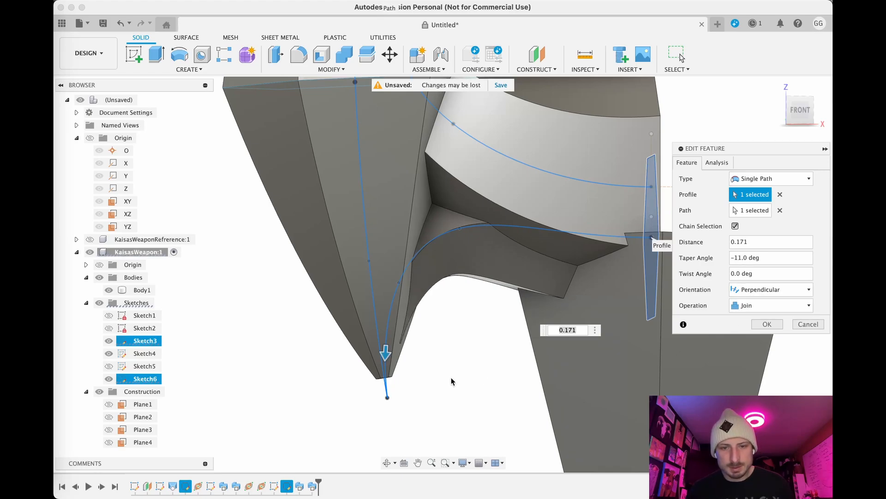
scroll(457, 376, up, 4)
mouse_move(346, 335)
mouse_down()
mouse_move(353, 323)
mouse_move(354, 333)
mouse_up()
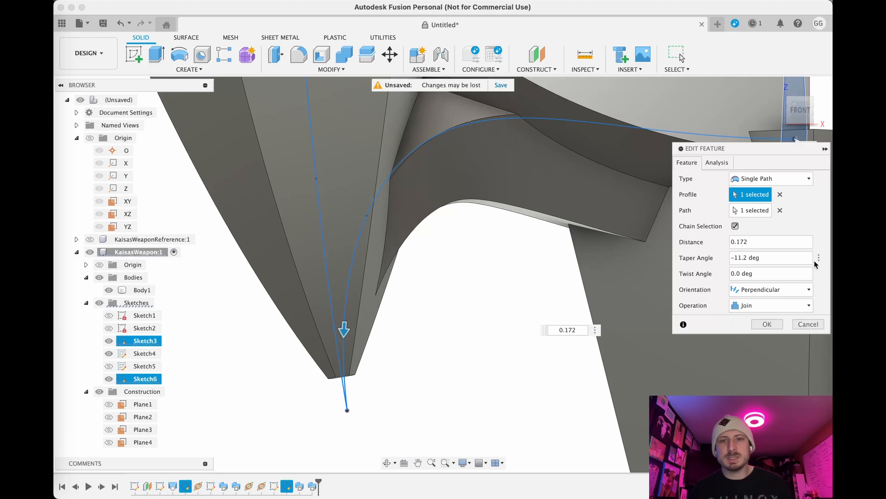
click(778, 326)
scroll(674, 319, down, 6)
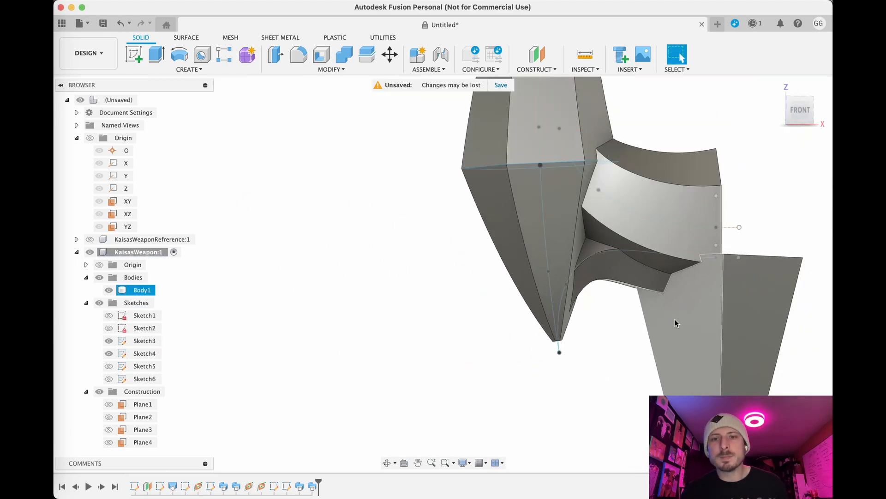
Start a Mirror of object type Features and select the four sweep features forming the blade and the connecting arms
middle_drag(617, 380, 398, 356)
click(201, 70)
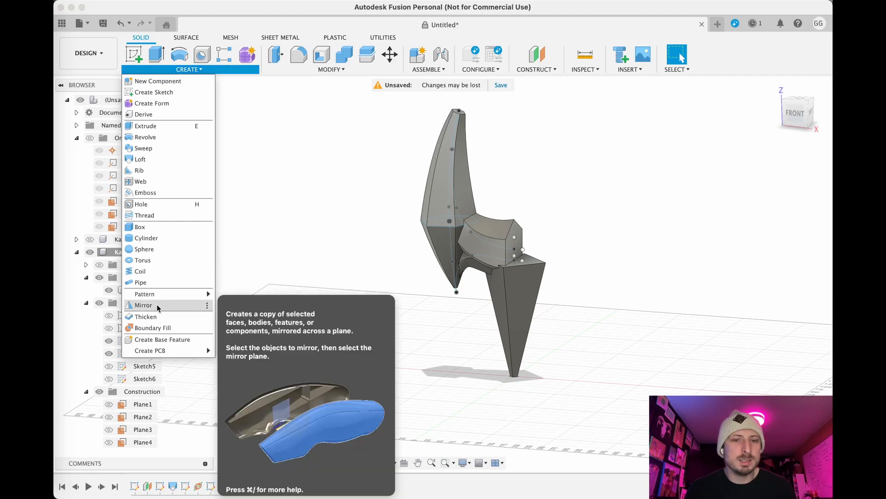
click(157, 305)
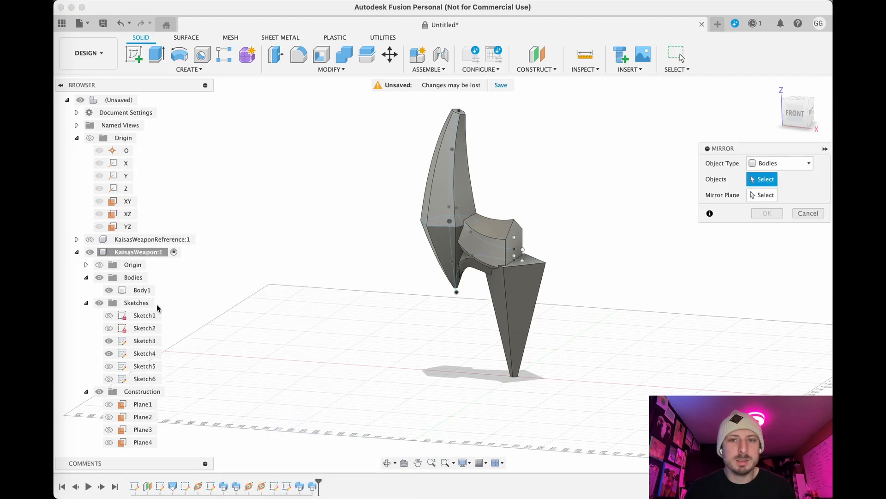
click(802, 163)
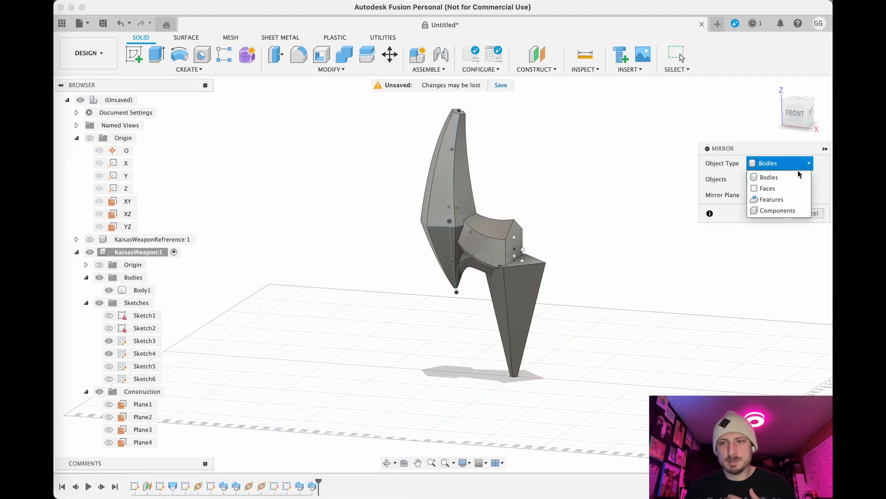
click(790, 201)
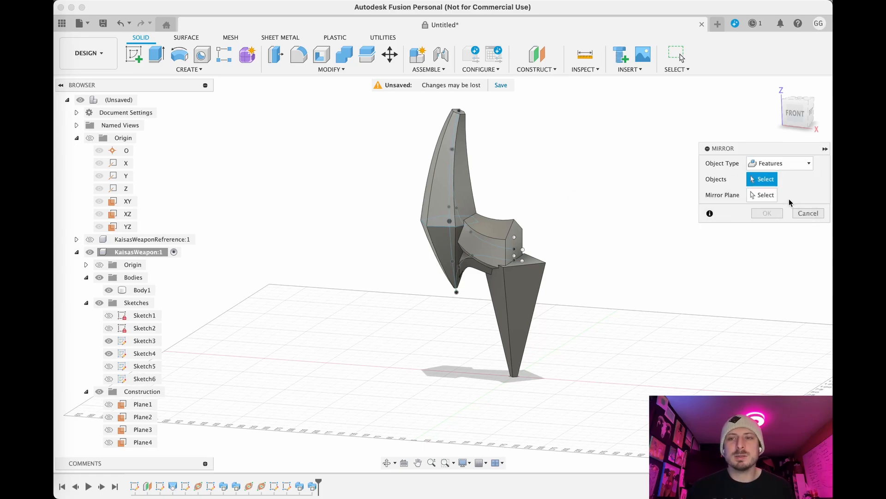
scroll(520, 283, up, 5)
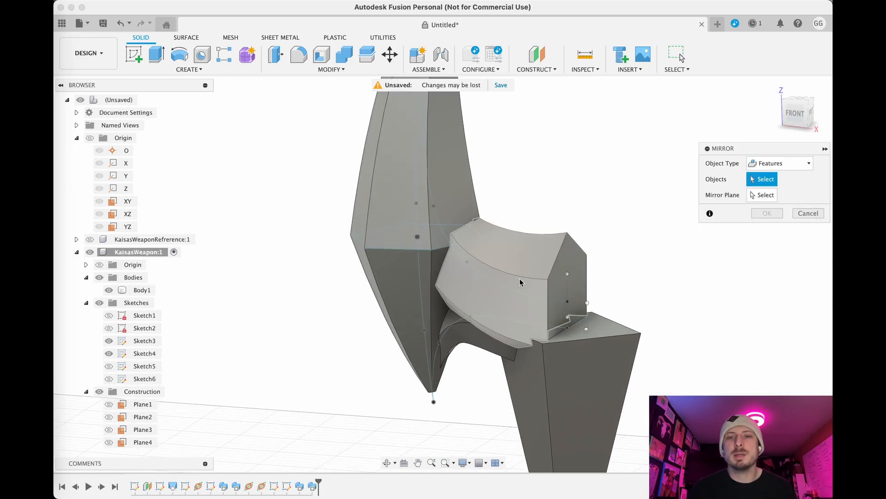
click(519, 281)
click(394, 288)
click(387, 178)
scroll(397, 353, down, 5)
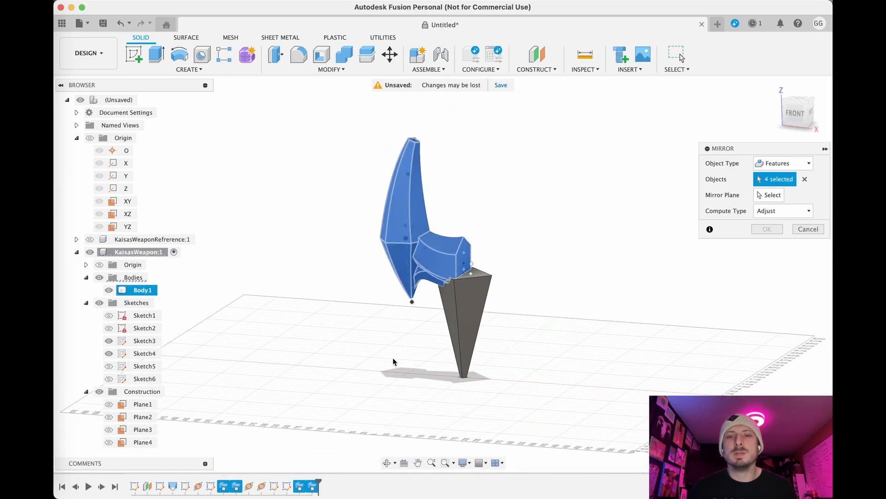
Choose the origin YZ plane as the mirror plane for the blade and connecting arm features
click(767, 194)
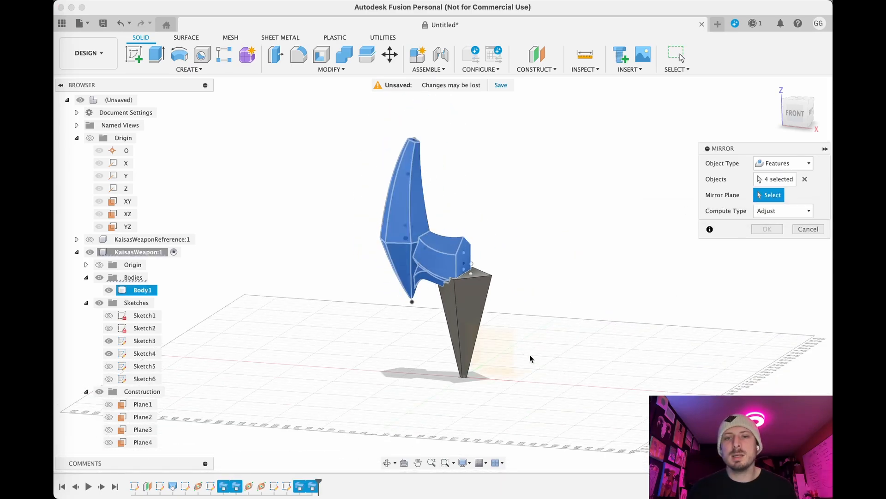
shift+middle_drag(621, 310, 489, 362)
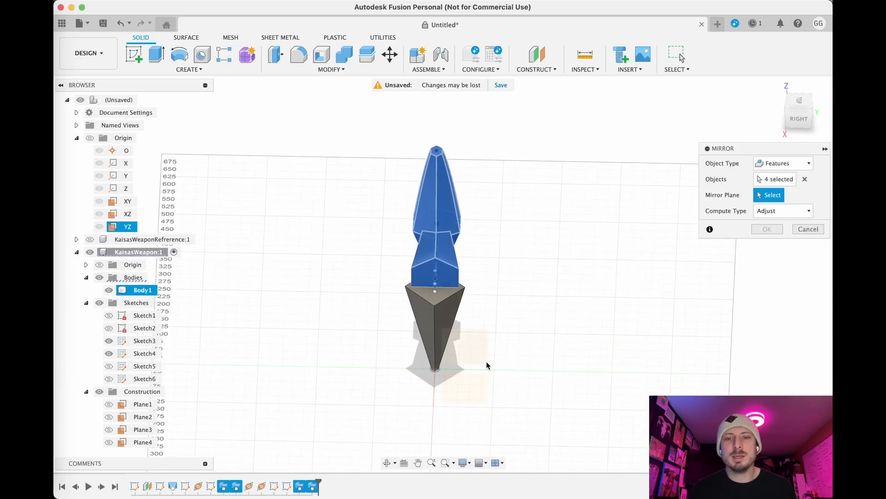
scroll(471, 342, up, 3)
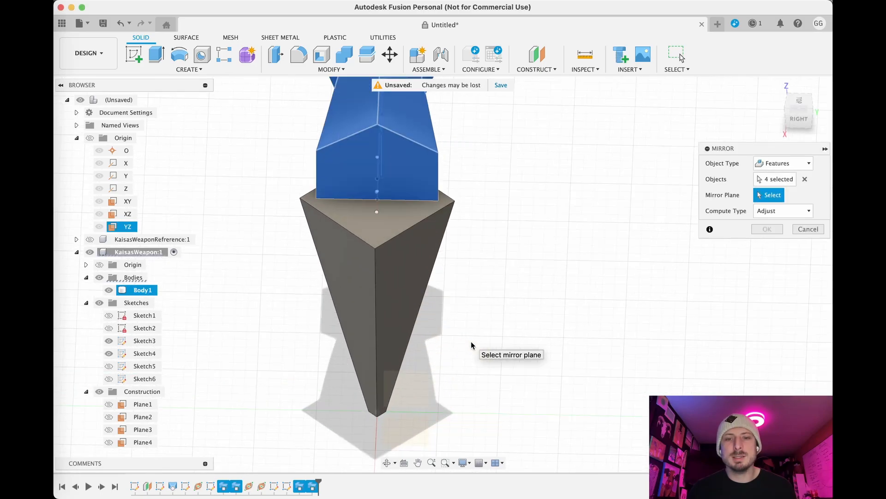
click(417, 393)
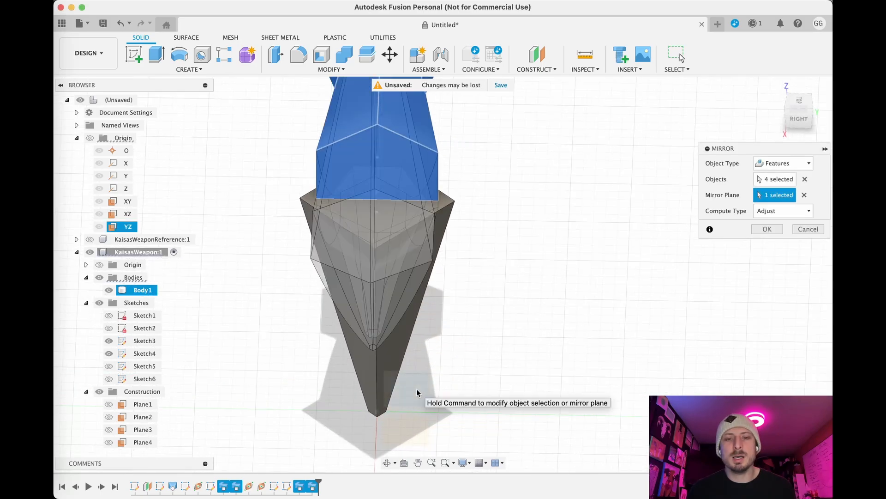
scroll(417, 392, down, 5)
shift+middle_drag(499, 344, 537, 389)
scroll(566, 337, up, 3)
scroll(536, 348, down, 3)
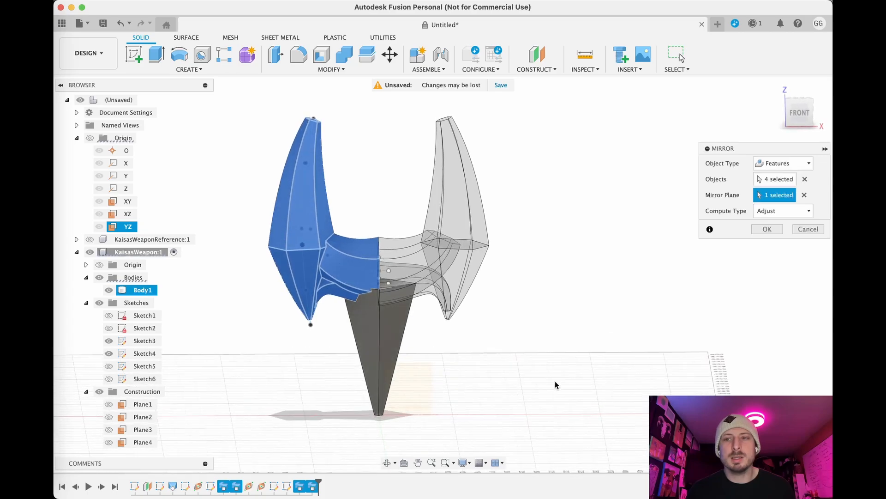
Set the mirror's compute type to Identical and apply it
click(802, 211)
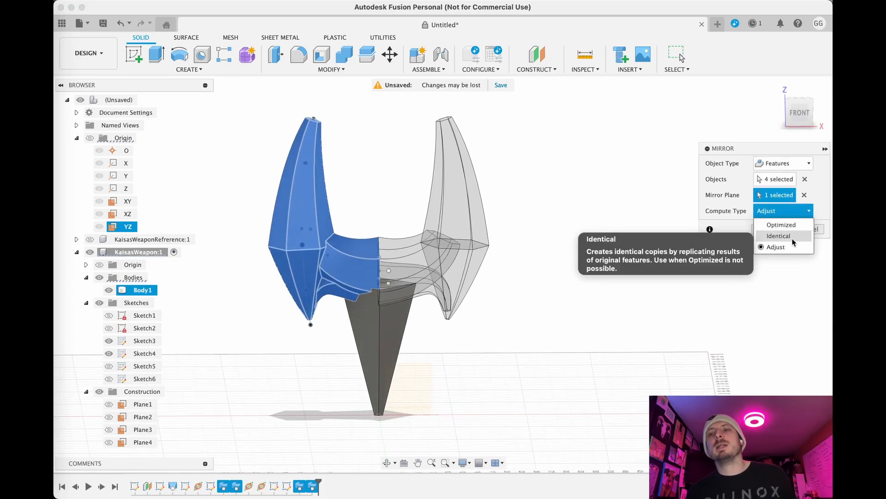
click(793, 238)
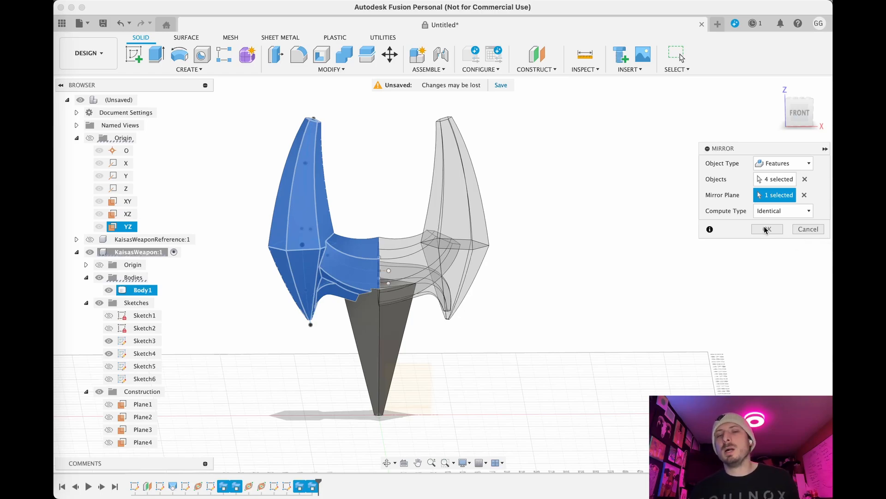
click(778, 212)
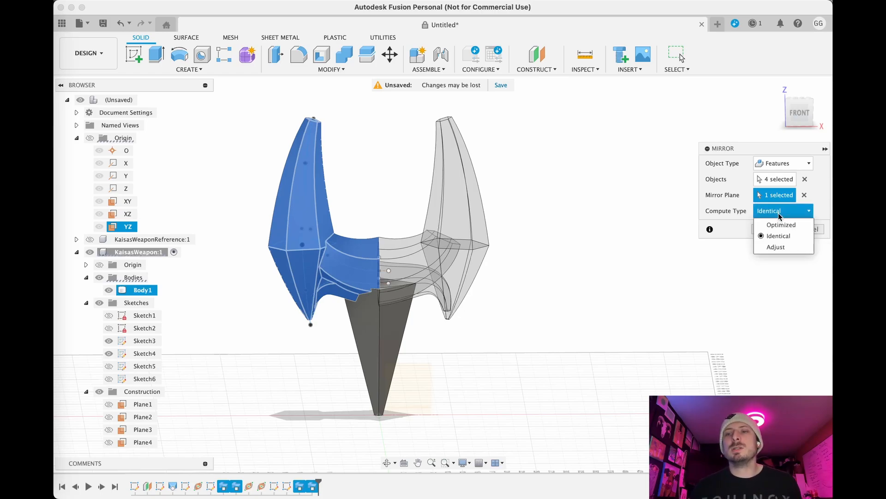
click(785, 236)
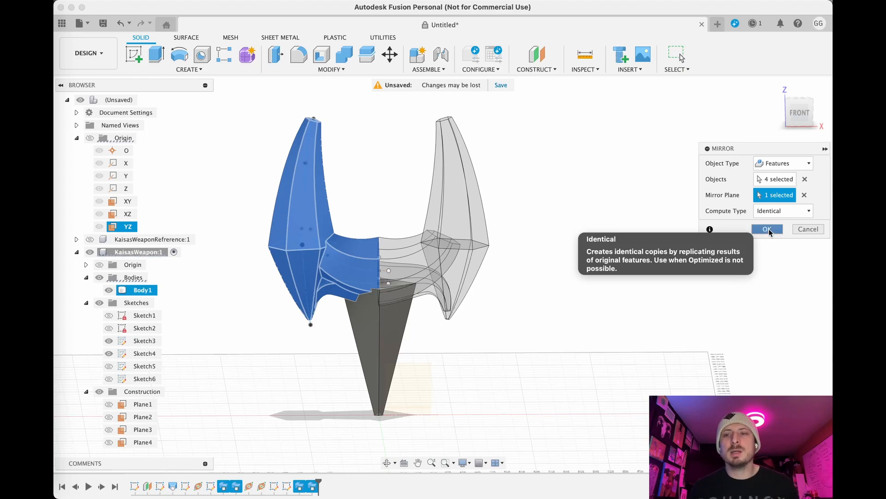
click(768, 229)
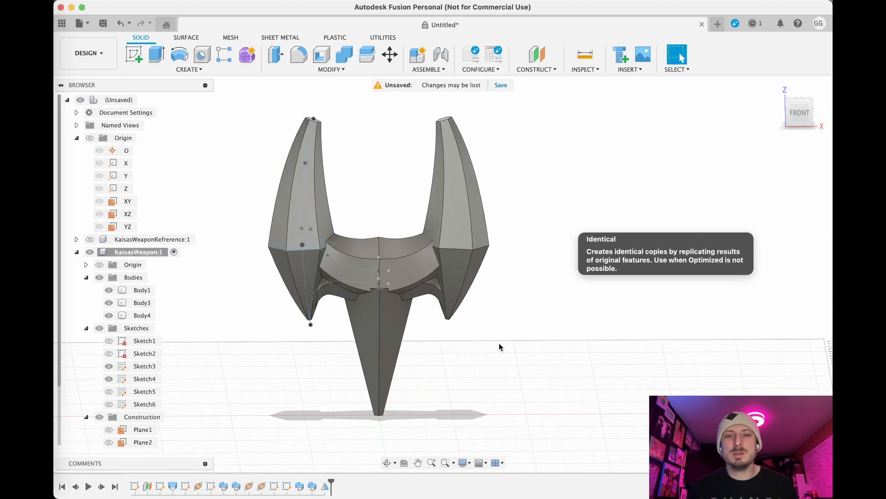
Examine the mirrored weapon, especially where the top corner of the central spike meets the connecting arms
middle_drag(421, 333, 533, 397)
scroll(503, 274, up, 2)
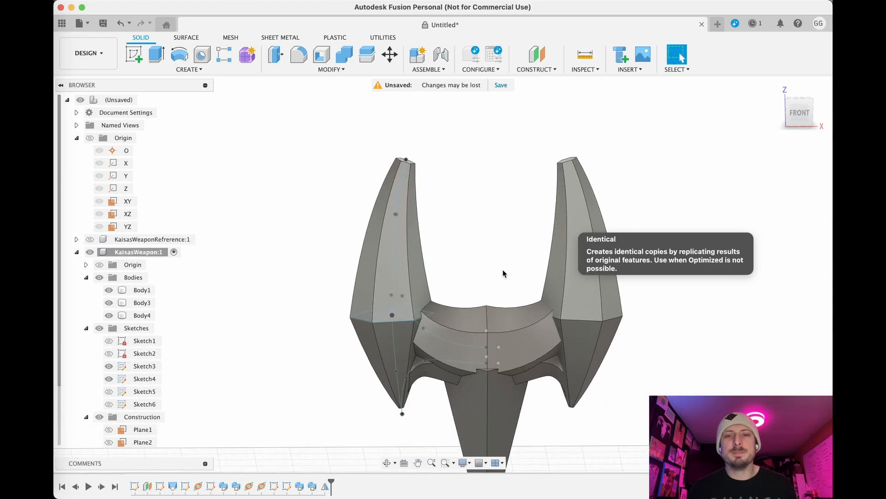
shift+middle_drag(507, 257, 459, 154)
scroll(474, 184, up, 3)
scroll(527, 317, up, 3)
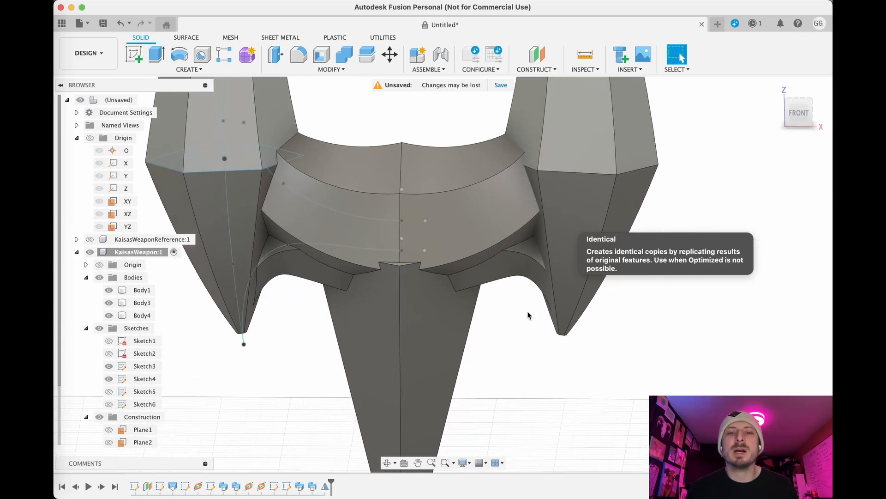
scroll(522, 312, down, 3)
shift+middle_drag(586, 415, 547, 431)
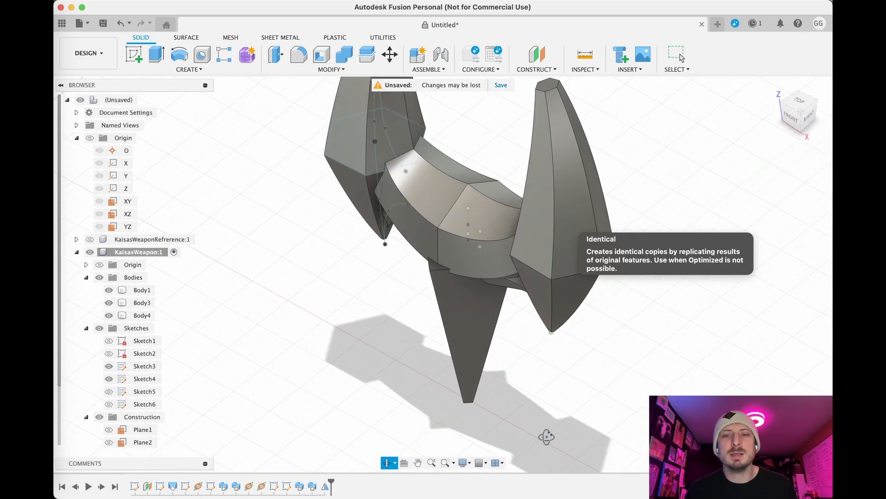
scroll(427, 367, up, 3)
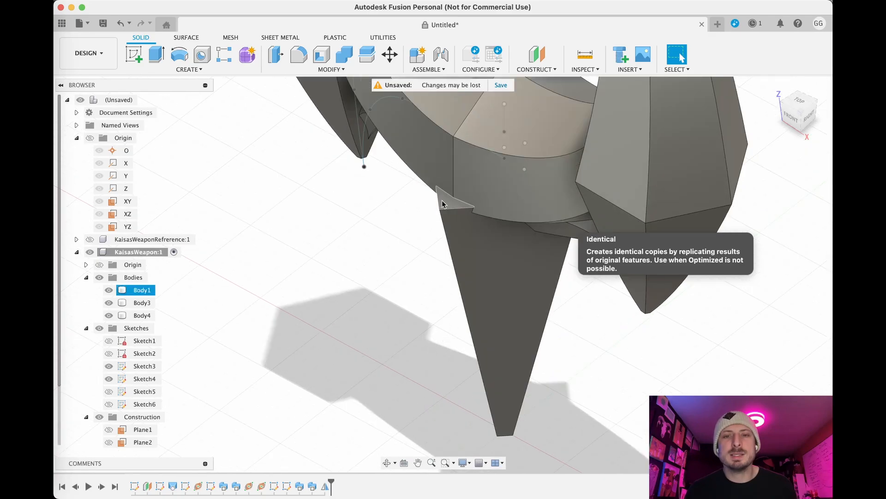
scroll(393, 310, down, 2)
scroll(393, 310, down, 2)
shift+middle_drag(569, 383, 594, 376)
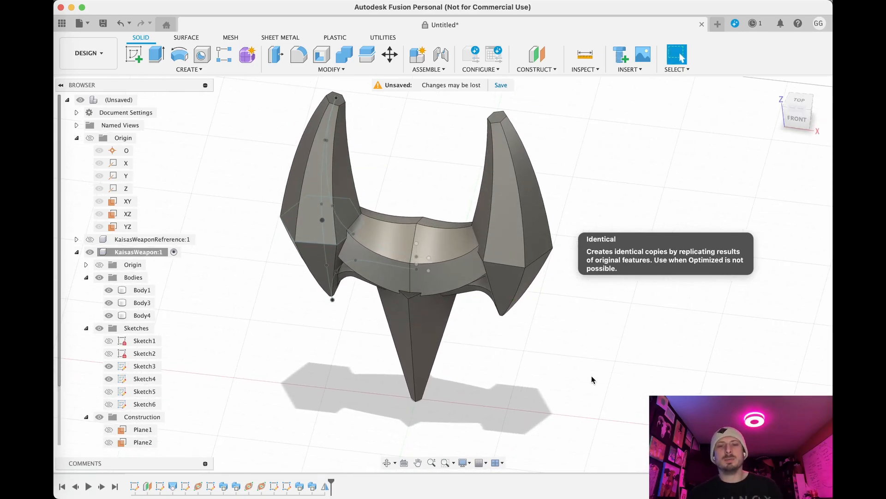
click(420, 298)
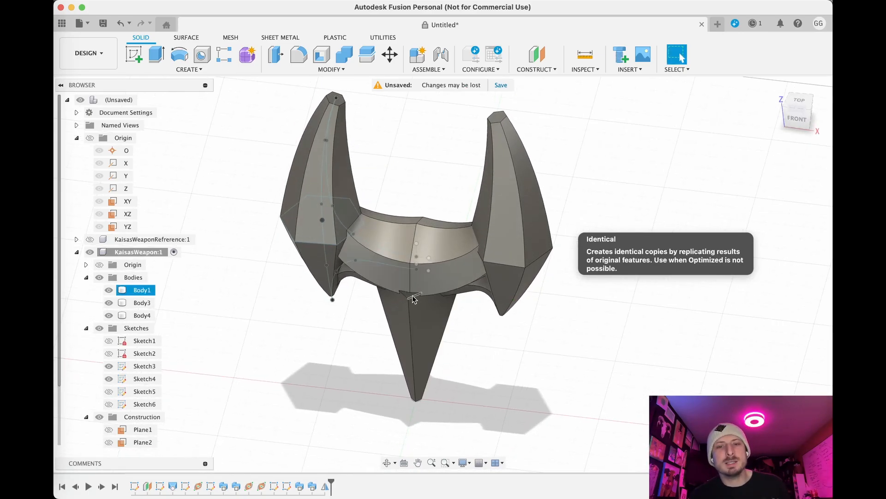
scroll(415, 299, up, 5)
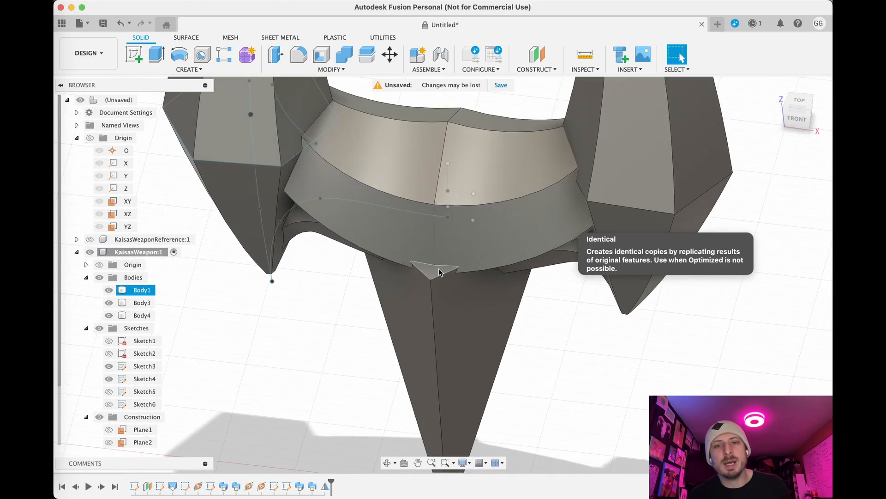
click(352, 345)
shift+middle_drag(309, 366, 321, 314)
scroll(321, 314, down, 3)
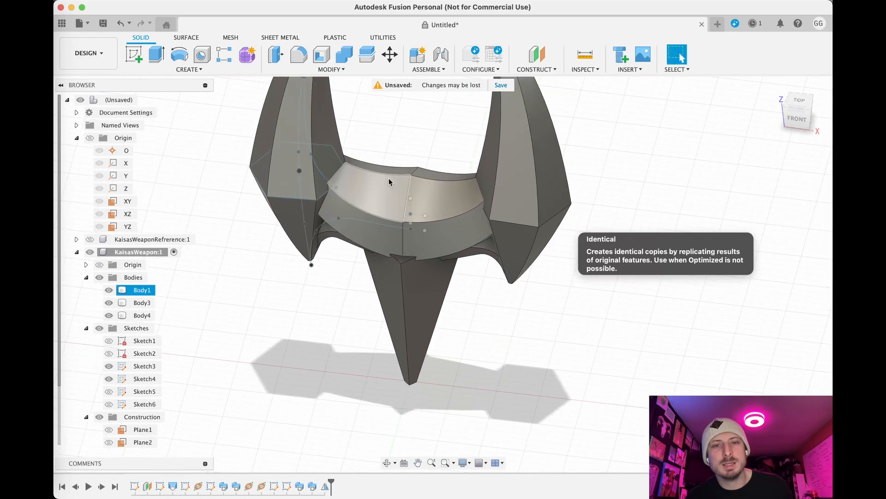
Edit Sketch5 and enlarge the upper connecting arm's hexagon profile by raising its 50 mm dimension
right_click(274, 487)
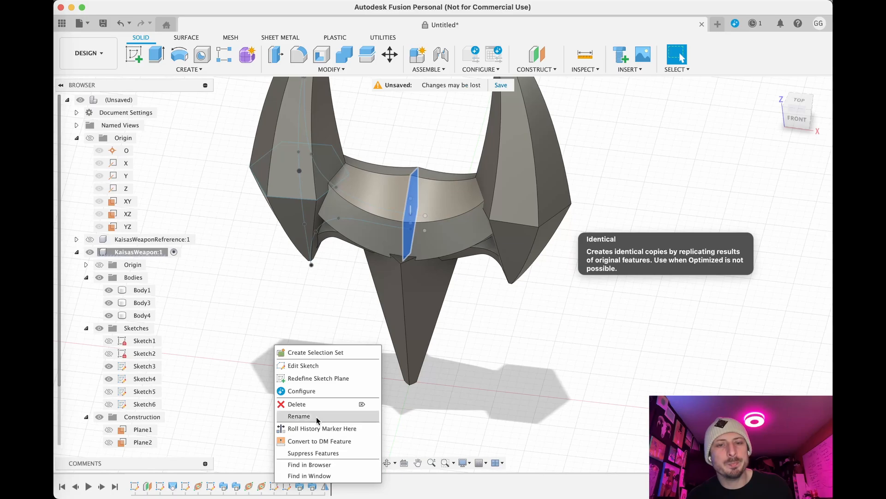
click(321, 366)
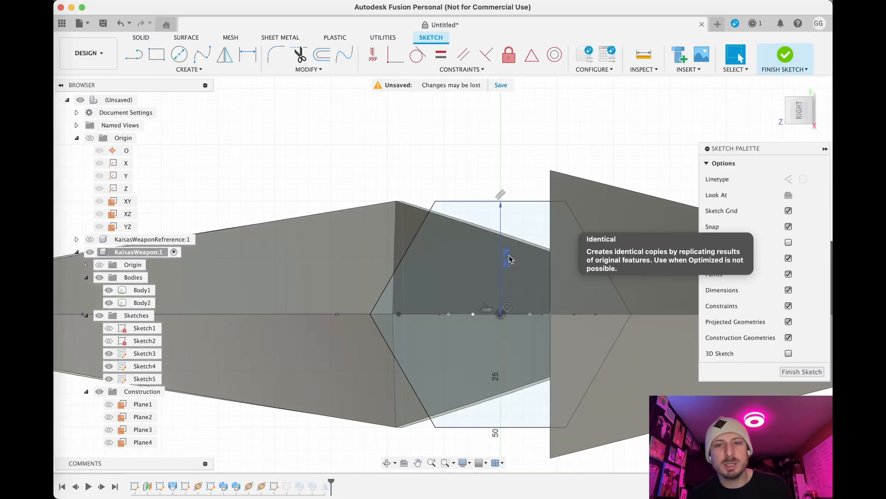
double_click(507, 257)
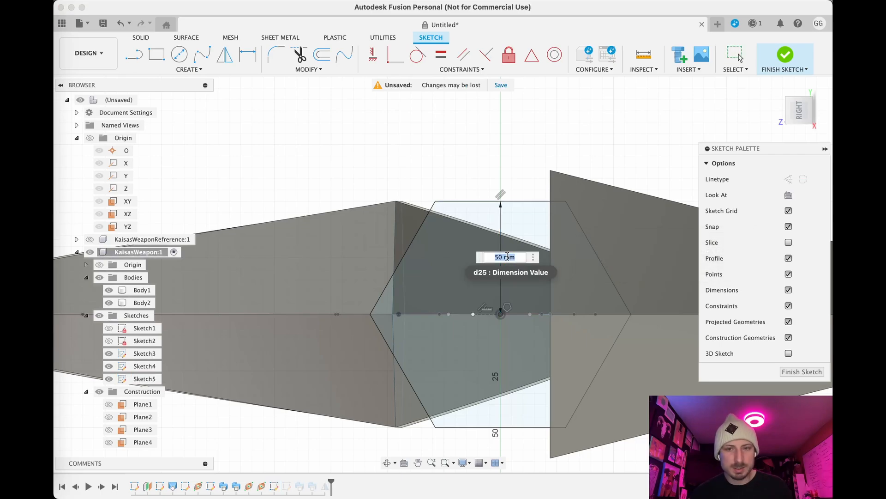
key(Return)
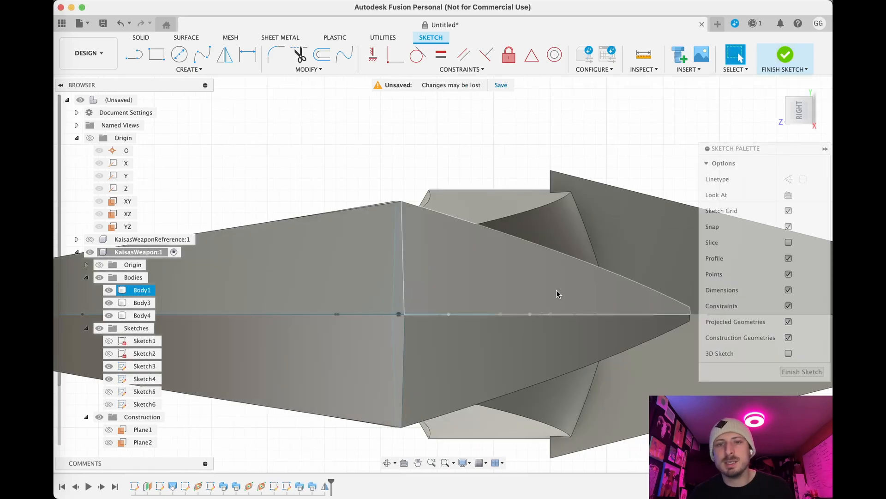
scroll(558, 285, down, 5)
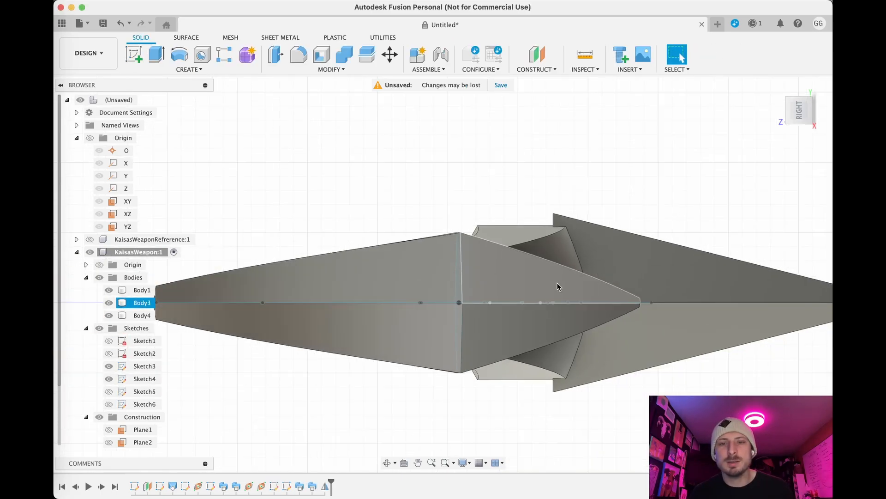
mouse_move(523, 371)
shift+middle_down()
mouse_move(487, 405)
mouse_move(442, 414)
mouse_move(546, 388)
mouse_move(588, 405)
mouse_move(394, 409)
mouse_move(427, 235)
shift+middle_up()
scroll(394, 409, up, 3)
scroll(364, 294, up, 2)
click(354, 308)
shift+middle_drag(355, 309, 326, 304)
scroll(326, 304, down, 5)
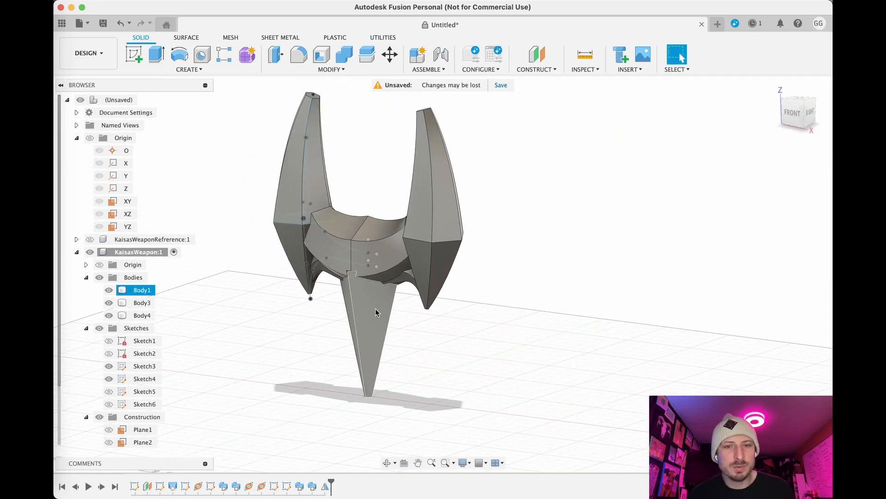
Edit Sketch2, setting the central spike's square profile dimension to 35 mm, and finish the sketch
right_click(162, 486)
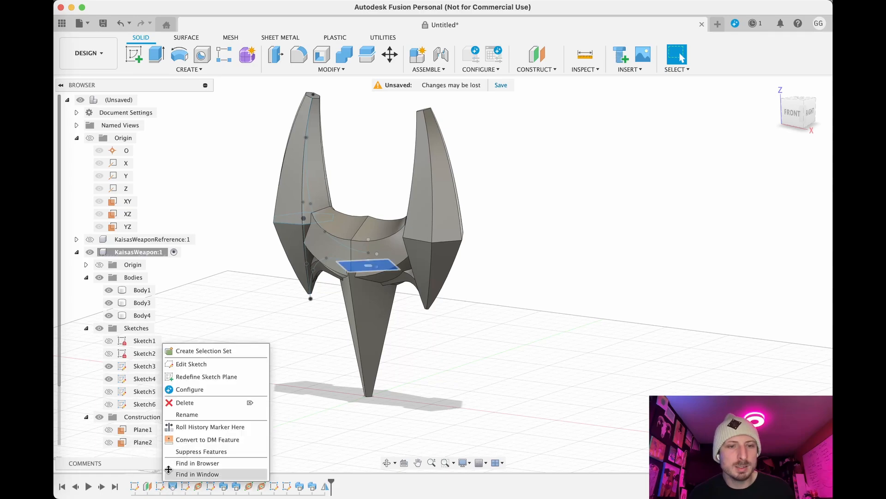
click(189, 369)
double_click(370, 237)
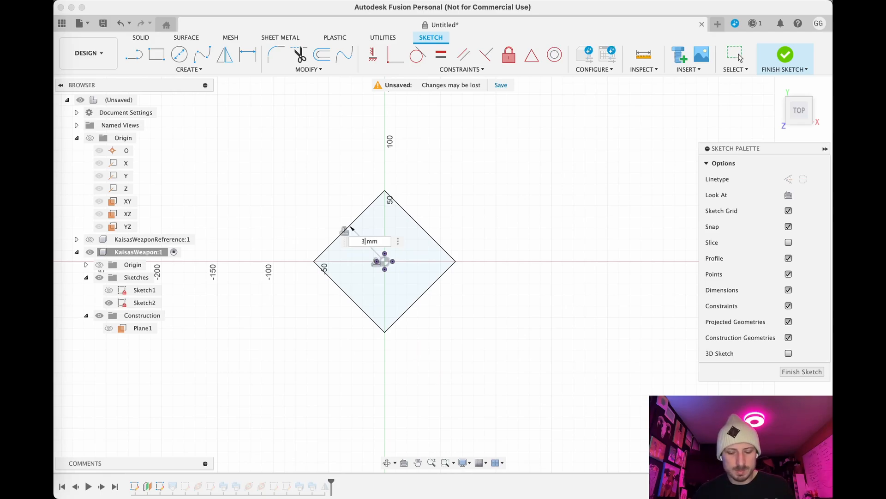
text(35)
key(Return)
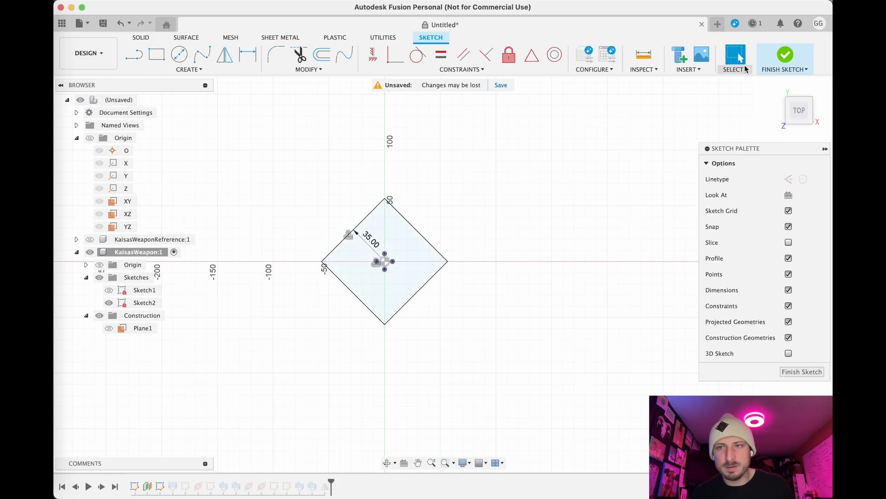
click(784, 55)
shift+middle_drag(457, 400, 428, 370)
scroll(340, 396, up, 6)
shift+middle_drag(339, 393, 374, 412)
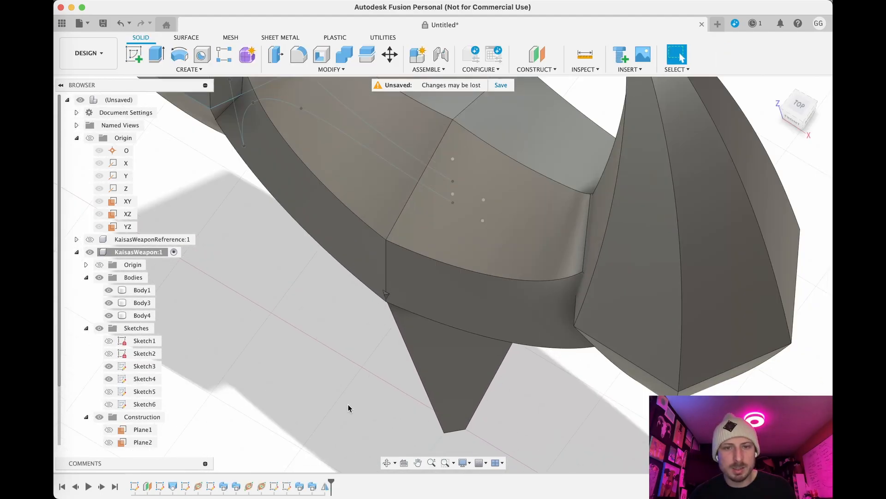
scroll(348, 409, down, 5)
scroll(339, 402, up, 3)
scroll(352, 400, down, 4)
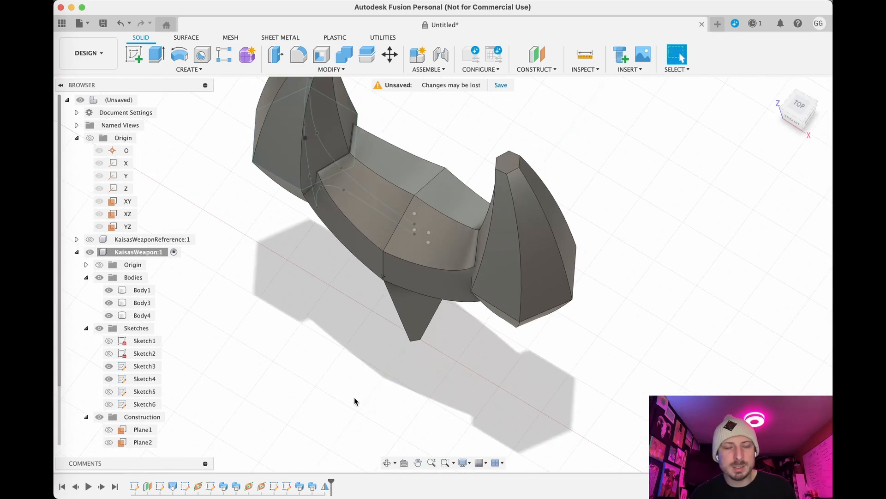
Edit Sketch5, setting the upper connecting arm's hexagon profile dimension to 57 mm, and finish the sketch
shift+middle_drag(354, 397, 352, 372)
scroll(353, 372, up, 4)
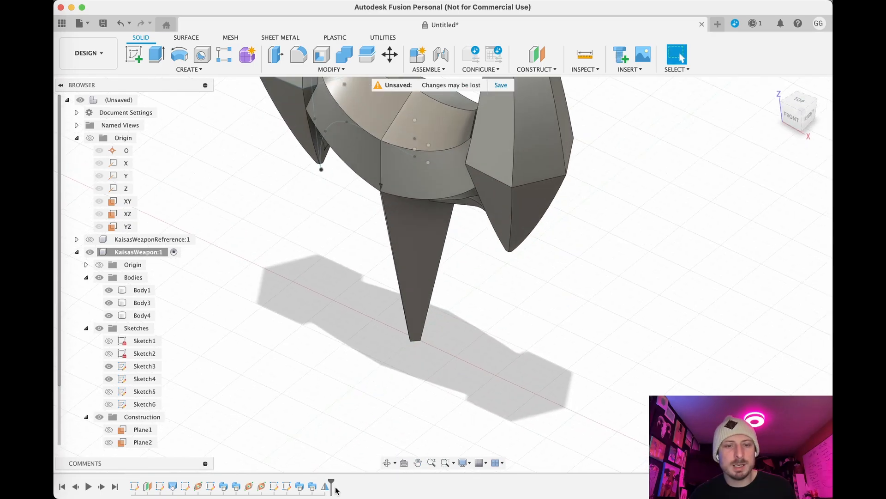
right_click(287, 487)
key(Escape)
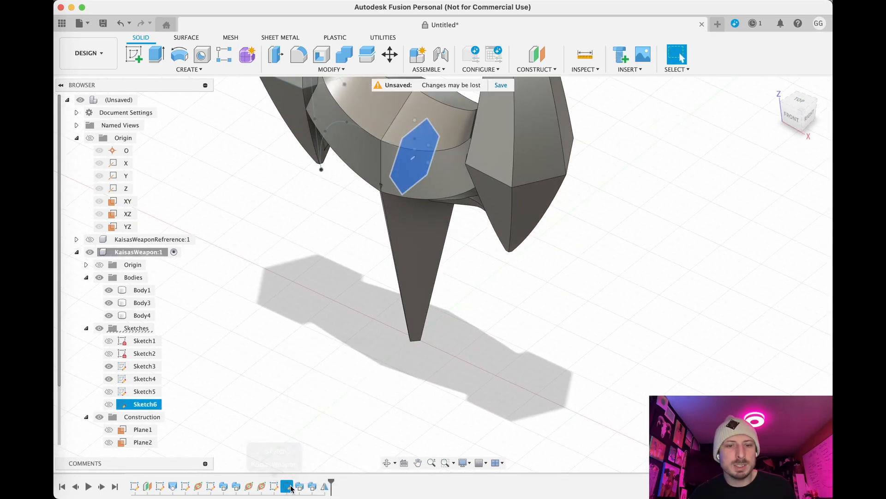
right_click(275, 488)
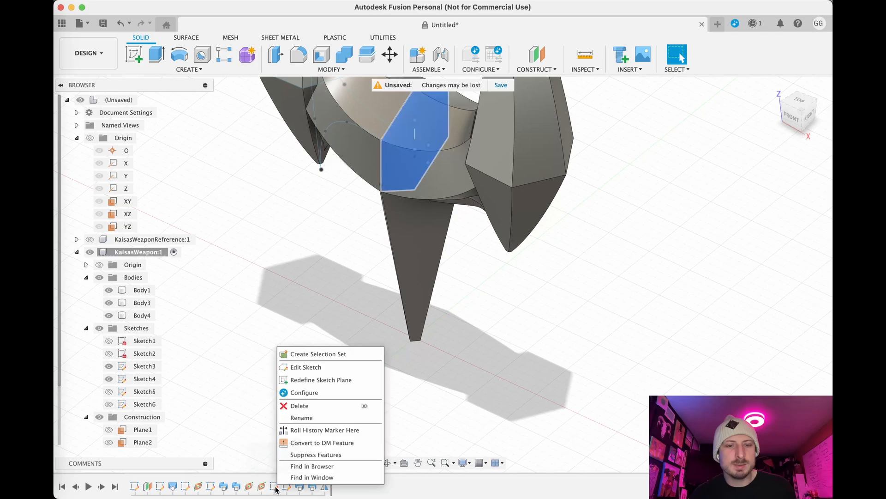
click(316, 367)
scroll(373, 213, up, 3)
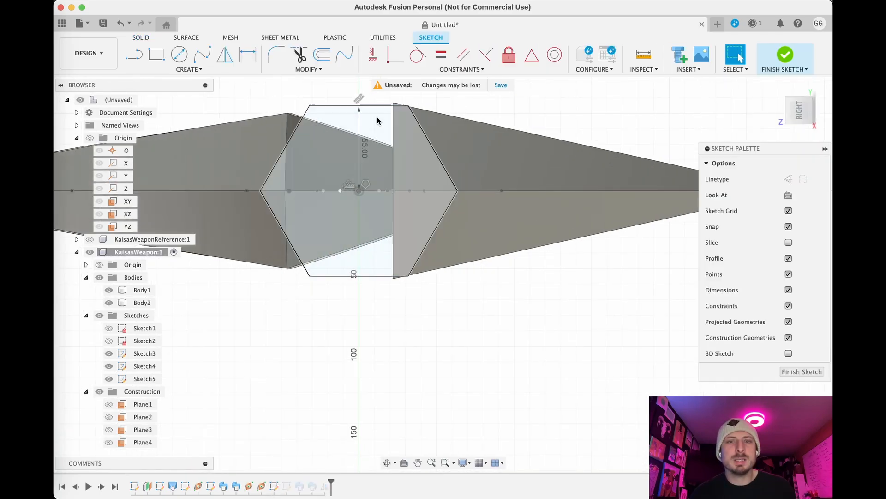
double_click(368, 148)
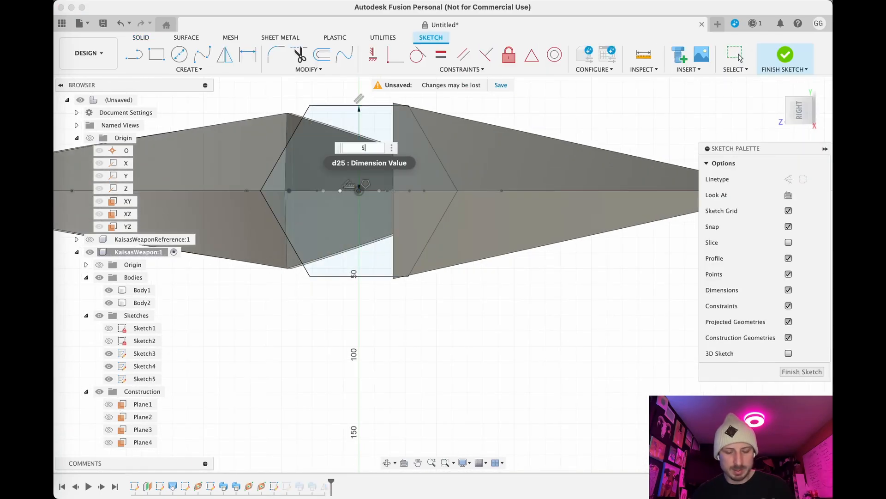
text(57)
key(Return)
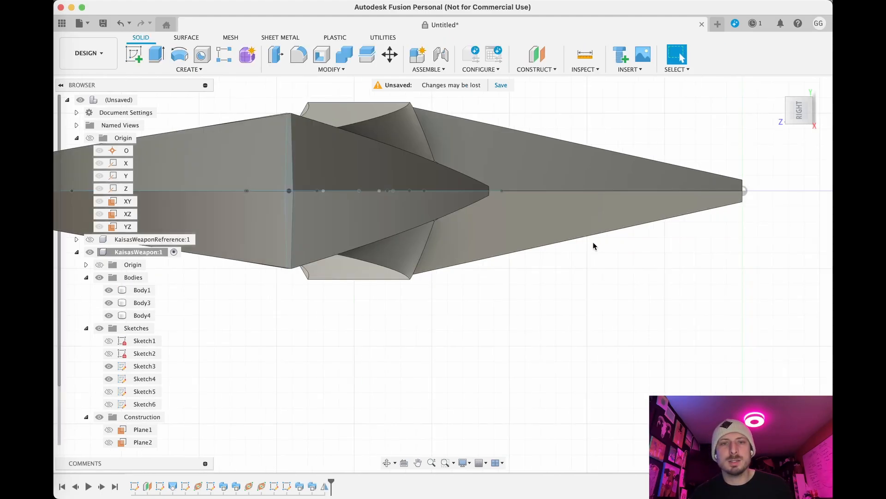
Examine the mirrored weapon from the back, especially where the upper connecting arms meet the blades and each other at the centre
mouse_move(594, 245)
shift+middle_down()
mouse_move(610, 337)
mouse_move(516, 386)
mouse_move(528, 351)
shift+middle_up()
scroll(619, 388, down, 3)
shift+middle_drag(619, 388, 631, 347)
scroll(631, 373, up, 3)
scroll(636, 378, up, 3)
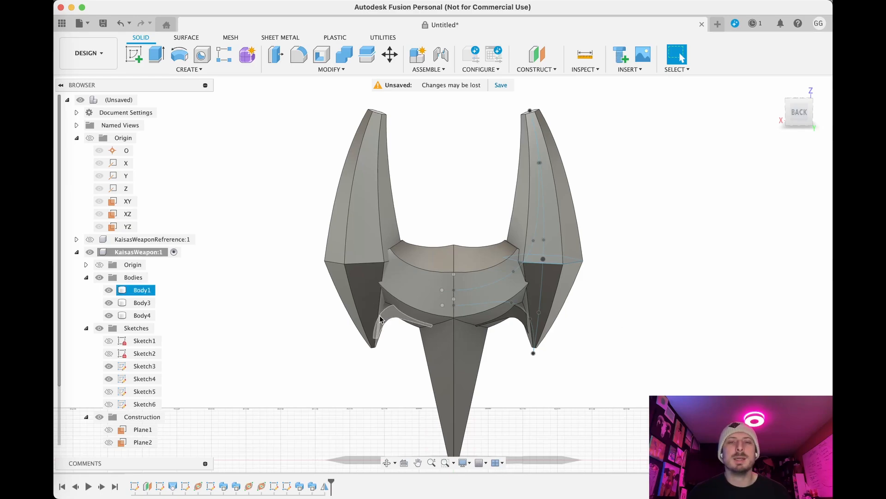
middle_drag(259, 247, 248, 252)
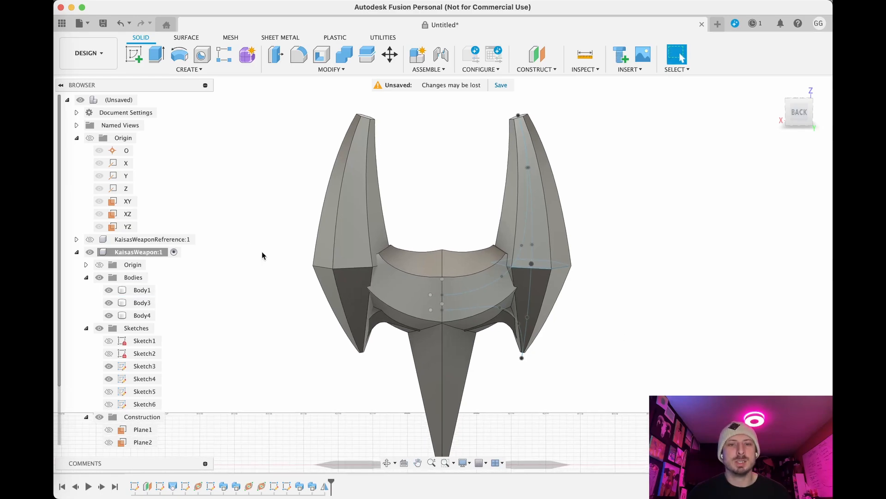
scroll(472, 209, up, 3)
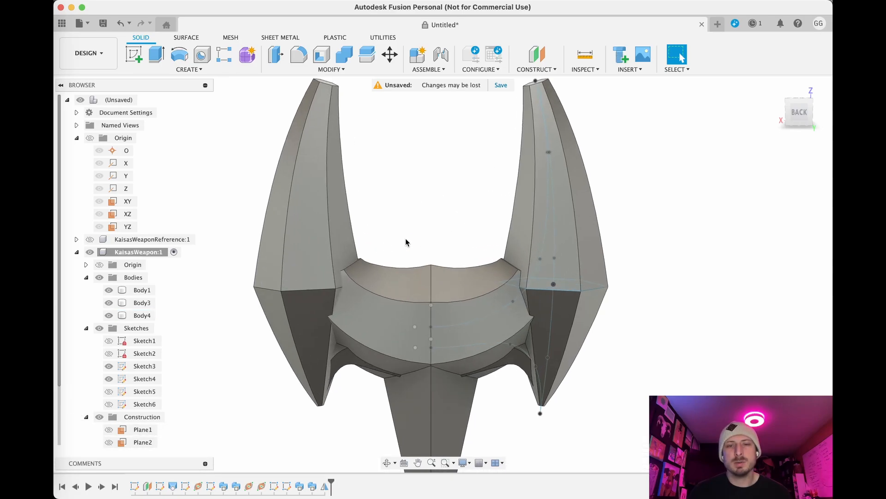
scroll(406, 238, up, 1)
scroll(404, 236, up, 4)
middle_drag(408, 236, 408, 182)
scroll(384, 148, up, 2)
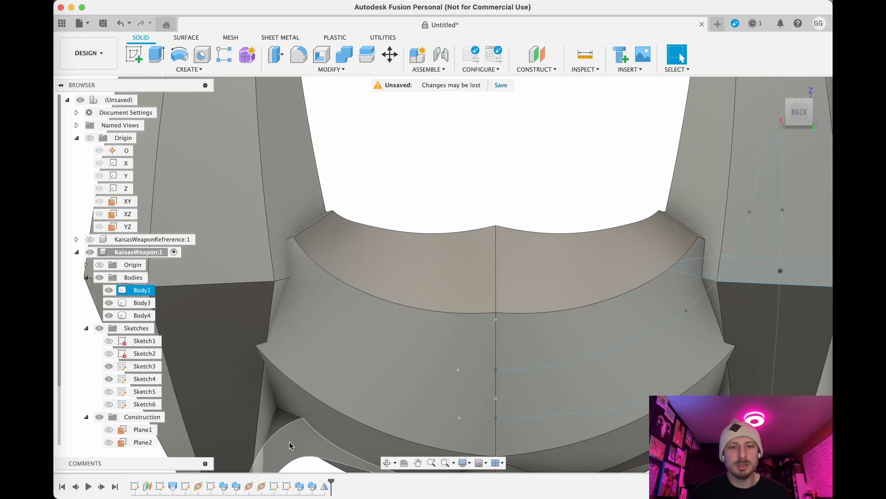
Edit the upper connecting arm's sweep, extending its distance along the path to 0.179
right_click(287, 488)
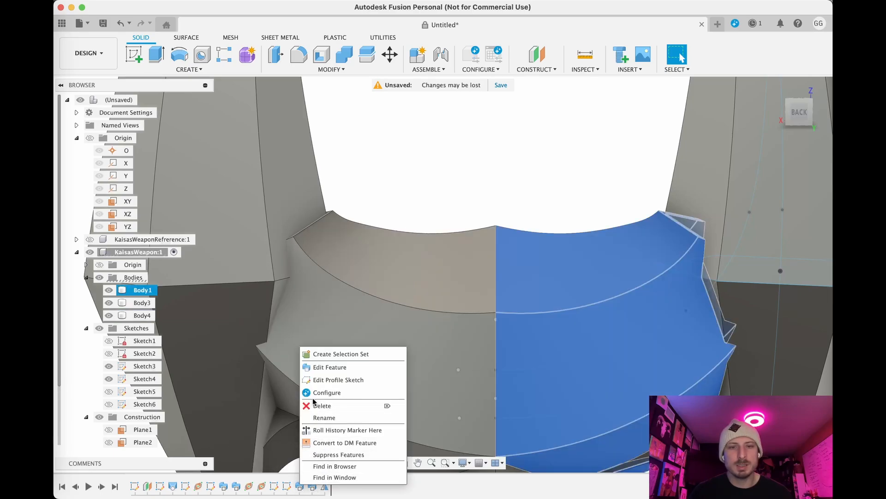
click(317, 367)
shift+middle_drag(317, 369, 762, 467)
scroll(393, 356, up, 3)
scroll(481, 241, down, 3)
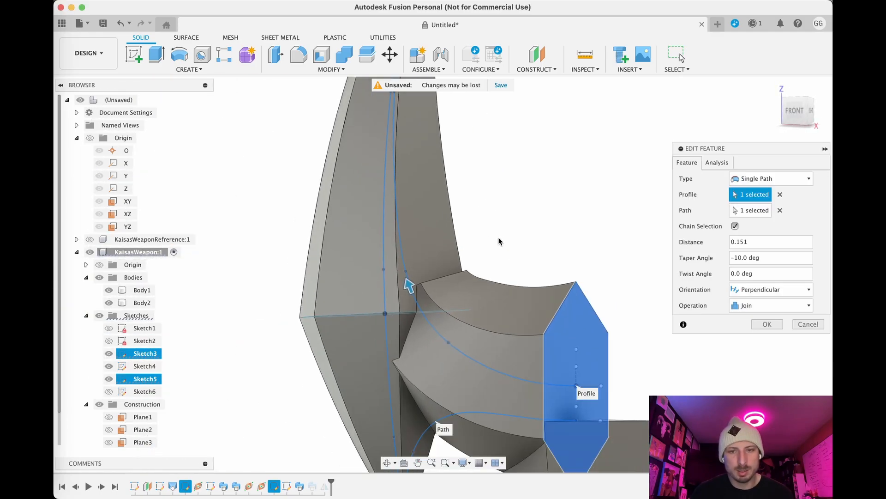
drag(407, 279, 406, 277)
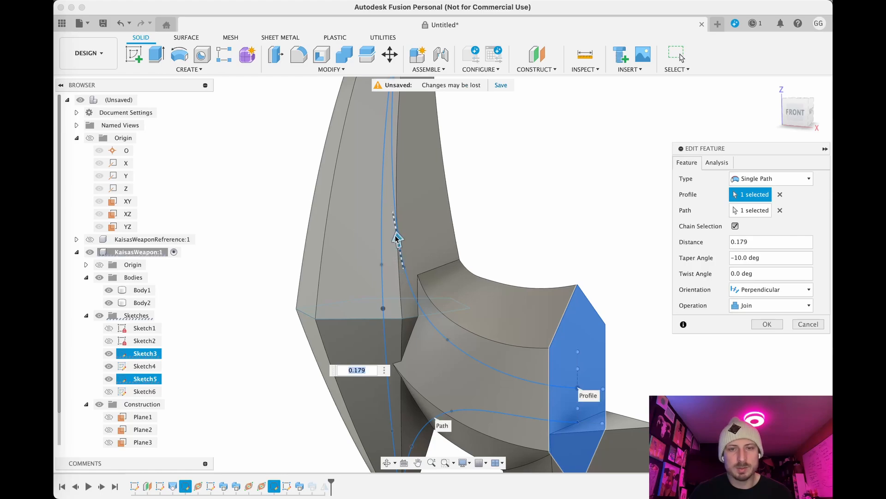
click(766, 324)
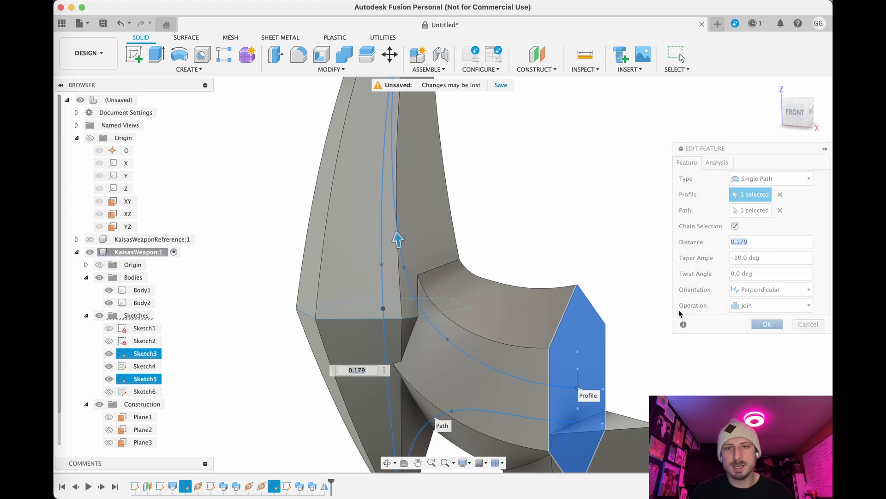
Create a new sketch on the front XZ origin plane, framed on the upper edge of the connecting arms
scroll(633, 306, down, 6)
shift+middle_drag(466, 329, 483, 333)
scroll(565, 256, up, 5)
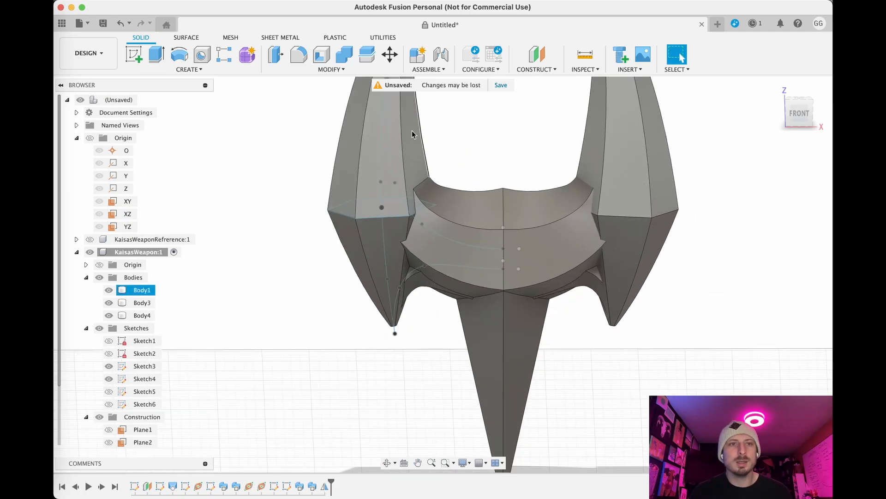
click(134, 54)
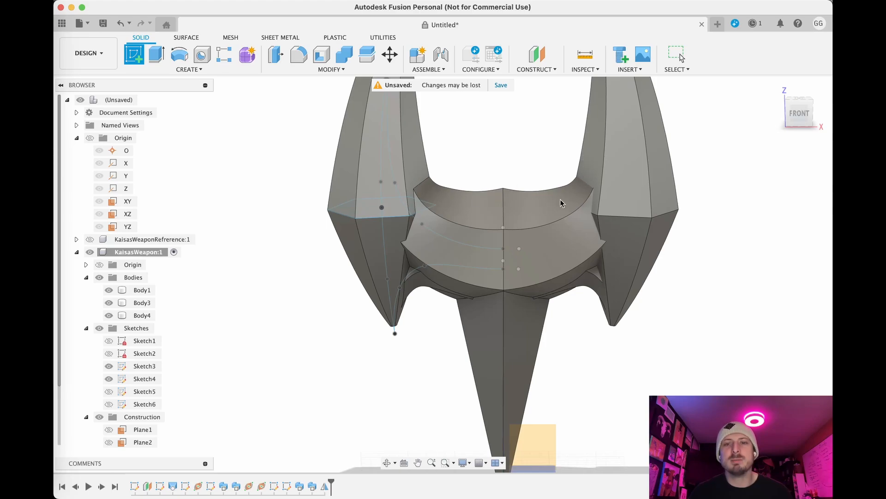
click(535, 439)
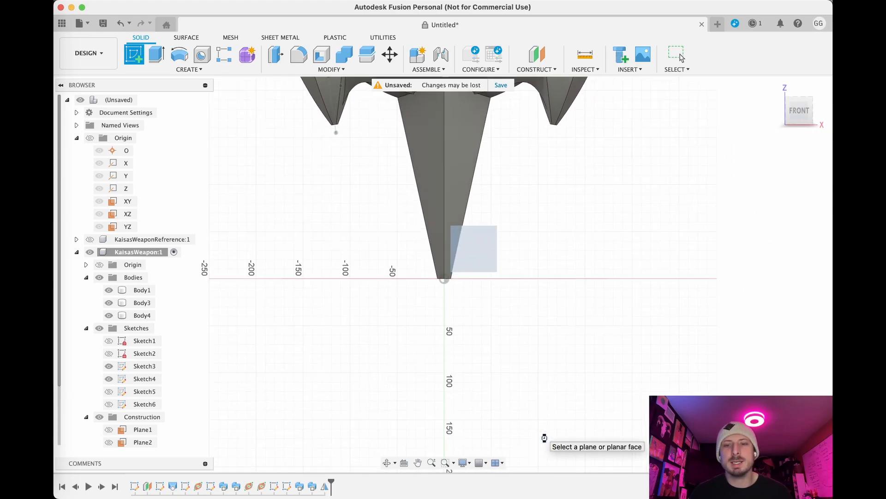
middle_drag(520, 186, 546, 462)
scroll(475, 294, up, 5)
middle_drag(413, 194, 411, 261)
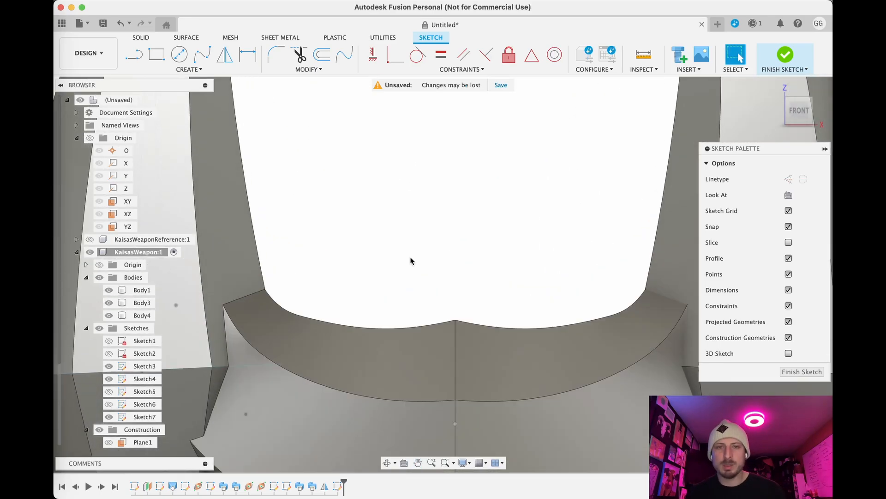
Project the two curved upper edges of the connecting arms into the sketch with Projection Link on
key(p)
click(390, 330)
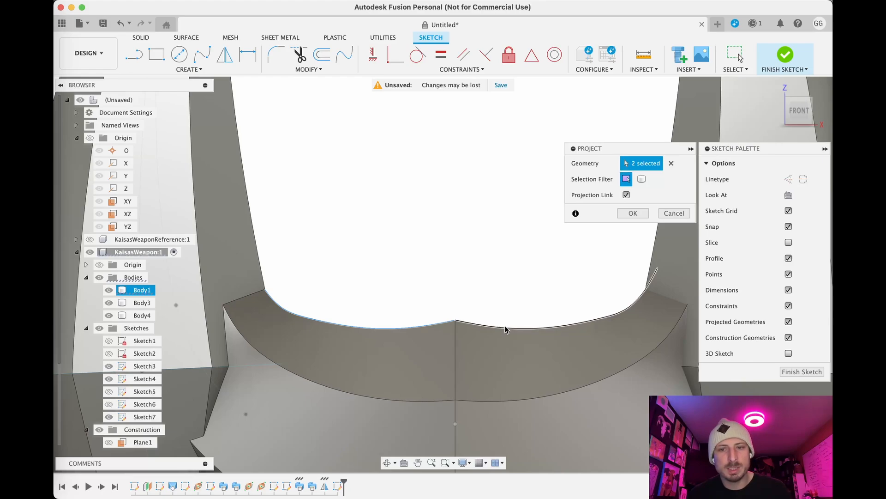
click(485, 326)
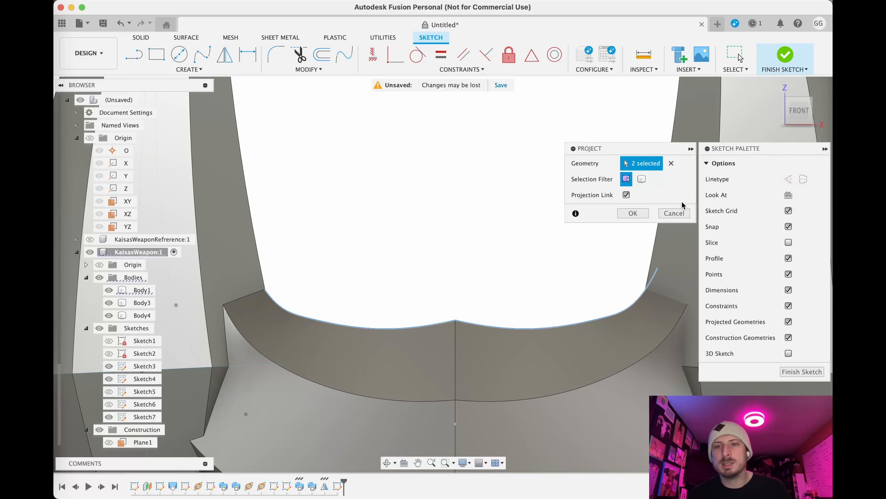
click(630, 213)
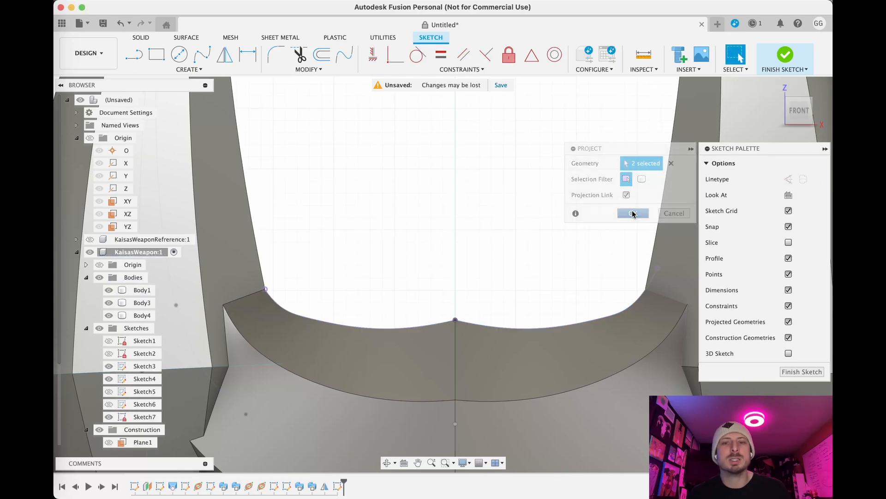
click(202, 54)
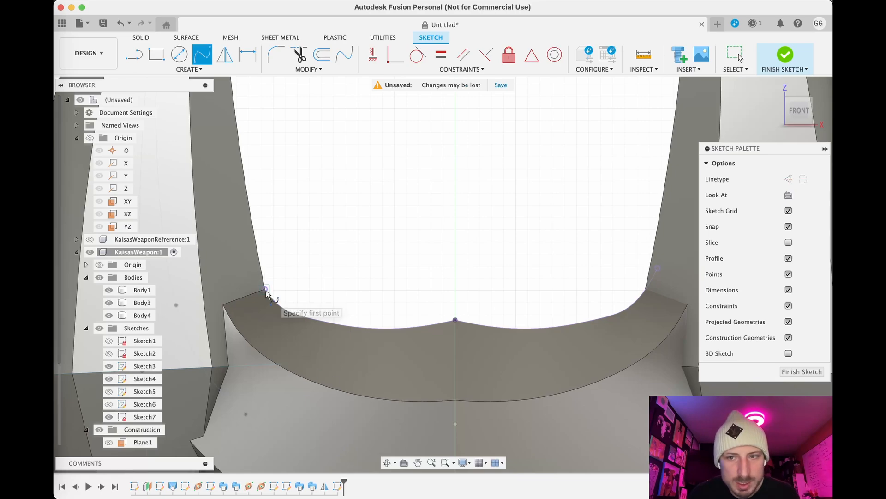
scroll(633, 314, up, 5)
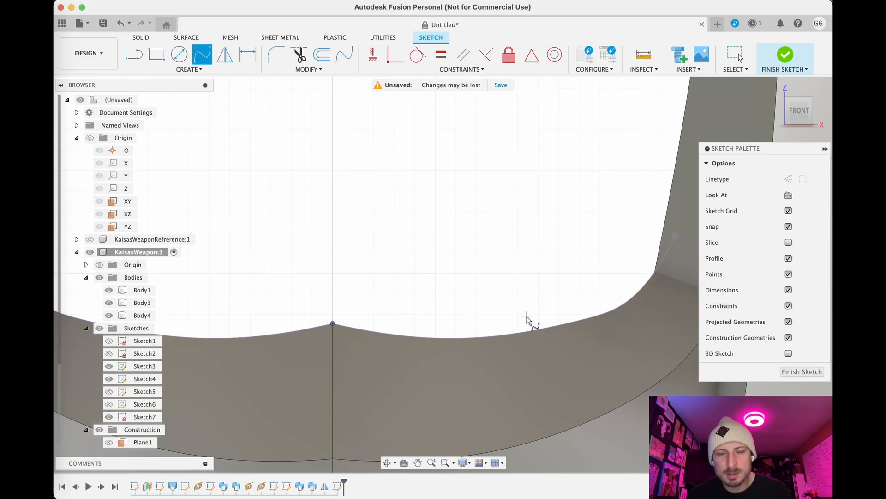
scroll(526, 317, down, 5)
scroll(279, 303, up, 3)
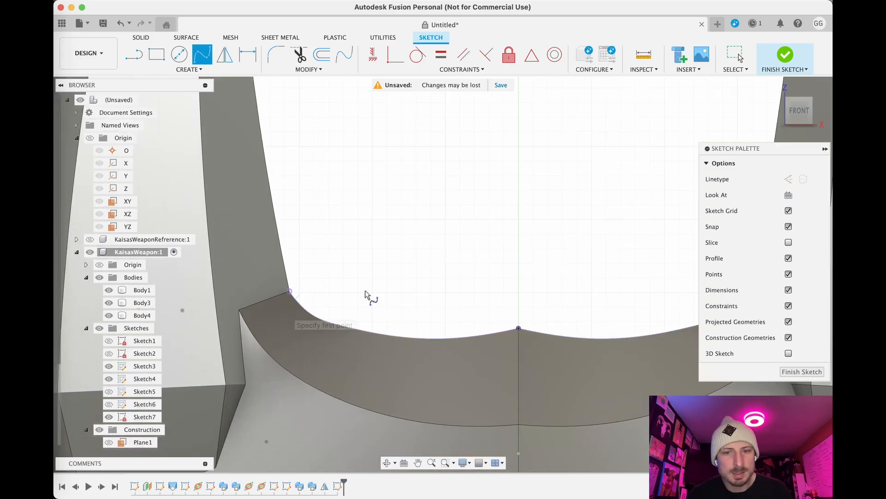
scroll(394, 287, down, 2)
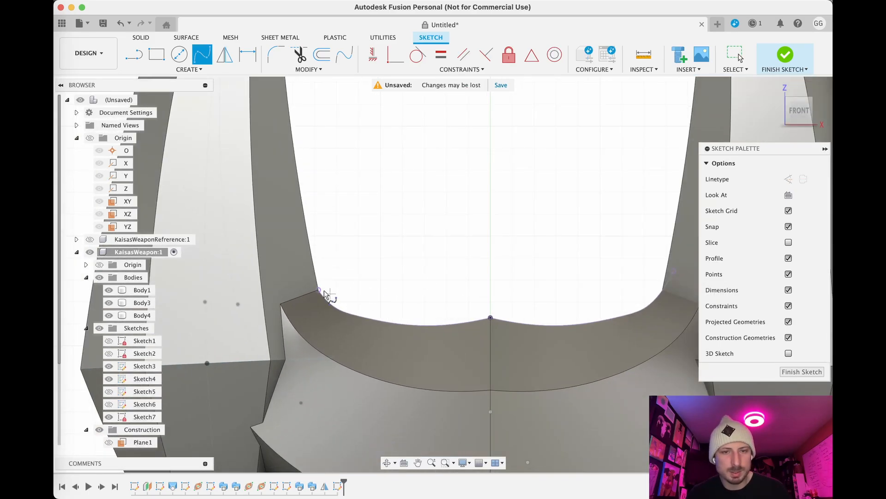
click(349, 323)
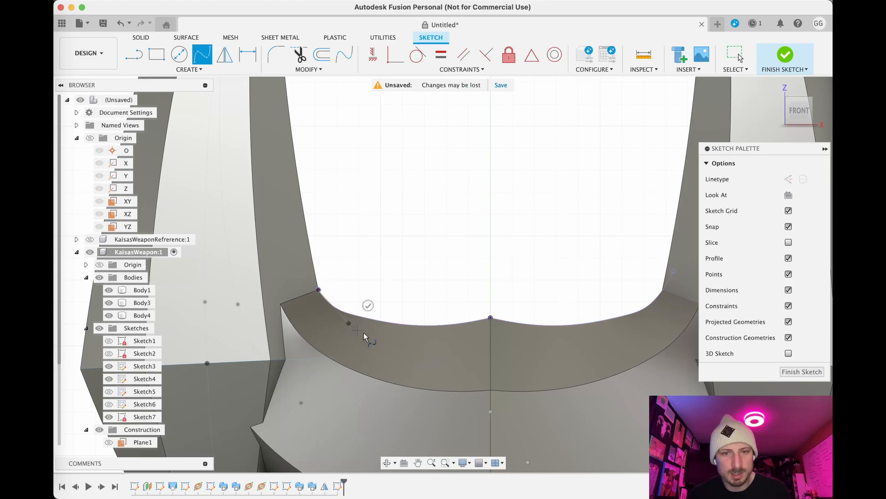
scroll(490, 353, up, 5)
click(493, 352)
scroll(493, 353, down, 2)
key(Escape)
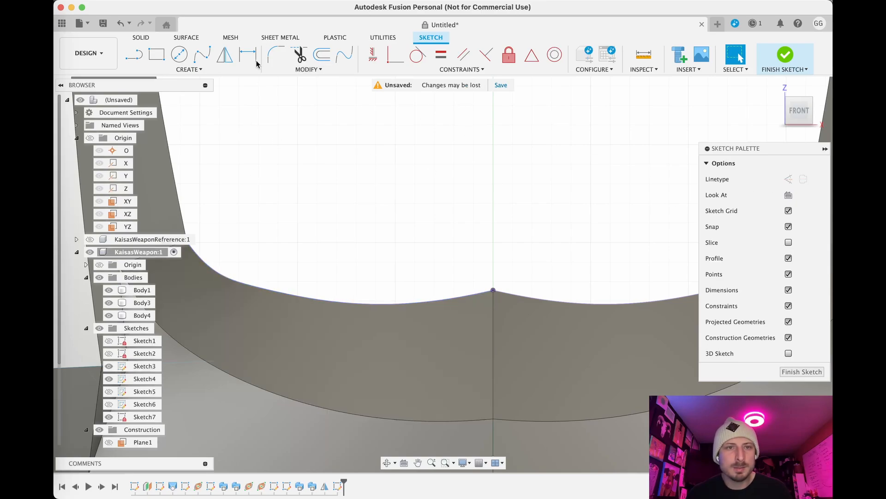
Draw a fit point spline from the outer end of the projected left arm edge, dipping below that edge, to the vertical centre line
click(202, 55)
mouse_move(454, 244)
middle_down()
mouse_move(550, 259)
mouse_move(417, 250)
mouse_move(361, 279)
middle_up()
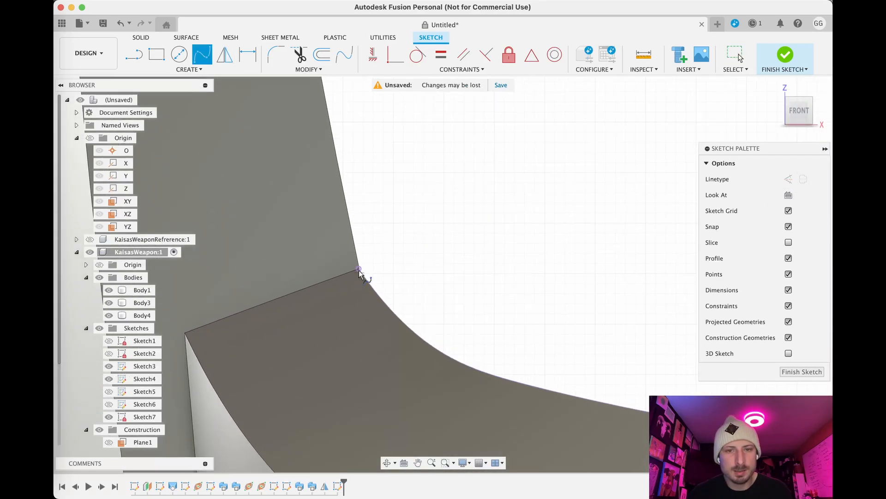
scroll(409, 380, down, 3)
middle_drag(428, 383, 296, 267)
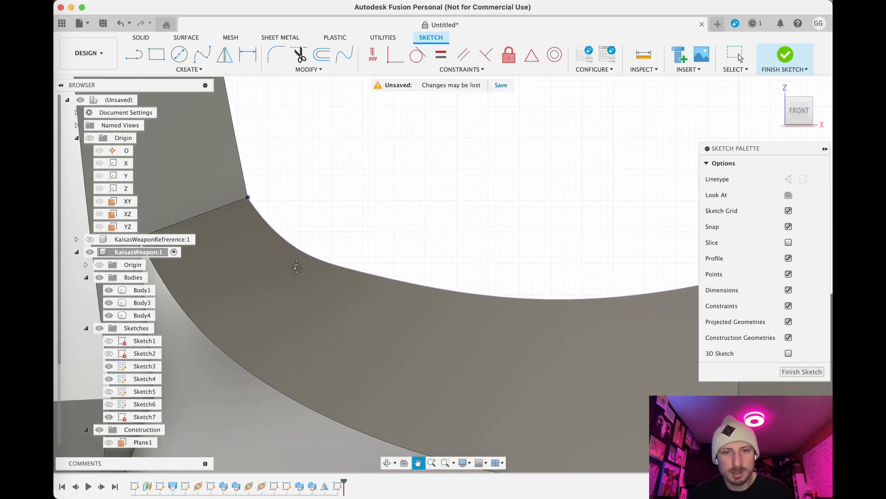
click(382, 311)
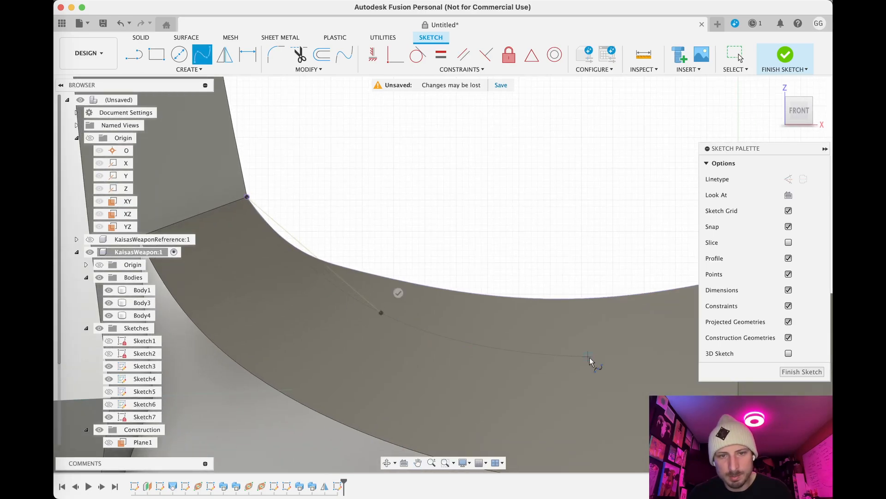
middle_drag(669, 372, 488, 338)
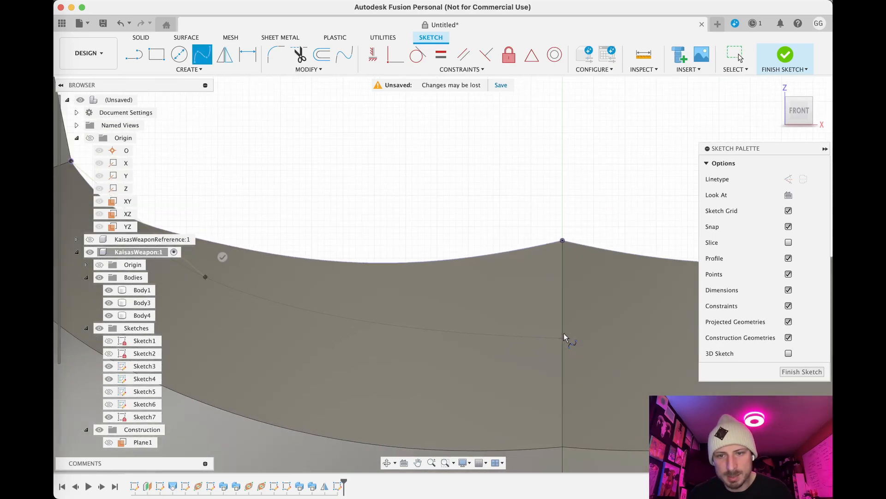
double_click(562, 333)
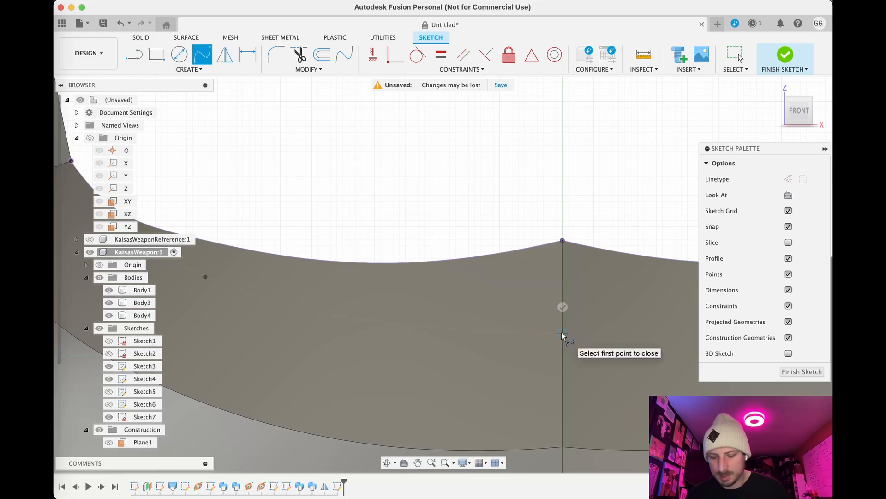
key(Escape)
Check how the spline follows the projected arm edge, and start the Line command for the profile's centre
scroll(397, 326, down, 3)
middle_drag(355, 283, 648, 355)
scroll(491, 296, up, 3)
scroll(496, 295, up, 3)
middle_drag(563, 315, 425, 224)
scroll(469, 279, up, 5)
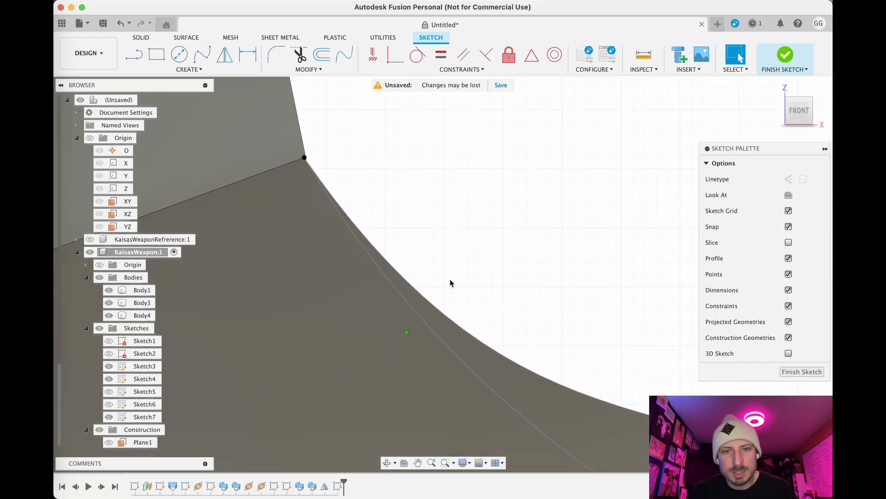
mouse_move(336, 207)
shift+middle_down()
mouse_move(394, 297)
mouse_move(524, 351)
mouse_move(270, 312)
shift+middle_up()
scroll(483, 286, up, 3)
click(134, 54)
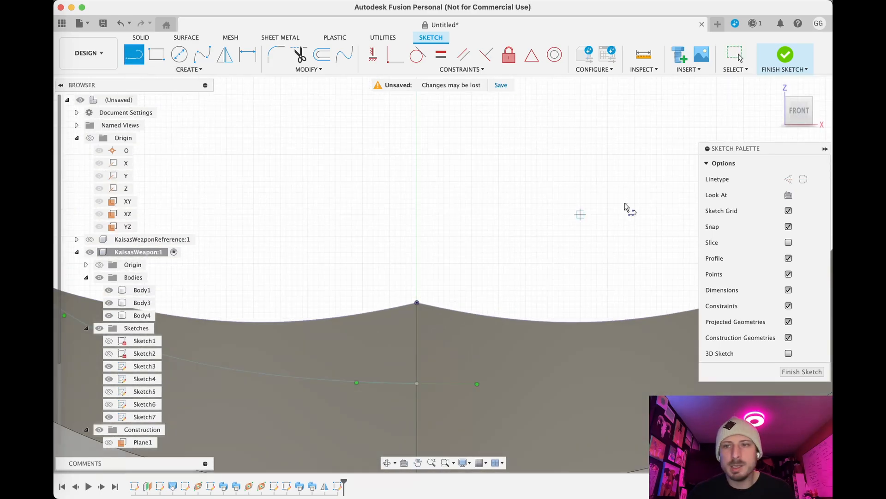
Draw a 5 mm vertical construction line upward from the peak of the bridge's upper edge
click(789, 179)
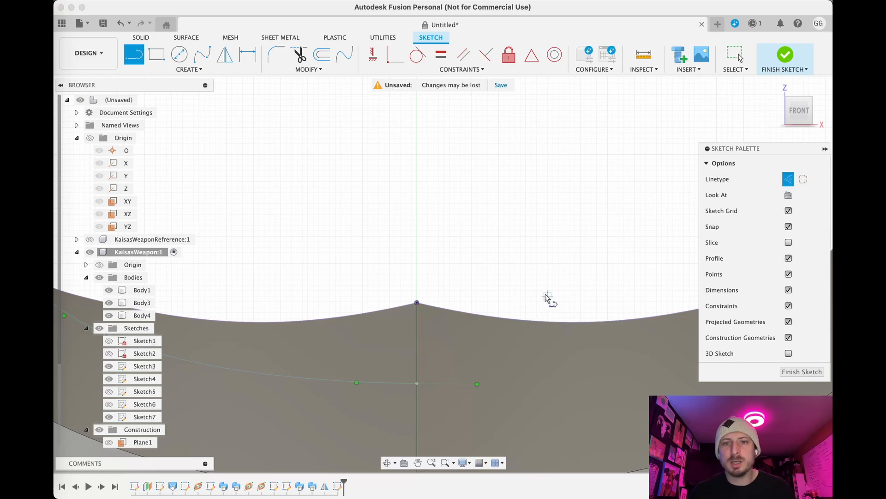
click(417, 302)
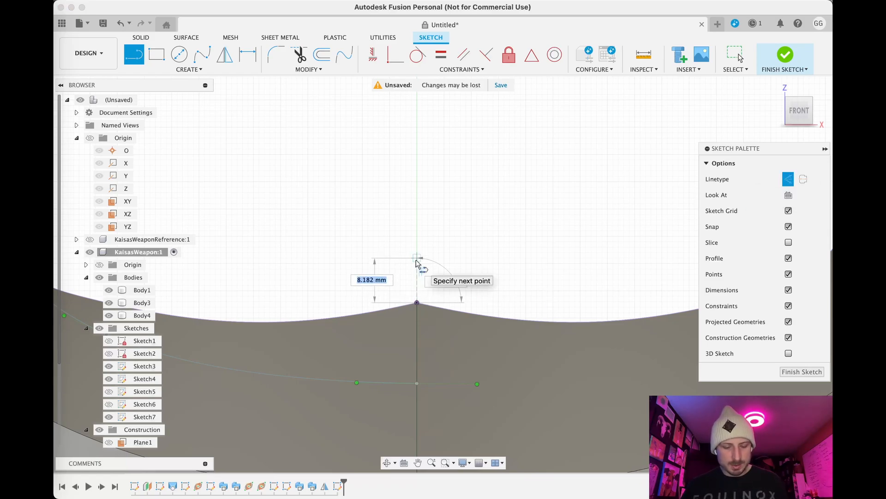
key(Tab)
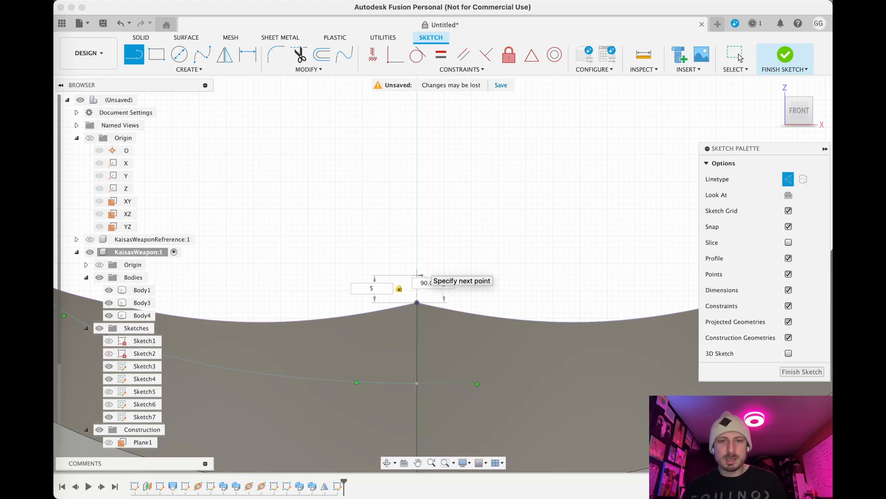
key(Return)
key(Escape)
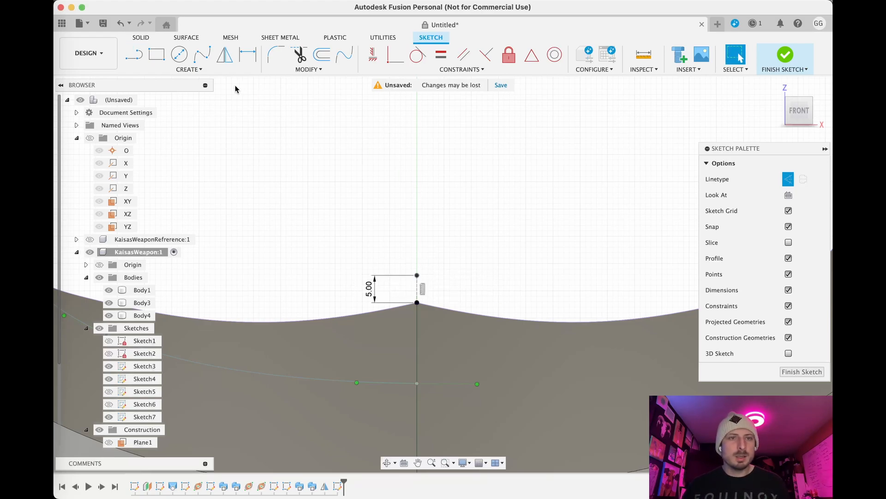
Mirror the sketched curve inside the bridge across the vertical construction line
click(225, 57)
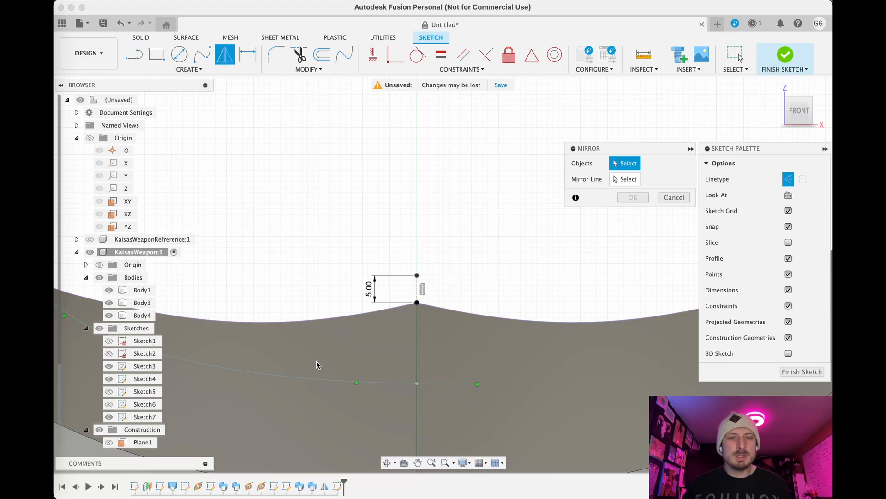
click(320, 382)
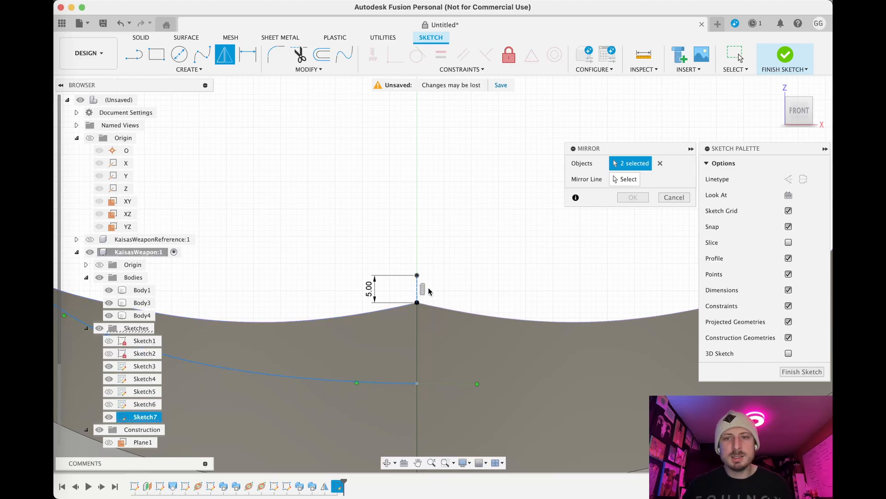
click(660, 163)
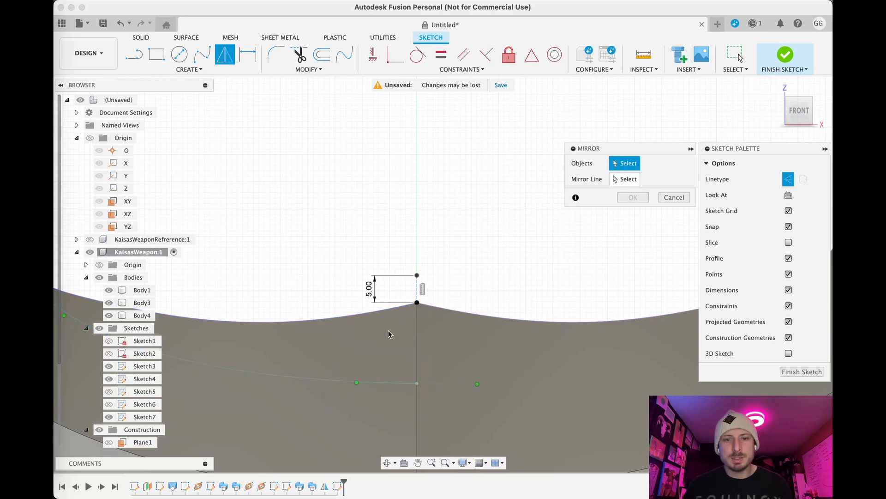
click(320, 383)
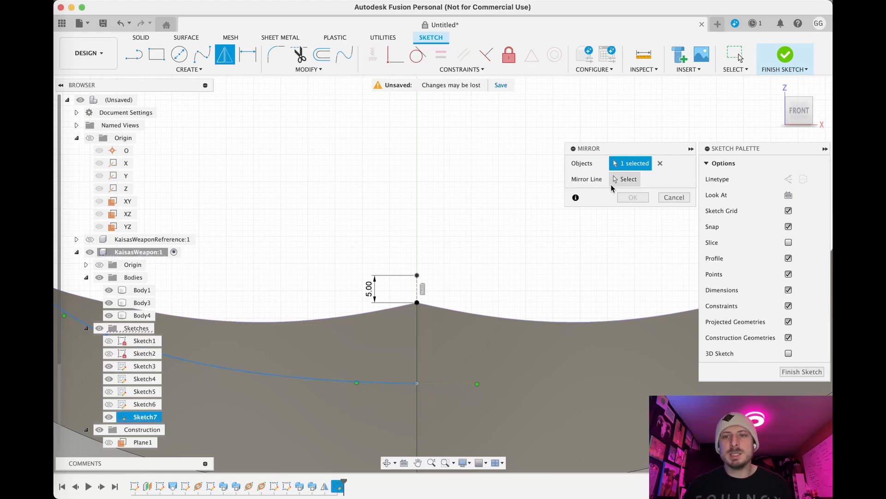
click(628, 179)
click(416, 289)
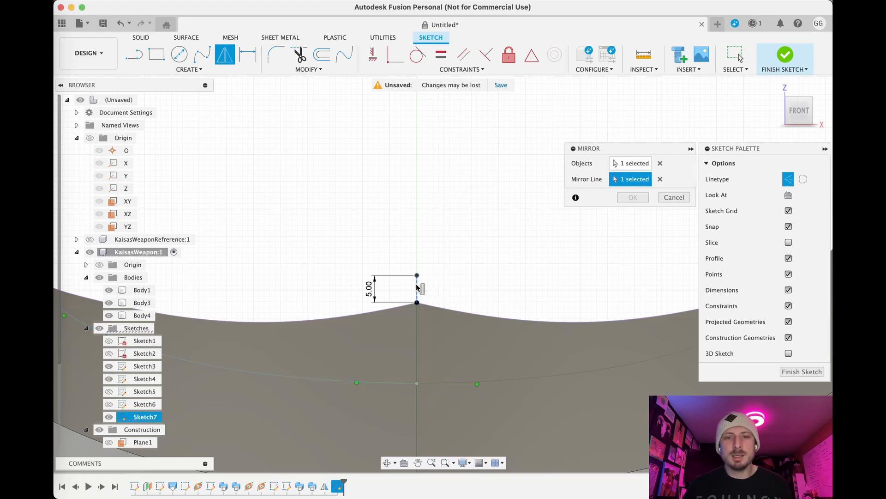
scroll(555, 262, down, 3)
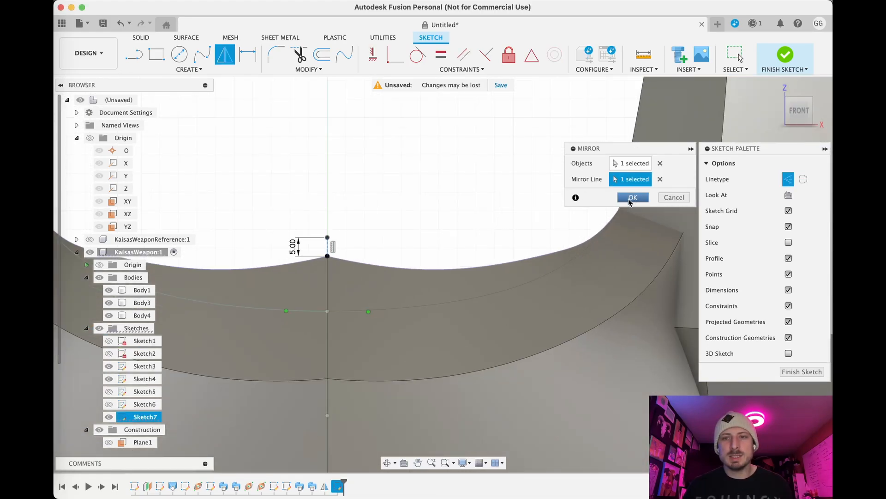
click(632, 198)
Finish the sketch containing the mirrored bridge curve
middle_drag(461, 182, 461, 131)
click(442, 226)
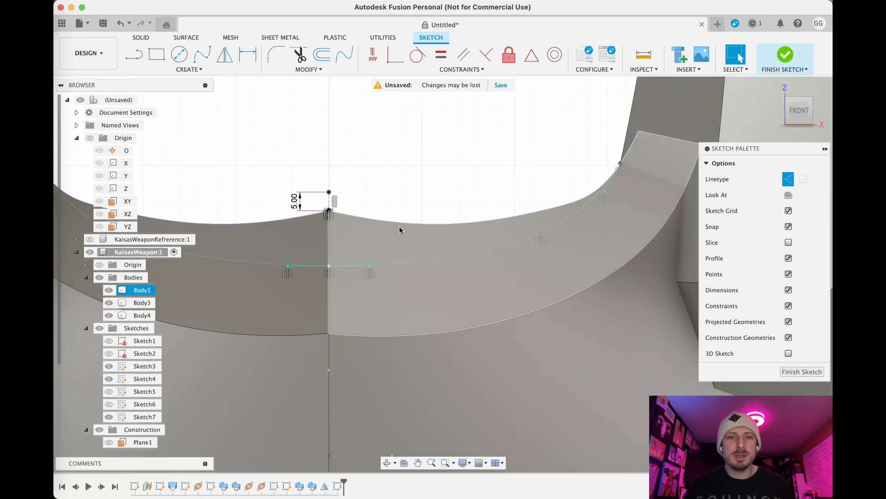
click(472, 159)
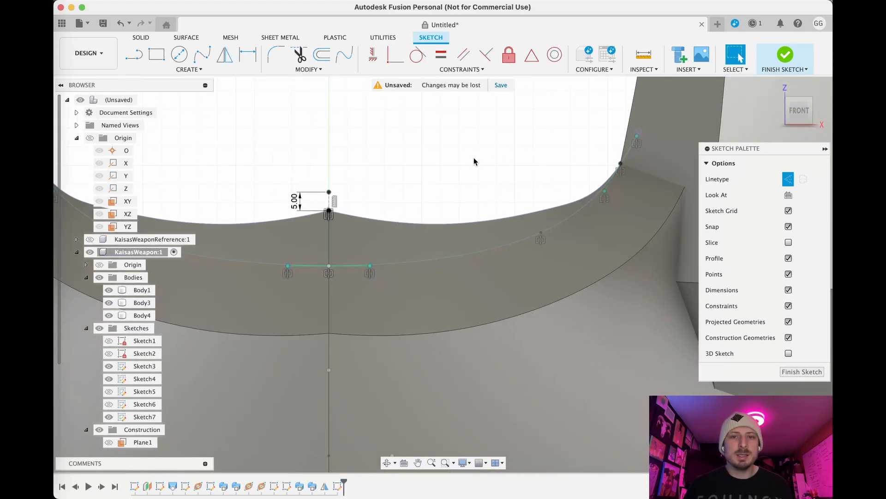
scroll(472, 159, up, 3)
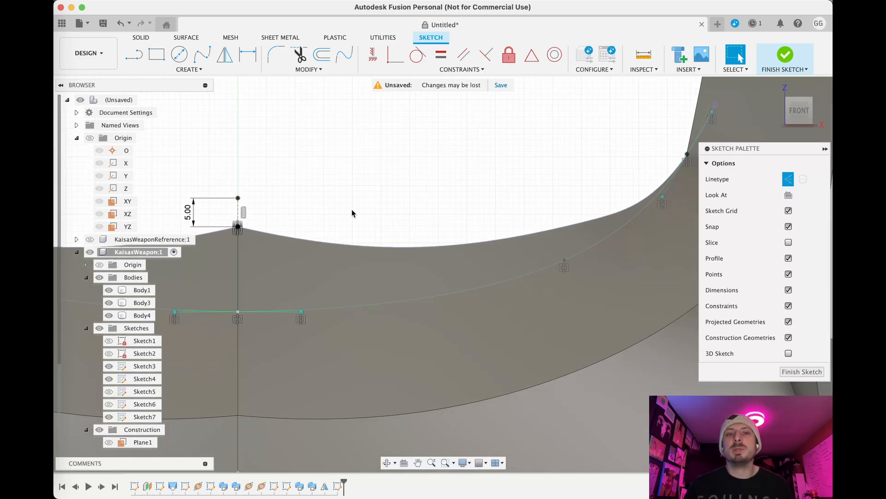
scroll(352, 212, down, 5)
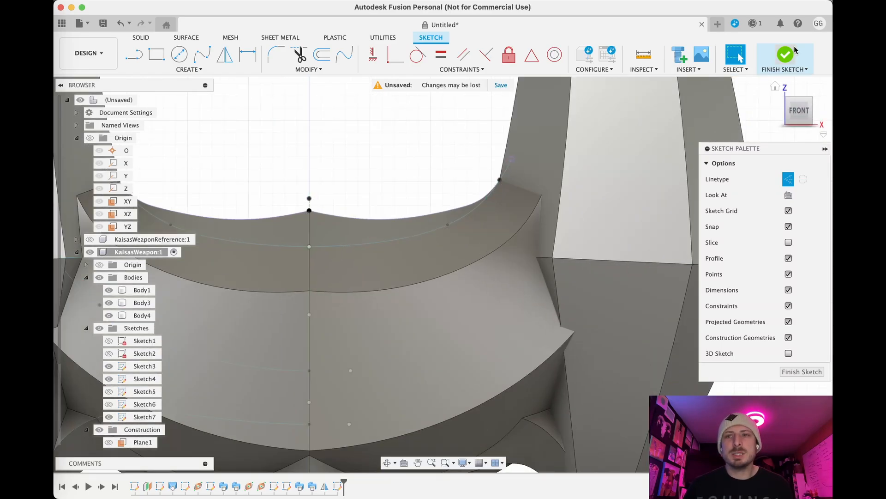
click(795, 50)
Extrude the crescent profile symmetrically to cut away the bridge's raised upper edge between the two blades
mouse_move(388, 154)
shift+middle_down()
mouse_move(283, 165)
mouse_move(308, 167)
mouse_move(372, 133)
mouse_move(447, 139)
shift+middle_up()
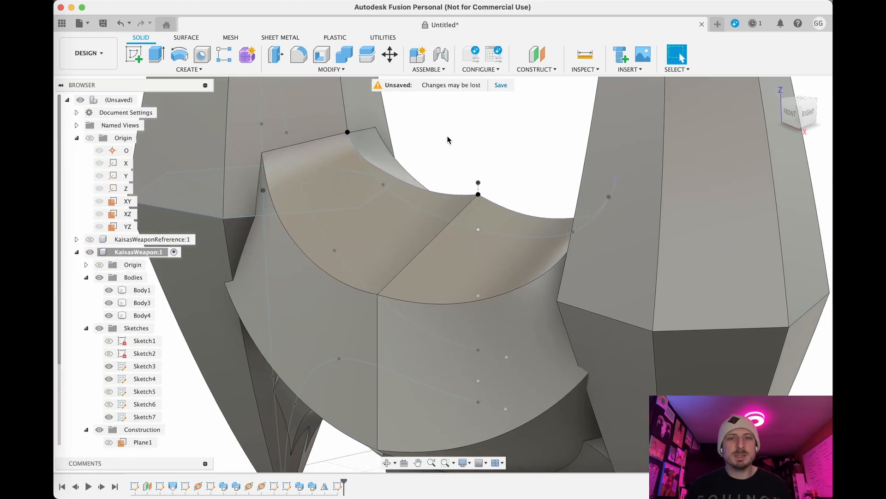
key(e)
scroll(447, 150, up, 5)
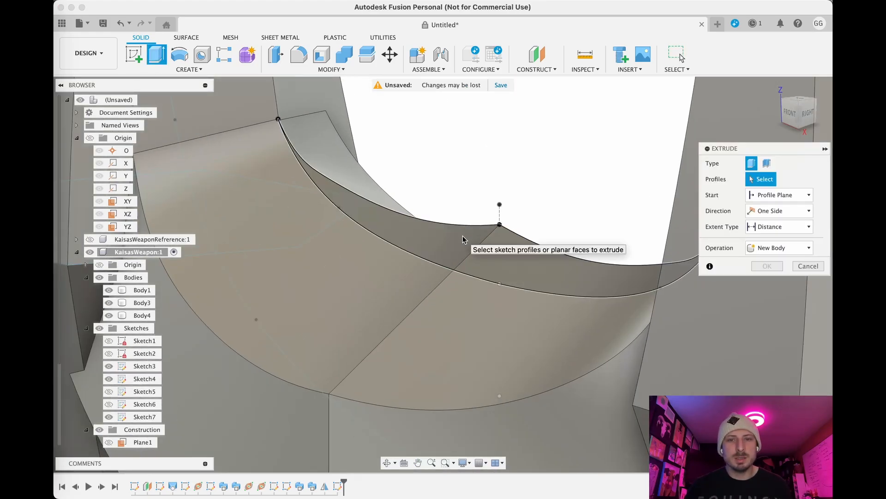
click(463, 236)
scroll(464, 237, down, 6)
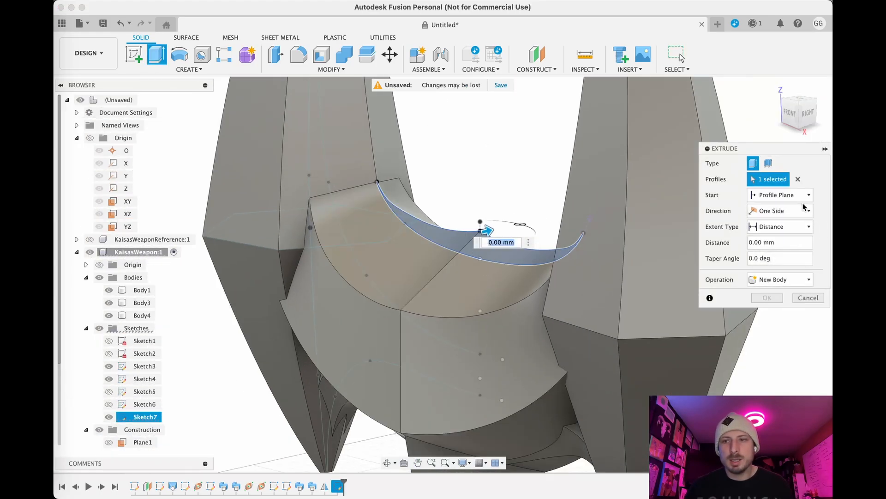
click(805, 208)
click(773, 250)
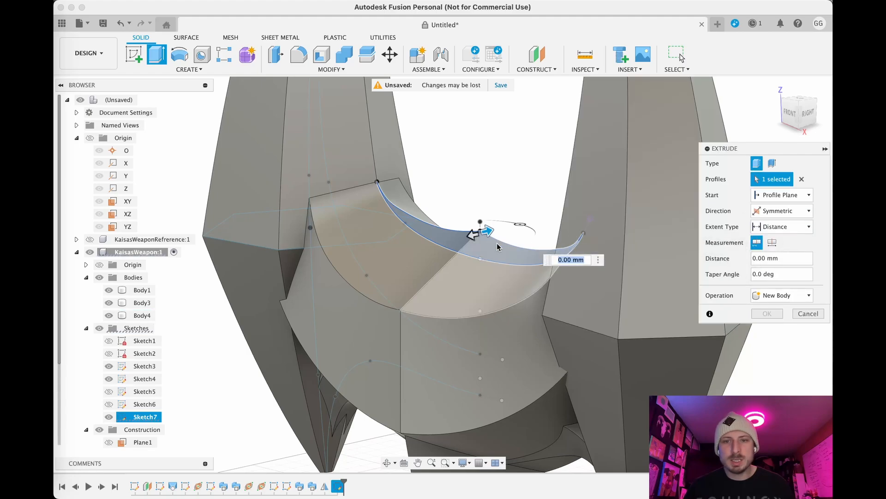
drag(478, 234, 291, 275)
click(763, 333)
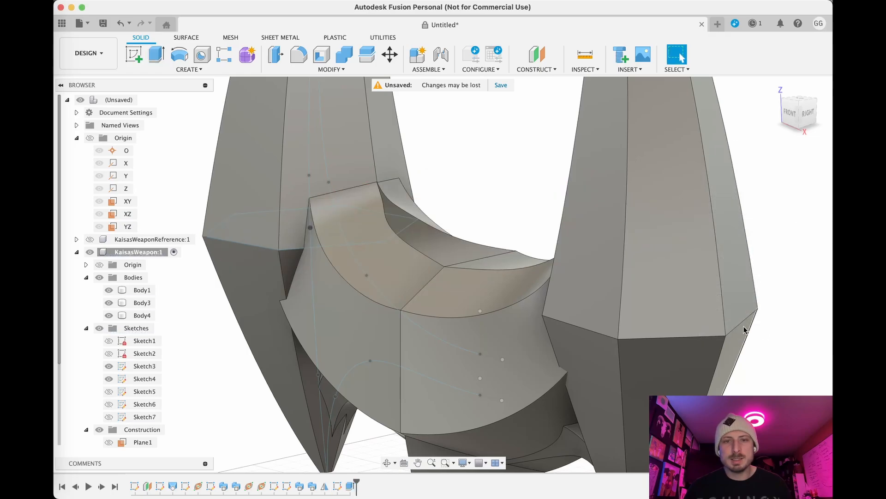
Inspect the trimmed bridge and the overall weapon shape, and collapse the KaisasWeapon component's contents
shift+middle_drag(311, 367, 365, 355)
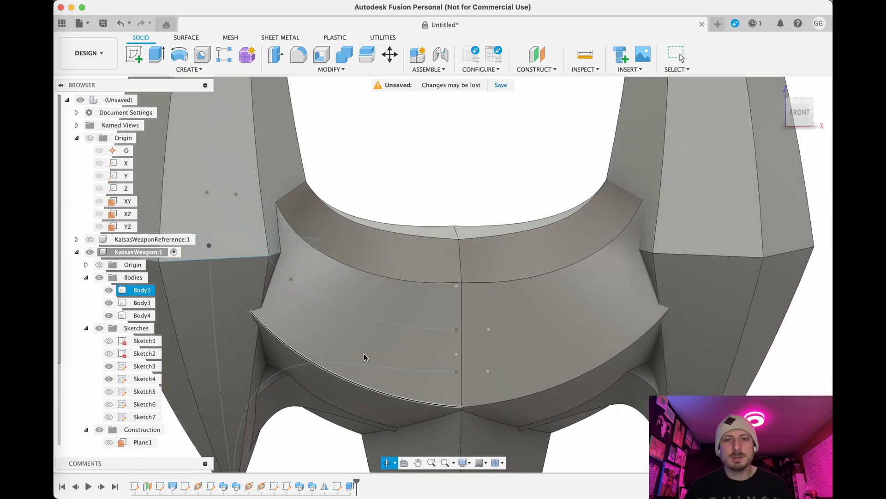
scroll(387, 346, down, 6)
scroll(543, 363, up, 3)
click(543, 362)
scroll(542, 363, down, 6)
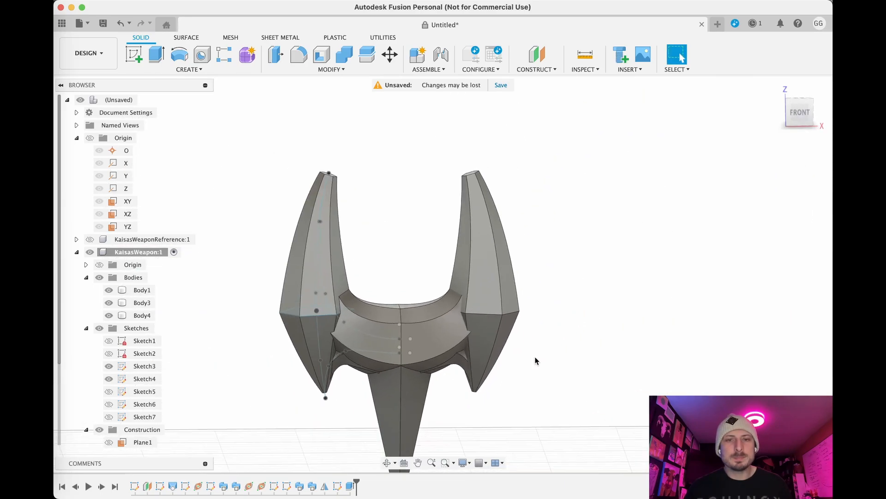
shift+middle_drag(560, 364, 525, 368)
scroll(557, 365, up, 8)
scroll(523, 364, down, 5)
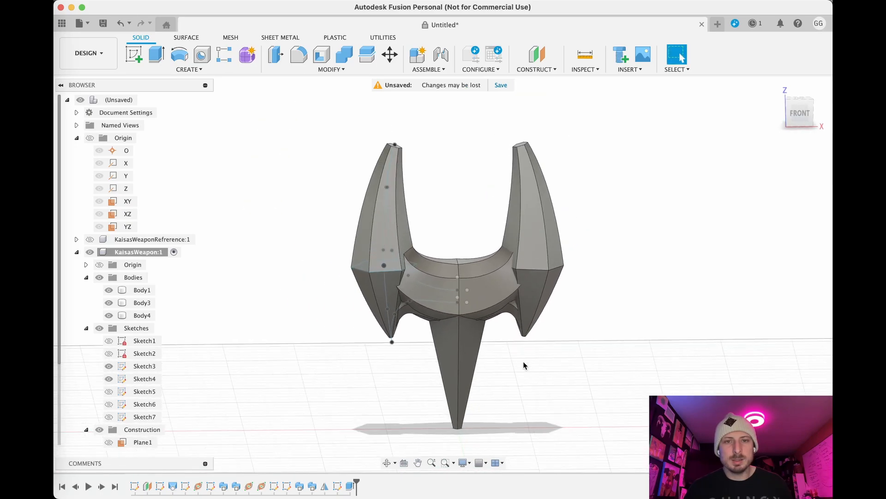
shift+middle_drag(601, 369, 594, 358)
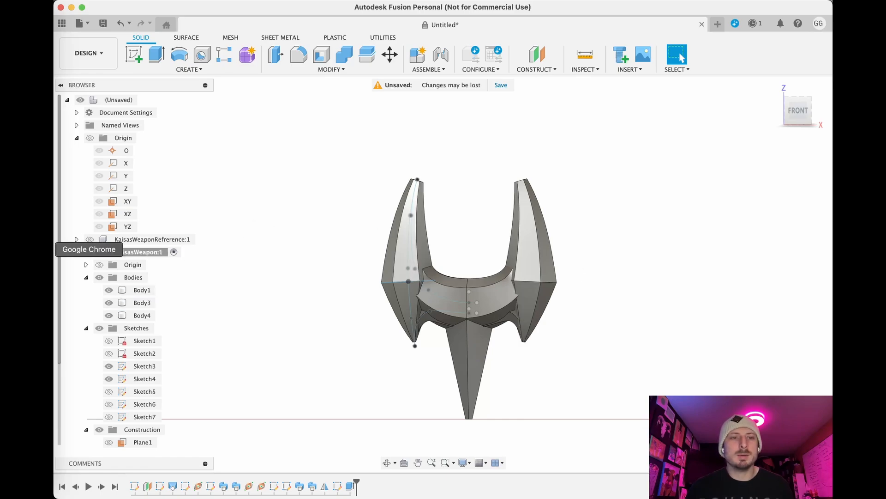
click(76, 253)
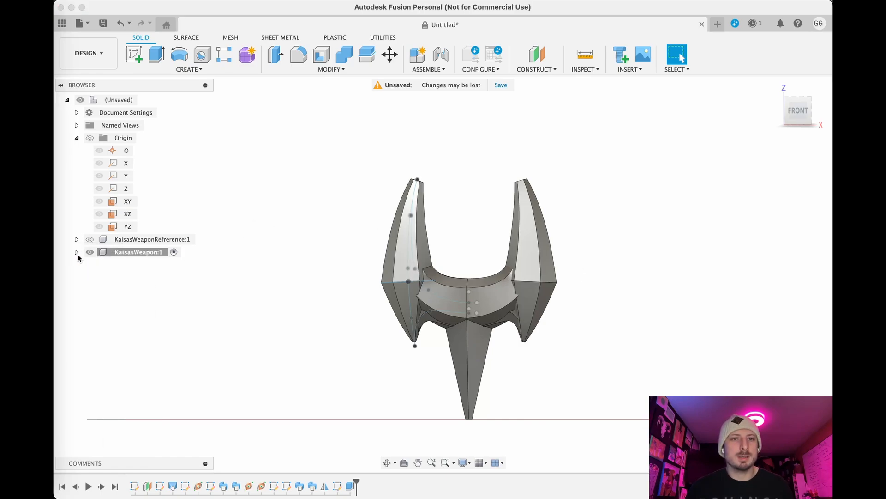
click(300, 70)
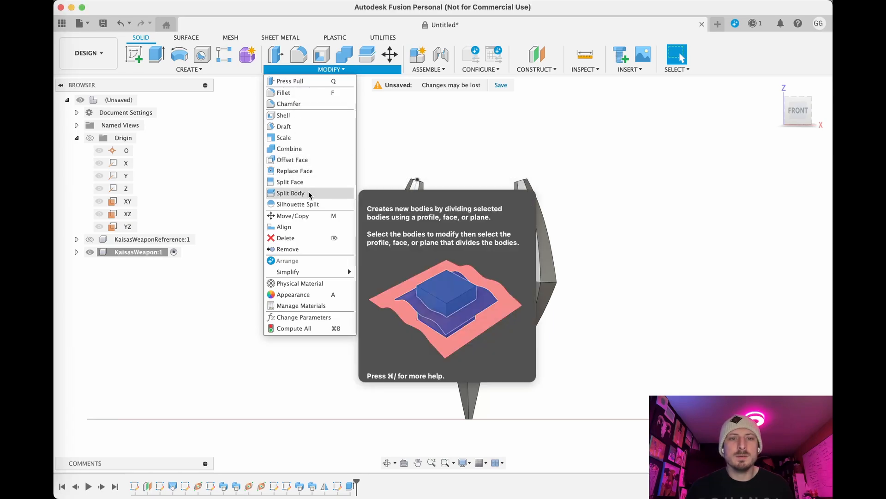
click(308, 194)
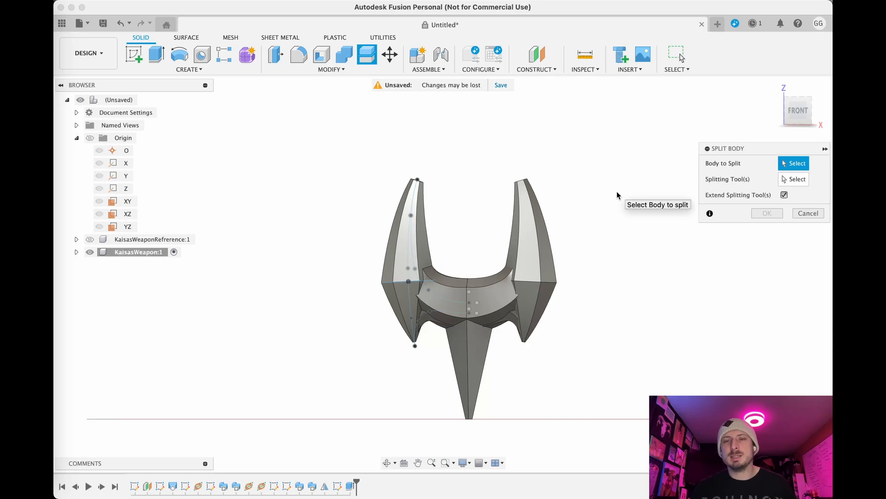
key(Escape)
Set up an offset construction plane 260 mm above the XY origin plane, level with the weapon's bridge
click(545, 69)
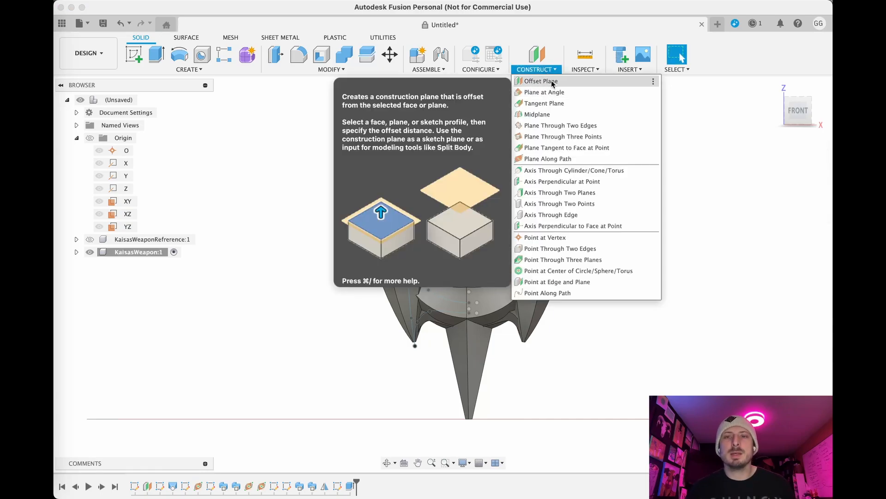
click(540, 82)
shift+middle_drag(658, 334, 513, 417)
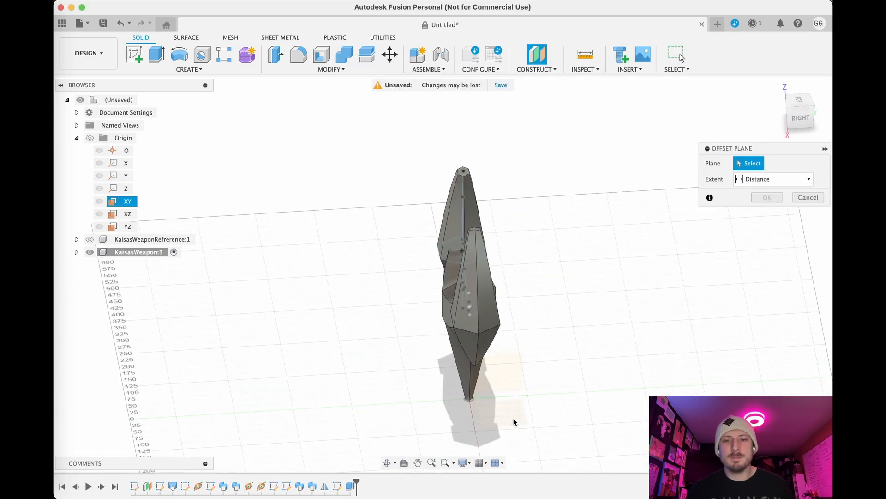
click(512, 416)
shift+middle_drag(395, 416, 477, 426)
drag(489, 401, 483, 314)
scroll(483, 314, up, 5)
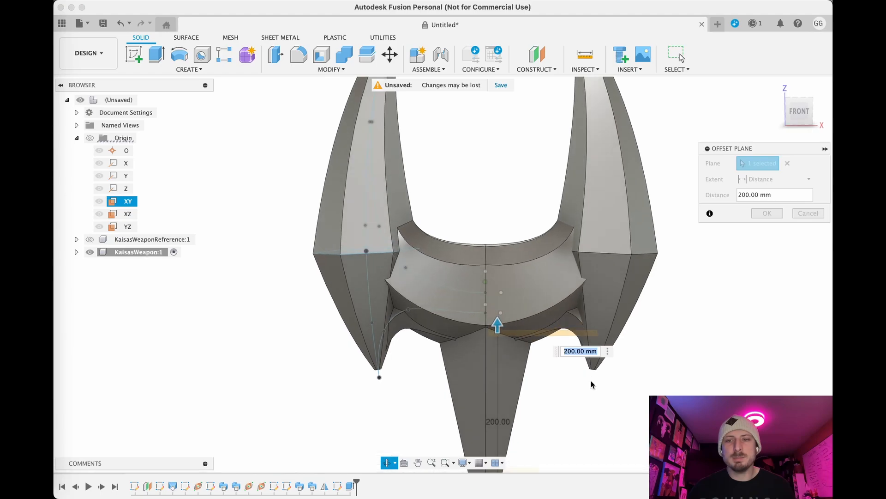
click(799, 111)
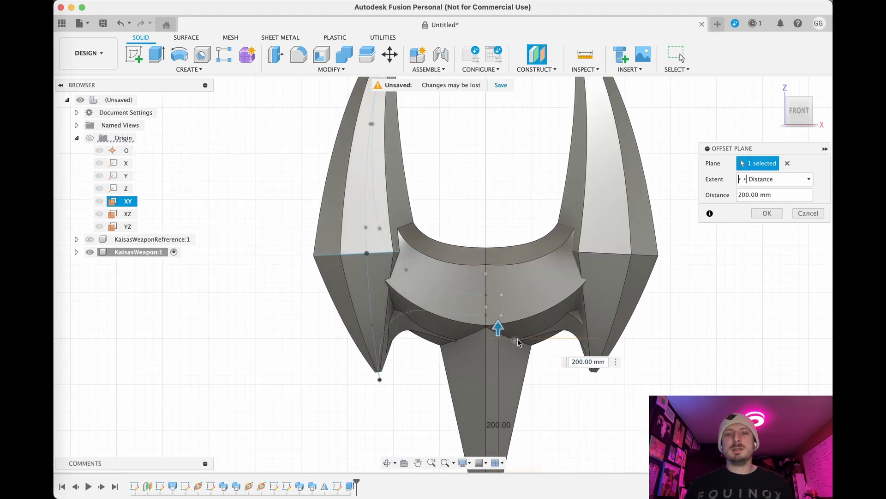
drag(502, 335, 498, 275)
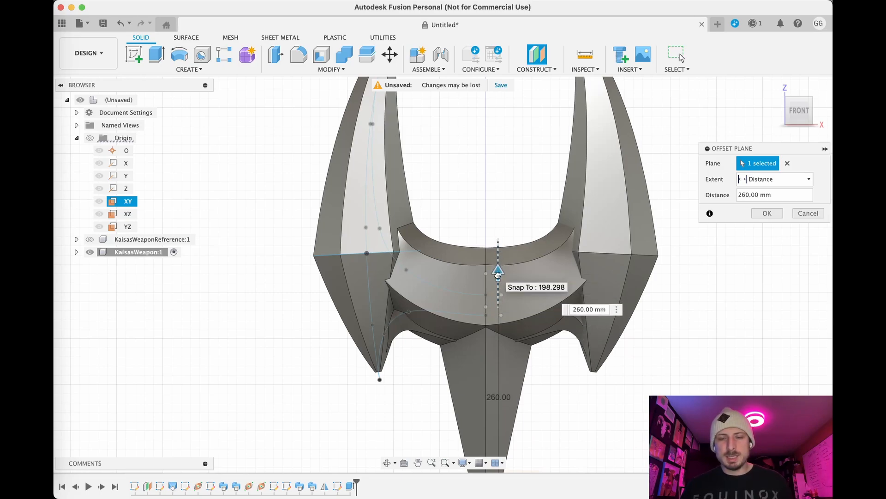
Set the offset plane's distance to 263 mm, level with the bridge's outer corners, and create the plane
scroll(498, 274, up, 5)
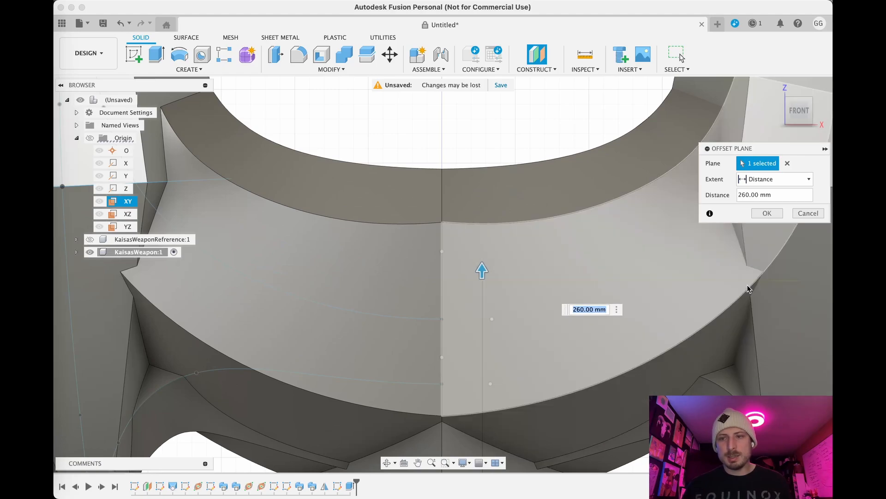
scroll(685, 292, down, 3)
middle_drag(683, 292, 519, 290)
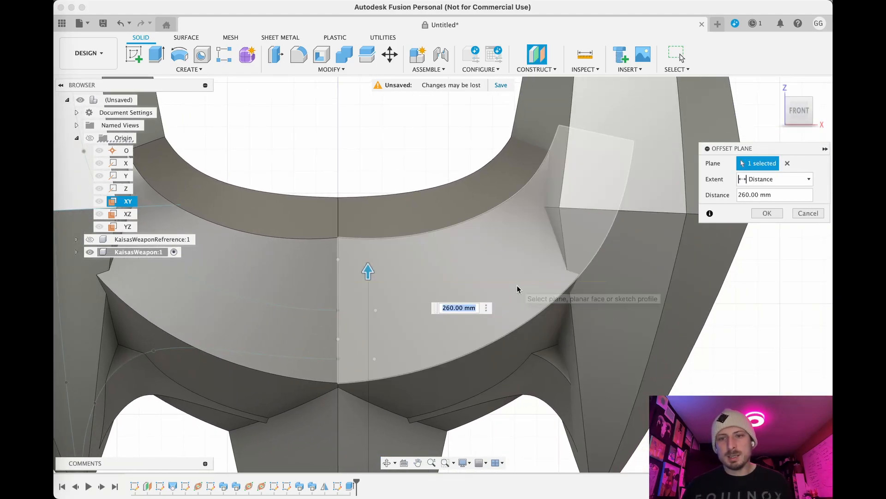
scroll(593, 281, up, 4)
scroll(598, 283, up, 2)
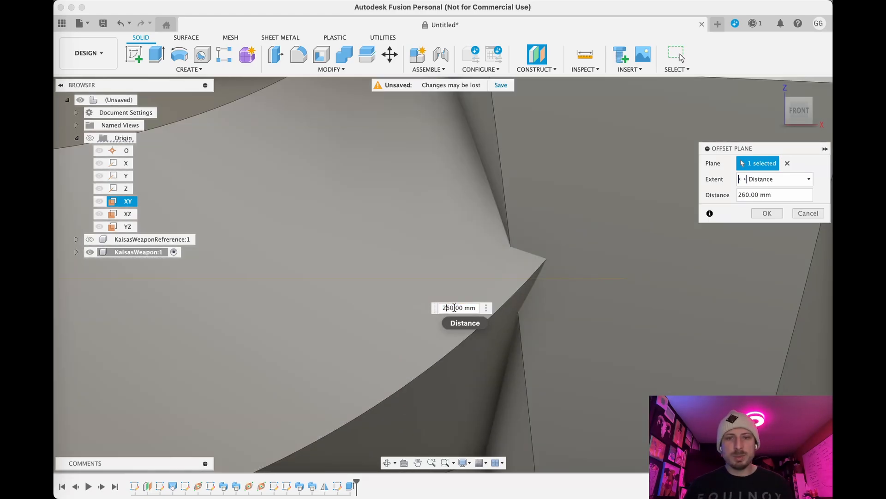
click(455, 307)
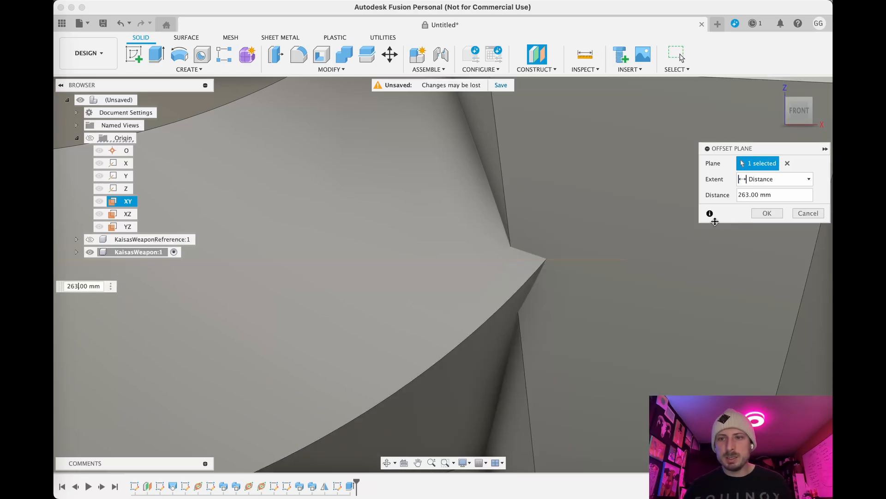
click(766, 212)
scroll(469, 289, down, 10)
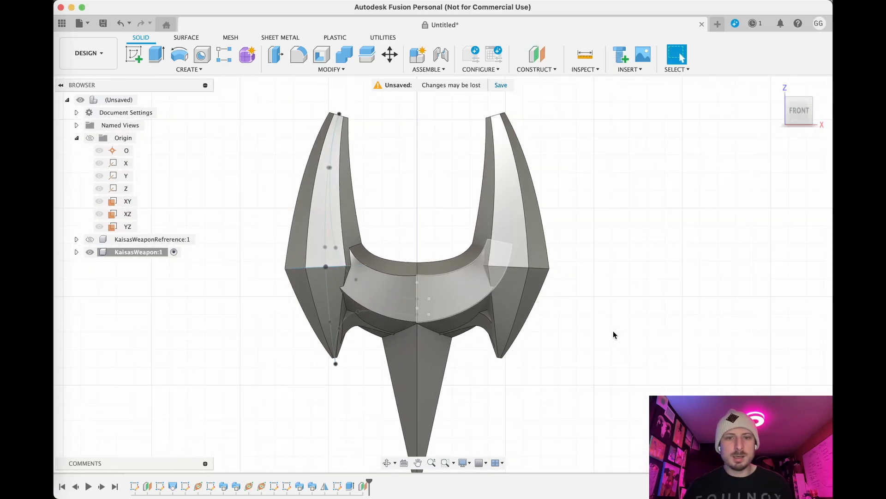
shift+middle_drag(634, 344, 649, 240)
click(344, 69)
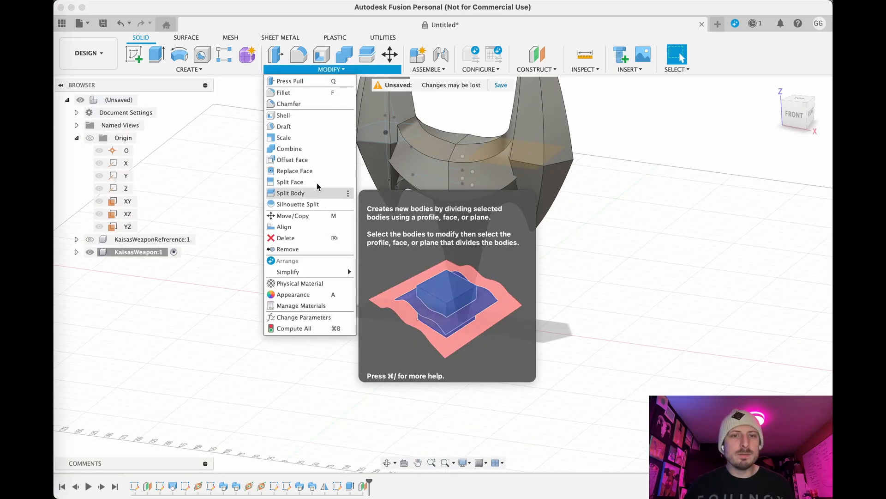
click(290, 193)
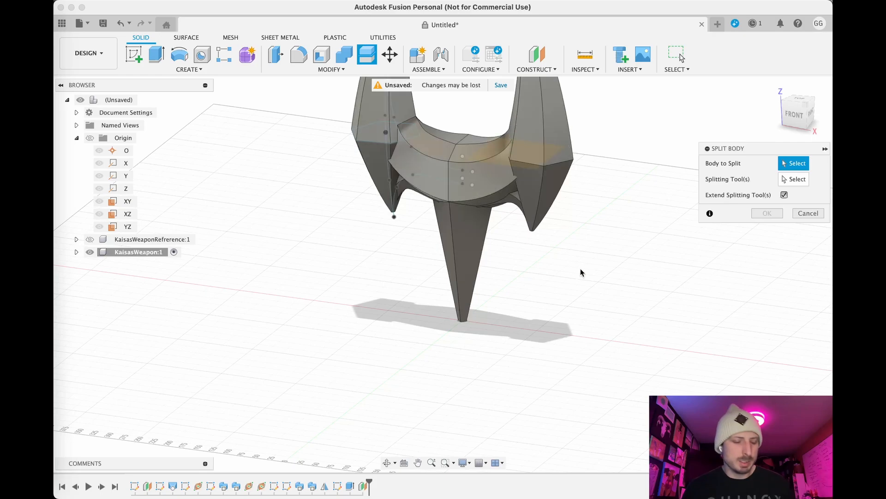
click(554, 330)
key(Escape)
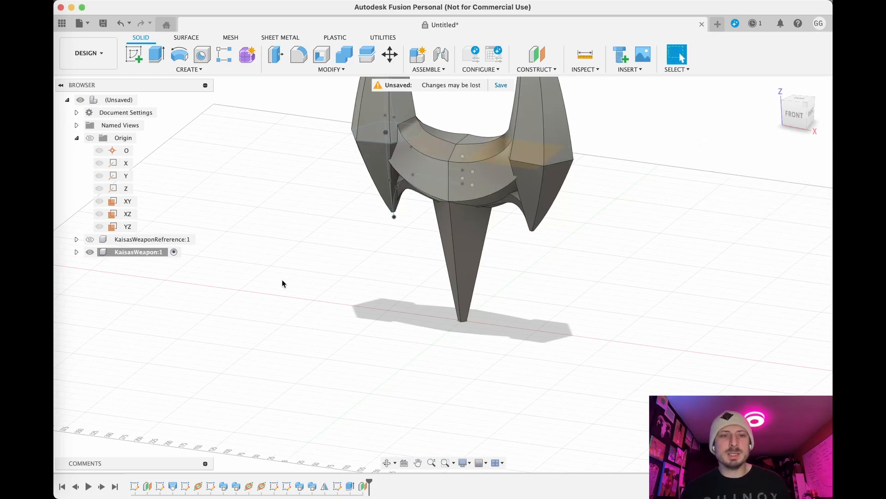
Combine Body3 and Body4 into target Body1 of the KaisasWeapon component using the join operation
click(77, 252)
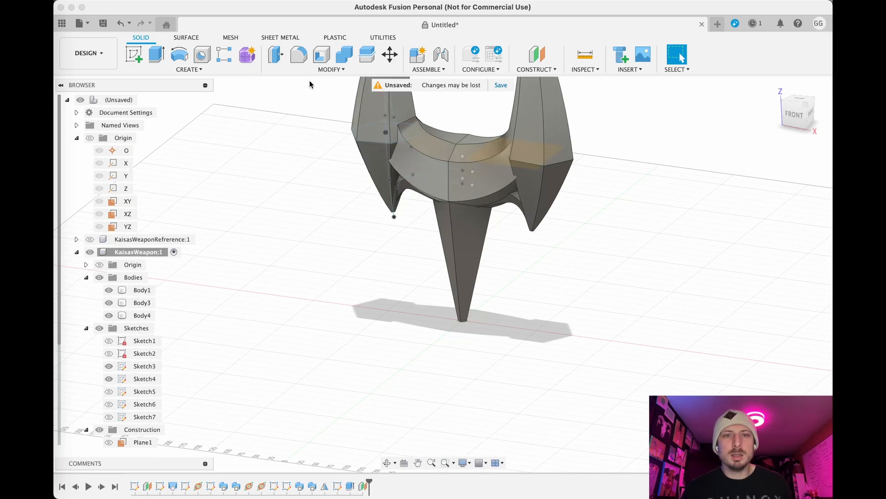
click(318, 69)
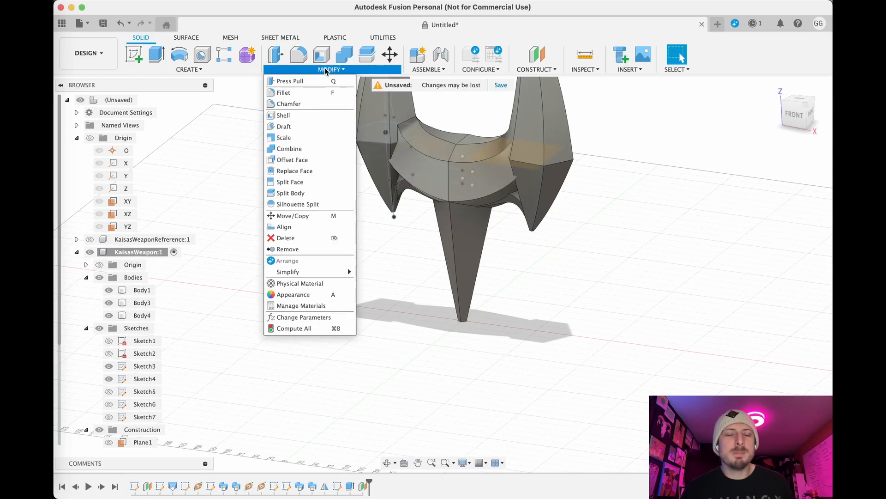
click(289, 148)
click(137, 292)
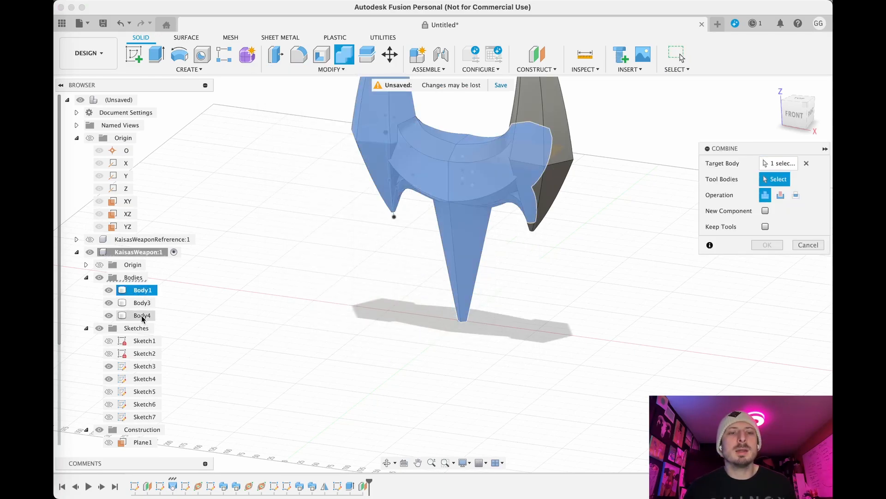
click(144, 316)
click(147, 303)
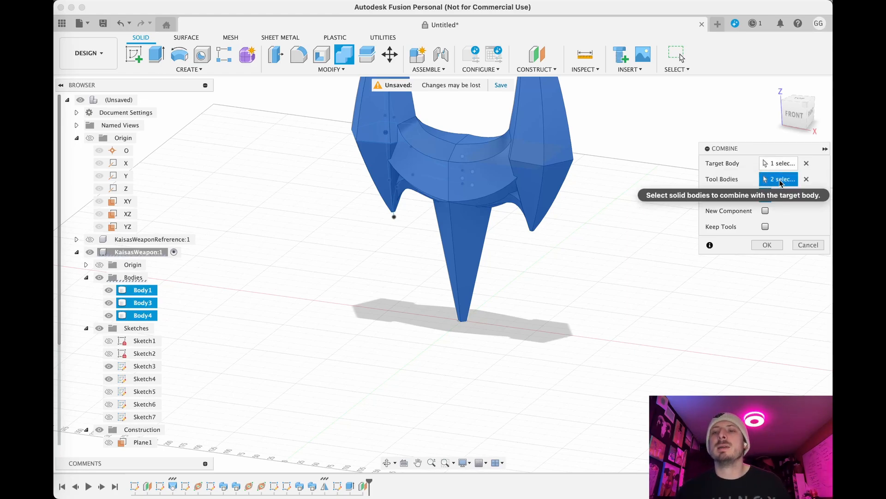
click(766, 245)
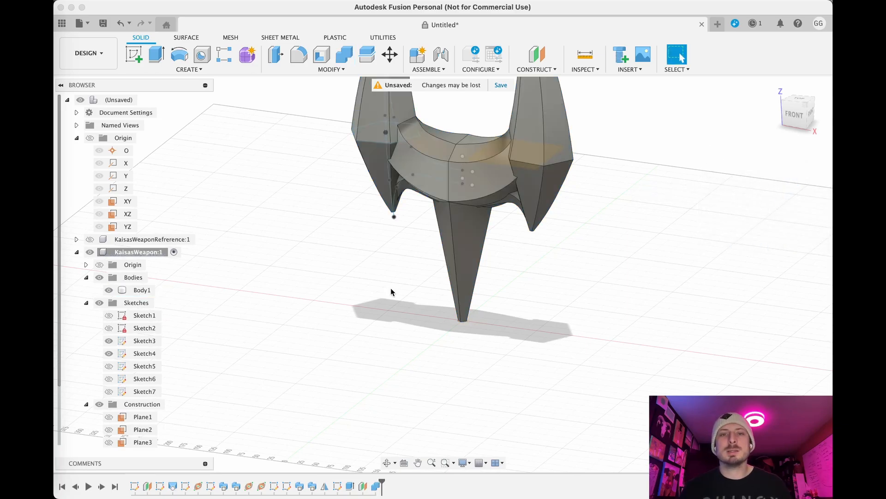
Split the combined weapon body with the offset plane that crosses the bridge
click(340, 69)
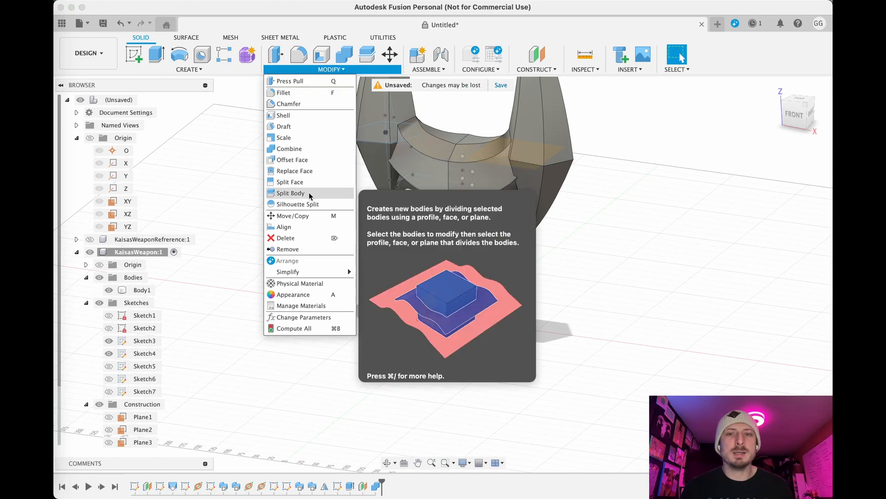
click(309, 193)
click(434, 180)
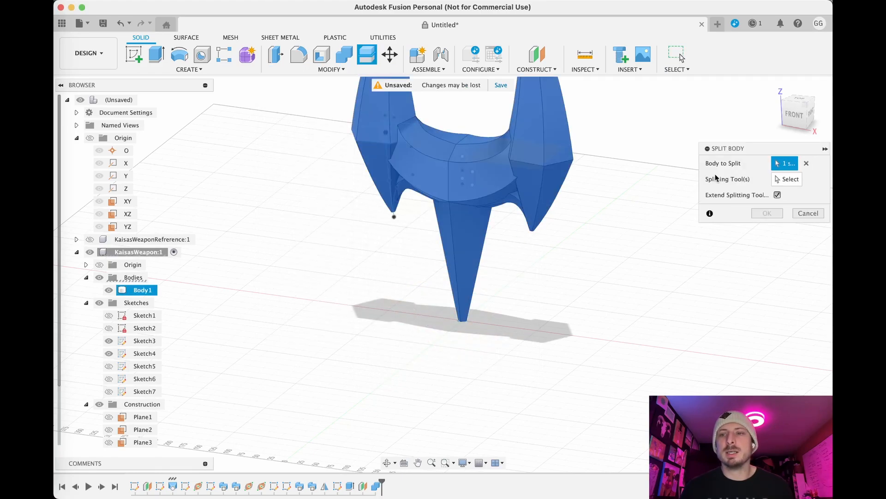
scroll(556, 162, up, 3)
shift+middle_drag(644, 178, 593, 191)
middle_drag(655, 194, 576, 301)
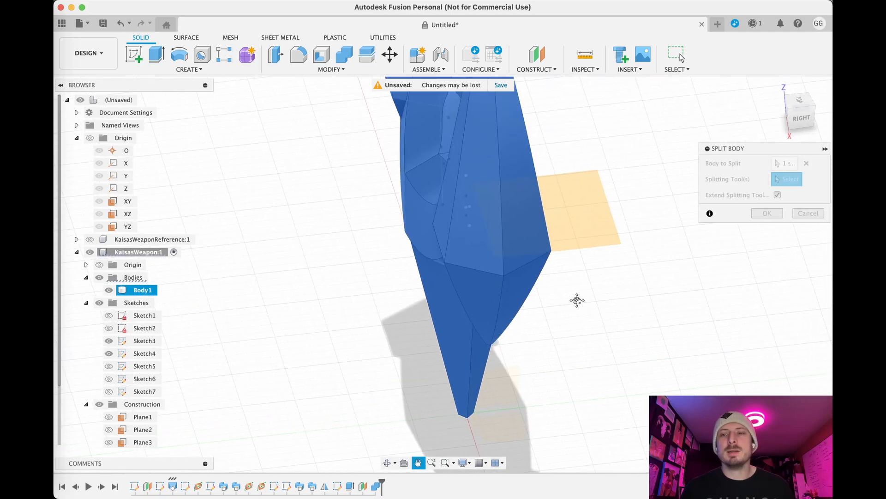
click(589, 215)
mouse_move(459, 364)
shift+middle_down()
mouse_move(436, 362)
mouse_move(475, 359)
shift+middle_up()
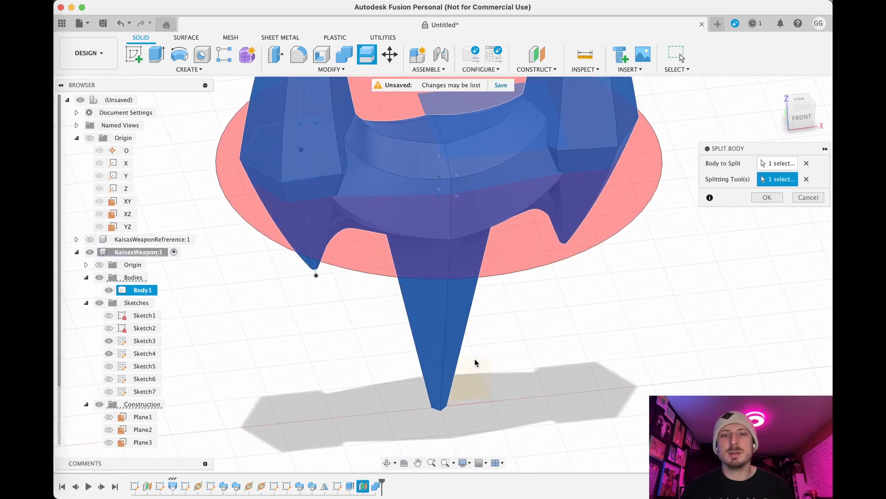
click(768, 198)
Check the two split halves by toggling the visibility of Body5 and Body1
mouse_move(616, 282)
shift+middle_down()
mouse_move(625, 316)
mouse_move(613, 290)
mouse_move(615, 297)
shift+middle_up()
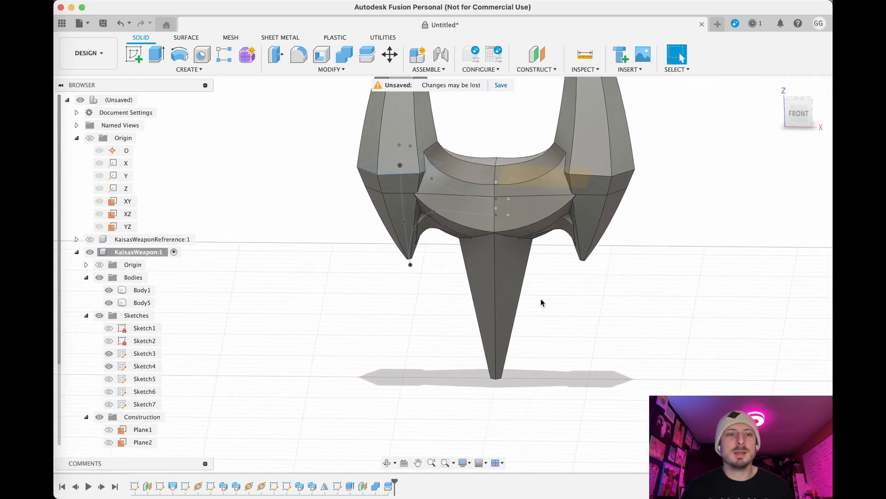
click(106, 303)
click(107, 302)
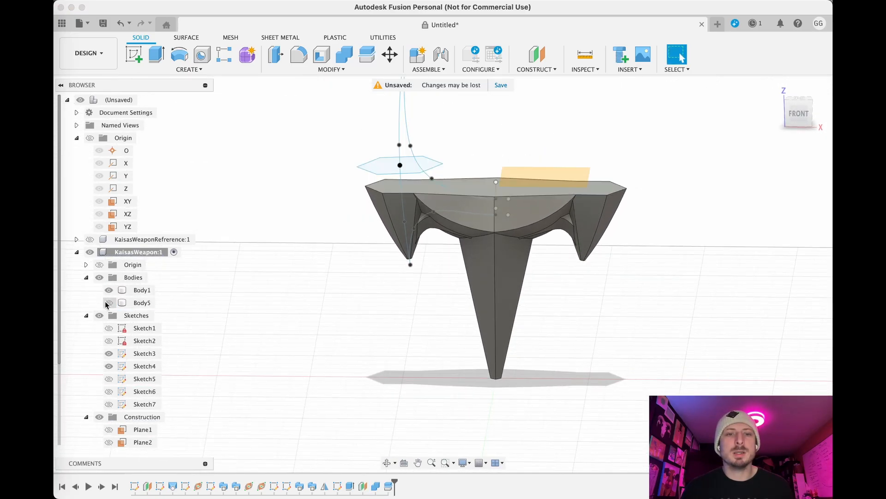
click(108, 290)
click(109, 302)
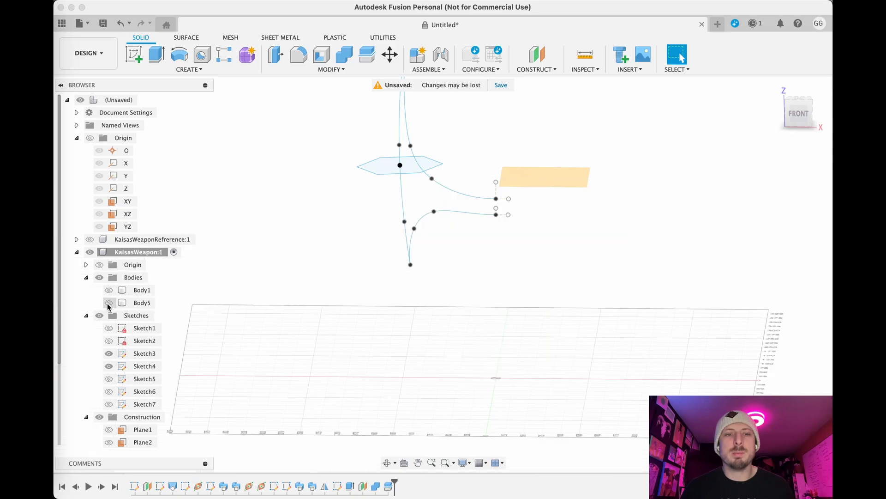
click(107, 292)
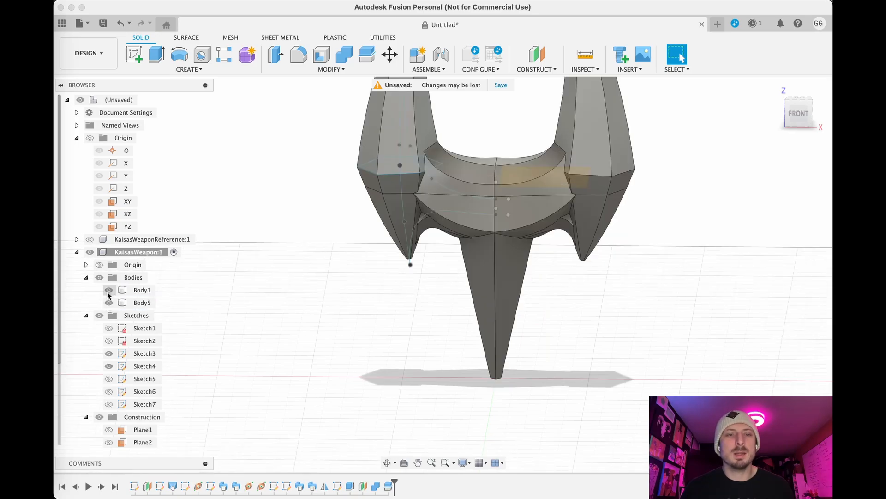
Hide Sketch3, Sketch4 and Plane5 with the bodies temporarily switched off, and show Body1 and Body5 again
click(108, 292)
click(109, 303)
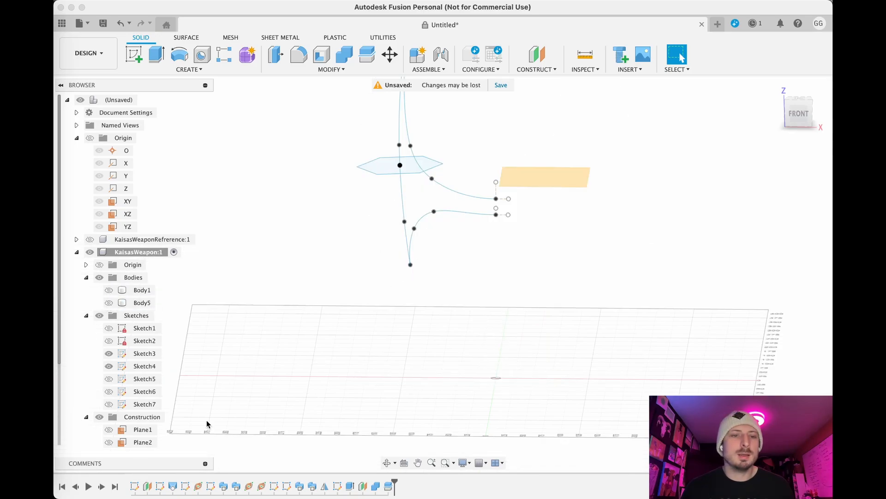
click(109, 353)
click(108, 366)
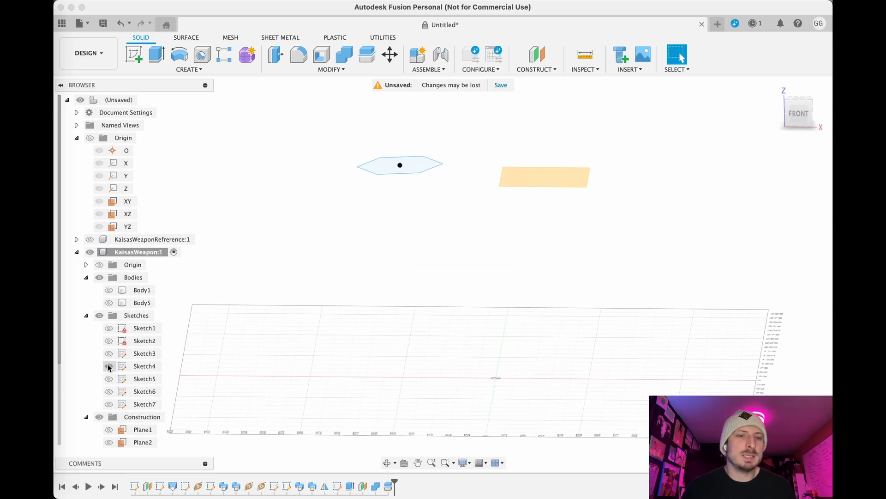
scroll(111, 374, down, 2)
click(109, 442)
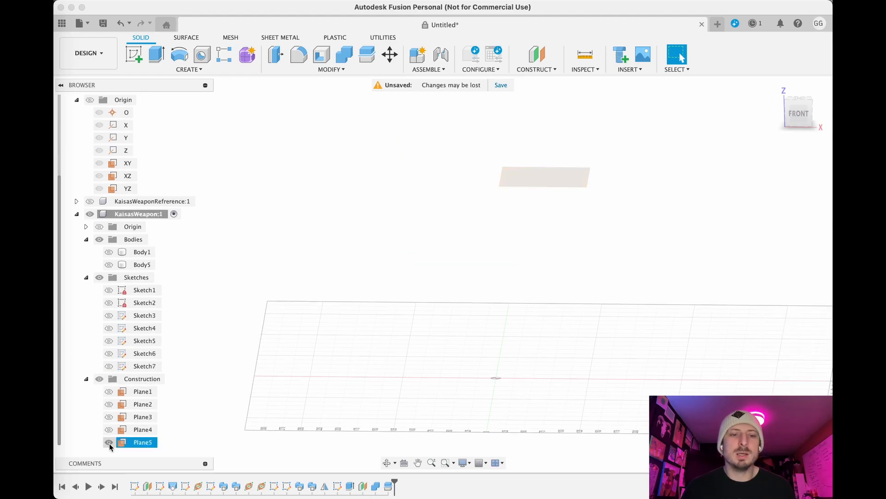
click(109, 261)
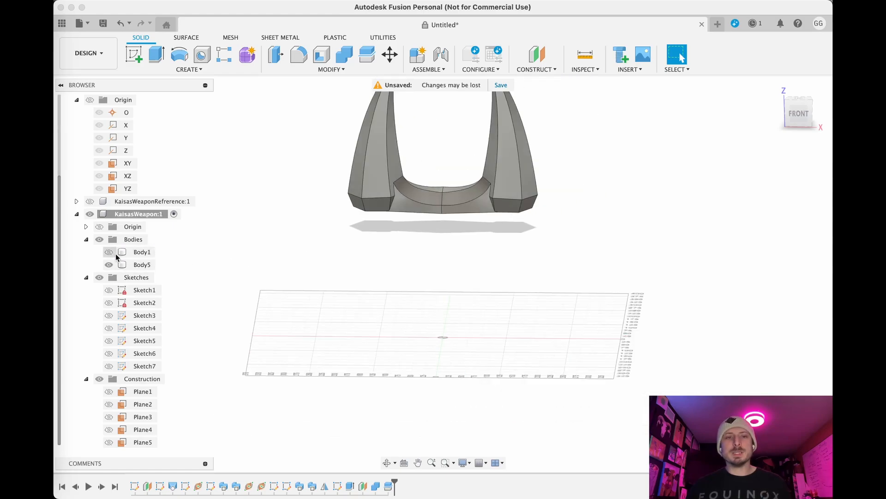
click(109, 251)
Create a new sketch on the front XZ origin plane, framing the blades and bridge
shift+middle_drag(299, 295, 301, 315)
middle_drag(294, 298, 268, 217)
scroll(269, 228, up, 3)
mouse_move(291, 264)
shift+middle_down()
mouse_move(289, 238)
mouse_move(292, 254)
shift+middle_up()
scroll(295, 259, down, 3)
mouse_move(301, 291)
shift+middle_down()
mouse_move(300, 273)
mouse_move(293, 297)
shift+middle_up()
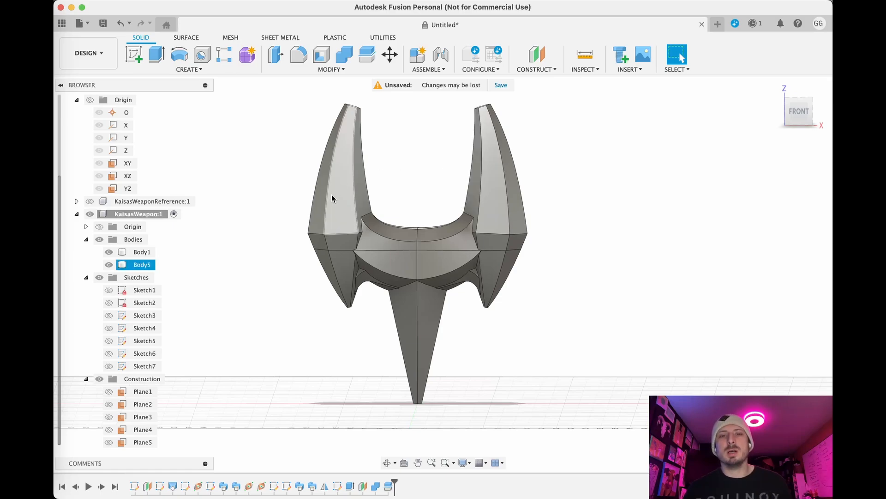
click(138, 60)
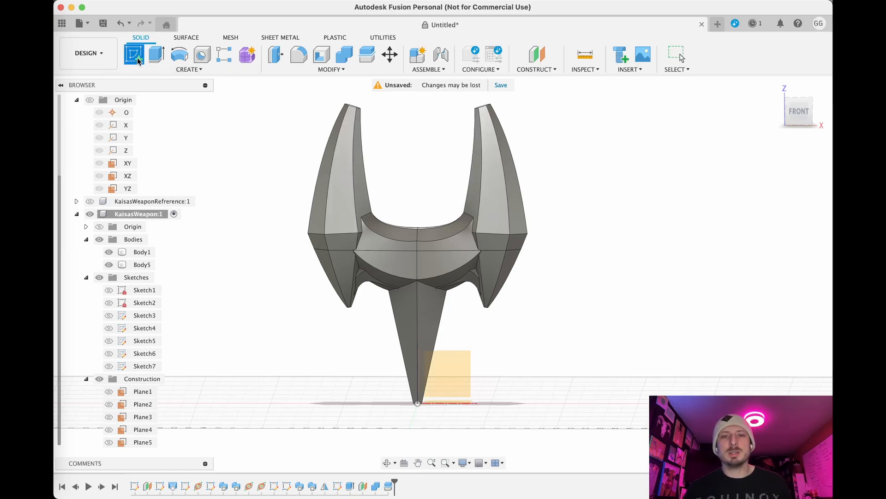
click(458, 371)
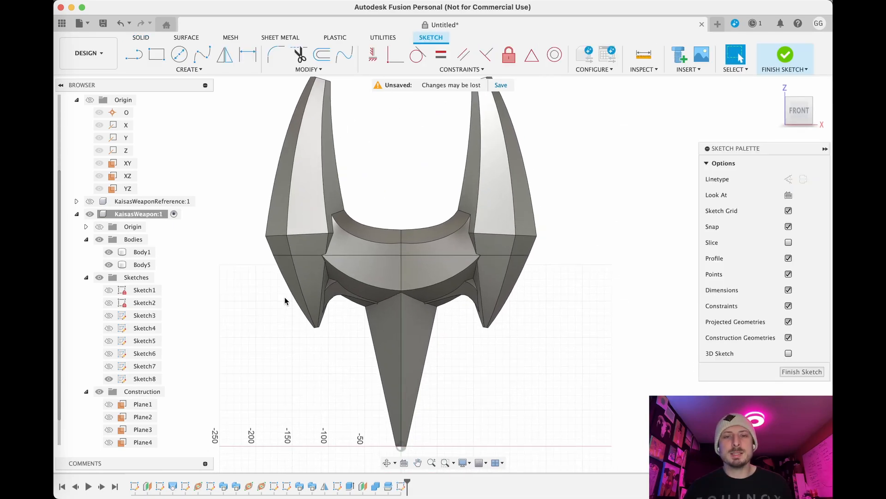
scroll(290, 303, up, 5)
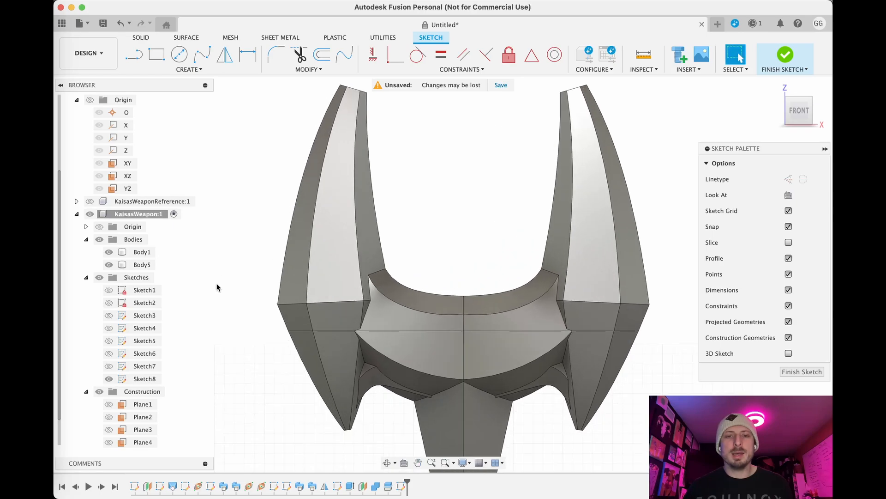
middle_drag(215, 283, 180, 280)
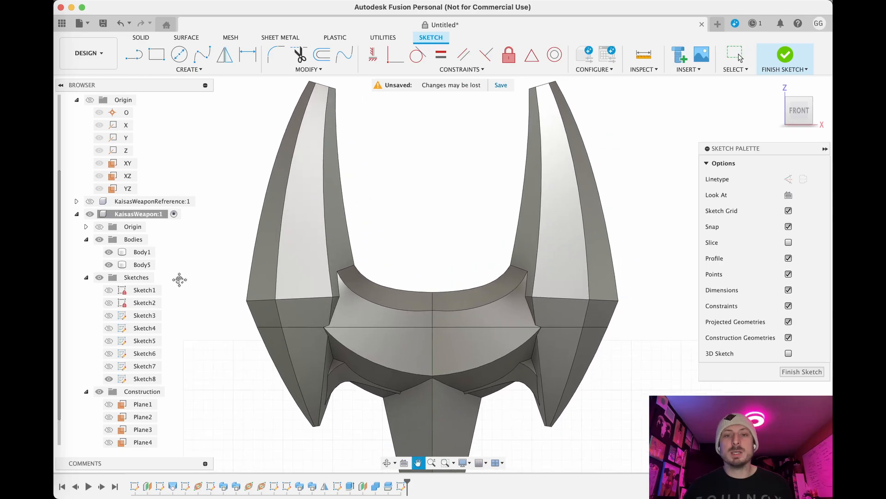
click(201, 56)
scroll(489, 233, up, 3)
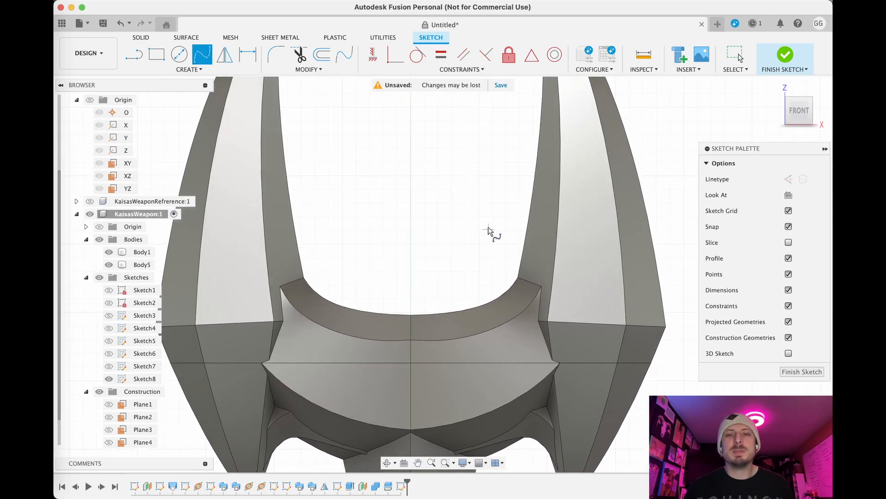
click(204, 70)
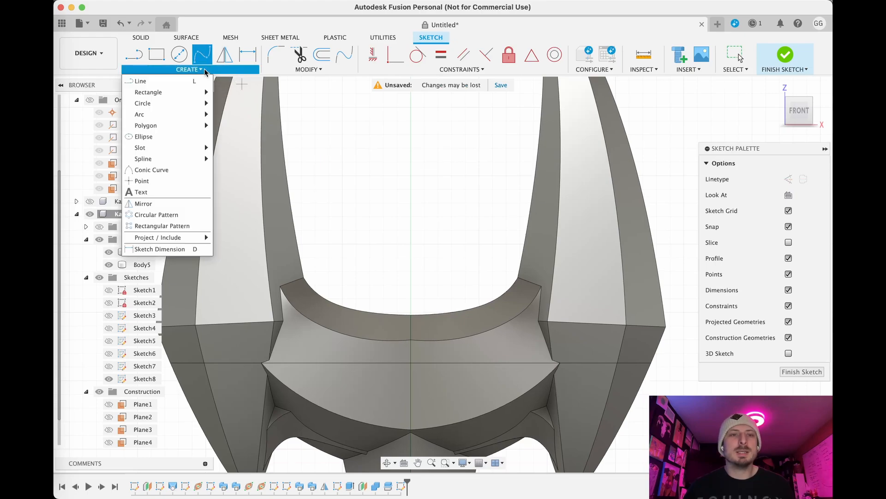
mouse_move(183, 115)
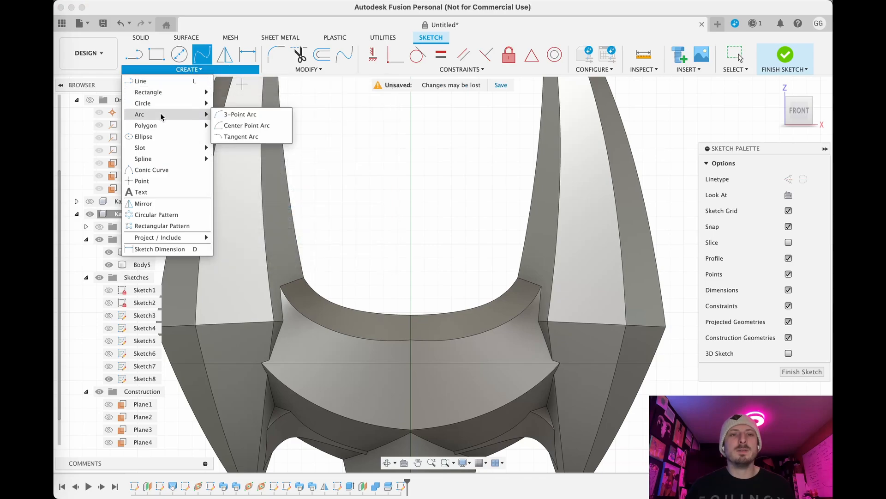
click(252, 116)
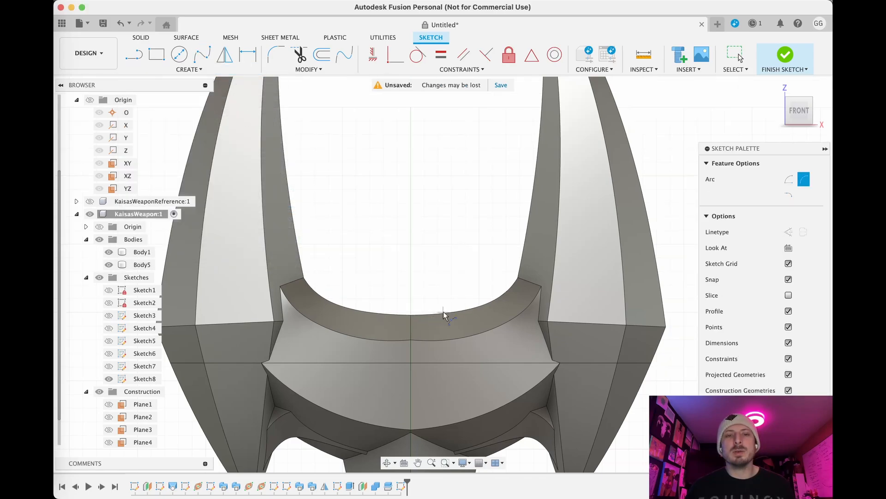
scroll(336, 247, down, 5)
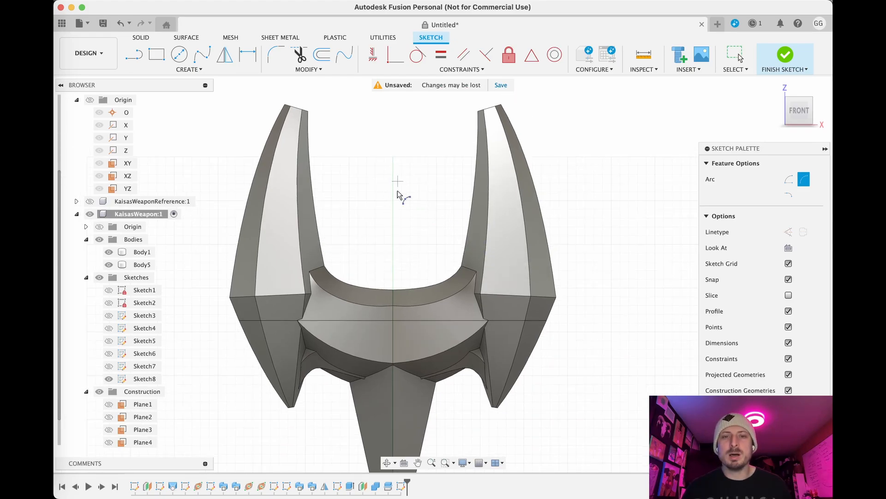
key(Escape)
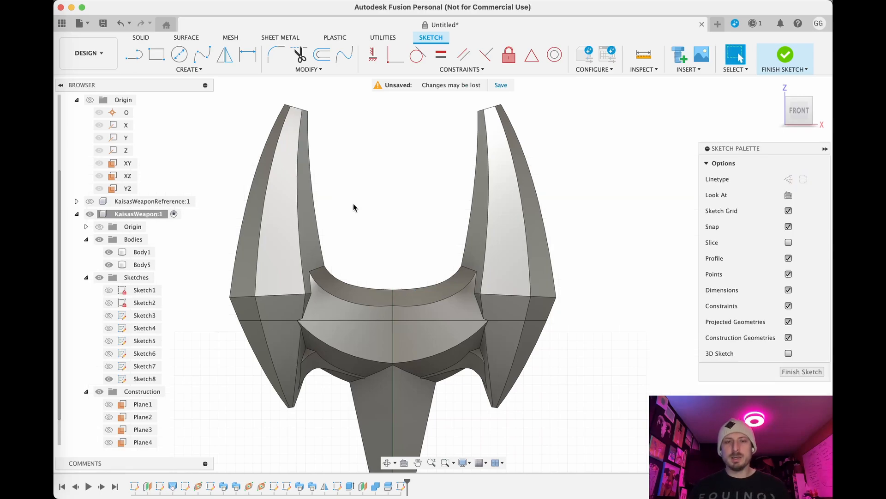
Project the two upper inner corner points where the bridge meets the blades into the sketch
key(p)
scroll(338, 260, up, 5)
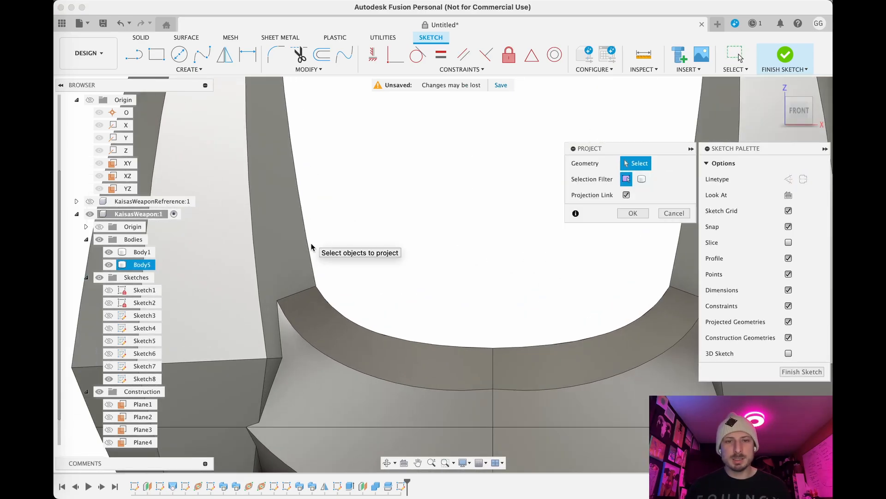
click(316, 287)
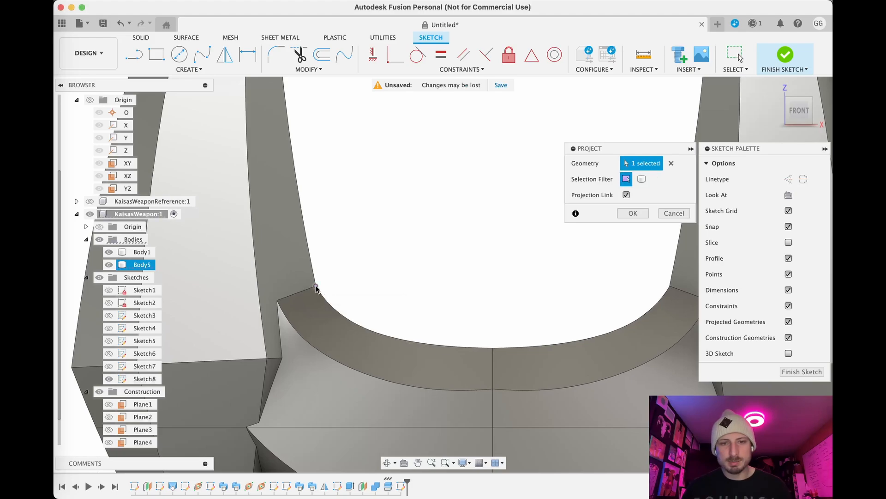
click(670, 286)
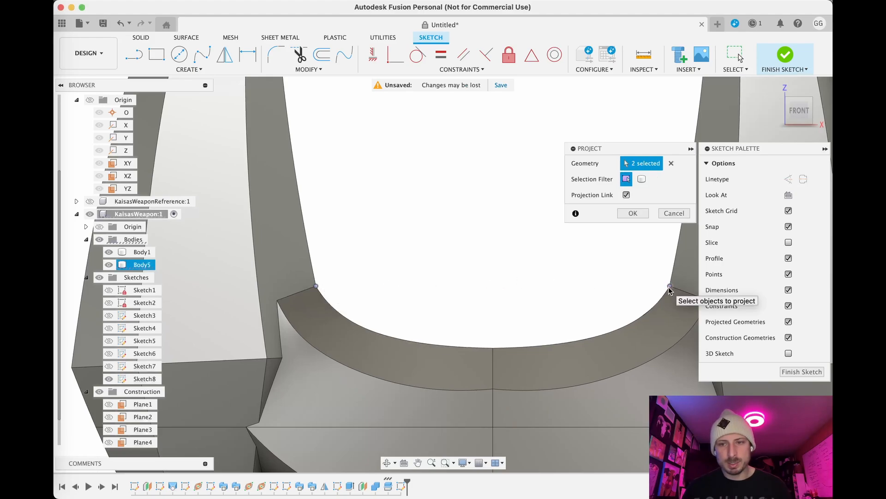
scroll(570, 281, down, 5)
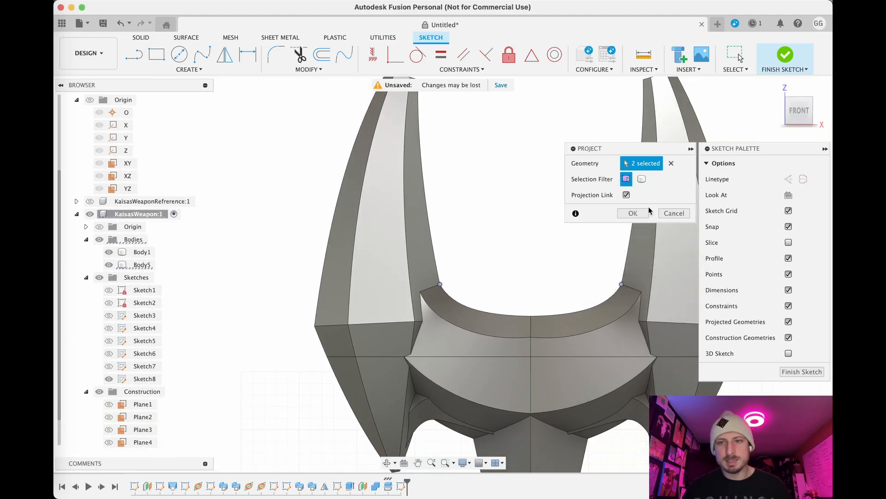
click(633, 213)
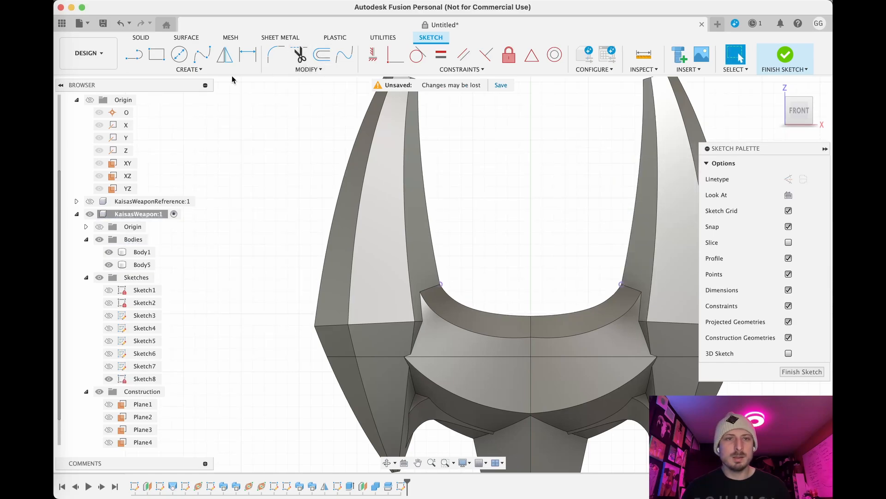
Draw a 3-point arc between the two projected points, bulging upward above the bridge, and finish the sketch
click(208, 72)
click(240, 114)
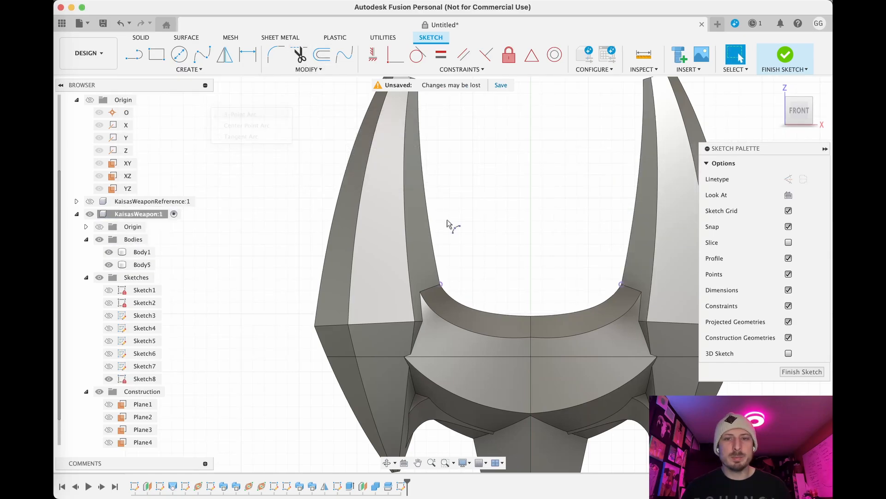
click(441, 284)
click(621, 285)
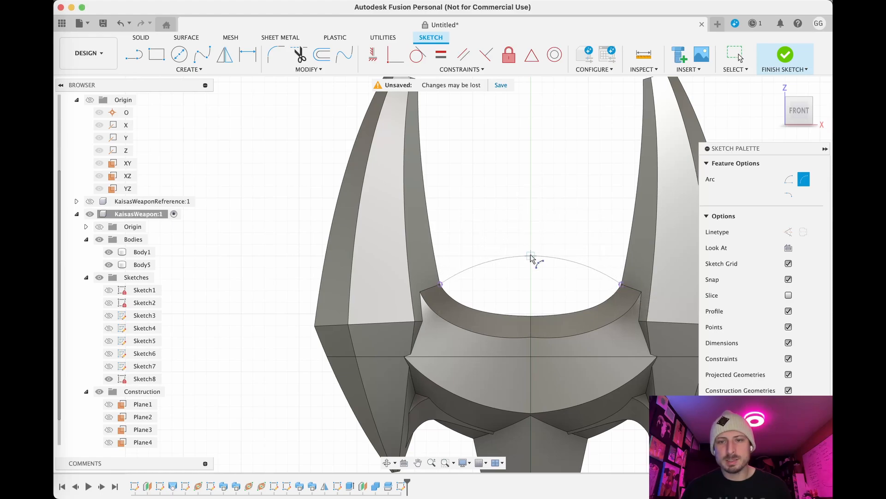
click(530, 245)
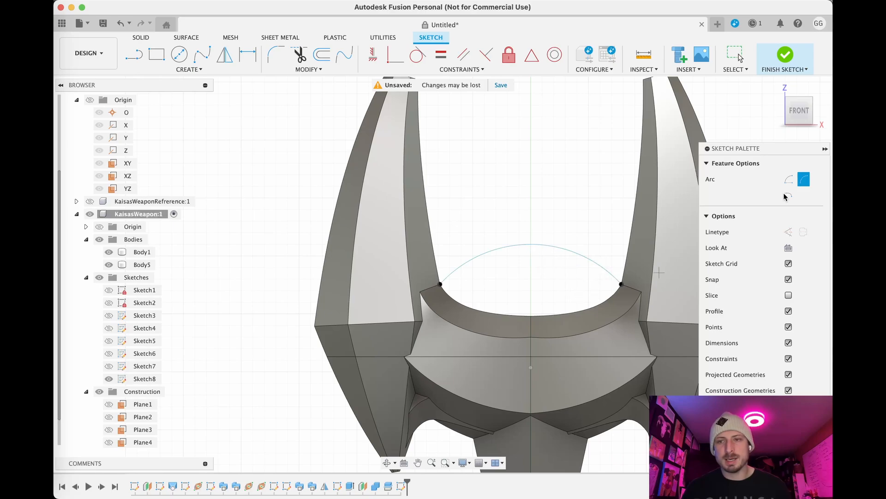
click(785, 54)
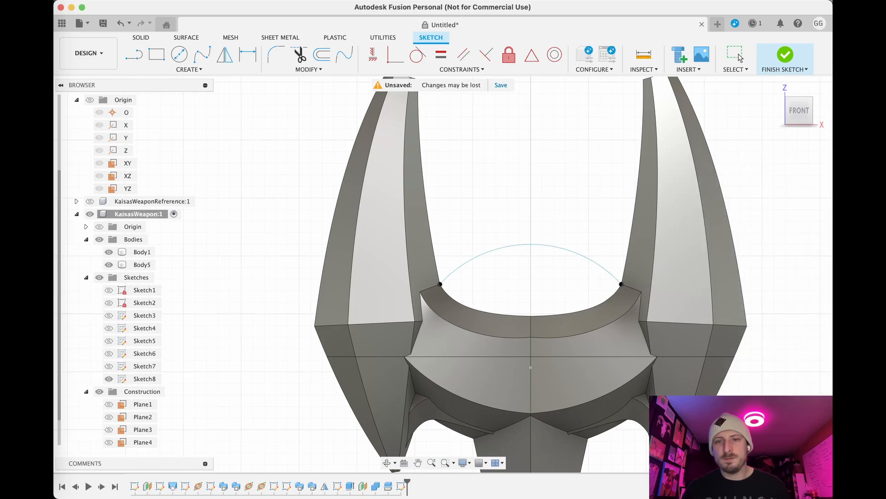
Create a construction plane along the arc path at a proportional distance of 0.5
scroll(517, 172, down, 3)
middle_drag(527, 168, 459, 139)
scroll(483, 152, up, 3)
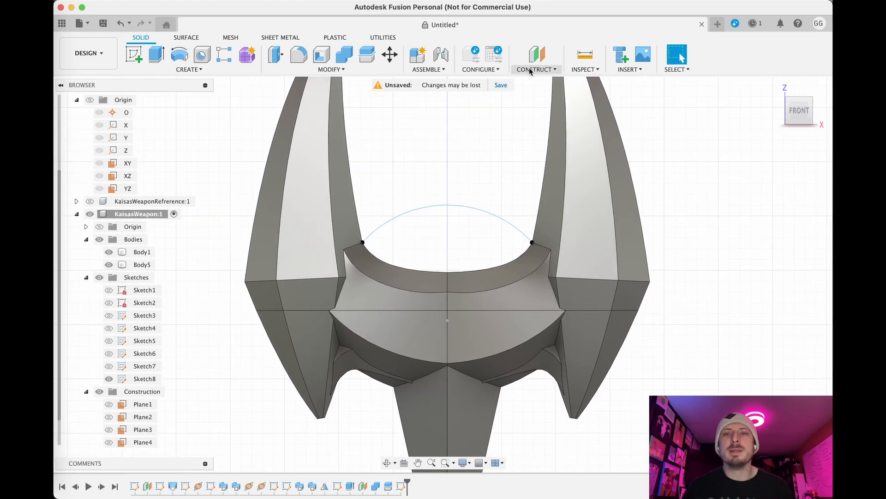
click(535, 69)
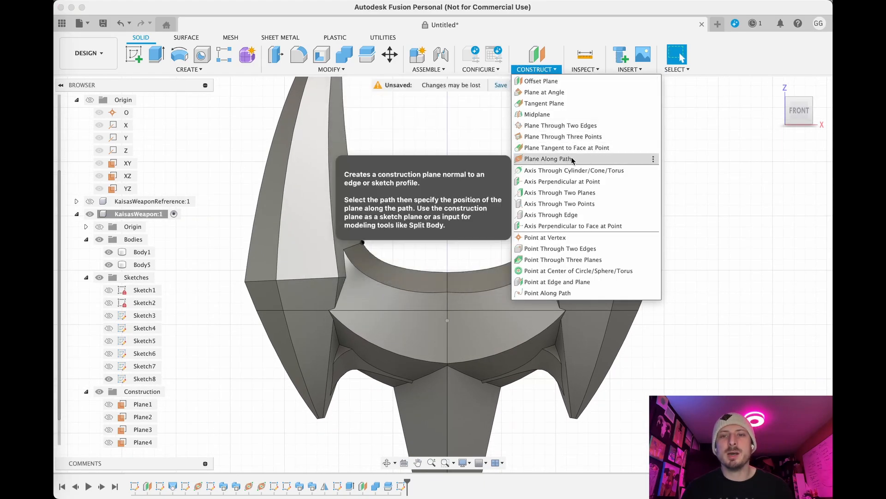
click(571, 159)
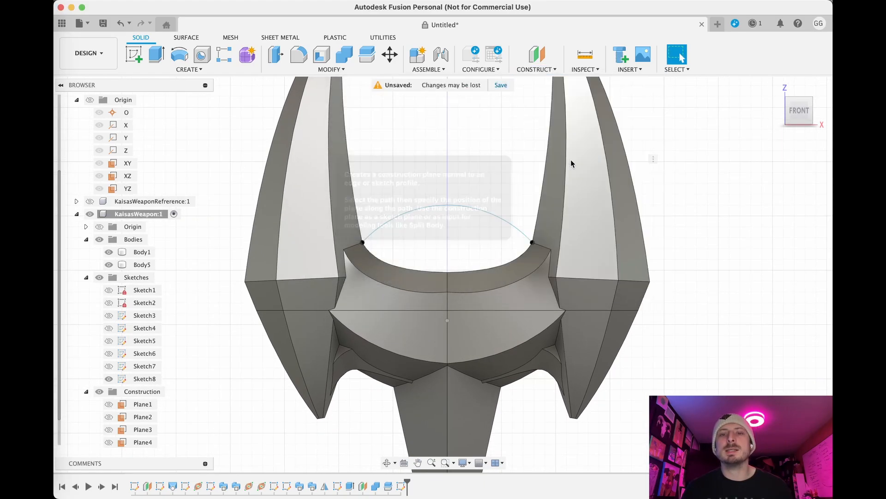
click(455, 206)
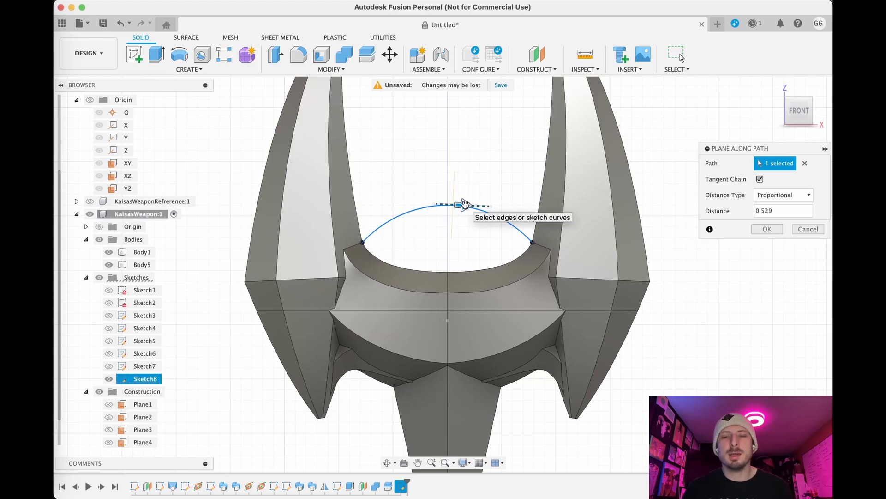
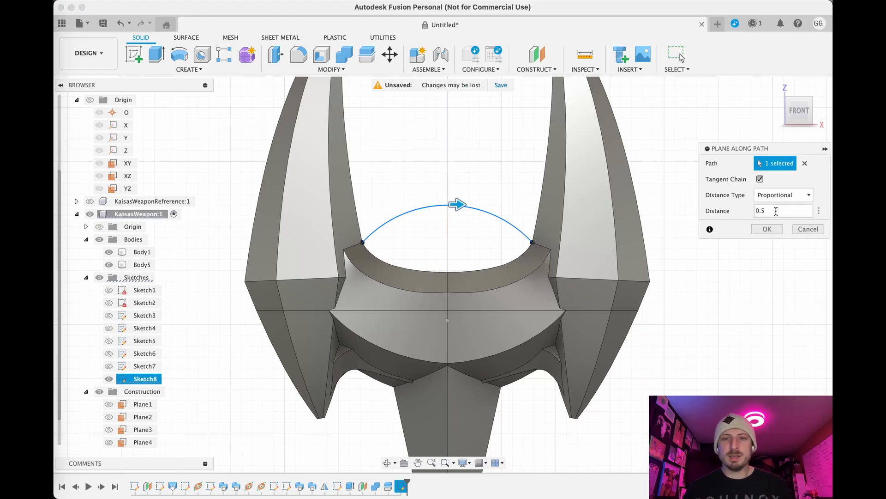
click(769, 230)
Sketch a 25 mm diameter circle centred on the arc on the new path plane, and finish the sketch
mouse_move(471, 167)
shift+middle_down()
mouse_move(492, 168)
mouse_move(481, 172)
shift+middle_up()
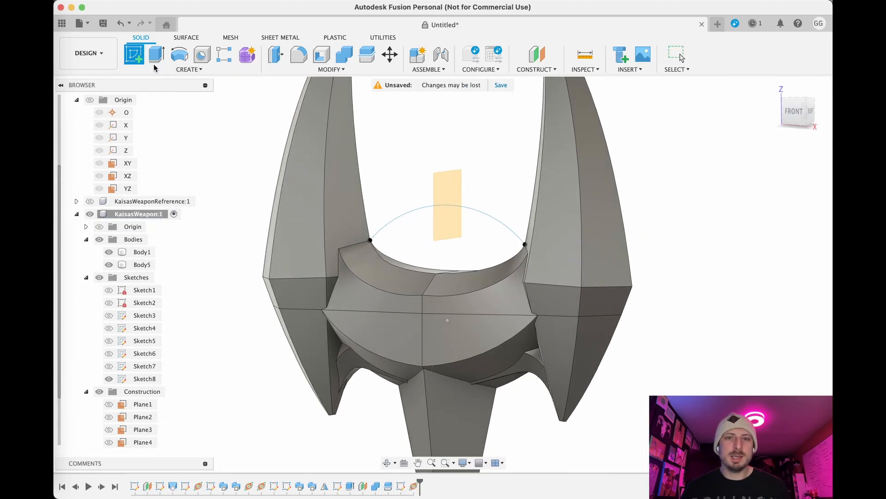
click(461, 185)
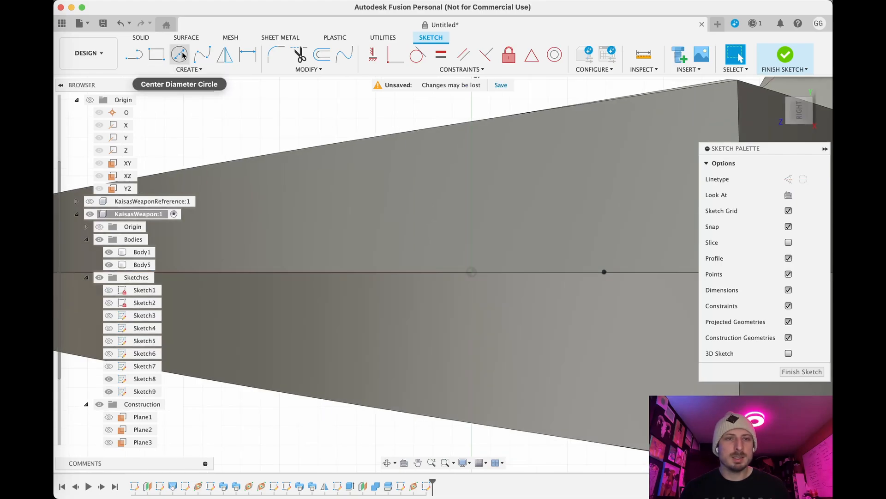
click(180, 55)
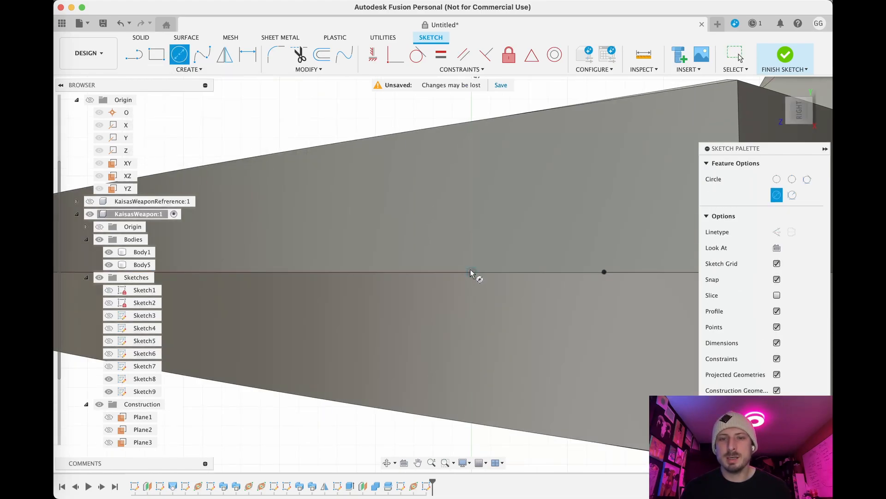
click(472, 272)
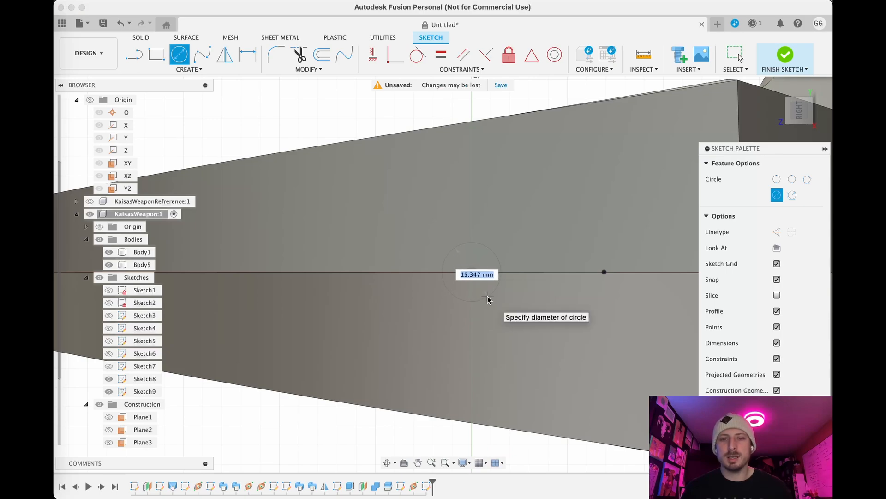
text(2)
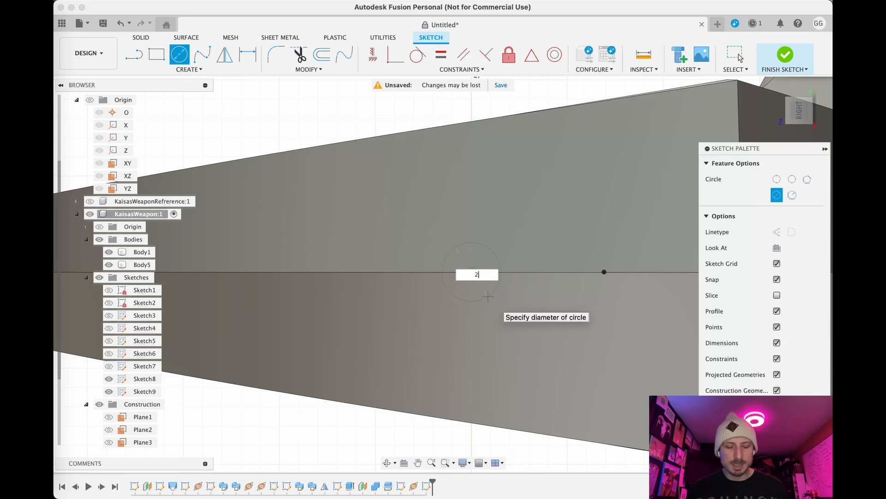
text(5)
key(Return)
key(Escape)
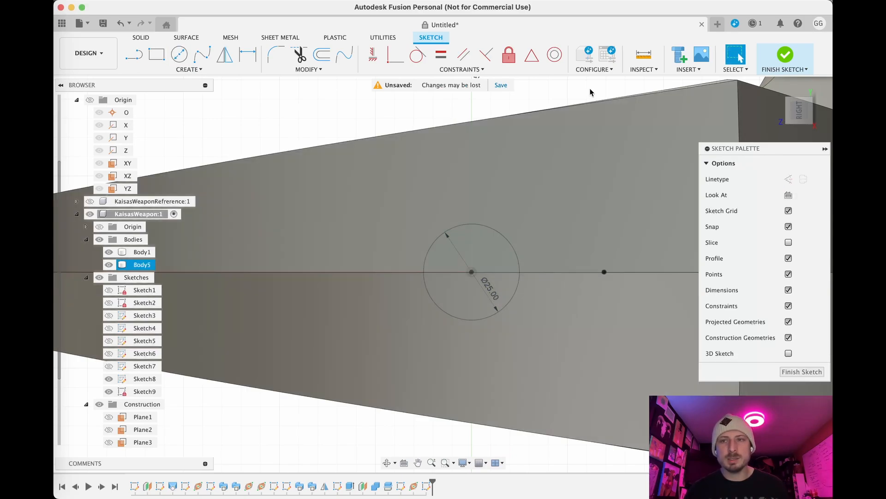
scroll(575, 204, down, 3)
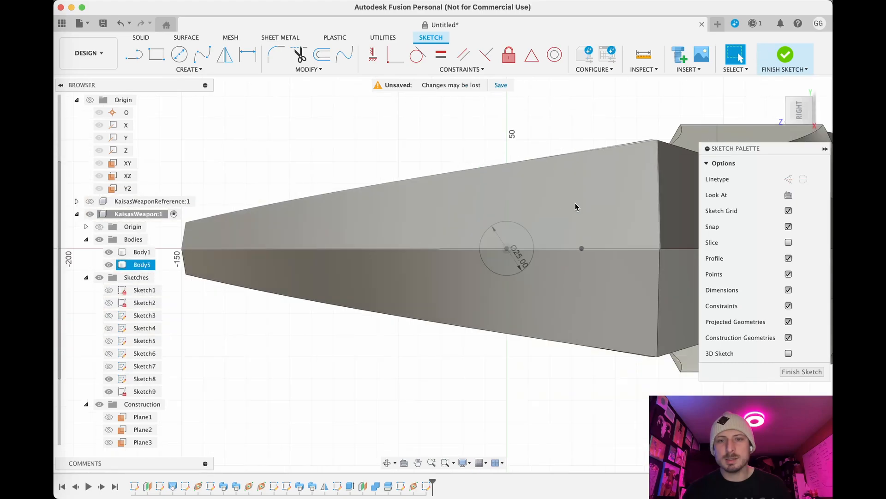
click(785, 54)
Set up a single-path Sweep of the circle profile along the arc with the Join operation
scroll(562, 155, down, 2)
shift+middle_drag(558, 140, 502, 147)
middle_drag(664, 210, 423, 115)
click(189, 69)
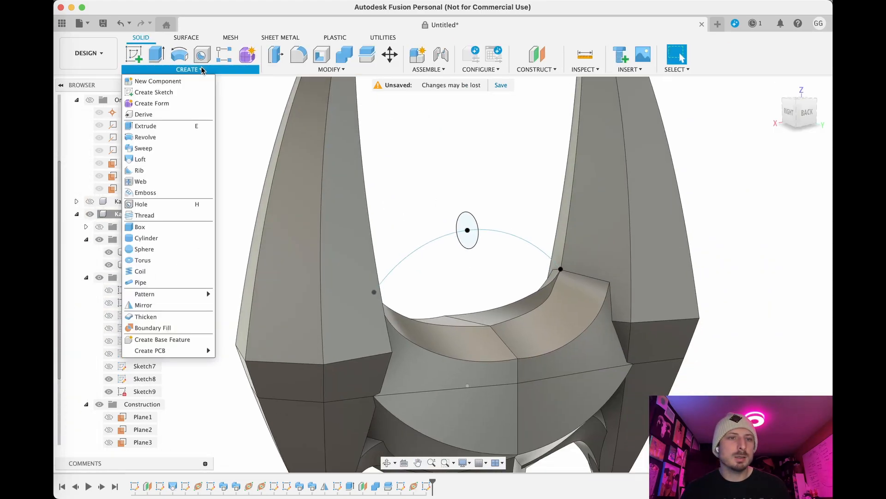
click(165, 148)
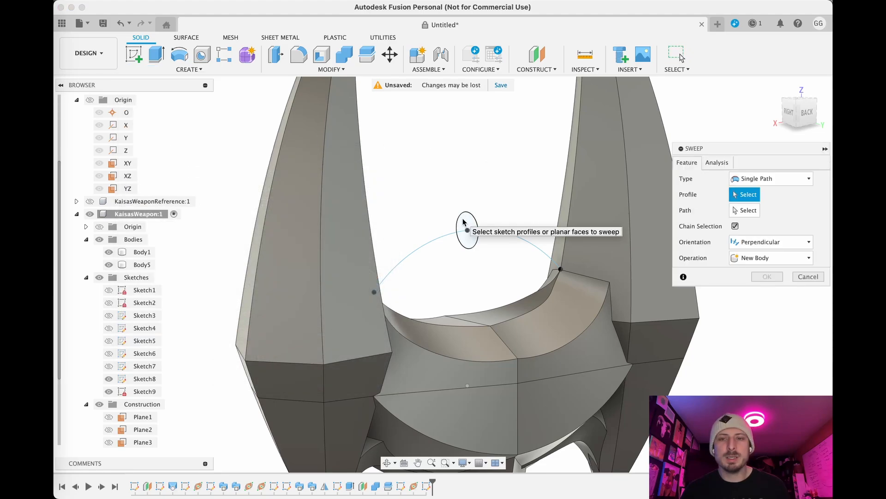
click(464, 222)
click(744, 210)
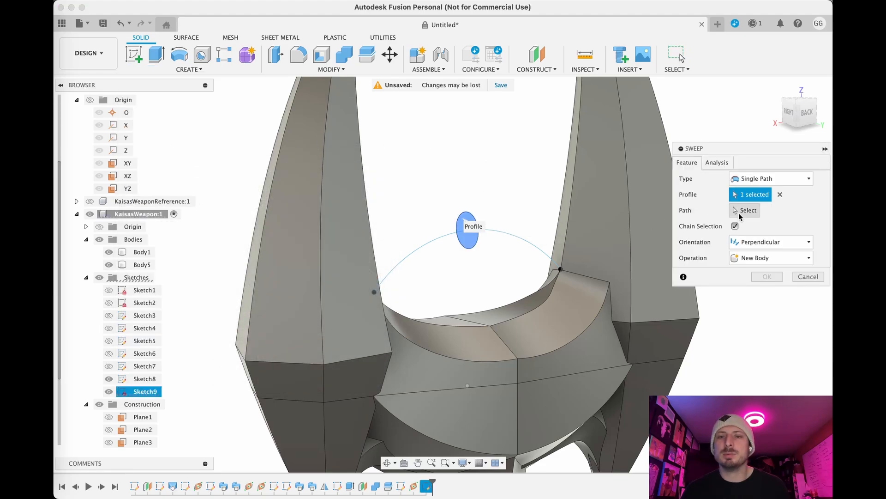
click(506, 236)
shift+middle_drag(519, 176, 496, 181)
click(775, 321)
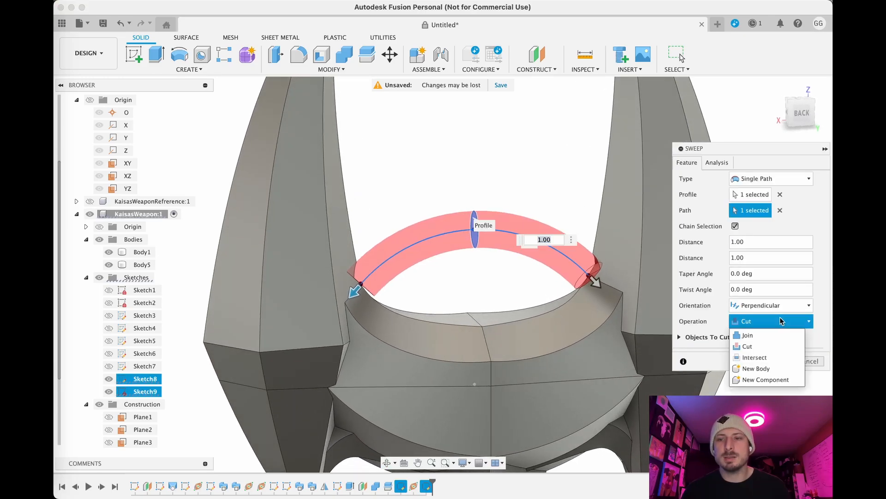
click(766, 334)
Extend the second end of the handle sweep to a distance of about 1.2 so it reaches into the blade
drag(599, 282, 606, 294)
scroll(559, 301, down, 3)
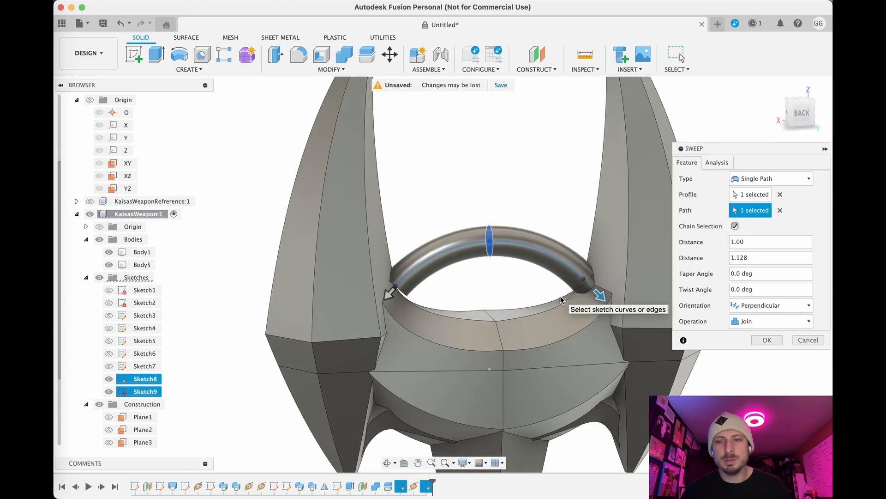
scroll(507, 268, up, 5)
drag(507, 245, 512, 252)
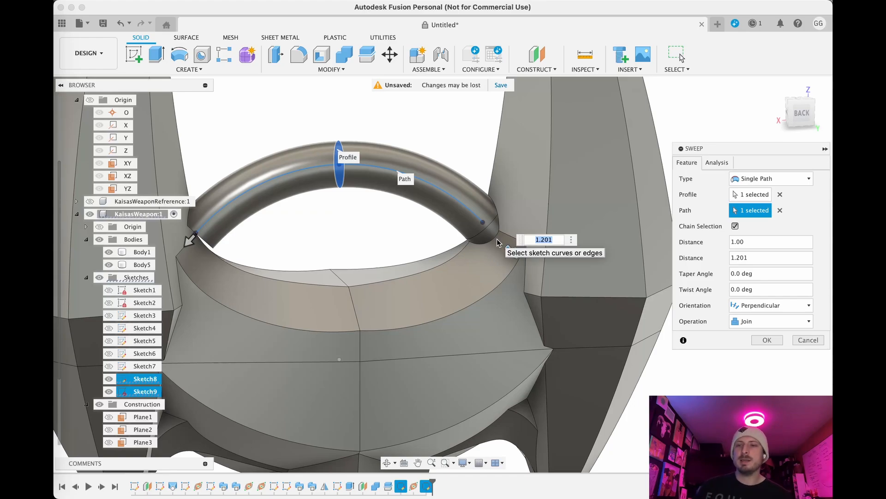
Set the handle sweep's taper angle to -2 degrees
click(736, 274)
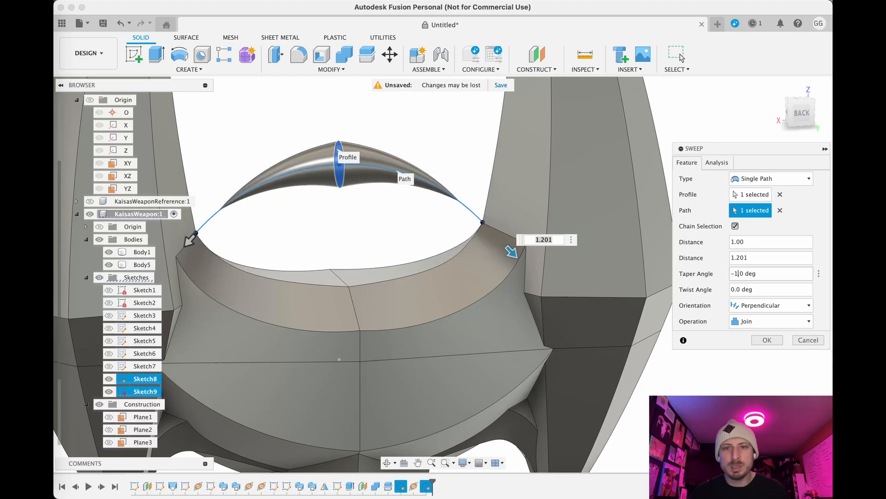
text(.)
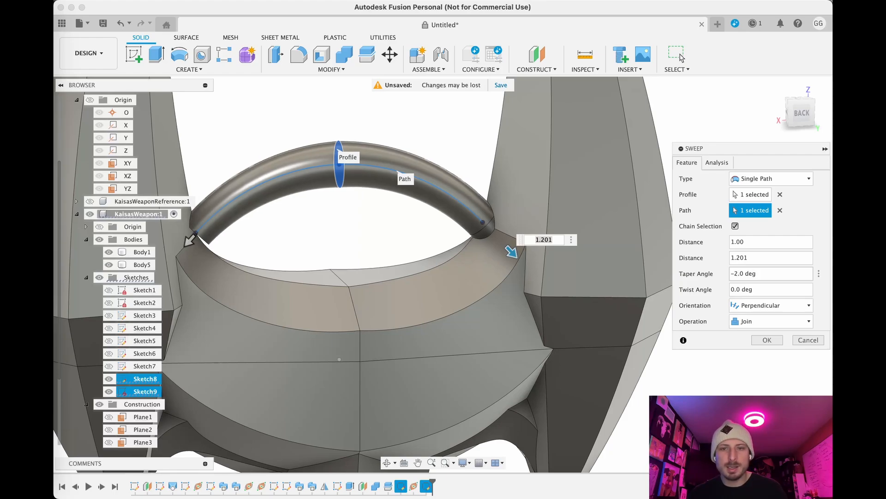
text(3)
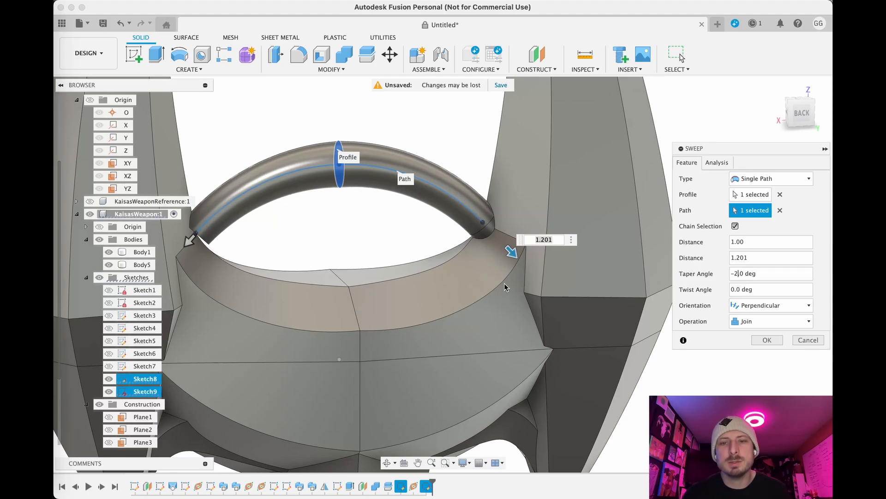
Set both sweep distances to 1.2 and complete the joined handle
click(752, 257)
click(751, 242)
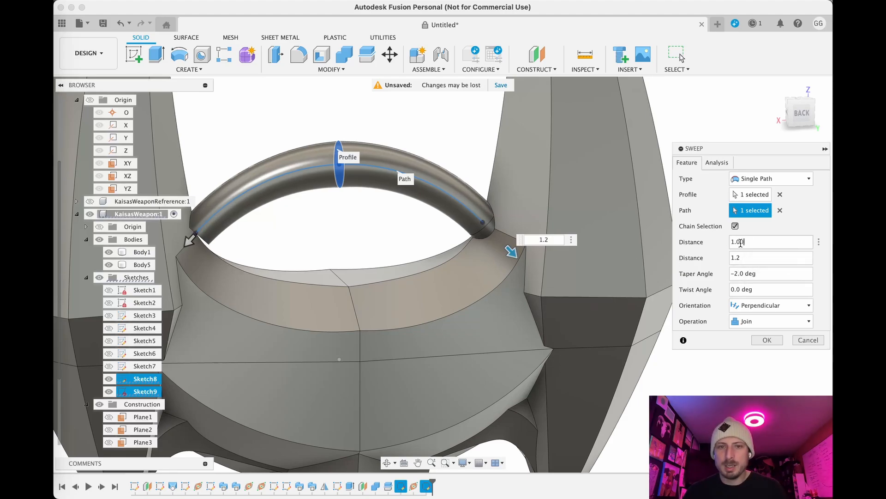
key(BackSpace)
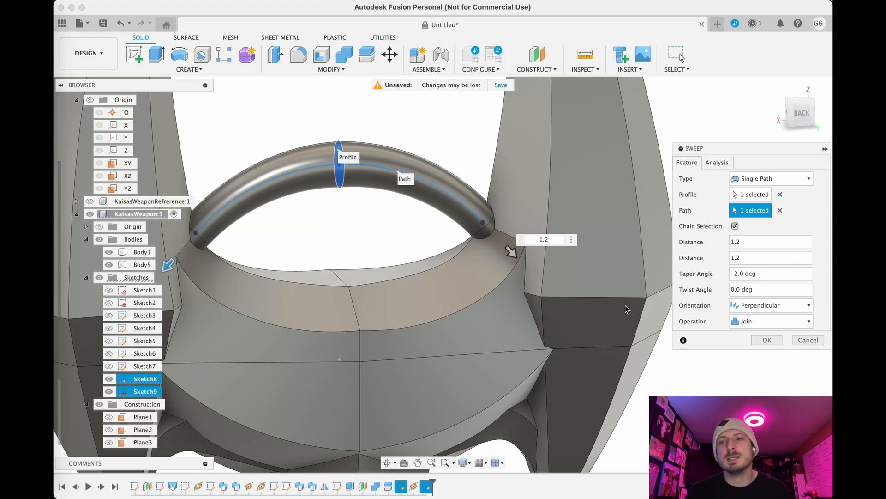
click(767, 340)
scroll(489, 313, down, 10)
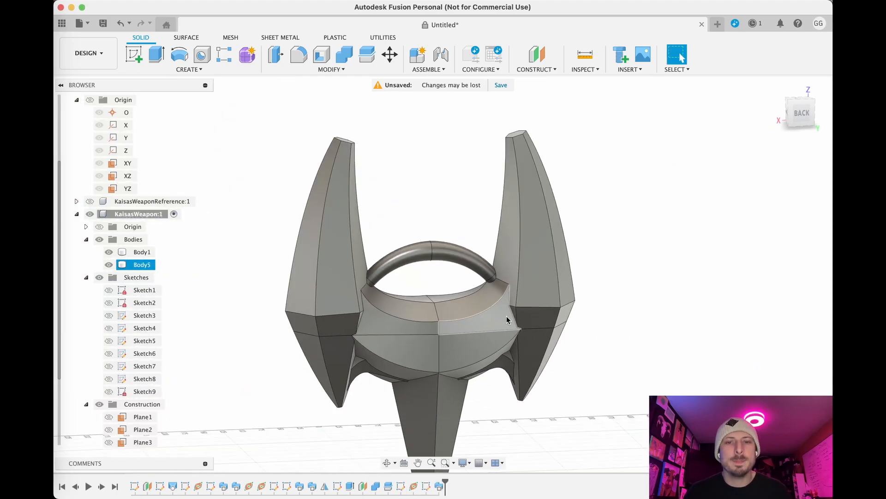
Toggle Body5's visibility to check which part of the weapon it covers, and examine the model from behind
shift+middle_drag(689, 390, 665, 383)
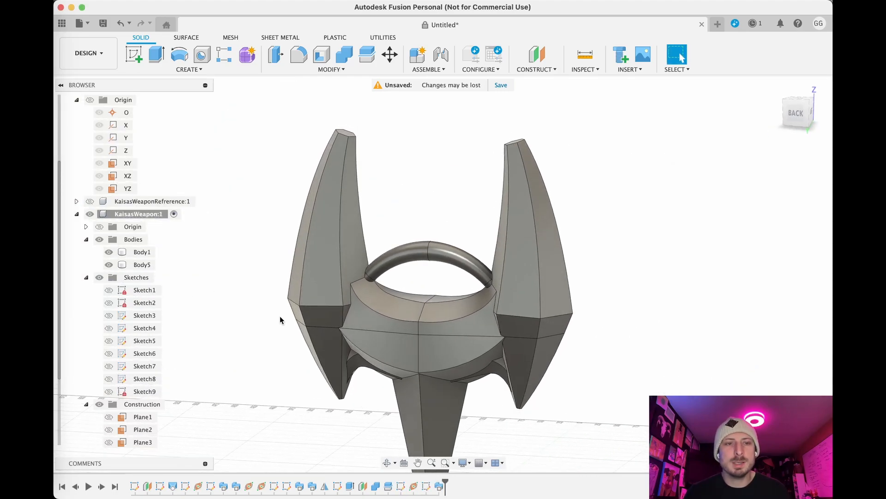
click(109, 267)
click(109, 267)
click(109, 267)
click(109, 267)
click(109, 267)
click(109, 266)
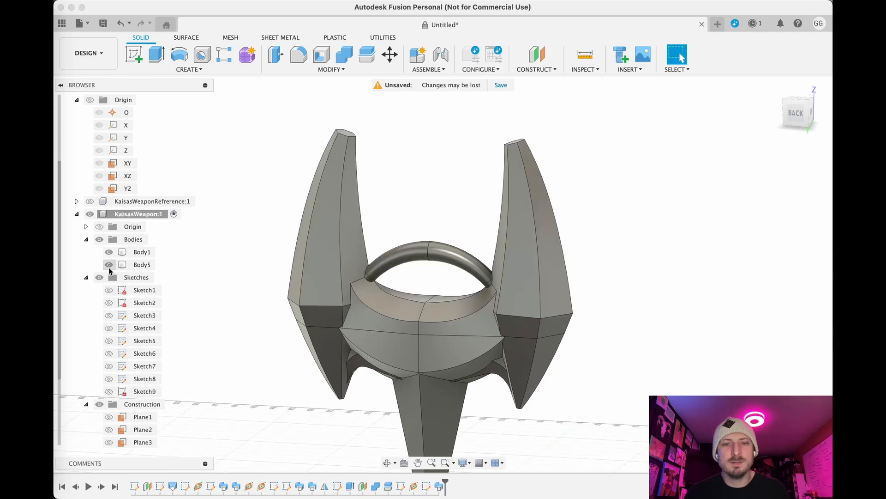
shift+middle_drag(274, 391, 253, 324)
shift+middle_drag(272, 366, 228, 309)
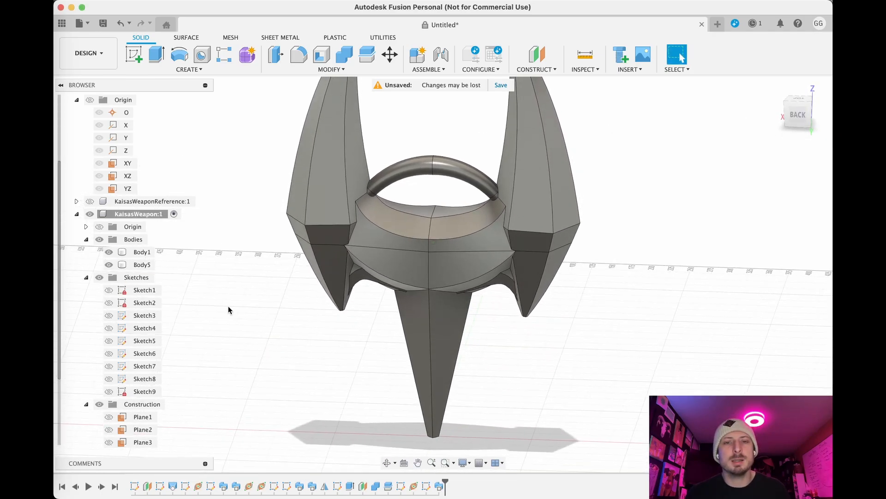
Hide Body5 so that only the lower half, Body1, remains shown
click(100, 239)
click(99, 239)
click(108, 265)
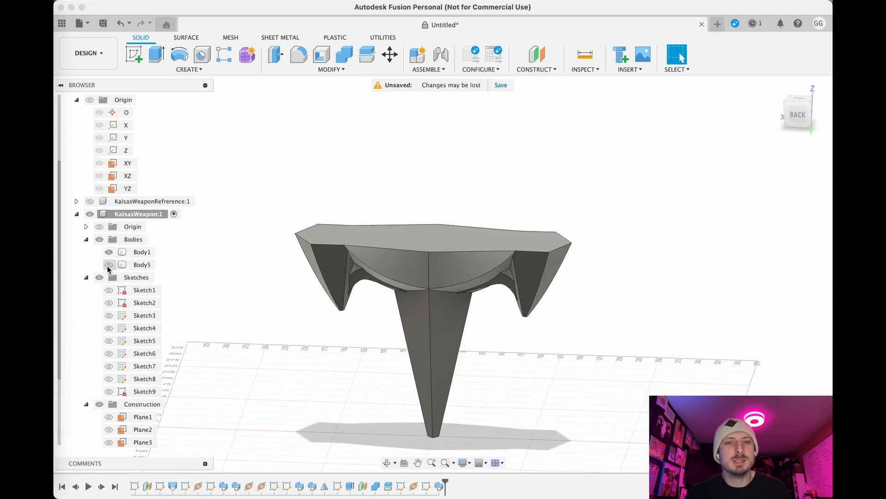
shift+middle_drag(295, 165, 328, 171)
Set up a Shell on Body1 that removes its flat cut face, with an inside thickness of 4 mm
click(322, 55)
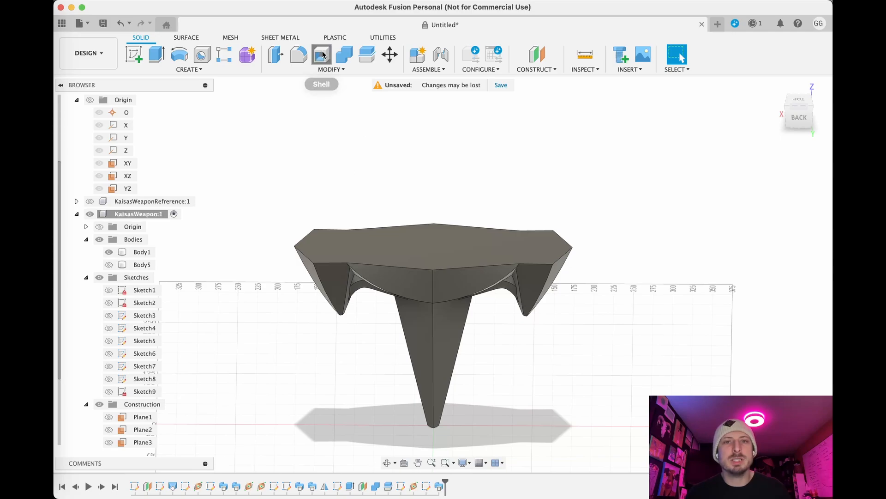
shift+middle_drag(459, 164, 455, 214)
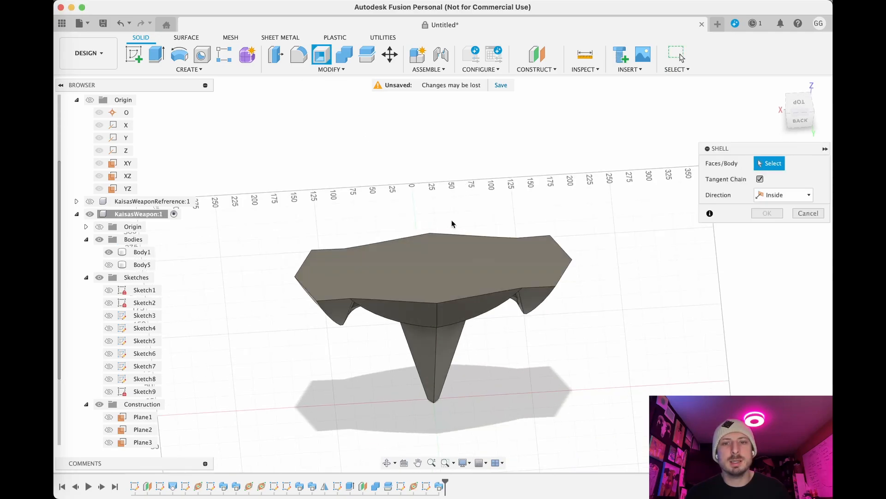
scroll(441, 275, up, 4)
click(441, 272)
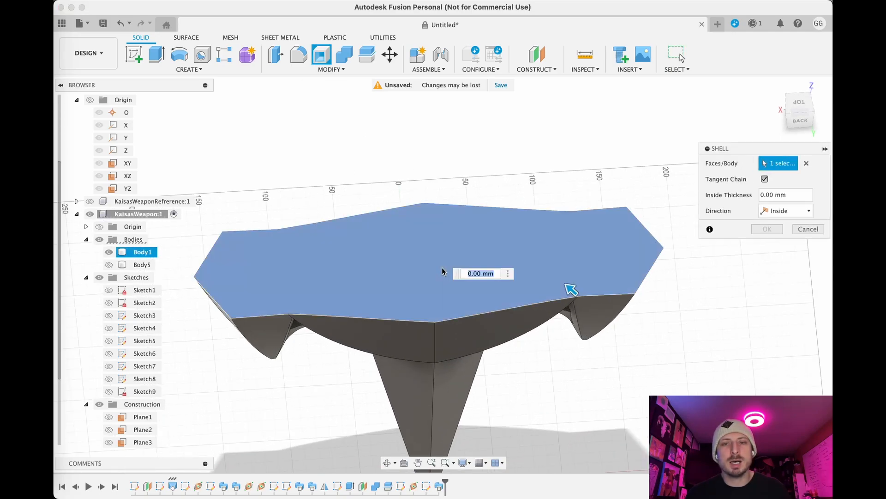
shift+middle_drag(556, 153, 551, 149)
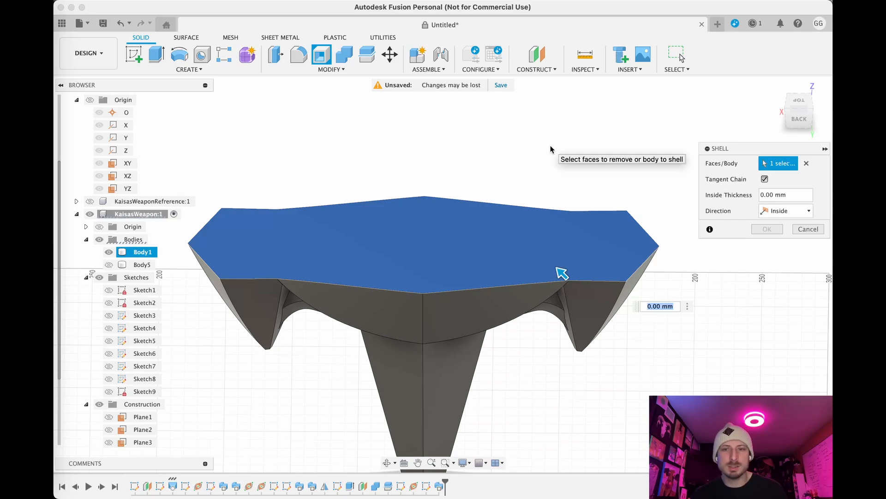
text(4)
key(Return)
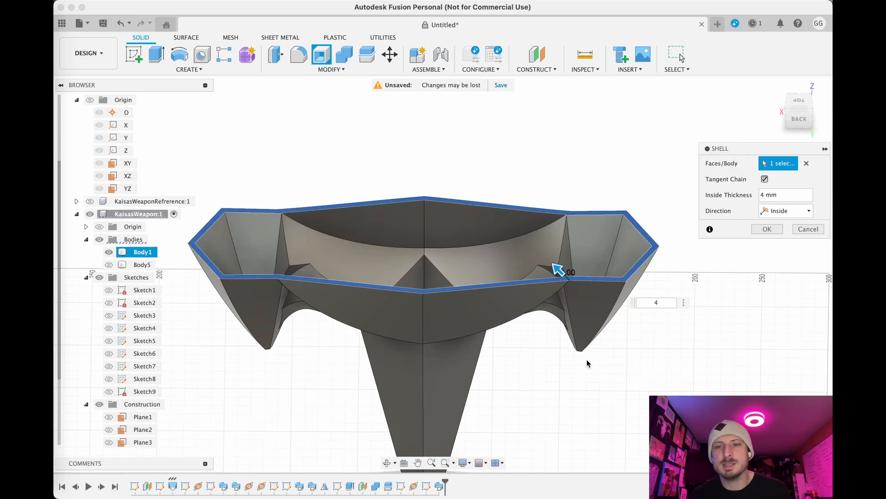
Inspect the hollowed interior of the shell preview and accept the 4 mm shell on Body1
shift+middle_drag(548, 376, 531, 389)
scroll(430, 367, up, 3)
scroll(430, 367, up, 2)
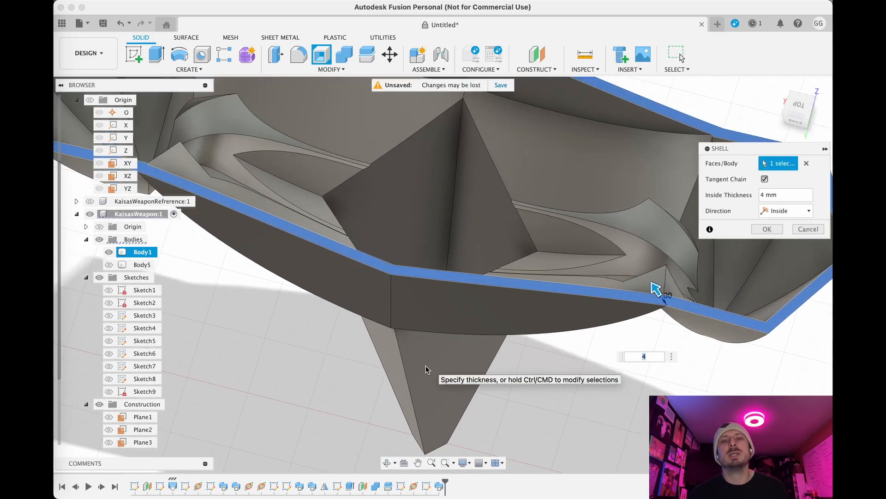
scroll(264, 360, down, 3)
shift+middle_drag(299, 353, 318, 342)
scroll(317, 342, down, 3)
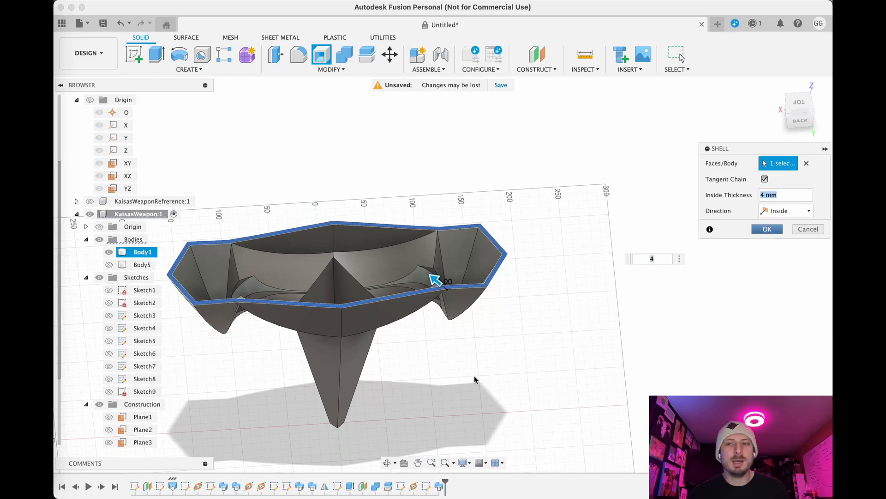
key(Return)
shift+middle_drag(469, 369, 418, 300)
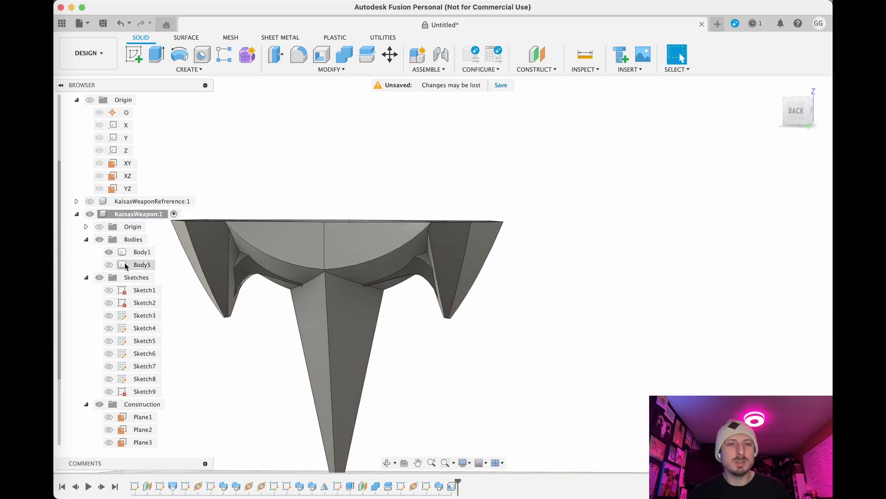
Hide Body1 and show Body5, turned to expose its flat underside
click(109, 252)
click(109, 264)
shift+middle_drag(342, 290, 373, 270)
Try to shell Body5 from its flat underside with an inside thickness of 4 mm
click(321, 54)
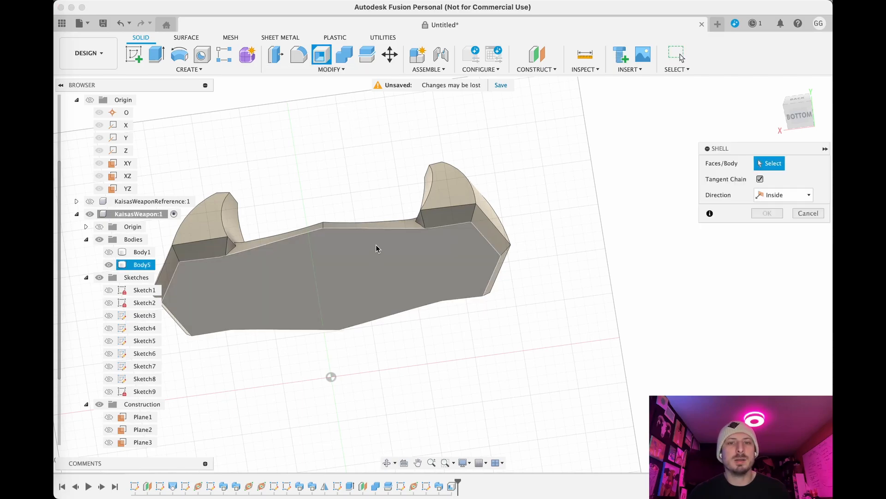
click(378, 265)
text(4)
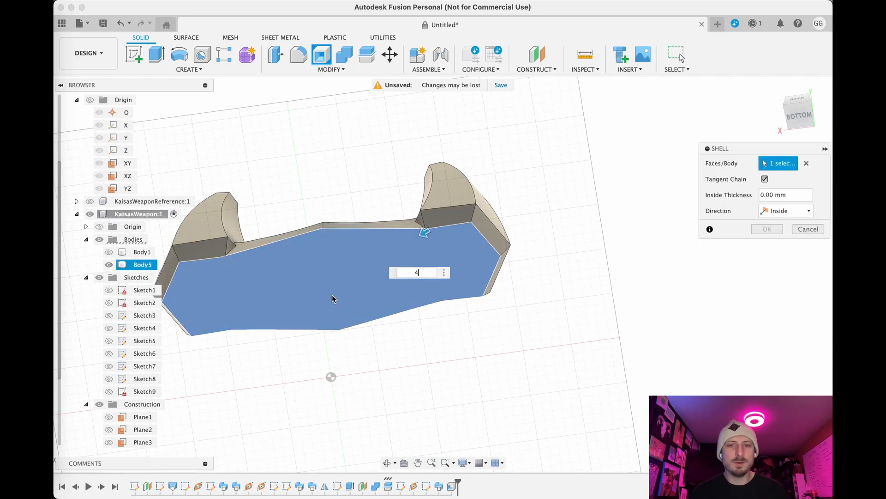
scroll(326, 307, up, 4)
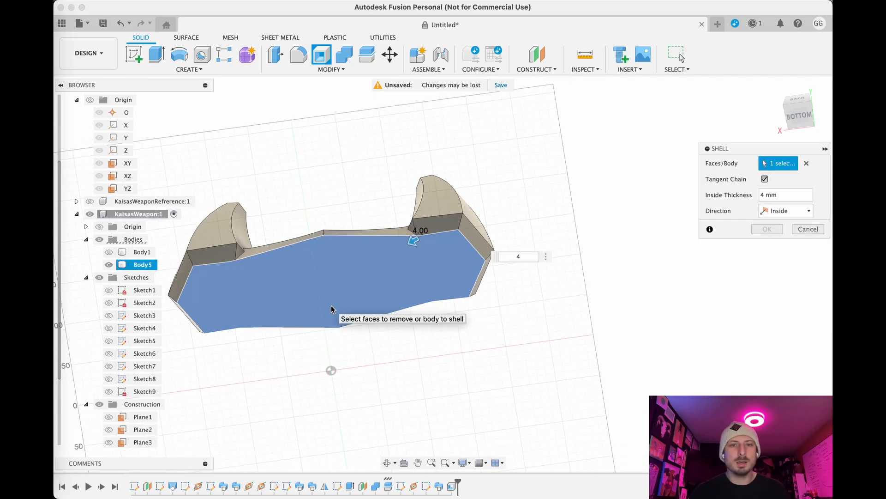
shift+middle_drag(412, 381, 418, 439)
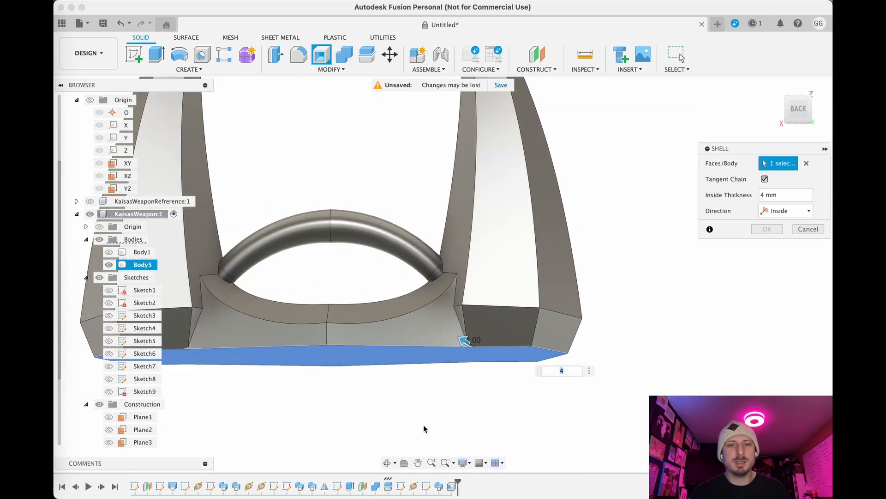
key(Escape)
Roll the design history back to just before the handle sweep
shift+middle_drag(369, 410, 379, 428)
right_click(438, 485)
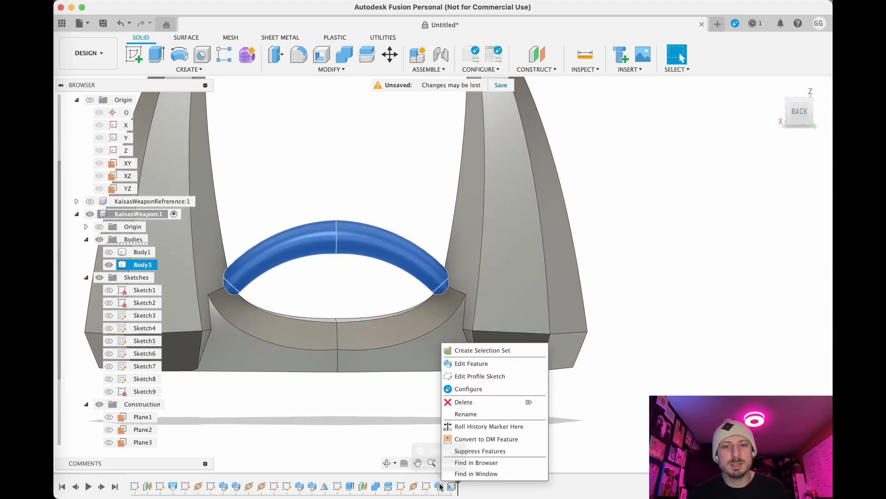
click(384, 458)
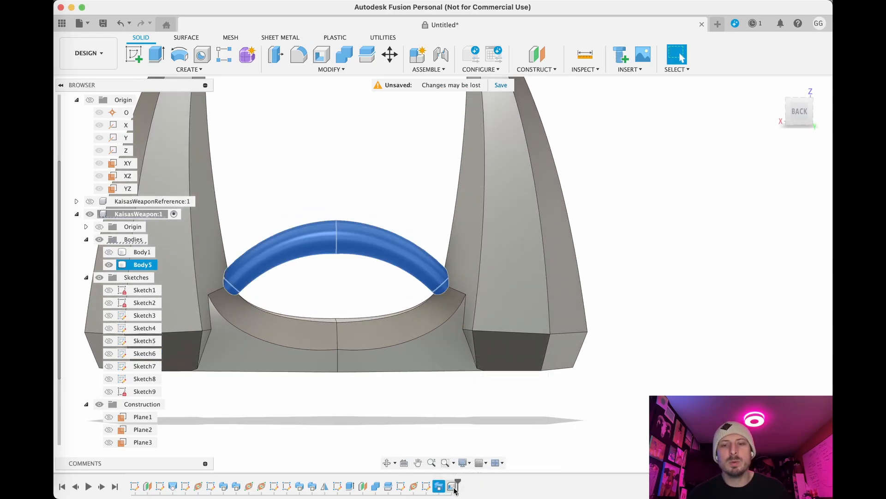
key(Escape)
drag(458, 481, 432, 484)
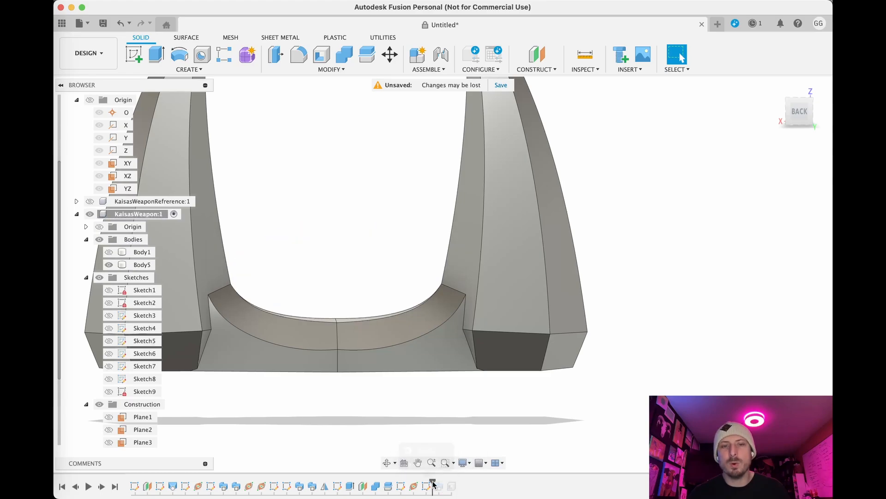
Try the 4 mm inside shell on Body5's flat underside again, with the handle sweep rolled back
scroll(346, 426, down, 2)
shift+middle_drag(346, 425, 359, 215)
click(321, 54)
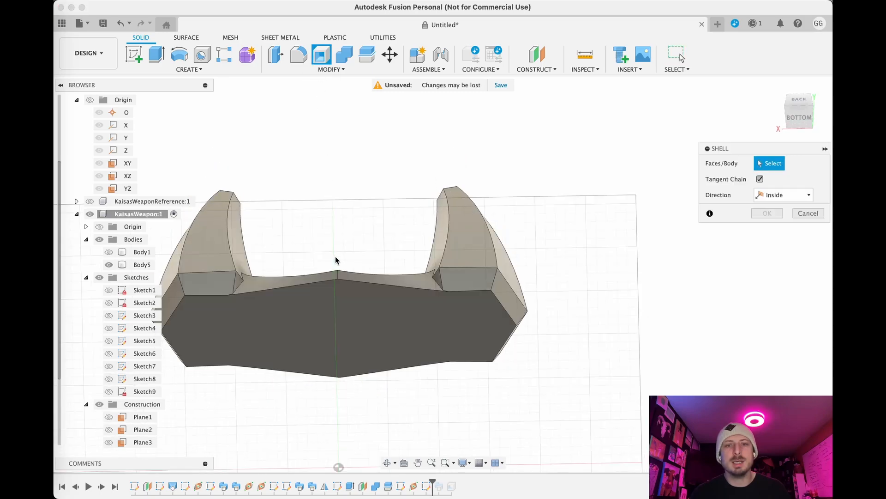
click(317, 322)
key(BackSpace)
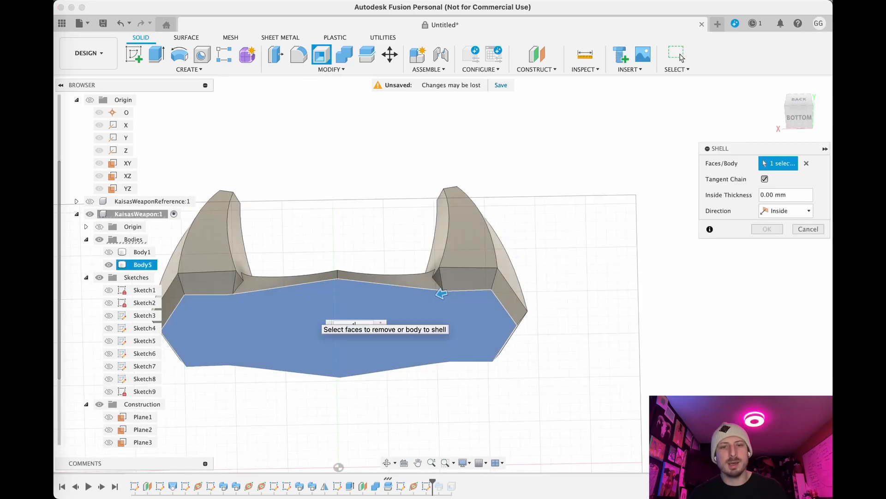
text(4)
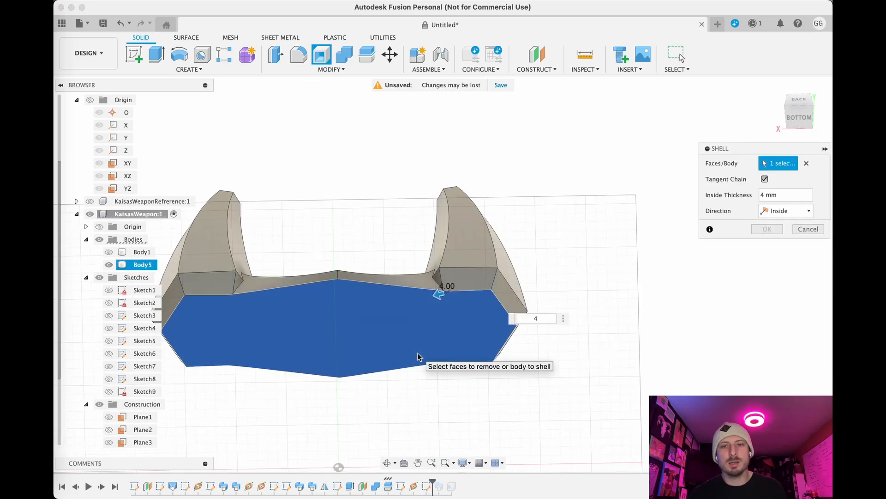
key(Return)
Try shelling Body5 from its flat underside with thinner inside thicknesses of 2 mm, 1 mm and 0.1 mm
mouse_move(597, 297)
shift+middle_down()
mouse_move(572, 380)
mouse_move(548, 380)
mouse_move(628, 370)
mouse_move(679, 386)
mouse_move(576, 382)
mouse_move(590, 376)
mouse_move(577, 372)
mouse_move(601, 309)
mouse_move(588, 271)
mouse_move(591, 287)
shift+middle_up()
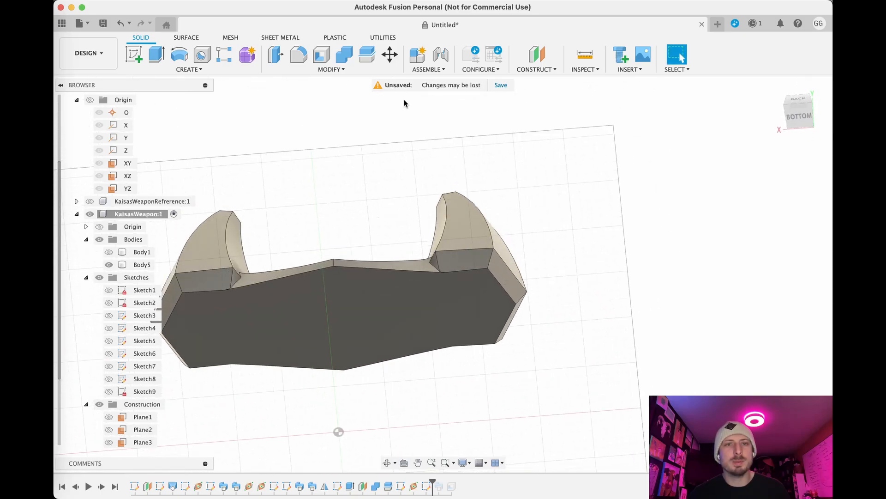
click(321, 54)
click(382, 324)
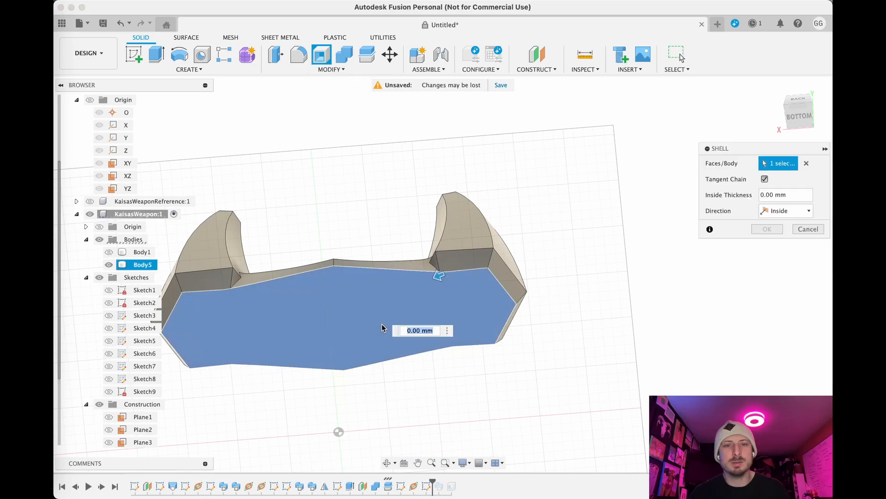
text(2)
key(Return)
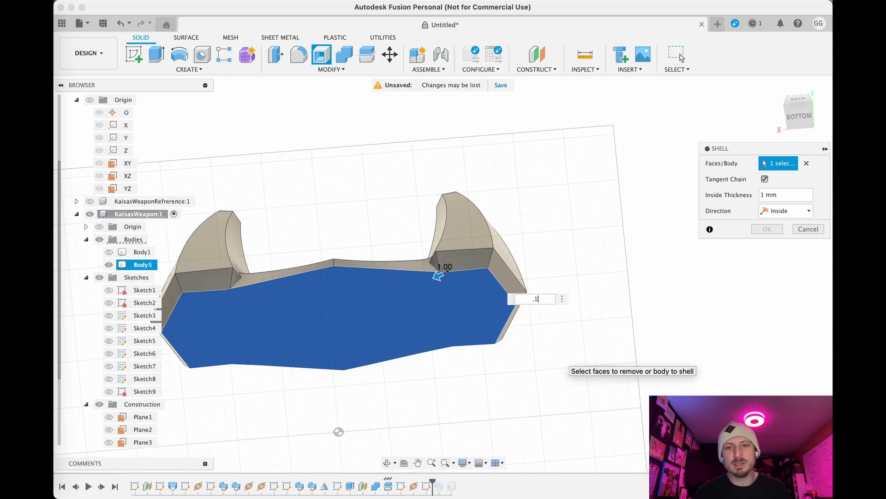
key(Return)
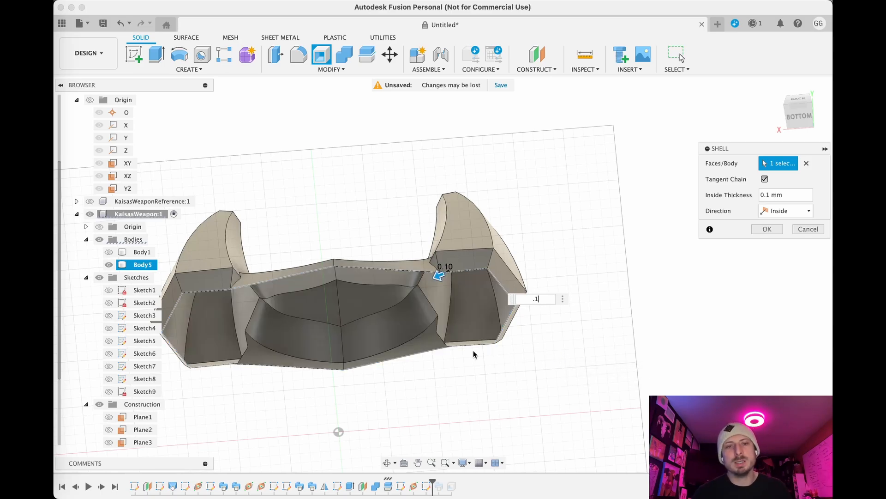
Examine the inner walls of the 0.1 mm shell preview on Body5 and cancel the shell
scroll(474, 352, up, 3)
shift+middle_drag(530, 369, 524, 402)
scroll(525, 403, up, 5)
scroll(525, 404, up, 2)
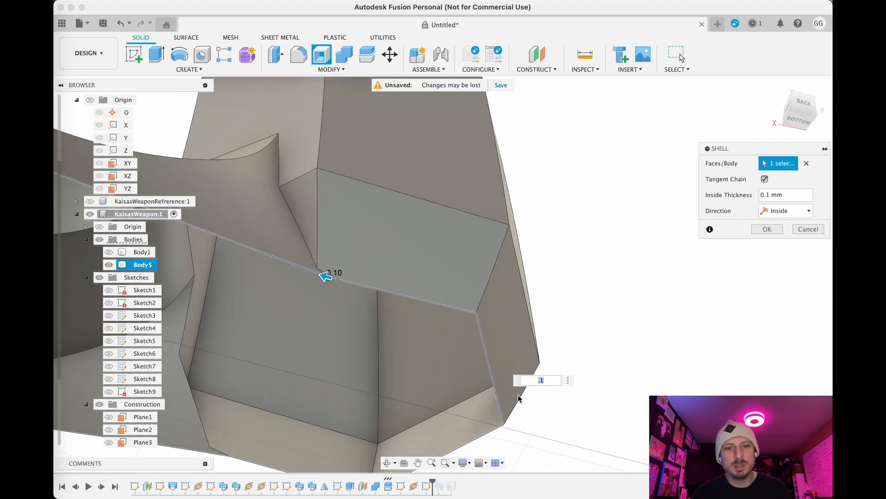
middle_drag(627, 302, 631, 243)
scroll(554, 296, down, 2)
shift+middle_drag(431, 343, 423, 393)
scroll(419, 387, down, 5)
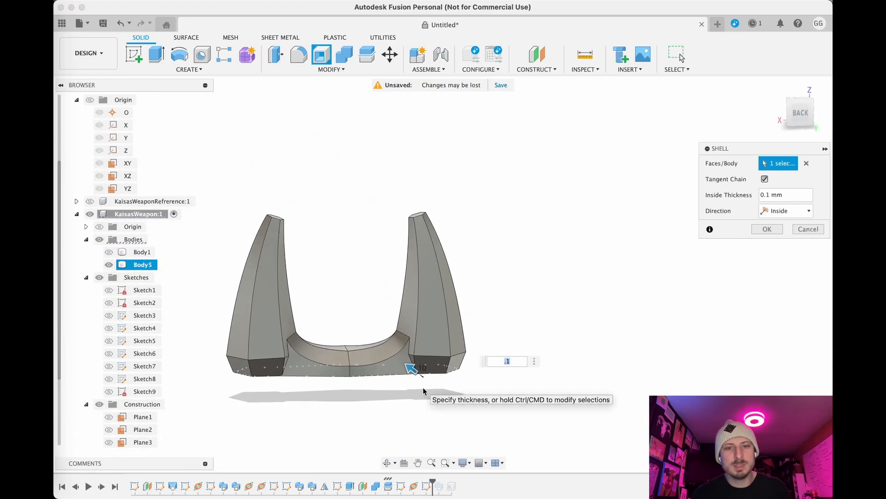
key(Escape)
Roll the design history forward to its end and show Body1 together with Body5
scroll(437, 401, down, 2)
shift+middle_drag(481, 424, 482, 424)
scroll(489, 372, up, 8)
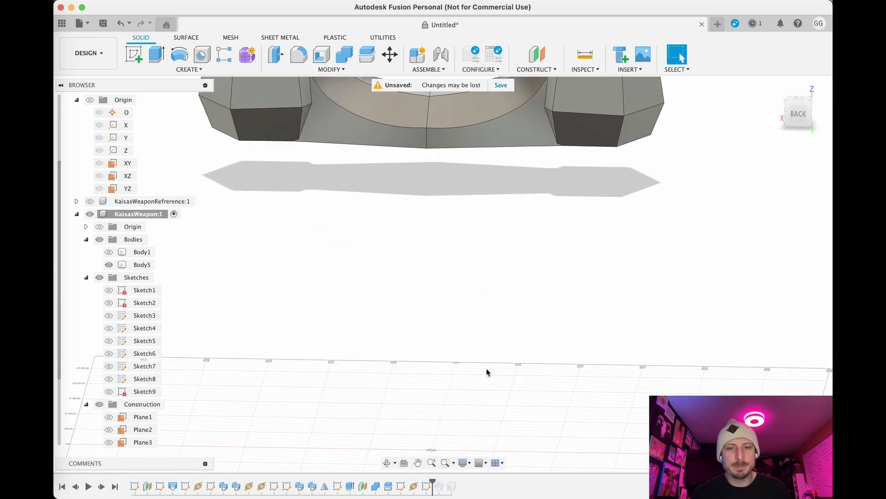
click(418, 463)
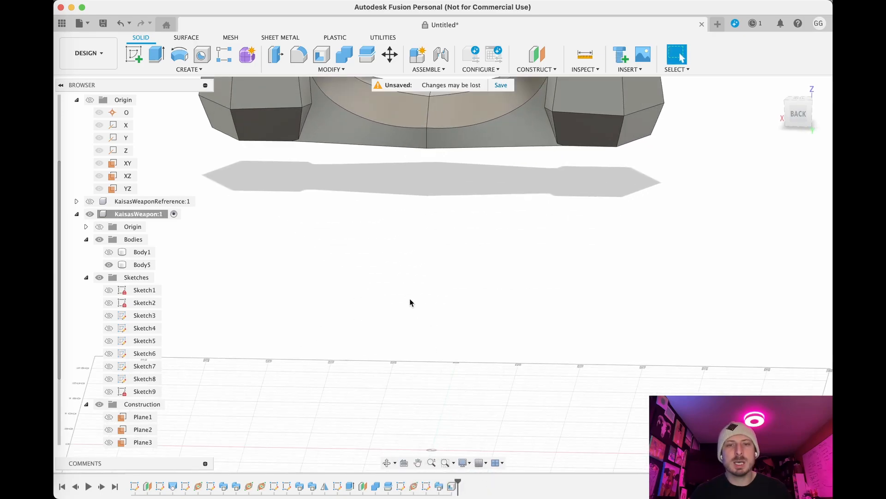
drag(415, 311, 414, 368)
middle_drag(414, 367, 419, 430)
shift+middle_drag(472, 396, 473, 383)
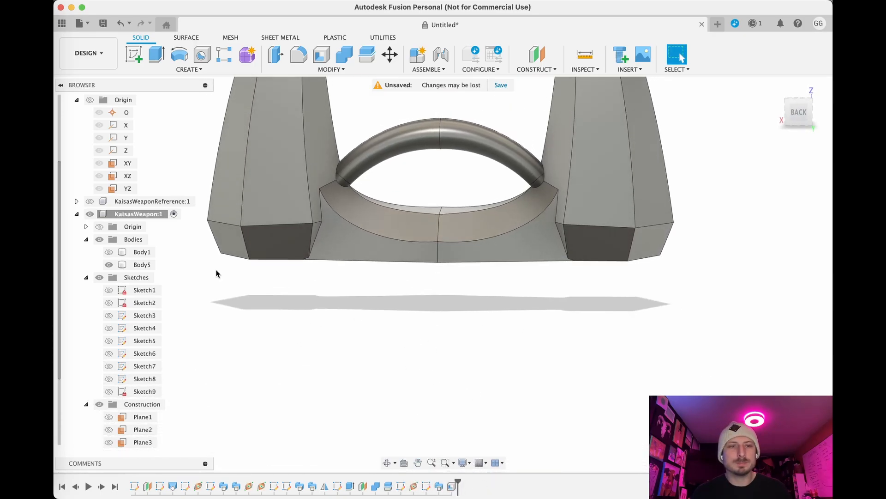
click(109, 252)
scroll(379, 389, down, 3)
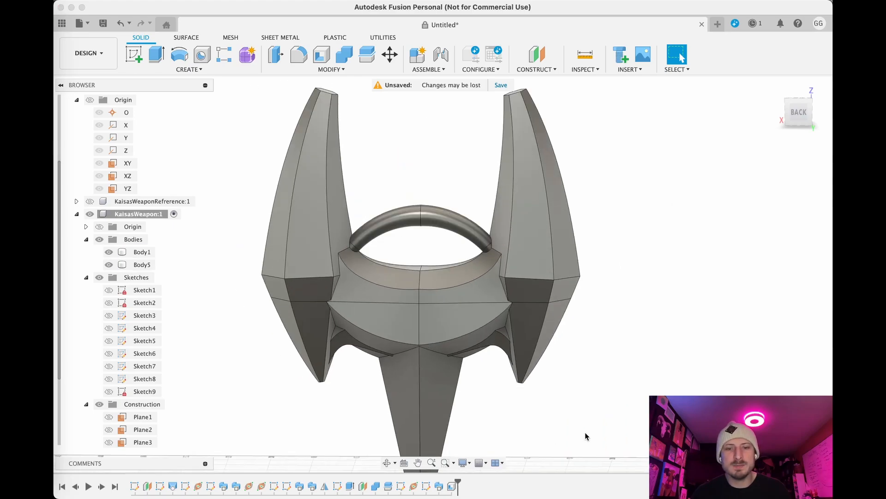
middle_drag(585, 435, 578, 389)
Edit the offset construction plane that splits the weapon and set its distance to 260 mm
key(Escape)
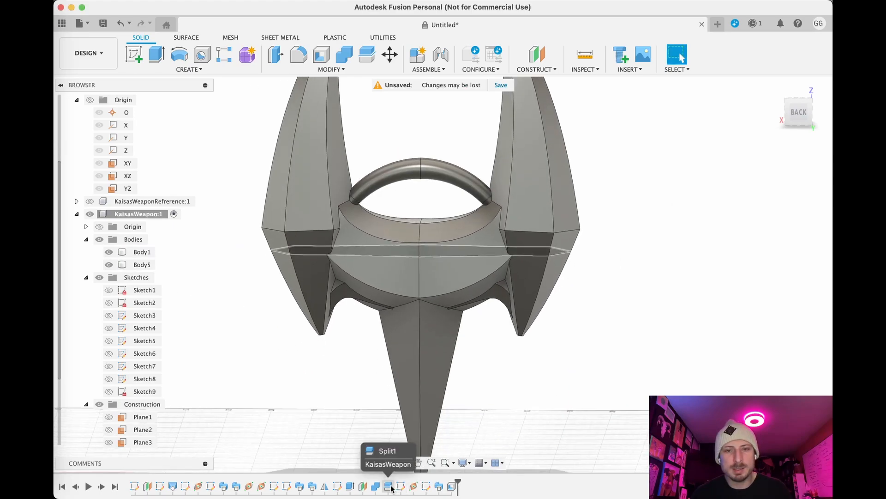
right_click(363, 487)
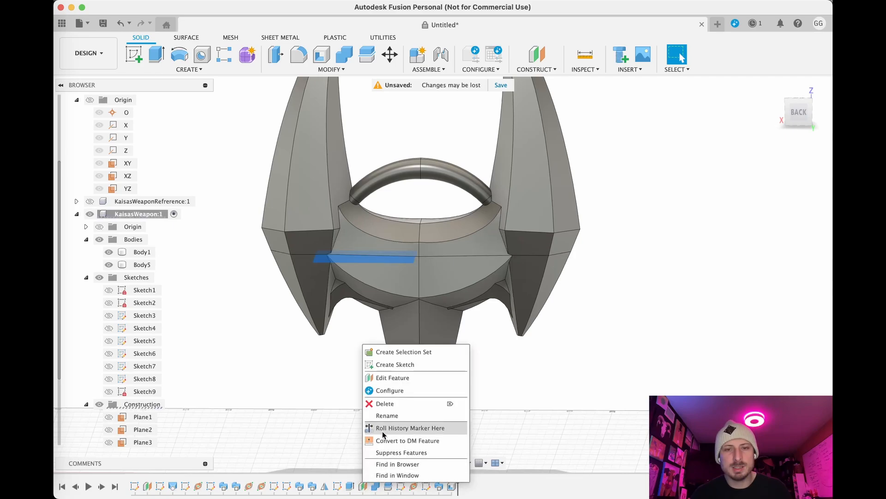
click(392, 377)
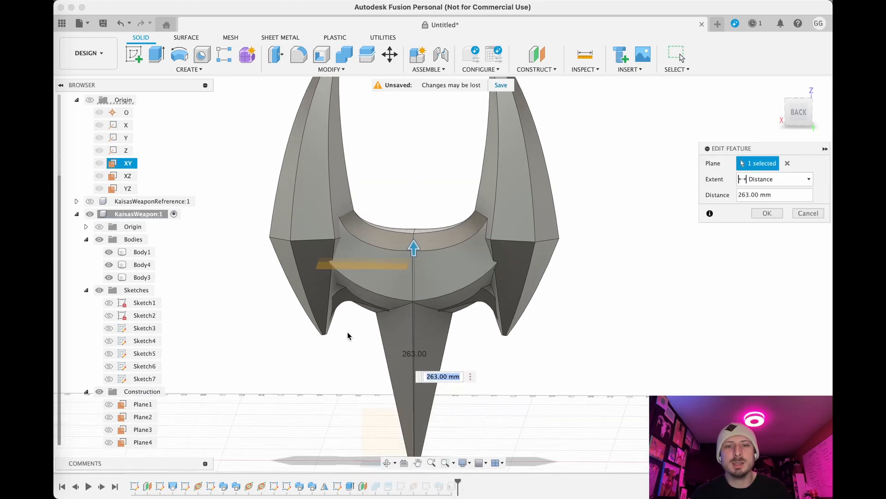
scroll(348, 336, up, 5)
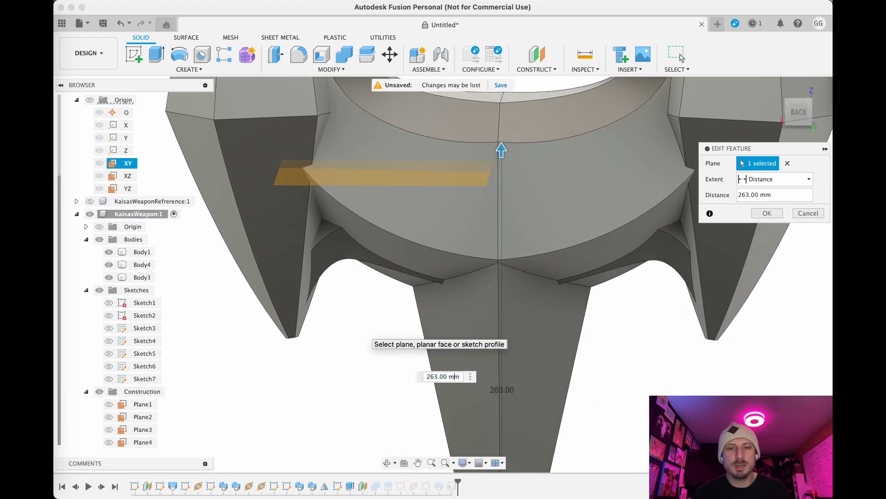
text(0)
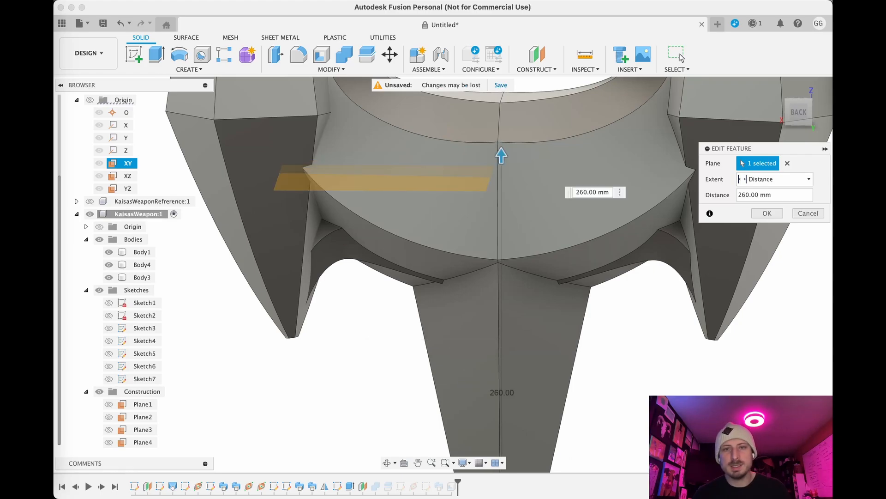
key(Return)
scroll(431, 300, down, 5)
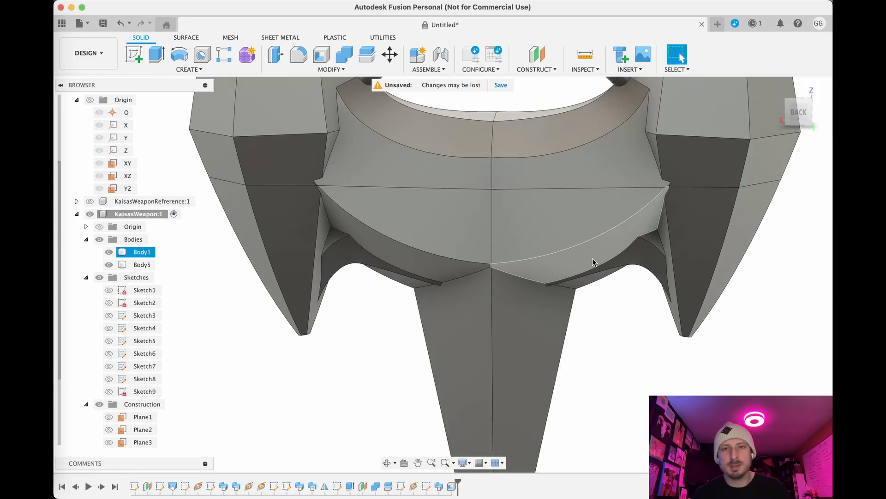
middle_drag(639, 329, 577, 295)
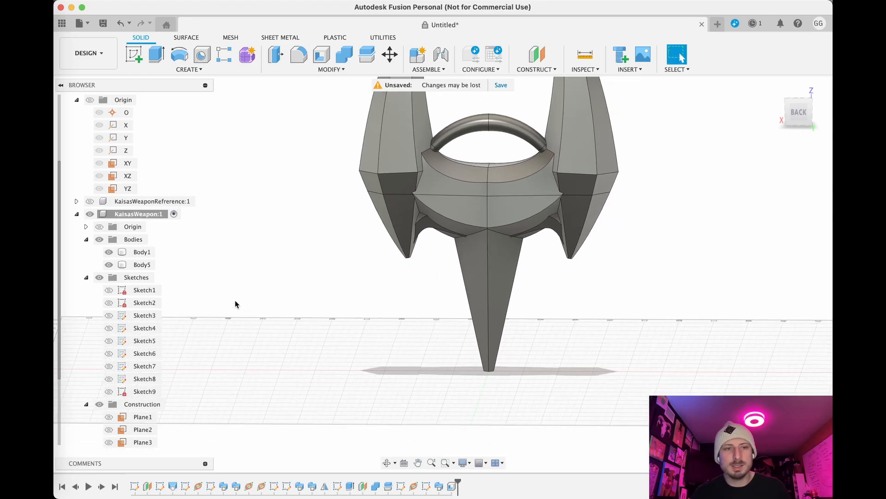
Hide Body1 and keep only Body5 shown, turned to expose its flat underside
click(109, 252)
click(108, 265)
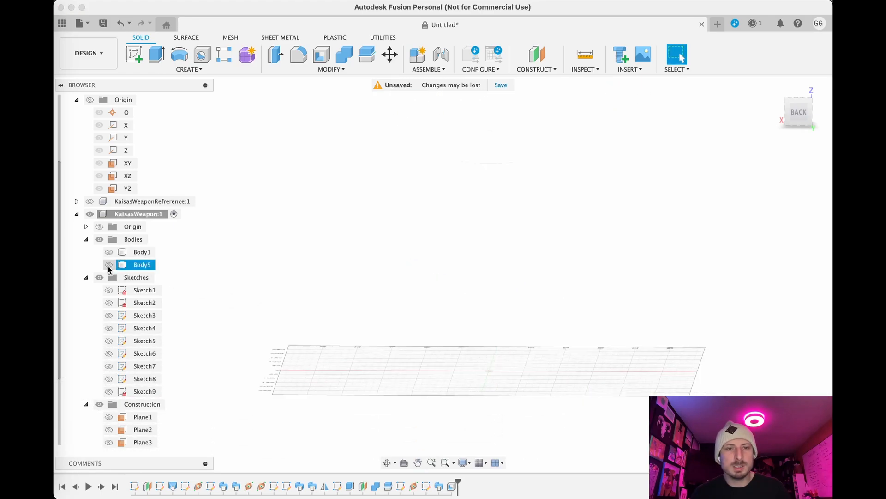
click(109, 252)
mouse_move(294, 235)
shift+middle_down()
mouse_move(292, 287)
mouse_move(290, 239)
shift+middle_up()
click(108, 265)
shift+middle_drag(108, 265, 387, 242)
Shell Body5 from its flat underside, trying 4 mm and 2 mm before applying an inside thickness of 3 mm
click(320, 57)
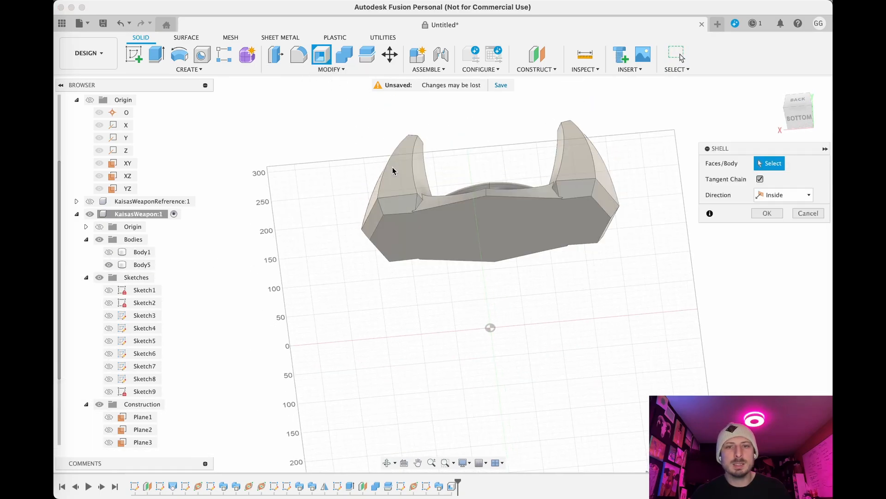
click(472, 237)
text(4)
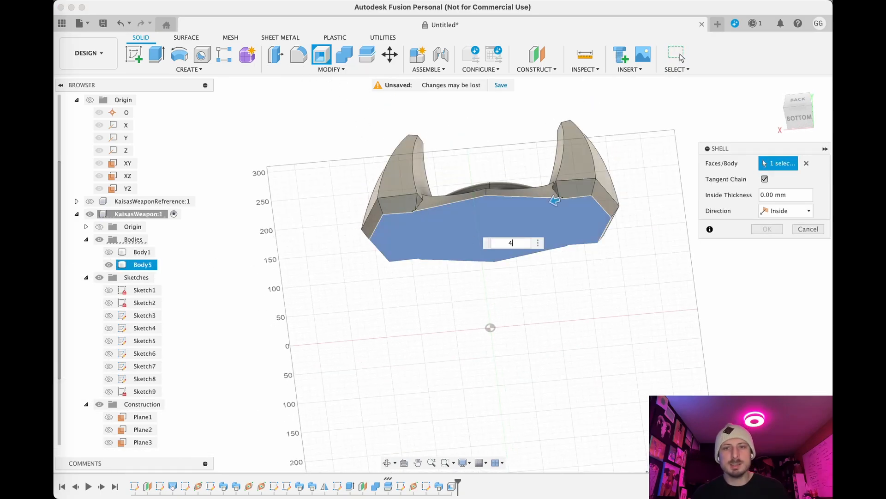
key(Return)
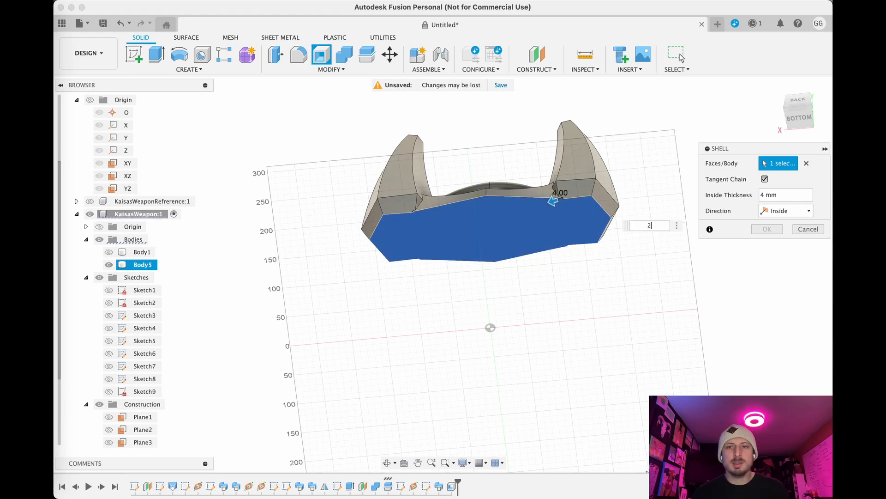
key(Return)
scroll(554, 291, up, 10)
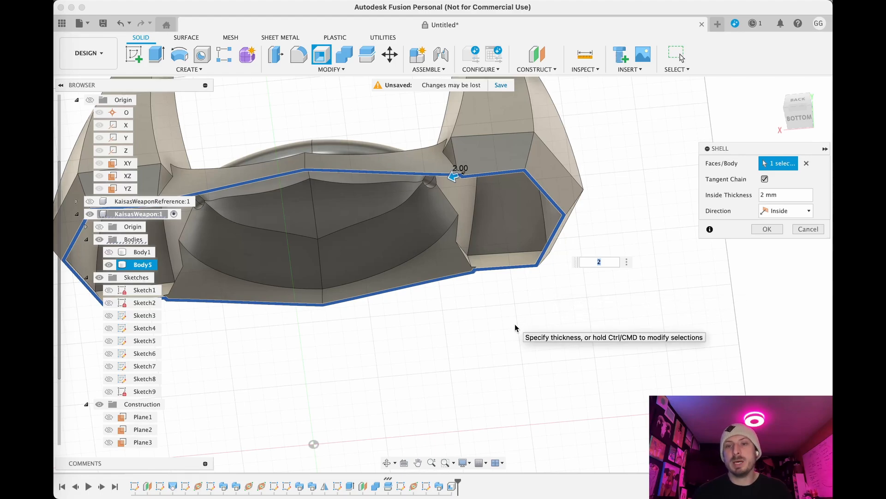
text(3)
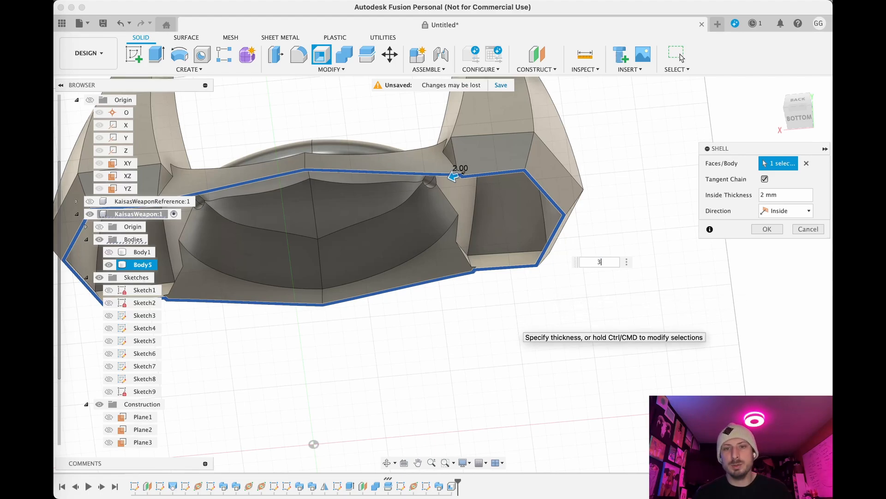
key(Return)
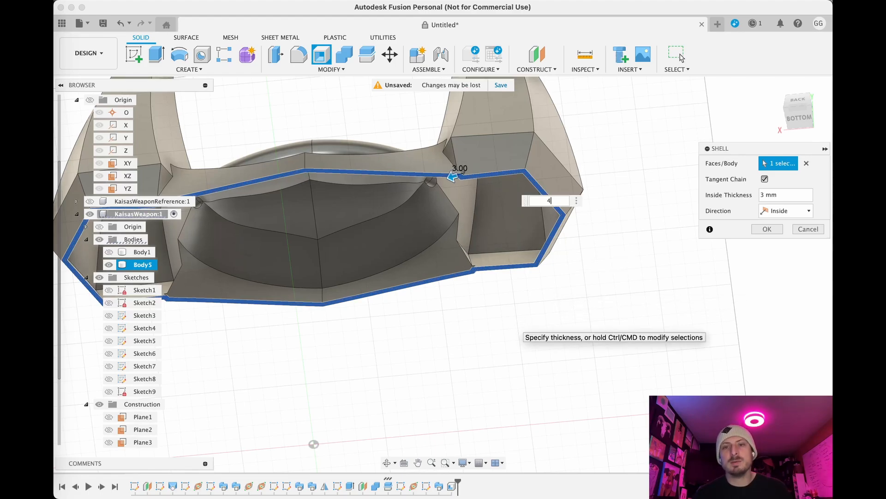
key(Return)
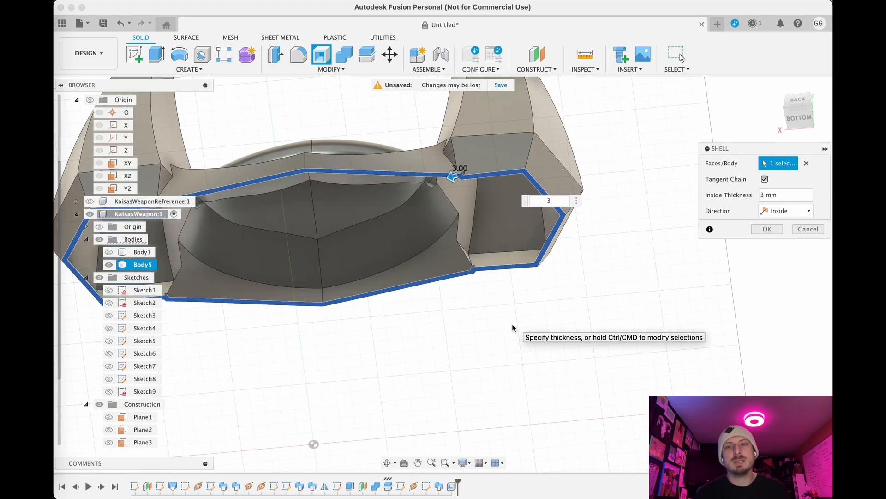
key(Return)
Hide Body5 and show Body1, turned so its hollow interior can be checked
scroll(411, 369, down, 5)
shift+middle_drag(380, 383, 312, 306)
click(109, 264)
click(109, 252)
click(139, 251)
scroll(369, 268, up, 4)
scroll(369, 268, up, 3)
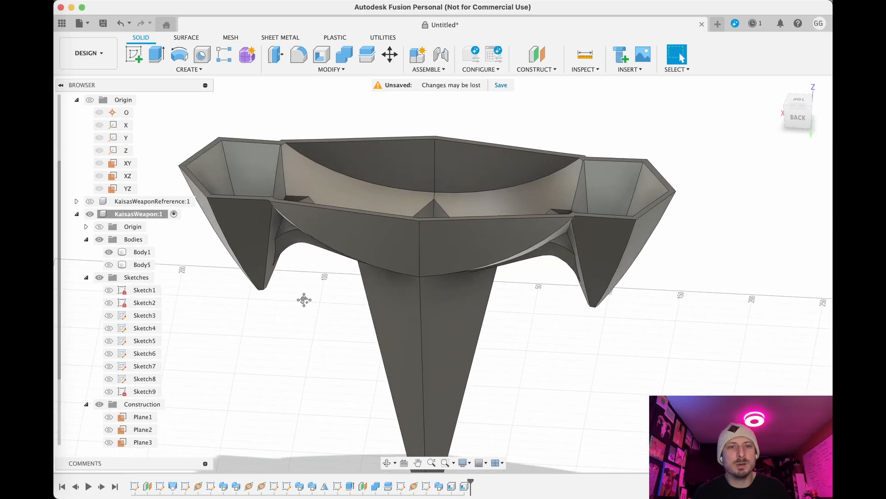
middle_drag(330, 298, 335, 318)
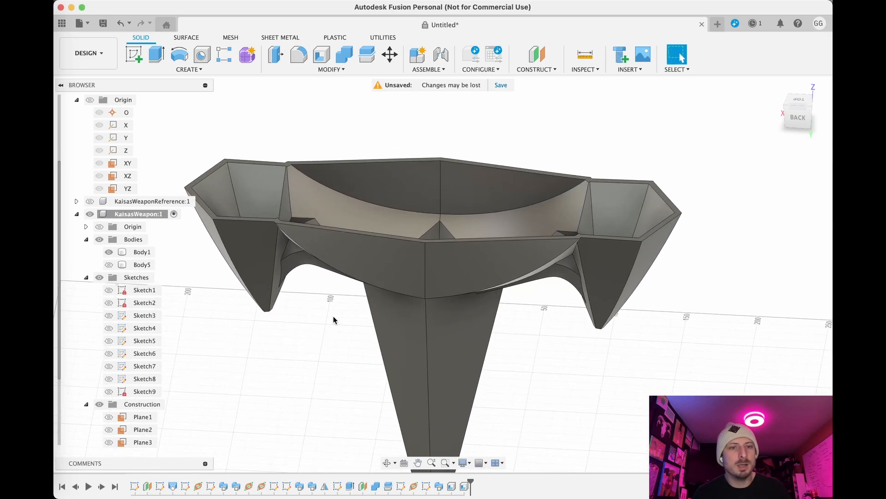
Edit Body1's existing shell and set its inside thickness to 3 mm
right_click(453, 490)
click(477, 385)
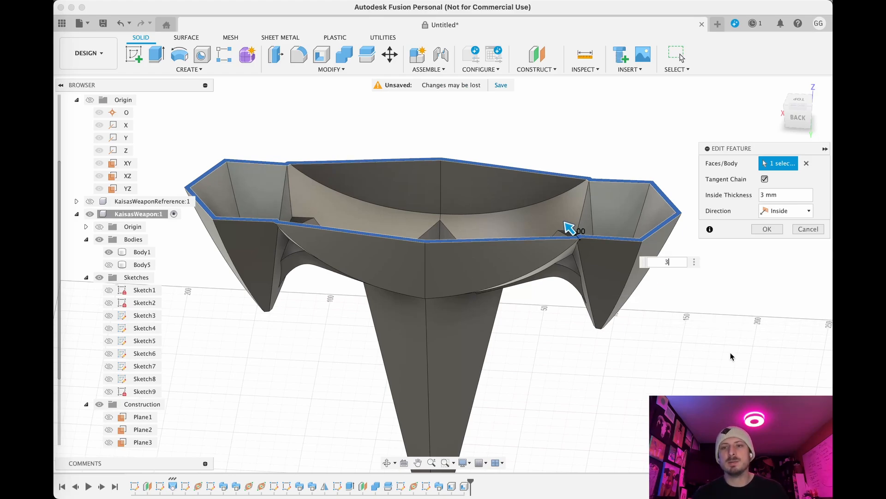
click(767, 229)
Show Body5 again to view the complete weapon with both hollowed halves
shift+middle_drag(739, 314, 616, 339)
click(109, 265)
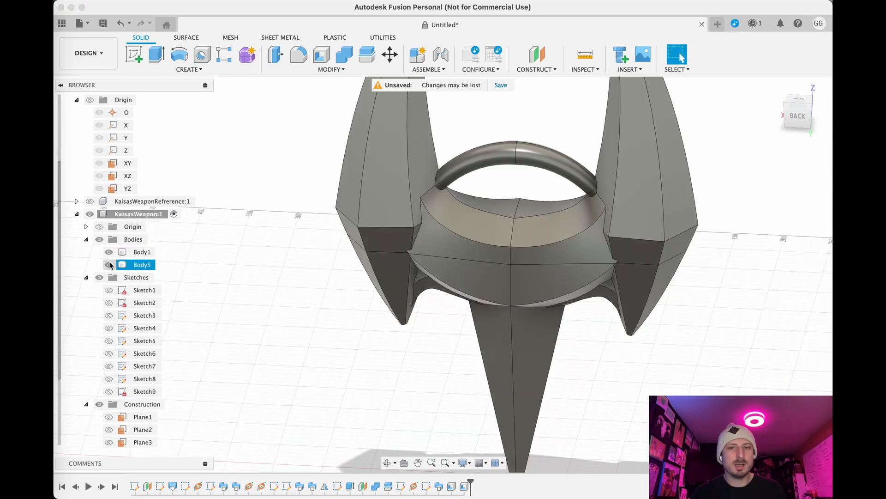
scroll(332, 292, down, 3)
mouse_move(314, 328)
shift+middle_down()
mouse_move(317, 279)
mouse_move(316, 326)
shift+middle_up()
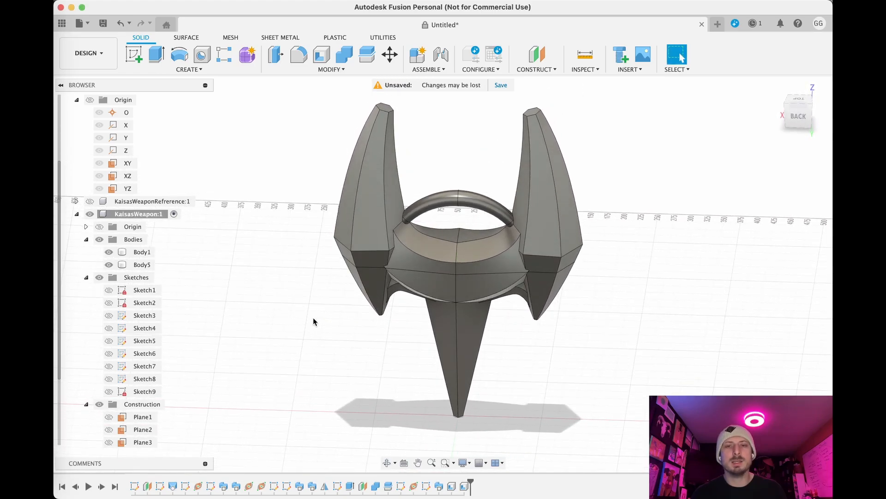
Hide Body5 and turn Body1 to look down into its open interior
click(139, 253)
click(111, 266)
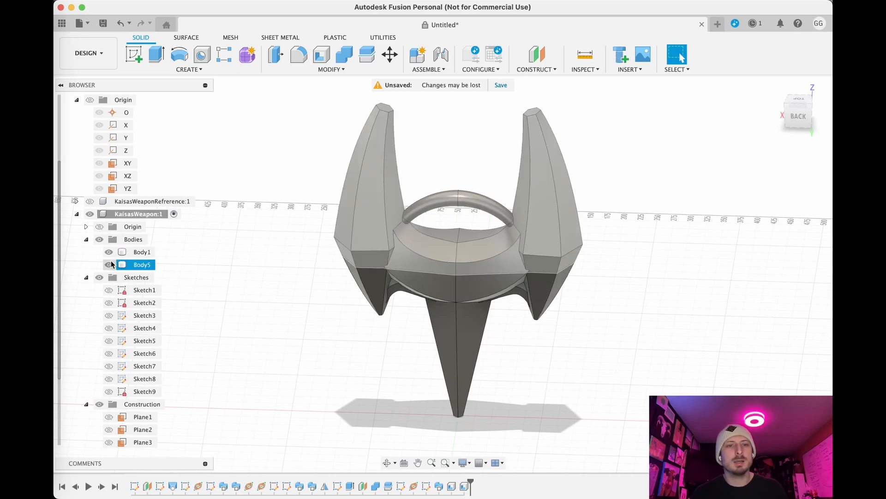
click(110, 265)
shift+middle_drag(329, 253, 335, 274)
scroll(335, 274, up, 2)
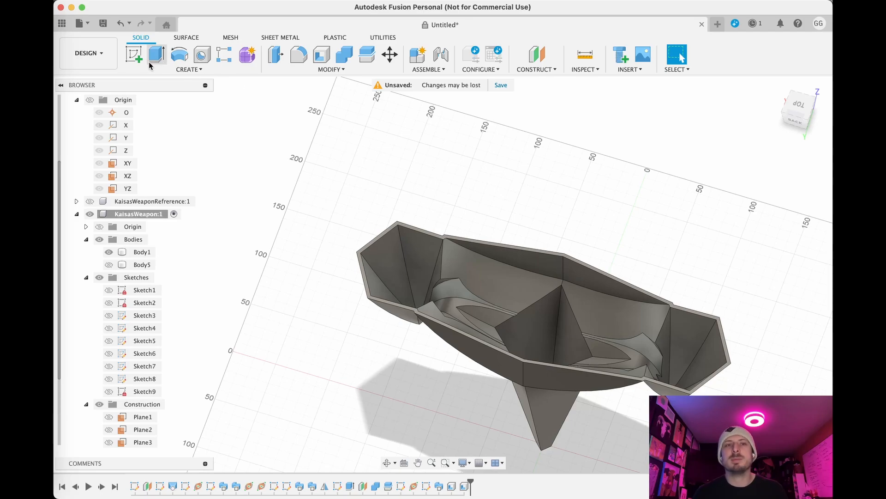
Start a new sketch on the flat rim face around Body1's open side
click(135, 57)
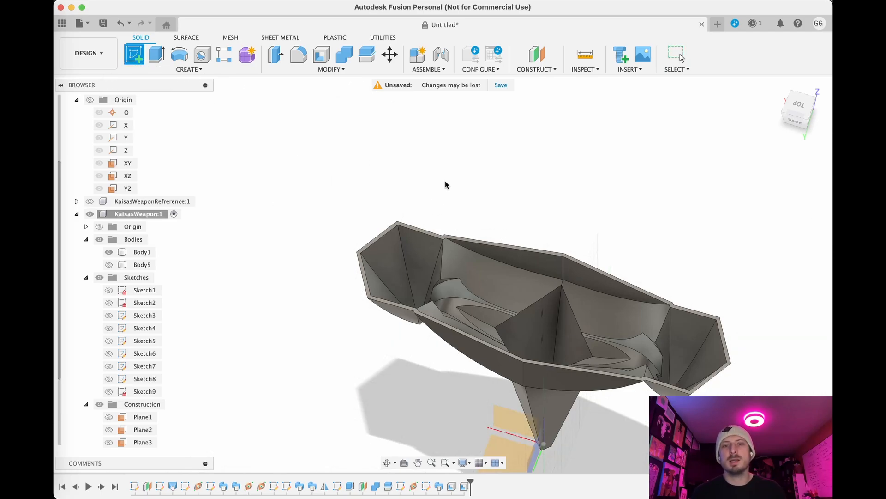
scroll(420, 222, up, 3)
scroll(444, 186, down, 4)
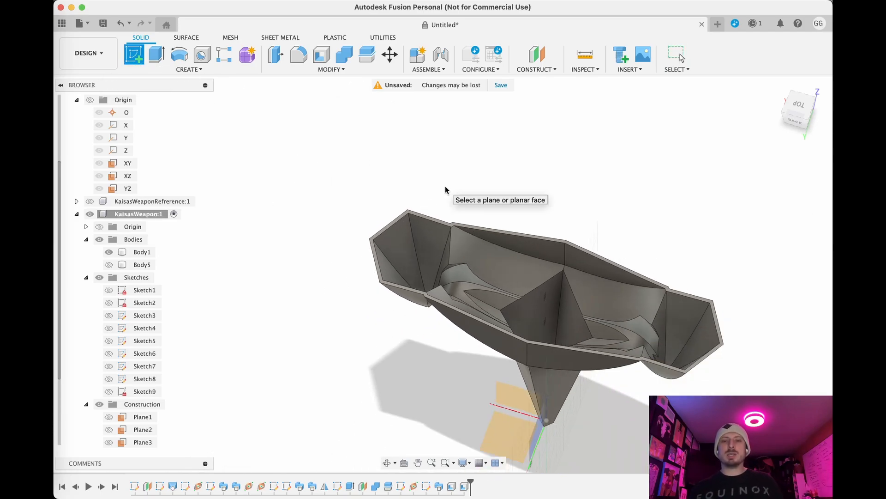
scroll(447, 191, up, 3)
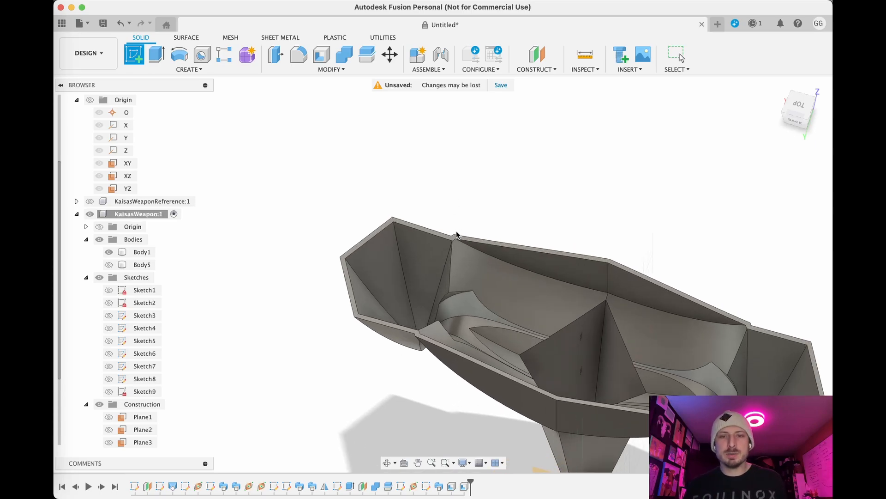
scroll(453, 238, up, 3)
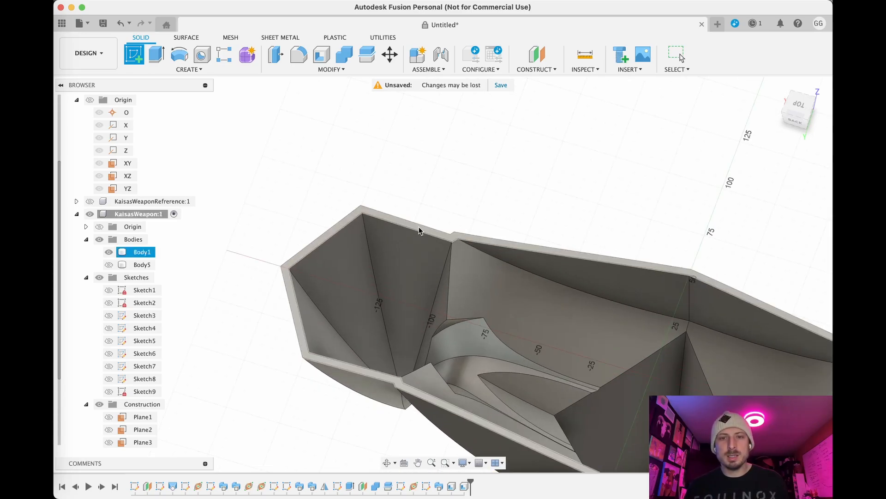
mouse_move(456, 206)
shift+middle_down()
mouse_move(514, 189)
mouse_move(540, 154)
mouse_move(540, 140)
mouse_move(522, 133)
mouse_move(500, 138)
mouse_move(493, 159)
mouse_move(524, 192)
shift+middle_up()
scroll(461, 204, up, 3)
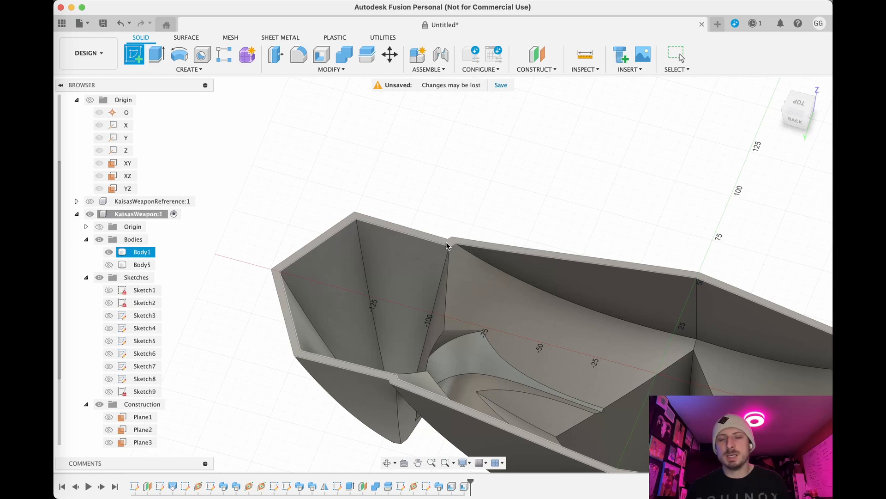
click(446, 242)
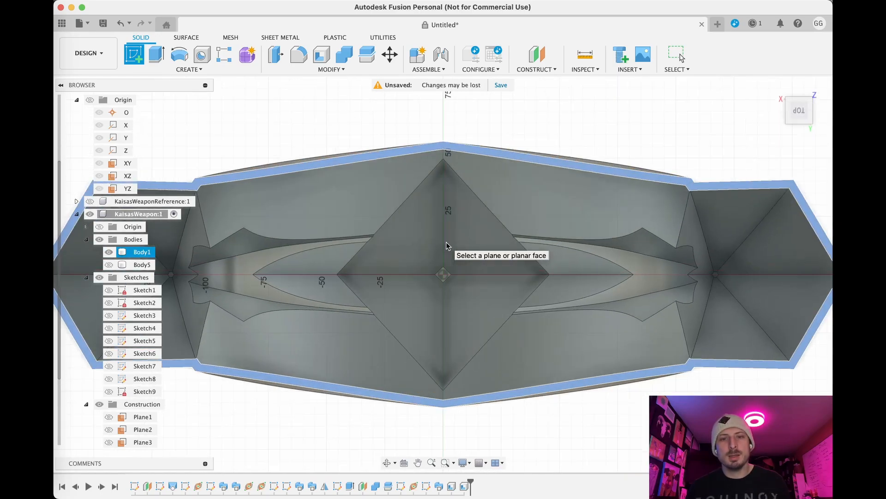
scroll(415, 346, up, 4)
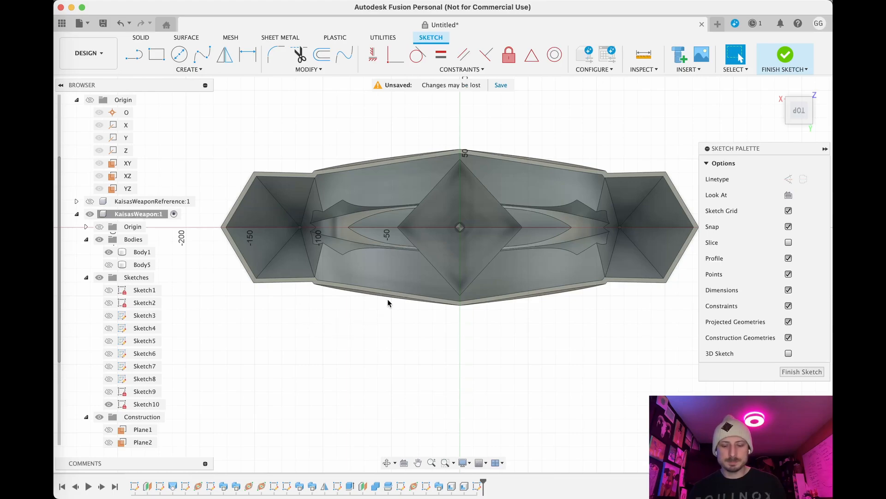
Project the rim's long upper-left outer edge, the small notch edge beside it and the adjoining short edge into the sketch
key(p)
scroll(358, 134, up, 3)
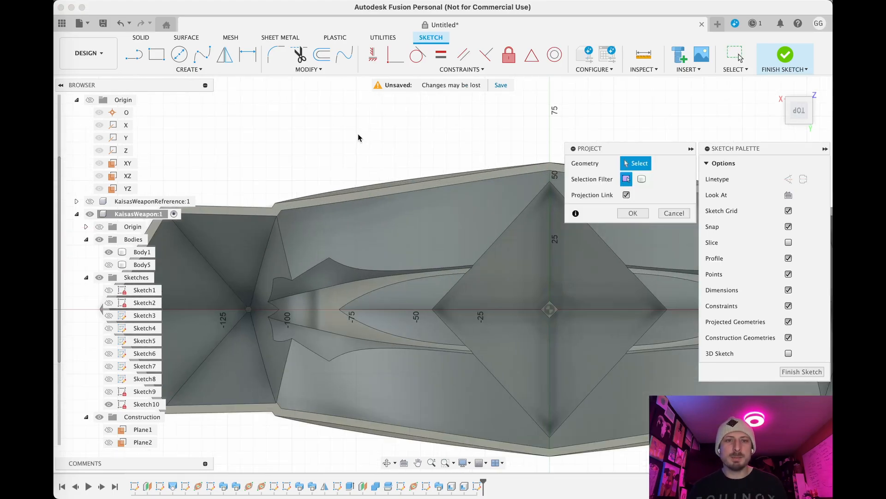
scroll(358, 138, up, 2)
click(310, 230)
click(230, 245)
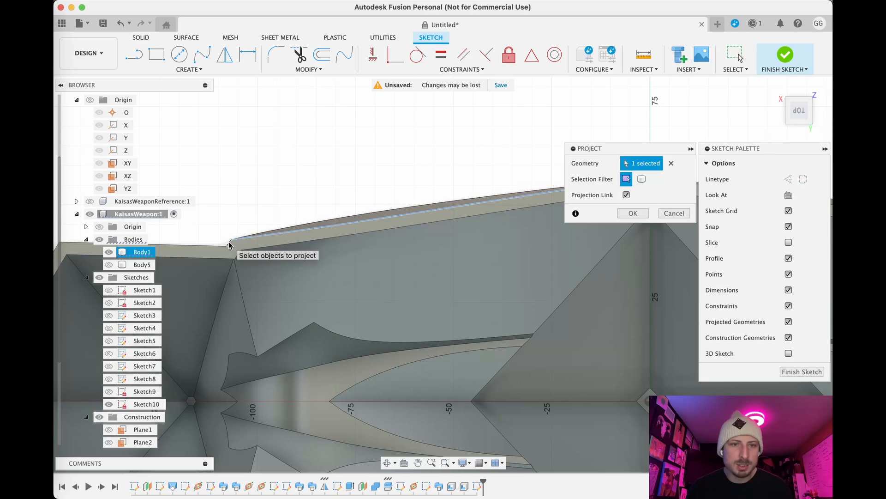
click(203, 245)
Add the two slanted outer edges of the left end and its lower short edge to the projection
scroll(204, 246, down, 2)
middle_drag(272, 263, 580, 110)
click(378, 147)
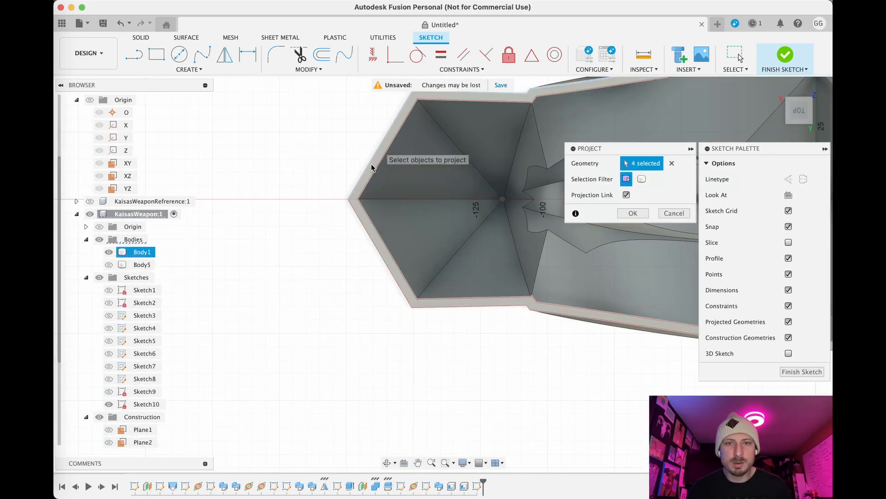
click(365, 233)
click(466, 307)
Add both long lower outer edges of the rim and the lower-left notch edge to the projection
click(570, 314)
scroll(530, 313, up, 5)
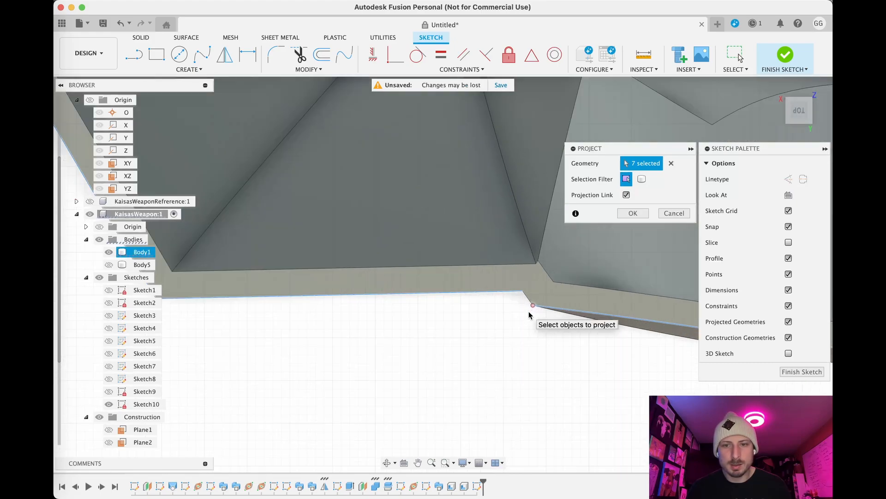
scroll(531, 302, down, 6)
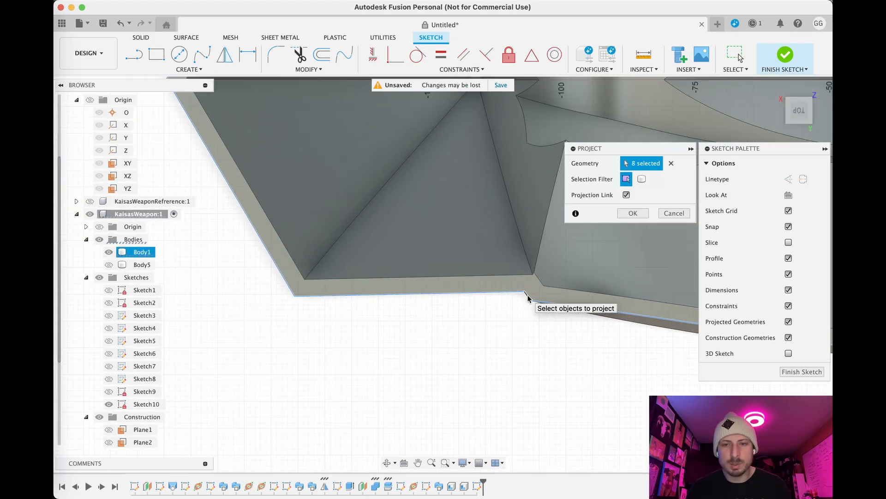
middle_drag(535, 306, 218, 269)
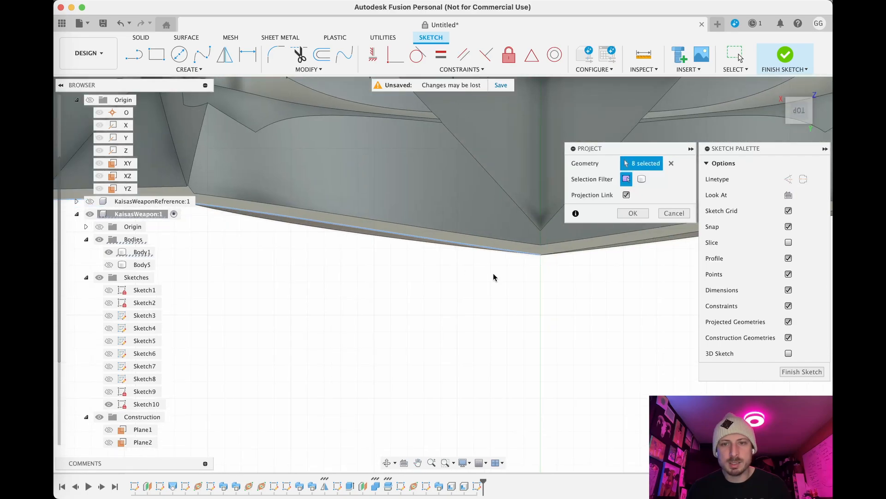
middle_drag(501, 273, 337, 299)
scroll(432, 280, up, 3)
click(440, 279)
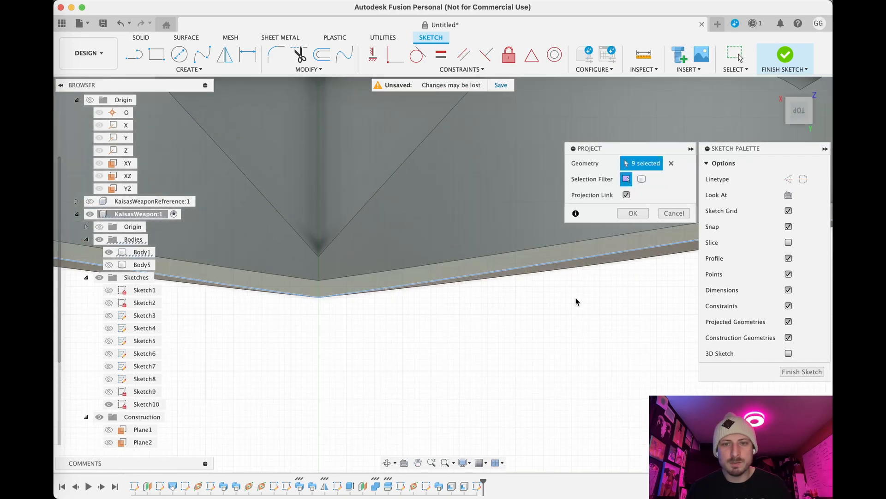
Add the lower-right notch edge and the short outer edge next to it to the projection
middle_drag(544, 296, 327, 334)
scroll(415, 313, down, 3)
middle_drag(556, 296, 383, 318)
scroll(466, 303, up, 5)
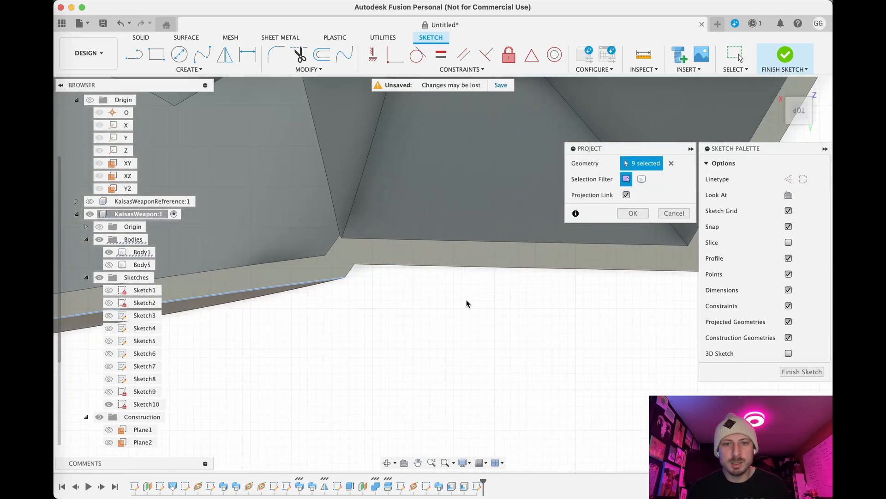
click(291, 255)
click(369, 247)
scroll(376, 249, down, 3)
scroll(376, 249, down, 3)
Add the two slanted outer edges of the right end and its upper short edge to the projection
middle_drag(535, 298, 392, 392)
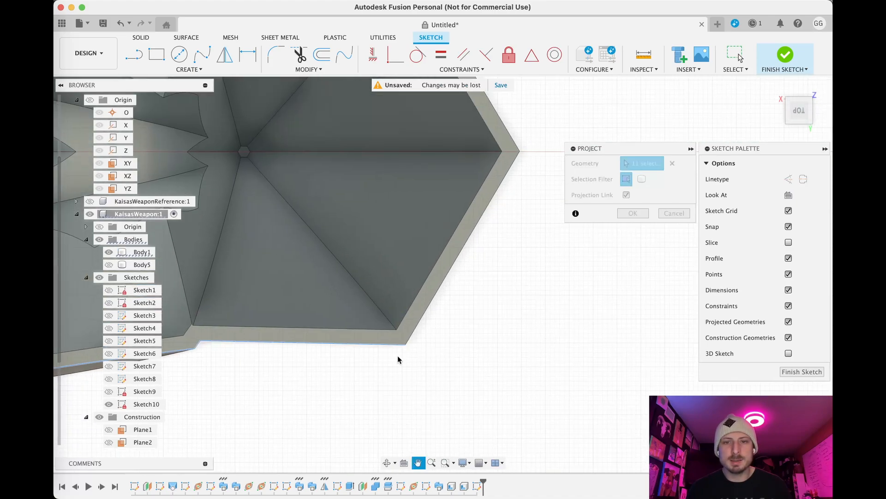
scroll(422, 291, up, 4)
click(460, 293)
scroll(459, 291, down, 5)
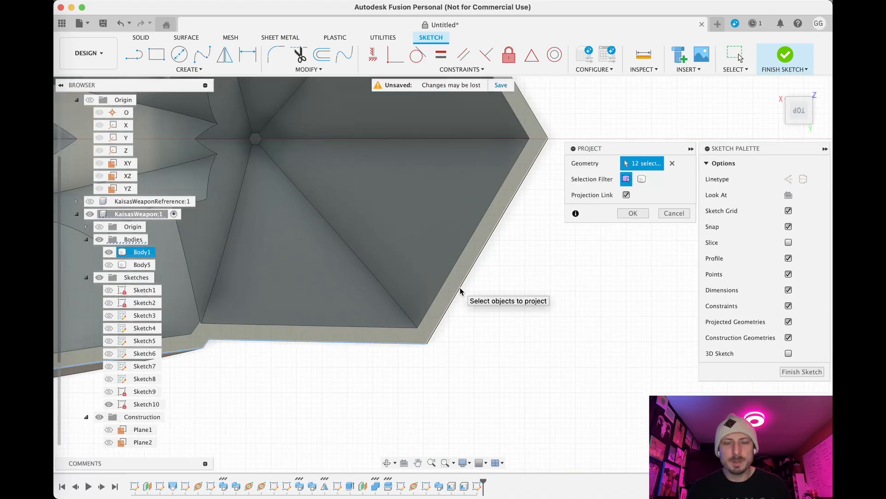
click(511, 290)
scroll(511, 290, up, 3)
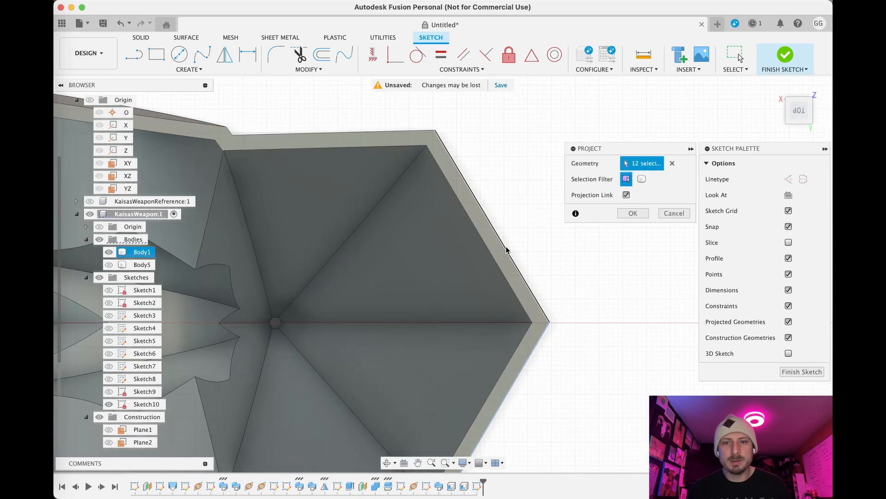
click(360, 132)
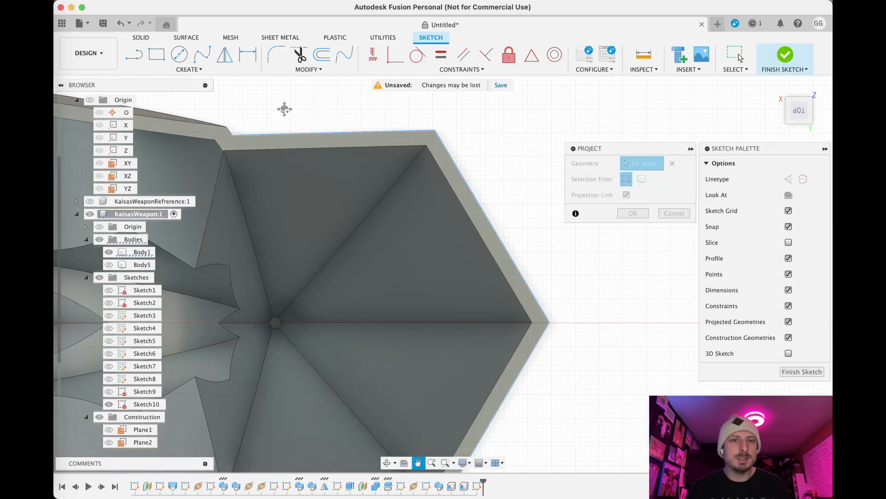
Complete the projected outer outline with the upper-right notch edge and the long upper-right edge of the rim
scroll(489, 162, up, 5)
scroll(455, 162, up, 2)
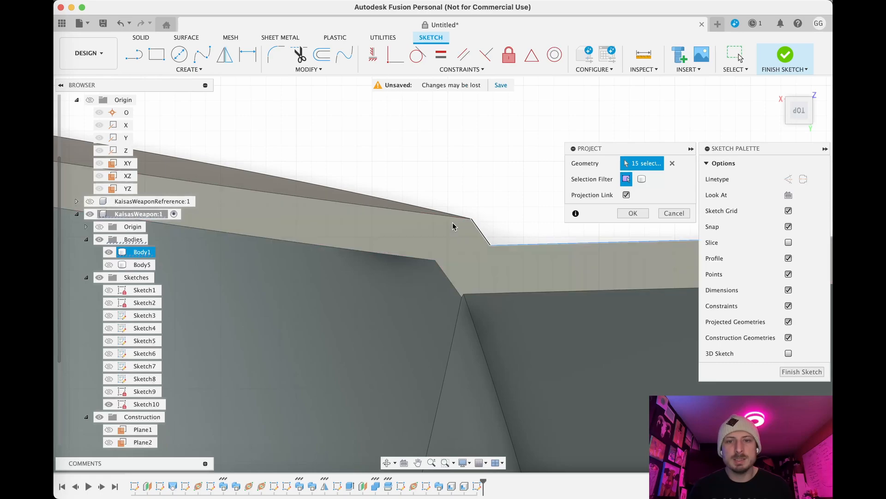
click(420, 220)
click(420, 219)
click(420, 214)
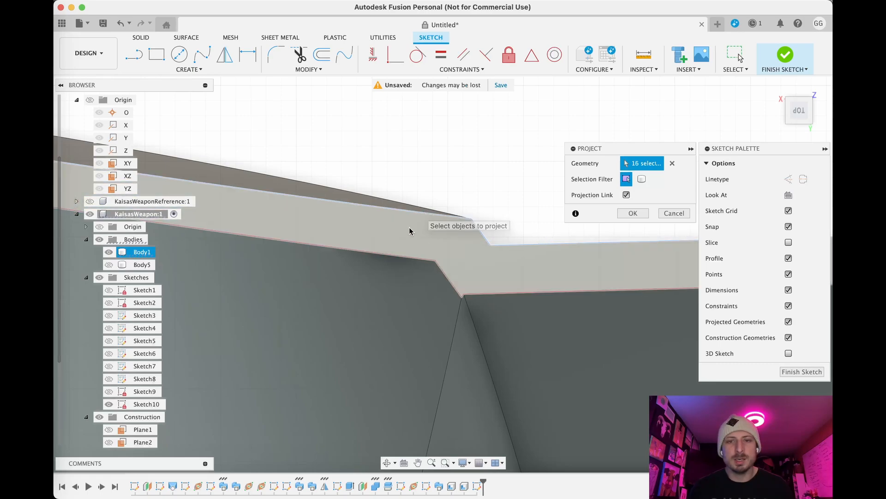
scroll(388, 269, down, 5)
middle_drag(428, 240, 692, 266)
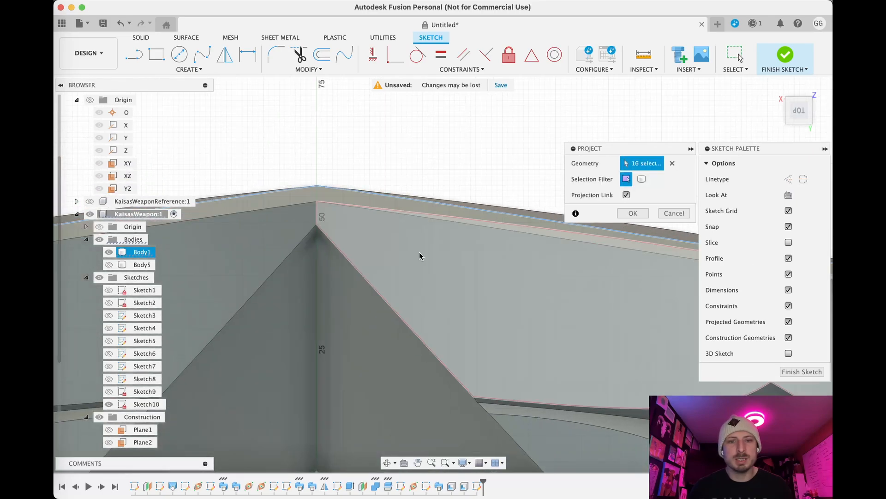
scroll(419, 256, down, 3)
middle_drag(351, 272, 389, 214)
scroll(390, 214, down, 5)
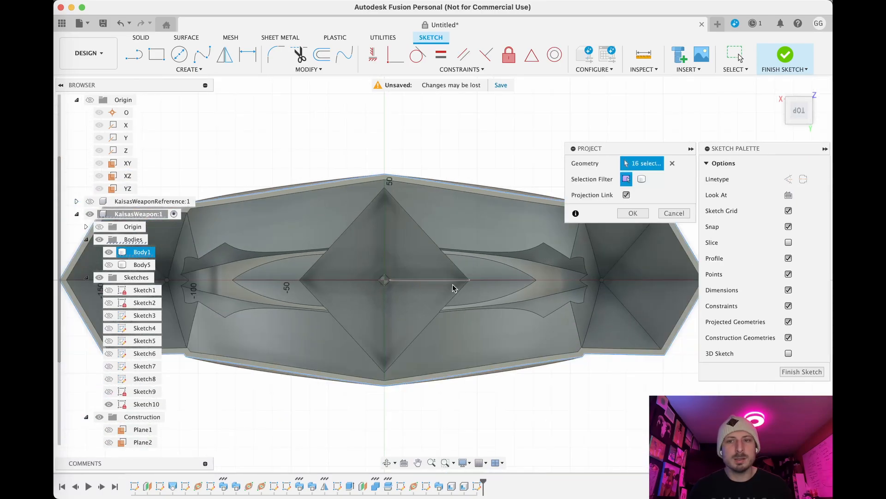
click(641, 215)
Offset the projected rim outline 1 mm inward as a chained selection
scroll(439, 182, up, 5)
scroll(431, 176, up, 3)
mouse_move(418, 162)
shift+middle_down()
mouse_move(416, 141)
mouse_move(404, 155)
shift+middle_up()
scroll(404, 154, down, 4)
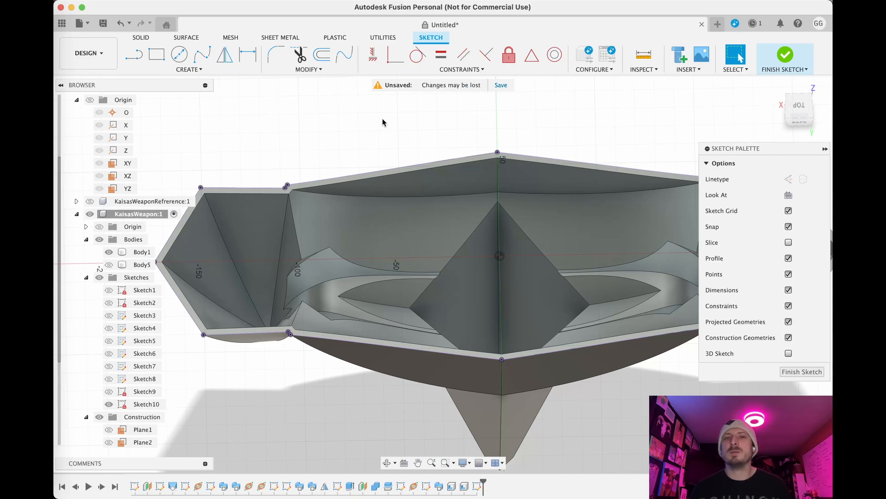
click(322, 57)
scroll(382, 125, up, 5)
middle_drag(402, 155, 387, 134)
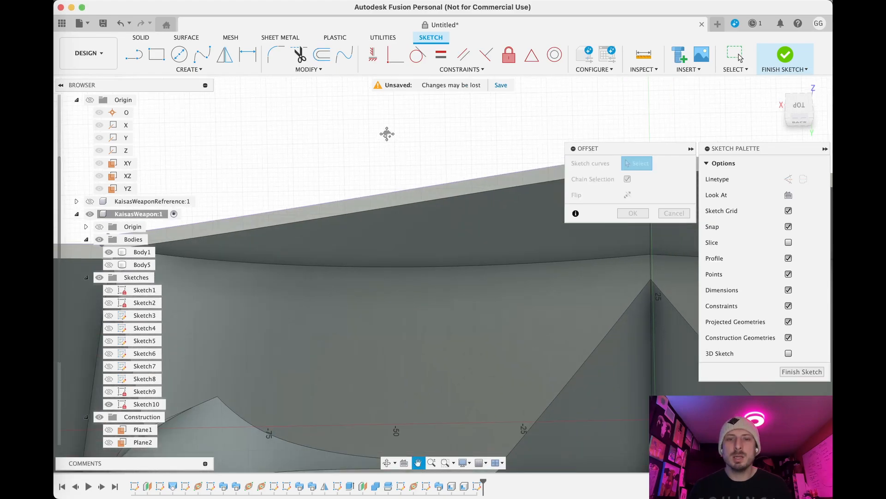
scroll(390, 143, up, 3)
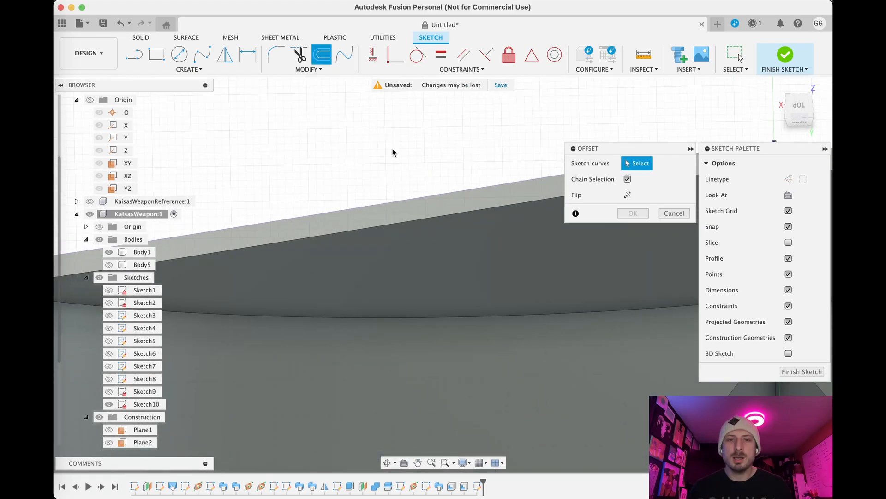
click(402, 199)
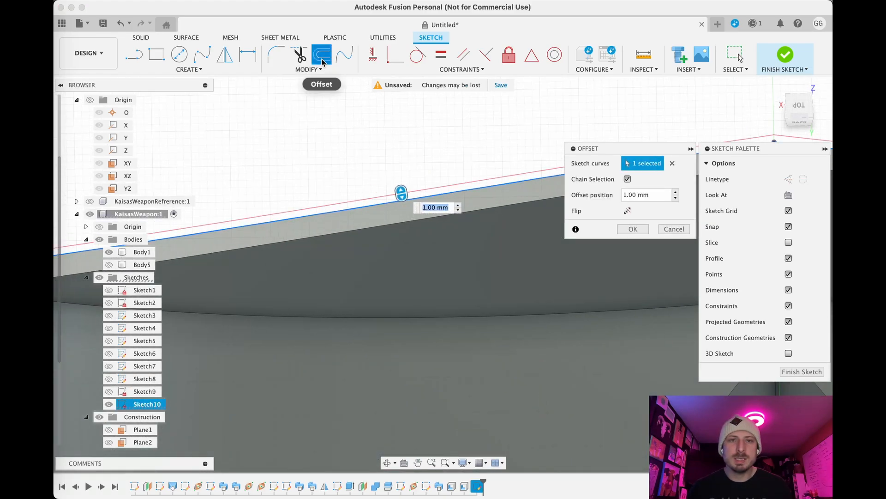
scroll(354, 179, down, 2)
scroll(353, 179, down, 5)
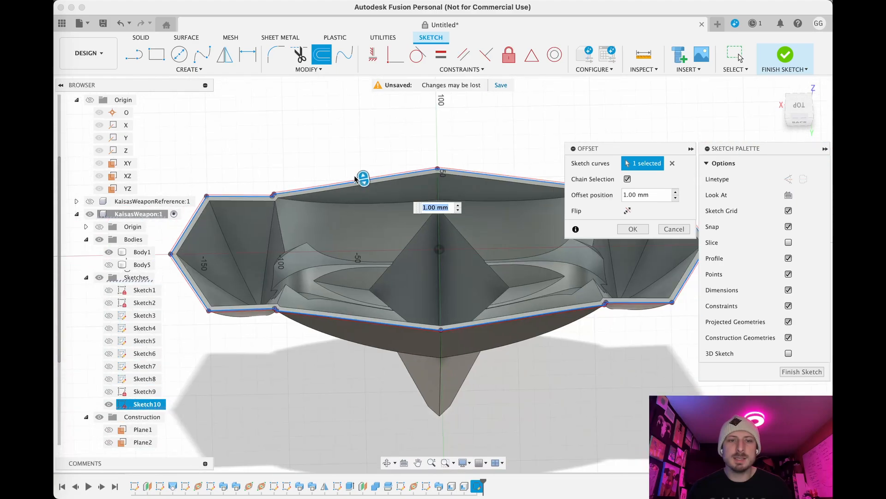
scroll(354, 179, up, 5)
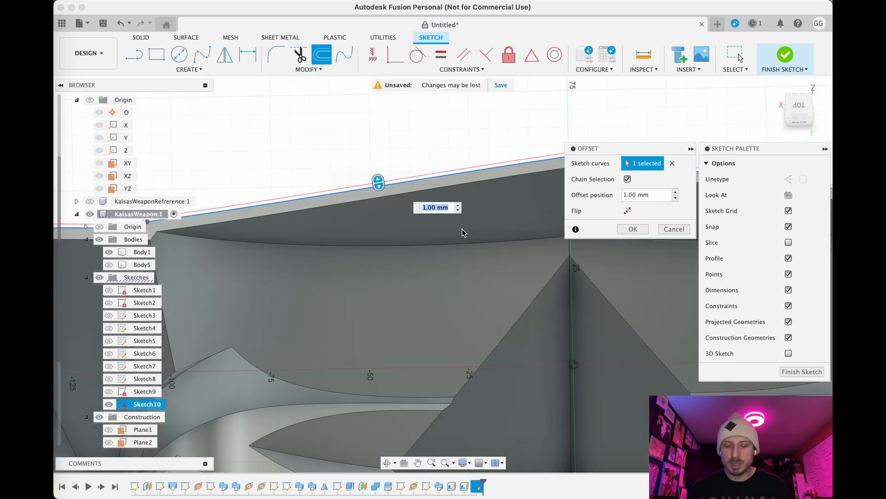
key(Left)
text(-)
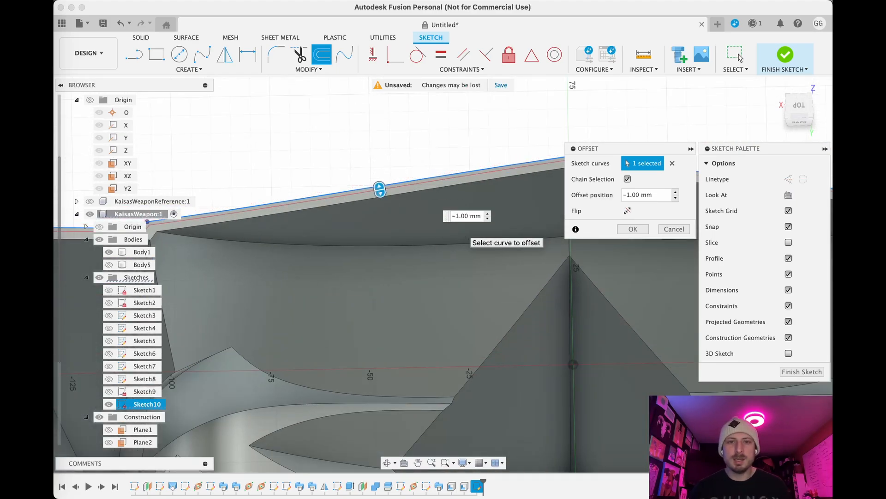
scroll(410, 226, up, 2)
scroll(409, 226, up, 1)
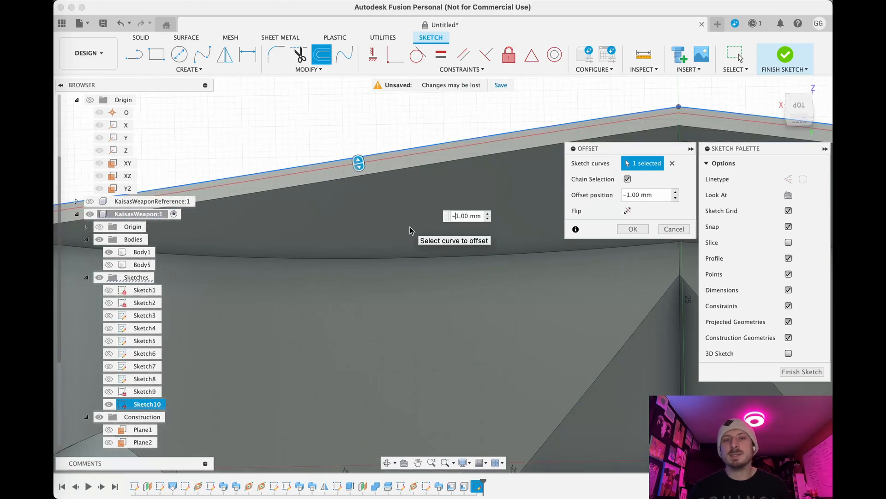
key(Return)
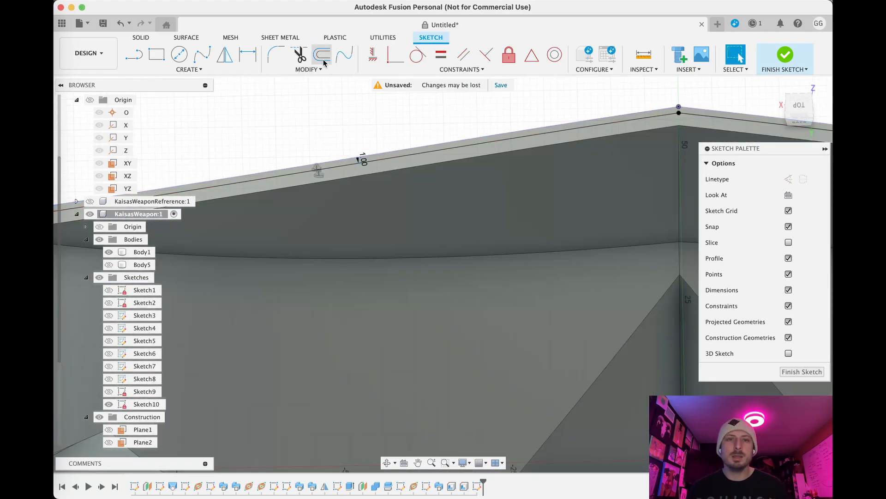
Create a second offset of the outer rim outline, 1.7 mm inward
click(322, 55)
click(401, 147)
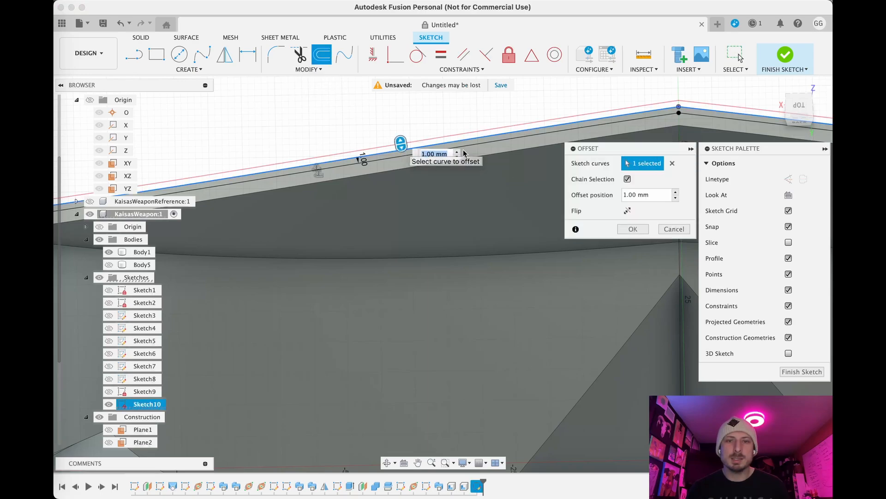
text(-1)
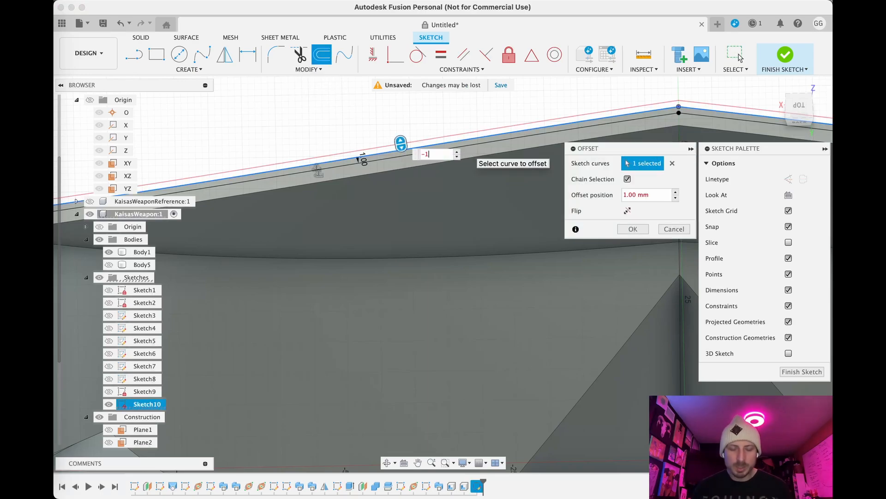
text(.7)
key(Return)
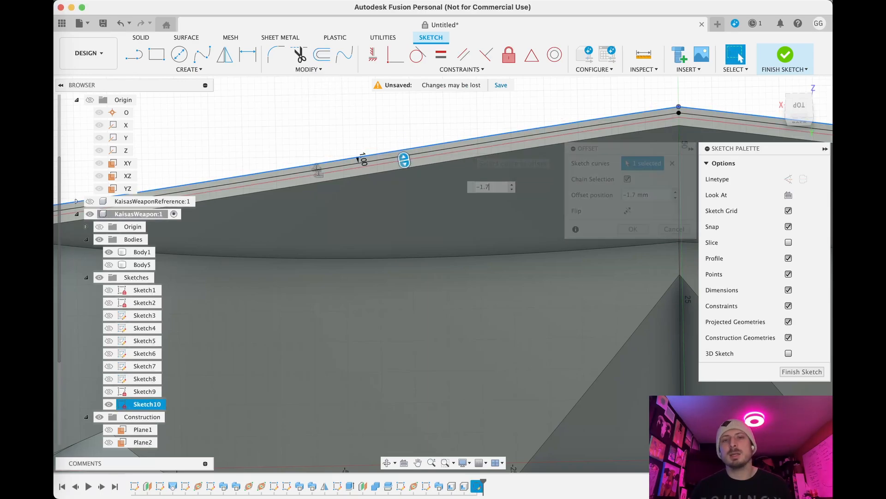
Finish the sketch with the two inward rim offsets
shift+middle_drag(372, 109, 417, 107)
mouse_move(347, 157)
shift+middle_down()
mouse_move(325, 119)
mouse_move(361, 146)
shift+middle_up()
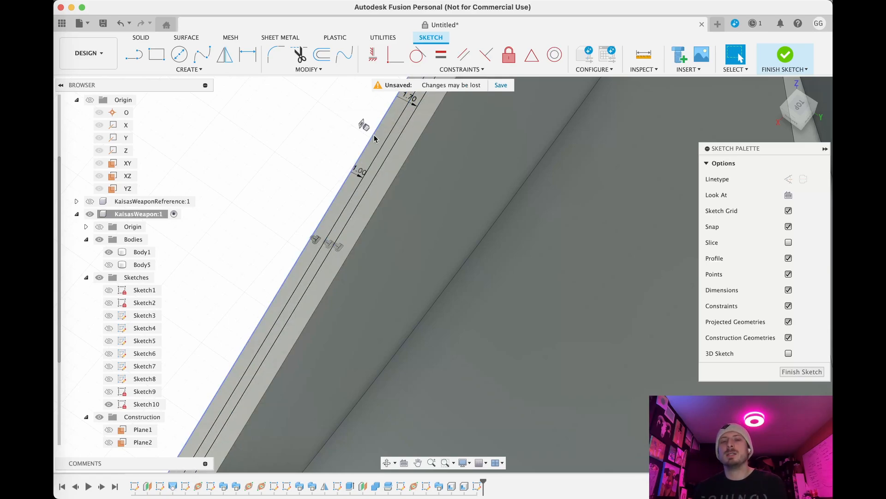
scroll(295, 142, down, 5)
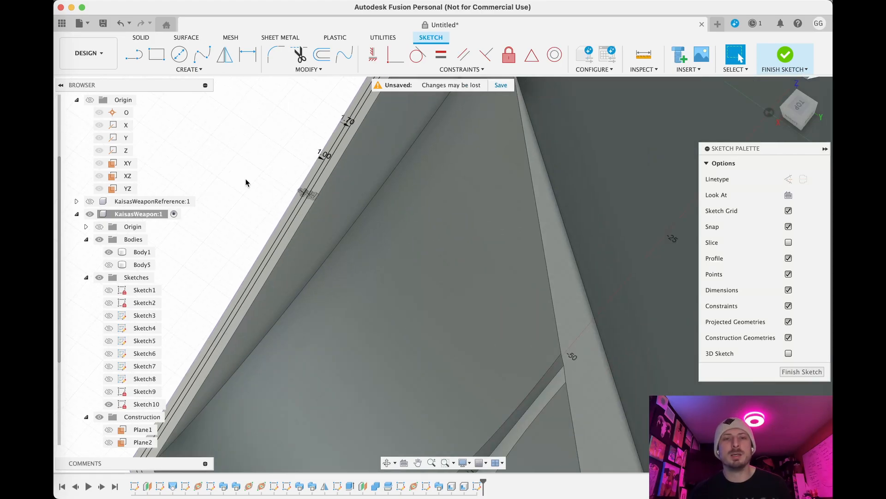
scroll(246, 183, down, 2)
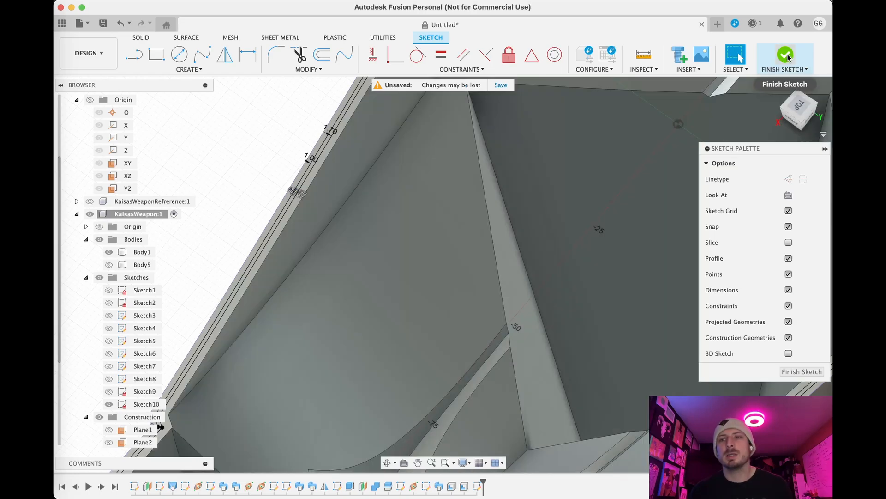
click(788, 53)
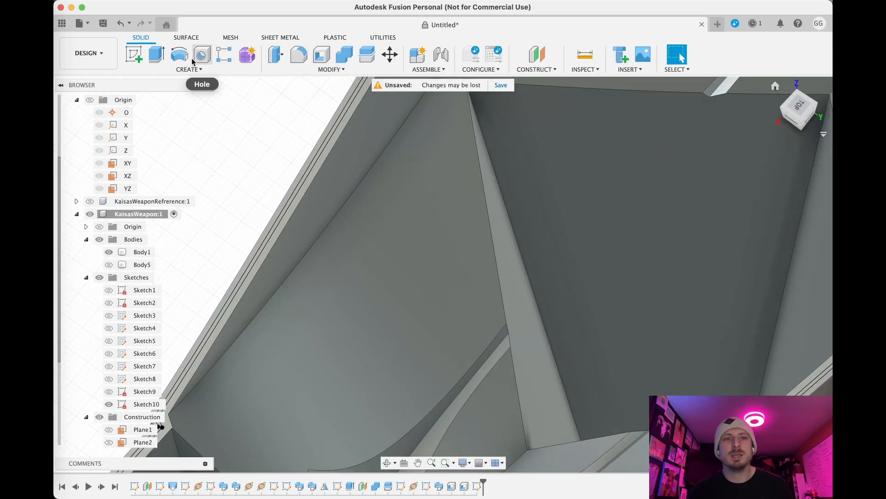
Extrude the two outer rim strips of Sketch10 by 2 mm, joined to the body as a raised lip
click(157, 54)
scroll(276, 137, up, 3)
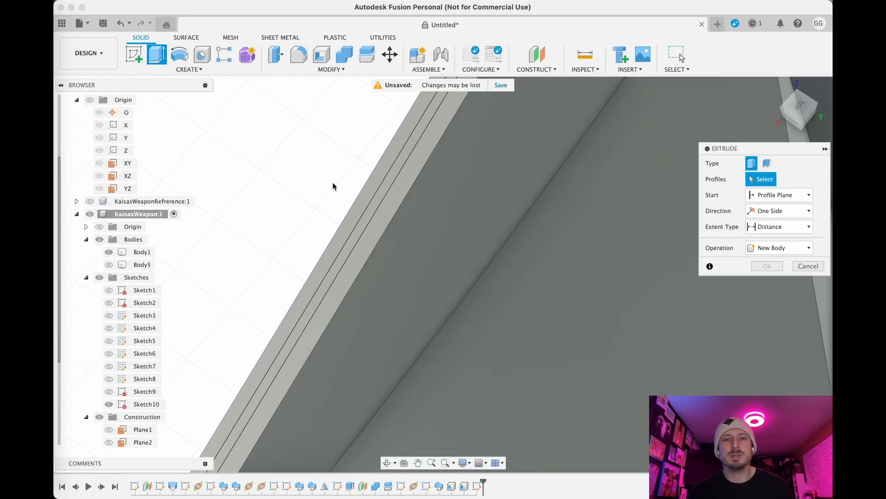
click(361, 195)
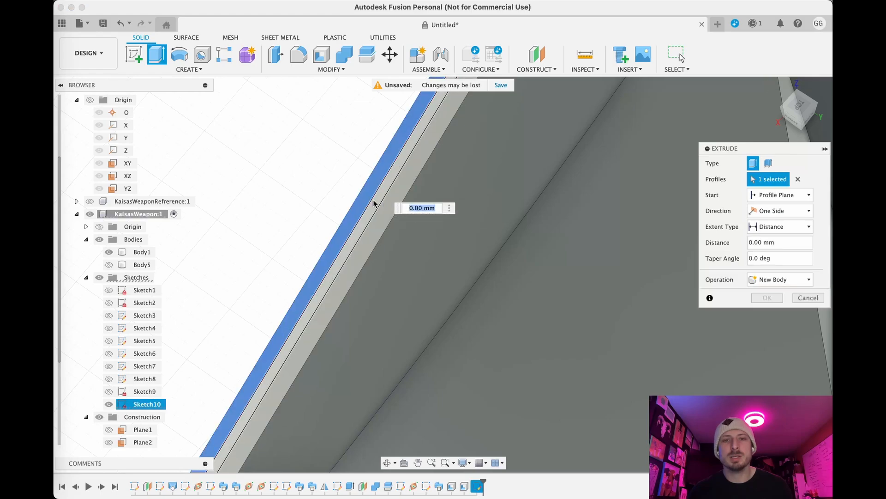
click(374, 203)
scroll(348, 202, down, 5)
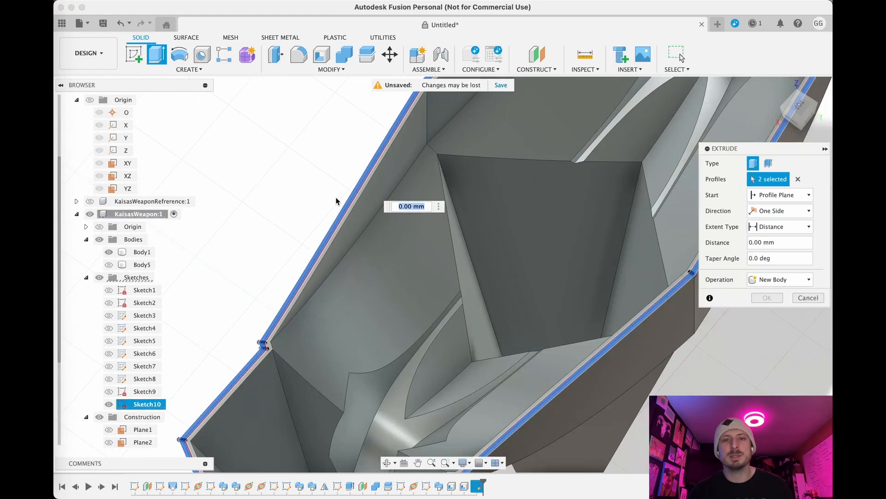
shift+middle_drag(302, 201, 291, 186)
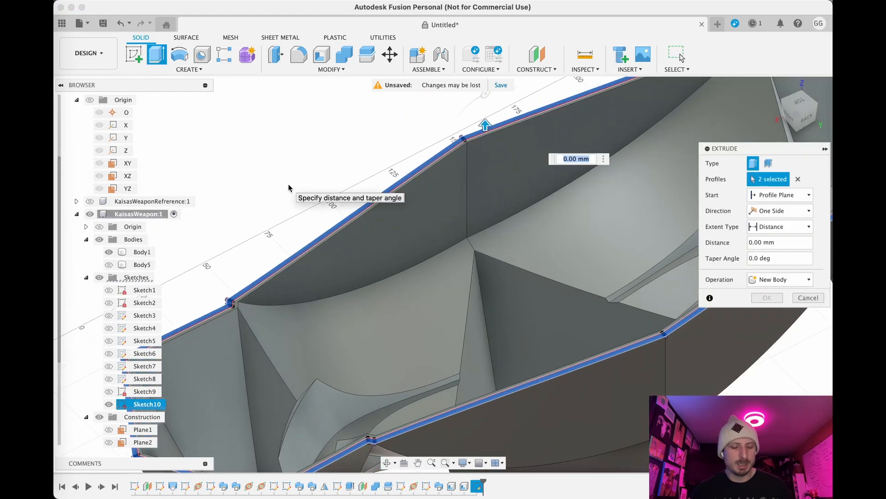
text(2)
key(Return)
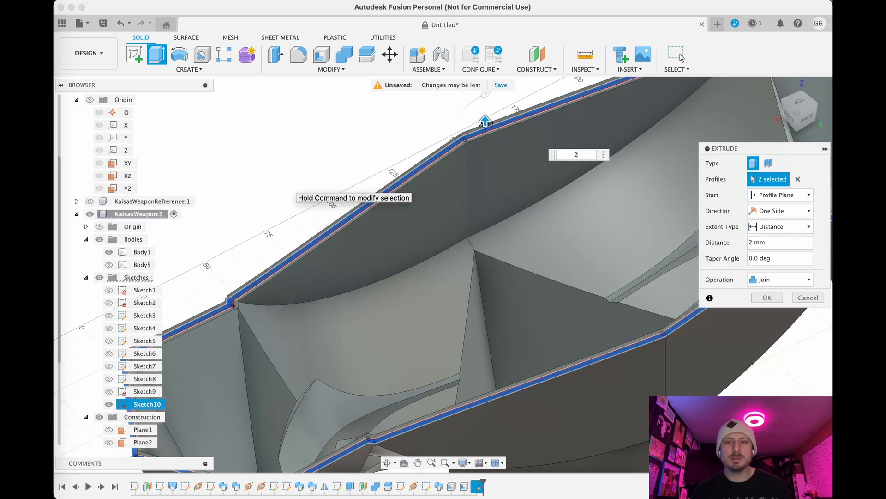
Start another extrusion and make Sketch10 visible again so its rim profiles can be selected
scroll(307, 187, up, 4)
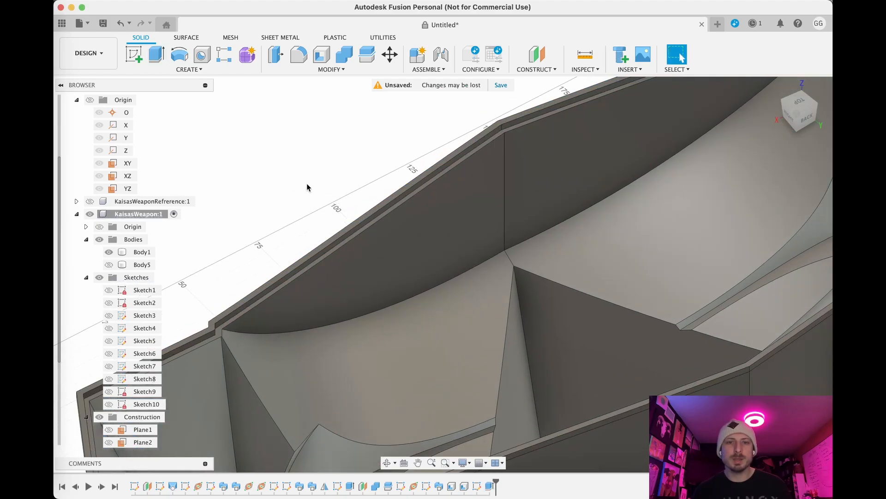
mouse_move(307, 186)
middle_down()
mouse_move(301, 193)
mouse_move(313, 174)
middle_up()
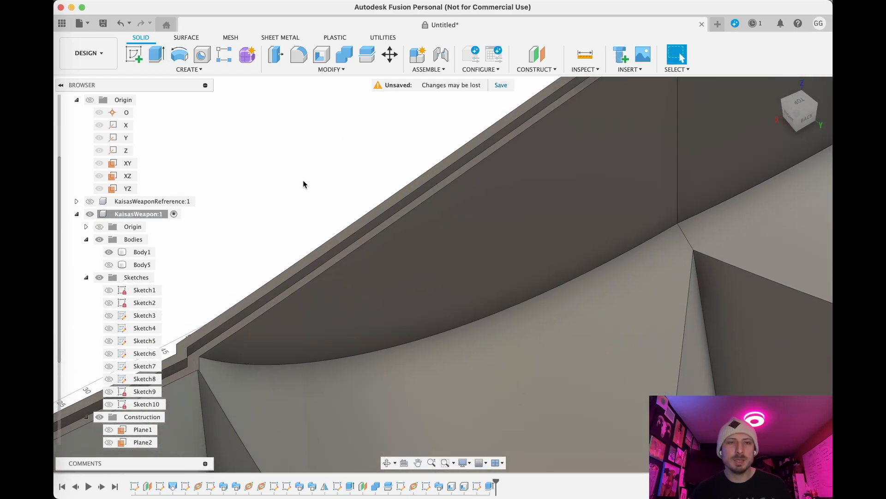
click(137, 56)
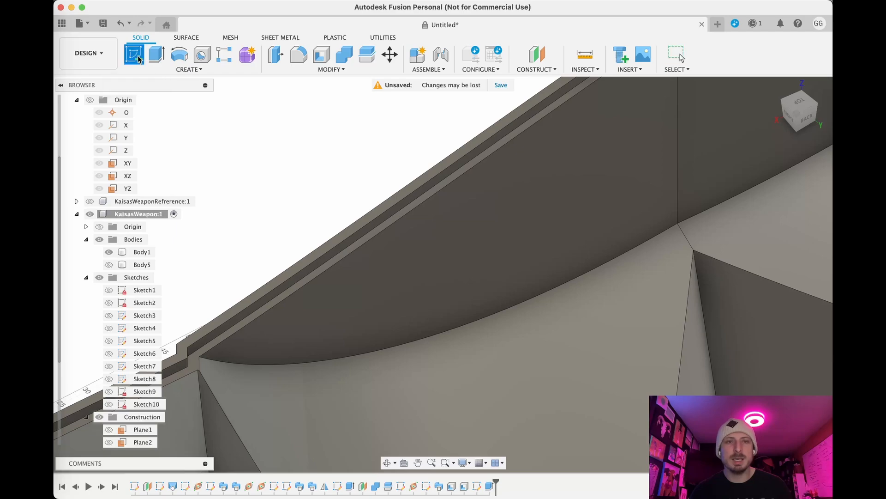
click(154, 56)
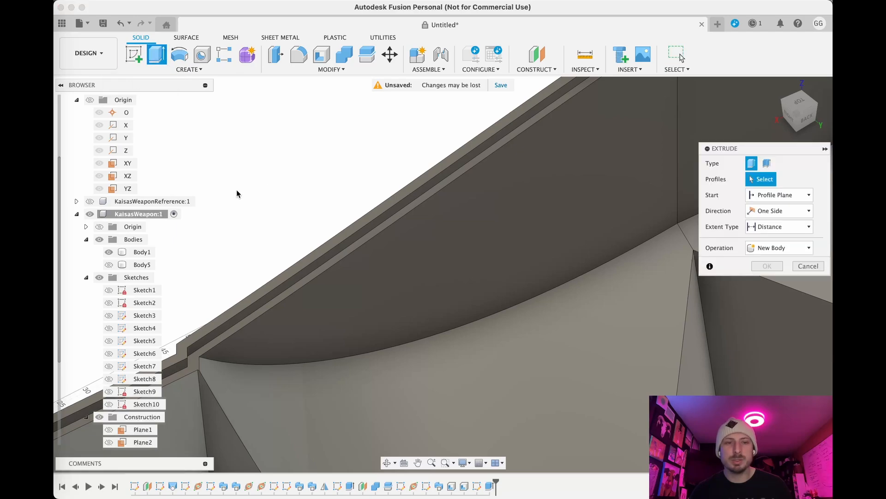
click(141, 252)
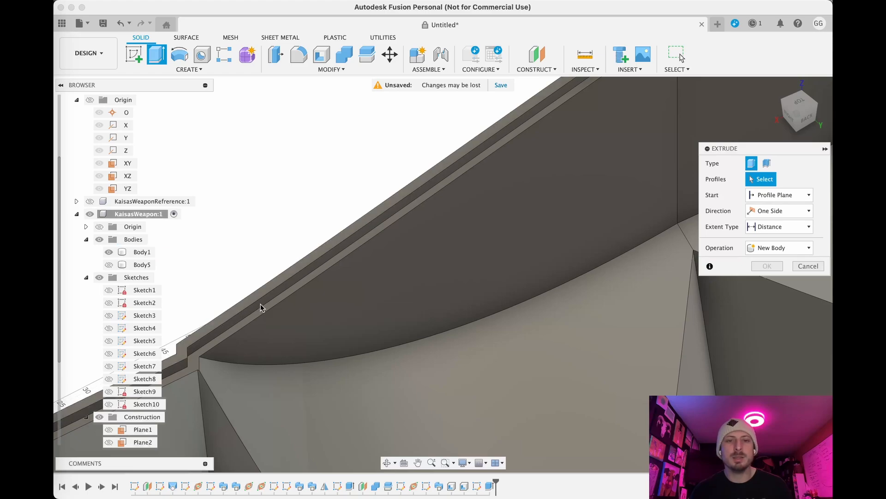
click(111, 405)
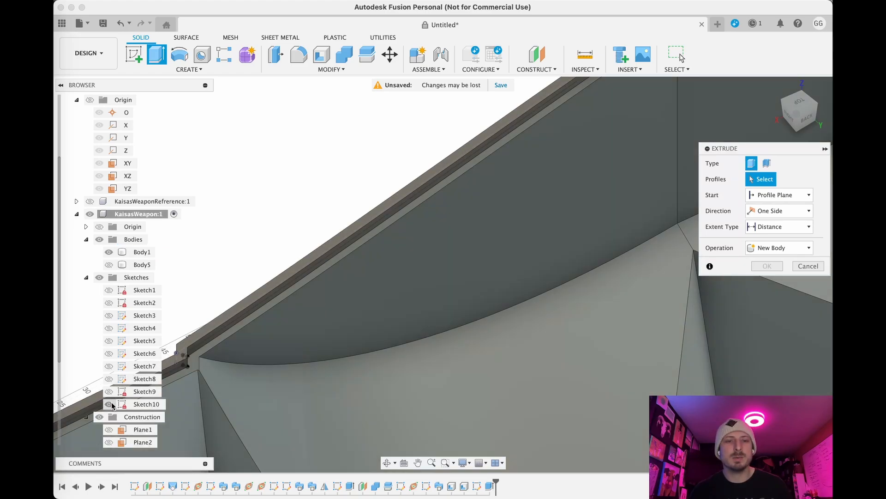
Cut the strip between the 1 mm and 1.7 mm offset outlines 1 mm into the base of the raised lip
scroll(252, 327, down, 3)
shift+middle_drag(251, 327, 368, 134)
scroll(253, 301, up, 3)
scroll(252, 301, up, 3)
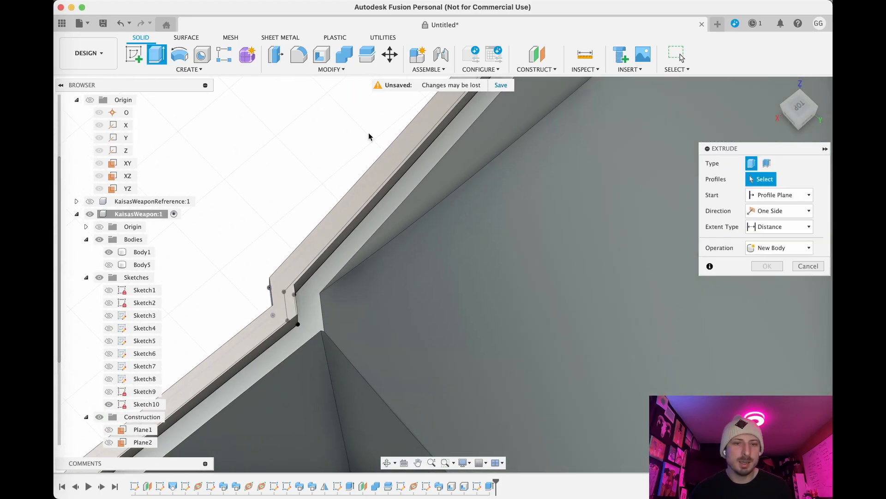
scroll(290, 305, up, 3)
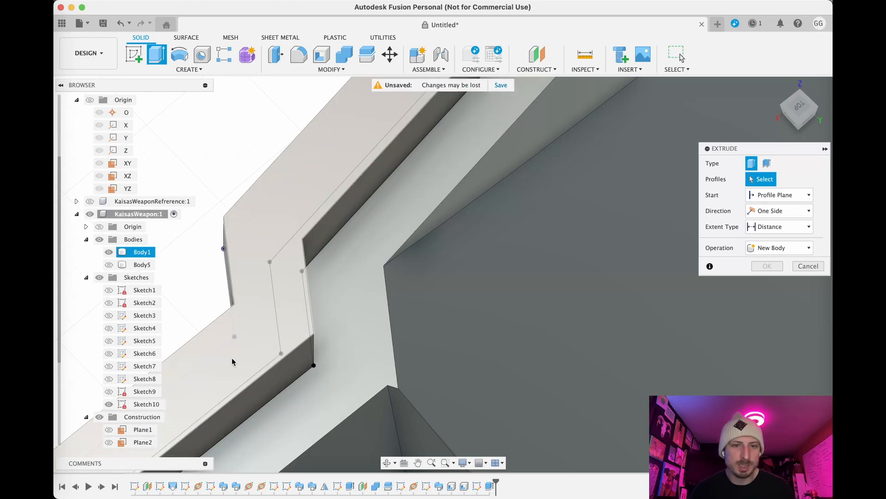
scroll(276, 342, down, 5)
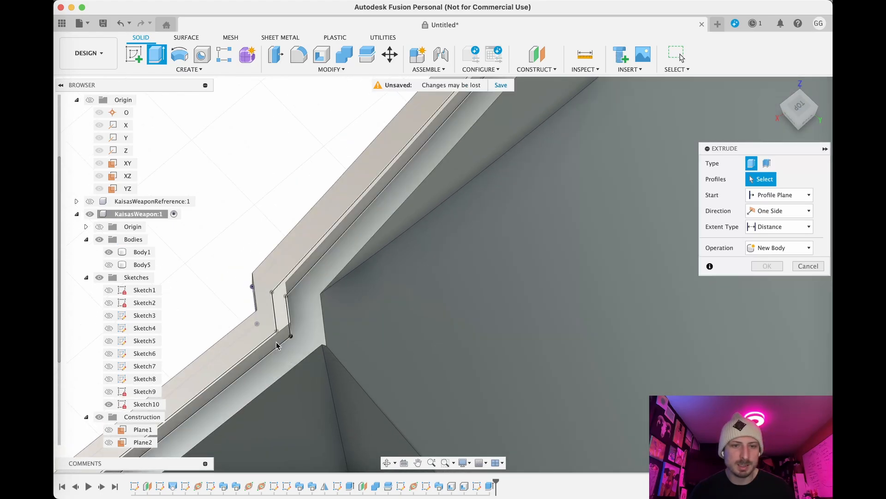
click(277, 343)
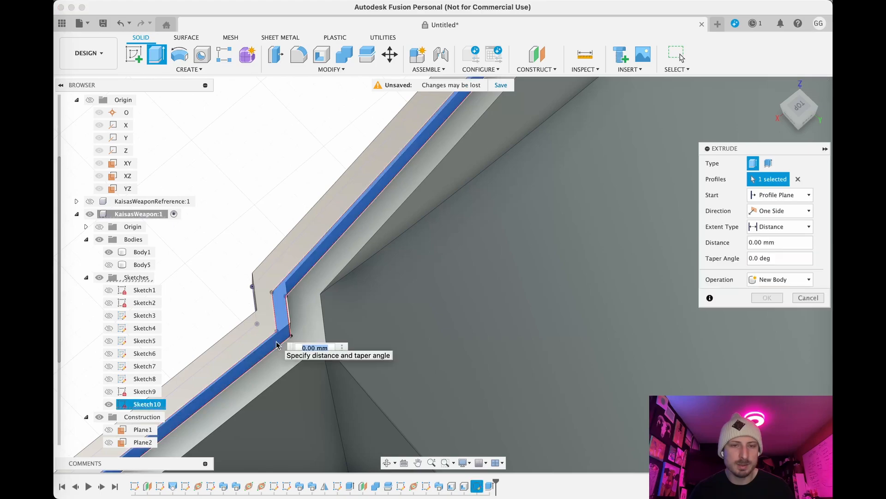
shift+middle_drag(259, 374, 266, 342)
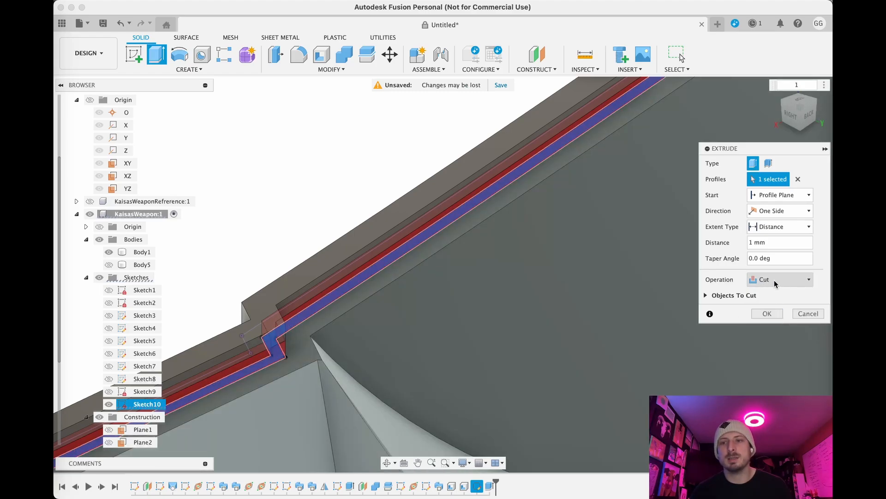
click(767, 314)
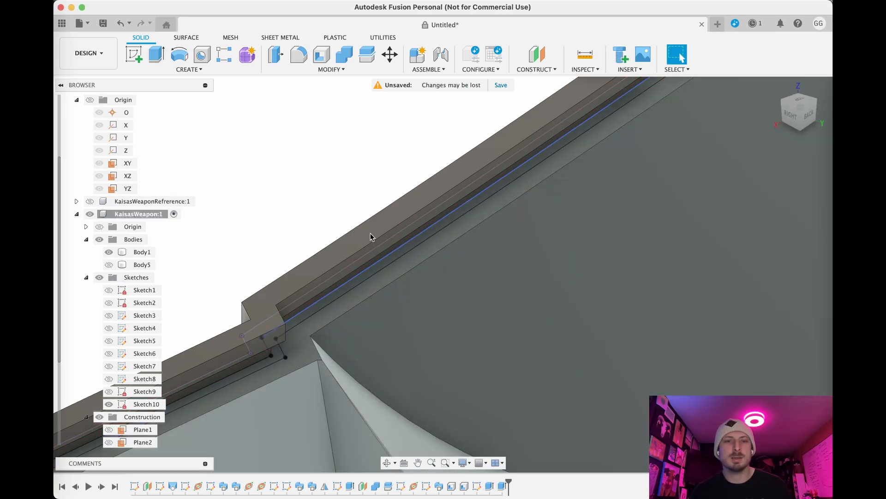
Start an equal-distance chamfer and select the first two long edges along the lower inner side of the lip's overhang
mouse_move(303, 252)
shift+middle_down()
mouse_move(297, 222)
mouse_move(307, 237)
shift+middle_up()
middle_drag(365, 219, 303, 215)
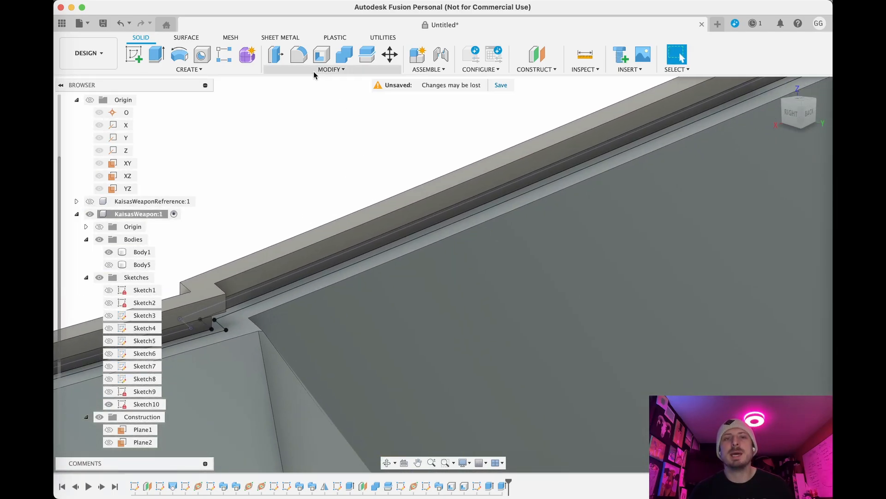
click(339, 69)
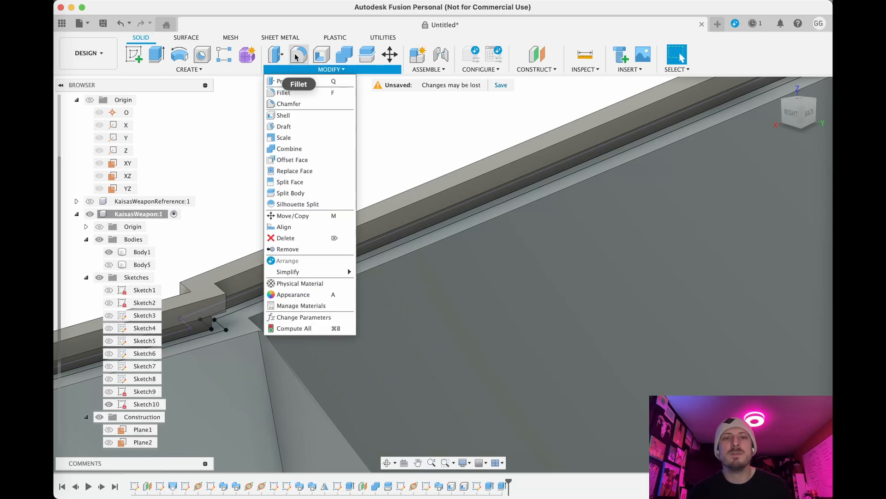
click(305, 102)
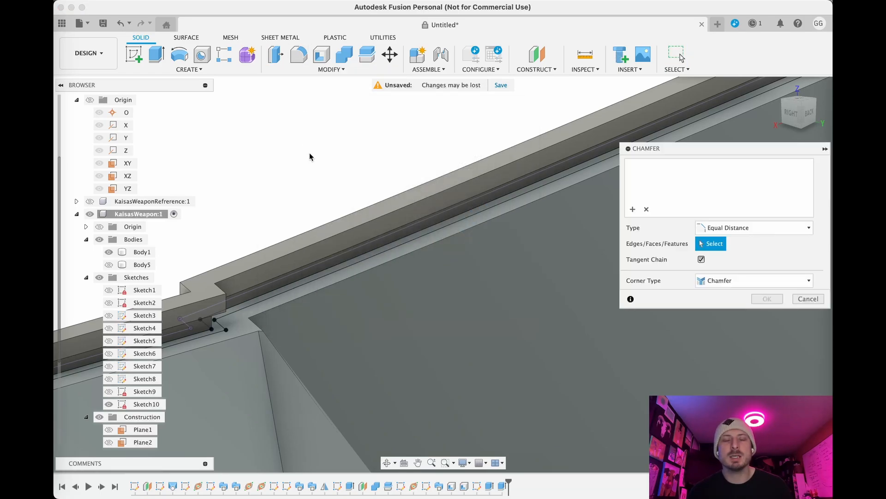
mouse_move(305, 156)
shift+middle_down()
mouse_move(313, 148)
mouse_move(303, 157)
shift+middle_up()
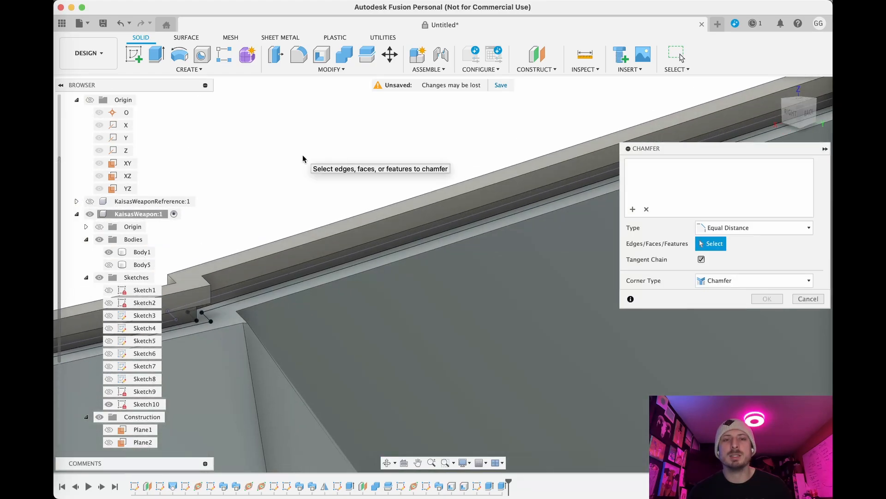
shift+middle_drag(303, 154, 252, 151)
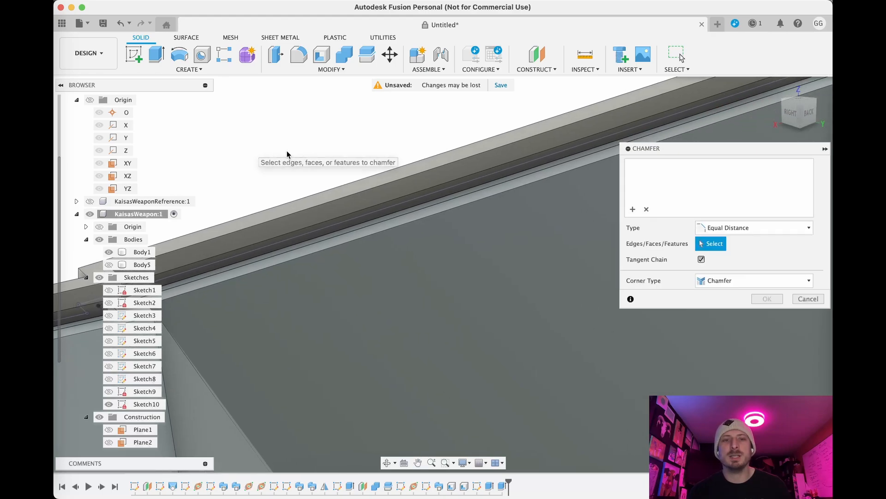
click(370, 206)
scroll(371, 210, down, 4)
middle_drag(536, 168, 55, 300)
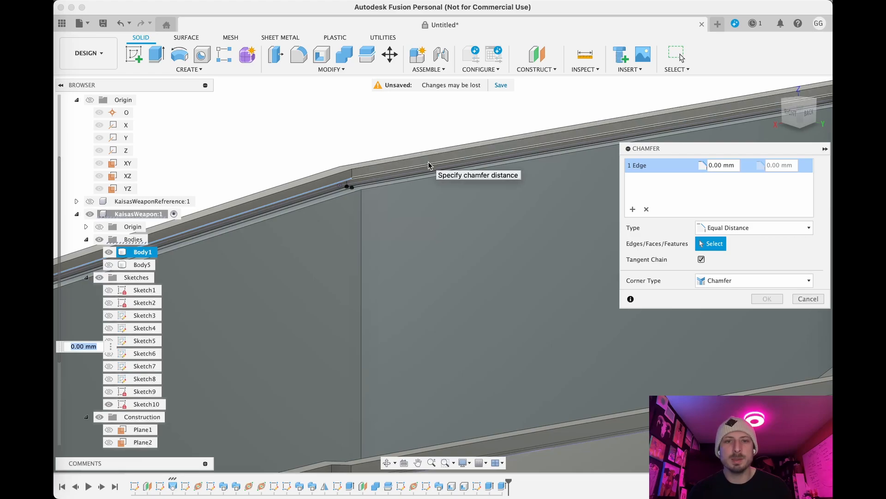
click(429, 165)
middle_drag(429, 166, 69, 195)
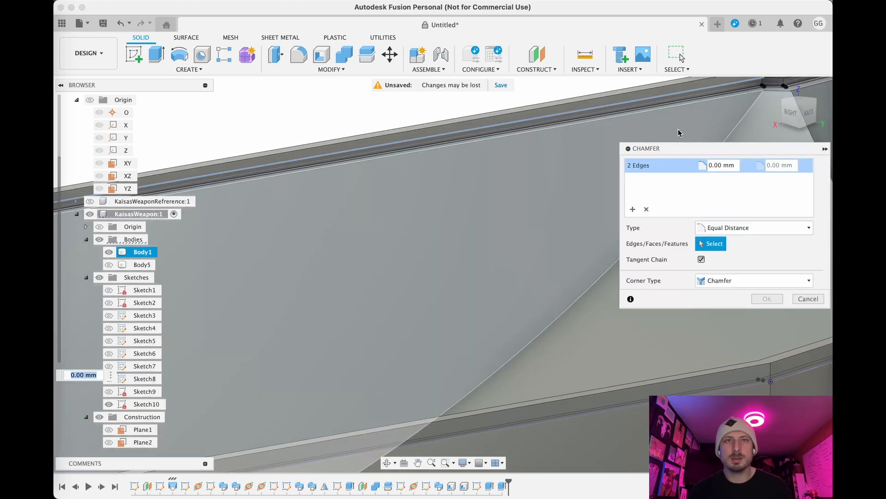
Add the short notch edge of the overhang and the two edges beyond it to the chamfer
scroll(606, 120, down, 3)
middle_drag(456, 142, 77, 220)
scroll(426, 129, up, 4)
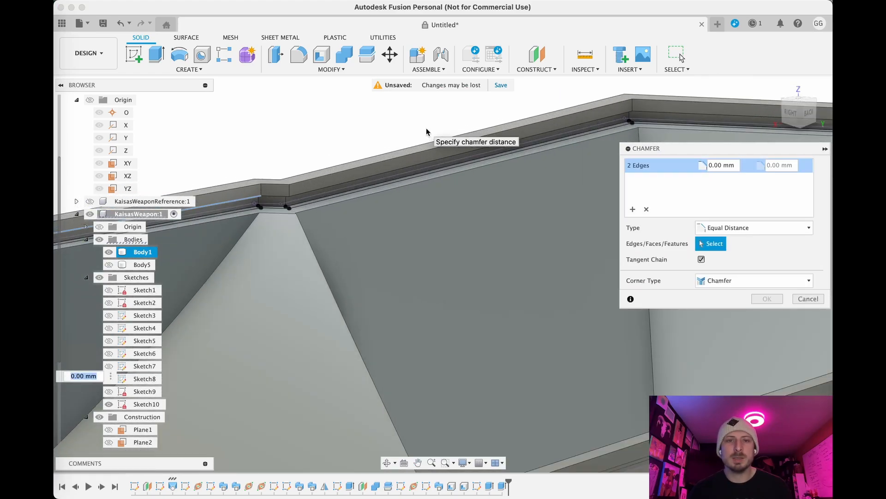
scroll(426, 128, up, 2)
click(266, 203)
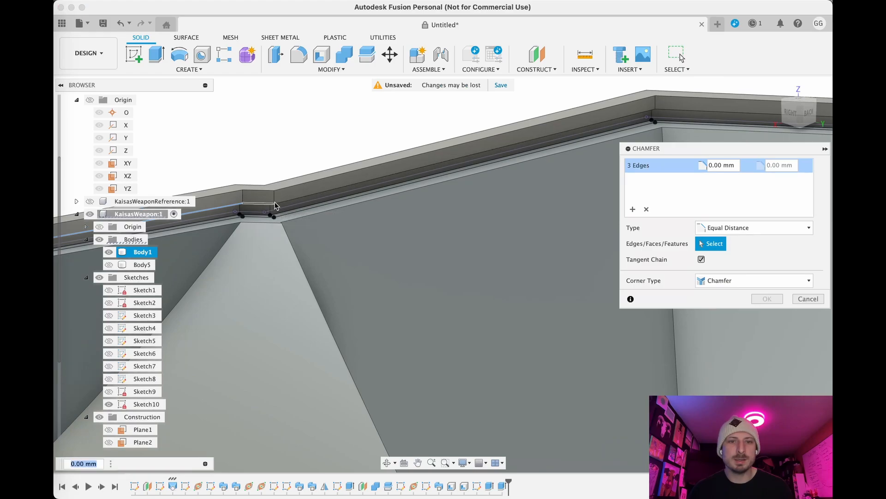
click(301, 195)
click(690, 112)
Add the four remaining overhang edges around the pointed end of the rim to the chamfer
scroll(691, 116, down, 4)
middle_drag(733, 109, 378, 128)
scroll(586, 129, up, 2)
shift+middle_drag(556, 172, 618, 172)
click(547, 152)
shift+middle_drag(547, 153, 535, 205)
middle_drag(491, 145, 418, 263)
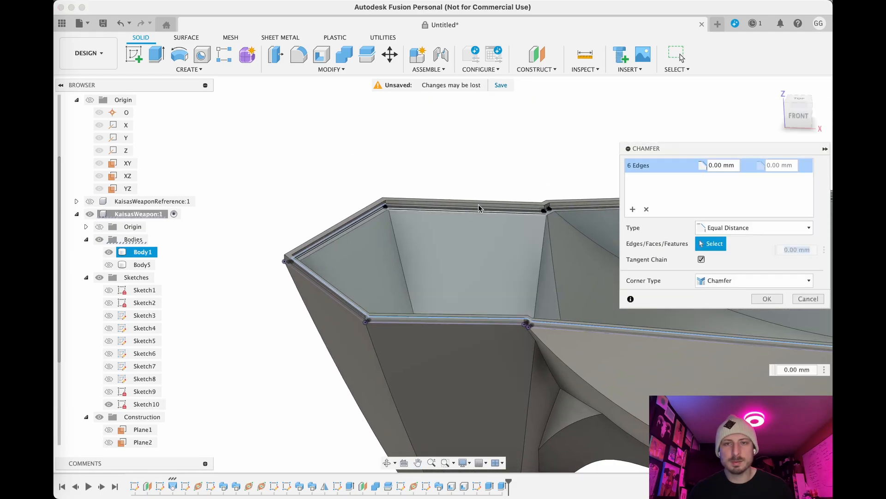
scroll(479, 203, up, 5)
click(474, 208)
shift+middle_drag(474, 208, 467, 219)
click(375, 218)
click(411, 215)
Add the long overhang edge on the opposite side of the rim, leading up to the notch, to the chamfer
scroll(412, 216, down, 4)
shift+middle_drag(574, 255, 345, 303)
middle_drag(485, 244, 302, 399)
scroll(396, 214, up, 3)
middle_drag(420, 237, 443, 112)
scroll(406, 174, up, 4)
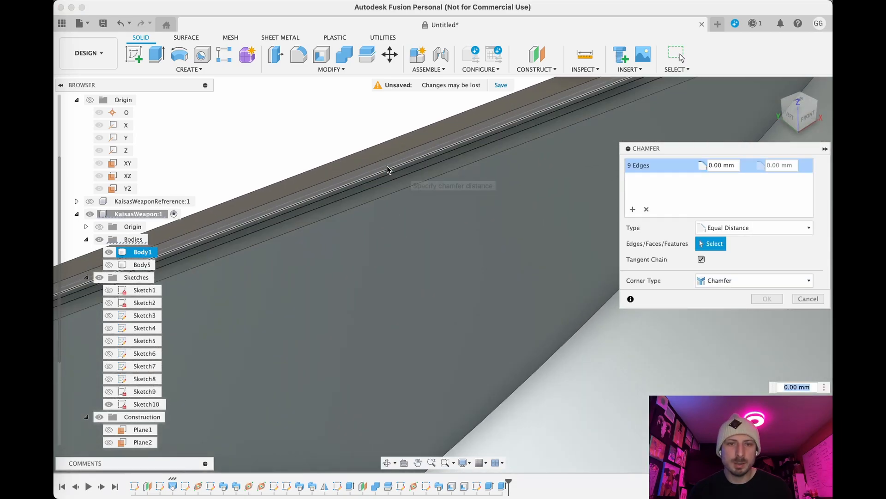
scroll(371, 175, down, 2)
middle_drag(476, 177, 545, 161)
middle_drag(185, 233, 265, 220)
click(243, 257)
Add the next long overhang edge, the short notch edge and the edge beyond the notch to the chamfer
middle_drag(388, 237, 231, 296)
scroll(369, 194, down, 3)
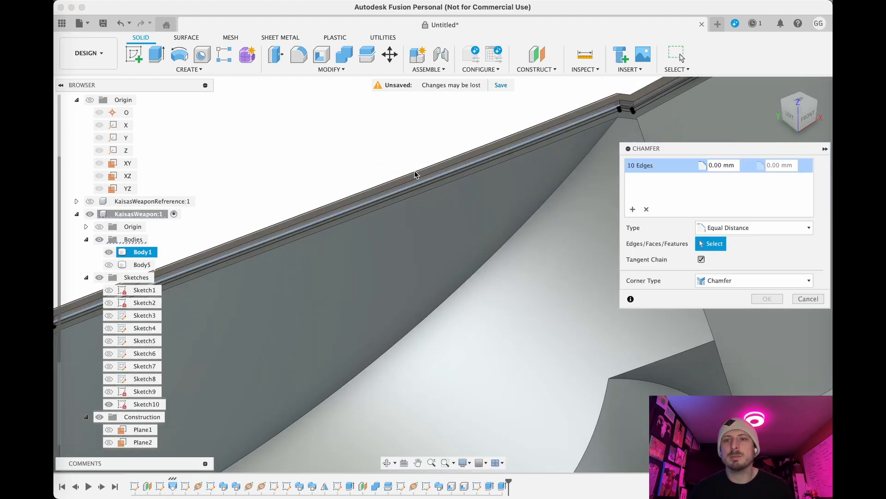
middle_drag(463, 150, 229, 291)
scroll(369, 237, up, 5)
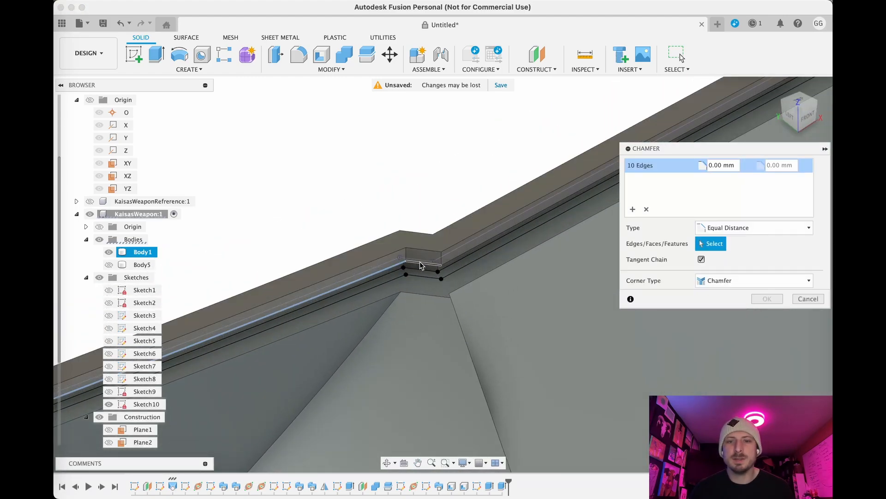
click(457, 259)
scroll(465, 259, down, 2)
scroll(464, 259, down, 1)
middle_drag(466, 204, 213, 259)
scroll(429, 238, up, 3)
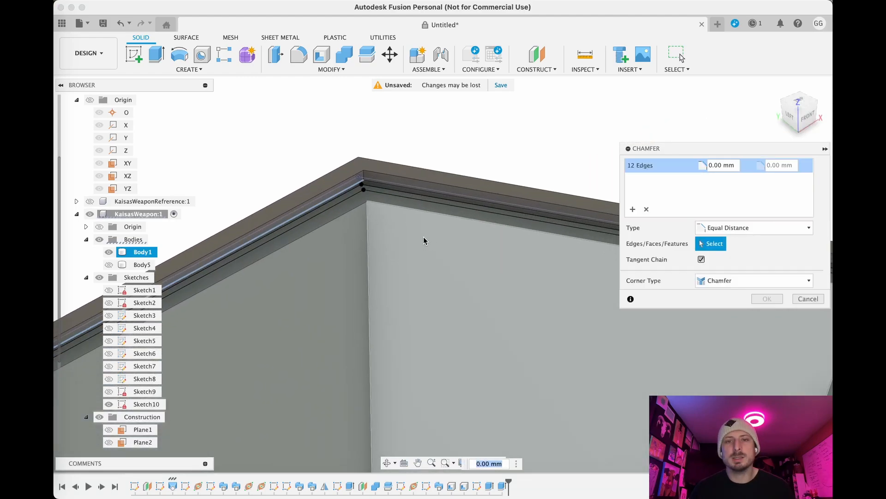
Add the remaining overhang edges around the blunt end of the rim, up to the first notch, to complete the chamfer loop
click(439, 197)
scroll(450, 254, down, 2)
shift+middle_drag(450, 251, 542, 251)
scroll(369, 223, up, 3)
click(343, 169)
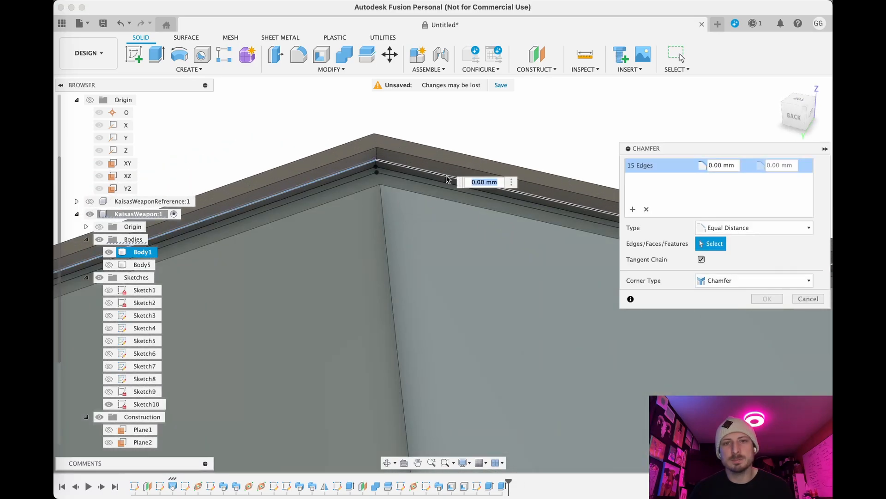
scroll(446, 181, down, 5)
middle_drag(533, 295, 340, 257)
scroll(413, 182, up, 2)
scroll(412, 181, up, 3)
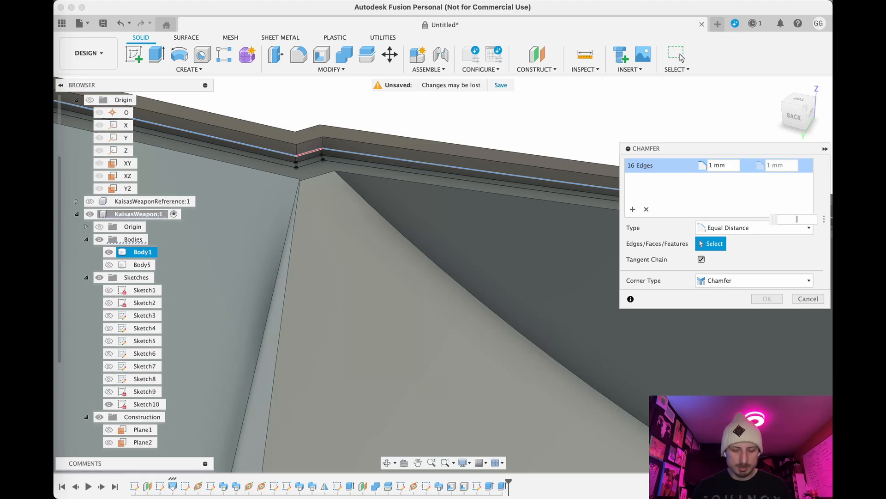
Try chamfer distances of 1 mm and 0.7 mm, then set 0.69 mm and apply the chamfer
key(Return)
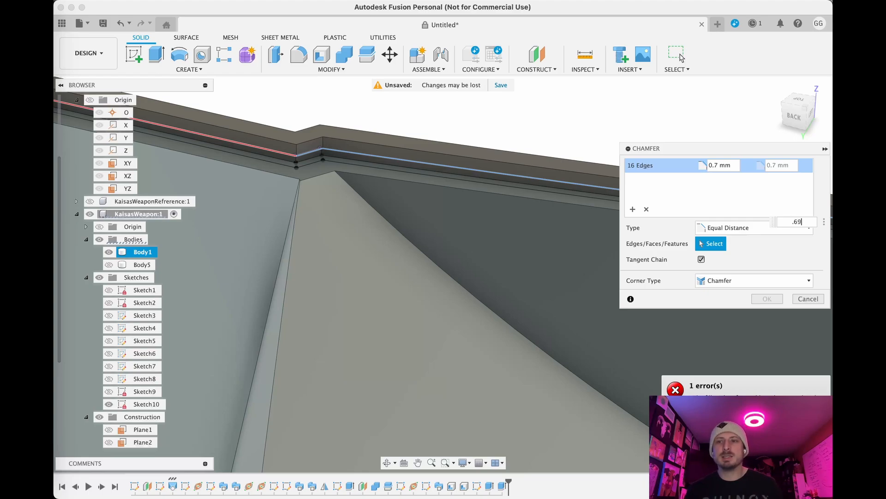
key(Return)
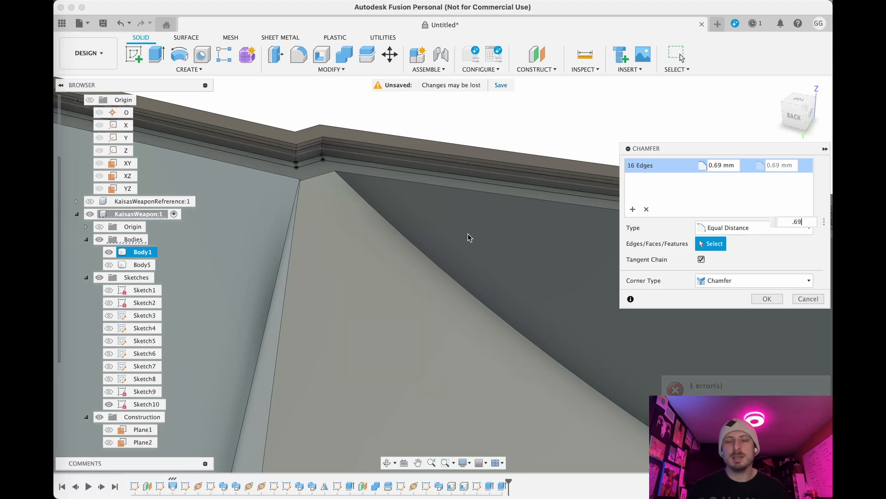
shift+middle_drag(369, 154, 305, 164)
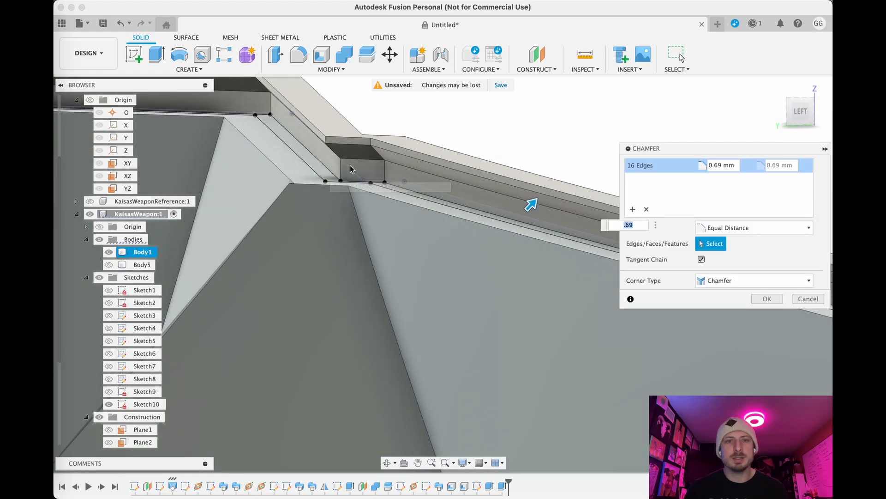
scroll(383, 182, down, 4)
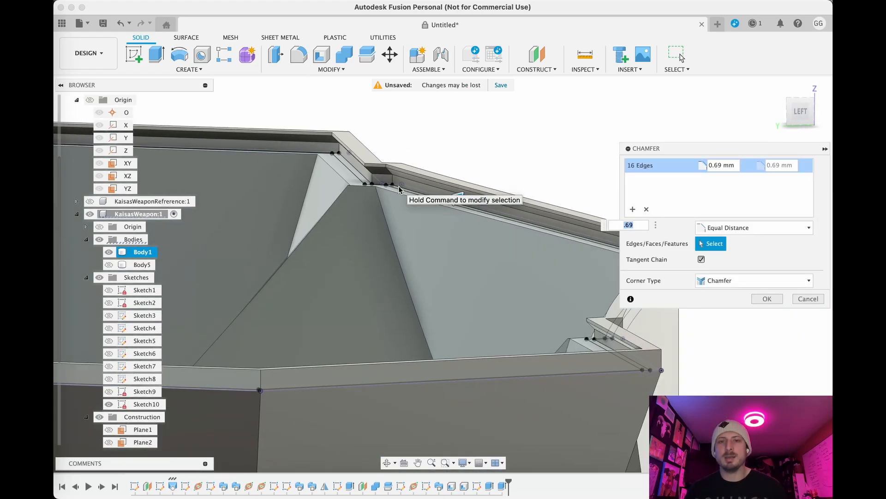
key(Return)
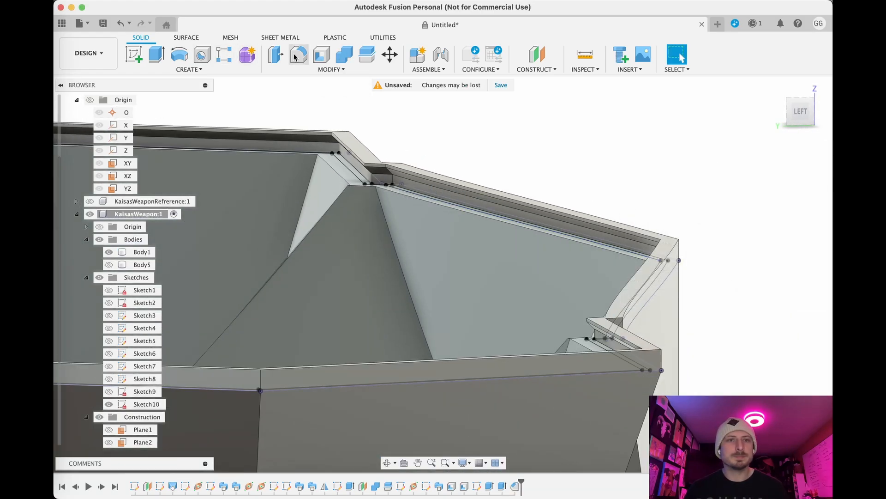
Start a constant-radius fillet and select the lip's upper inner edges before, across and beyond the notch
click(298, 55)
shift+middle_drag(392, 108, 414, 129)
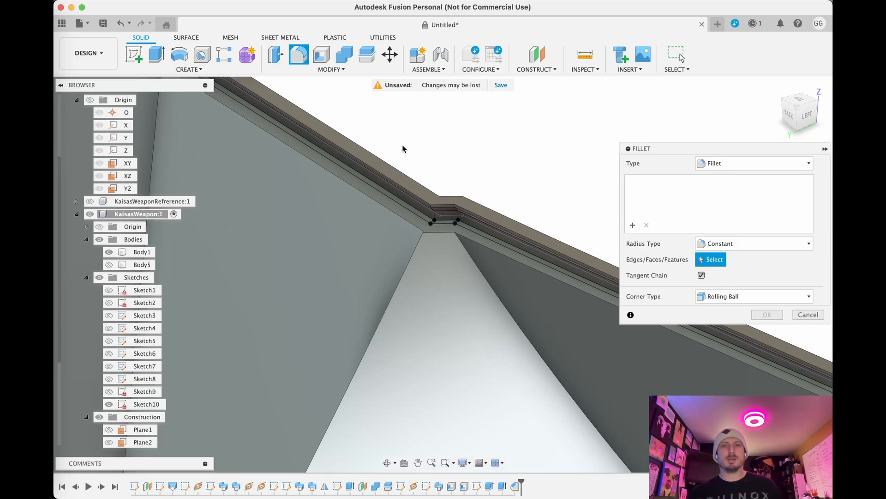
click(380, 173)
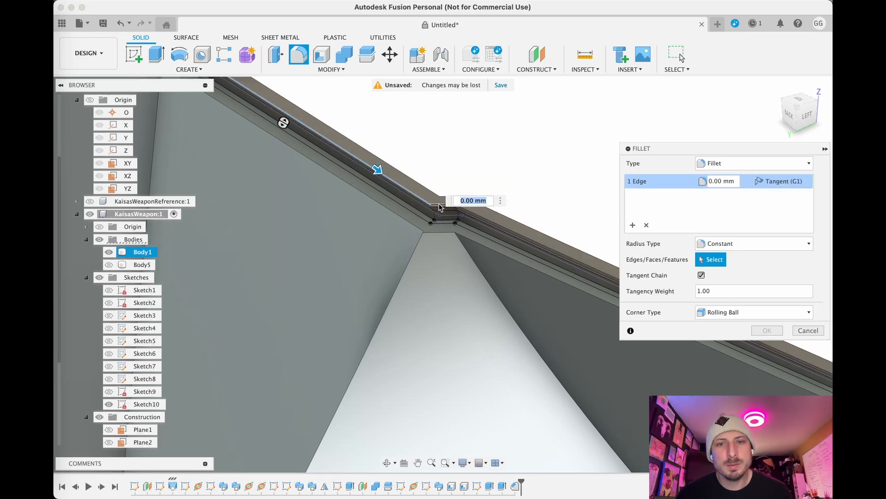
click(439, 204)
click(489, 225)
scroll(471, 218, down, 5)
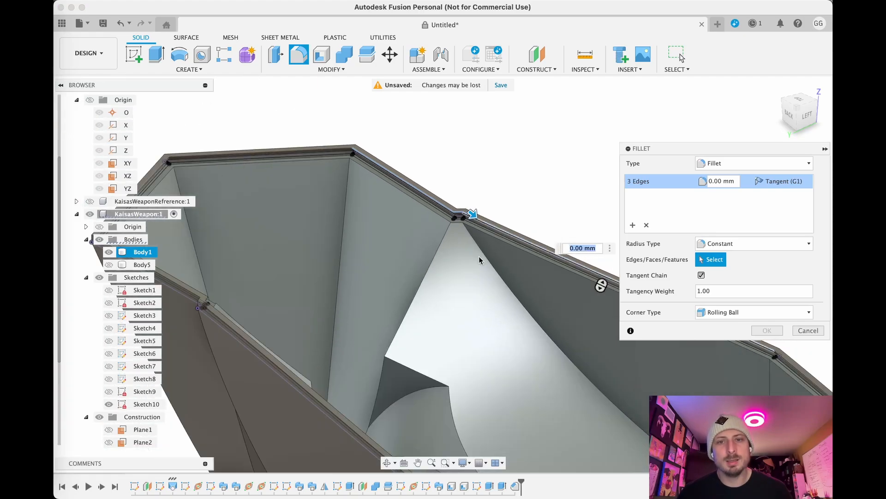
Add the three upper inner lip edges running around the end of the rim to the fillet
scroll(325, 177, up, 3)
click(269, 133)
middle_drag(254, 178, 551, 144)
scroll(346, 154, up, 3)
click(342, 165)
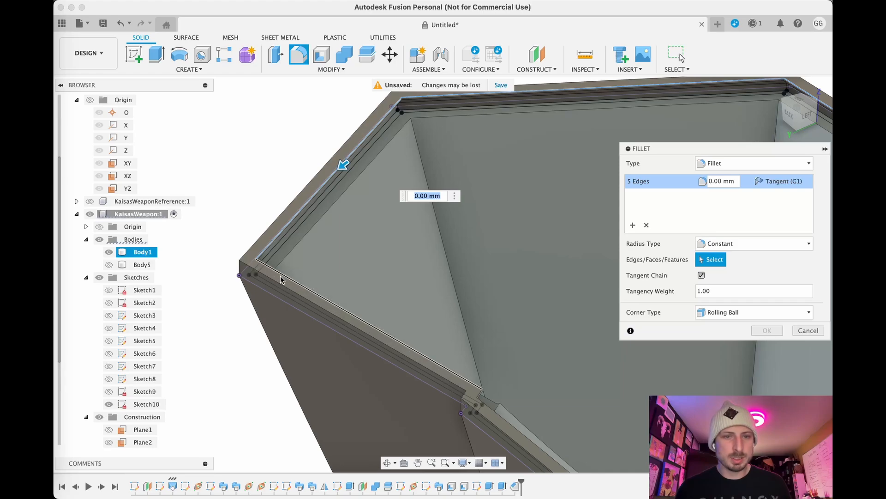
click(282, 279)
Add the short notch edge on the opposite side and the long upper inner edge beyond it to the fillet
scroll(223, 357, down, 2)
shift+middle_drag(348, 329, 392, 309)
shift+middle_drag(330, 392, 380, 398)
middle_drag(522, 354, 397, 397)
scroll(412, 321, up, 1)
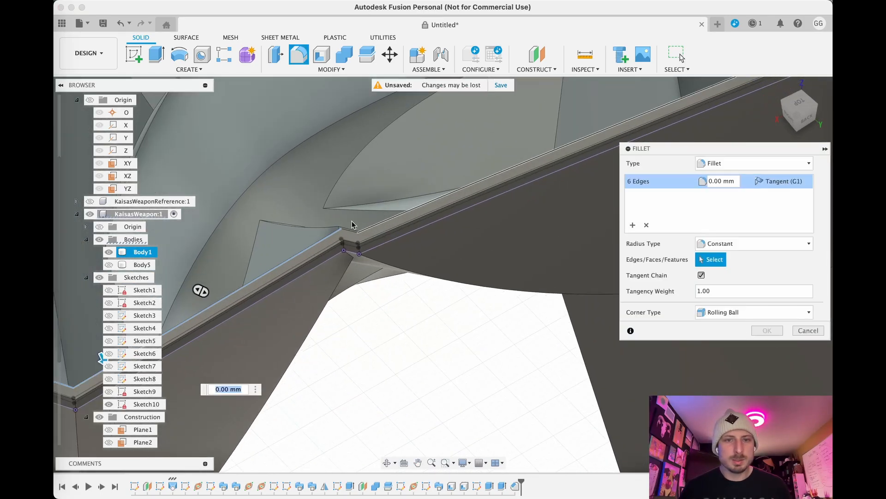
scroll(347, 233, up, 5)
click(347, 231)
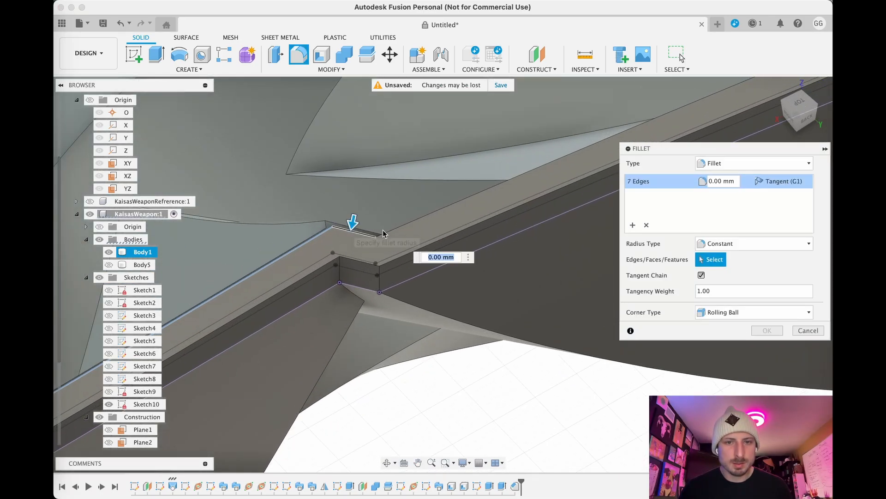
click(409, 230)
scroll(410, 229, down, 4)
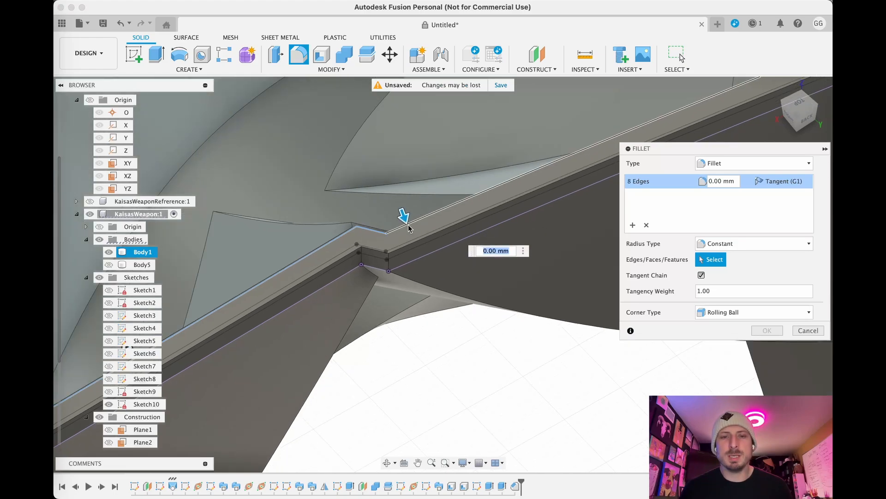
Add the next long upper inner lip edge, beyond the rim's side corner, to the fillet
mouse_move(410, 347)
shift+middle_down()
mouse_move(462, 346)
mouse_move(619, 434)
shift+middle_up()
middle_drag(421, 323, 604, 444)
middle_drag(423, 340, 450, 275)
scroll(536, 358, up, 5)
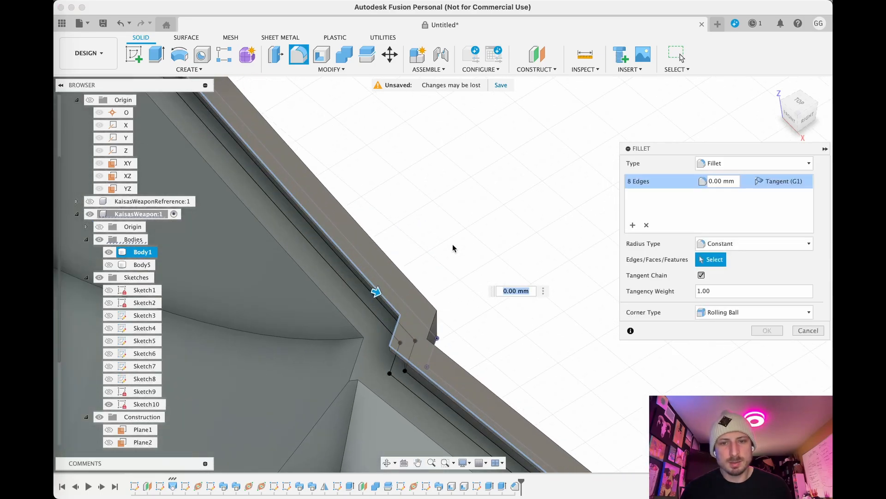
middle_drag(445, 244, 506, 290)
middle_drag(386, 219, 514, 334)
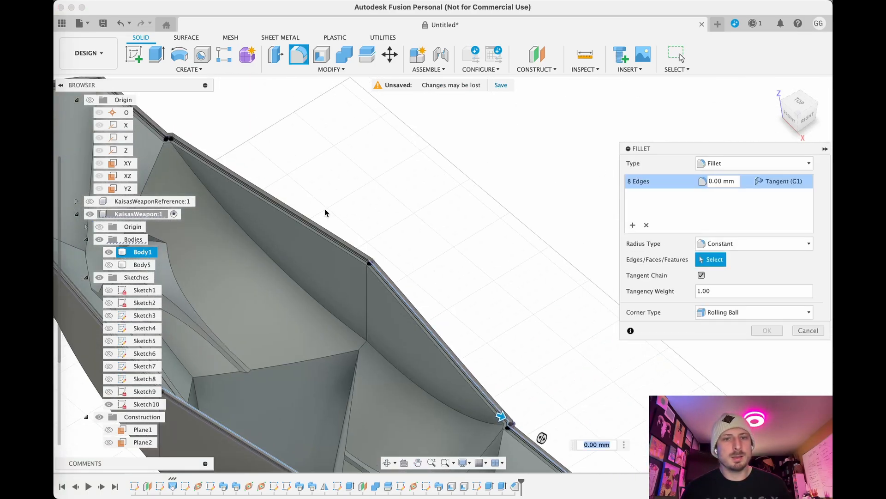
scroll(325, 210, up, 5)
middle_drag(367, 178, 461, 112)
scroll(412, 191, up, 1)
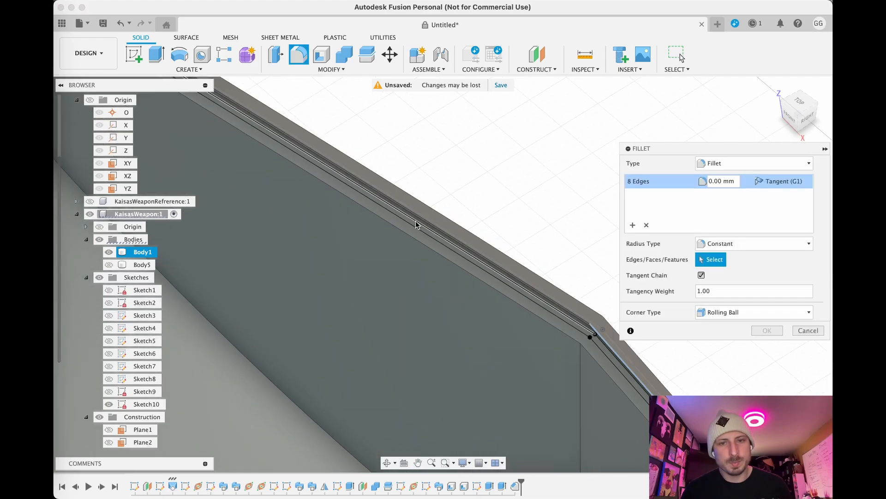
middle_drag(417, 221, 566, 275)
middle_drag(287, 164, 526, 291)
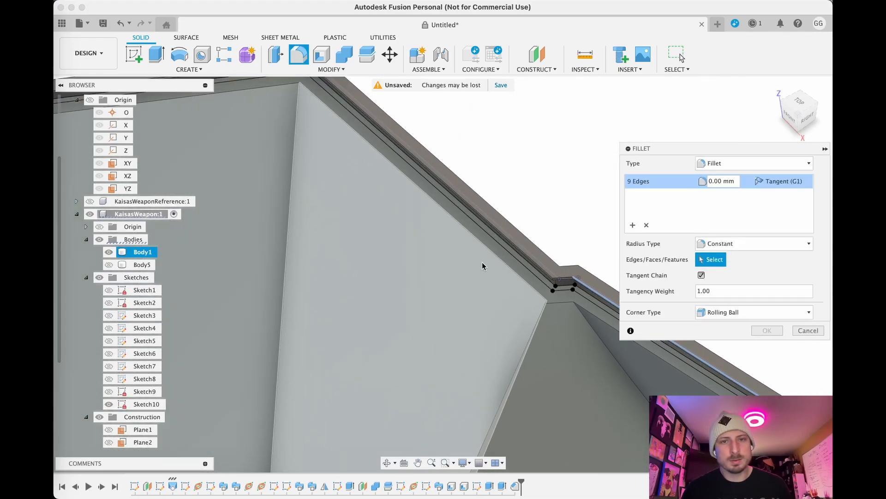
Add the short notch edge and the two upper inner lip edges beyond it to the fillet
click(570, 276)
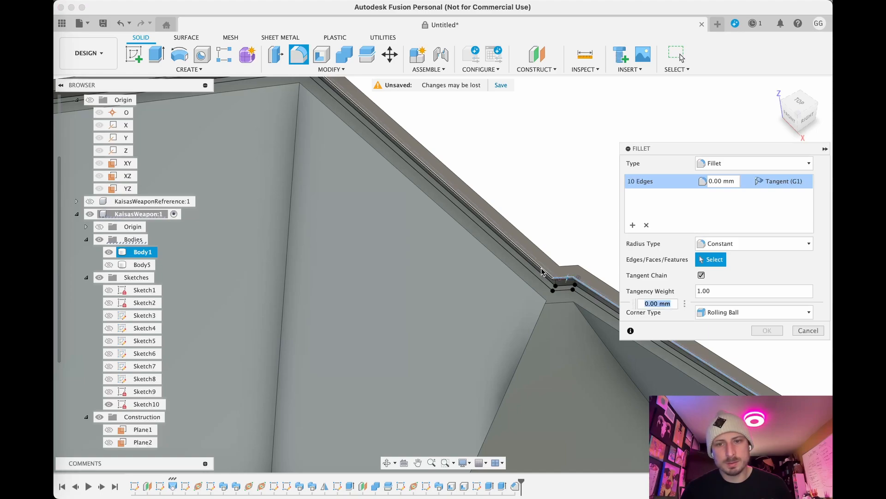
middle_drag(430, 233, 668, 370)
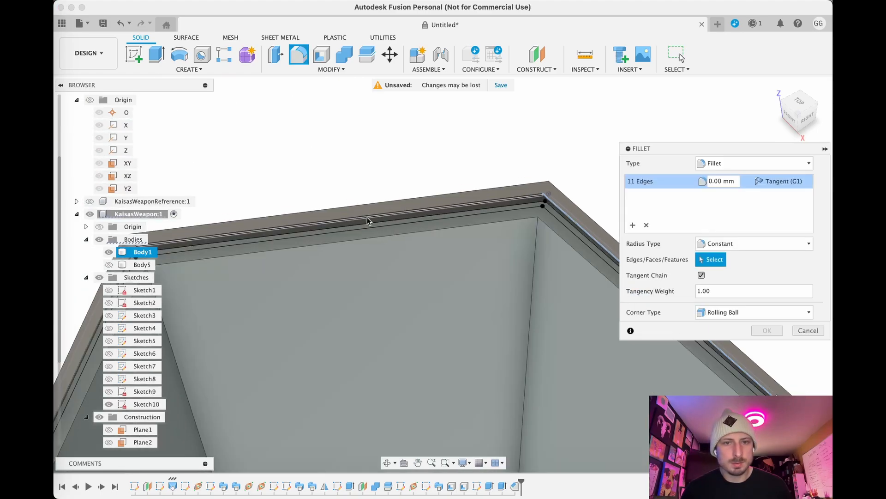
middle_drag(404, 240, 611, 139)
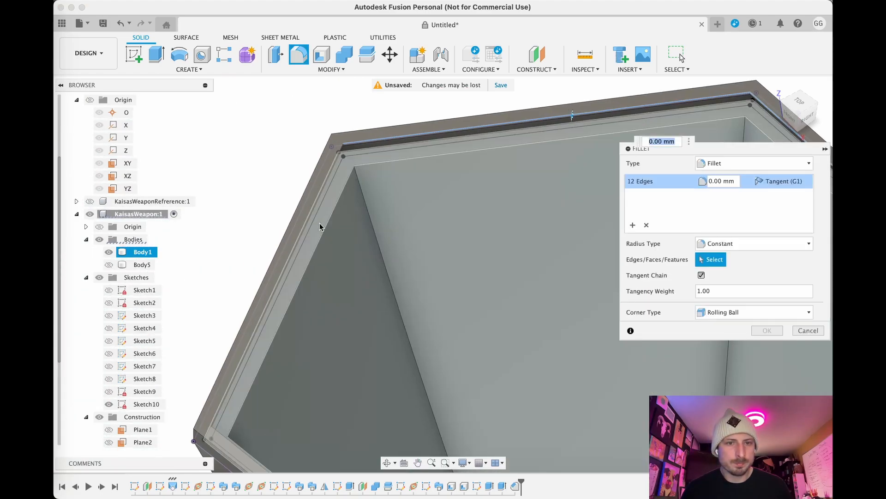
Select the upper inner edges around the rim's end for the fillet, deselecting surplus edges and reselecting the sloping segment's edge
middle_drag(299, 264, 336, 236)
scroll(390, 225, up, 6)
middle_drag(411, 192, 230, 177)
scroll(362, 203, up, 4)
scroll(363, 204, up, 3)
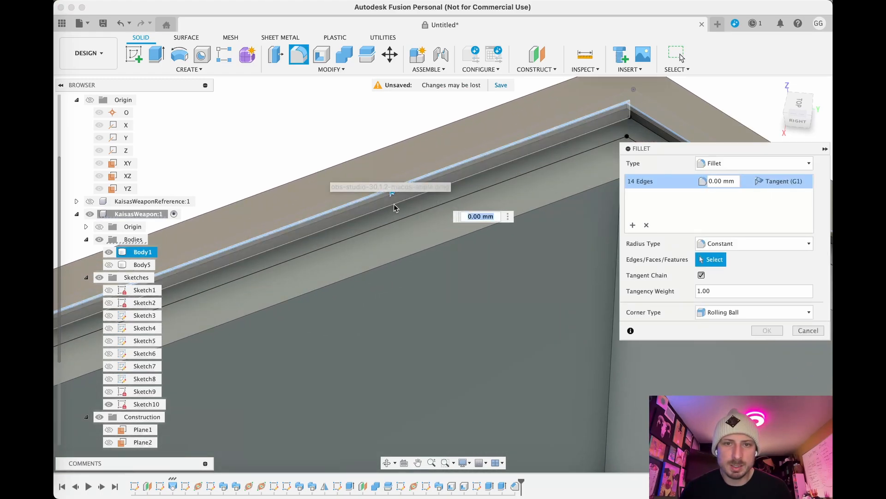
scroll(377, 222, up, 10)
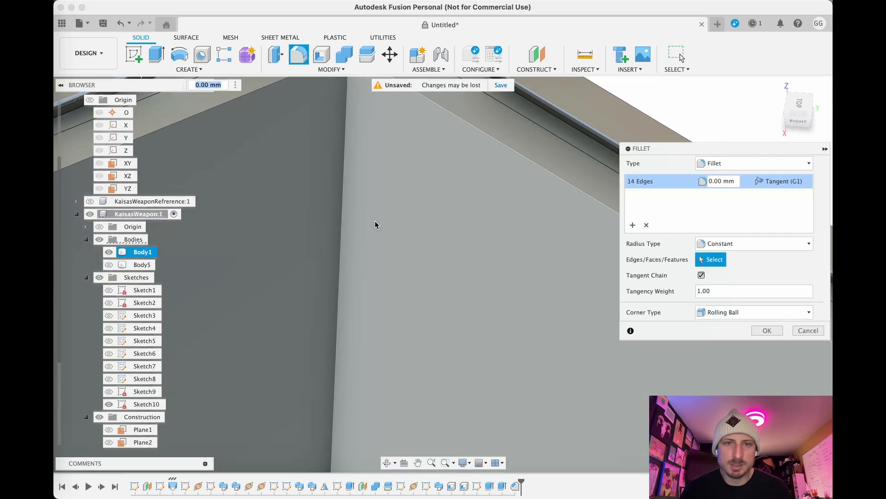
scroll(375, 221, down, 4)
middle_drag(286, 215, 531, 276)
scroll(409, 210, up, 4)
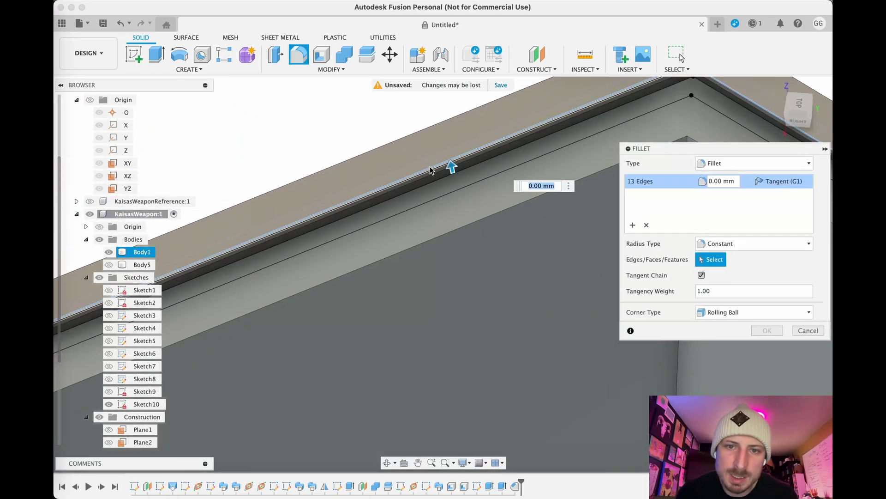
scroll(453, 181, up, 2)
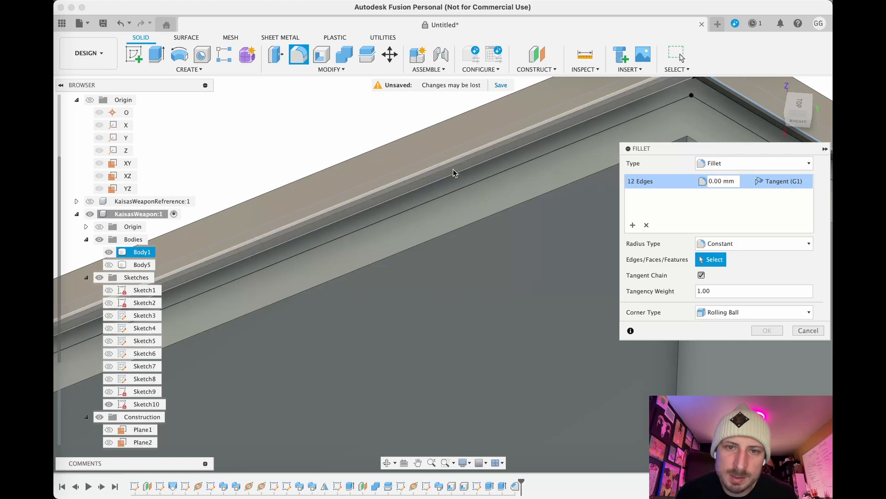
scroll(449, 165, down, 8)
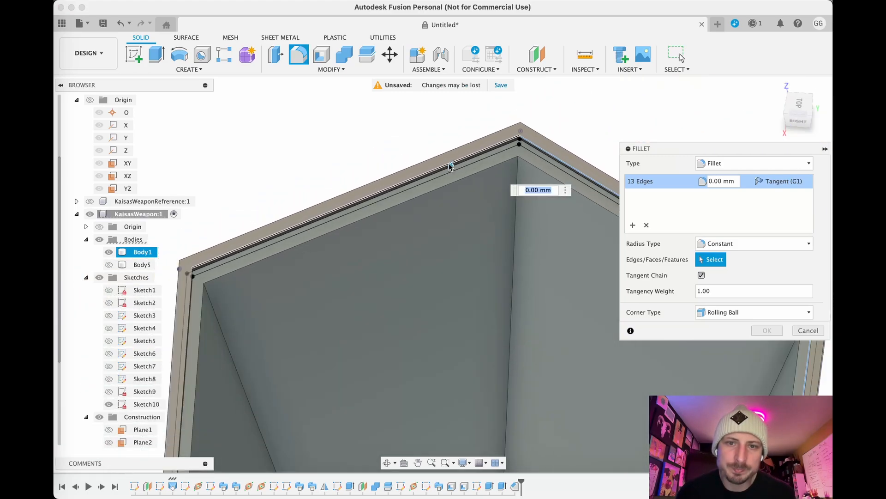
Add the unselected upper inner lip edge between the rim's end and the last notch to the fillet
middle_drag(357, 293, 557, 124)
shift+middle_drag(412, 279, 412, 257)
scroll(397, 275, down, 2)
mouse_move(383, 199)
middle_down()
mouse_move(387, 206)
mouse_move(249, 88)
middle_up()
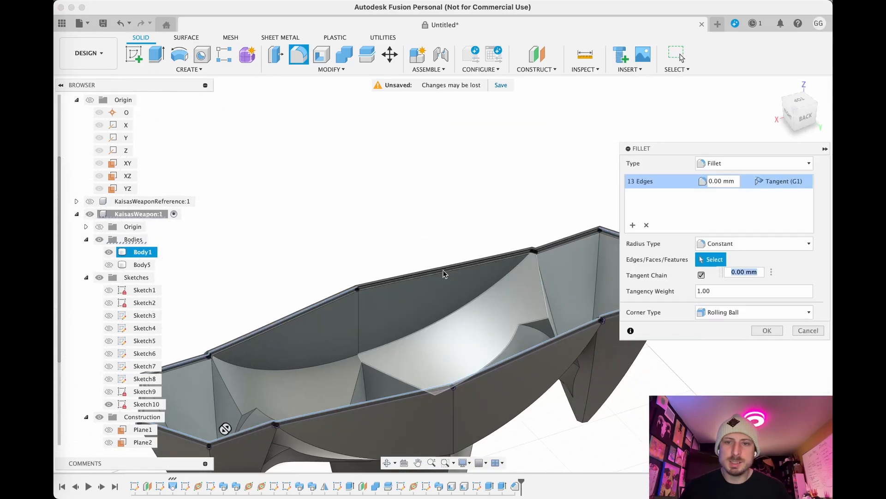
middle_drag(614, 277, 539, 252)
scroll(538, 251, up, 4)
scroll(539, 237, up, 8)
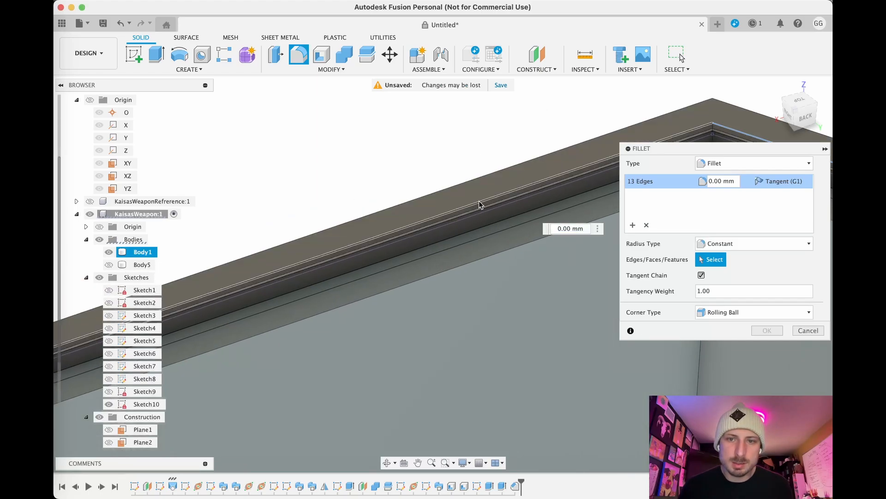
click(479, 203)
Add the last notch's short edge and the long edge beyond it to close the fillet selection around the rim
scroll(479, 202, down, 4)
middle_drag(462, 224, 752, 178)
scroll(467, 231, up, 2)
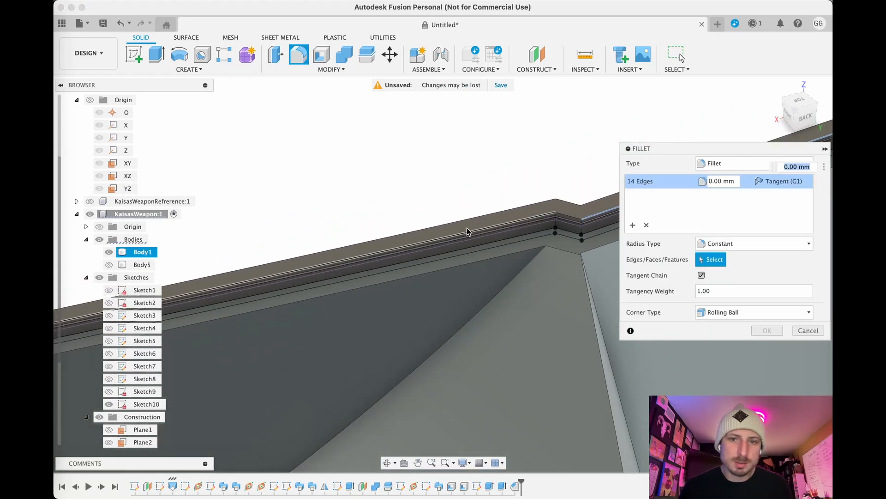
scroll(466, 229, up, 2)
click(603, 211)
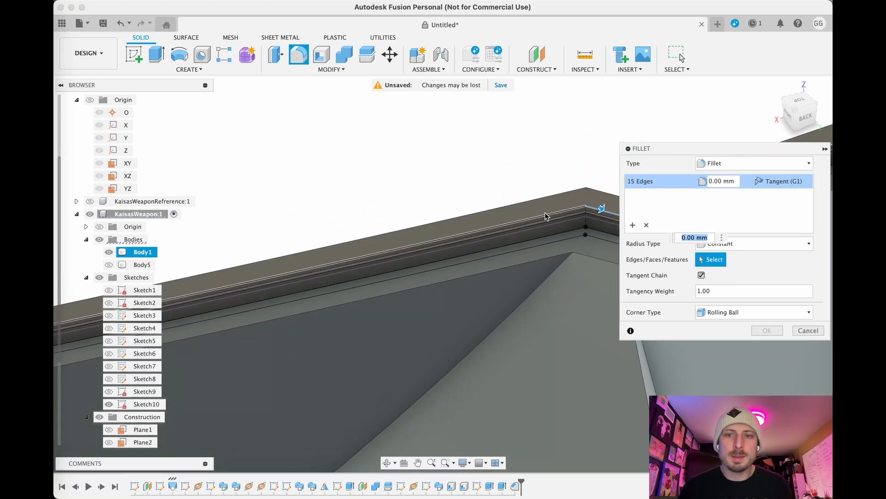
click(544, 215)
scroll(545, 215, down, 5)
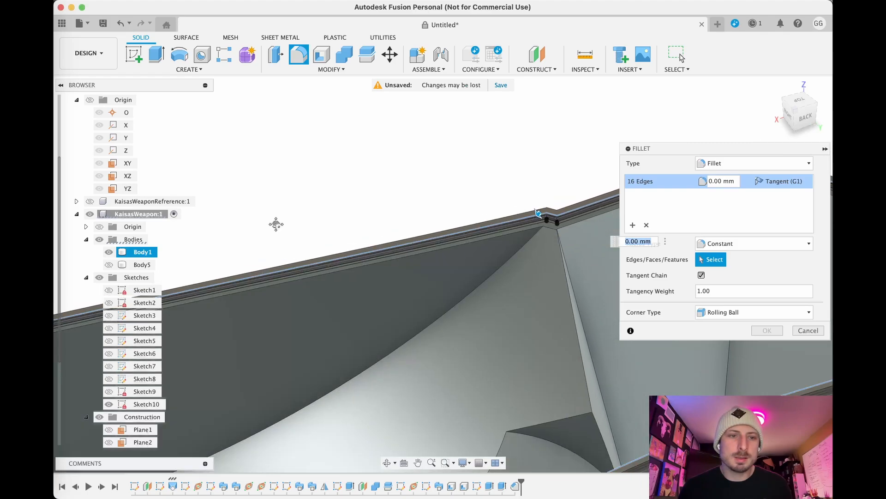
middle_drag(262, 227, 514, 149)
scroll(467, 160, down, 5)
scroll(532, 198, down, 2)
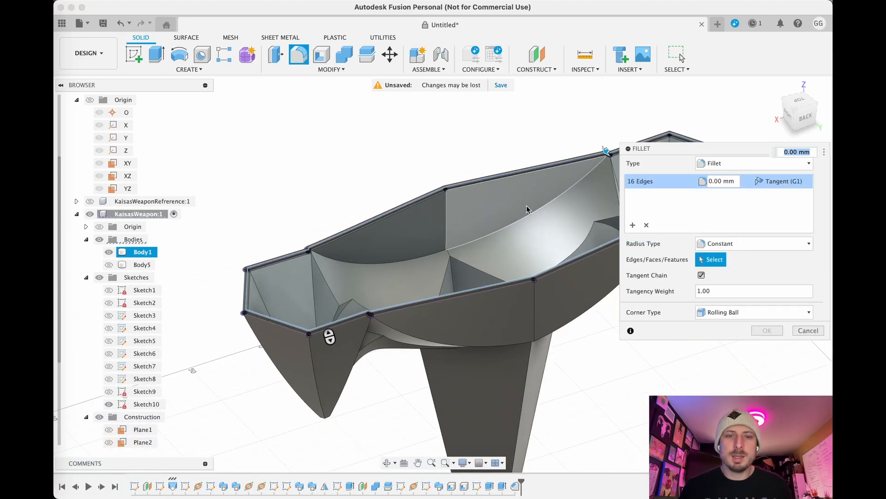
Apply a constant 1 mm fillet to the 16 selected inner lip edges around Body1's rim
scroll(338, 215, up, 10)
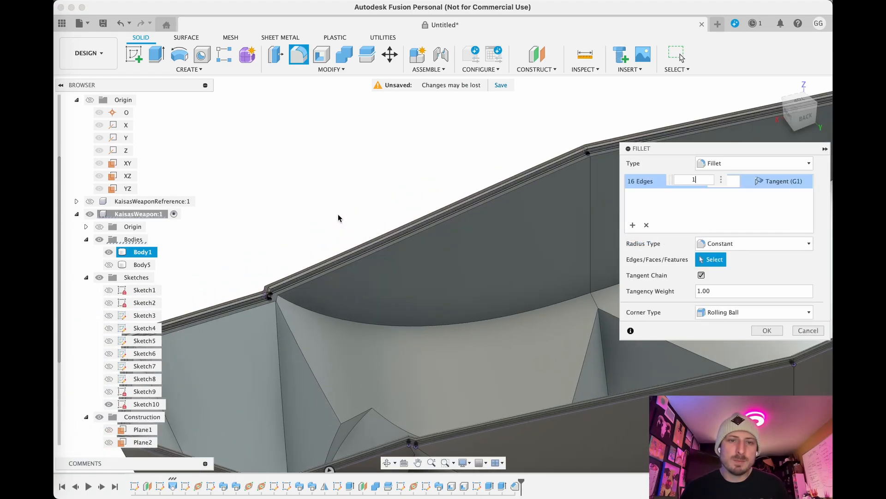
middle_drag(351, 227, 504, 60)
scroll(270, 217, up, 2)
middle_drag(240, 234, 385, 126)
scroll(331, 177, up, 3)
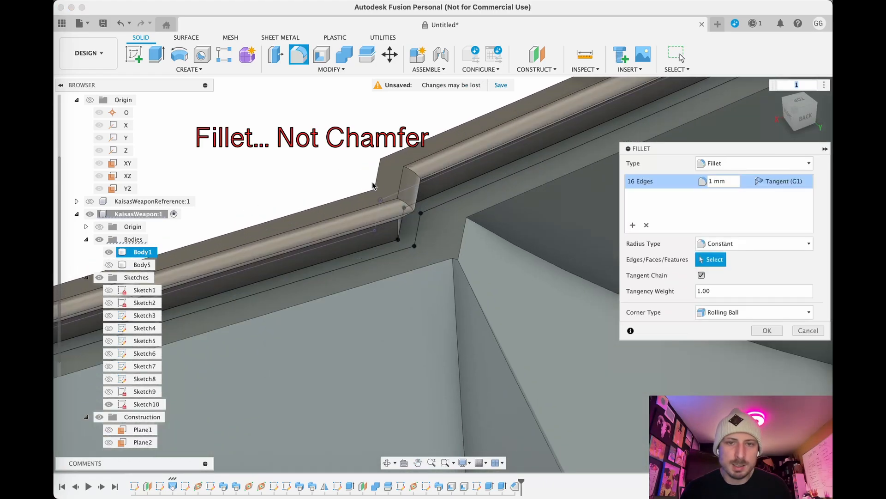
click(767, 331)
scroll(501, 267, down, 10)
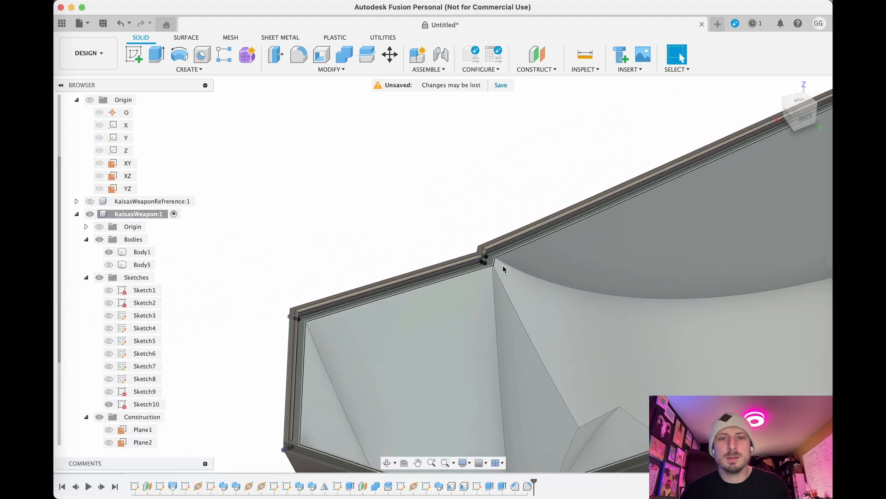
Hide Body1, show Body5 and turn the model to expose Body5's open rim from below
scroll(516, 281, down, 3)
middle_drag(710, 382, 607, 376)
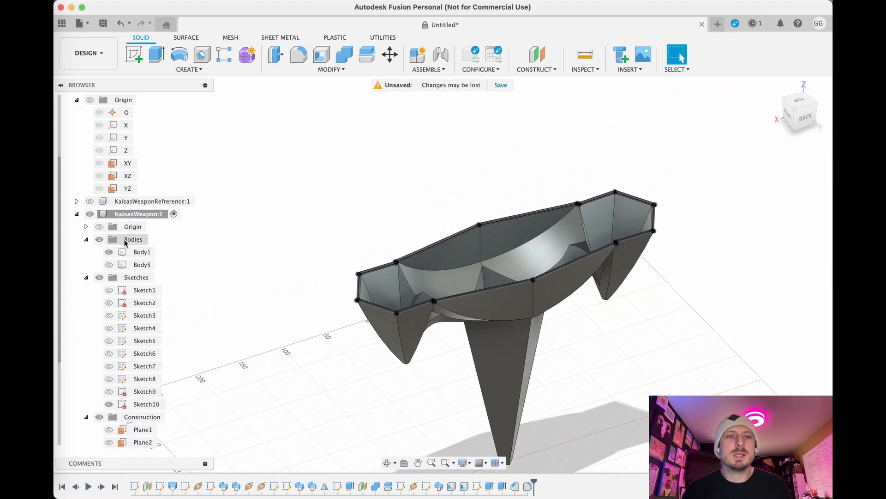
click(109, 252)
click(109, 265)
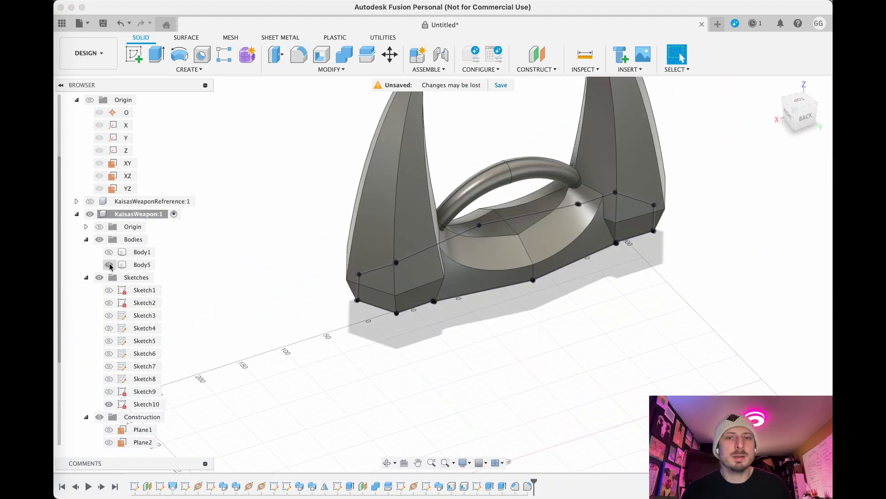
shift+middle_drag(350, 351, 339, 259)
scroll(464, 323, up, 5)
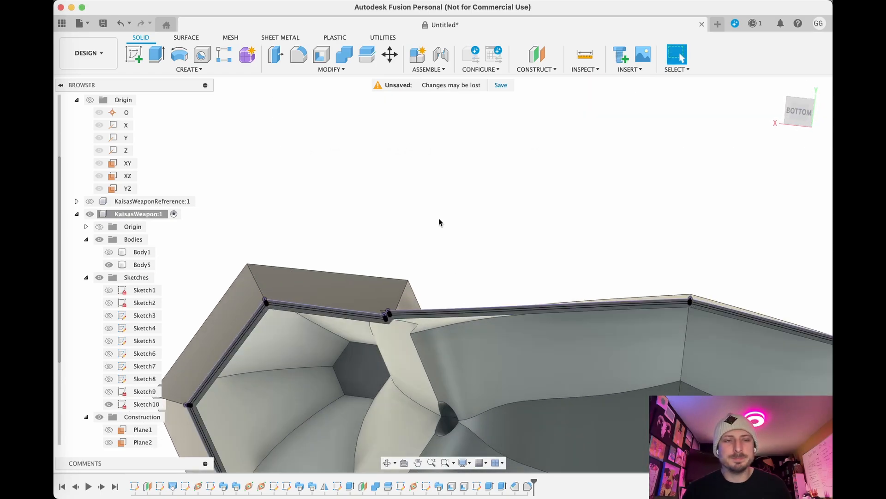
shift+middle_drag(439, 222, 402, 282)
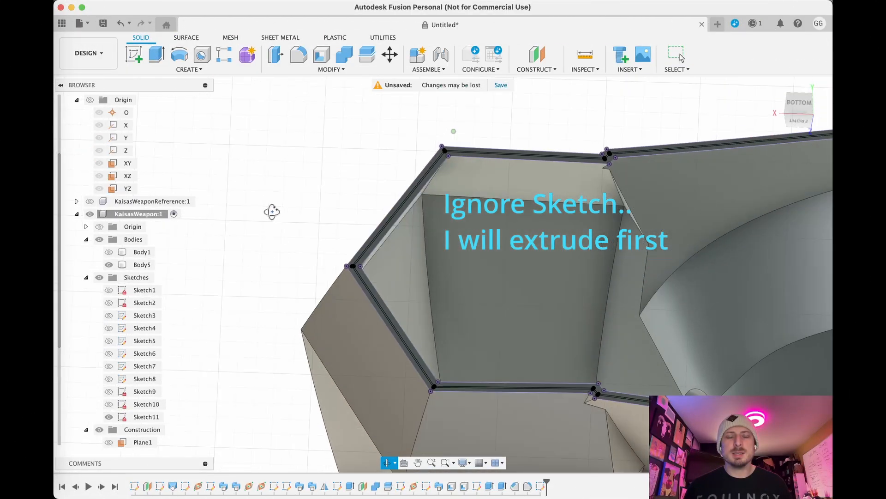
drag(272, 211, 279, 232)
key(Escape)
middle_drag(291, 236, 253, 184)
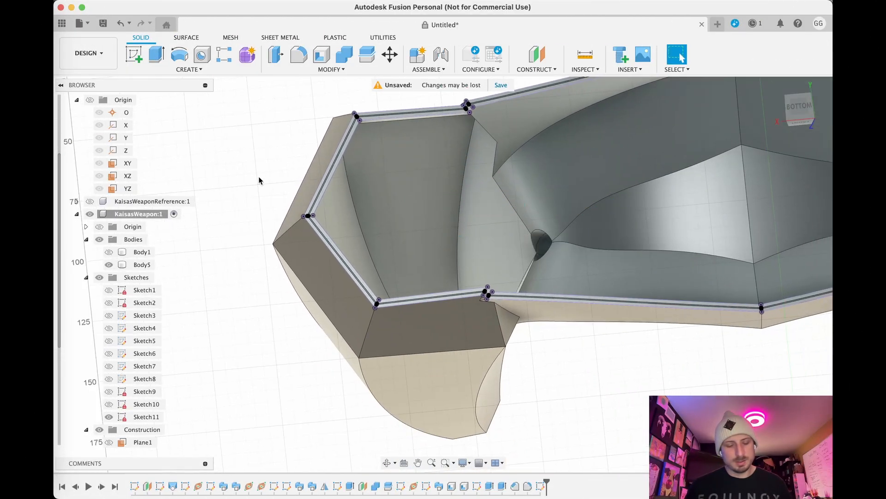
Extrude all three rim profiles of Sketch11 by 2 mm, joined to Body5
key(e)
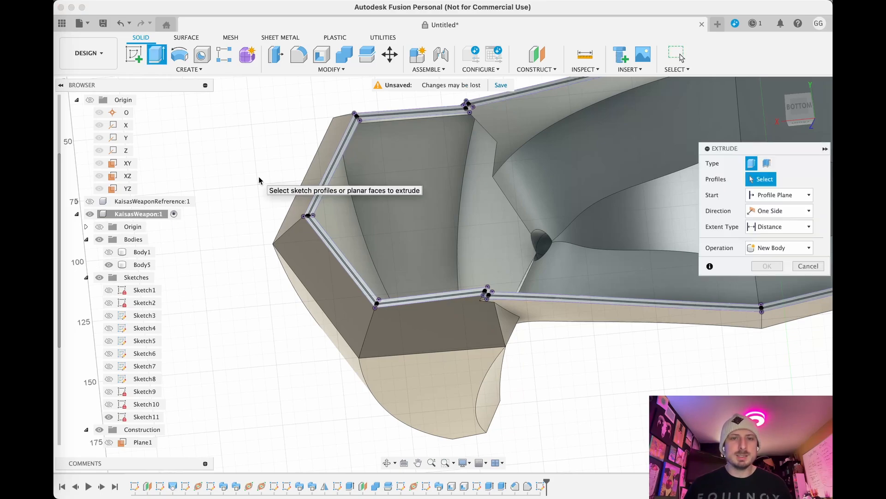
scroll(263, 179, up, 4)
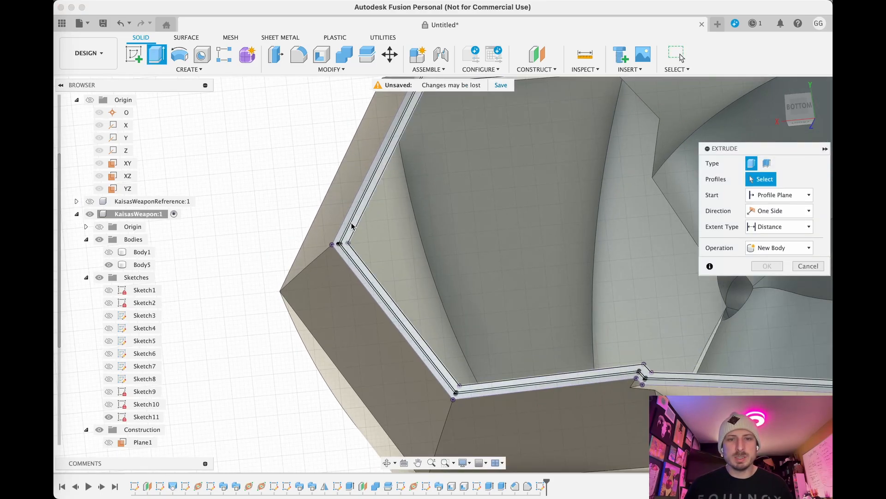
click(351, 225)
scroll(351, 224, up, 3)
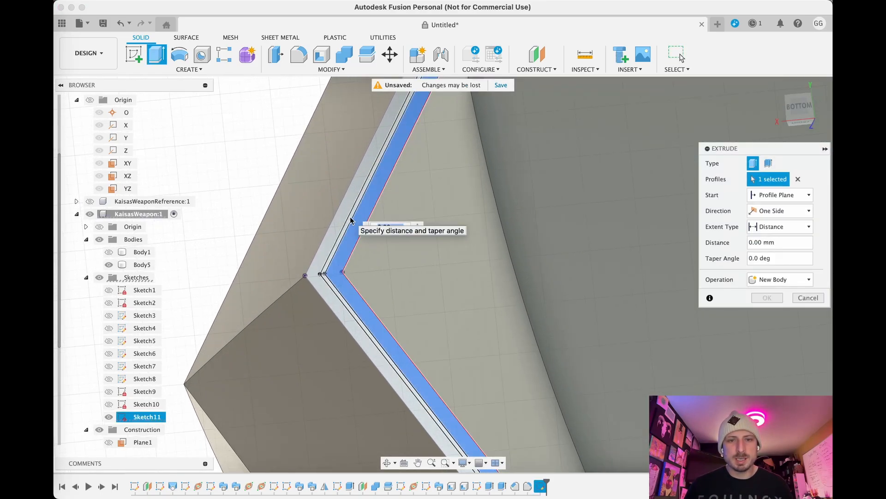
click(340, 215)
scroll(340, 215, down, 4)
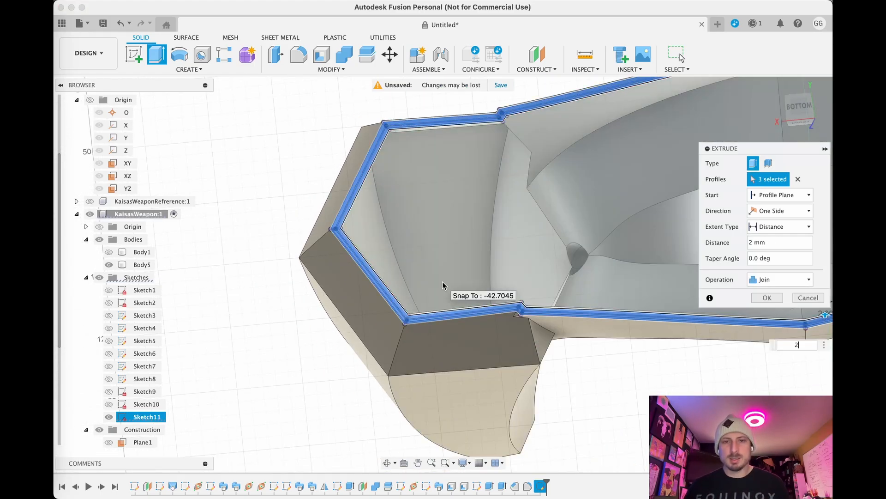
key(Return)
scroll(272, 267, up, 5)
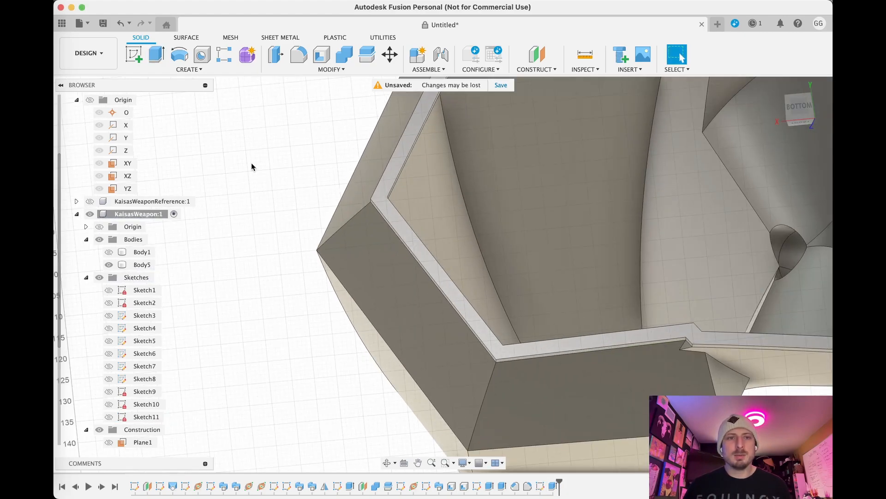
Start a sketch on Body5's extended rim face and project the rim's inner and outer outlines into it
key(s)
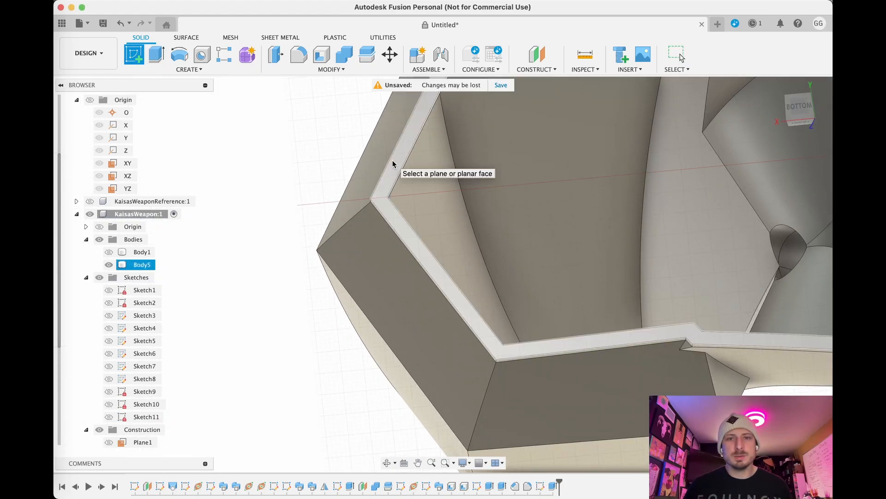
click(392, 160)
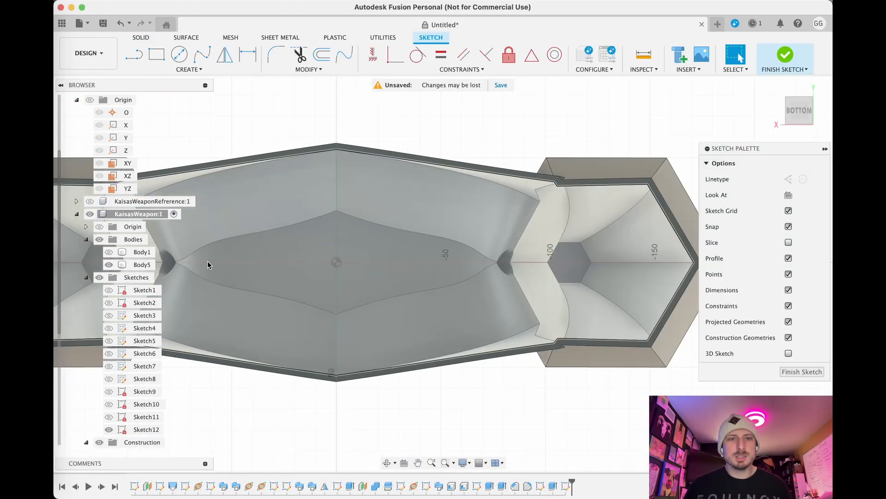
middle_drag(208, 265, 542, 252)
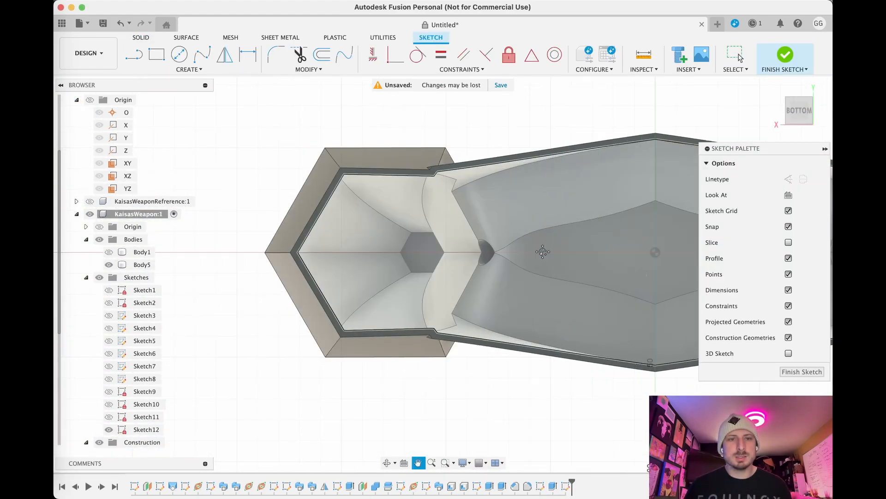
scroll(273, 252, up, 4)
middle_drag(261, 252, 337, 249)
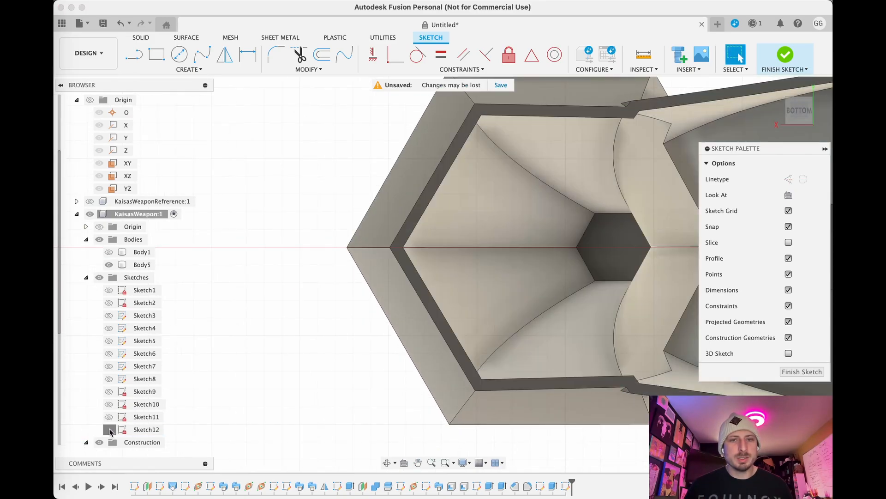
shift+middle_drag(294, 342, 257, 242)
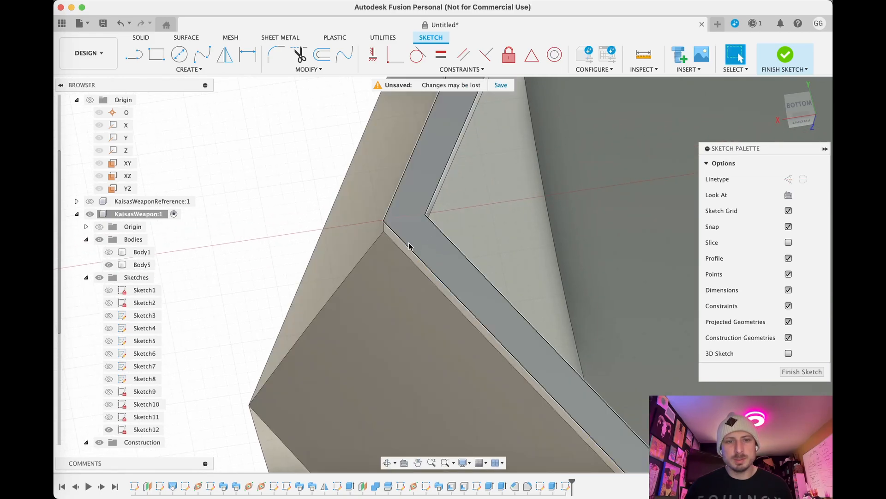
scroll(249, 351, down, 5)
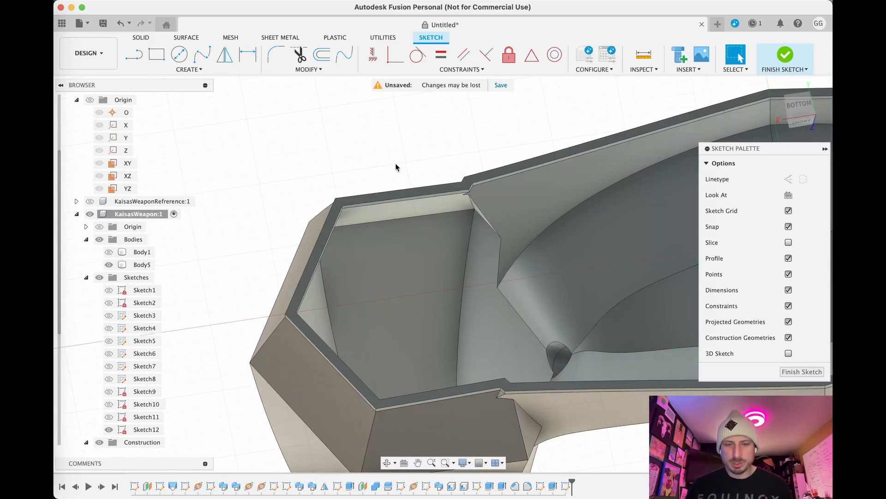
key(p)
click(322, 251)
click(632, 214)
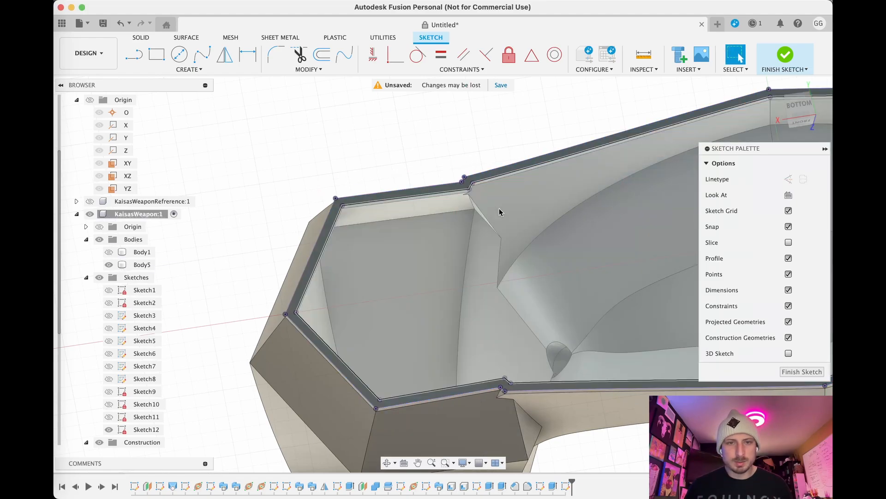
Offset the projected outer rim outline by -1.3 mm and again by -1.7 mm, and finish the sketch
click(322, 54)
scroll(310, 182, up, 5)
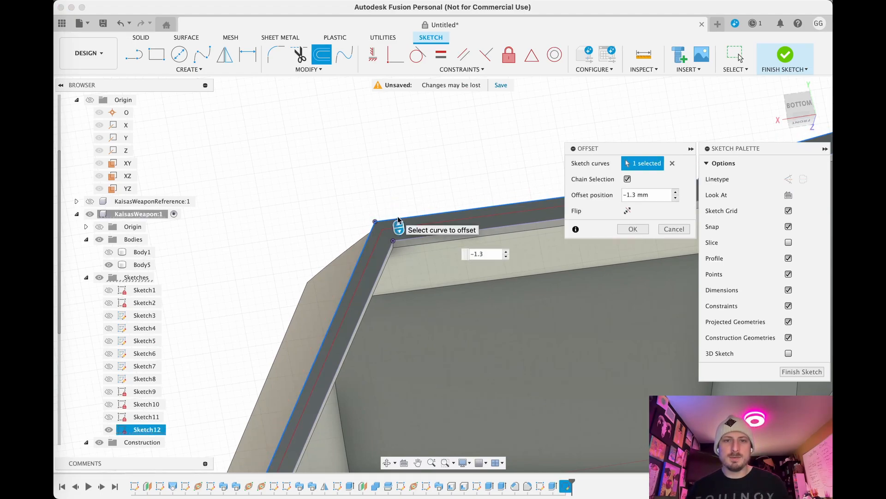
key(Return)
click(322, 59)
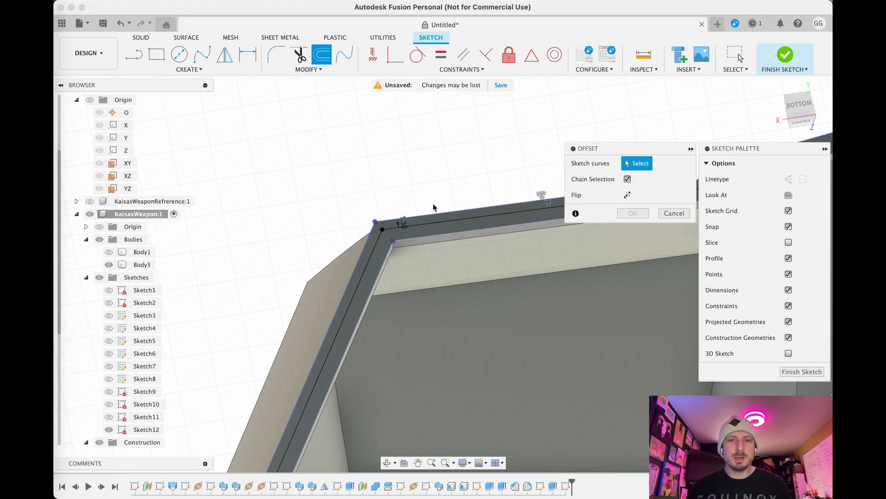
click(444, 216)
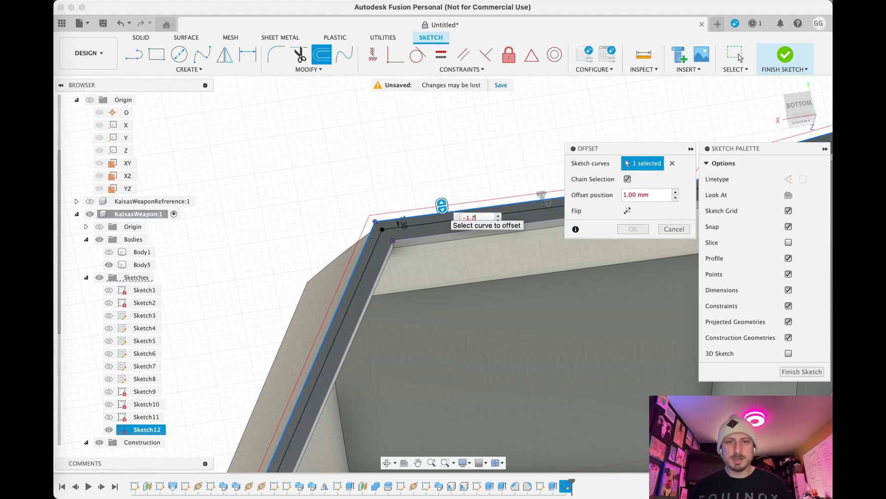
key(Return)
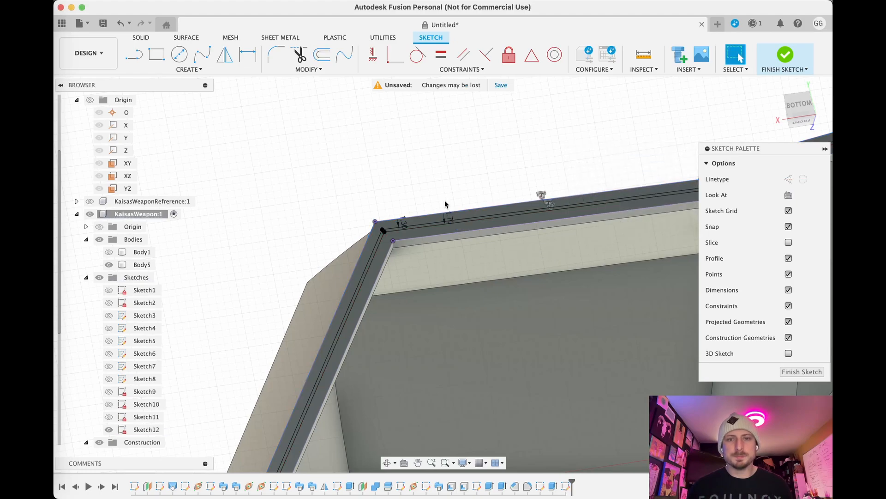
click(785, 56)
Extrude the outer rim band and the narrow band between the offset lines by -2 mm as a cut in Body5
scroll(439, 139, down, 3)
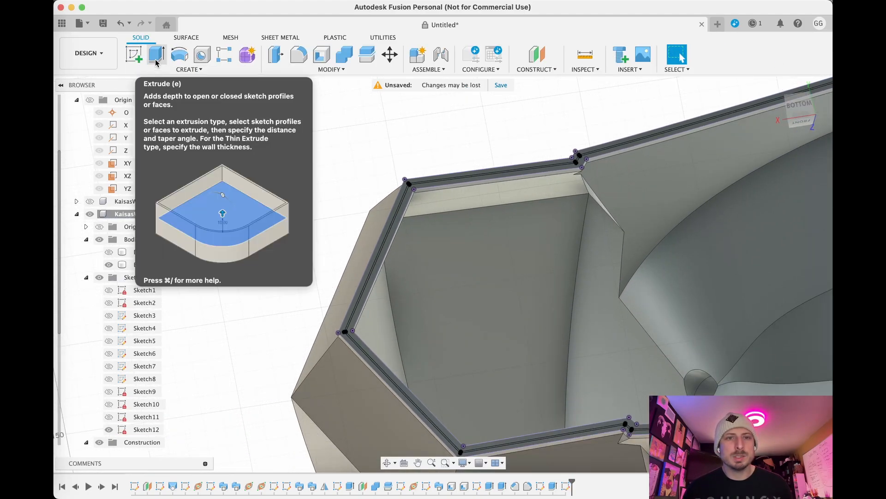
key(e)
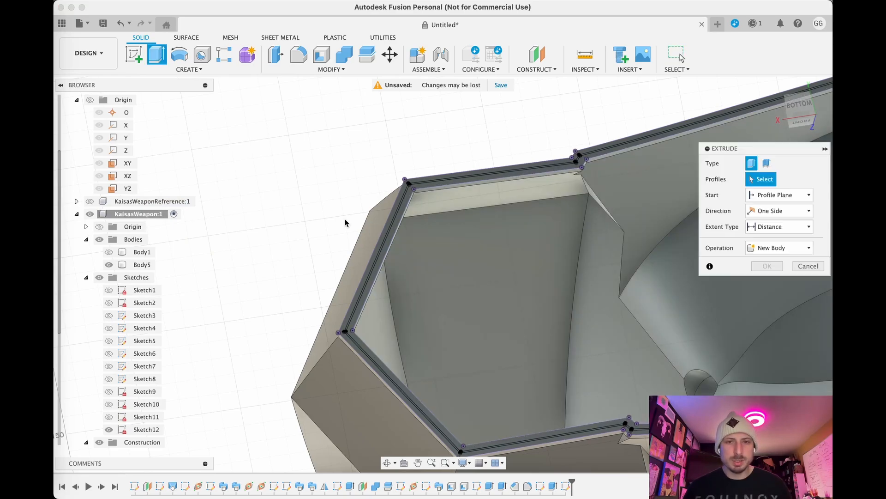
scroll(291, 282, up, 10)
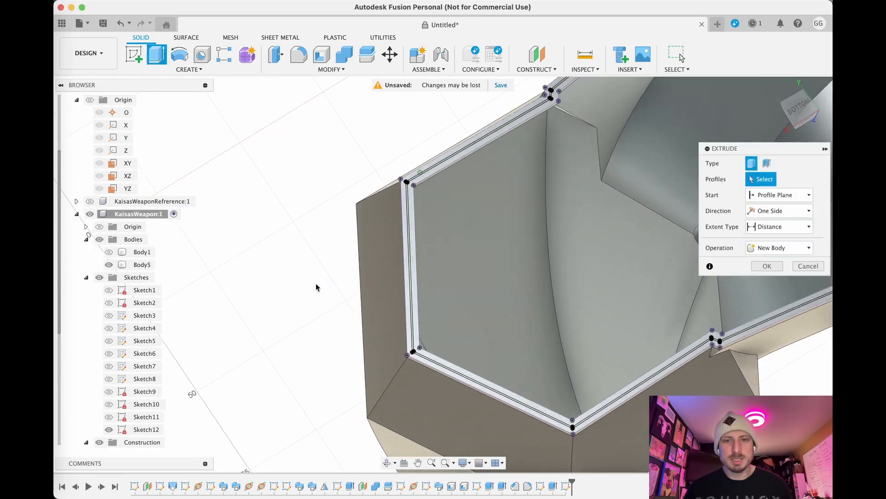
shift+middle_drag(315, 290, 245, 247)
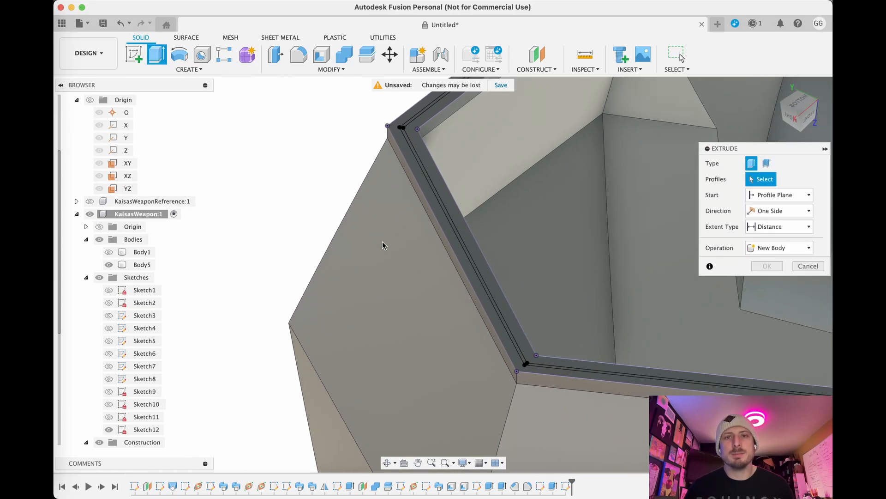
click(433, 208)
shift+middle_drag(306, 178, 297, 188)
scroll(400, 233, up, 8)
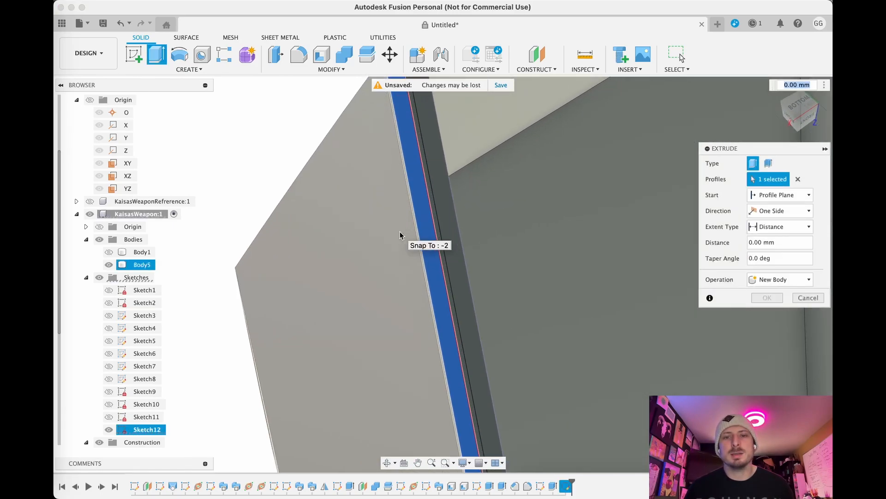
click(445, 233)
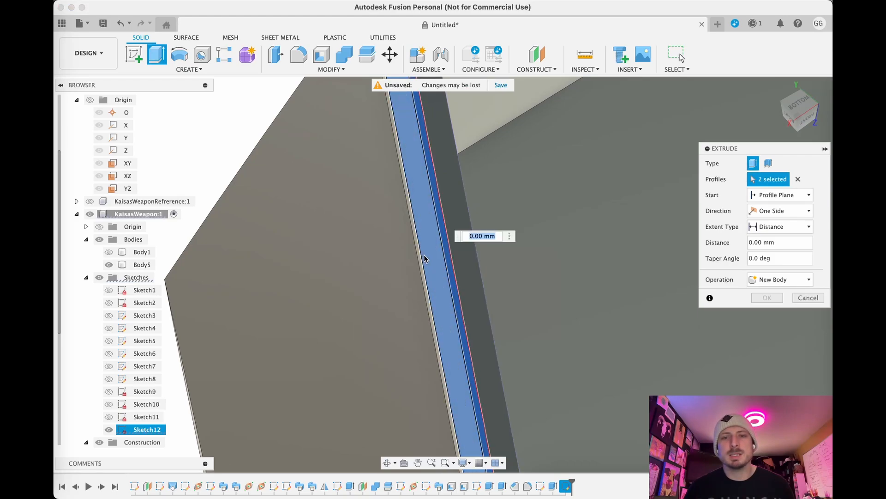
scroll(424, 255, down, 8)
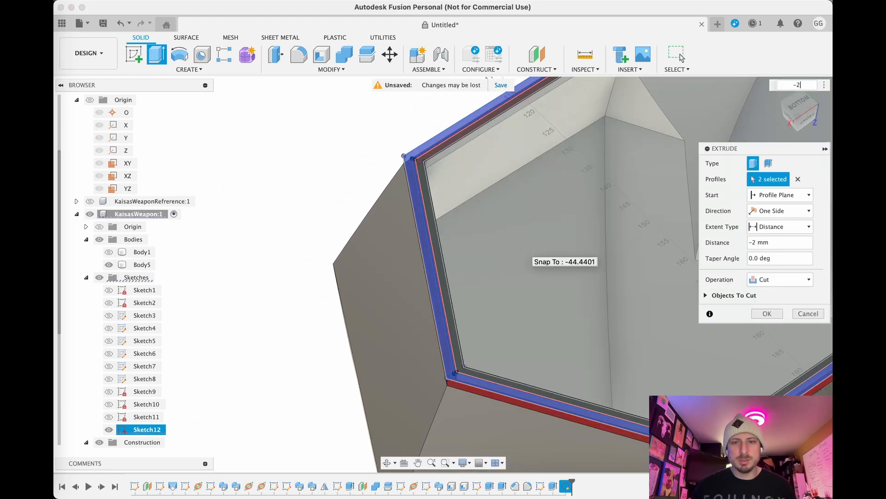
key(Return)
scroll(414, 284, up, 5)
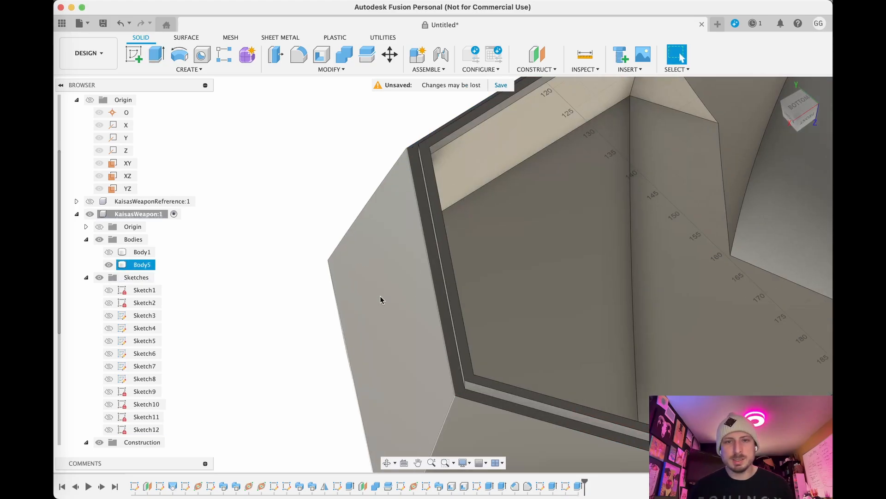
shift+middle_drag(480, 299, 506, 281)
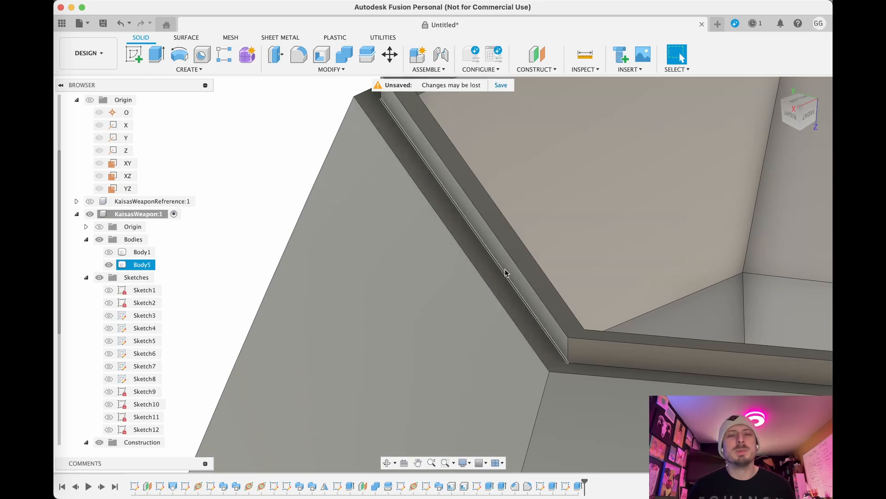
Show Sketch12 again so its profiles can be reused at the cut rim
click(109, 430)
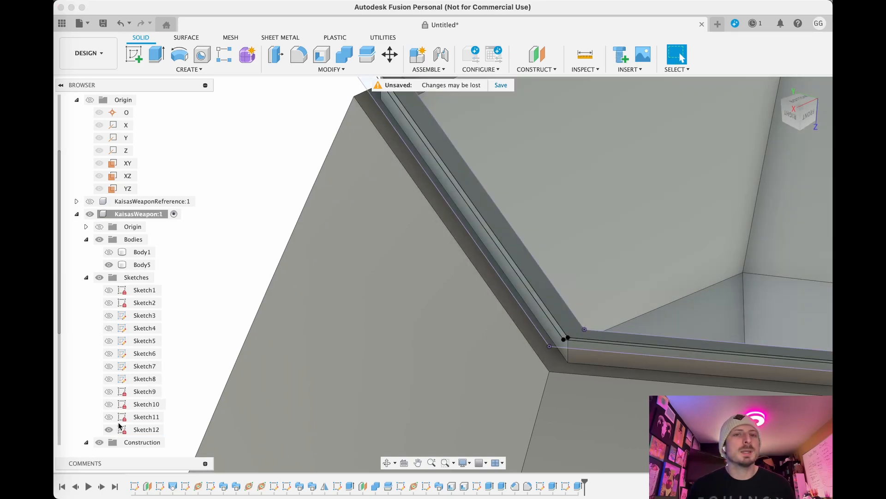
scroll(445, 240, up, 5)
scroll(515, 248, down, 5)
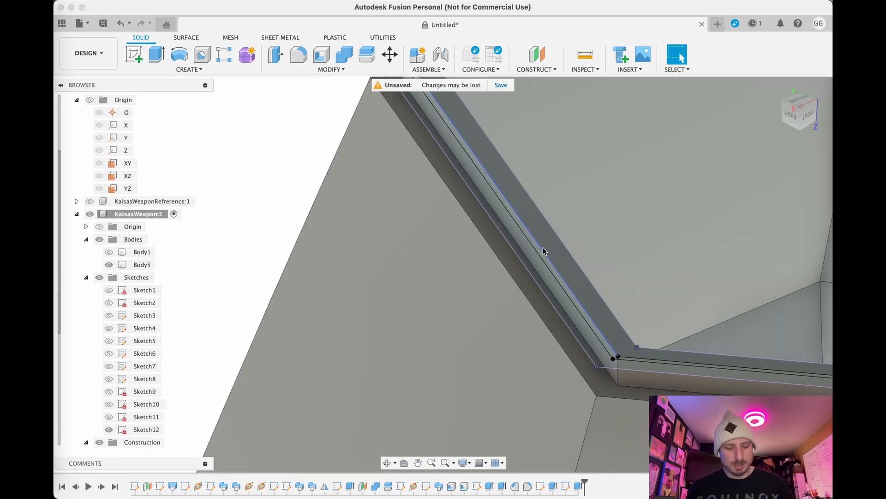
Extrude the narrow band between the offset rim lines by -1 mm, joining it to Body5 as a lip
key(e)
middle_drag(561, 261, 418, 283)
scroll(473, 280, up, 3)
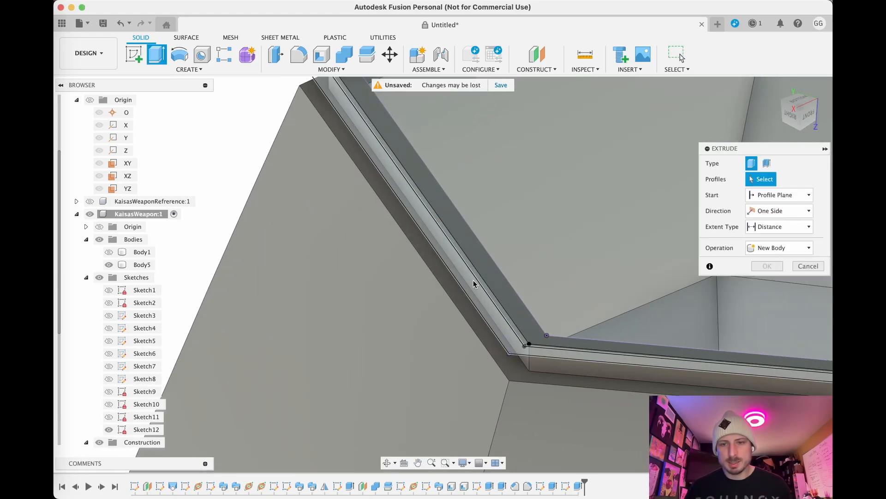
scroll(480, 306, down, 3)
scroll(479, 305, down, 2)
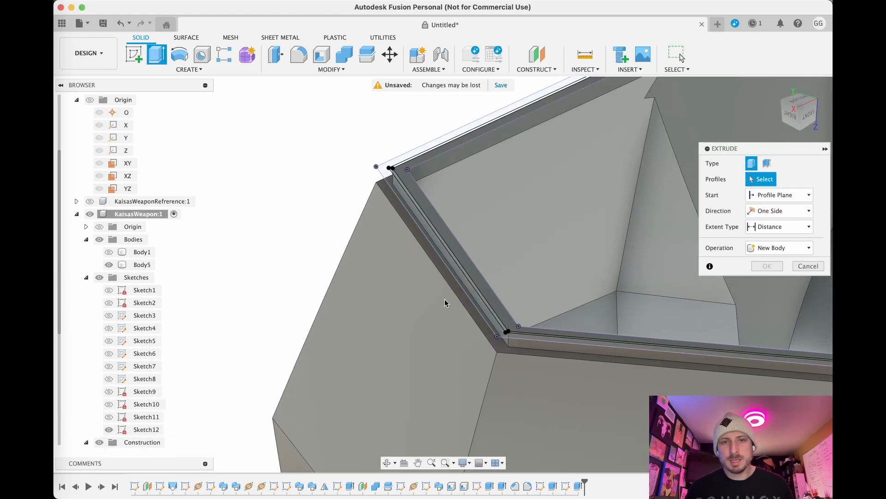
scroll(488, 297, up, 3)
scroll(486, 300, up, 4)
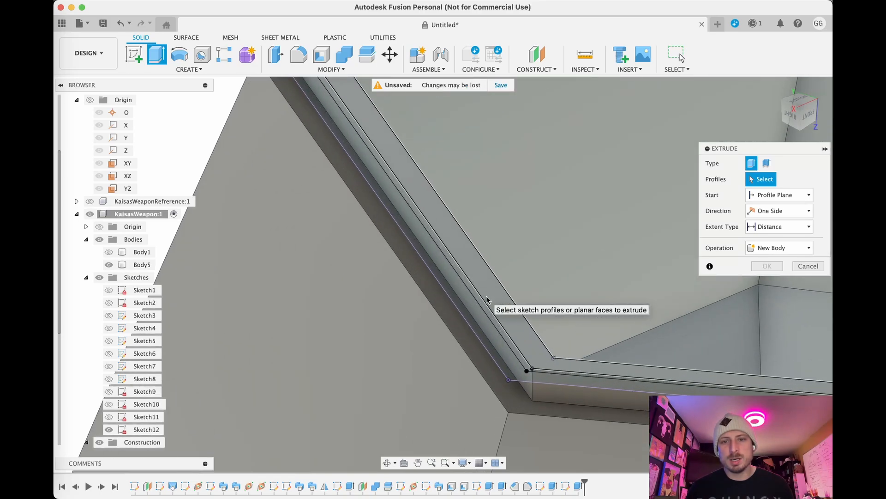
click(484, 306)
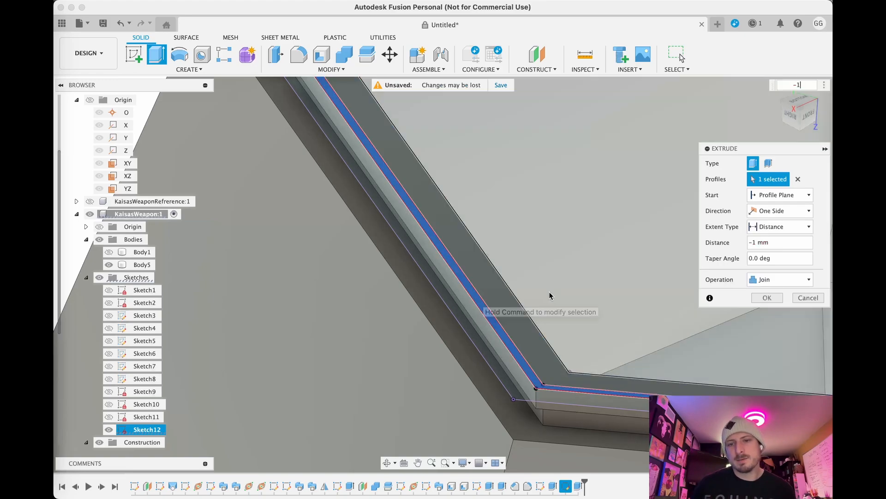
scroll(456, 334, down, 3)
shift+middle_drag(425, 347, 380, 321)
middle_drag(302, 200, 343, 248)
scroll(343, 248, up, 2)
scroll(390, 208, up, 5)
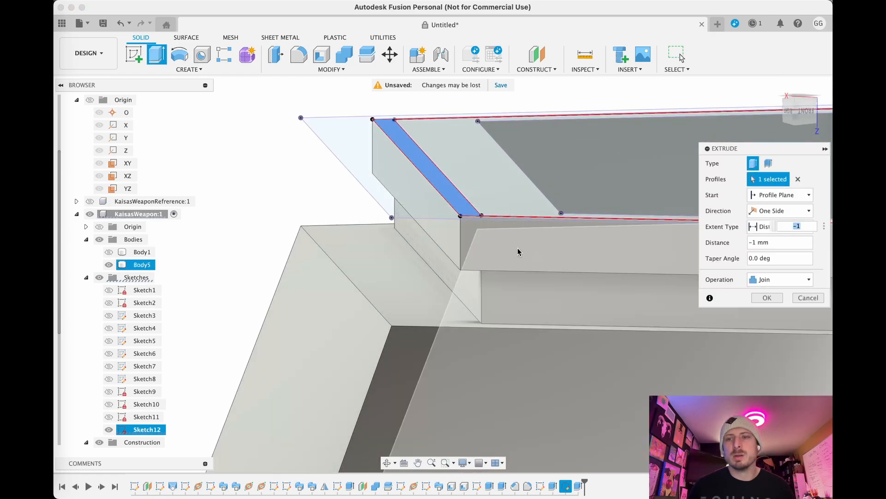
mouse_move(399, 285)
shift+middle_down()
mouse_move(391, 279)
mouse_move(400, 288)
shift+middle_up()
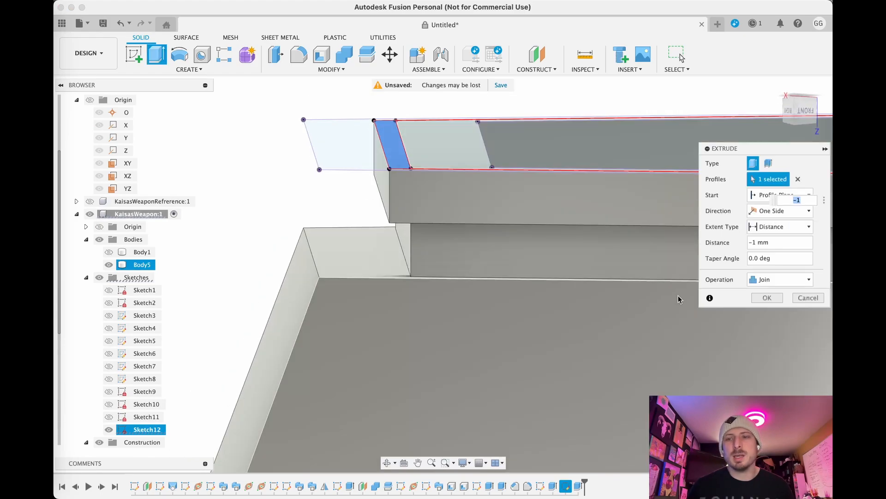
click(767, 298)
scroll(514, 267, down, 3)
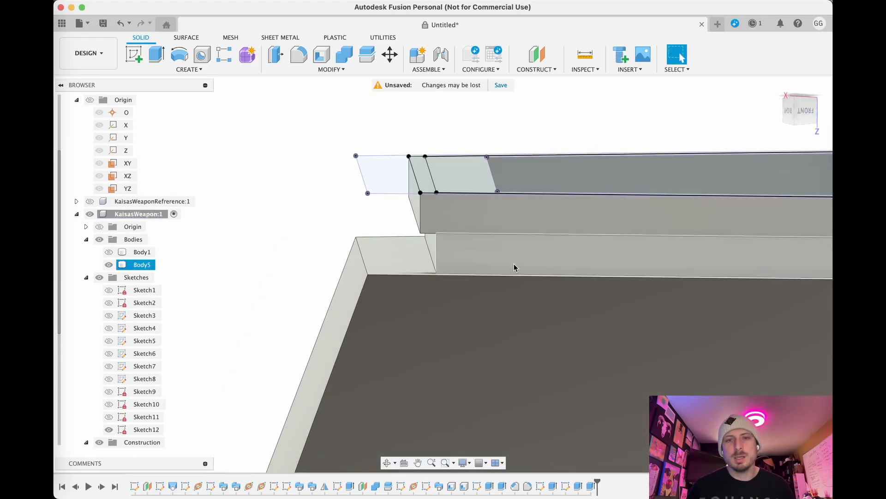
Fillet the outer corner edges of Body5's rim lip with a 1 mm radius
click(400, 223)
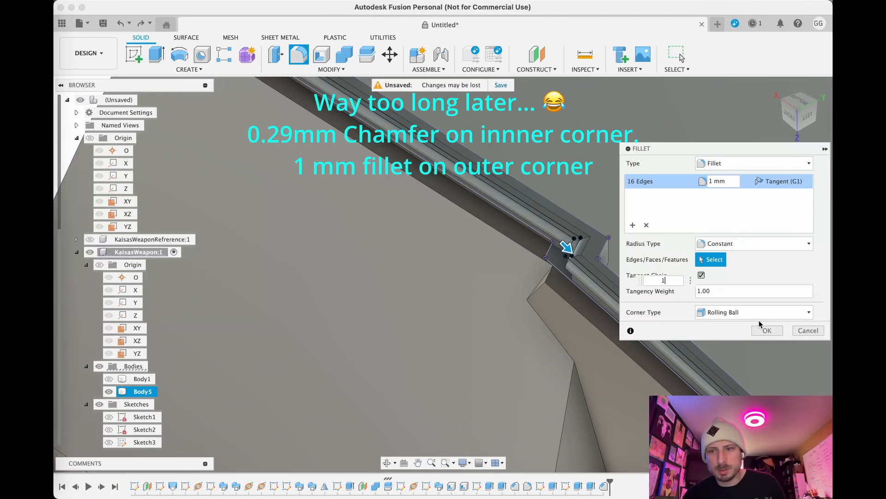
click(765, 330)
scroll(657, 343, down, 10)
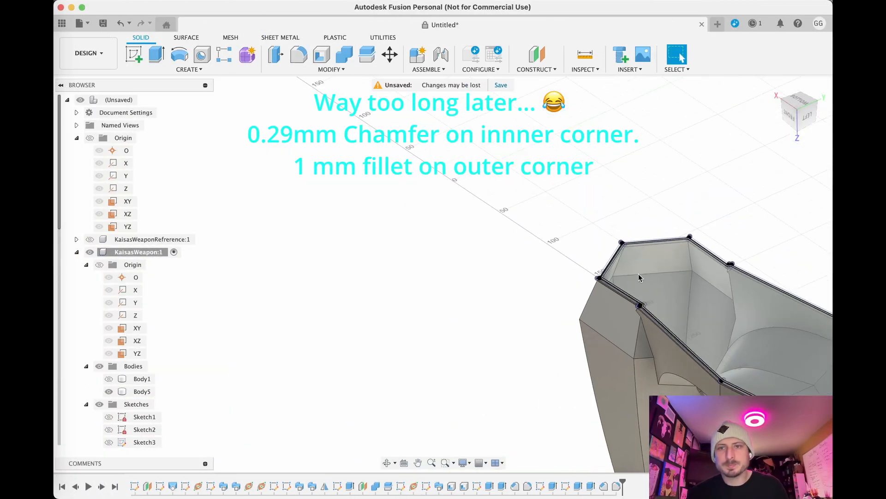
Show Body1 again alongside Body5 and bring the upright horns into view
middle_drag(578, 188, 356, 77)
shift+middle_drag(630, 260, 666, 259)
middle_drag(671, 290, 614, 268)
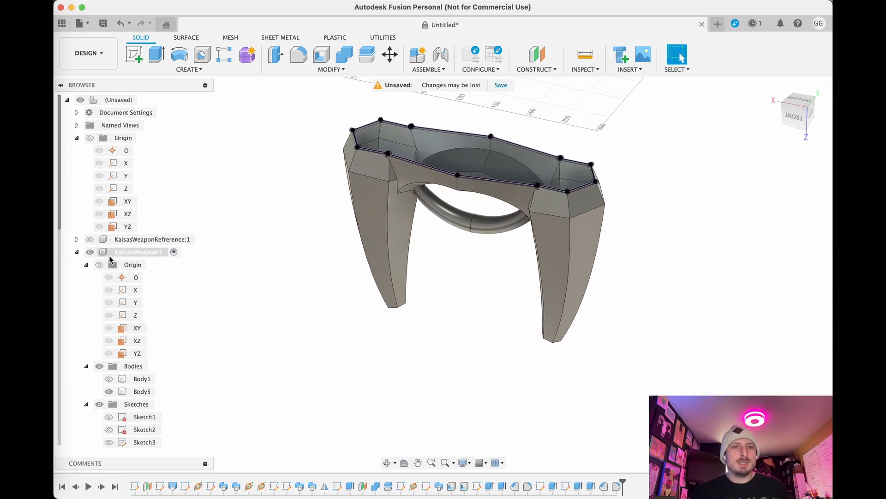
click(109, 378)
shift+middle_drag(299, 333, 326, 371)
scroll(353, 317, up, 3)
middle_drag(380, 301, 329, 407)
scroll(303, 319, down, 2)
middle_drag(277, 244, 331, 336)
scroll(345, 309, up, 3)
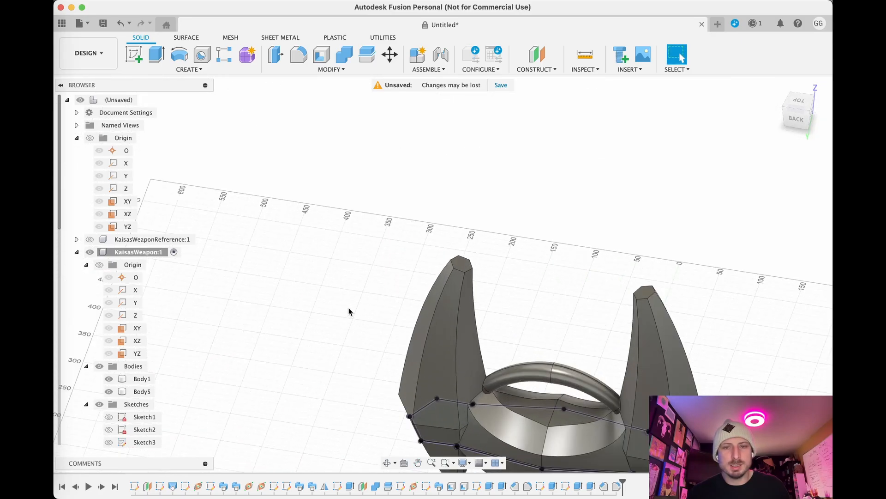
Create a construction plane offset 20 mm outward from the flat hexagonal tip face of one tall horn
middle_drag(346, 306, 261, 228)
scroll(297, 141, down, 2)
scroll(318, 239, up, 4)
click(535, 71)
click(543, 82)
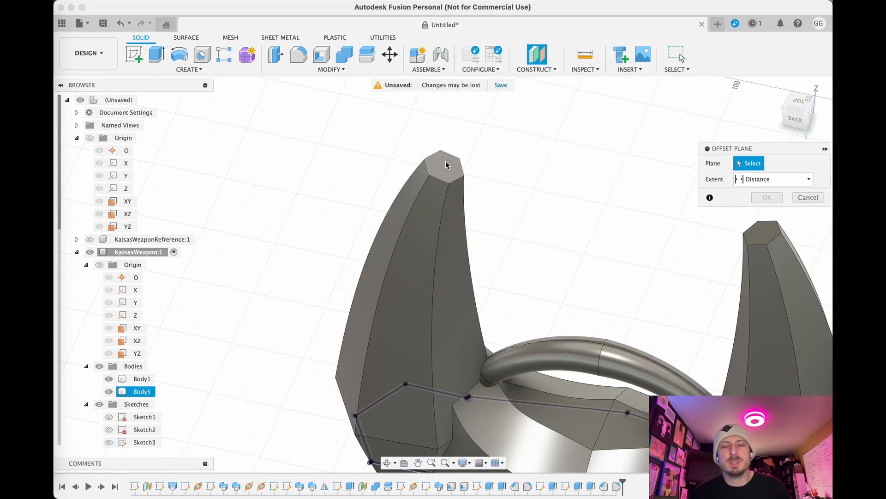
click(446, 165)
drag(446, 159, 478, 132)
text(2)
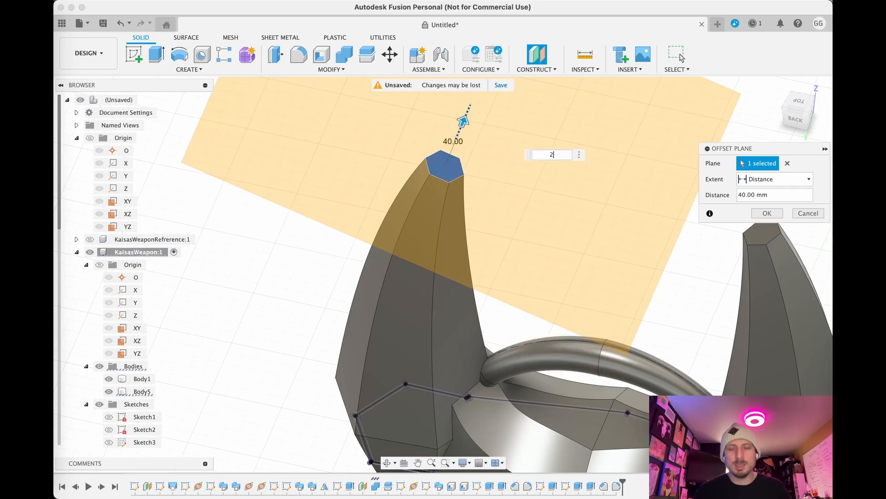
text(0)
key(Return)
Start a sketch on the new offset plane and project the horn's hexagonal tip face into it
scroll(431, 232, down, 2)
click(430, 232)
click(134, 54)
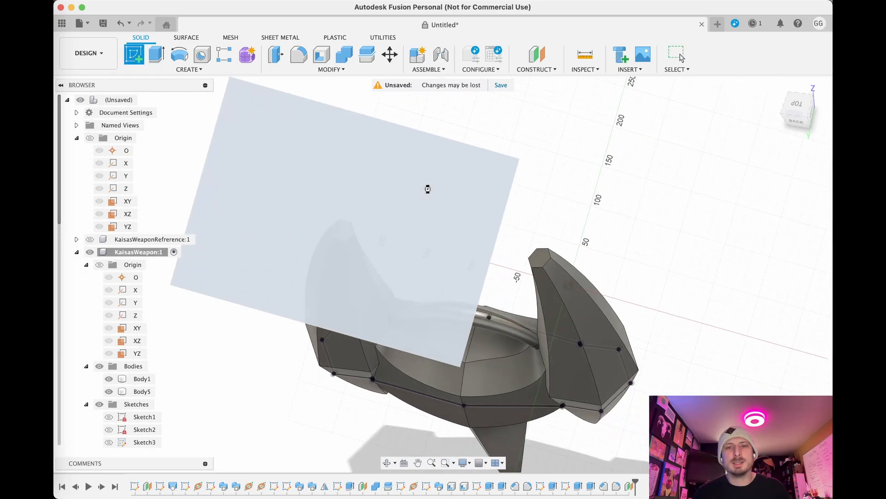
scroll(483, 255, up, 5)
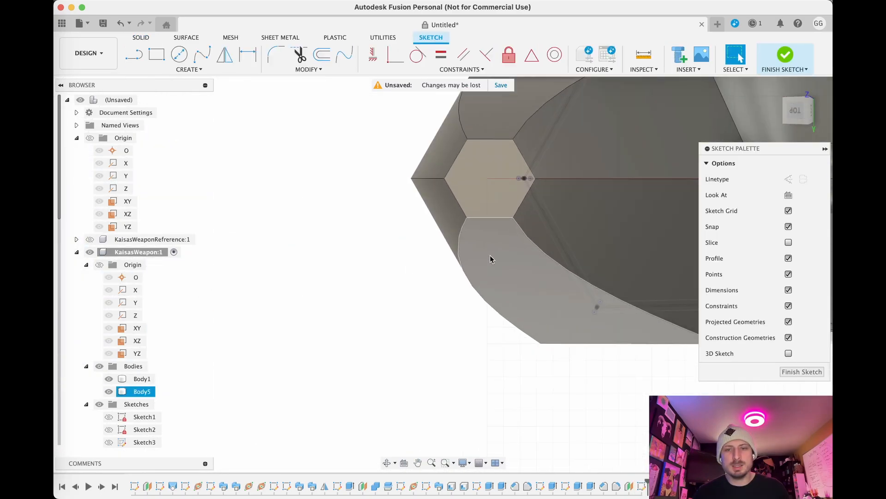
key(p)
click(492, 147)
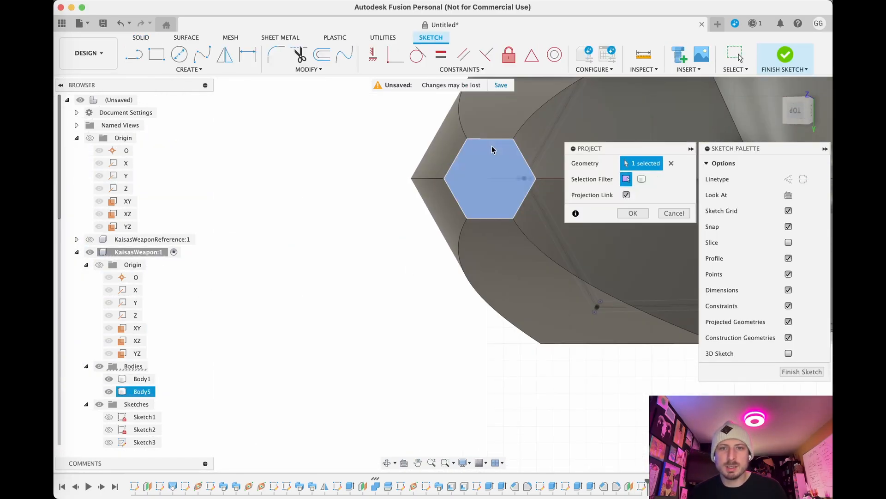
click(634, 212)
scroll(534, 197, down, 3)
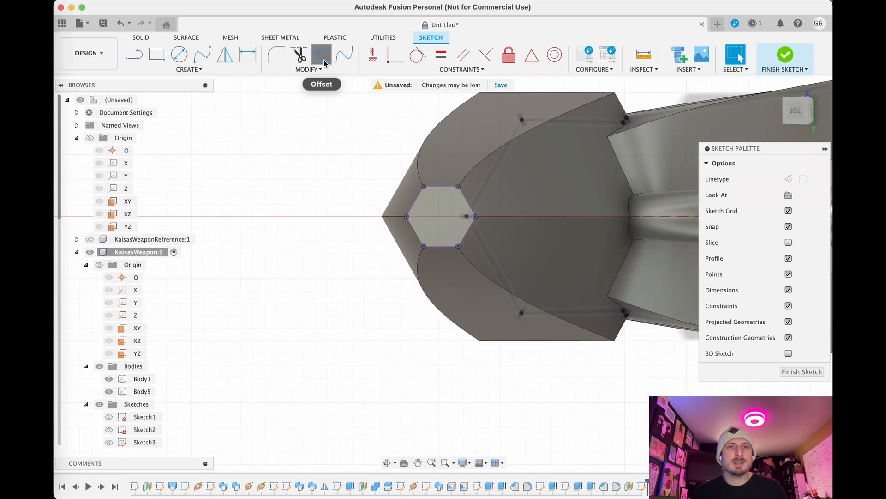
Offset the projected hexagon inward by -10 mm and finish the sketch
click(323, 55)
click(438, 186)
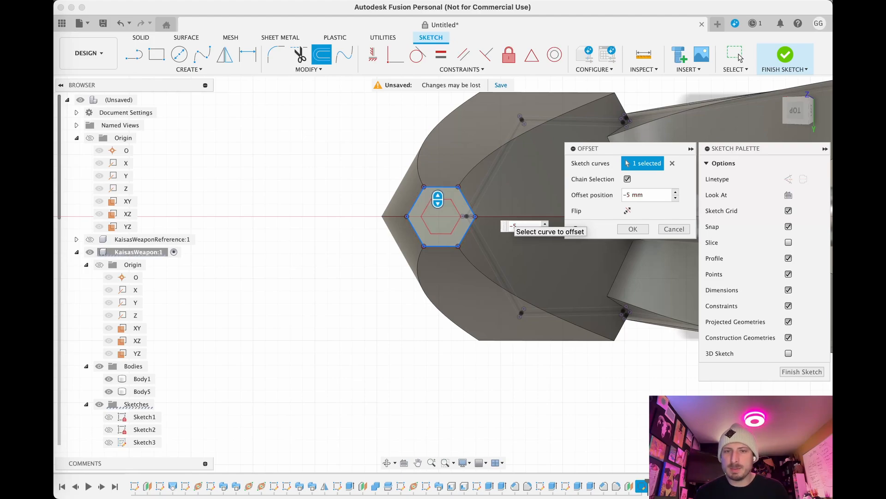
key(Return)
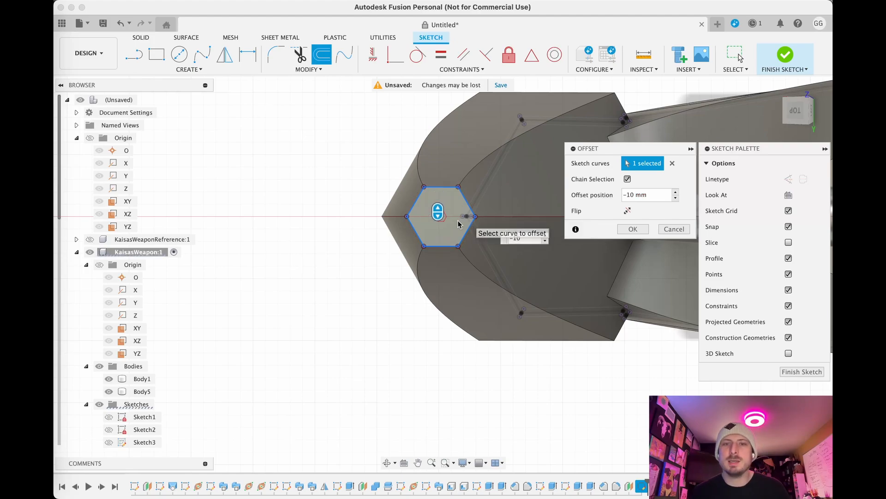
click(794, 58)
Set up a loft from the horn's flat tip face to the small offset hexagon above it
mouse_move(499, 234)
shift+middle_down()
mouse_move(368, 358)
mouse_move(371, 320)
mouse_move(301, 202)
mouse_move(346, 332)
mouse_move(379, 284)
shift+middle_up()
scroll(398, 284, up, 3)
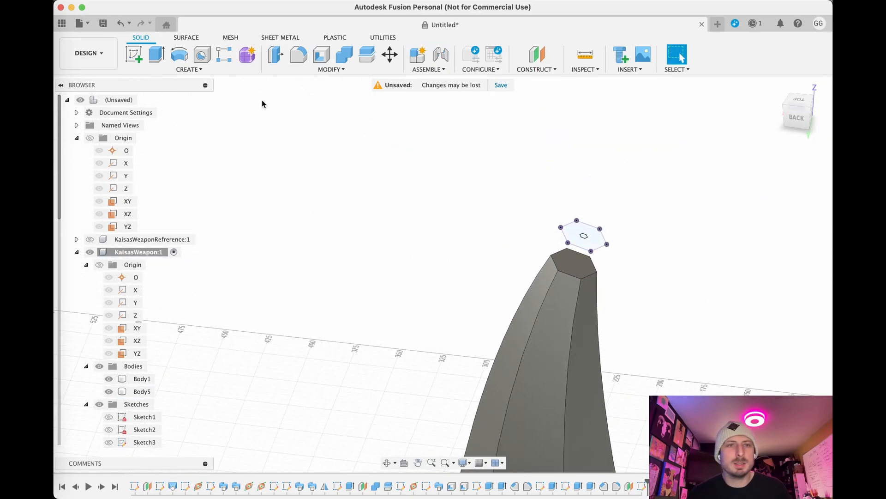
click(191, 70)
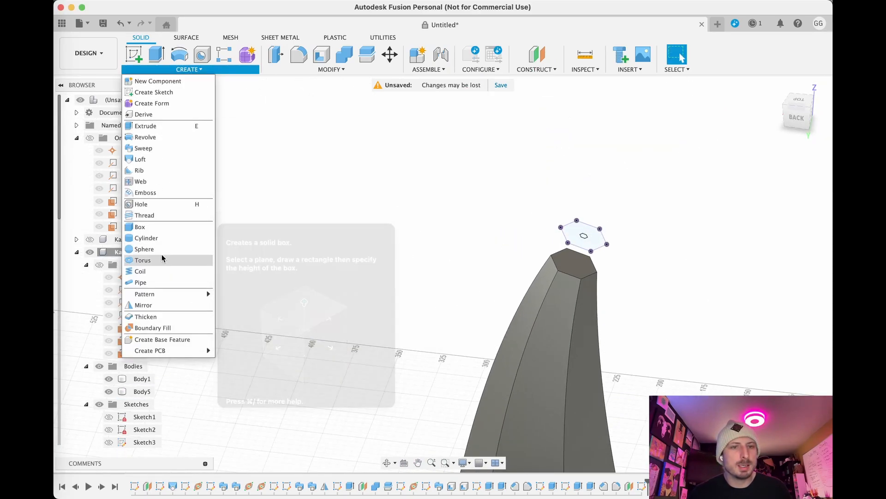
click(150, 159)
click(574, 261)
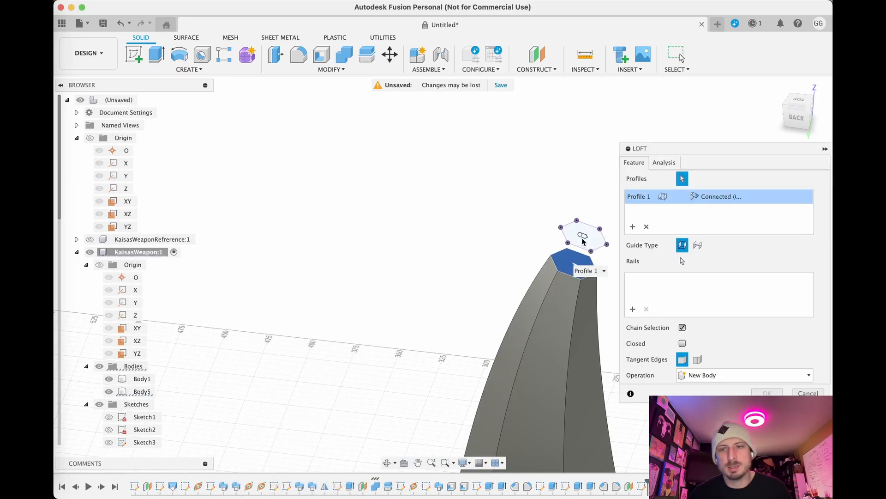
scroll(576, 240, up, 2)
scroll(577, 240, up, 2)
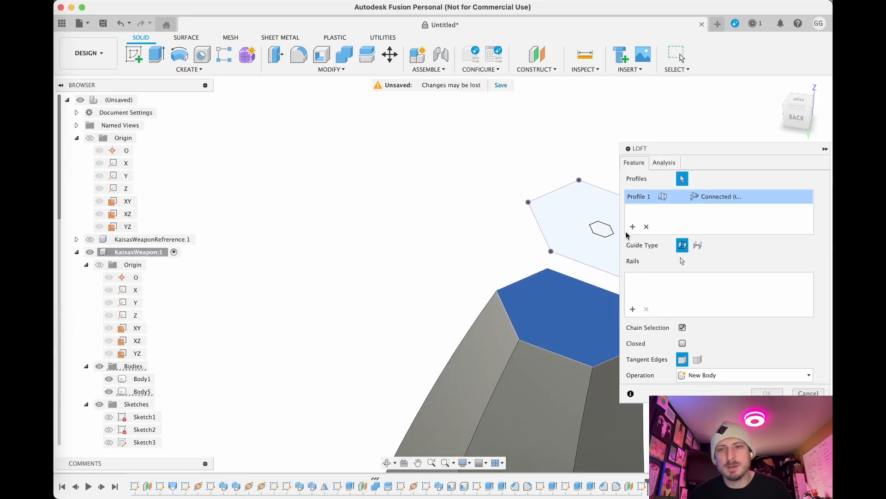
click(599, 230)
scroll(600, 231, down, 5)
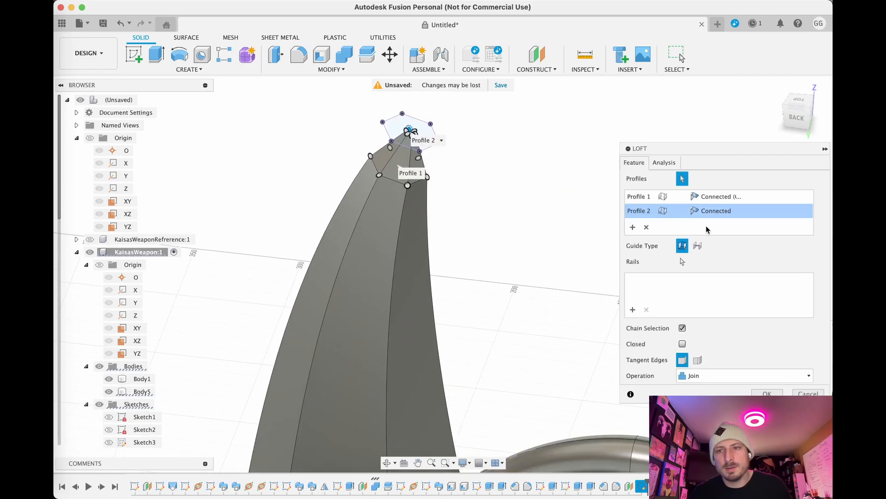
Set the tip face profile to Curvature and the small hexagon profile to Connected, and complete the loft as a join
click(744, 212)
click(737, 235)
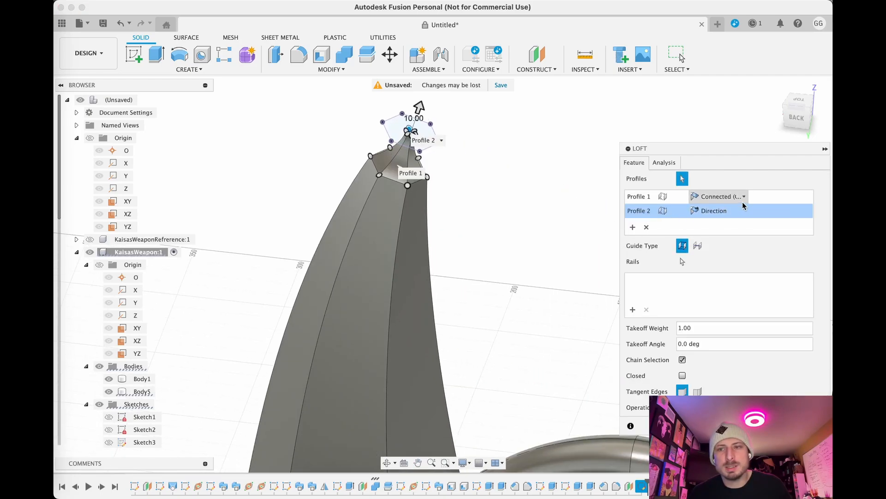
click(744, 197)
click(737, 232)
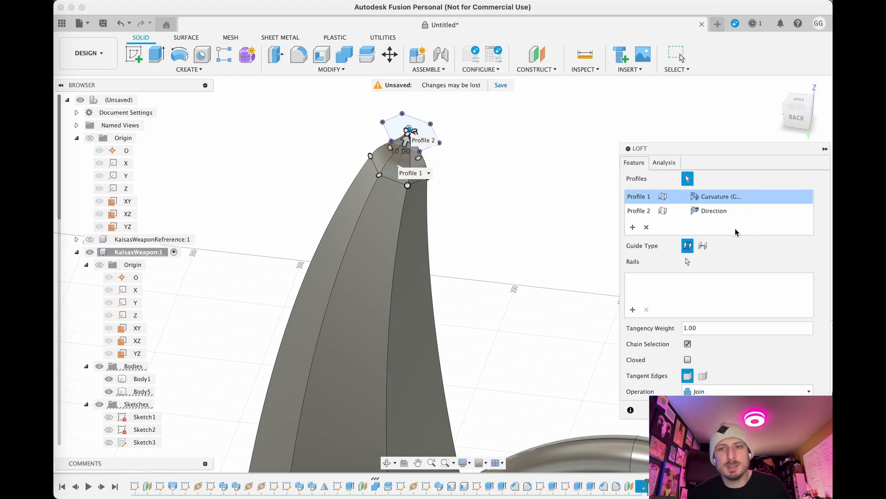
click(742, 212)
click(736, 226)
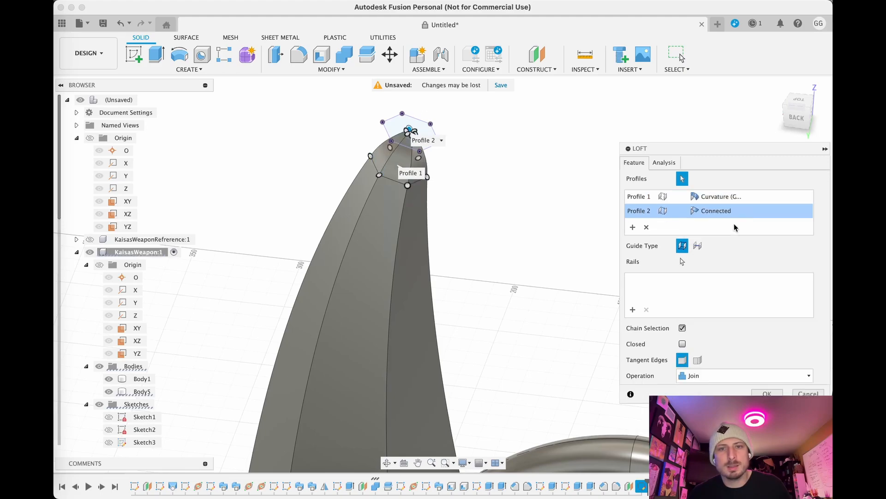
scroll(124, 418, down, 5)
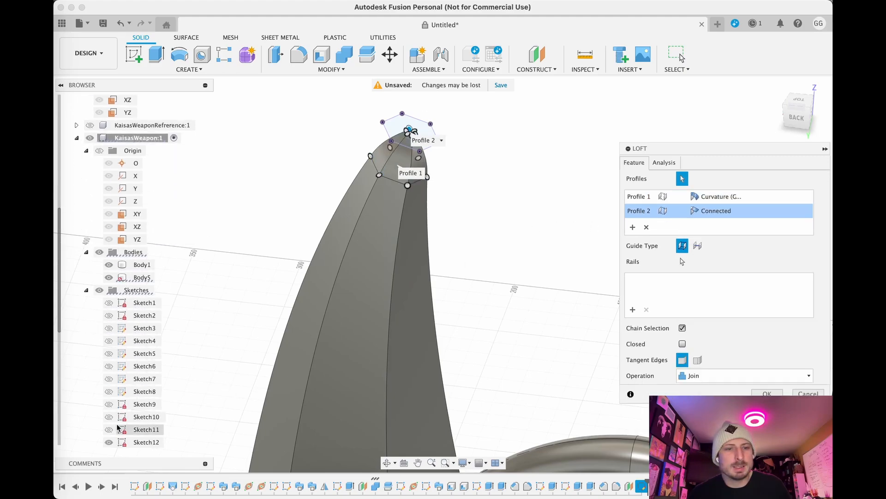
shift+middle_drag(502, 309, 520, 291)
click(767, 393)
Start a feature mirror and choose the lofted tip on the finished horn as the object to mirror
scroll(580, 273, down, 5)
middle_drag(579, 272, 501, 249)
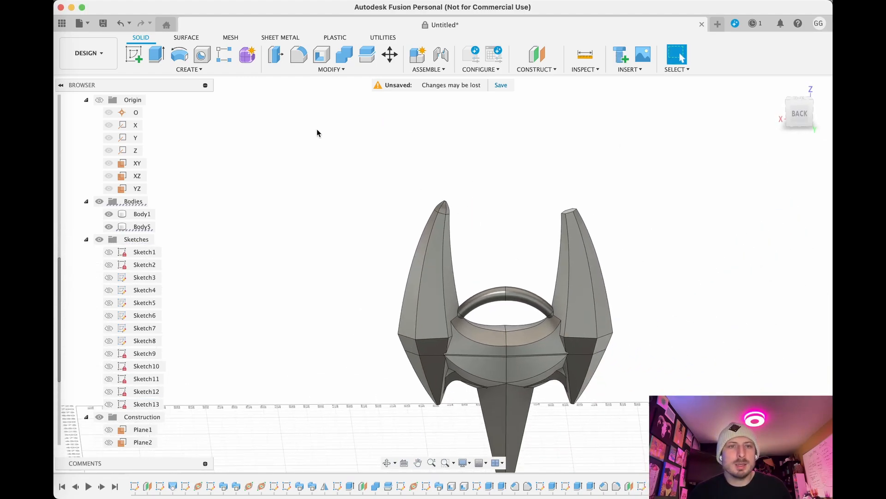
click(188, 69)
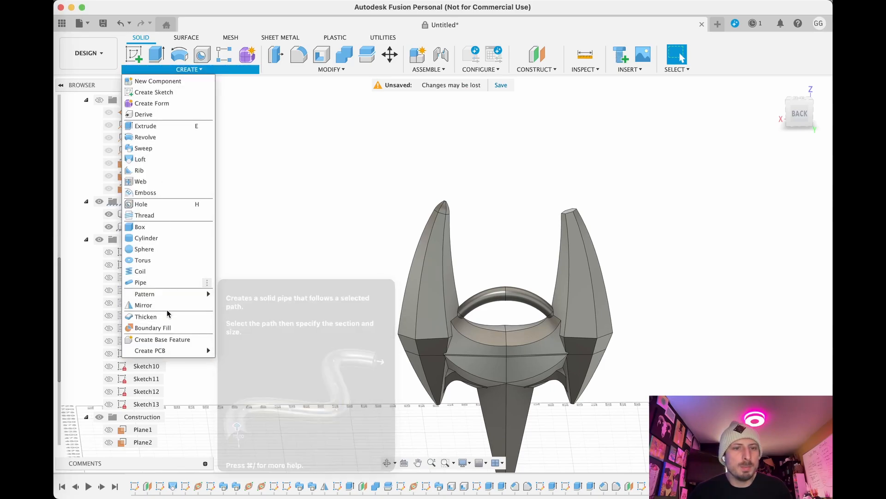
click(159, 304)
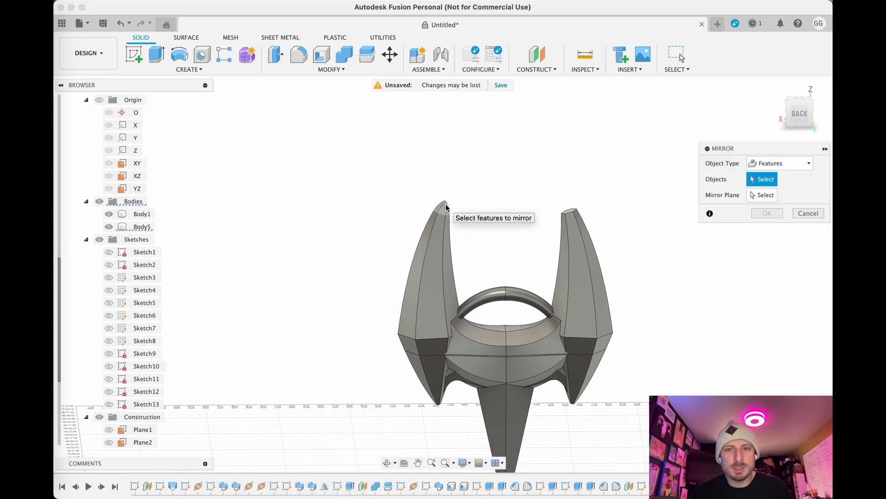
click(444, 207)
shift+middle_drag(670, 347, 600, 202)
Use the vertical origin plane midway between the horns as the mirror plane, keep Identical compute, and complete the mirror
click(766, 195)
scroll(487, 258, up, 3)
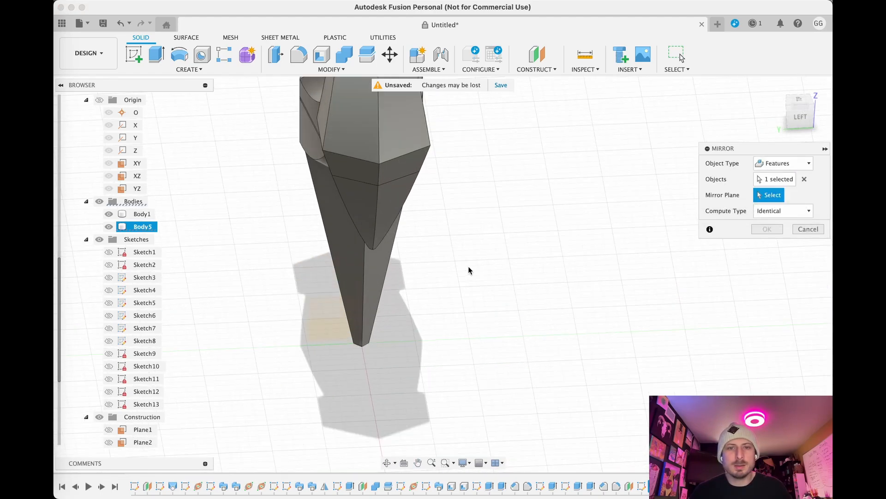
scroll(605, 234, up, 3)
scroll(517, 268, up, 3)
scroll(515, 244, up, 5)
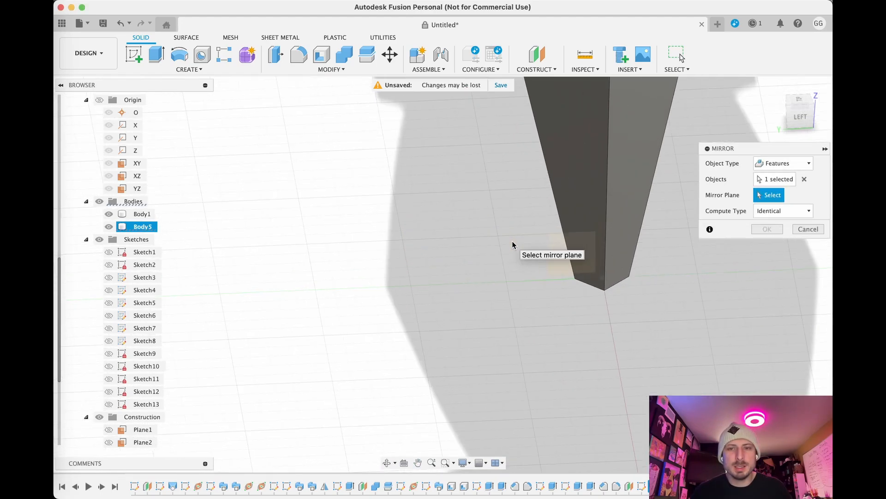
shift+middle_drag(586, 277, 633, 275)
scroll(608, 236, down, 8)
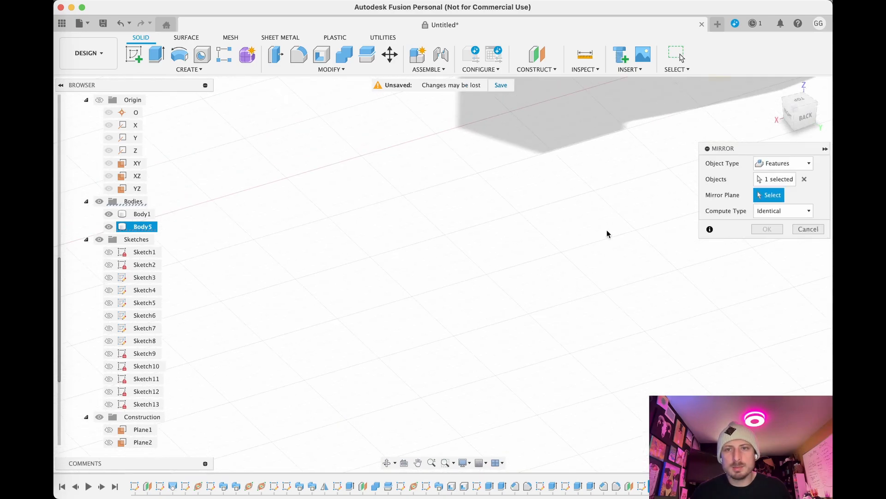
middle_drag(640, 209, 552, 285)
scroll(598, 256, up, 3)
click(544, 258)
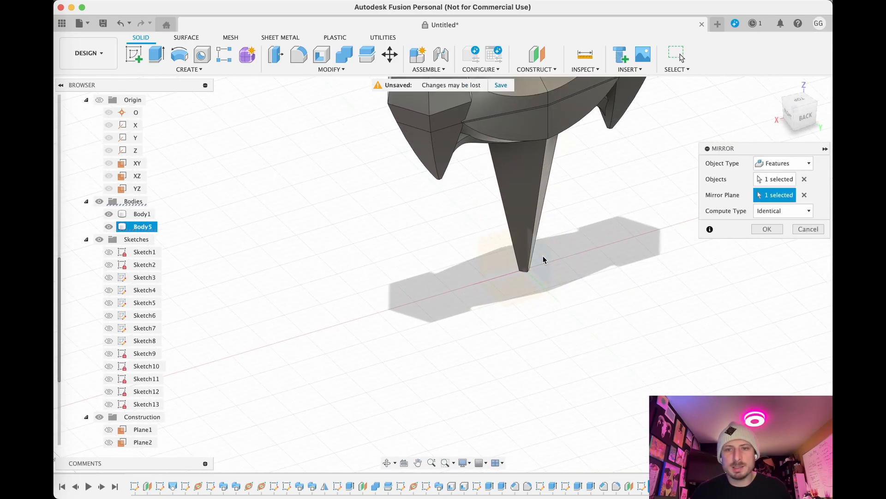
click(757, 231)
Examine both pointed horn tips and the overall shape of the weapon from behind
scroll(578, 238, down, 5)
shift+middle_drag(578, 237, 447, 186)
scroll(446, 185, up, 5)
middle_drag(295, 176, 282, 327)
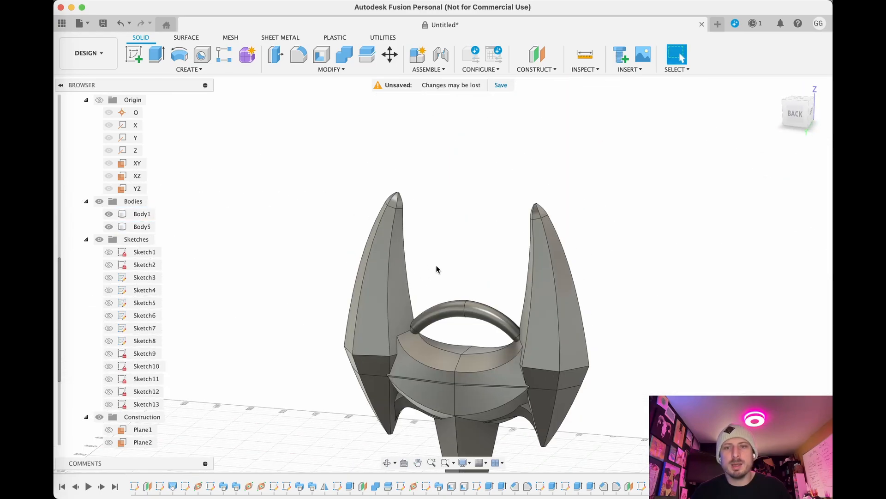
scroll(452, 246, up, 3)
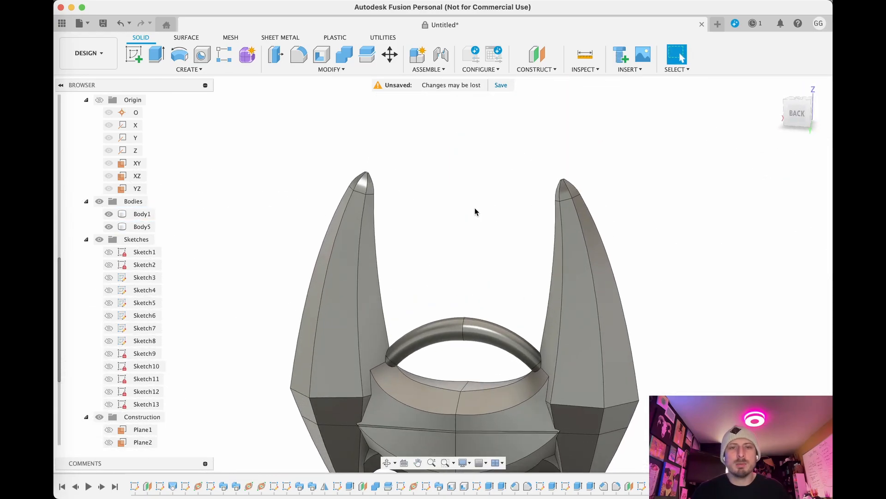
scroll(478, 214, down, 5)
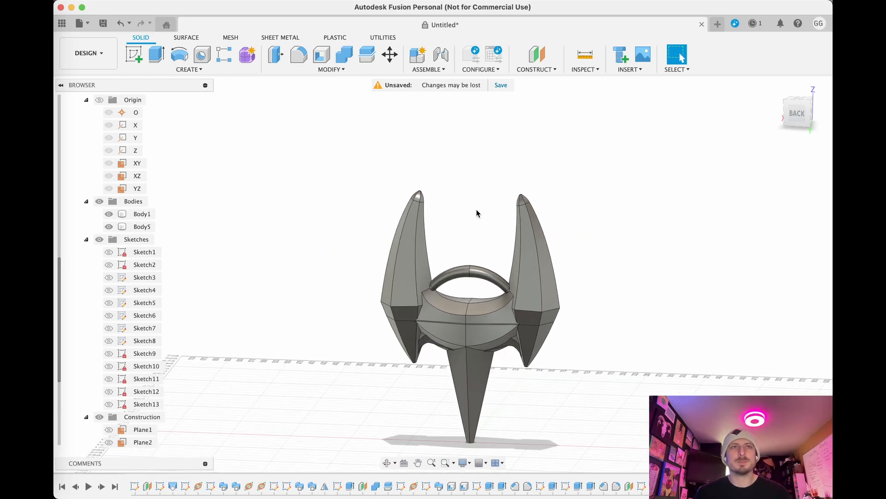
middle_drag(635, 321, 646, 260)
shift+middle_drag(606, 286, 608, 277)
scroll(582, 279, up, 3)
middle_drag(499, 277, 580, 346)
scroll(610, 345, up, 2)
middle_drag(633, 328, 602, 383)
scroll(635, 350, down, 1)
scroll(635, 353, down, 3)
shift+middle_drag(635, 352, 621, 367)
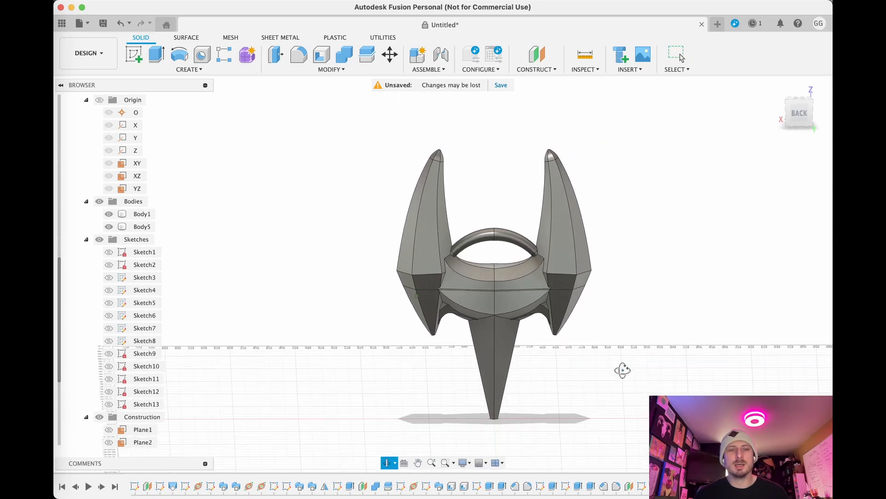
scroll(611, 356, up, 3)
middle_drag(564, 315, 583, 341)
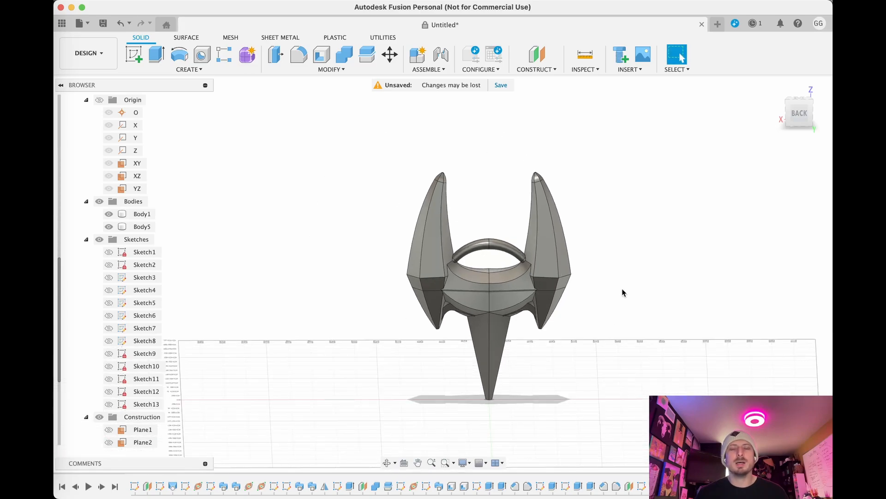
scroll(623, 292, down, 3)
shift+middle_drag(620, 294, 616, 294)
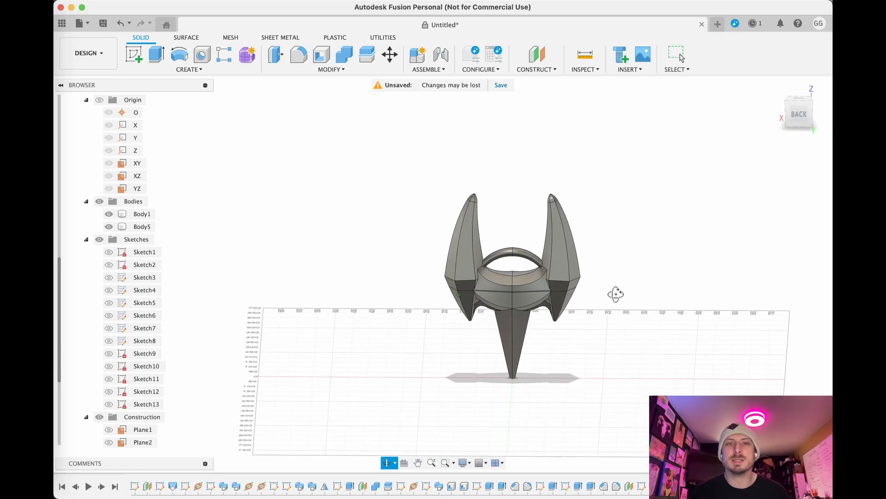
middle_drag(632, 330, 582, 262)
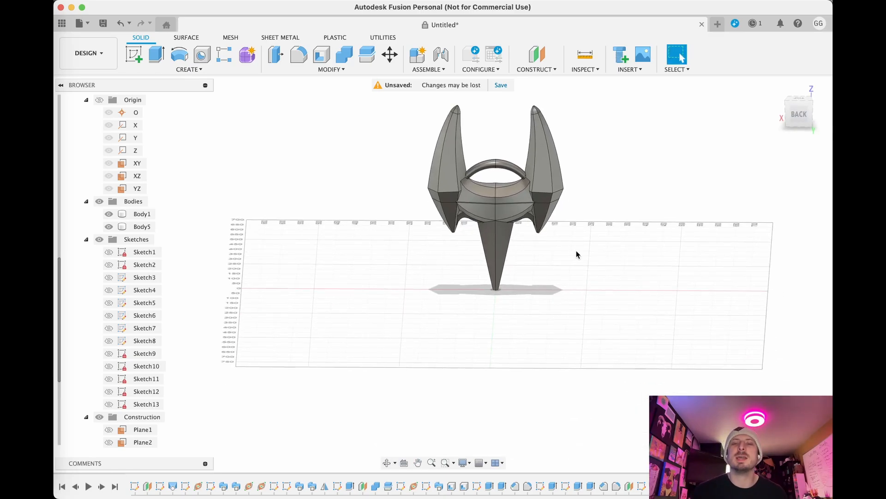